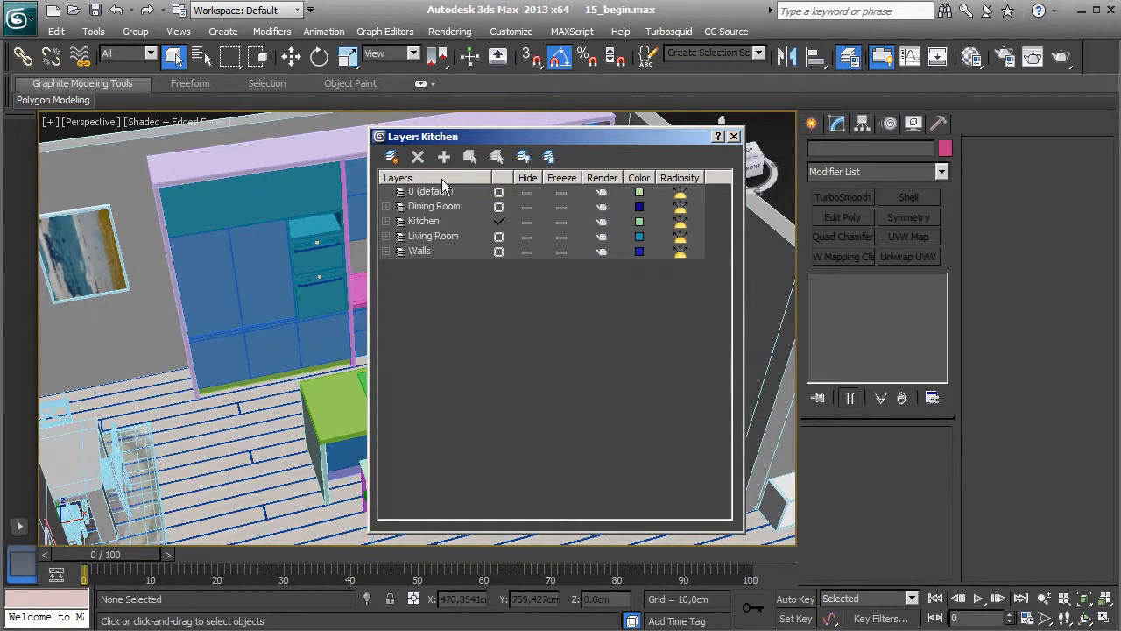
Step: Hide the Dining Room, Living Room and Walls layers so only the kitchen is displayed, and close the layer list
click(528, 207)
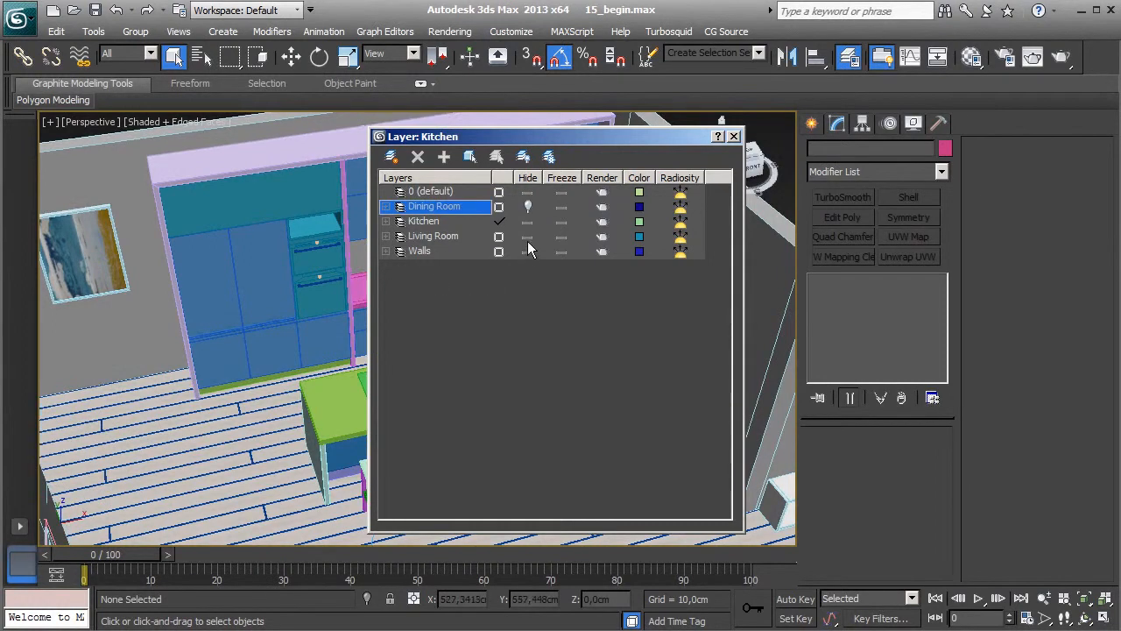
click(528, 236)
click(526, 252)
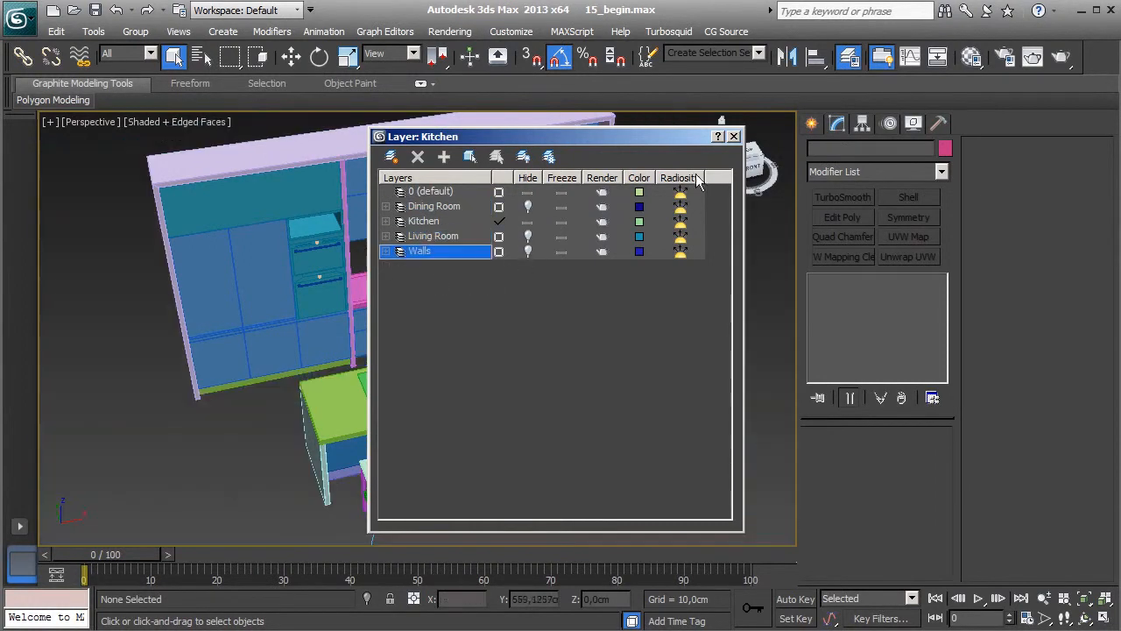
click(734, 135)
Step: Create a new VRayMtl material in an empty sample slot and name it Oak 1
click(970, 57)
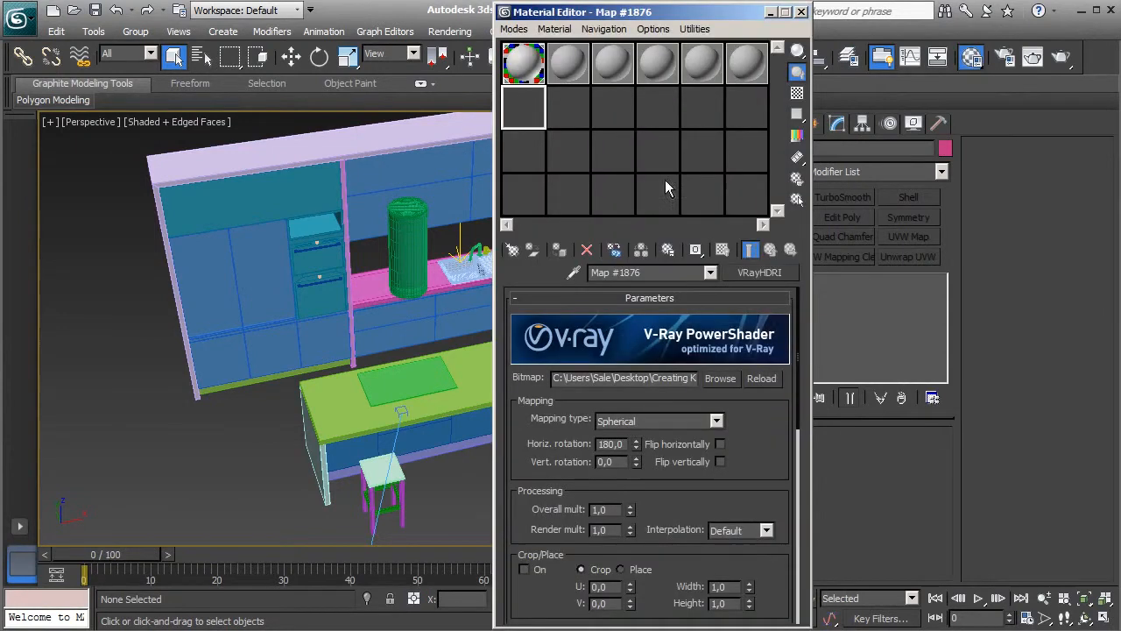
click(527, 162)
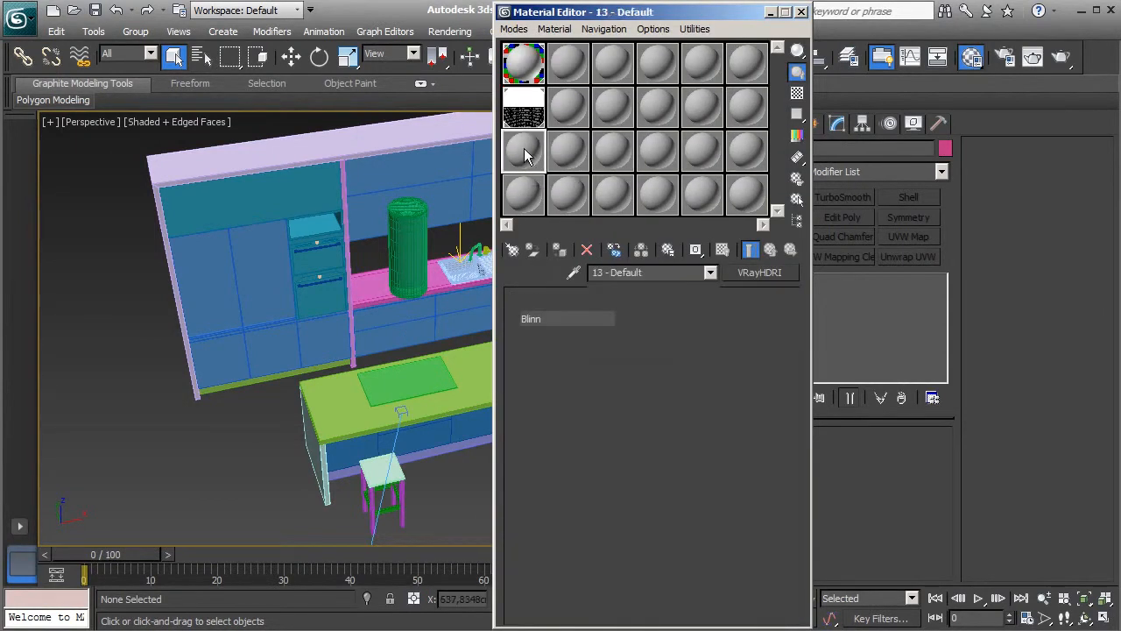
click(512, 251)
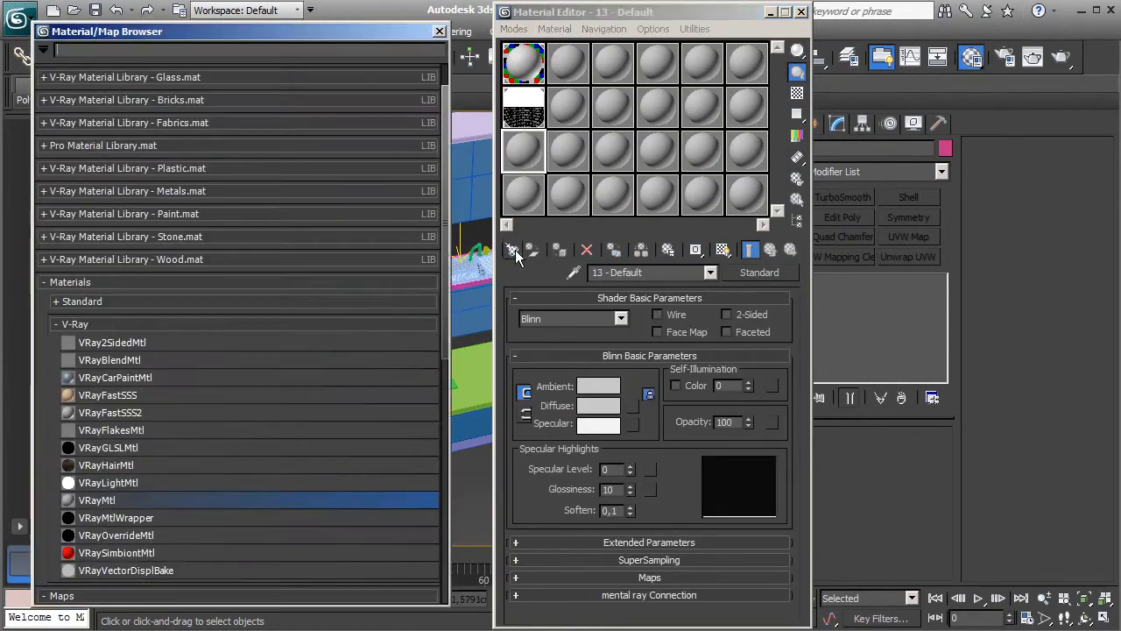
double_click(97, 500)
click(439, 32)
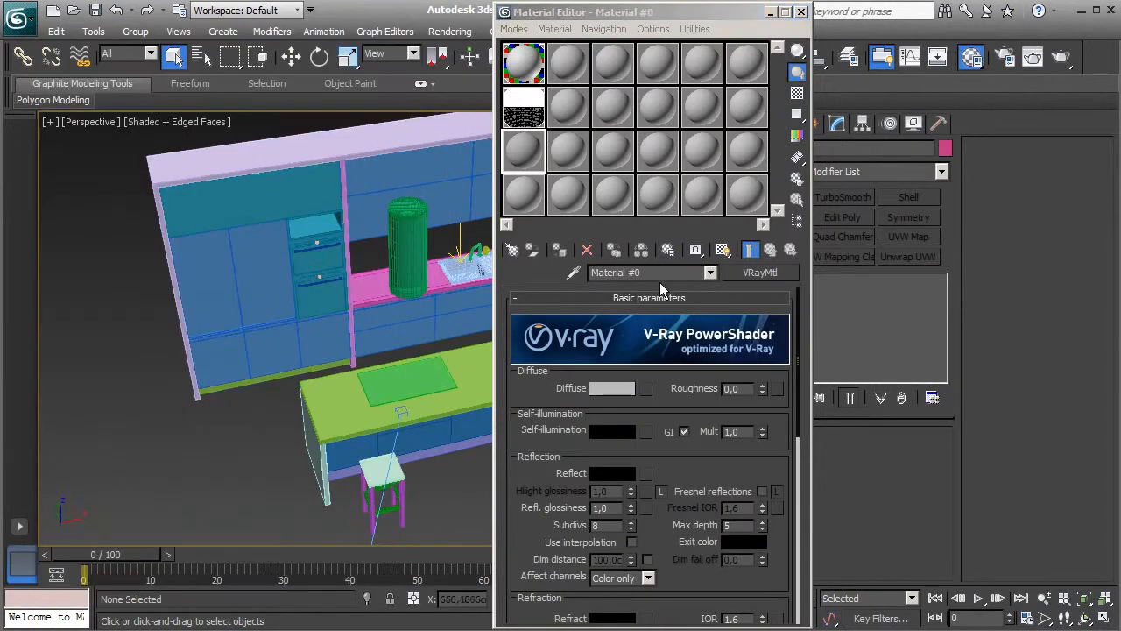
text(Oak 1)
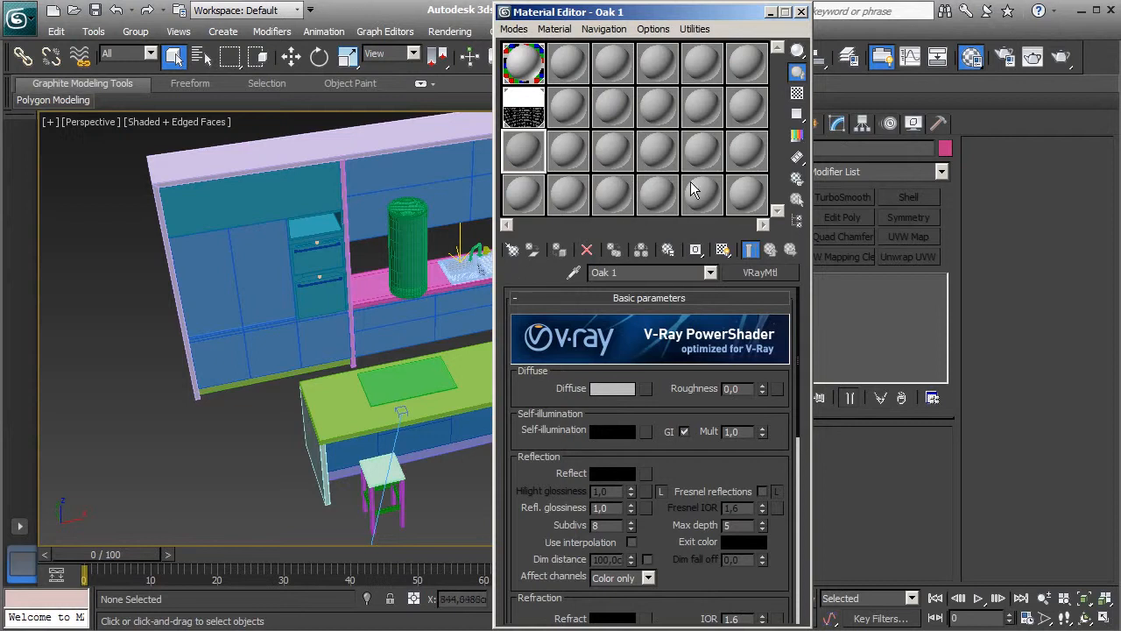
Step: Enlarge the Oak 1 sample preview with a checkered background and load the oak_diffuse_2 bitmap as the diffuse map
double_click(531, 153)
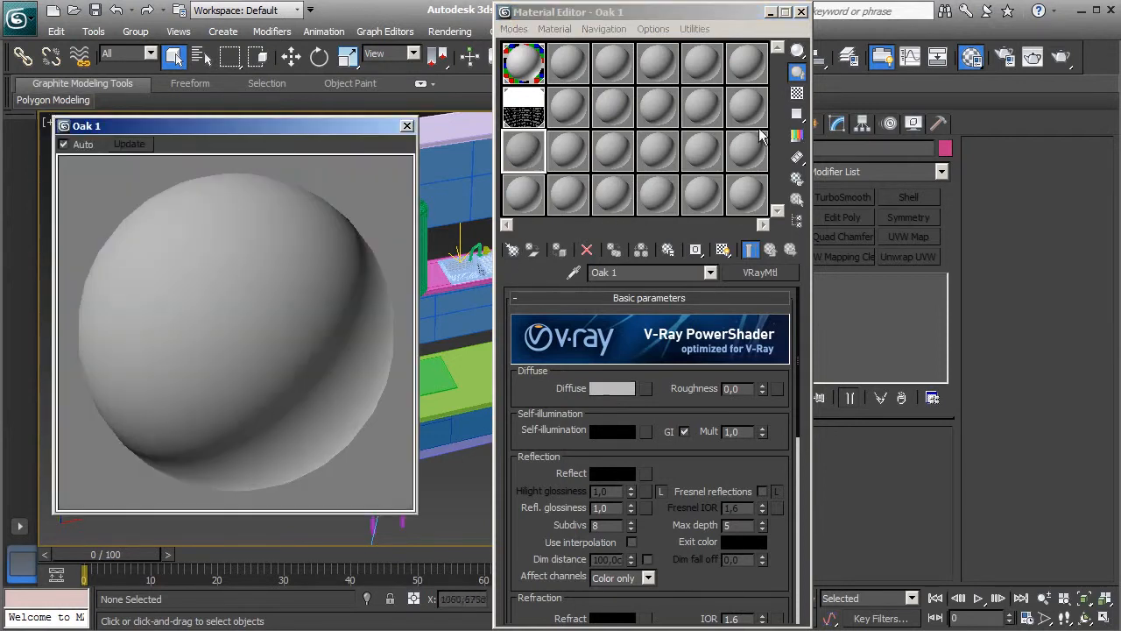
click(797, 93)
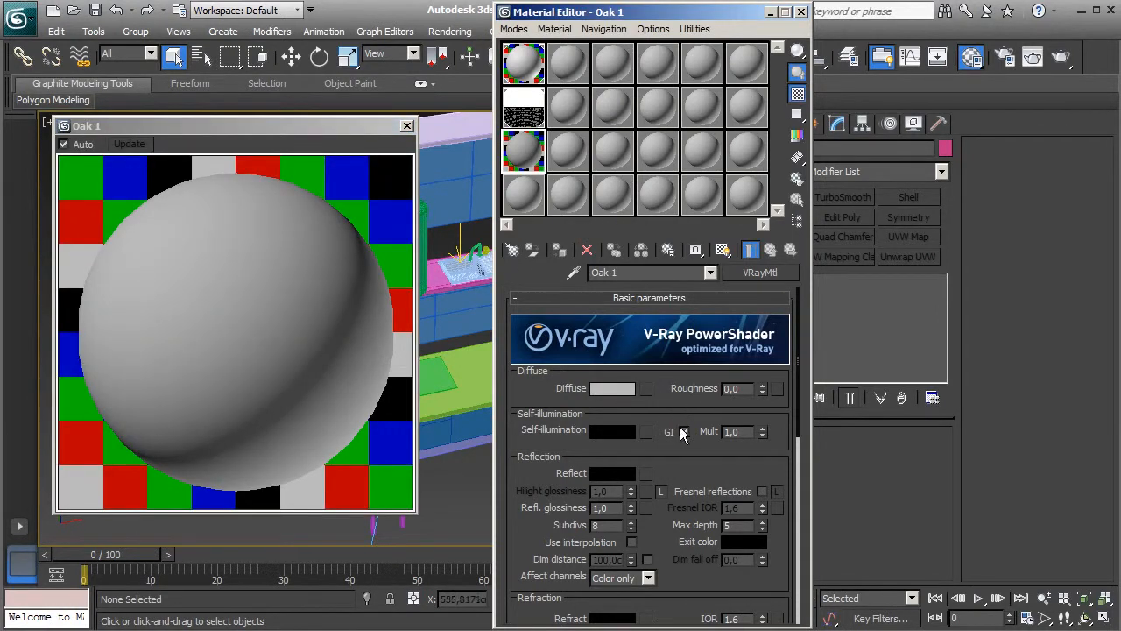
click(649, 388)
double_click(98, 210)
drag(668, 146, 669, 272)
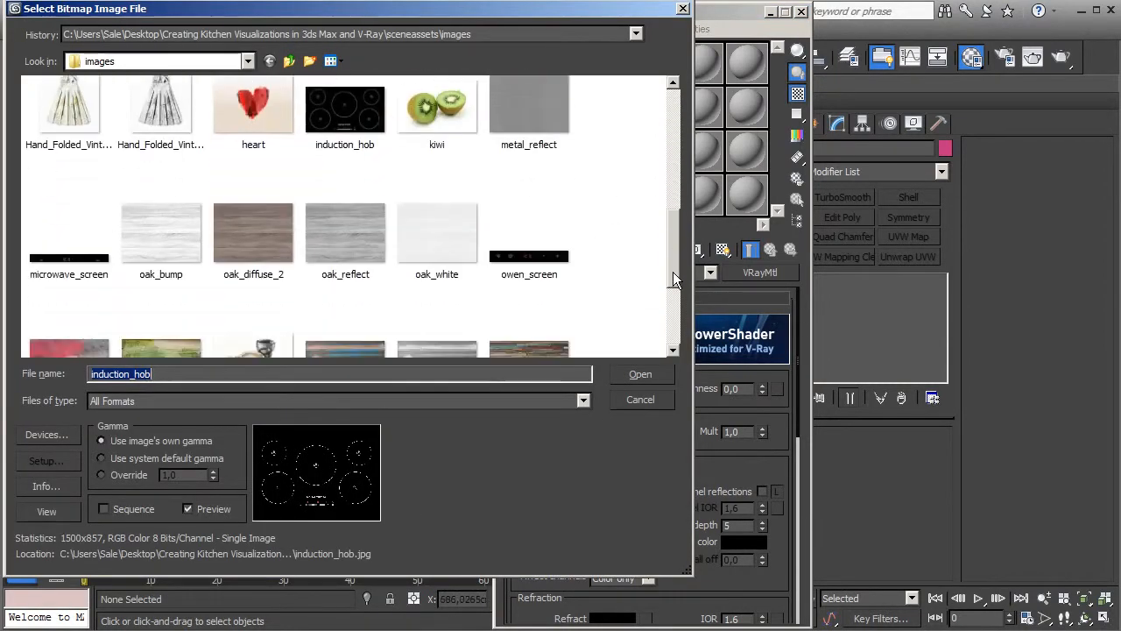
click(279, 278)
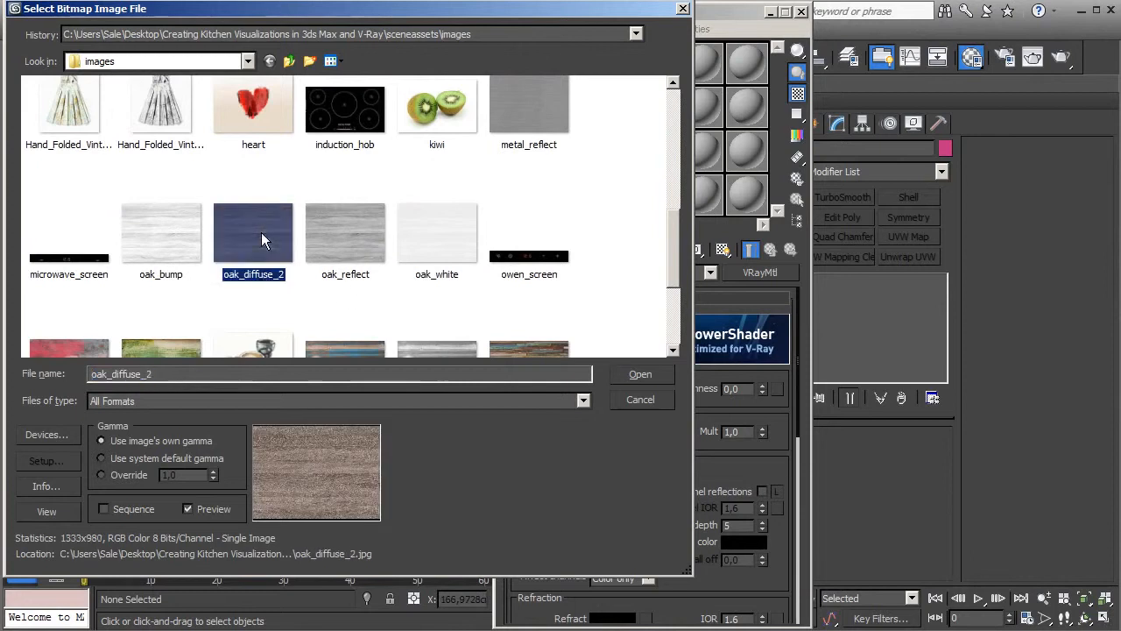
click(638, 375)
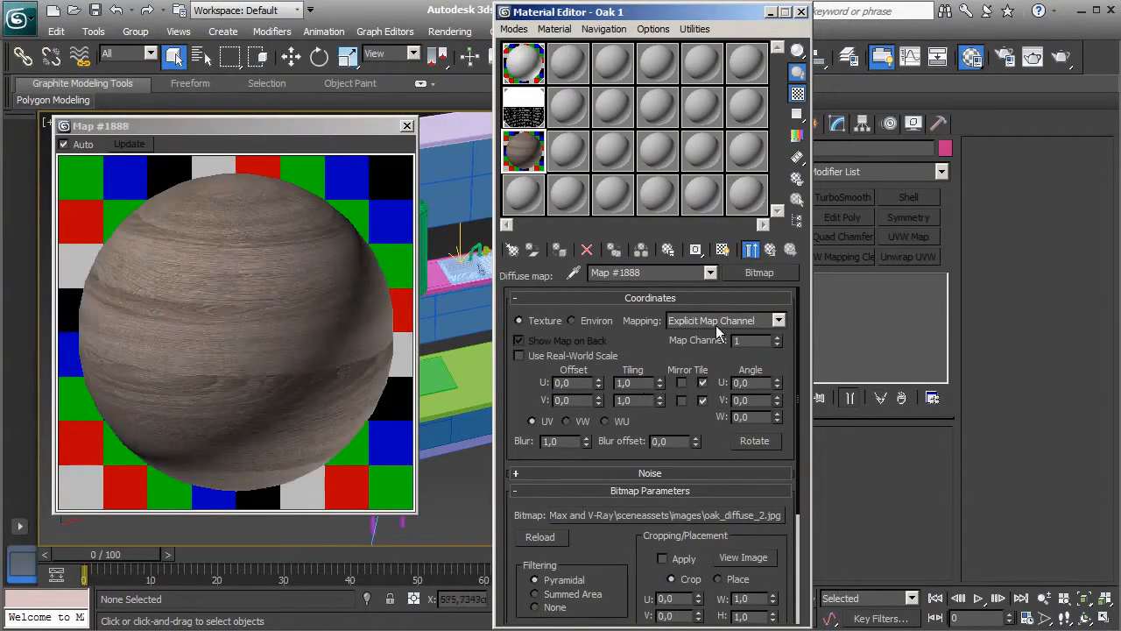
click(770, 250)
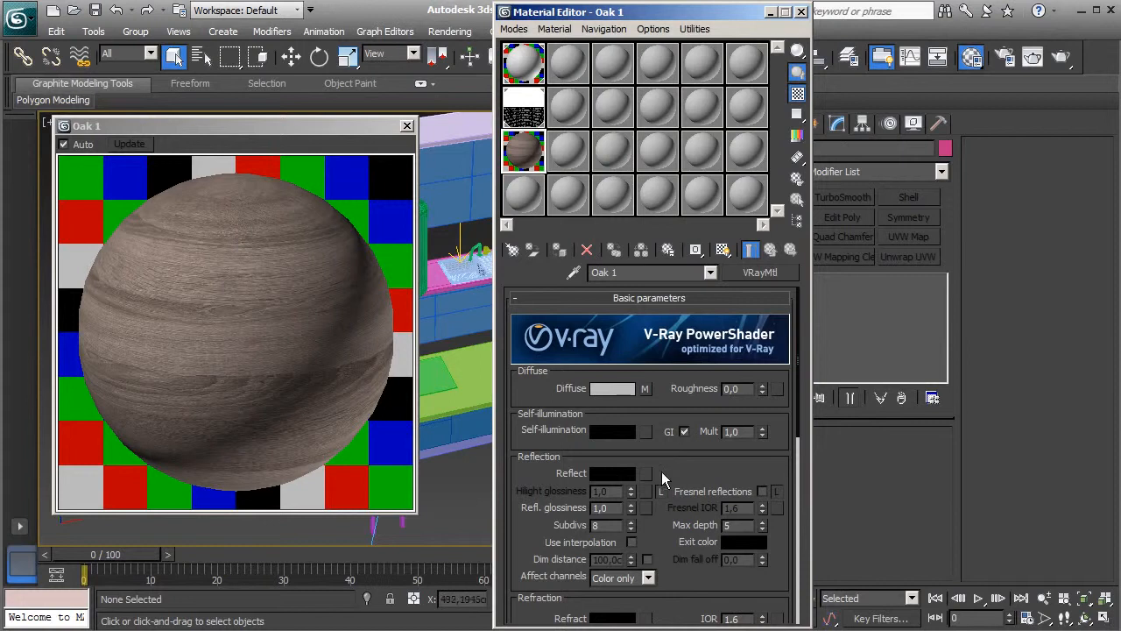
Step: Set Oak 1's reflection colour to a neutral grey with a value of 104
click(615, 474)
mouse_move(313, 199)
mouse_down()
mouse_move(288, 201)
mouse_move(330, 200)
mouse_up()
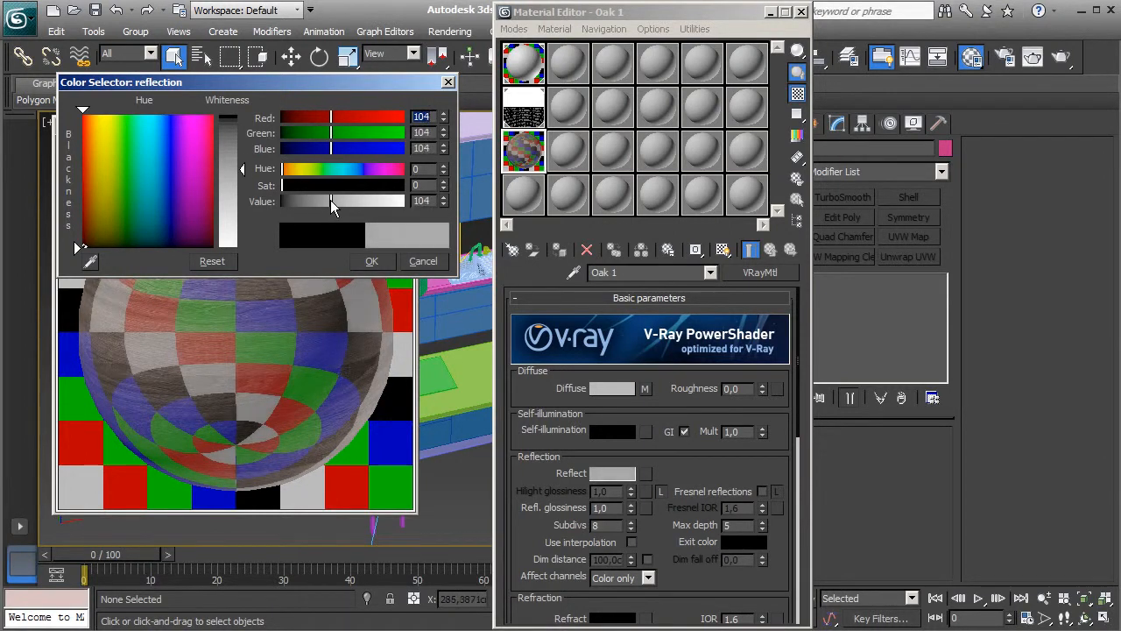
click(371, 262)
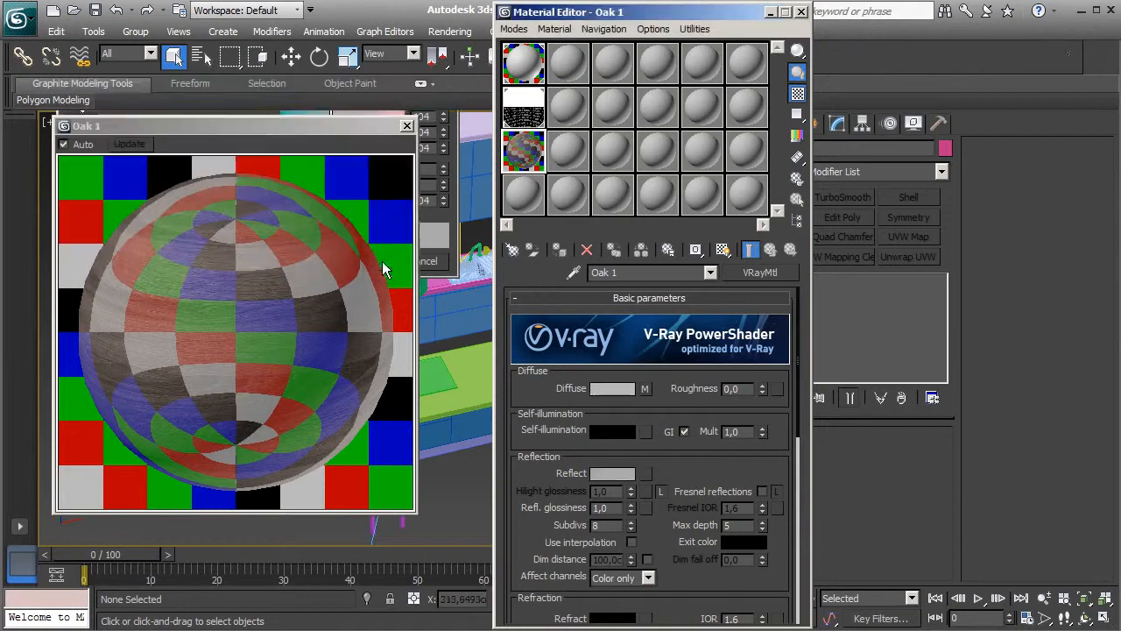
Step: Enable Fresnel reflections on Oak 1, unlock the Fresnel IOR and set it to 3,0
click(762, 492)
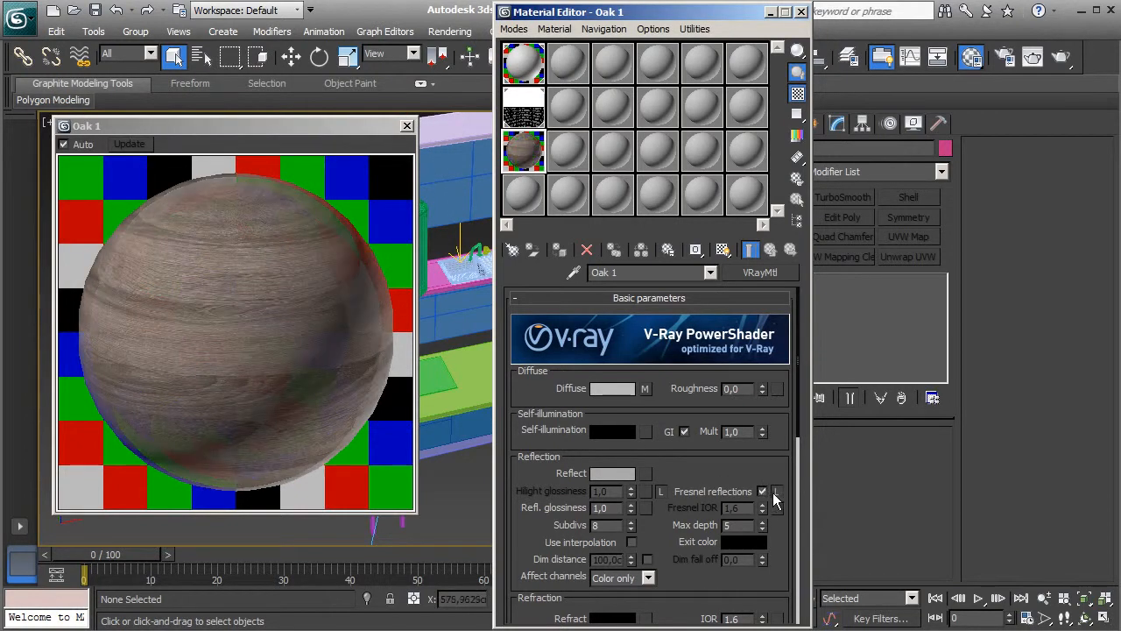
click(775, 492)
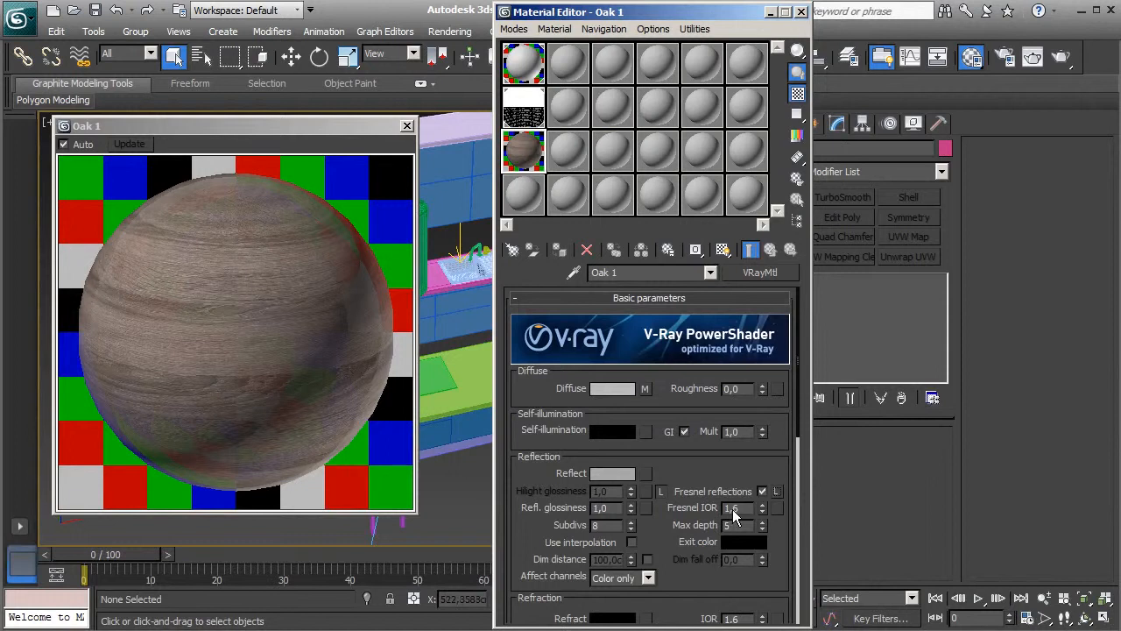
text(2,5)
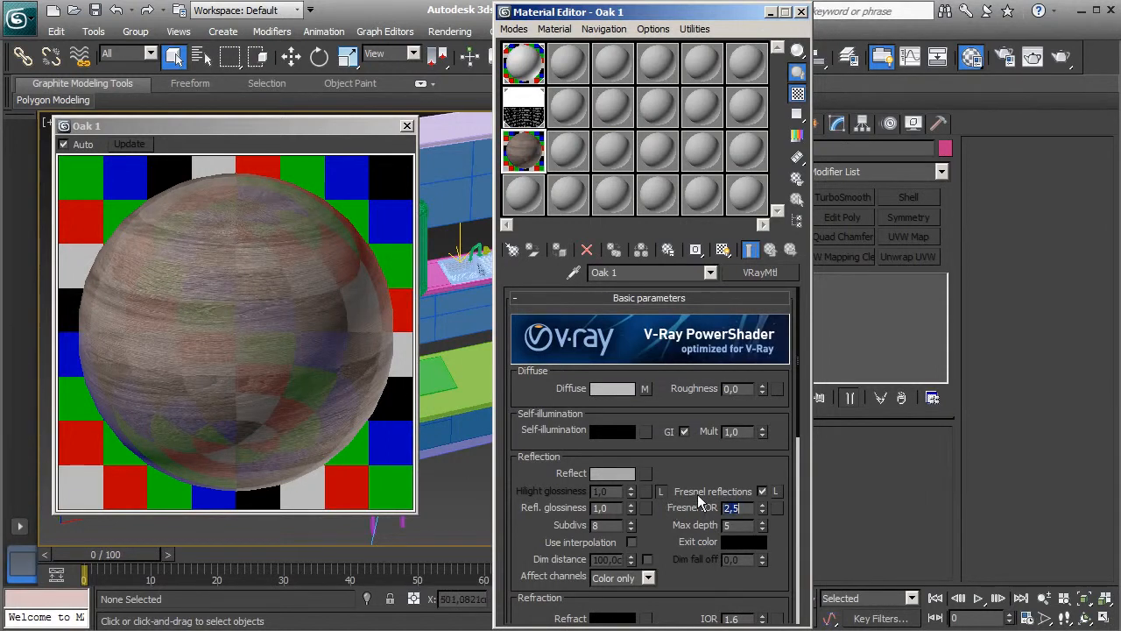
text(3,0)
key(Return)
Step: Load the oak_reflect bitmap into Oak 1's reflection glossiness (RGlossiness) map slot
scroll(671, 546, down, 5)
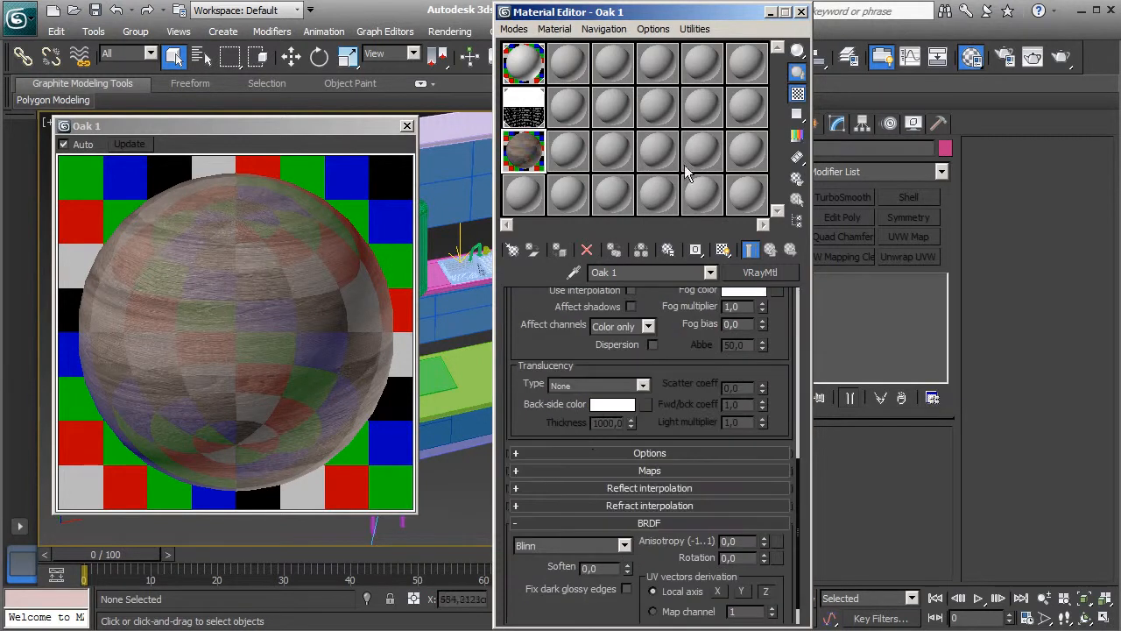
click(649, 471)
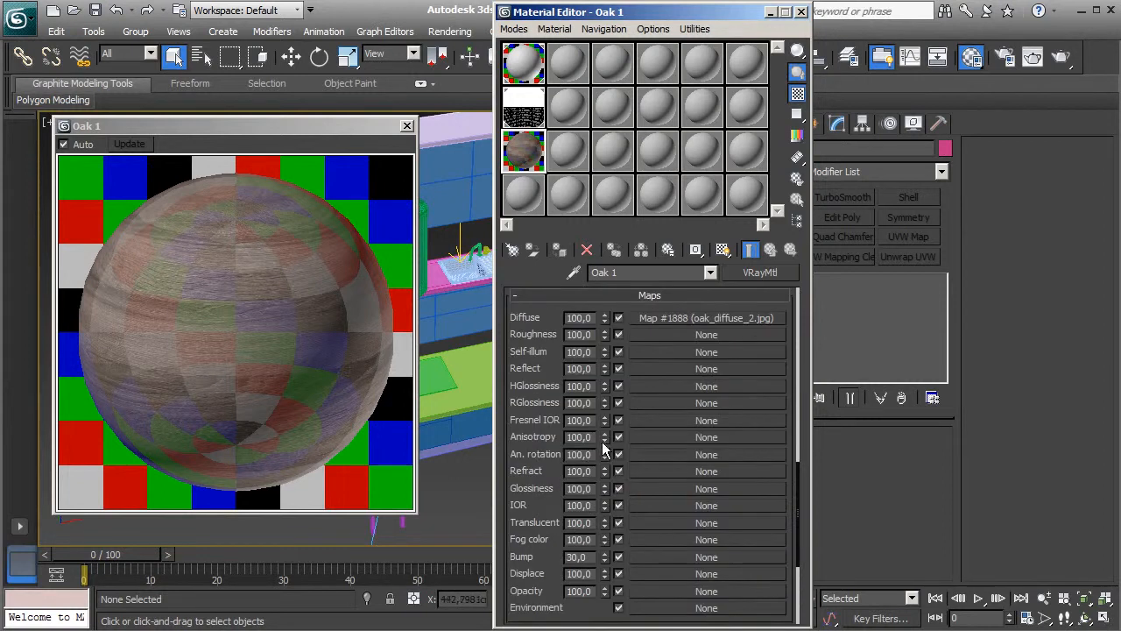
click(688, 404)
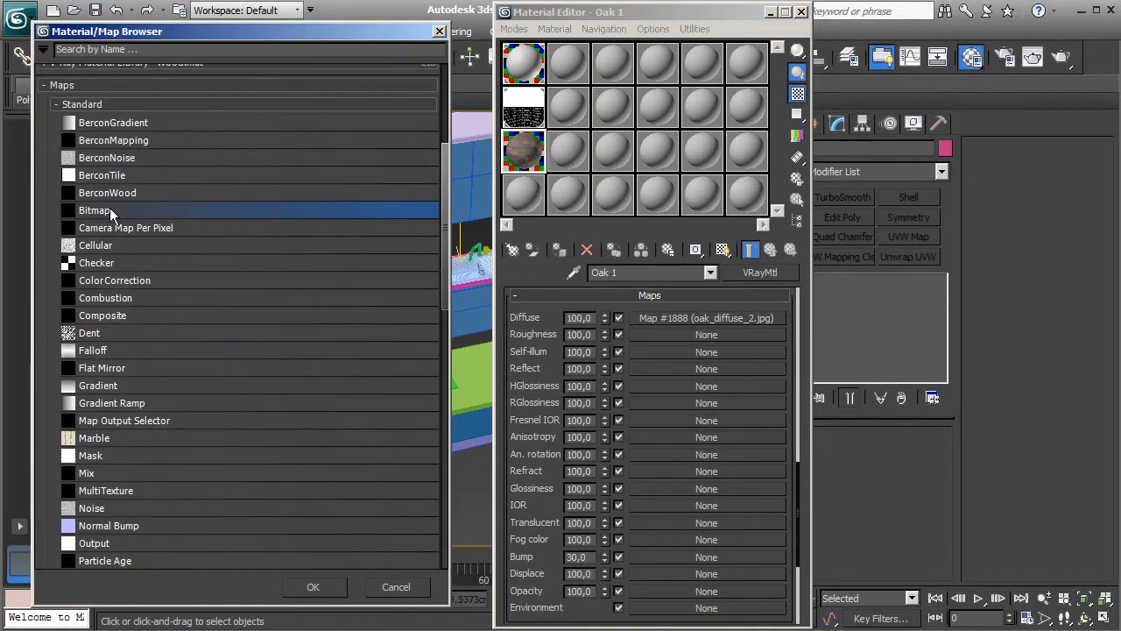
double_click(101, 181)
click(383, 256)
scroll(383, 255, down, 4)
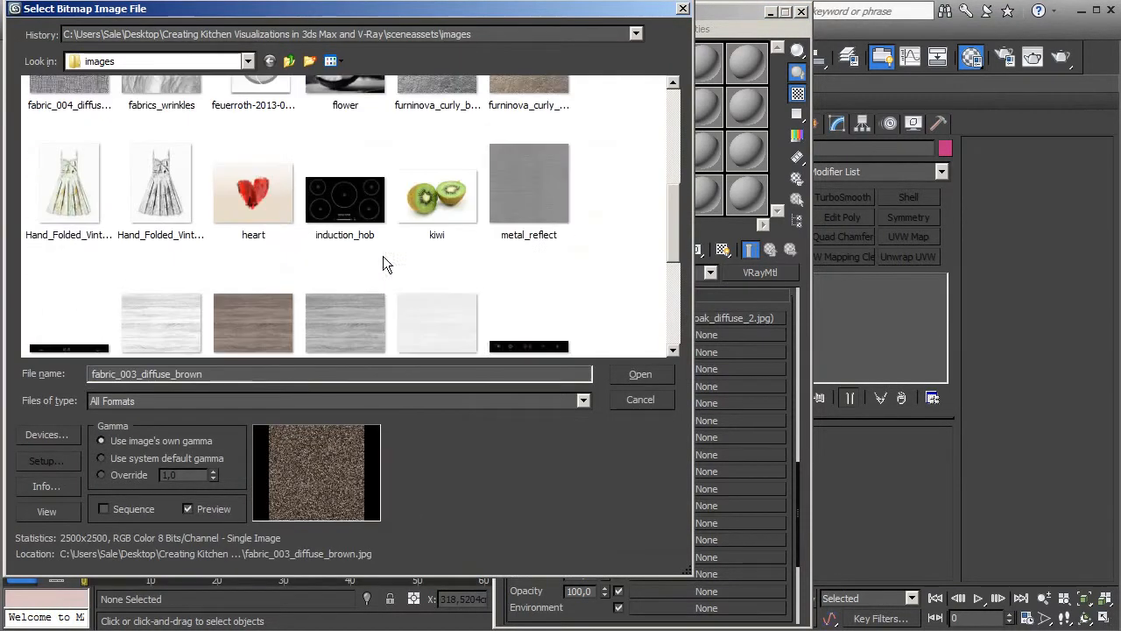
scroll(499, 311, down, 2)
click(338, 132)
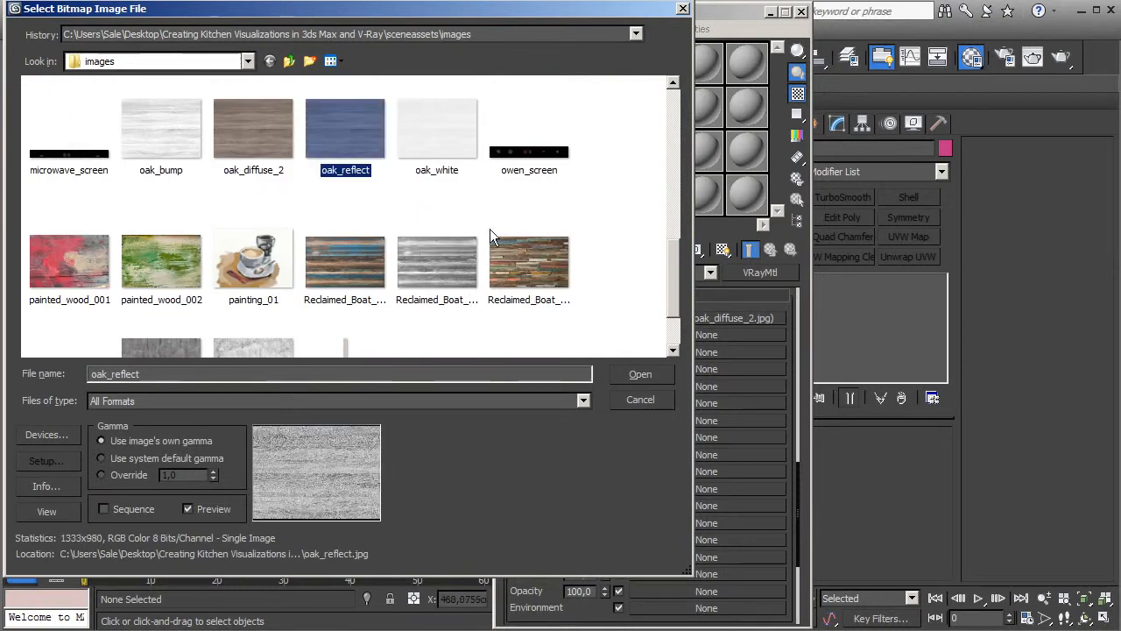
click(641, 374)
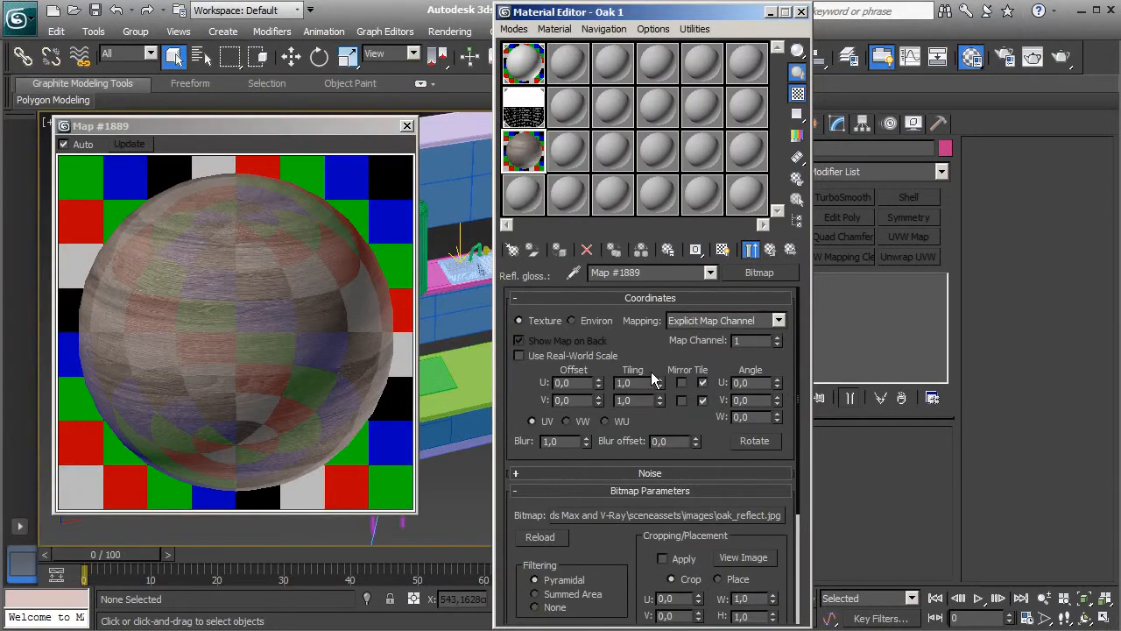
click(770, 250)
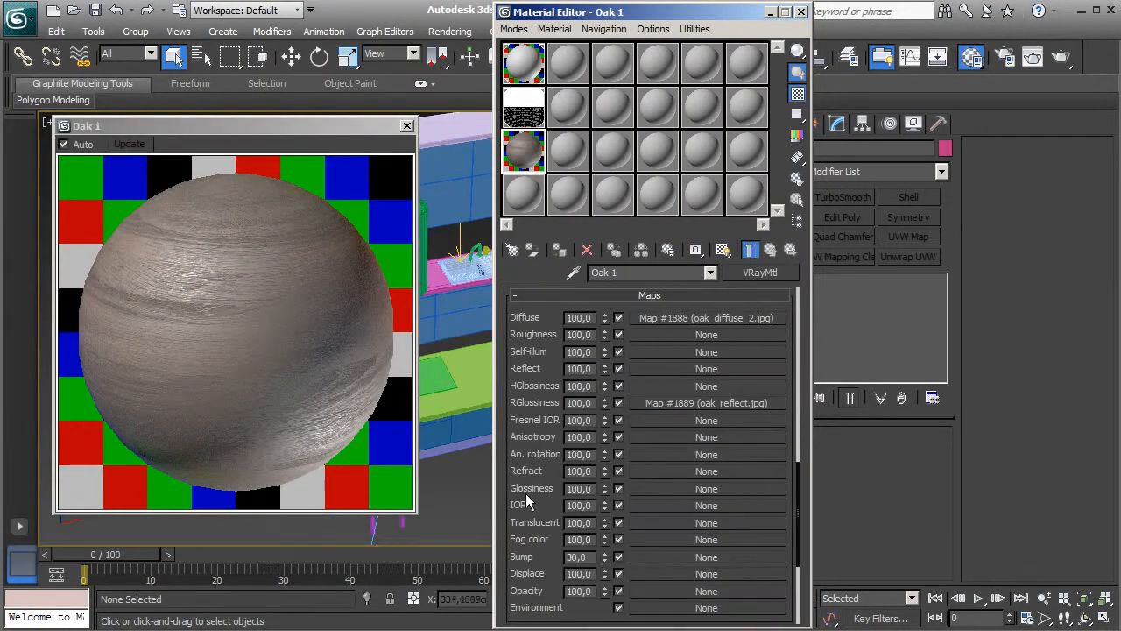
Step: Load the oak_bump bitmap as Oak 1's bump map and set the bump amount to 8,0
scroll(550, 396, down, 2)
click(693, 447)
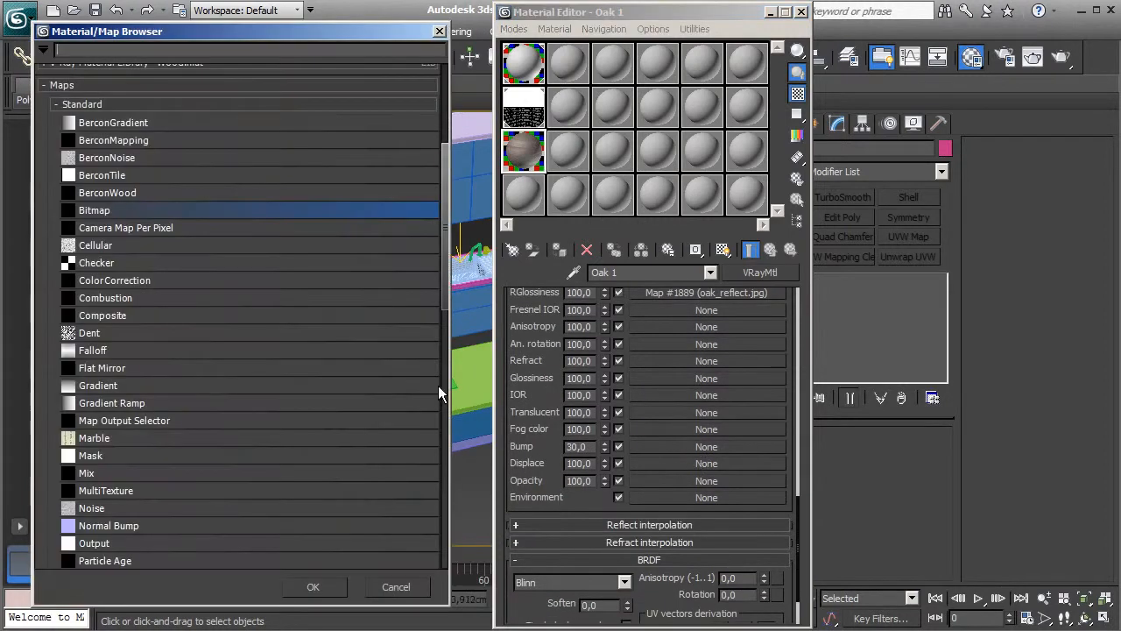
double_click(108, 202)
click(369, 281)
scroll(379, 268, down, 10)
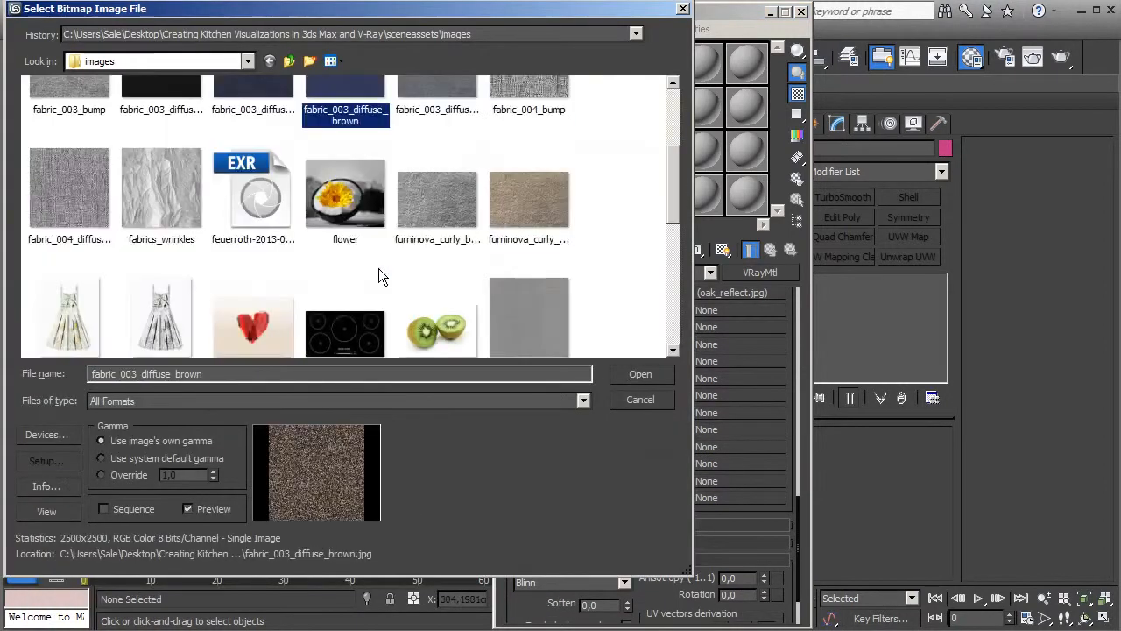
click(170, 143)
double_click(170, 143)
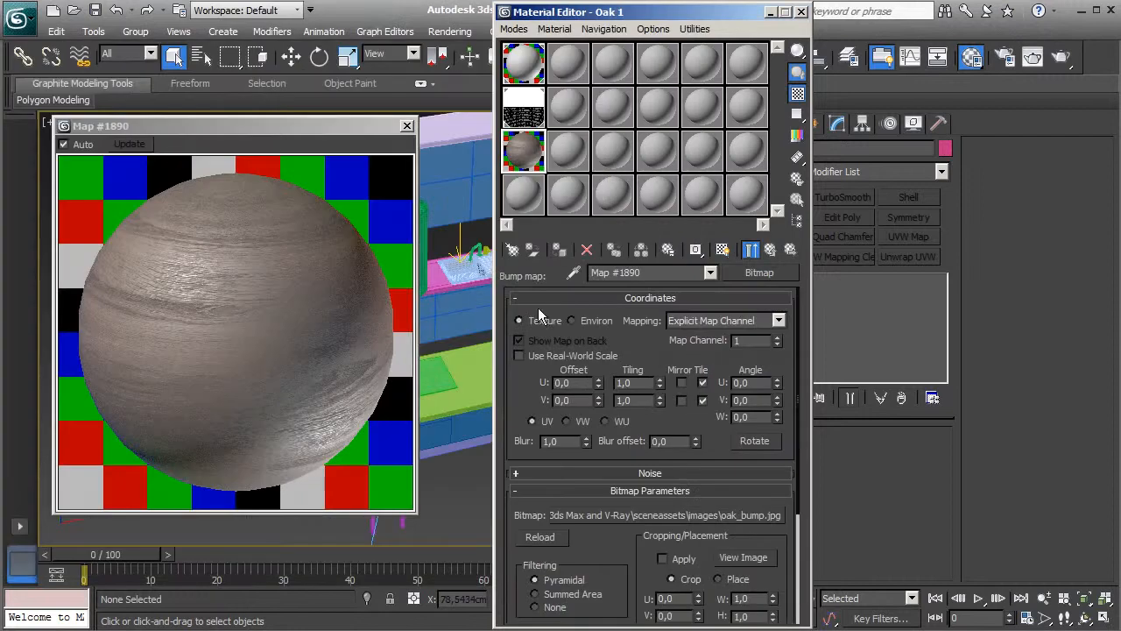
click(771, 253)
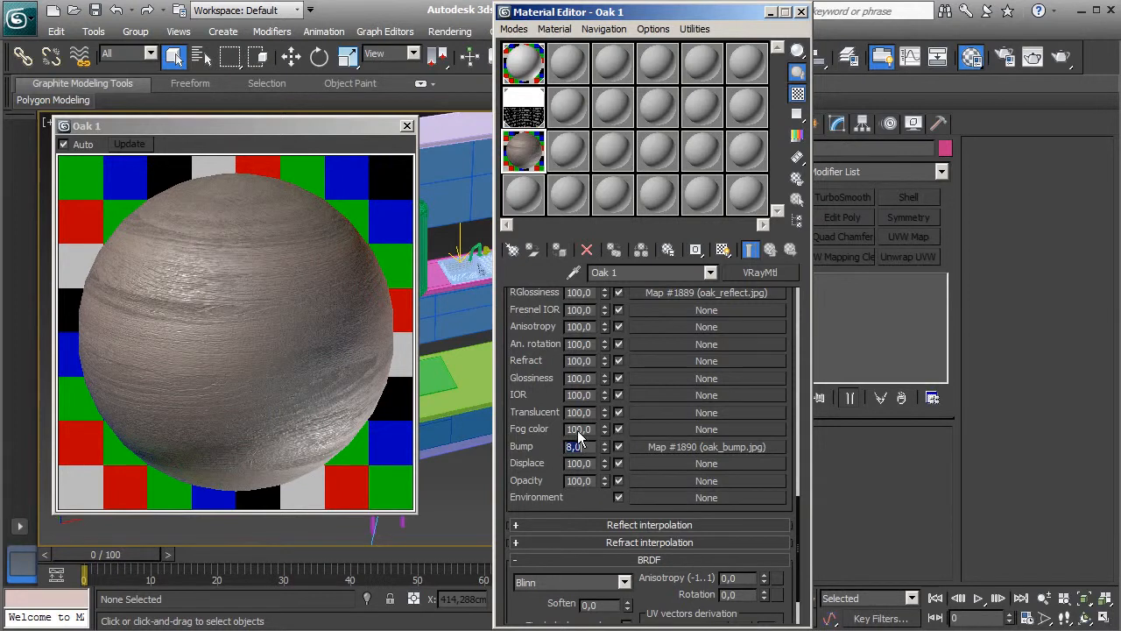
Step: Set Oak 1's Fresnel IOR to 2,5 and close the enlarged material preview
scroll(535, 390, up, 10)
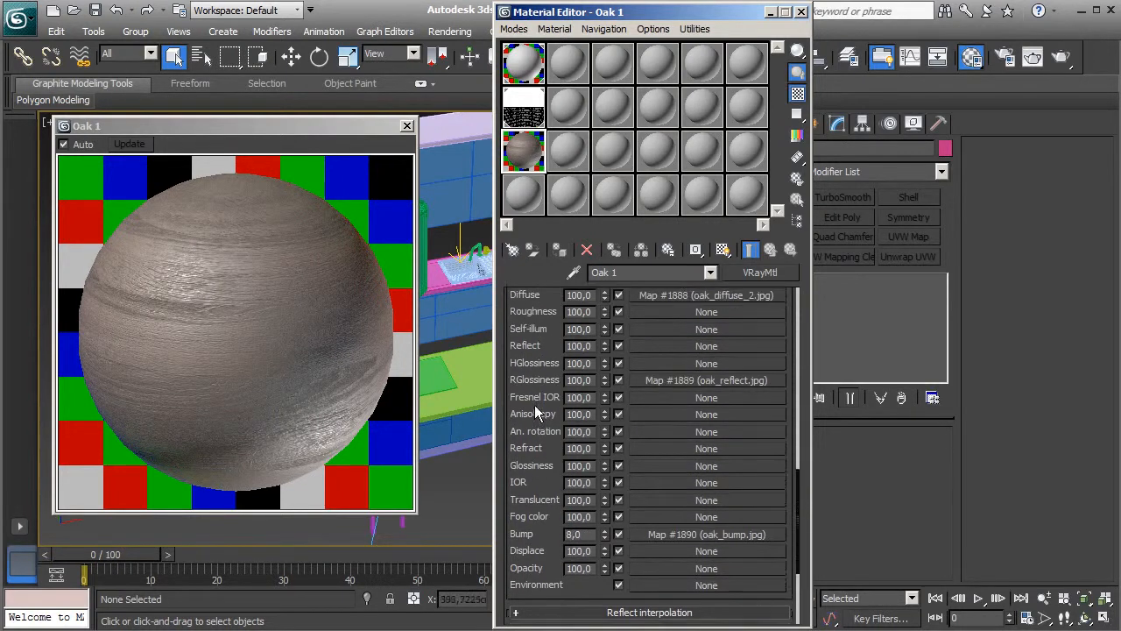
drag(676, 348, 672, 486)
drag(696, 363, 693, 491)
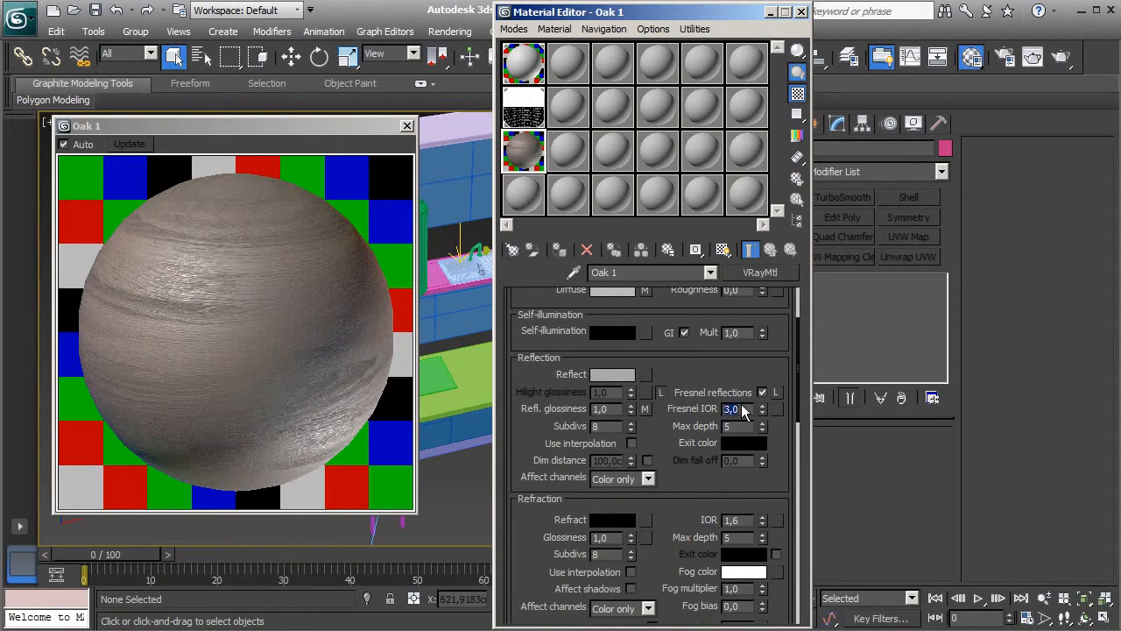
double_click(741, 406)
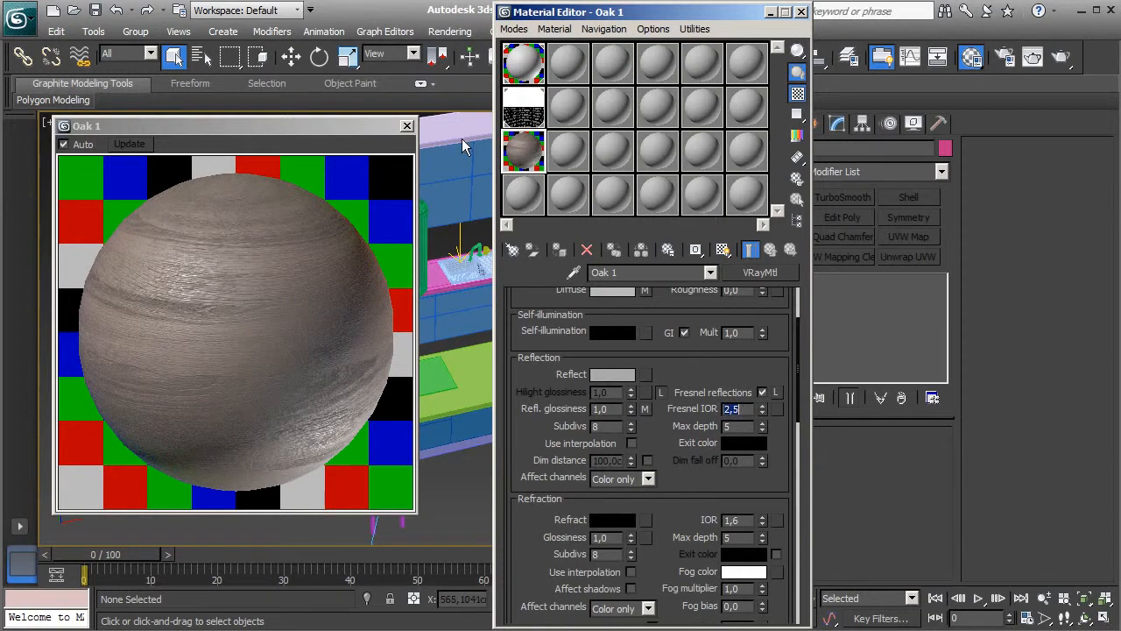
click(407, 127)
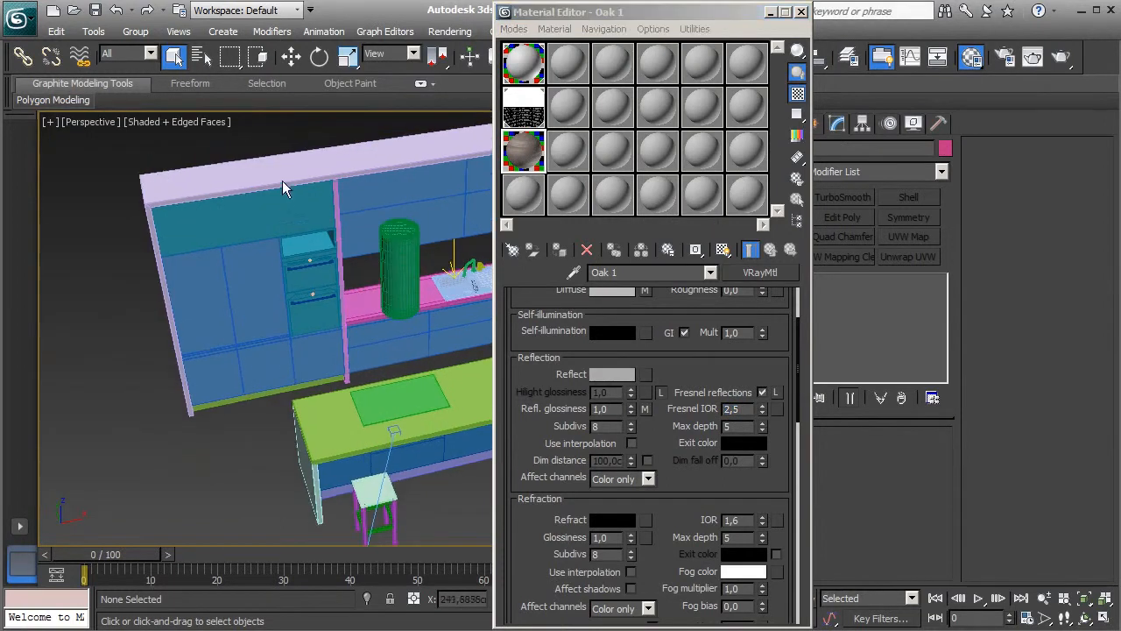
Step: Select the cabinet wall's top board, both end panels, the vertical divider and the sink worktop together
click(286, 193)
alt+middle_drag(286, 191, 226, 298)
ctrl+click(230, 298)
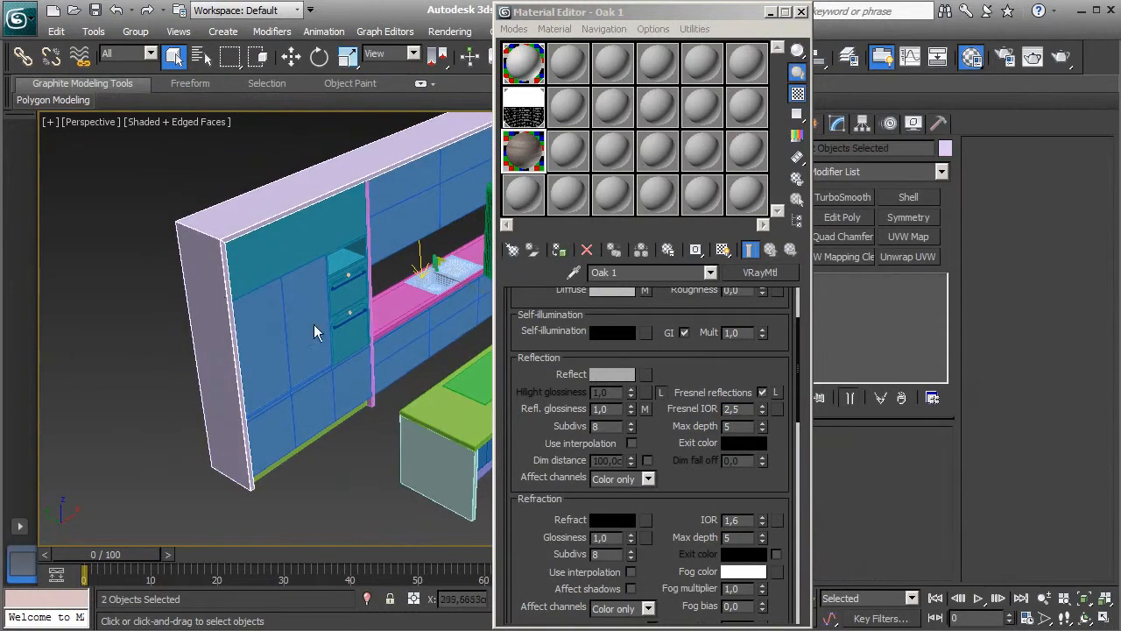
alt+middle_drag(263, 338, 285, 350)
ctrl+click(269, 329)
middle_drag(393, 394, 143, 339)
ctrl+click(247, 306)
middle_drag(180, 393, 344, 306)
ctrl+click(227, 241)
alt+middle_drag(329, 480, 285, 400)
Step: Add the island's countertop, supports and open cubby rack, plus the stool parts, to the selection
ctrl+click(244, 357)
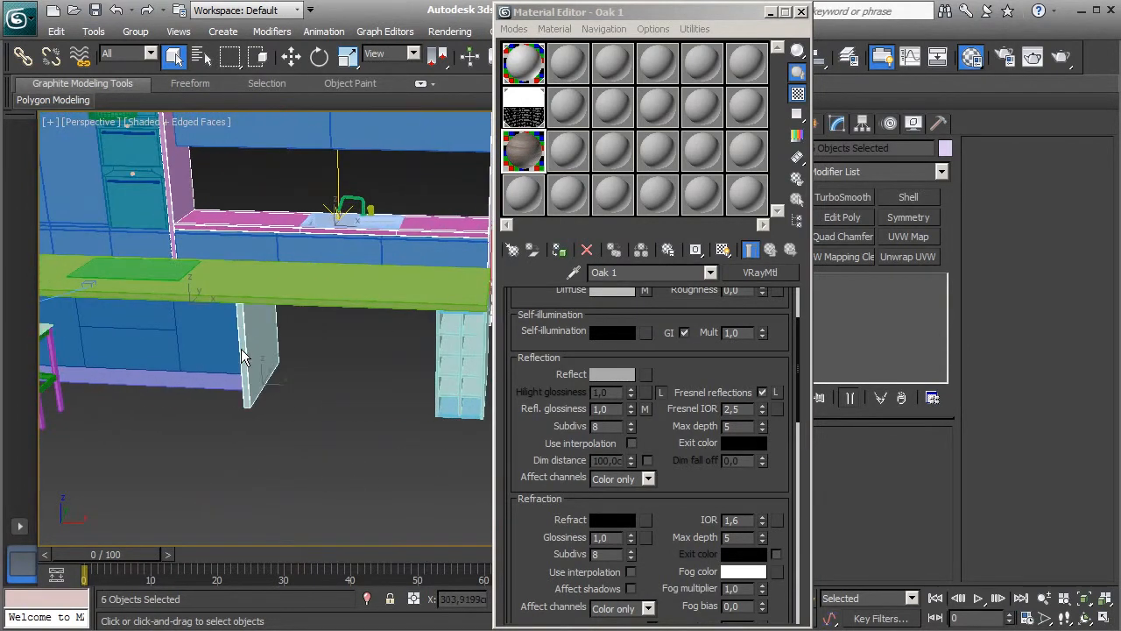
ctrl+click(261, 293)
alt+middle_drag(290, 328, 487, 358)
ctrl+click(308, 411)
alt+middle_drag(374, 439, 350, 478)
ctrl+click(396, 445)
ctrl+drag(394, 472, 391, 468)
alt+middle_drag(440, 499, 349, 412)
ctrl+drag(373, 440, 302, 264)
mouse_move(346, 359)
alt+middle_down()
mouse_move(314, 333)
mouse_move(360, 355)
alt+middle_up()
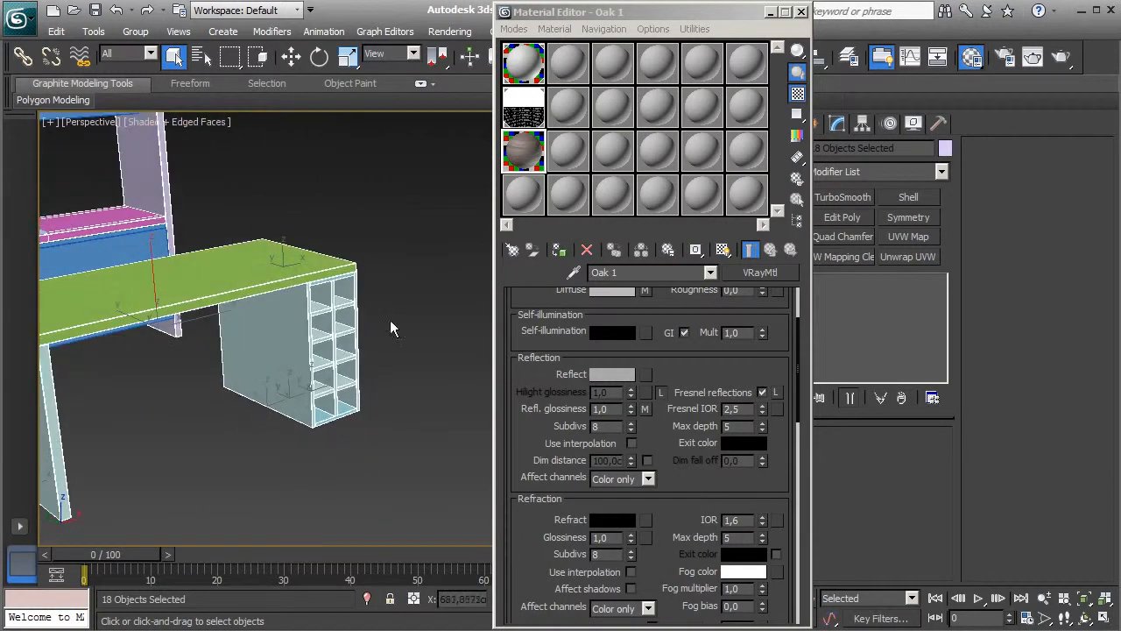
Step: Assign Oak 1 to the selected panels, show its texture in the viewport and close the Material Editor
click(559, 250)
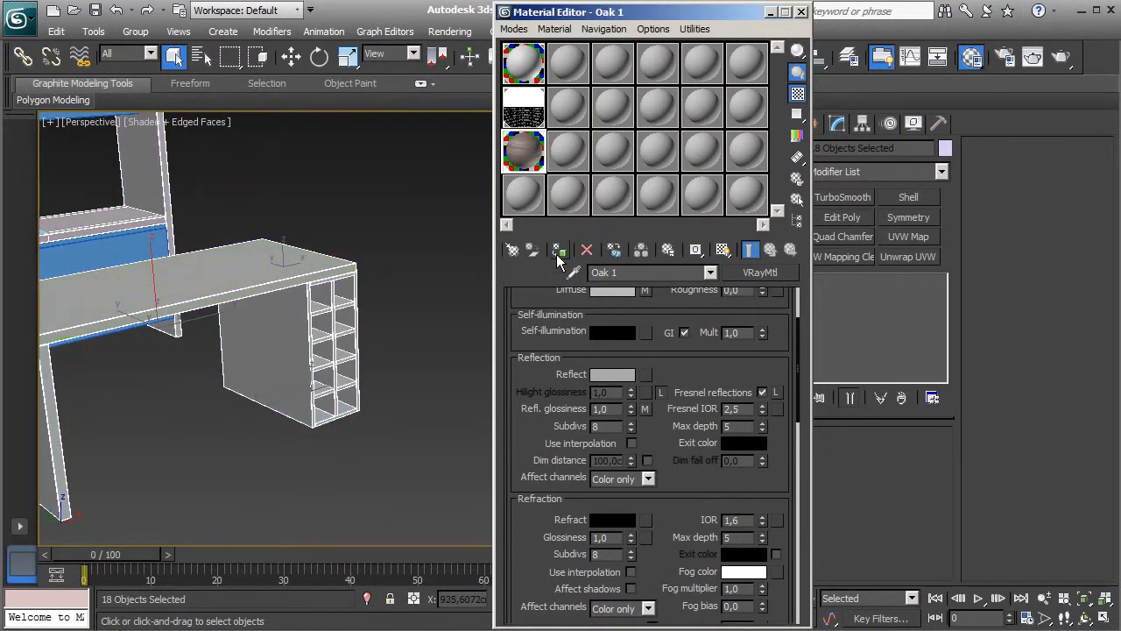
click(724, 251)
middle_drag(236, 377, 473, 443)
scroll(267, 362, down, 3)
click(801, 11)
Step: Add a UVW Map modifier with Box mapping to the tall cabinet's outer side panel
click(453, 312)
scroll(451, 306, up, 4)
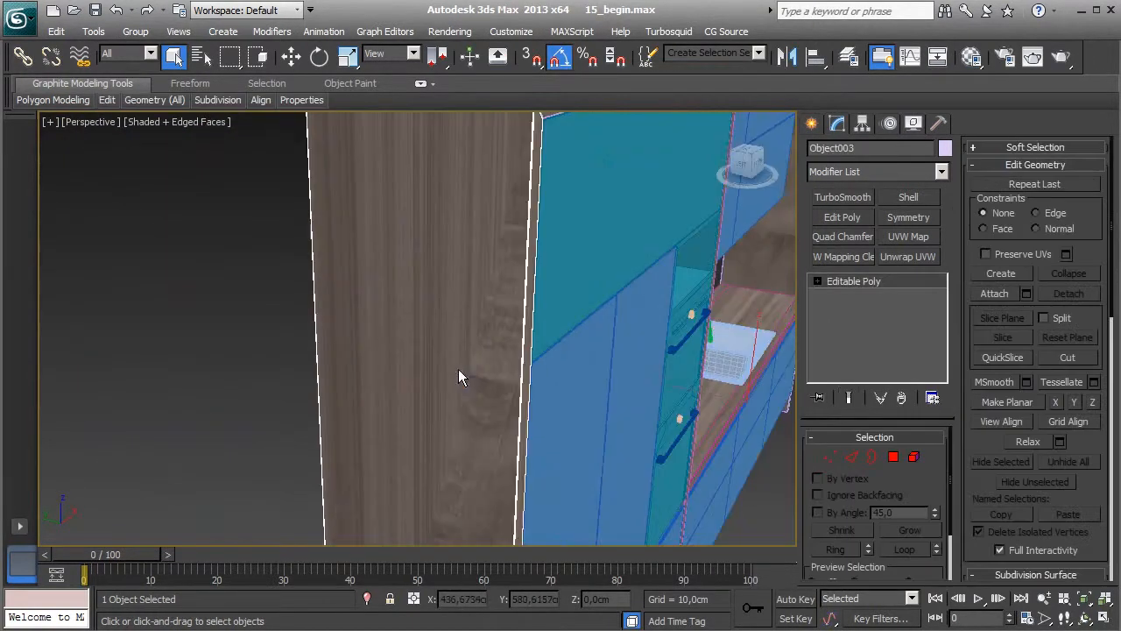
scroll(458, 368, down, 4)
click(909, 238)
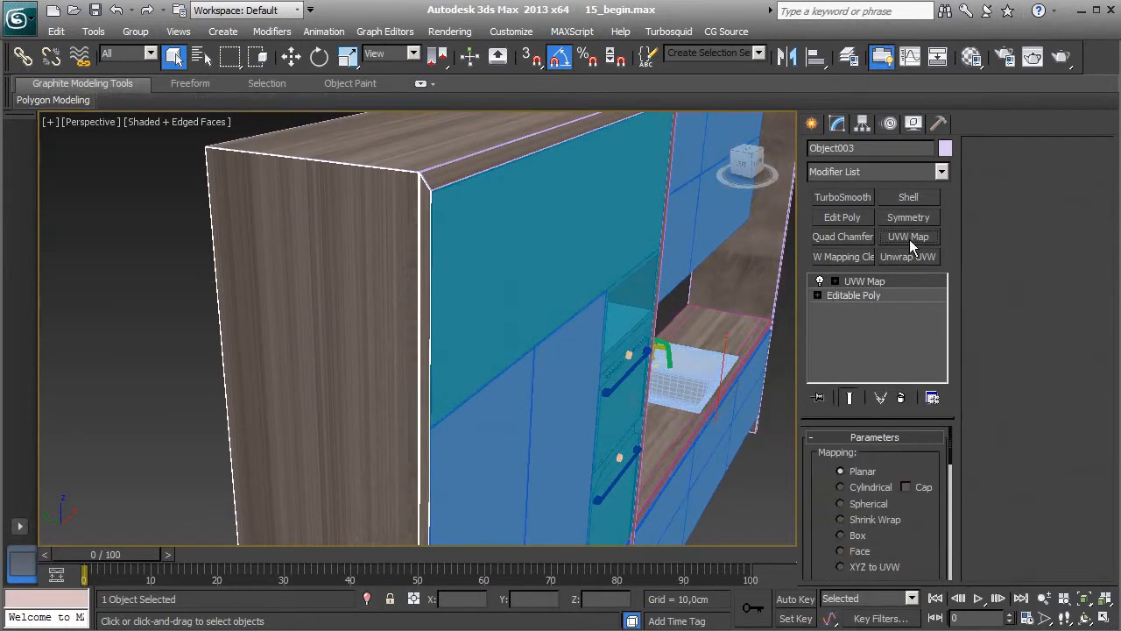
scroll(902, 530, down, 2)
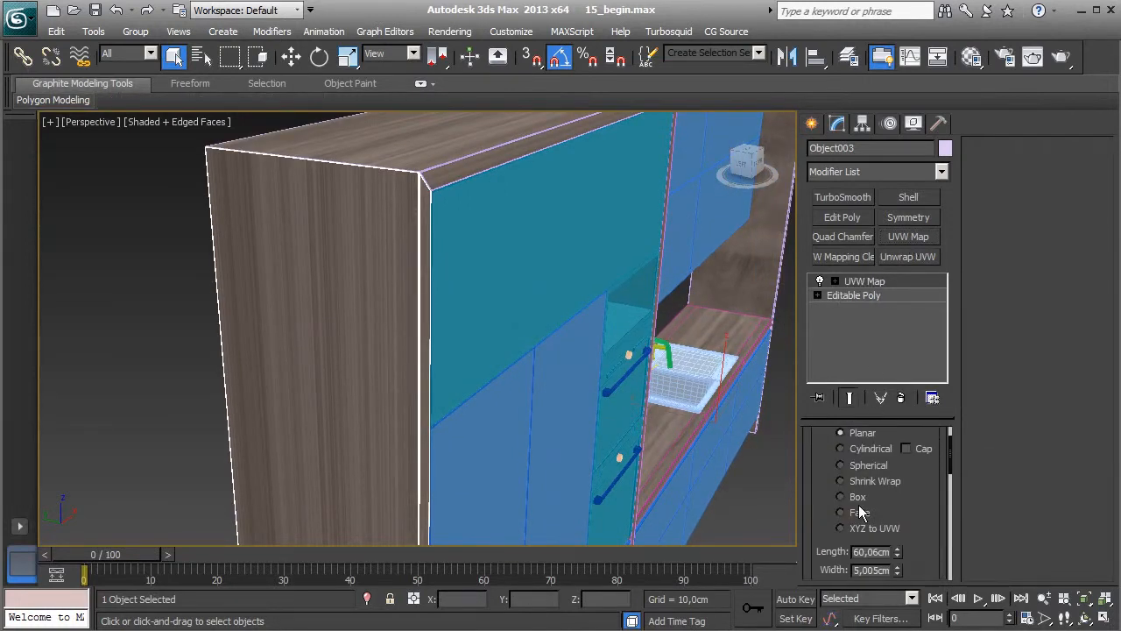
click(856, 499)
Step: Rotate the side panel's UVW Map gizmo 90 degrees about the Y axis and fit it to the panel
alt+middle_drag(588, 444, 536, 480)
click(856, 281)
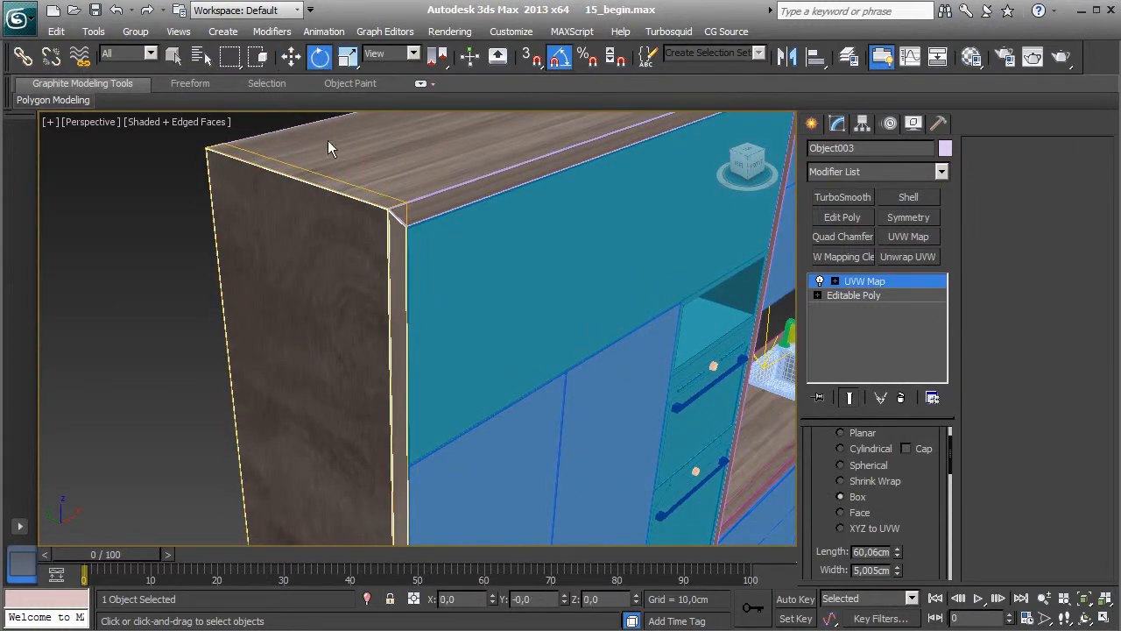
click(318, 56)
key(z)
drag(417, 385, 464, 441)
alt+middle_drag(491, 435, 449, 431)
drag(353, 399, 439, 363)
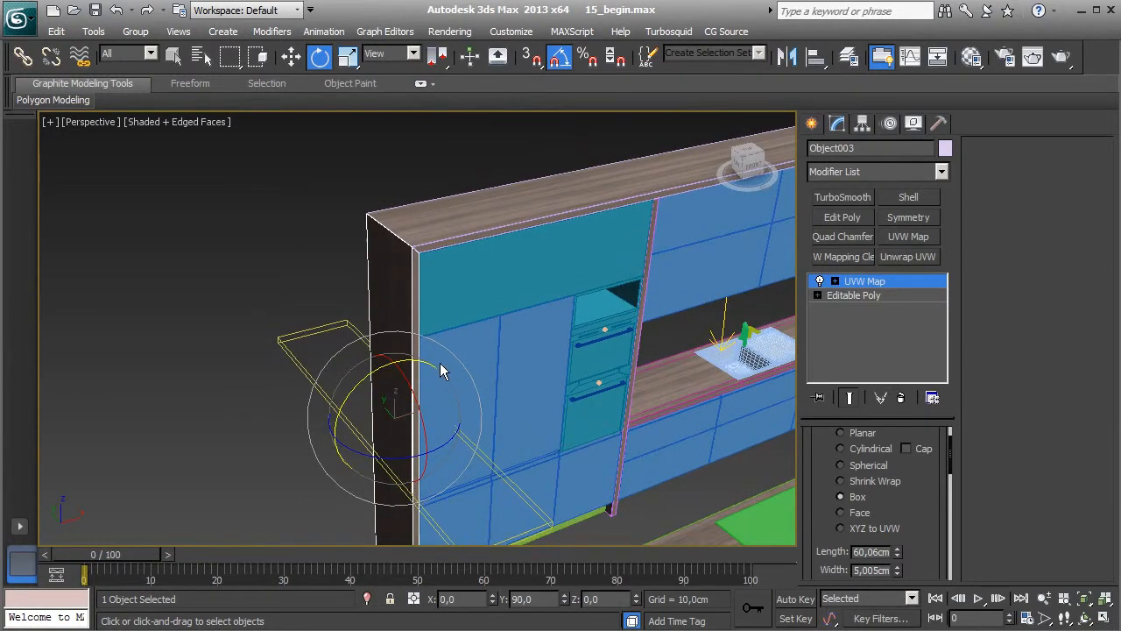
scroll(859, 521, down, 8)
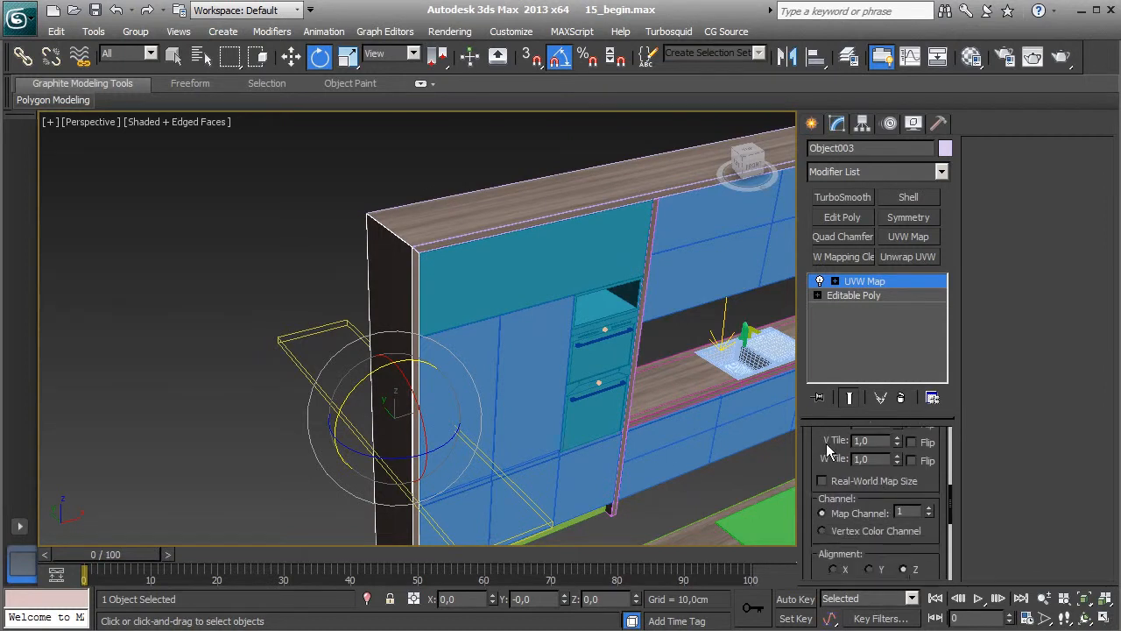
click(839, 577)
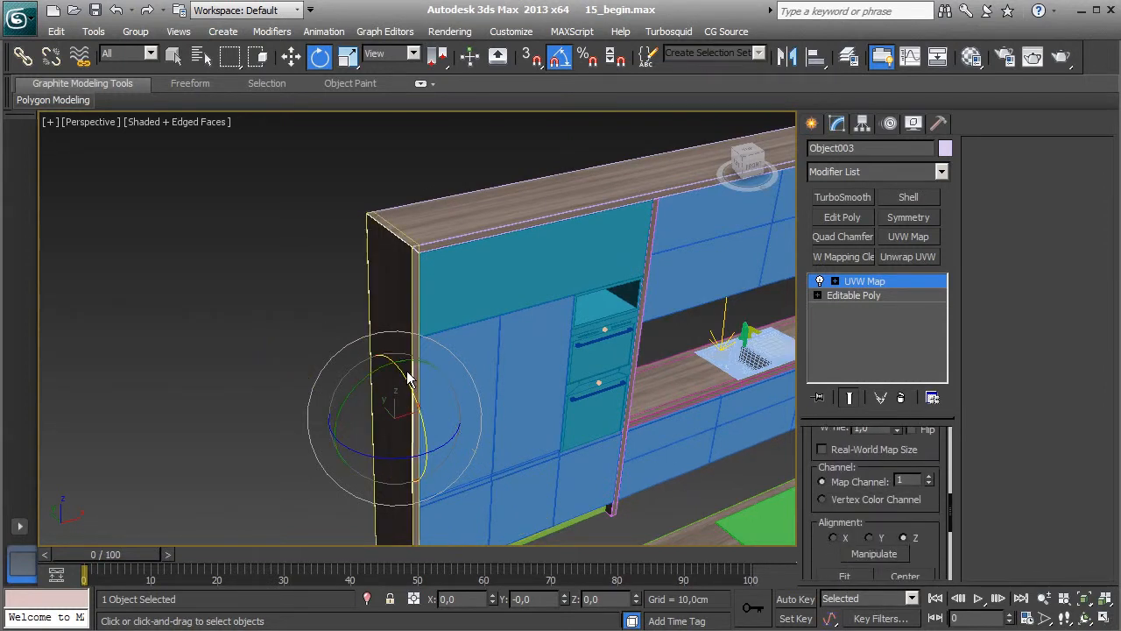
Step: Enlarge the side panel's UVW Map gizmo to a length of about 21,37 cm and a height of about 134,53 cm
scroll(468, 380, up, 6)
scroll(484, 388, down, 3)
alt+middle_drag(484, 388, 452, 381)
scroll(466, 431, down, 4)
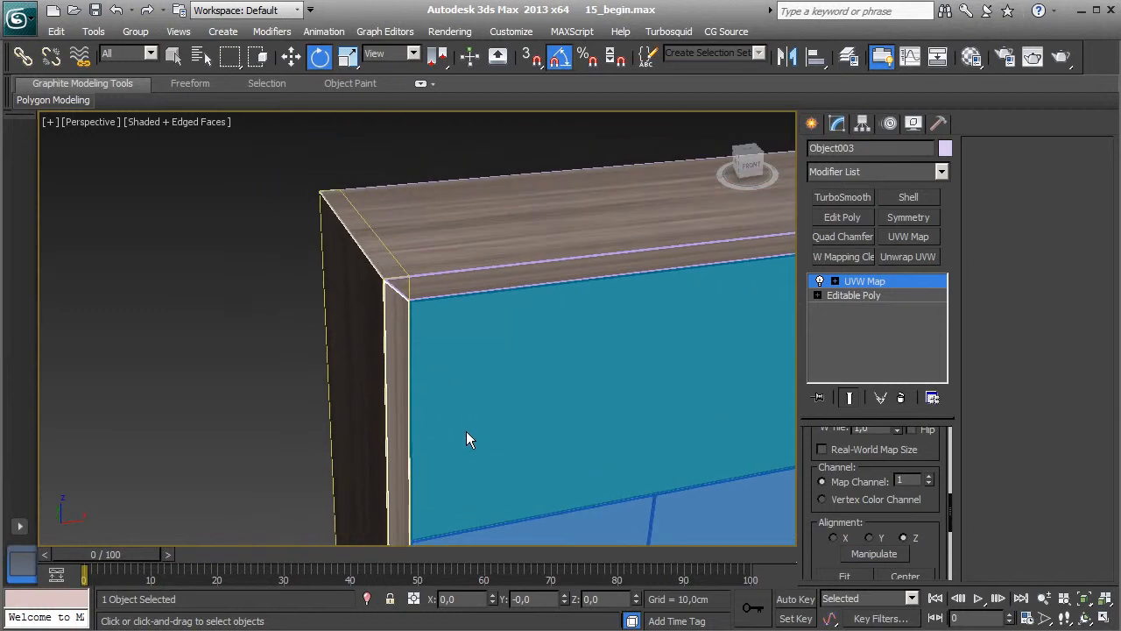
scroll(934, 455, up, 5)
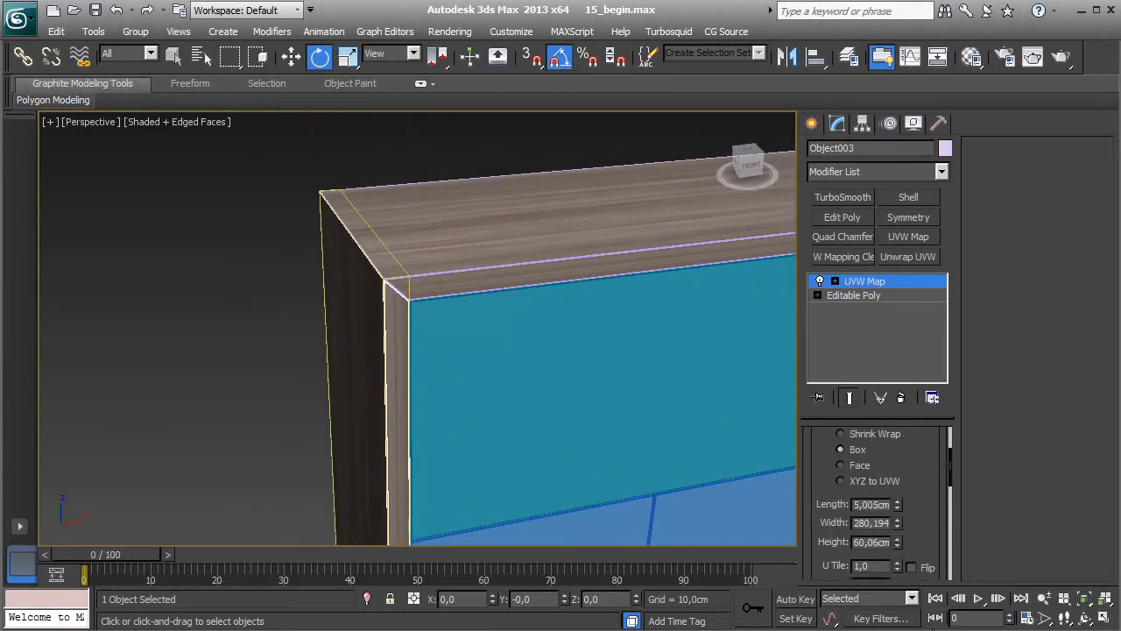
drag(897, 481, 859, 194)
scroll(363, 413, down, 4)
alt+middle_drag(363, 413, 501, 422)
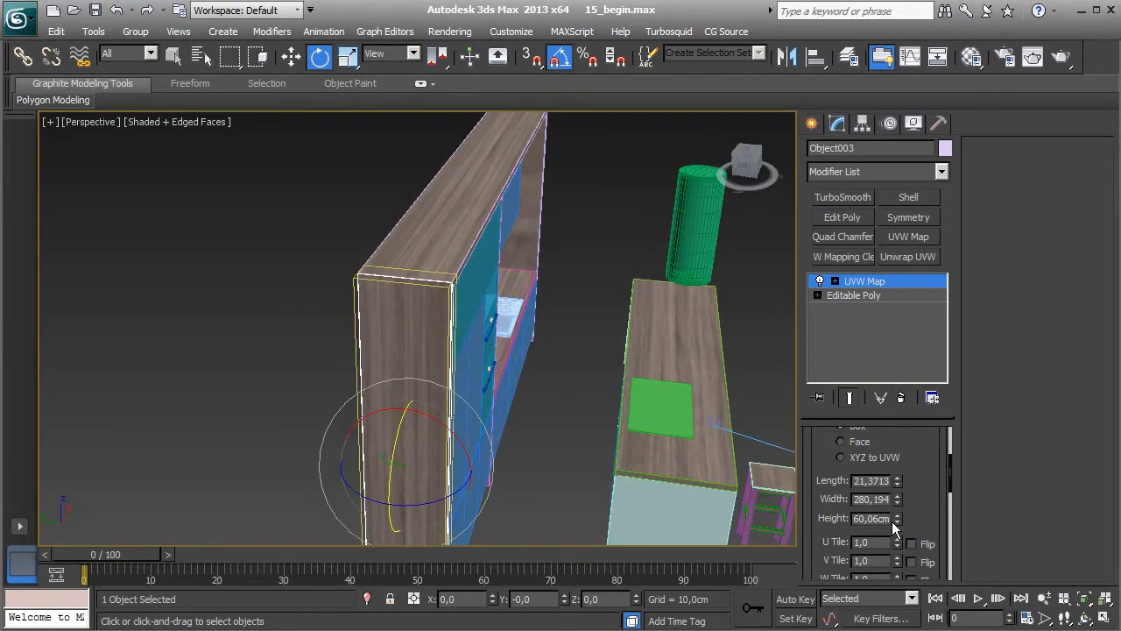
drag(896, 523, 890, 405)
Step: Copy the side panel's UVW Map modifier and paste it onto the vertical divider beside the oven column
right_click(869, 281)
click(876, 339)
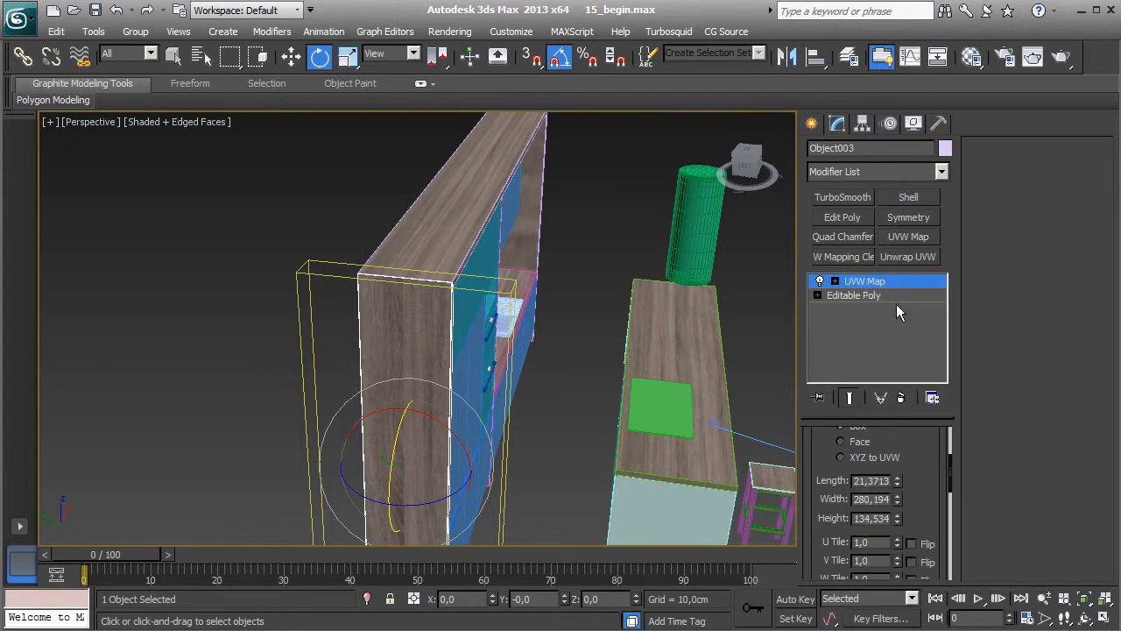
alt+middle_drag(645, 368, 557, 415)
scroll(647, 368, down, 4)
scroll(550, 408, up, 5)
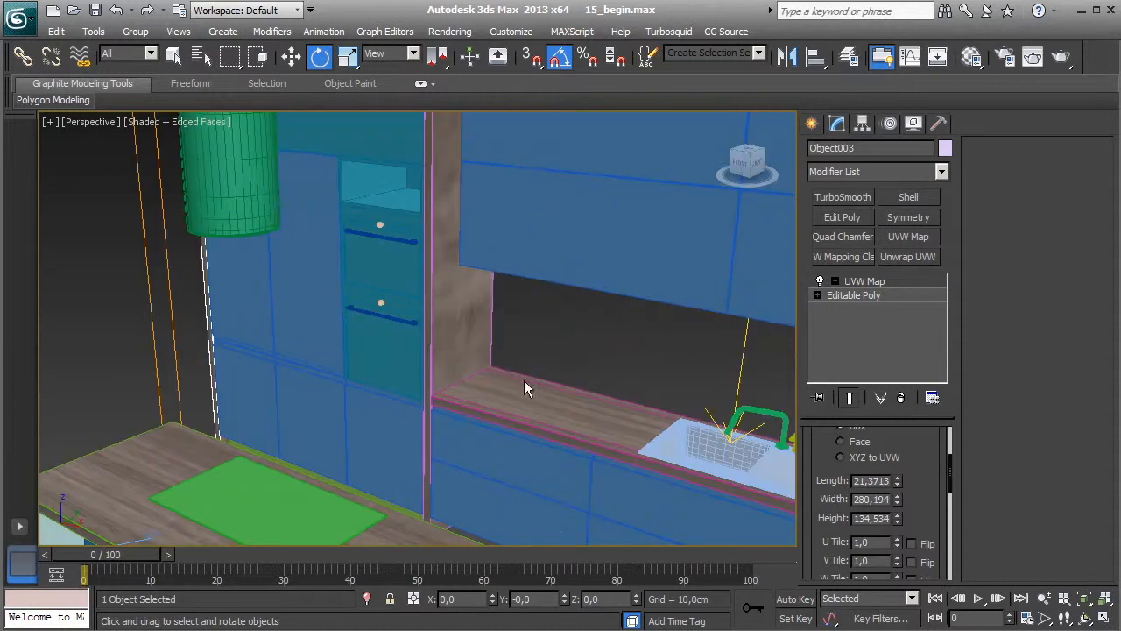
click(489, 330)
right_click(892, 285)
click(911, 292)
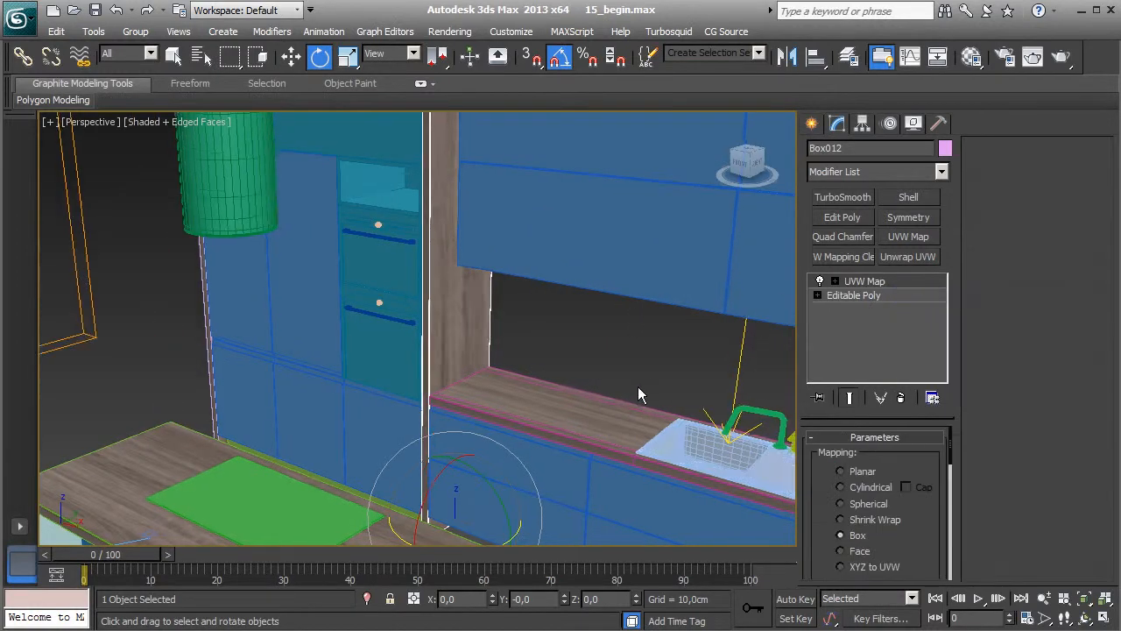
Step: Paste the UVW Map modifier onto the end panel near the sink and shift its gizmo to about Y 419 cm
scroll(649, 384, down, 5)
alt+middle_drag(616, 396, 518, 353)
click(518, 353)
right_click(819, 281)
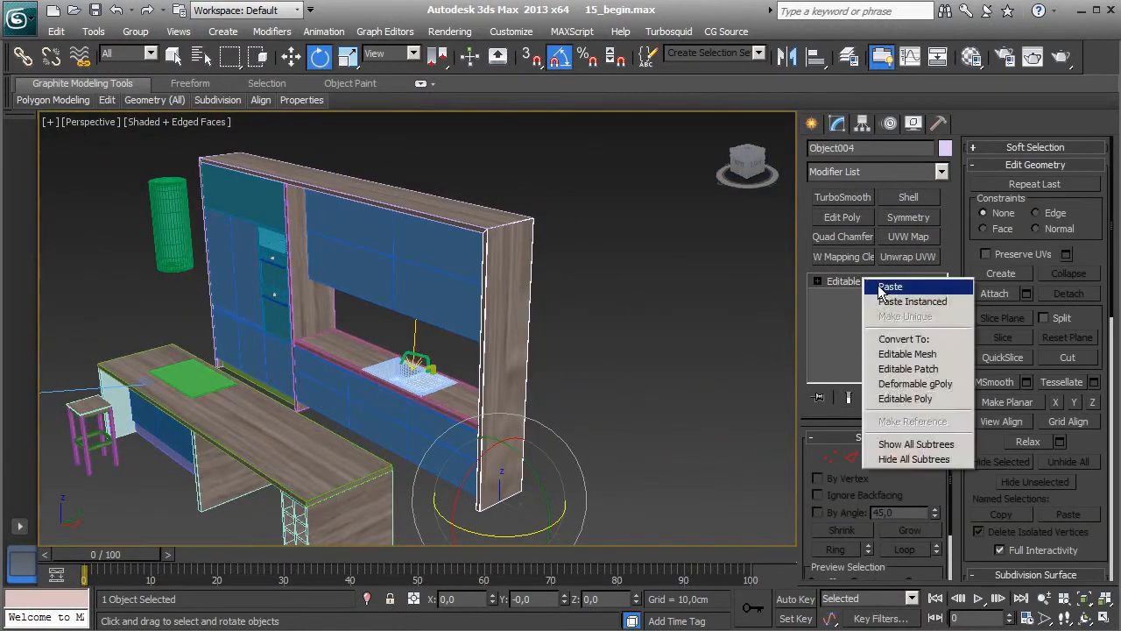
click(828, 288)
alt+middle_drag(584, 341, 529, 310)
key(w)
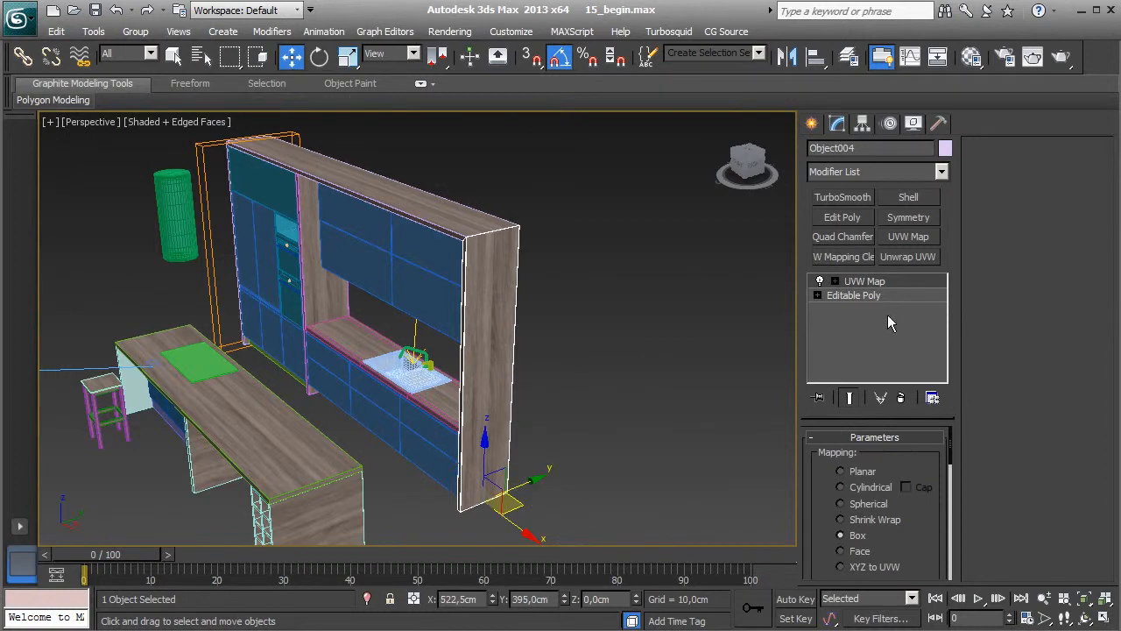
click(856, 281)
alt+middle_drag(630, 324, 571, 305)
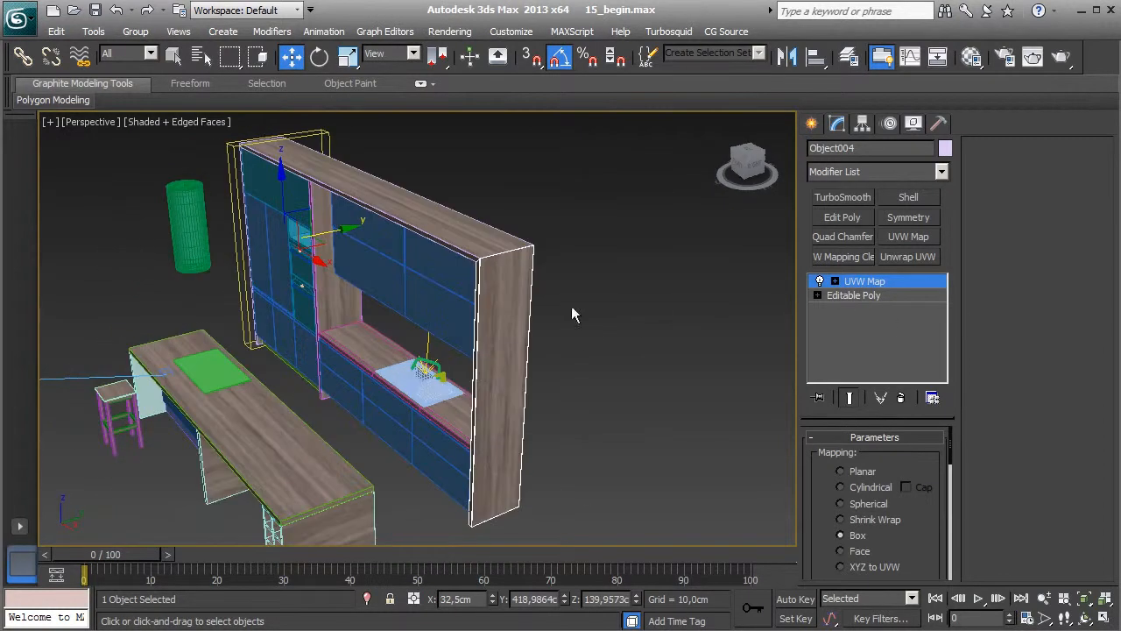
Step: Shift the divider's UVW Map gizmo to about Y 375 cm and collapse the divider's whole modifier stack
click(862, 285)
click(336, 313)
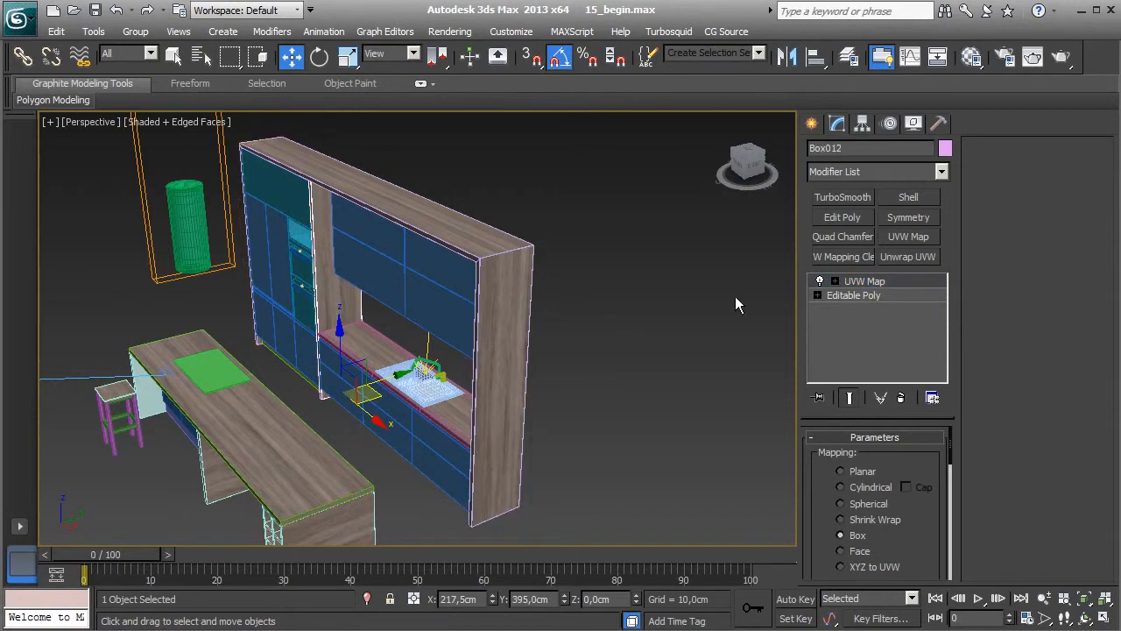
click(863, 281)
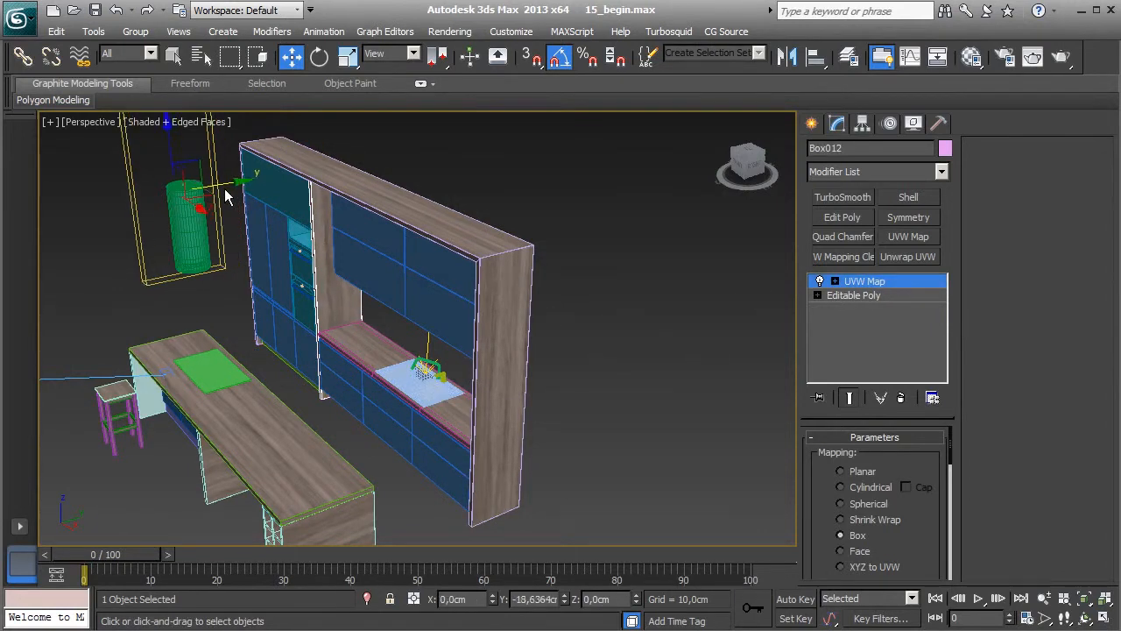
right_click(864, 281)
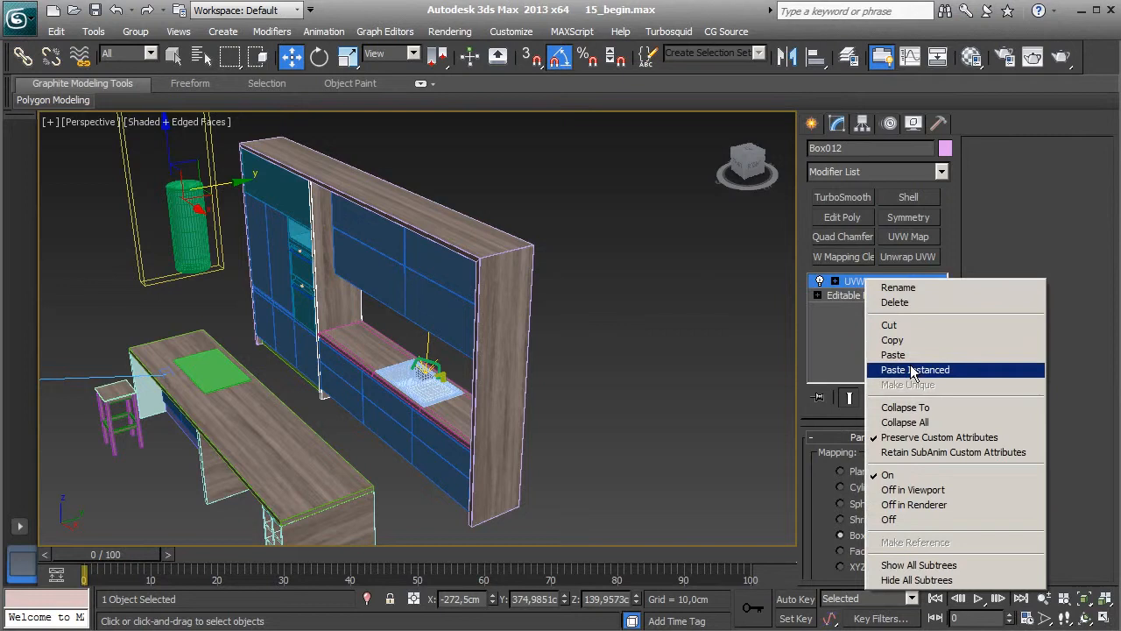
click(909, 421)
click(701, 374)
Step: Collapse the whole modifier stacks of both outer end panels of the cabinet wall
click(532, 382)
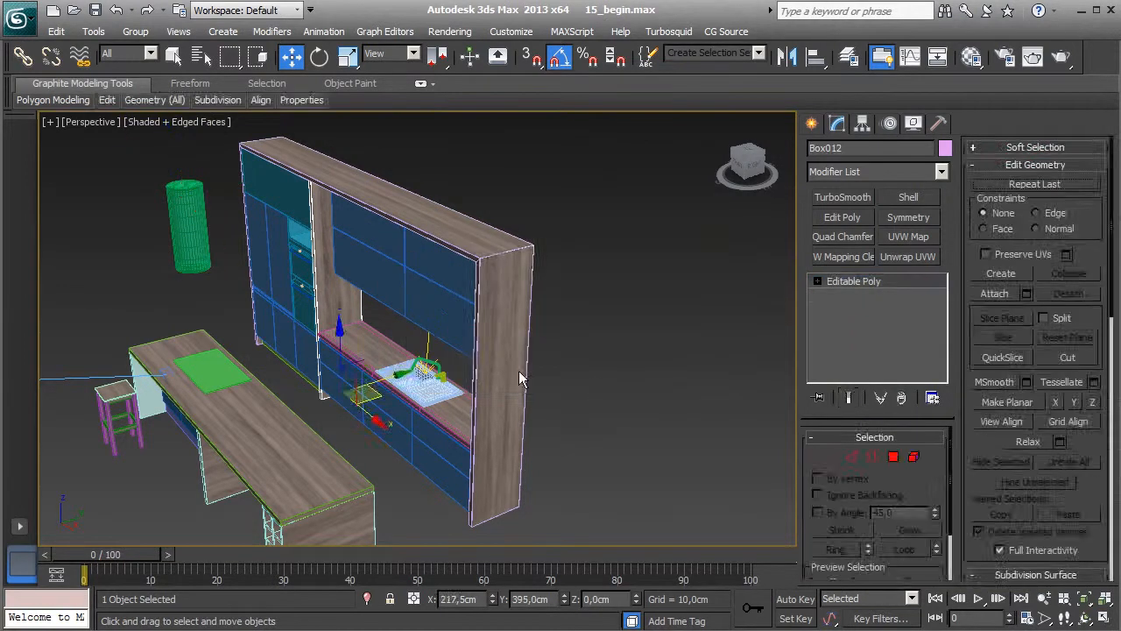
click(840, 281)
right_click(860, 282)
click(913, 426)
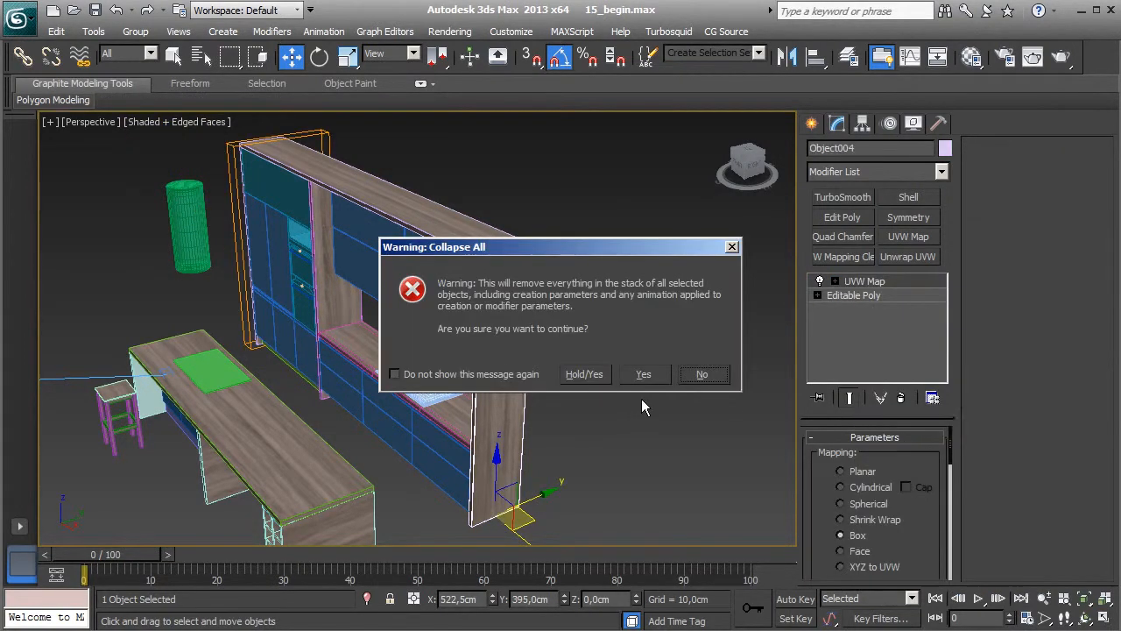
click(666, 374)
click(352, 312)
alt+middle_drag(290, 238, 631, 262)
right_click(854, 279)
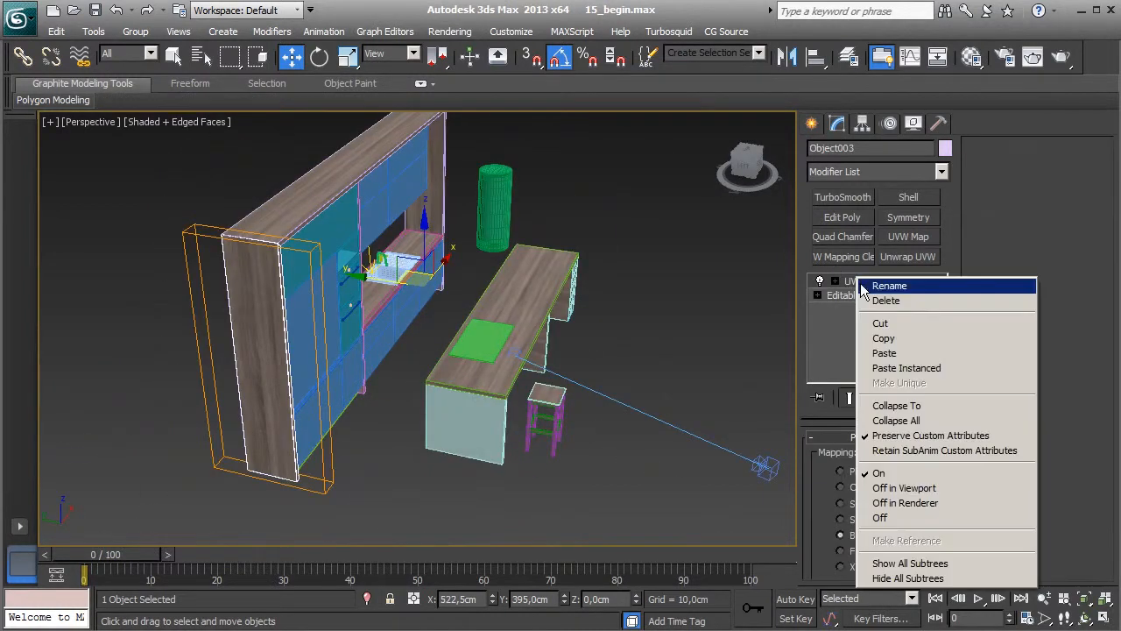
click(889, 418)
click(643, 375)
Step: Assign Oak 1 to the island's untextured end panel and close the Material Editor
scroll(505, 318, up, 3)
middle_drag(515, 458, 461, 359)
click(351, 338)
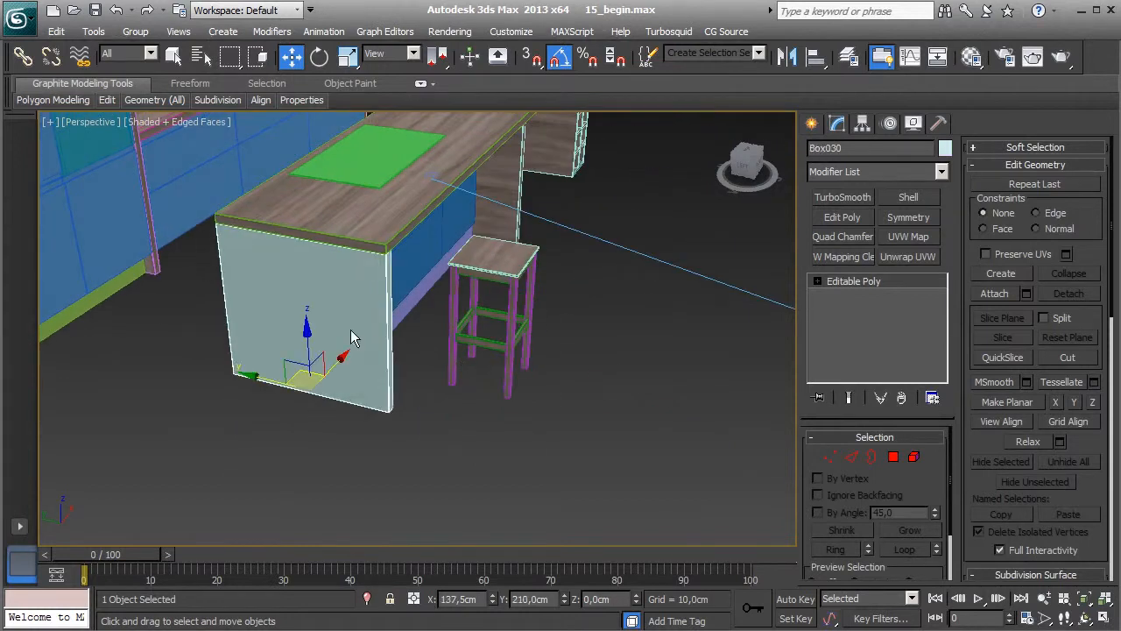
key(m)
click(559, 250)
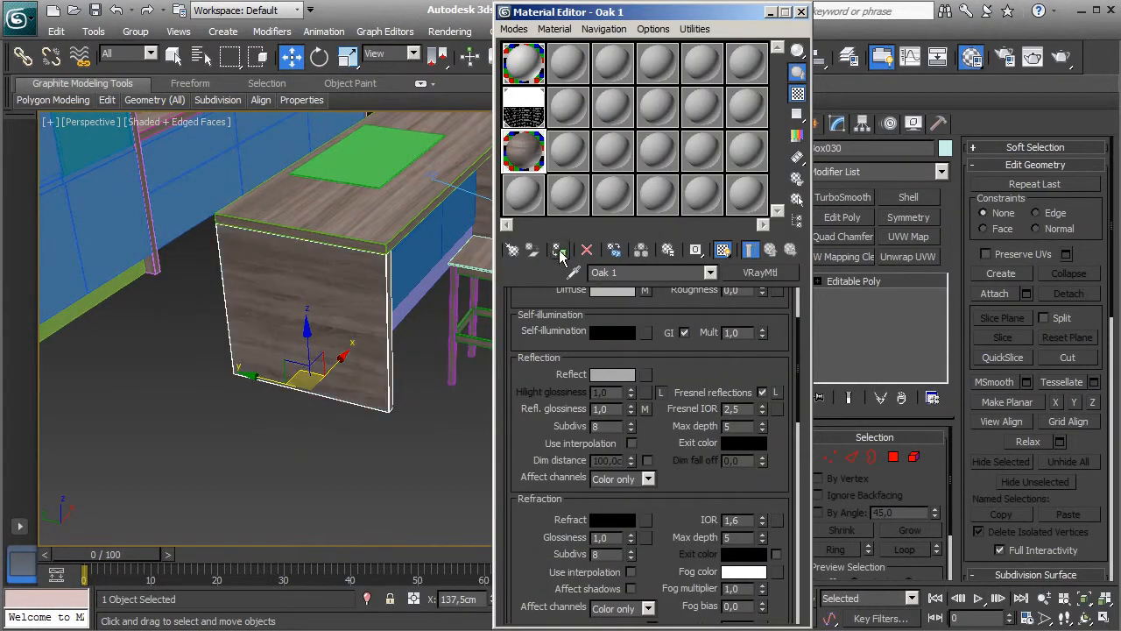
click(801, 12)
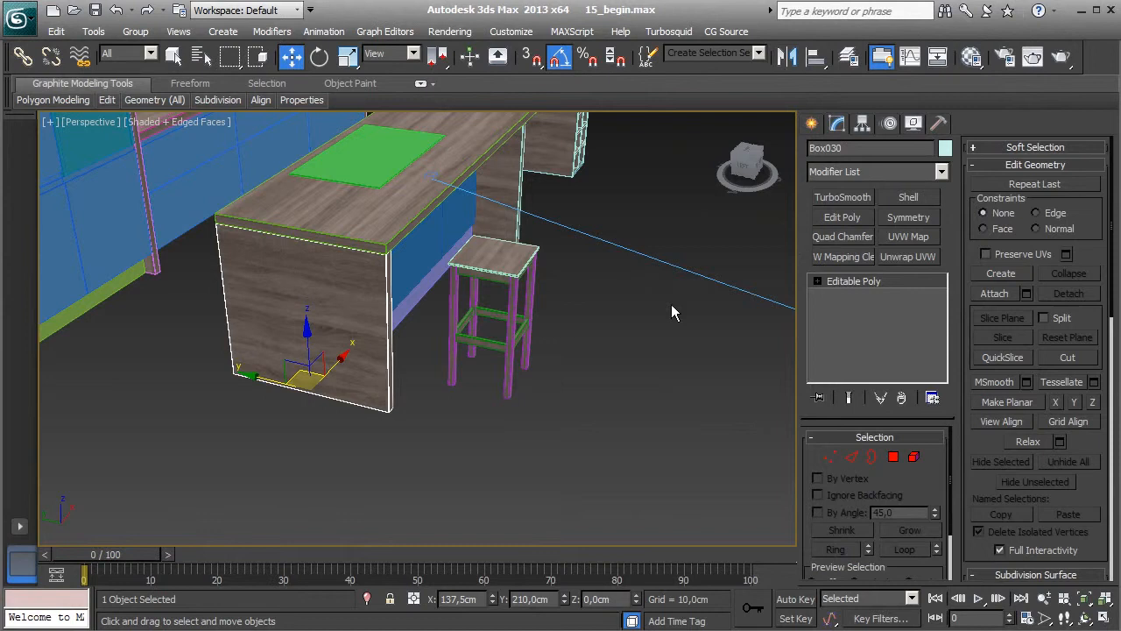
Step: Add a Box-type UVW Map to the island's end panel and rotate its gizmo 90 degrees about the X axis
click(908, 236)
click(840, 535)
scroll(841, 538, down, 3)
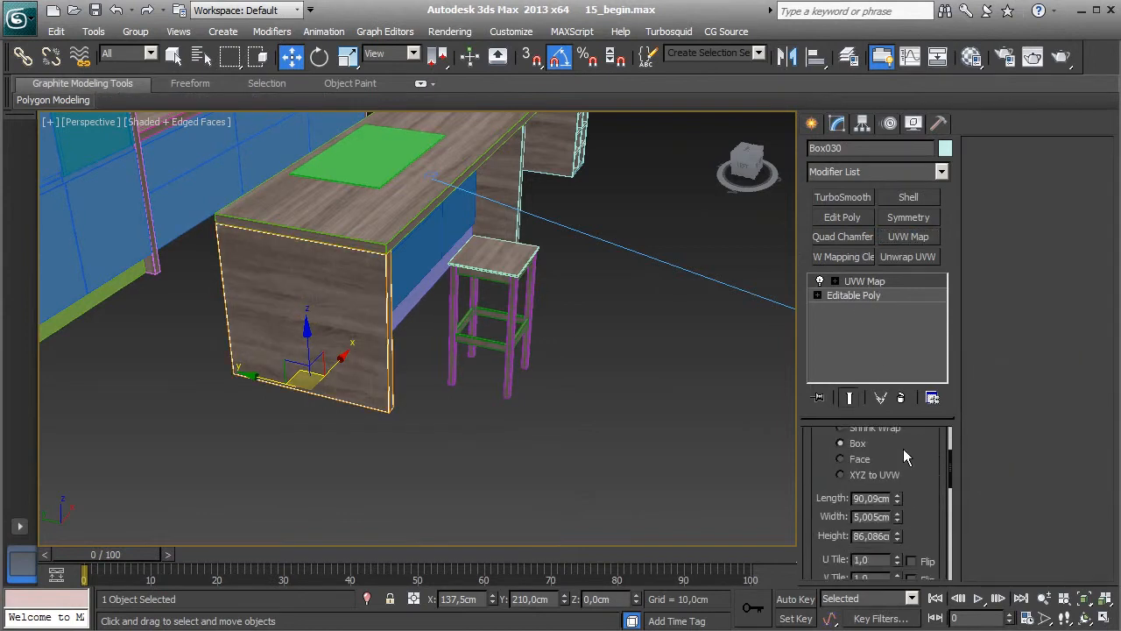
click(861, 281)
click(318, 56)
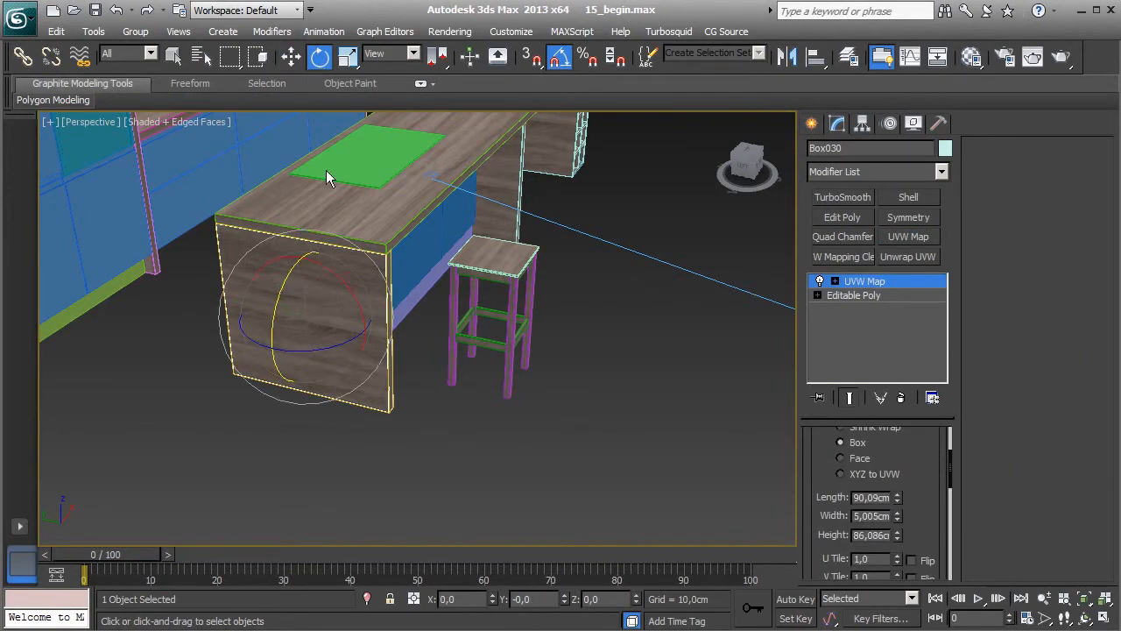
drag(328, 280, 401, 304)
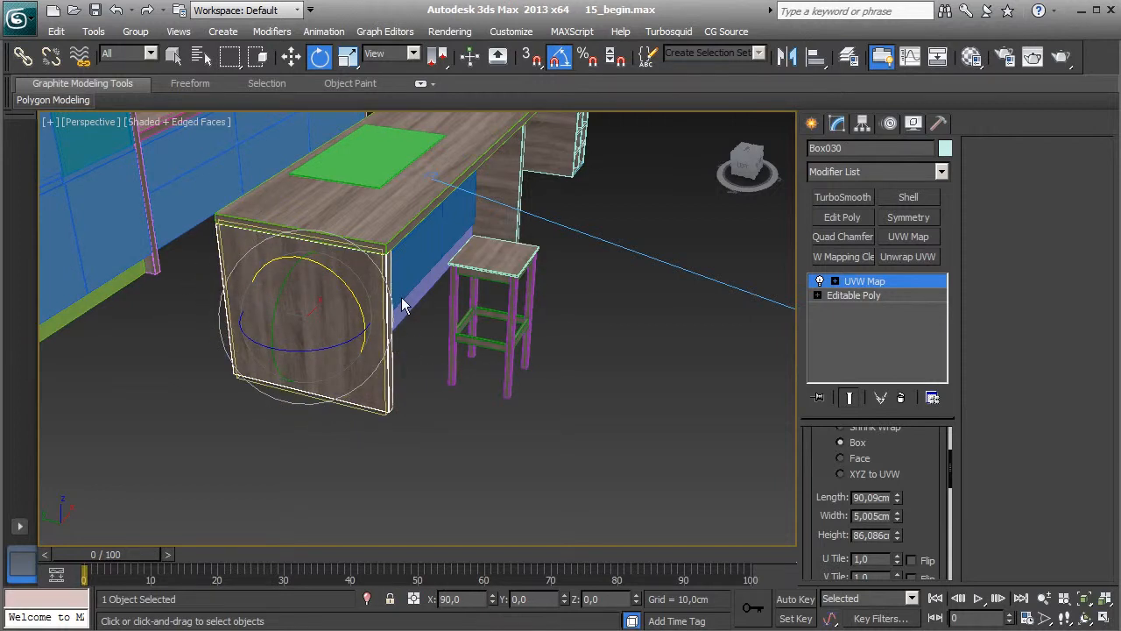
Step: Rotate the island end panel's UVW Map gizmo -90 degrees about the Y axis and fit it to the panel
alt+middle_drag(482, 340, 421, 340)
scroll(225, 267, up, 3)
scroll(239, 260, down, 3)
key(z)
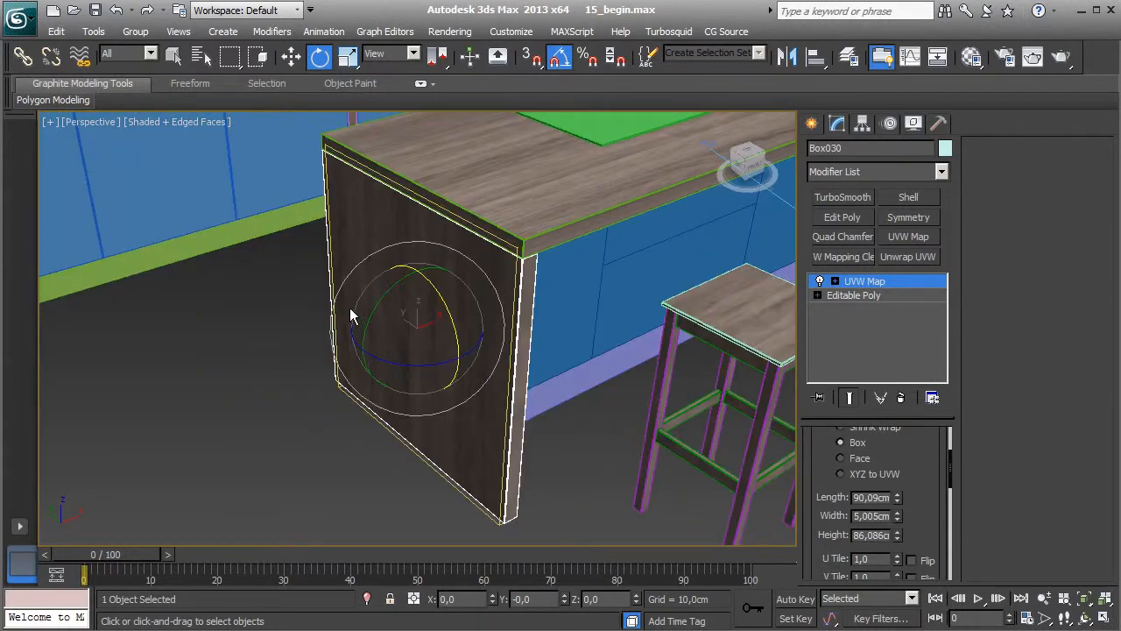
scroll(350, 303, up, 2)
alt+middle_drag(350, 303, 341, 275)
drag(365, 275, 300, 325)
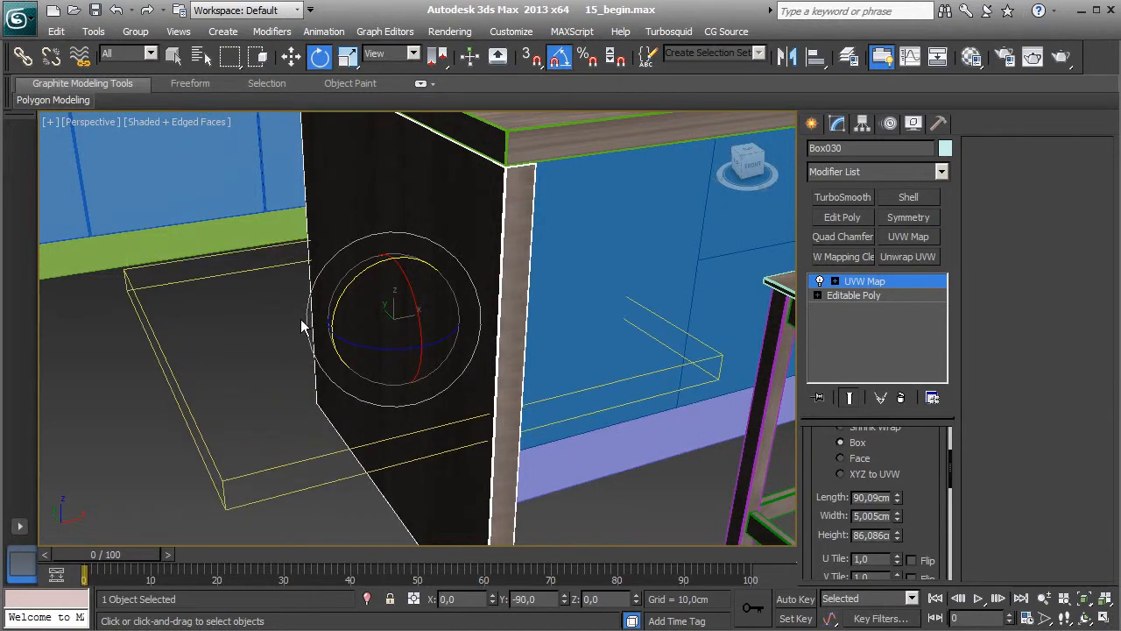
scroll(898, 538, down, 5)
click(836, 544)
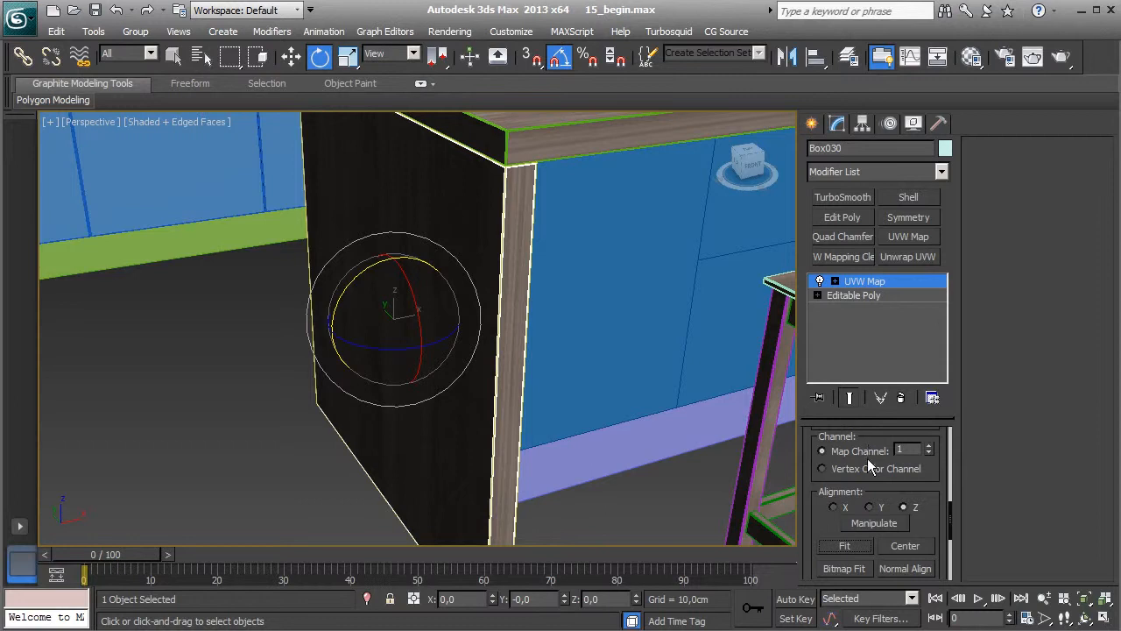
Step: Enlarge the island end panel's UVW Map to a length of about 14.66 cm and a width of about 203.16 cm
scroll(870, 458, down, 1)
scroll(902, 438, up, 5)
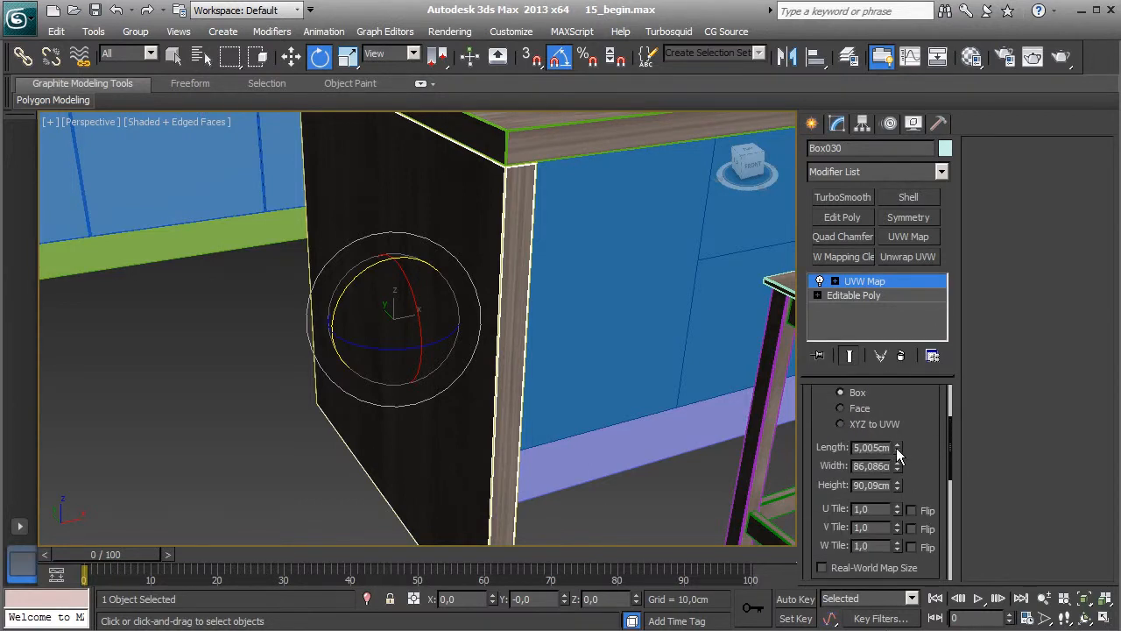
drag(897, 447, 893, 280)
alt+middle_drag(547, 409, 646, 410)
scroll(650, 424, down, 3)
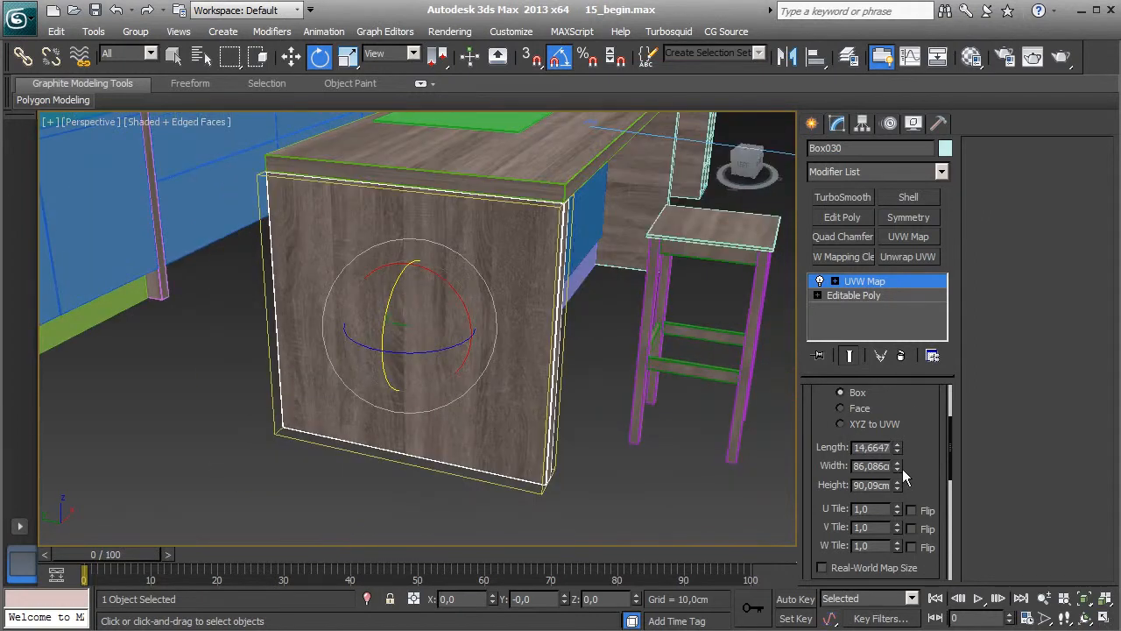
drag(898, 465, 904, 354)
Step: Copy the end panel's UVW Map modifier and paste it onto the island's middle support panel
right_click(880, 289)
click(911, 345)
click(888, 283)
alt+middle_drag(648, 317, 556, 358)
click(555, 359)
right_click(867, 282)
click(894, 290)
Step: Paste the copied UVW Map onto both side panels and the central divider of the island's shelf unit
middle_drag(594, 420, 473, 400)
click(734, 388)
right_click(873, 284)
click(898, 292)
click(608, 311)
right_click(867, 297)
click(881, 293)
click(592, 315)
right_click(856, 293)
click(881, 293)
Step: Collapse the whole modifier stacks of the shelf unit's two side panels and its central divider
right_click(886, 281)
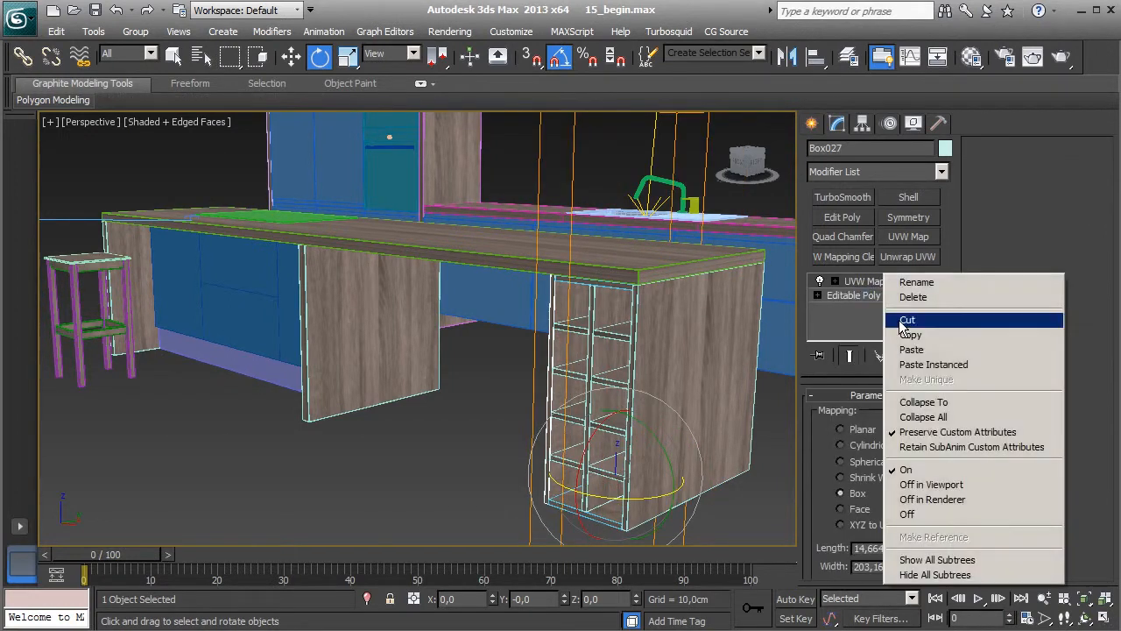
click(923, 422)
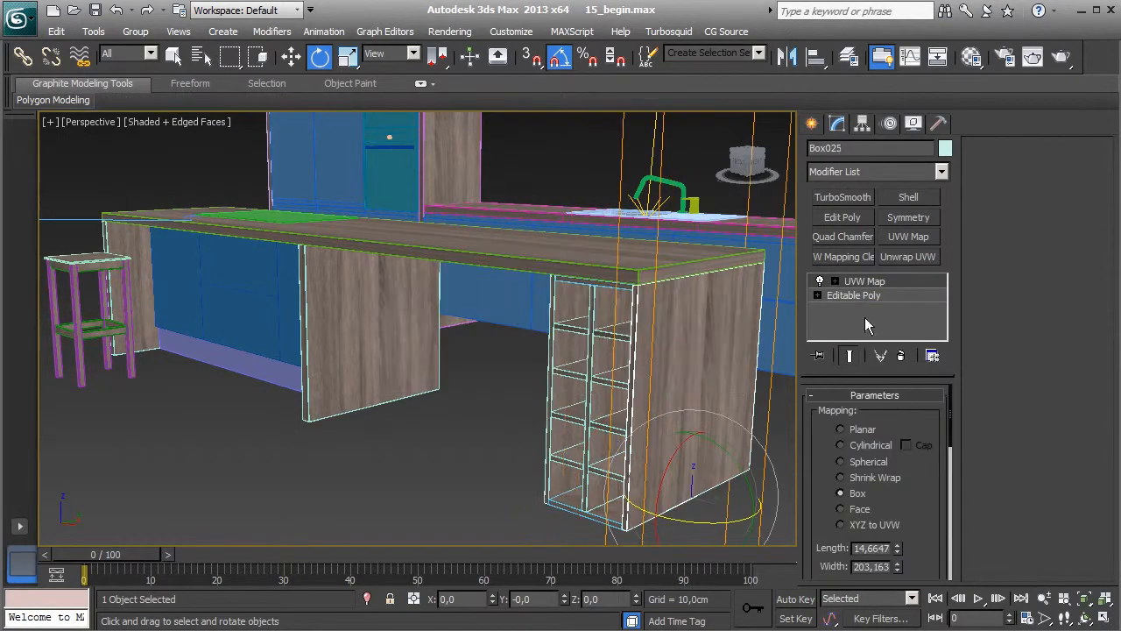
right_click(867, 281)
click(911, 413)
click(646, 392)
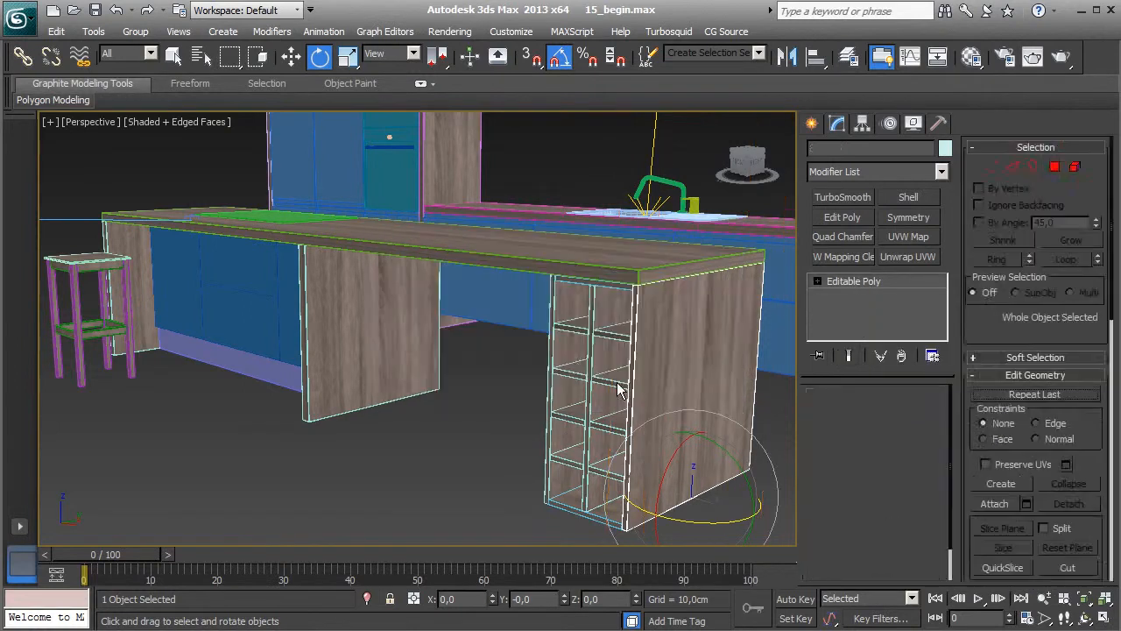
click(605, 311)
right_click(856, 283)
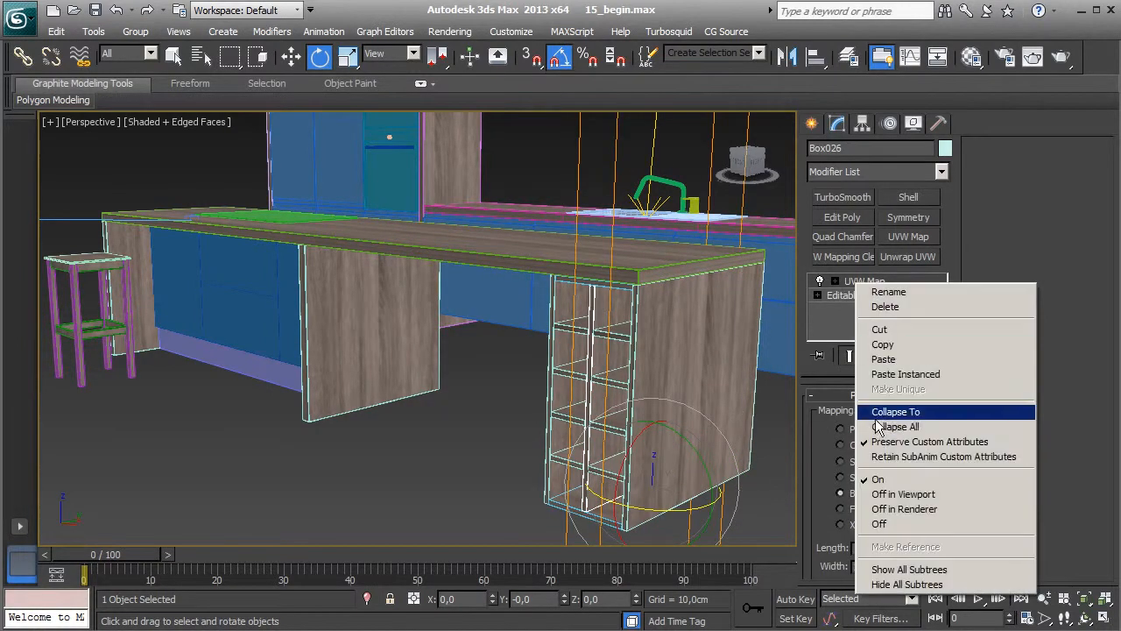
click(896, 408)
click(626, 377)
Step: Collapse the whole modifier stacks of the island's middle support panel and of the end panel beside the stool
click(349, 328)
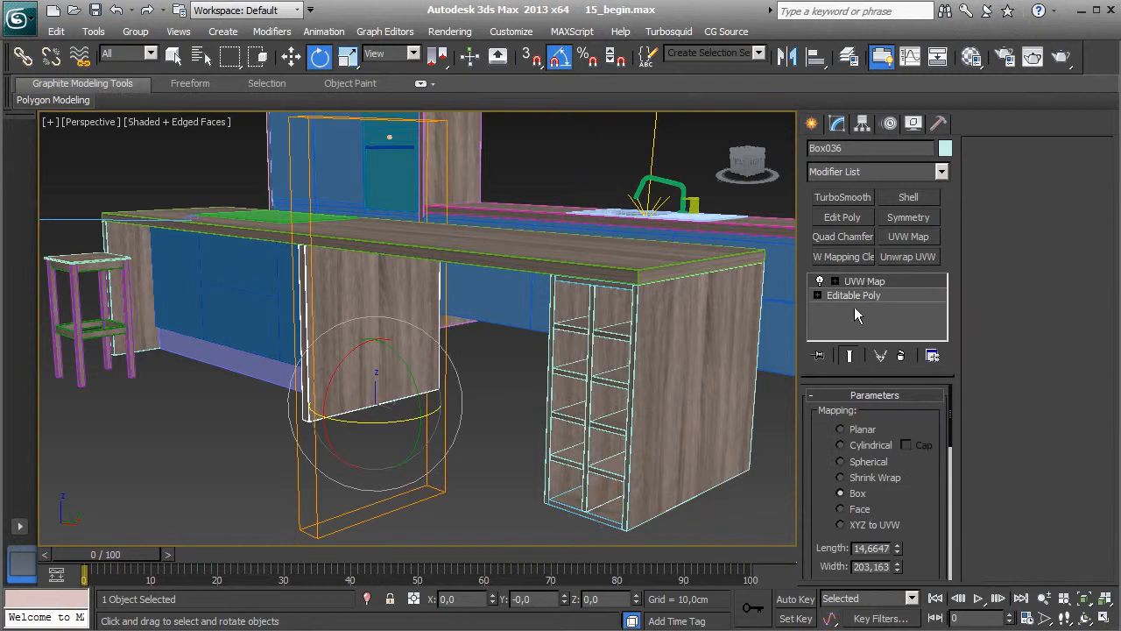
right_click(856, 282)
click(881, 426)
click(656, 375)
alt+middle_drag(410, 338, 669, 292)
click(415, 326)
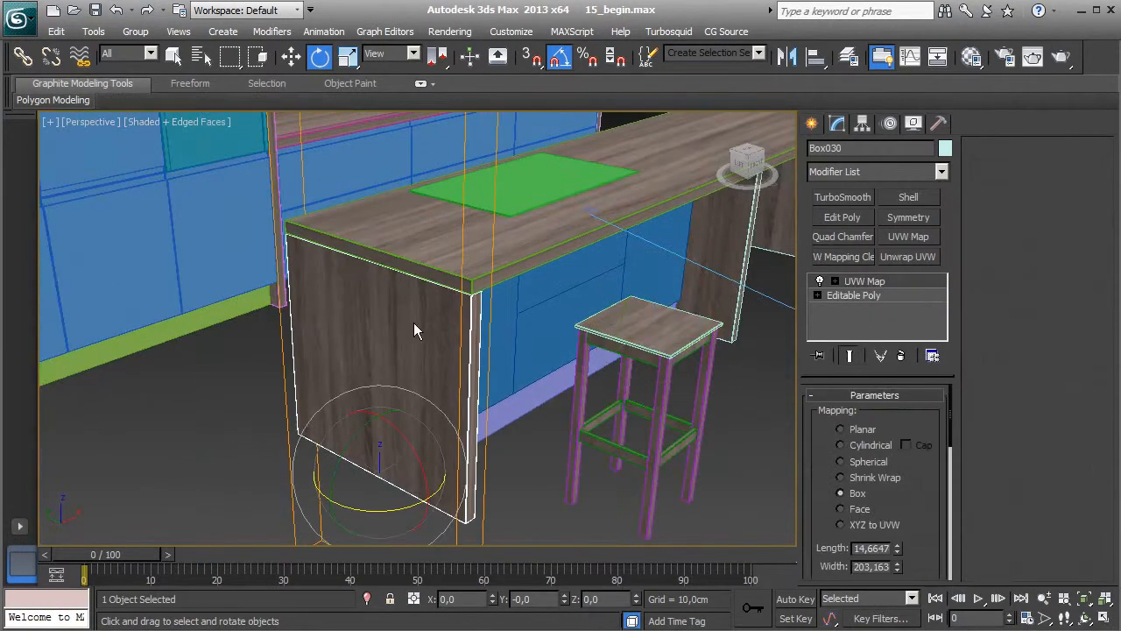
right_click(870, 284)
click(881, 428)
click(645, 377)
Step: Add a Box-type UVW Map to the island's countertop
middle_drag(648, 368, 508, 396)
click(480, 242)
alt+middle_drag(480, 242, 505, 282)
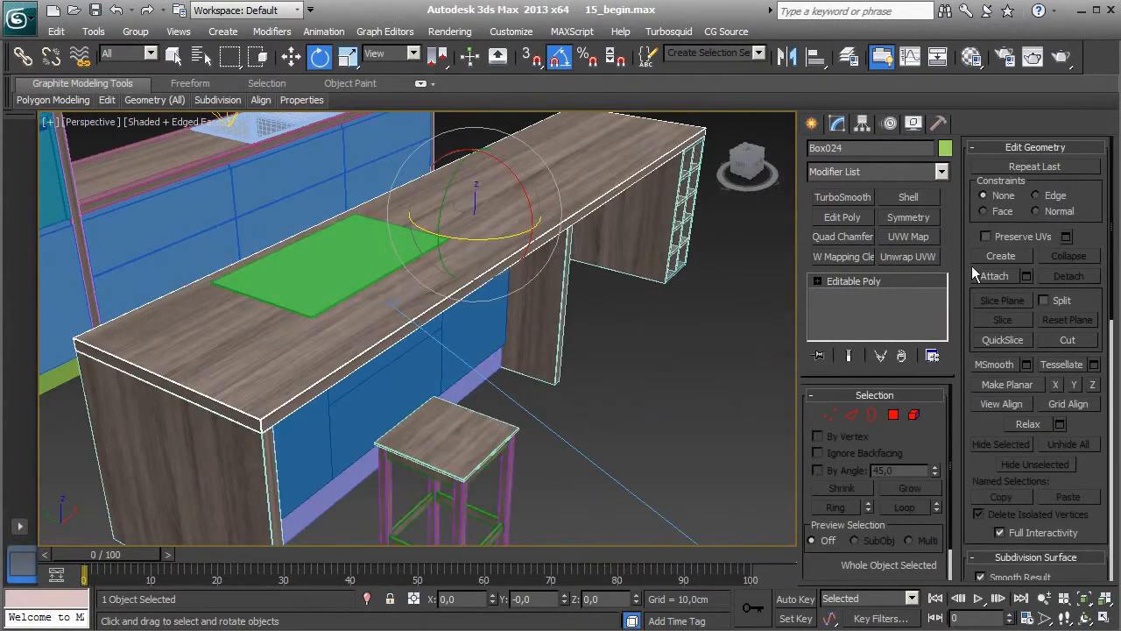
click(907, 237)
scroll(916, 505, down, 3)
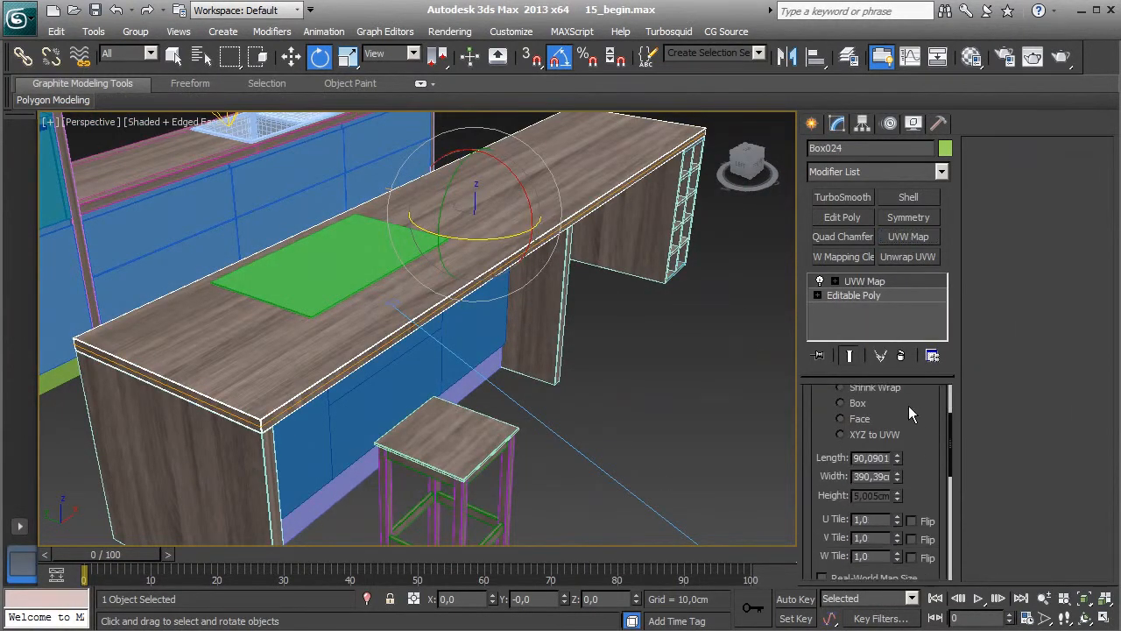
click(859, 403)
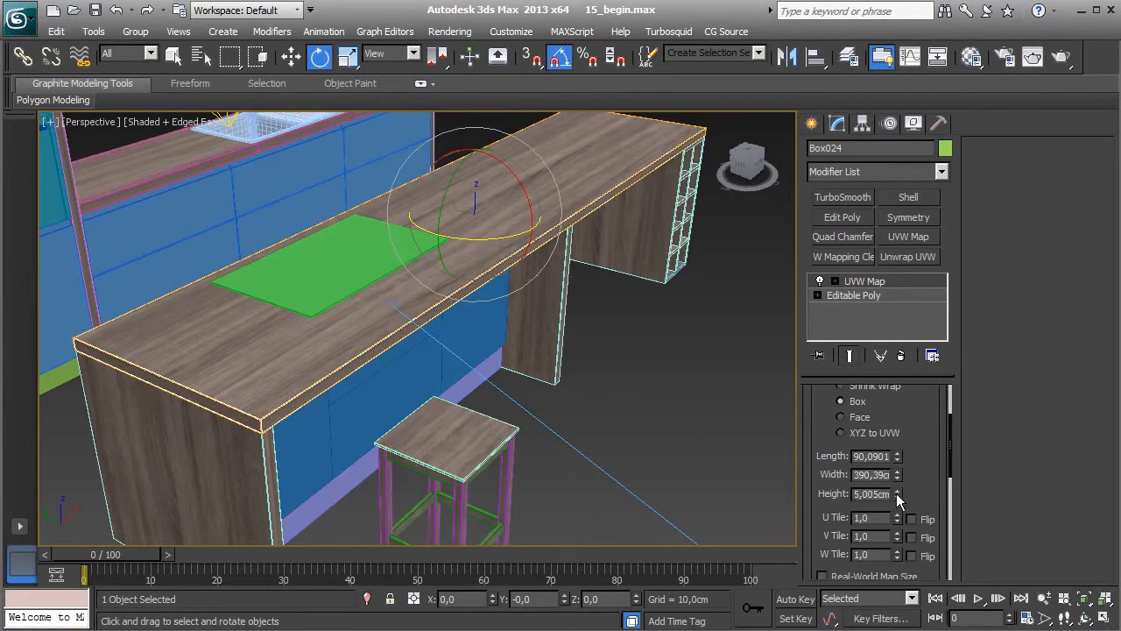
Step: Enlarge the island countertop's mapping to a height of about 11.16 cm and a length of about 138.74 cm
drag(897, 496, 889, 387)
alt+middle_drag(592, 408, 627, 408)
drag(897, 459, 896, 409)
alt+middle_drag(564, 422, 412, 403)
Step: Copy the island countertop's UVW Map and paste it onto the sink countertop in the cabinet wall
right_click(890, 284)
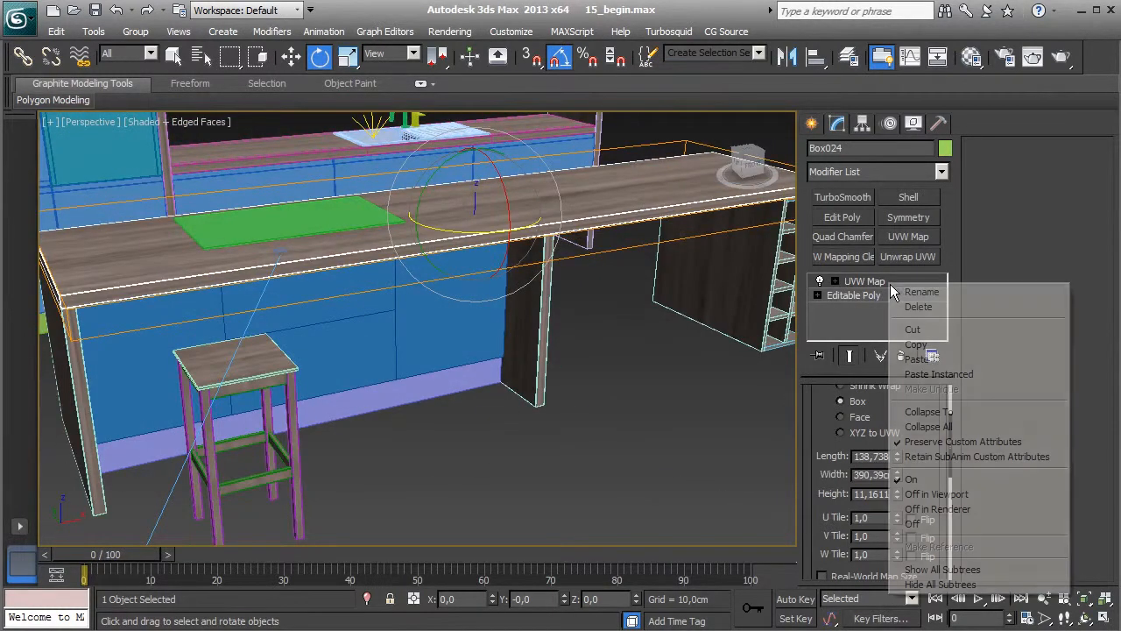
click(930, 345)
middle_drag(464, 271, 509, 371)
click(394, 292)
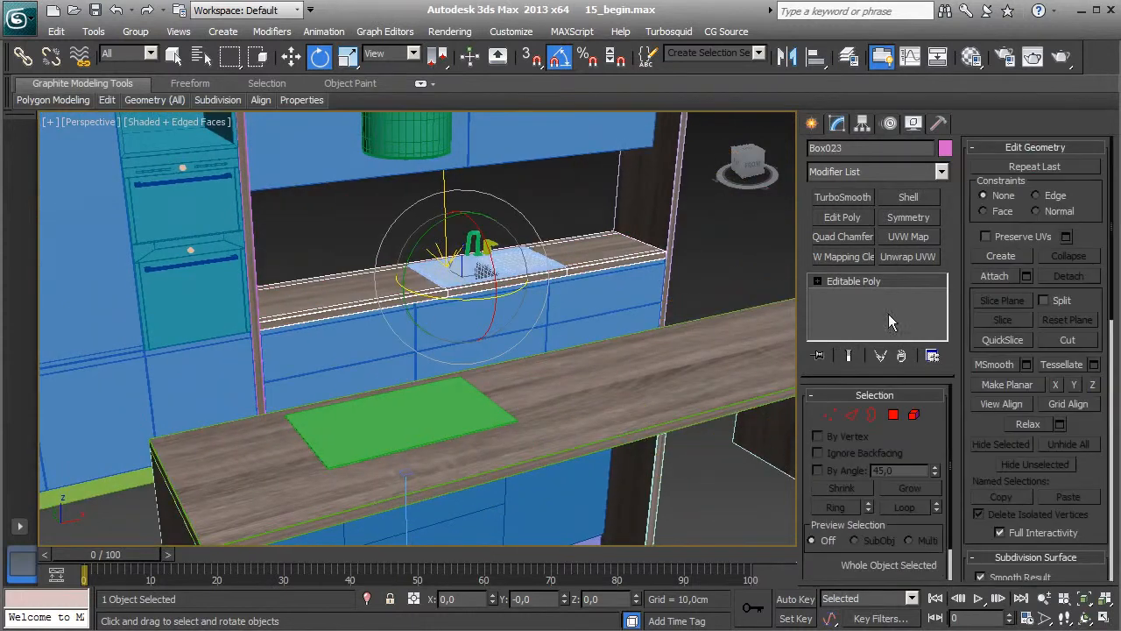
right_click(865, 283)
click(886, 293)
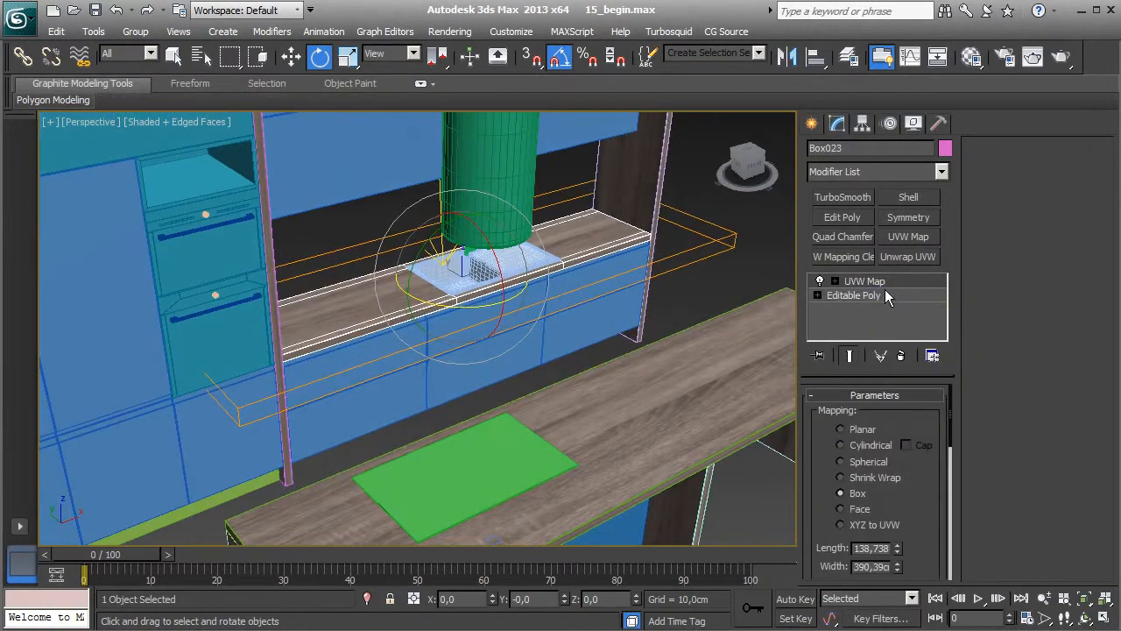
Step: Collapse the whole modifier stacks of the sink countertop and the island countertop
right_click(883, 284)
click(903, 425)
key(Return)
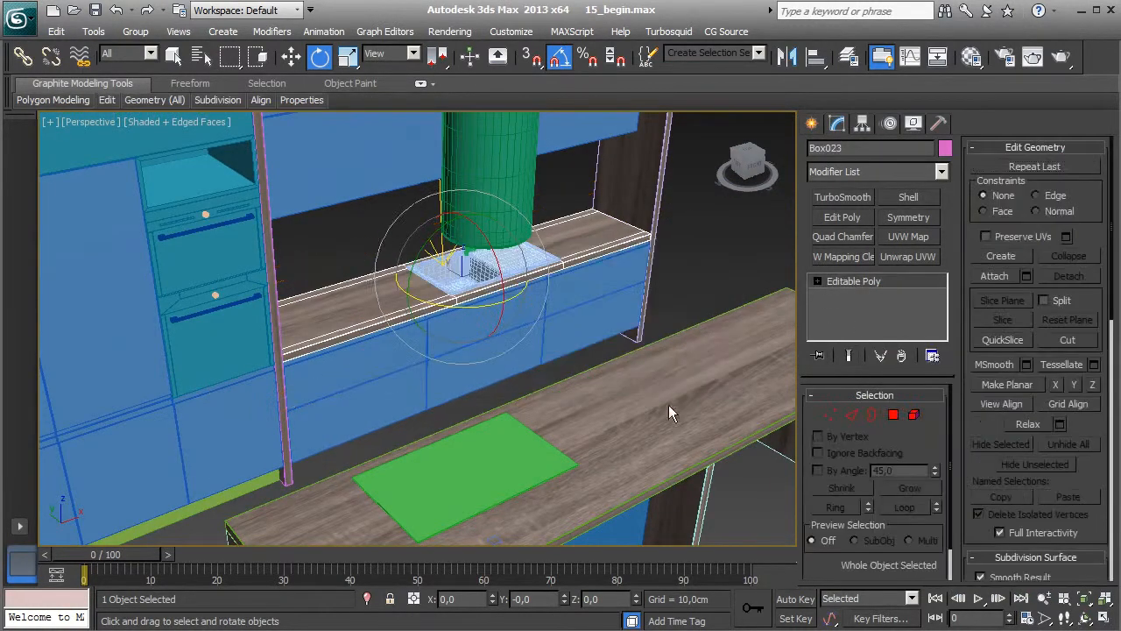
middle_drag(670, 413, 633, 305)
click(633, 305)
right_click(865, 282)
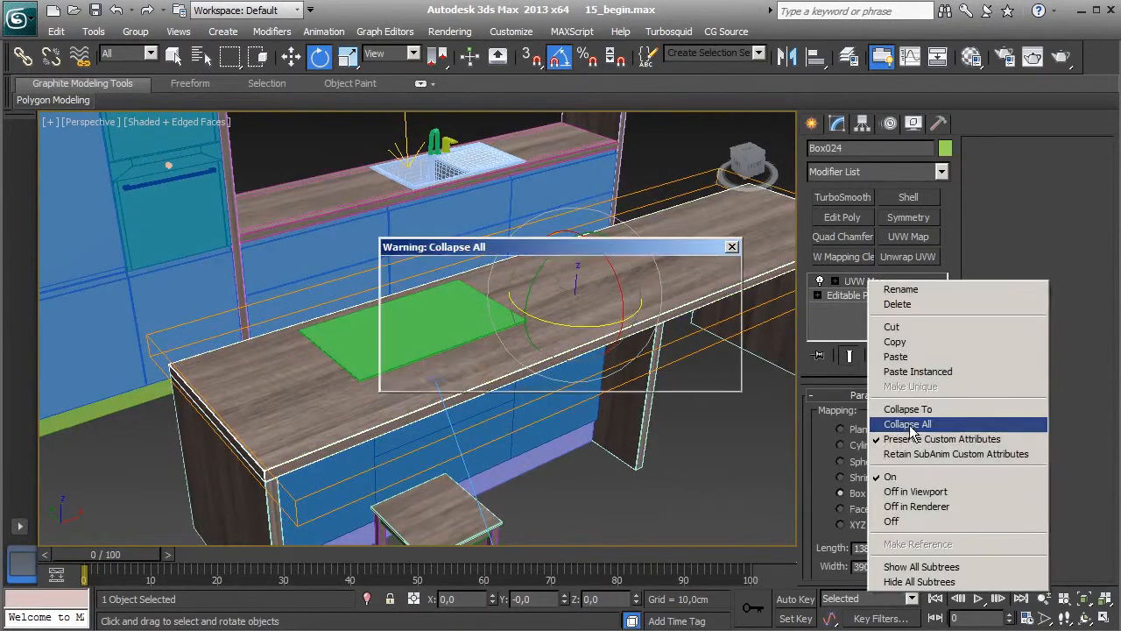
click(907, 424)
click(645, 301)
Step: Paste the copied UVW Map onto the cabinet wall's top panel and fit its gizmo to the panel
alt+middle_drag(493, 301, 468, 352)
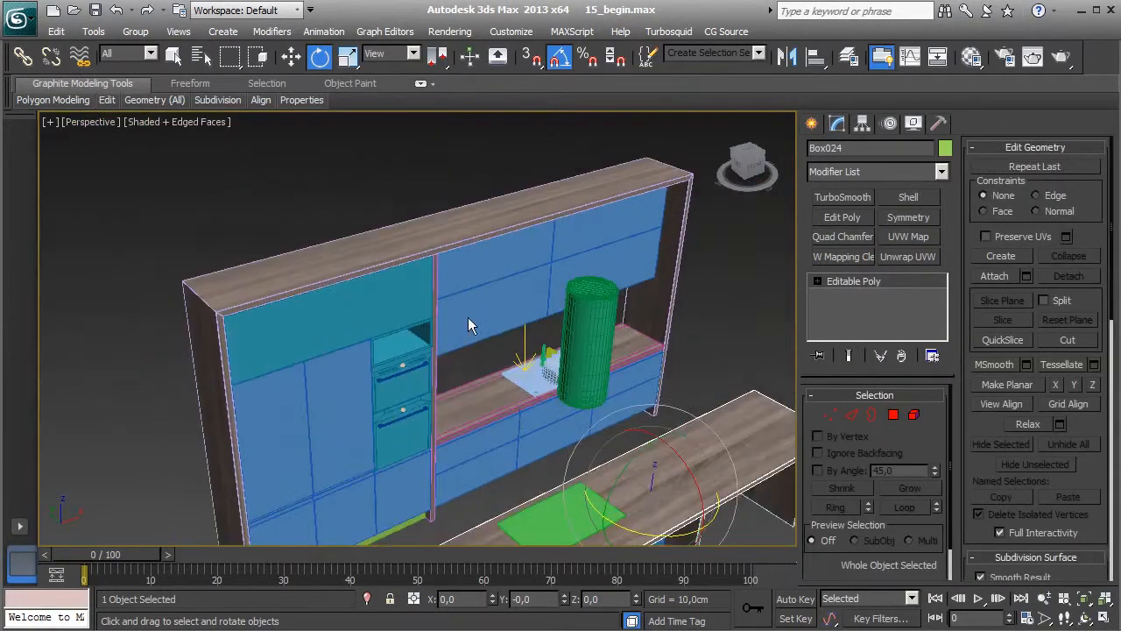
scroll(490, 351, up, 5)
click(506, 258)
right_click(859, 280)
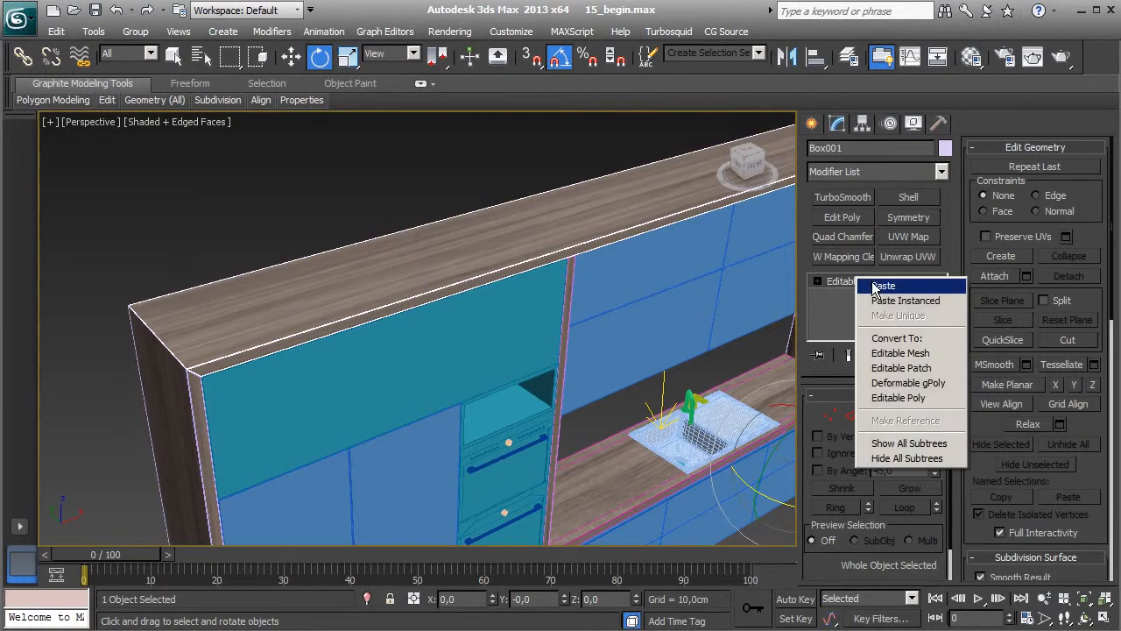
click(874, 286)
mouse_move(613, 359)
alt+middle_down()
mouse_move(700, 390)
mouse_move(620, 358)
alt+middle_up()
scroll(920, 421, down, 10)
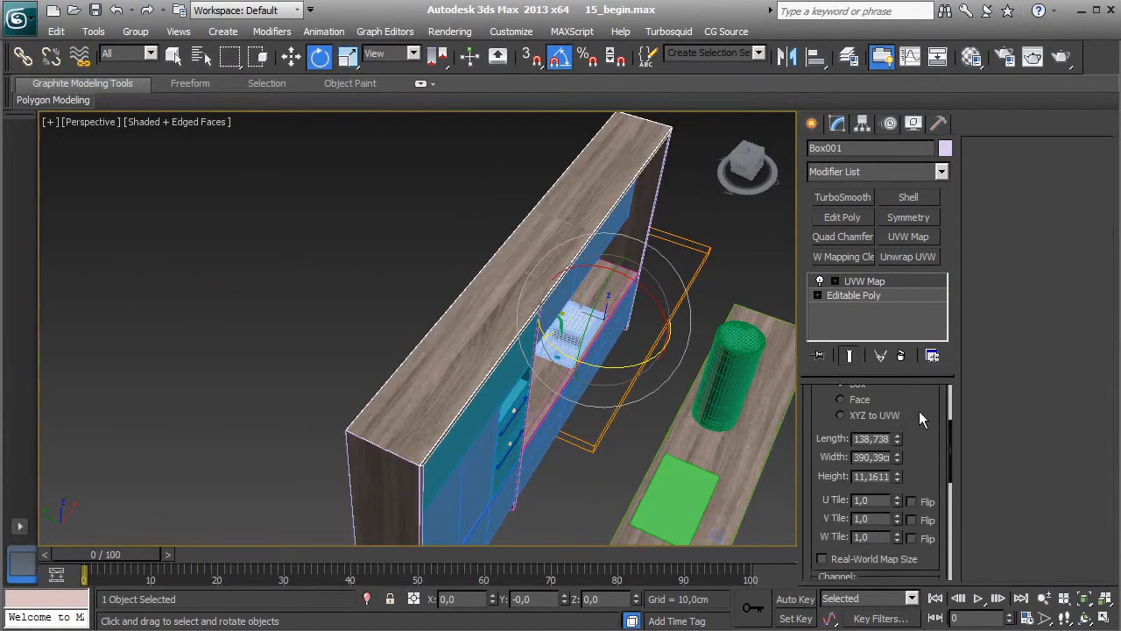
click(846, 547)
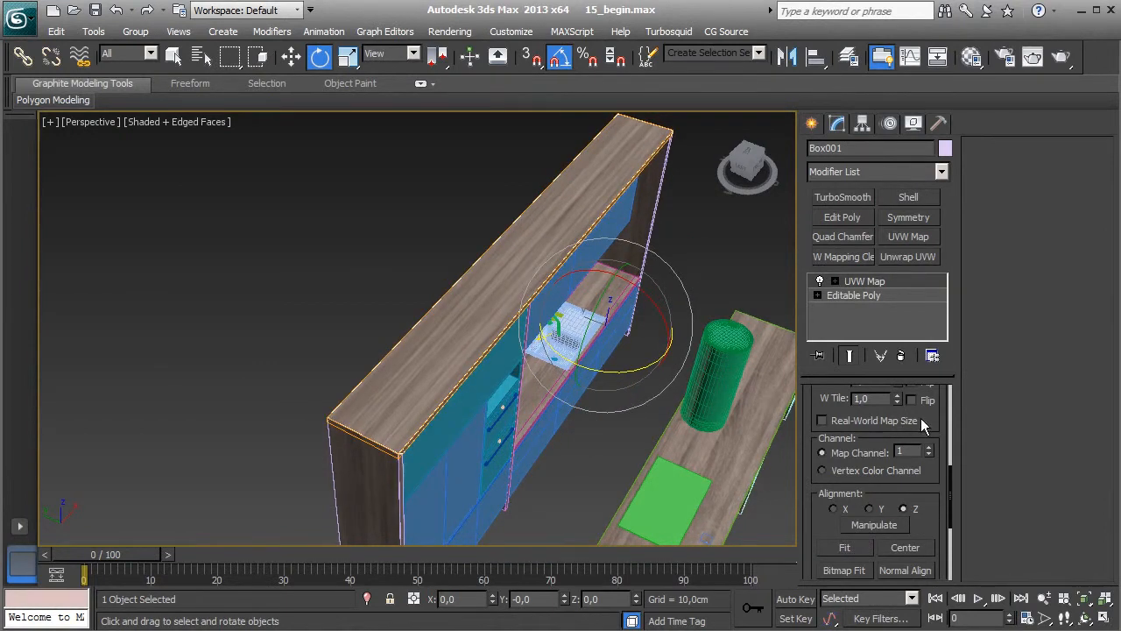
Step: Set the top panel's mapping height to about 10.41 cm and length to about 145.95 cm, and collapse its whole stack
scroll(880, 450, up, 5)
drag(897, 487, 894, 399)
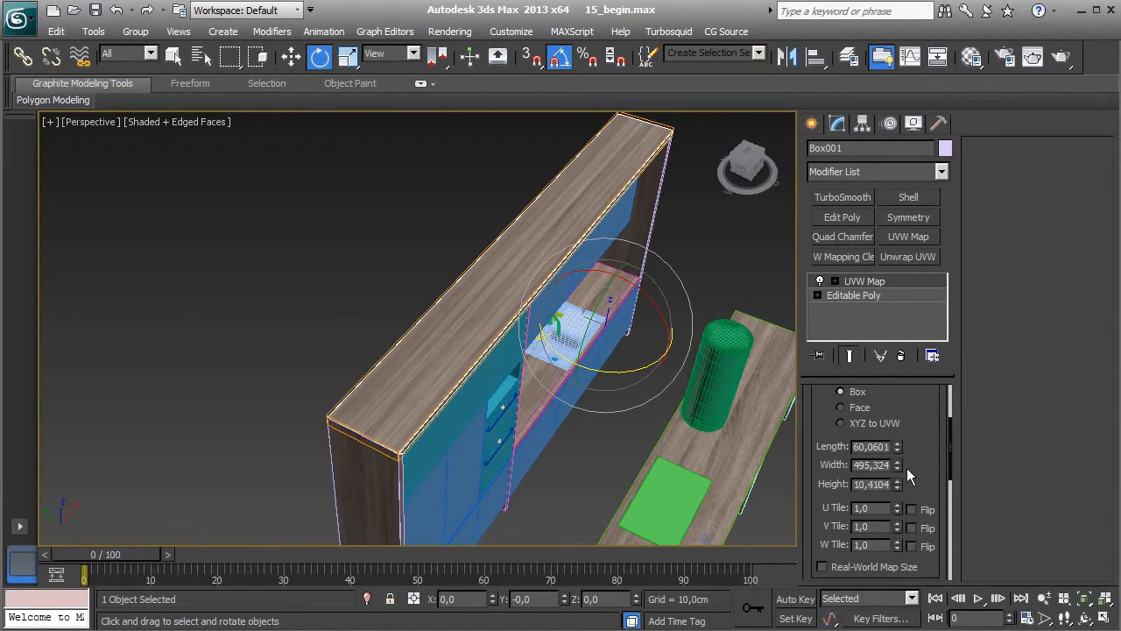
drag(897, 447, 894, 333)
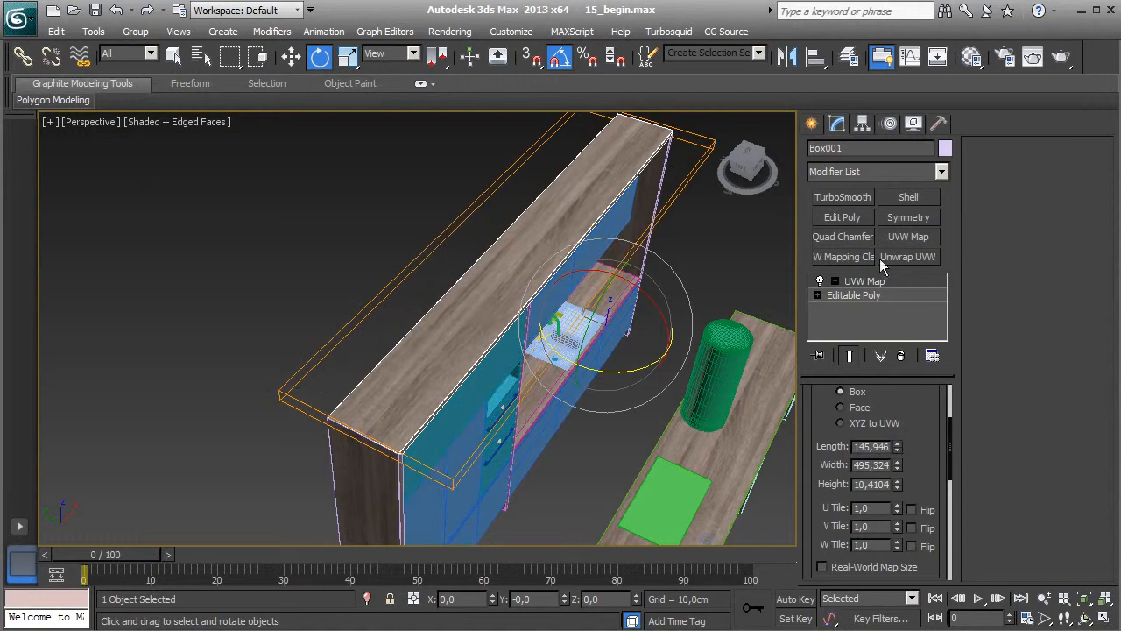
right_click(880, 281)
click(923, 418)
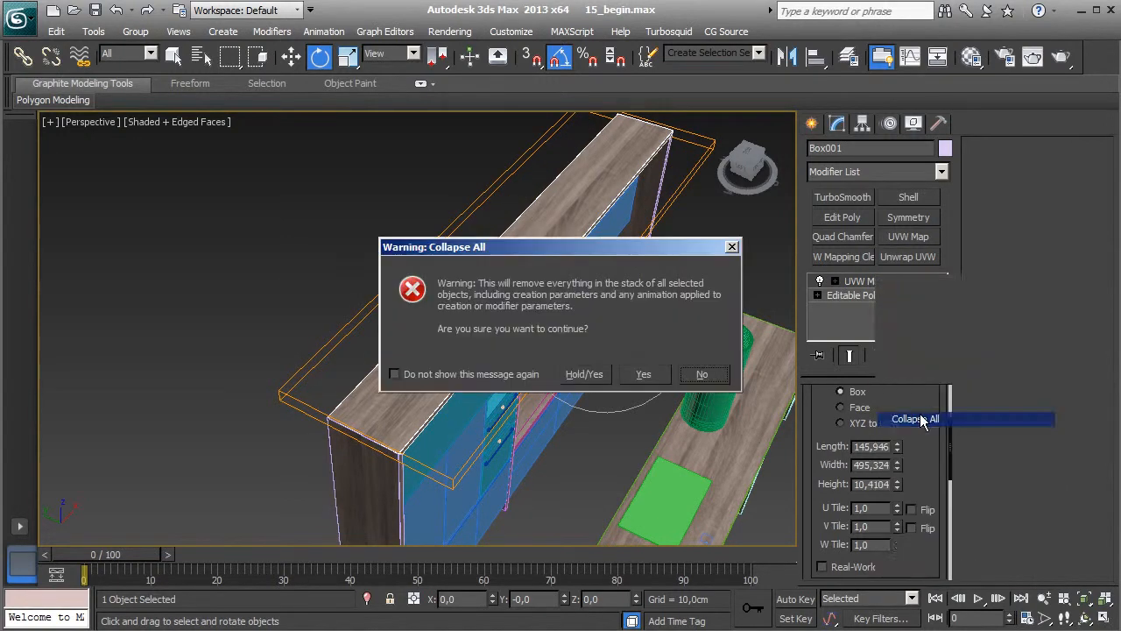
click(663, 381)
Step: Select both columns of shelves in the island's shelf unit and add a shared Box-type UVW Map
alt+middle_drag(716, 421, 593, 348)
scroll(728, 420, up, 2)
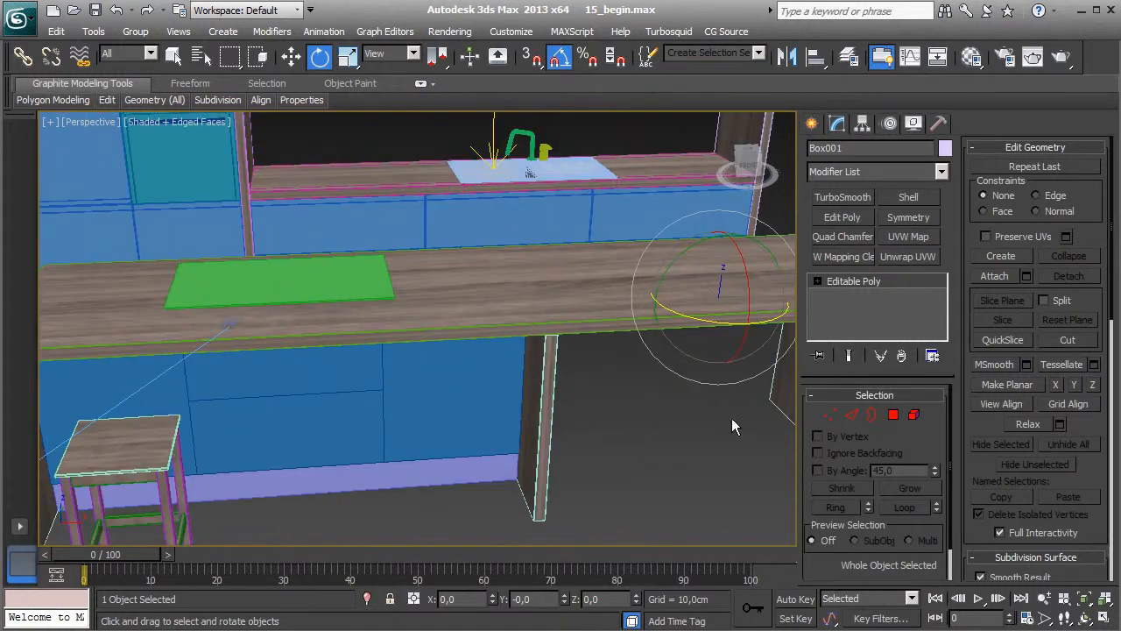
scroll(638, 401, up, 2)
scroll(462, 383, up, 3)
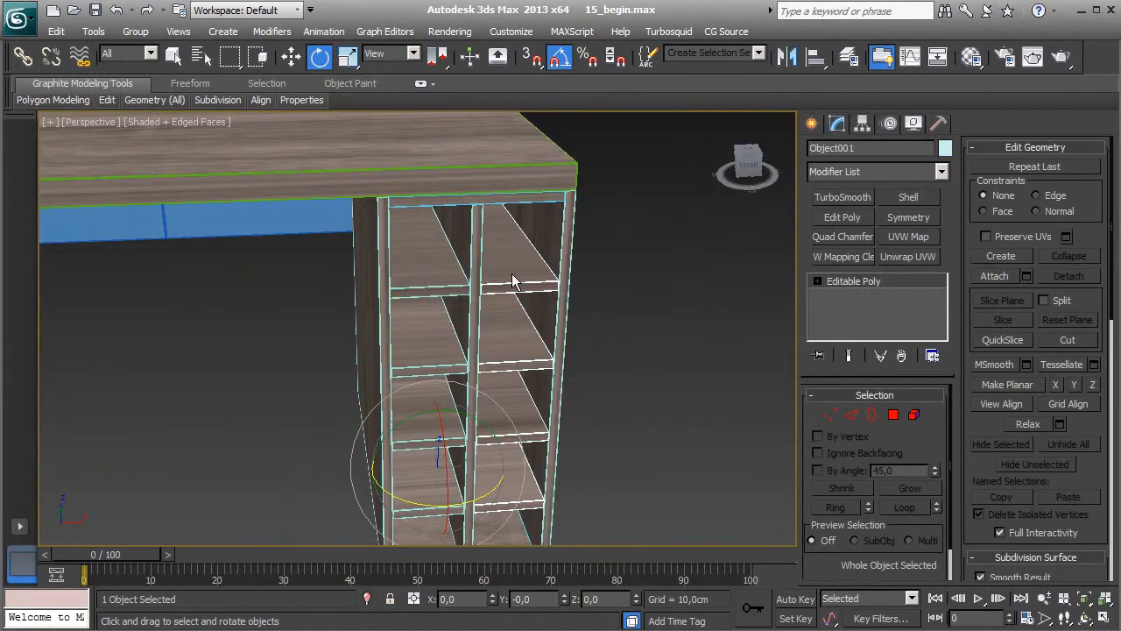
ctrl+click(444, 308)
alt+middle_drag(553, 379, 772, 454)
click(904, 238)
click(841, 493)
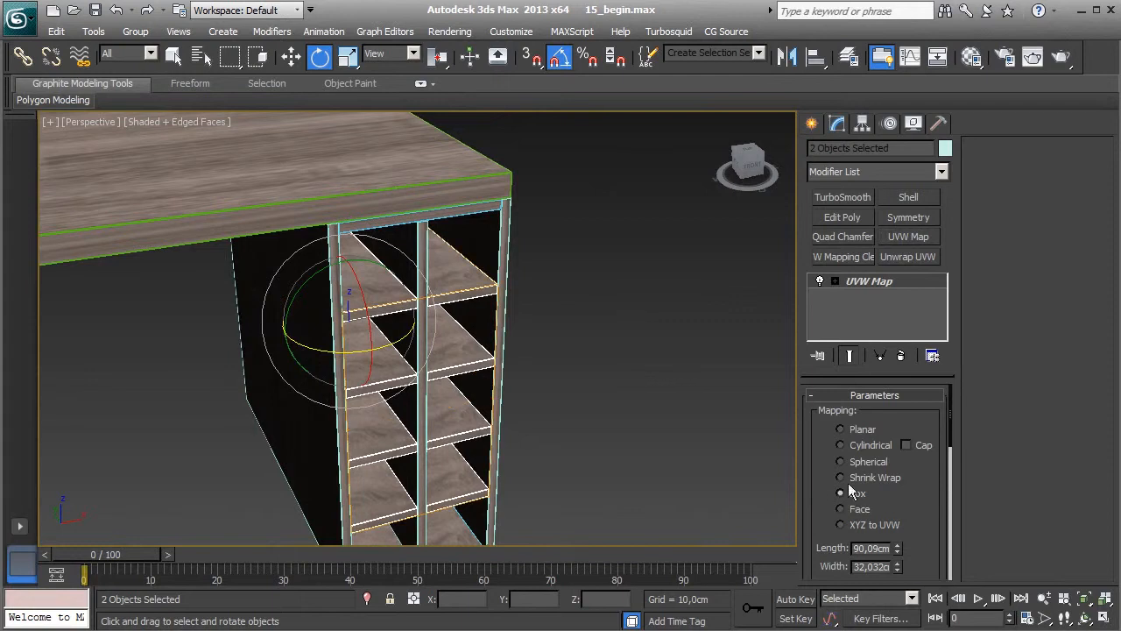
Step: Rotate the shelves' UVW Map gizmo 90 degrees about the Z axis, fit it, and inspect the grain up close
click(858, 296)
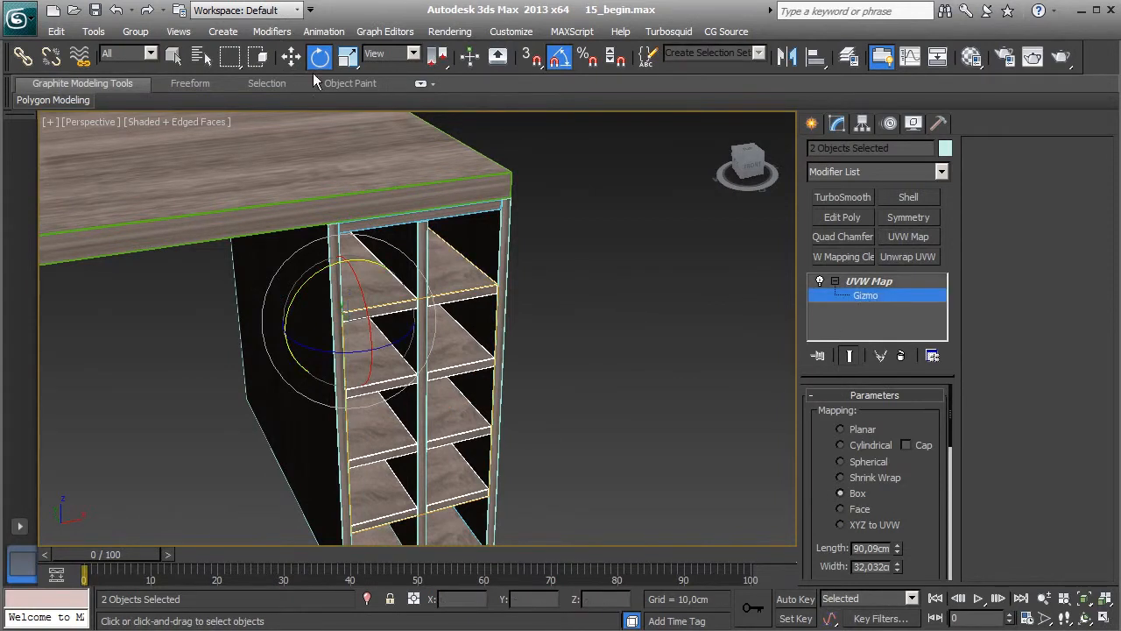
drag(340, 352, 420, 367)
scroll(912, 400, down, 5)
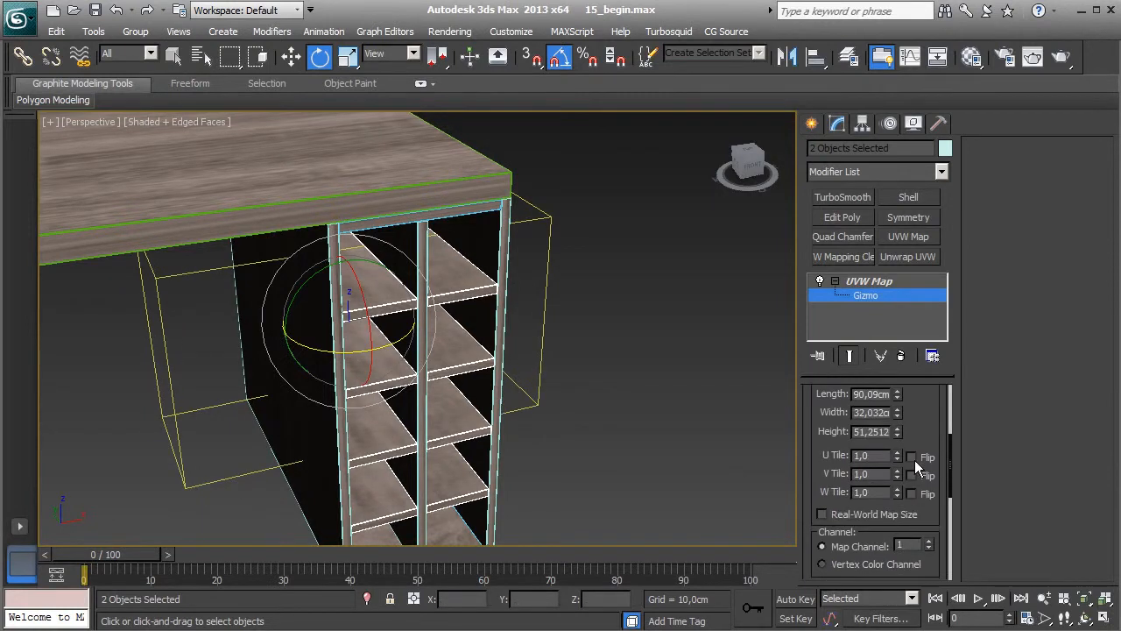
scroll(914, 471, down, 4)
click(844, 509)
alt+middle_drag(509, 397, 525, 434)
scroll(574, 434, up, 6)
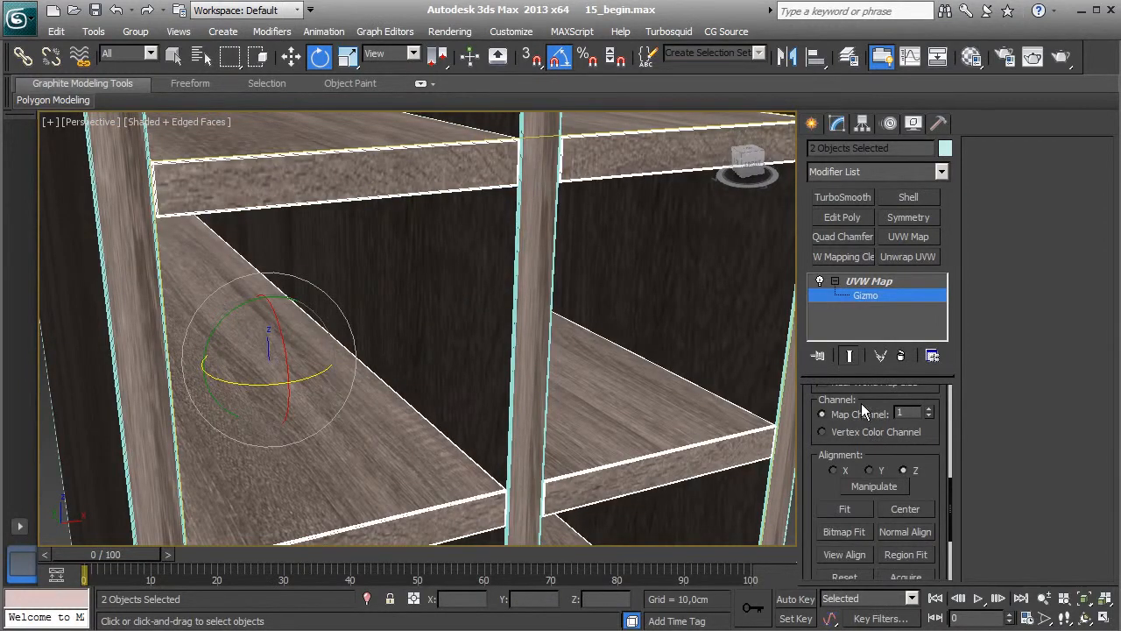
scroll(861, 403, up, 5)
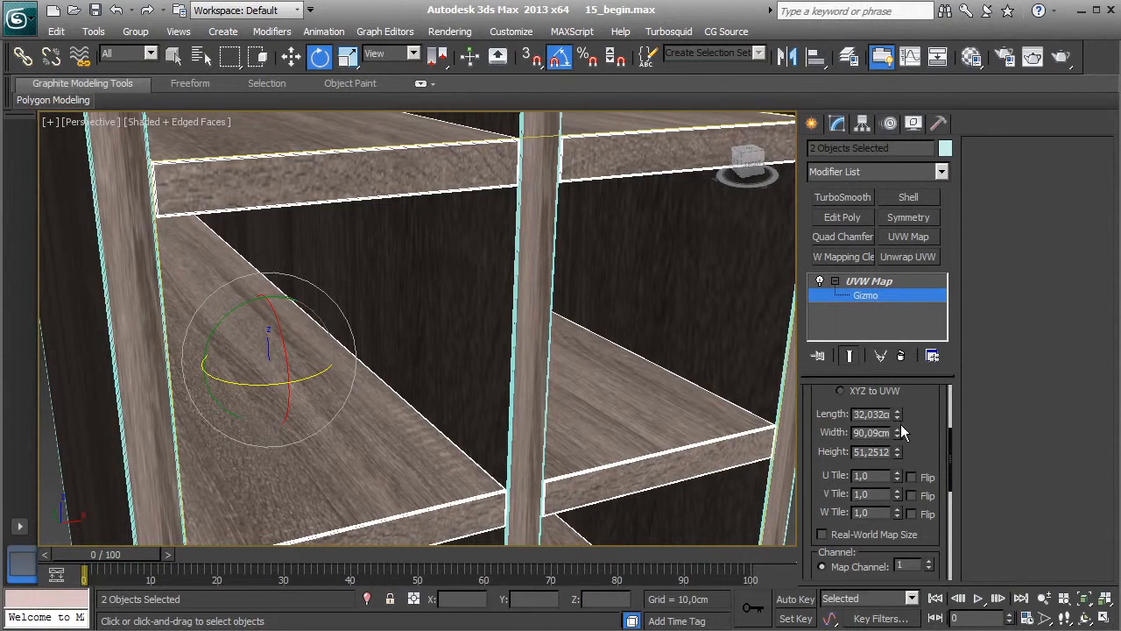
scroll(543, 405, down, 8)
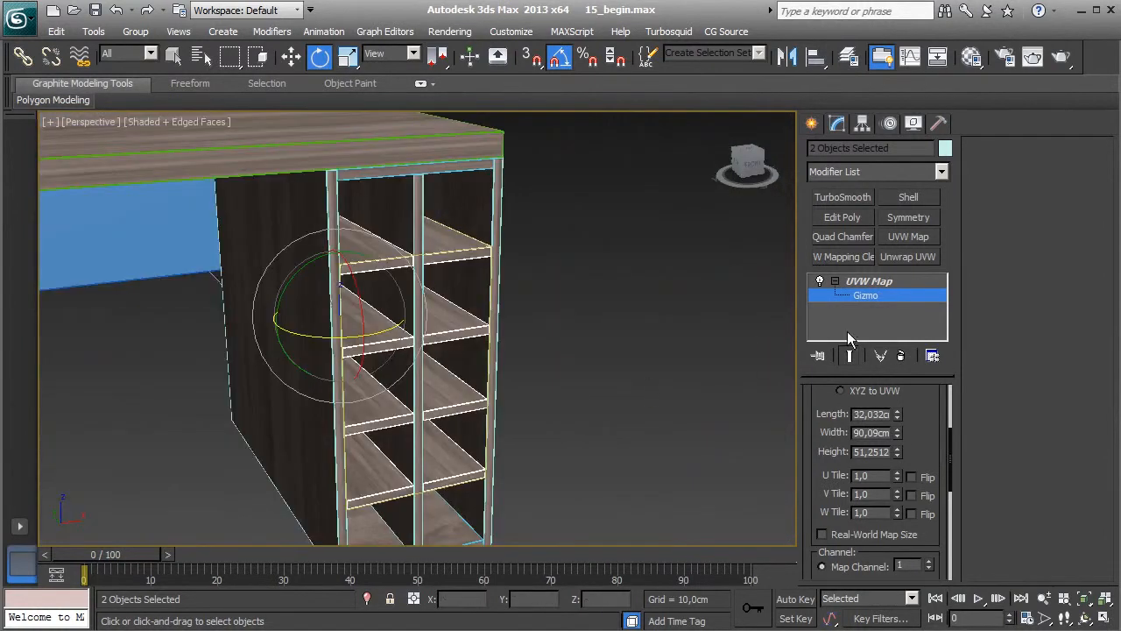
Step: Collapse the whole modifier stacks of both selected shelf columns
right_click(865, 292)
click(894, 427)
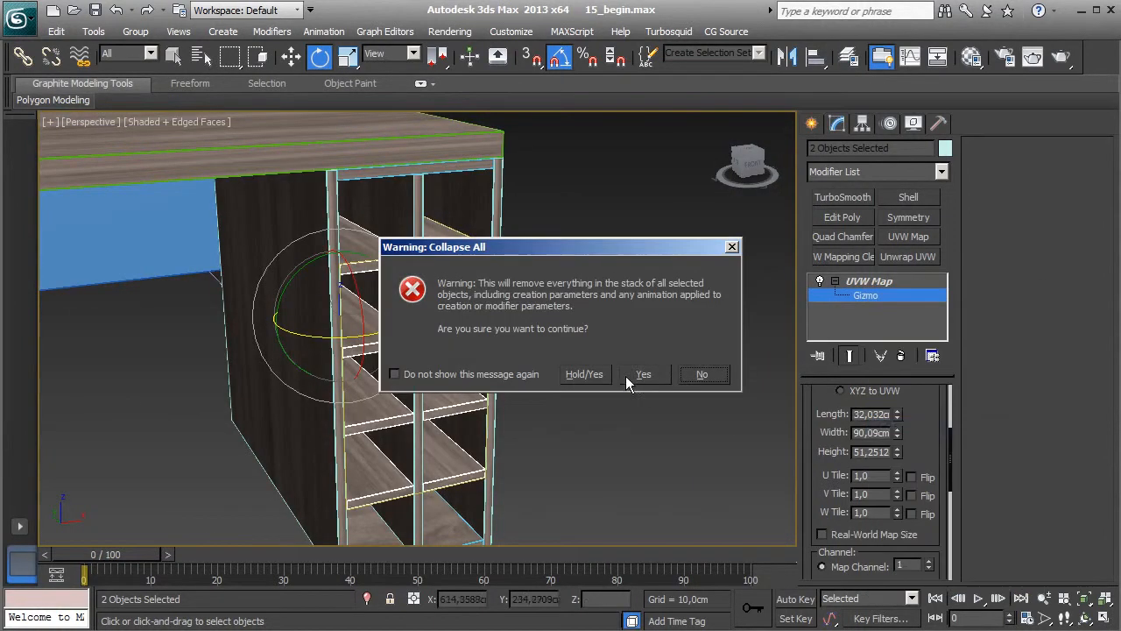
click(653, 372)
Step: Add a Box-type UVW Map to the shelf unit's top panel and rotate its gizmo 90 degrees about the Z axis
alt+middle_drag(654, 378, 634, 397)
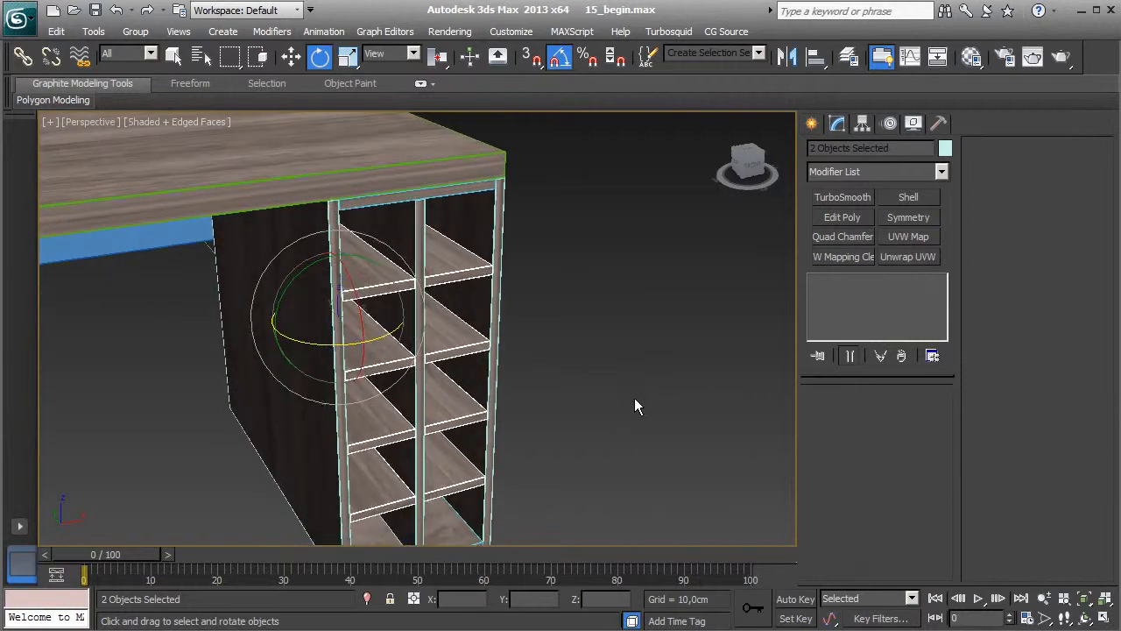
click(452, 182)
click(910, 238)
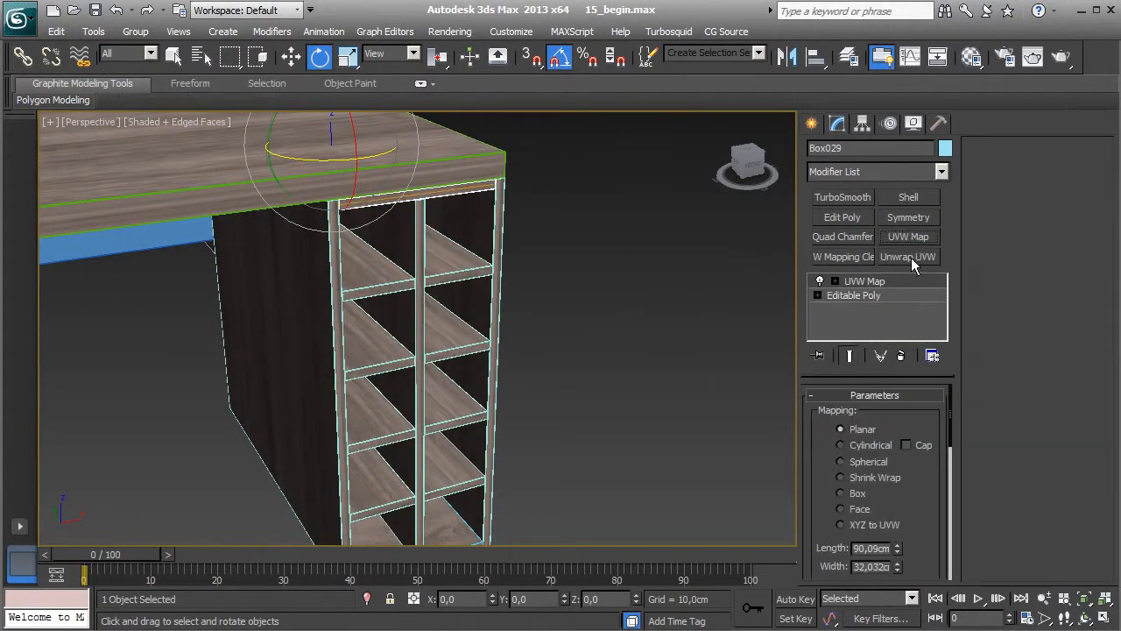
alt+middle_drag(632, 385, 794, 314)
click(834, 281)
click(865, 295)
drag(403, 306, 482, 304)
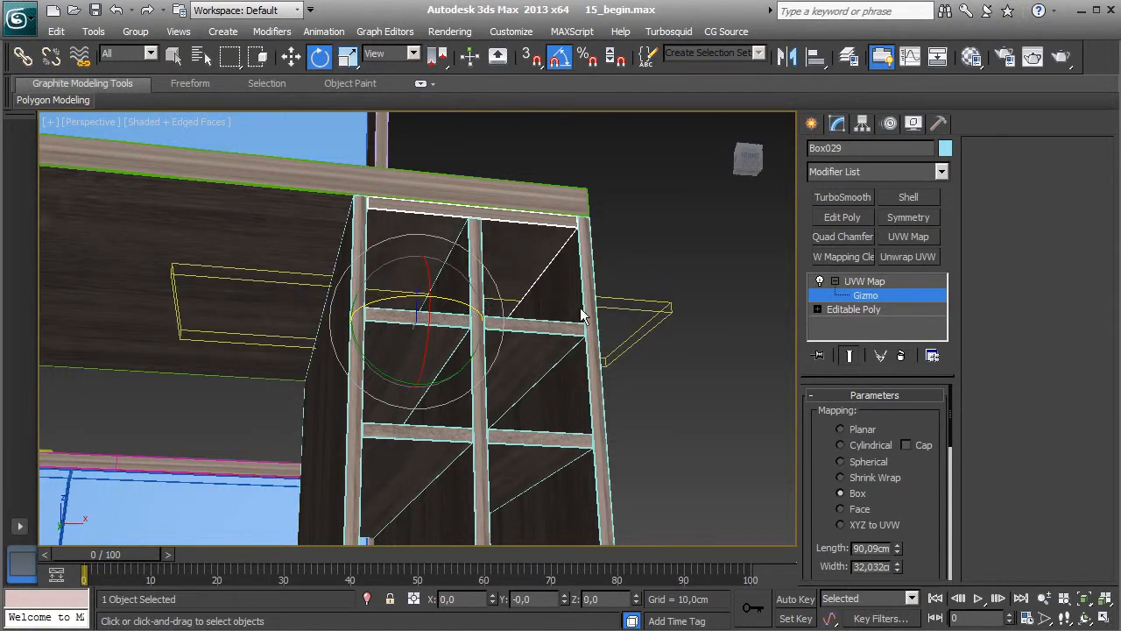
Step: Fit the UVW Map gizmo to the shelf unit's top panel and increase its height to about 4.78 cm
scroll(914, 510, down, 5)
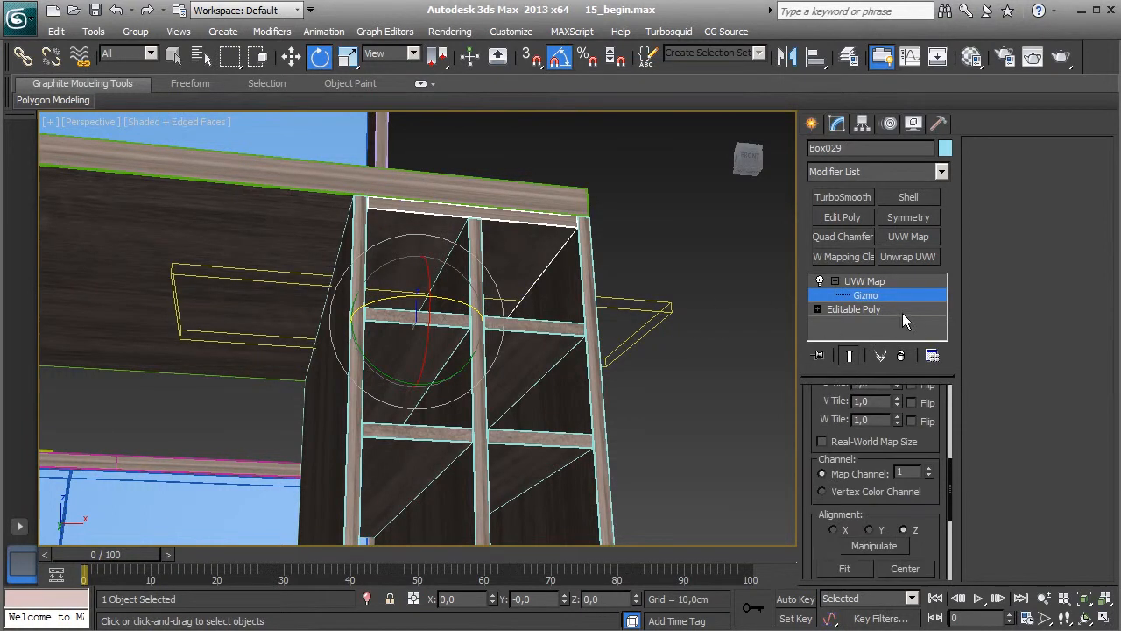
click(839, 567)
scroll(835, 410, up, 5)
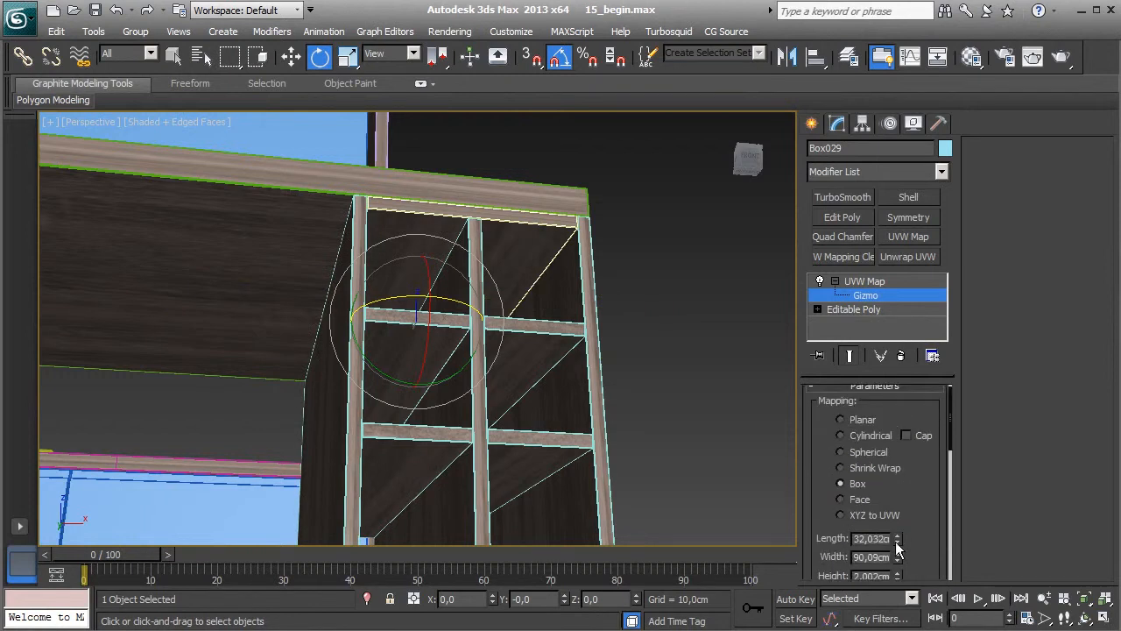
drag(897, 516, 893, 401)
Step: Copy the top panel's UVW Map onto the shelf unit's bottom panel and collapse the bottom panel's whole stack
right_click(875, 282)
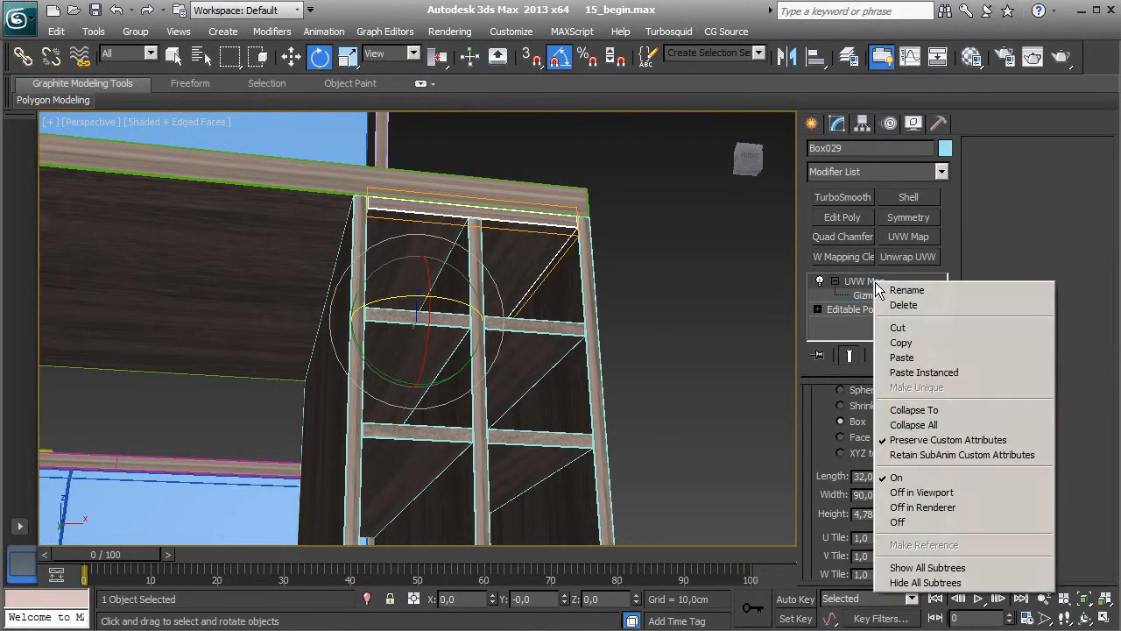
click(906, 342)
scroll(609, 331, down, 3)
alt+middle_drag(576, 323, 559, 291)
click(454, 482)
right_click(856, 282)
click(885, 357)
right_click(852, 287)
click(893, 429)
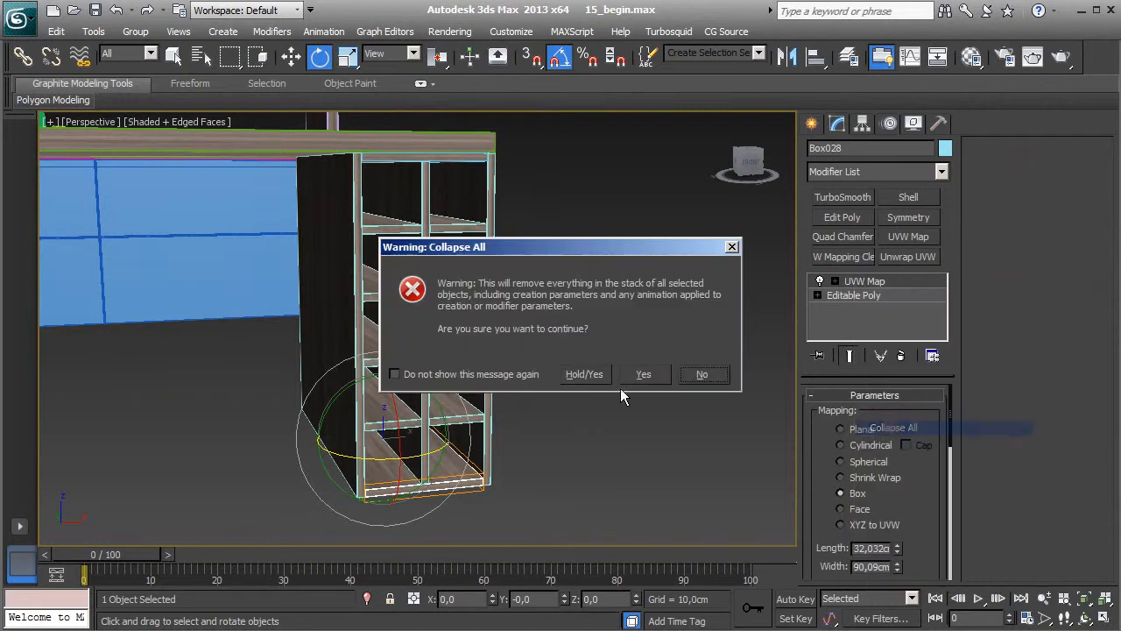
click(640, 374)
Step: Select the shelf unit's top panel again and collapse its whole modifier stack
click(454, 164)
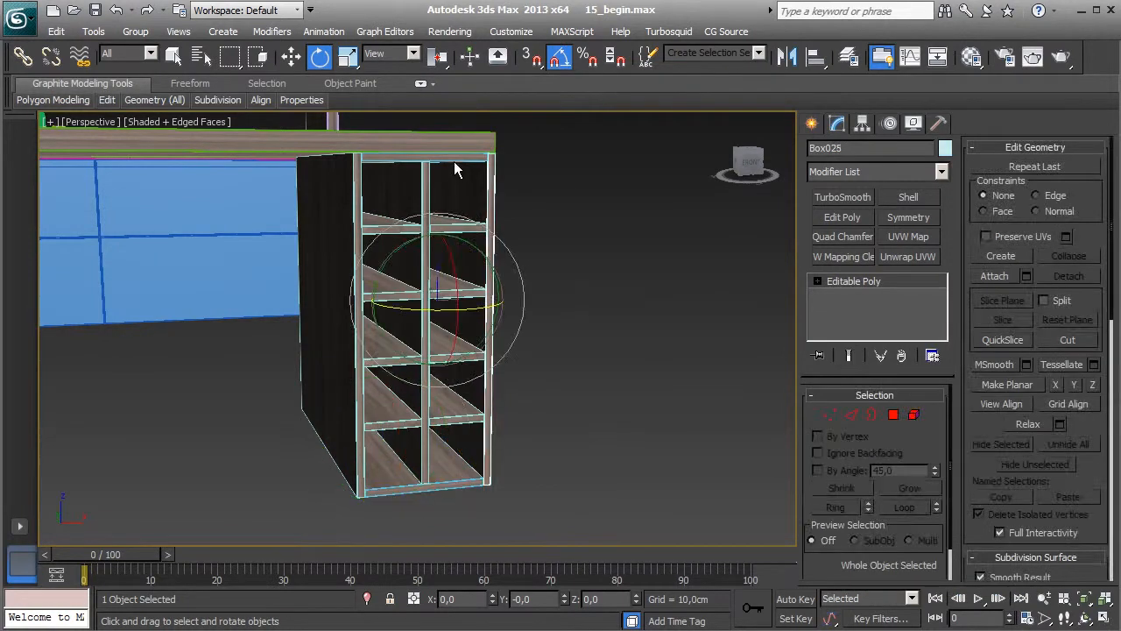
right_click(883, 291)
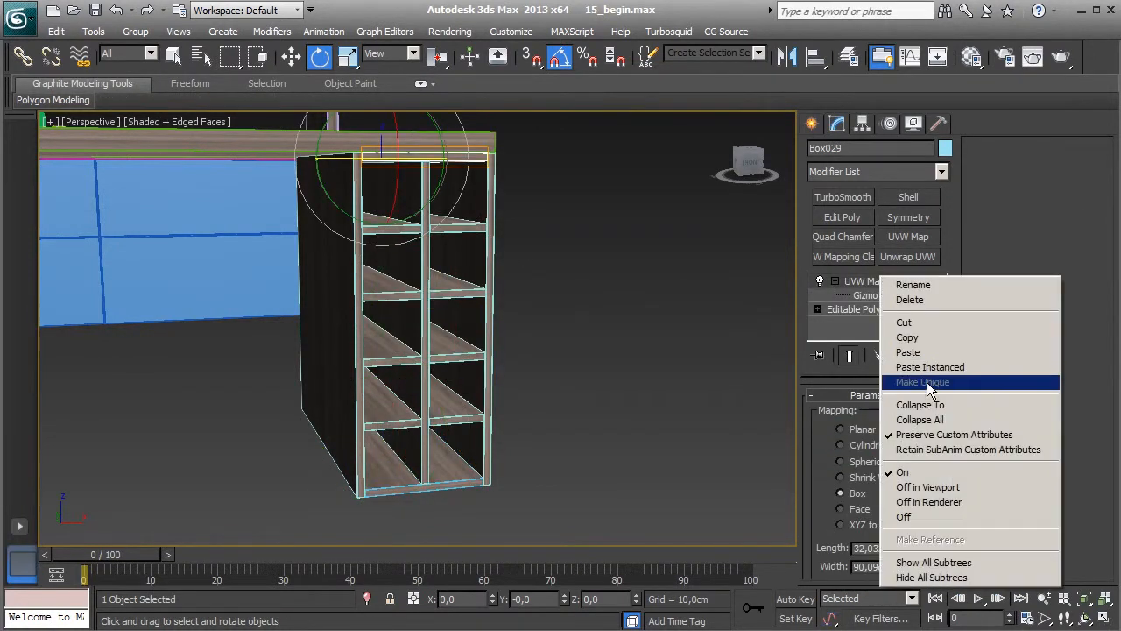
click(930, 418)
click(643, 375)
Step: Select the seat of the bar stool beside the island and add a Box-type UVW Map to it
middle_drag(502, 362, 594, 325)
scroll(426, 350, down, 2)
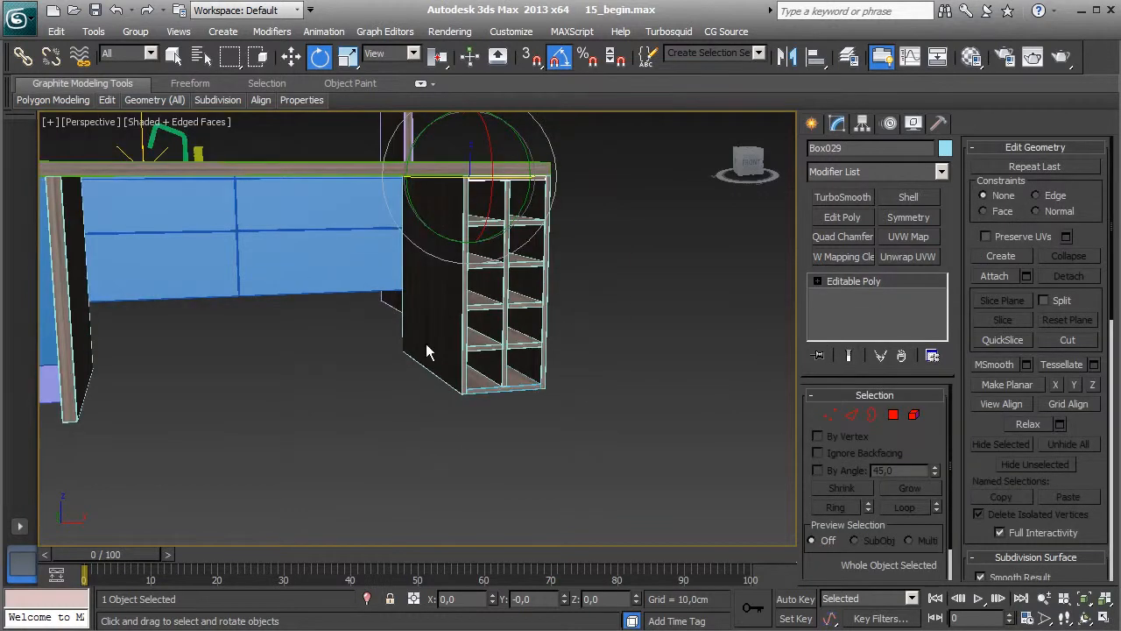
scroll(302, 349, down, 2)
middle_drag(296, 348, 601, 300)
scroll(601, 300, down, 2)
alt+middle_drag(522, 327, 583, 312)
scroll(585, 333, up, 5)
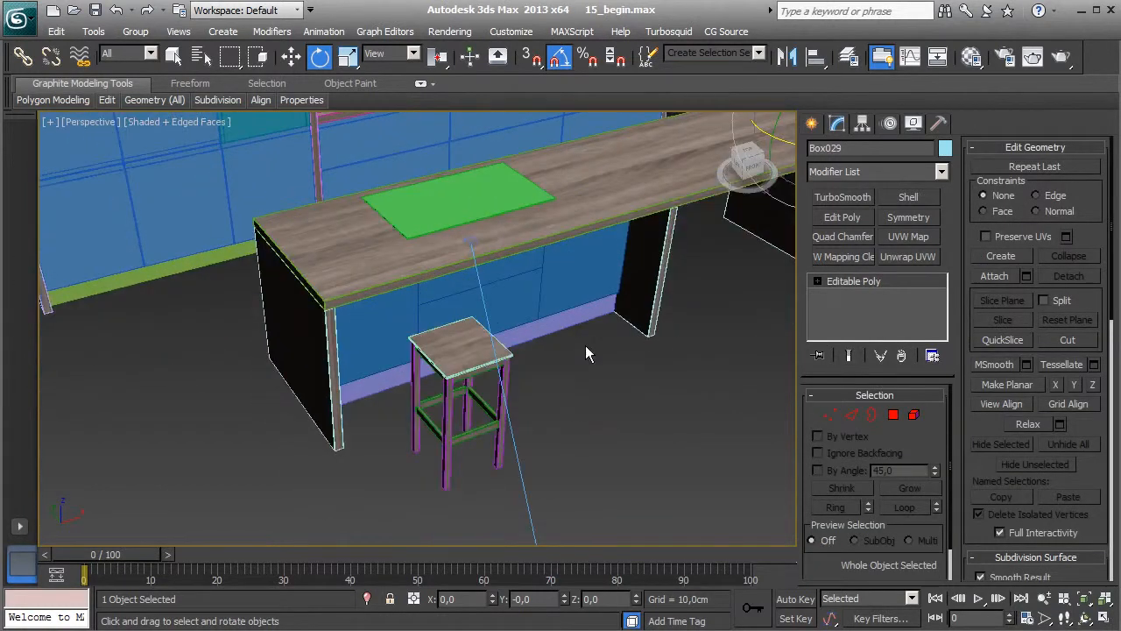
click(531, 350)
key(z)
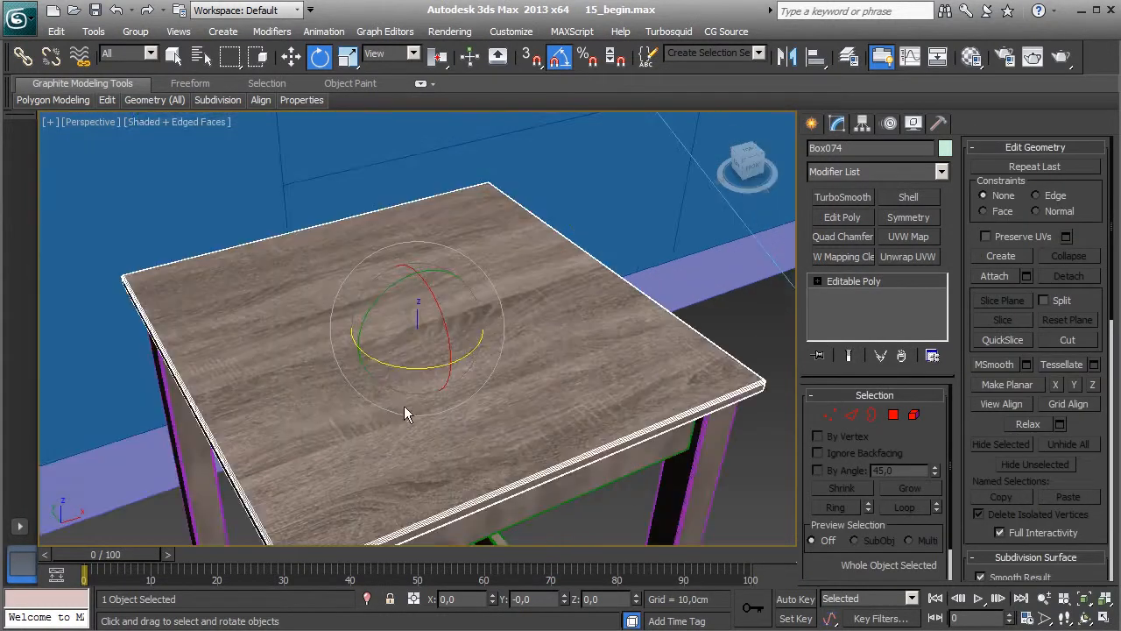
click(908, 237)
alt+middle_drag(569, 407, 544, 381)
click(856, 494)
Step: Increase the seat's UVW Map height to about 5.14 cm, collapse its whole stack, and check the grain without edge display
scroll(919, 496, down, 3)
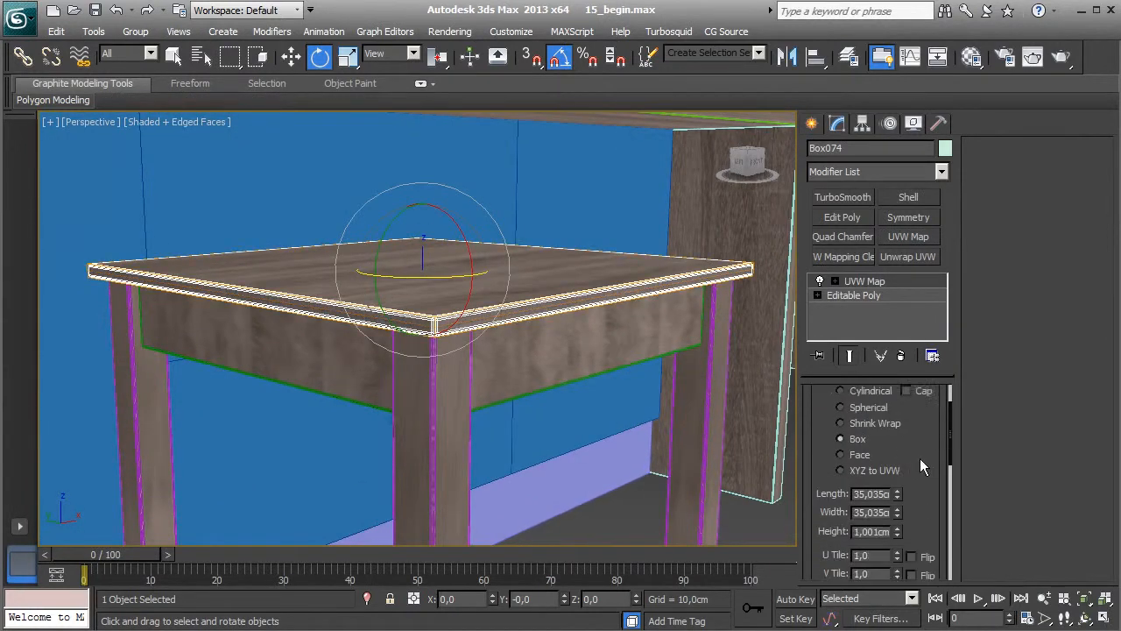
drag(898, 520, 902, 267)
right_click(882, 281)
click(921, 424)
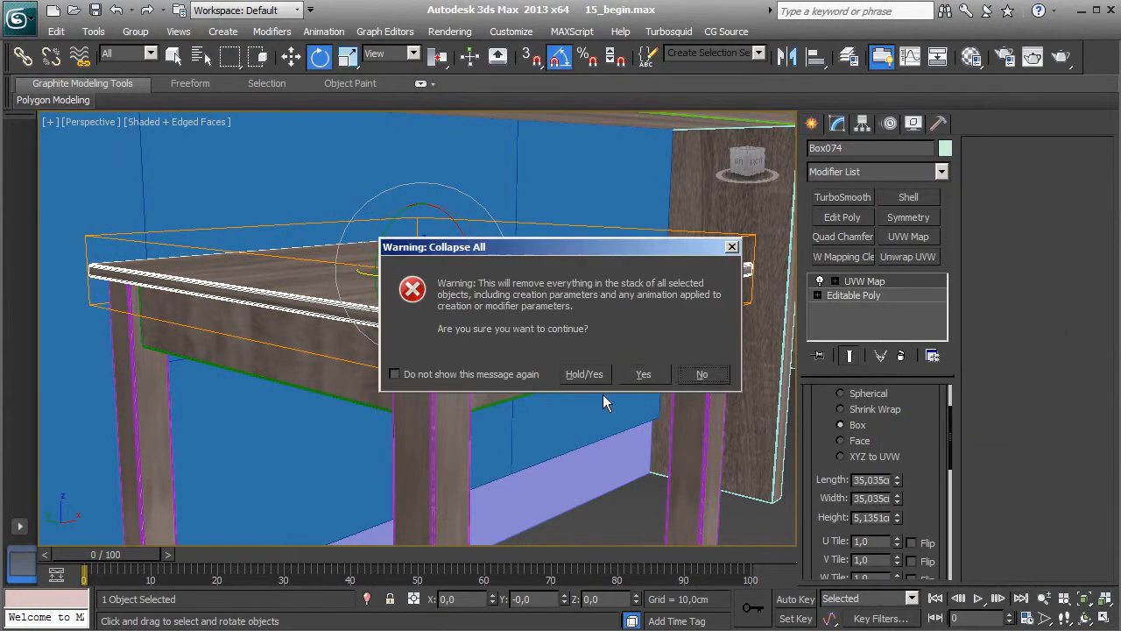
click(610, 376)
key(F4)
scroll(584, 399, up, 5)
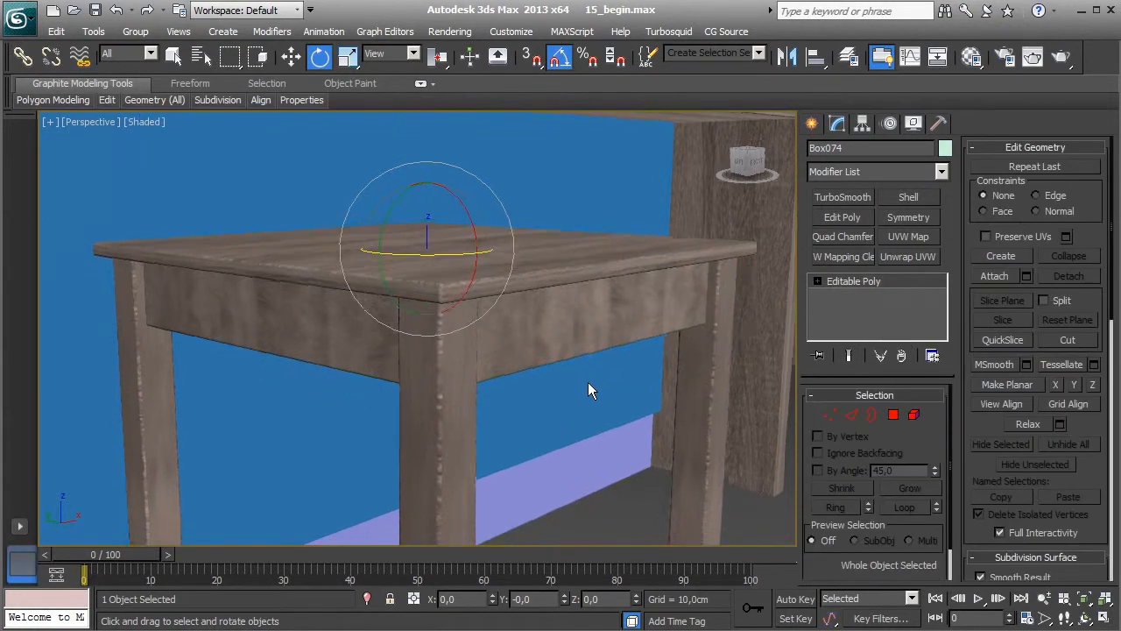
Step: Restore the edge display, select the stool's horizontal rails, and add a Box-type UVW Map to them
click(561, 404)
key(F4)
scroll(572, 393, down, 8)
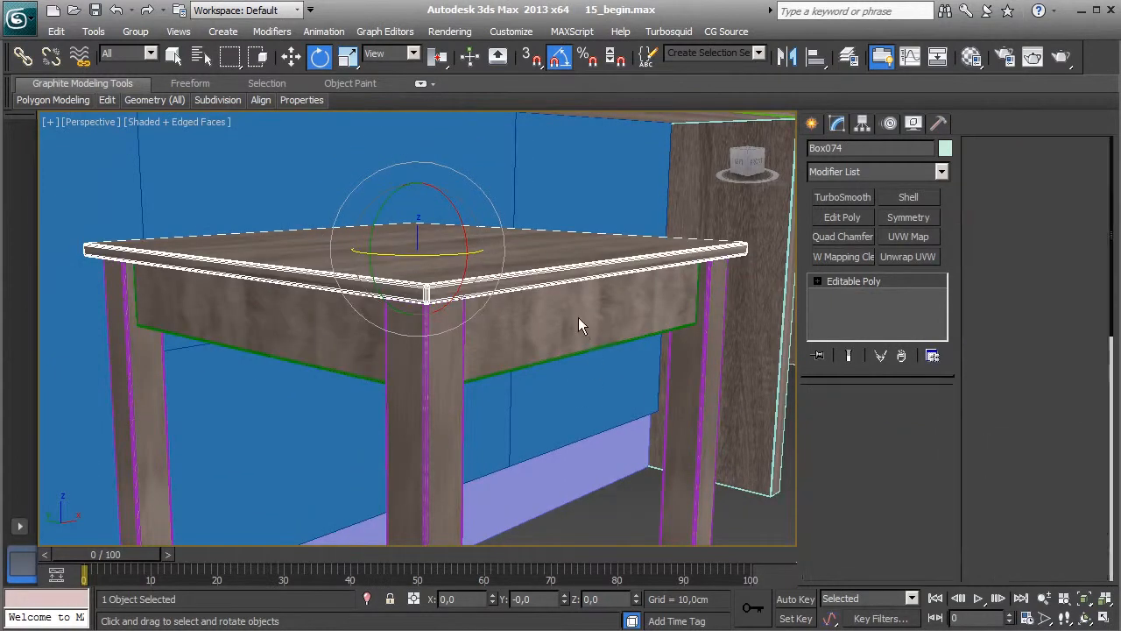
alt+middle_drag(548, 371, 627, 387)
click(907, 238)
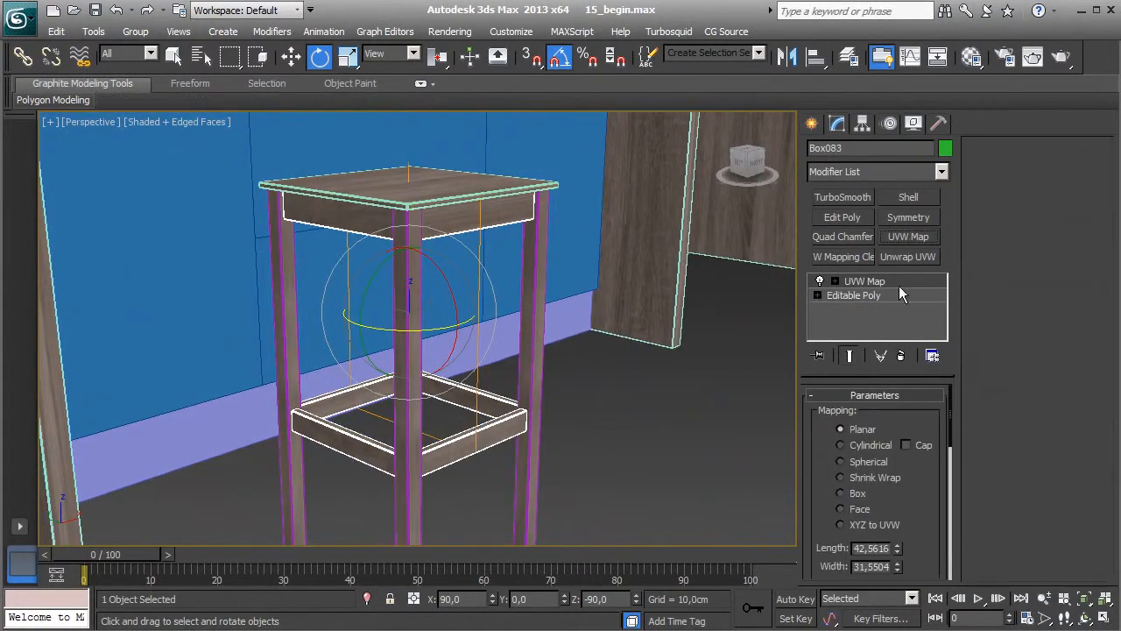
click(841, 493)
Step: Rotate the rails' UVW Map gizmo 90 degrees about the Y axis and collapse their whole modifier stack
alt+middle_drag(691, 434, 543, 408)
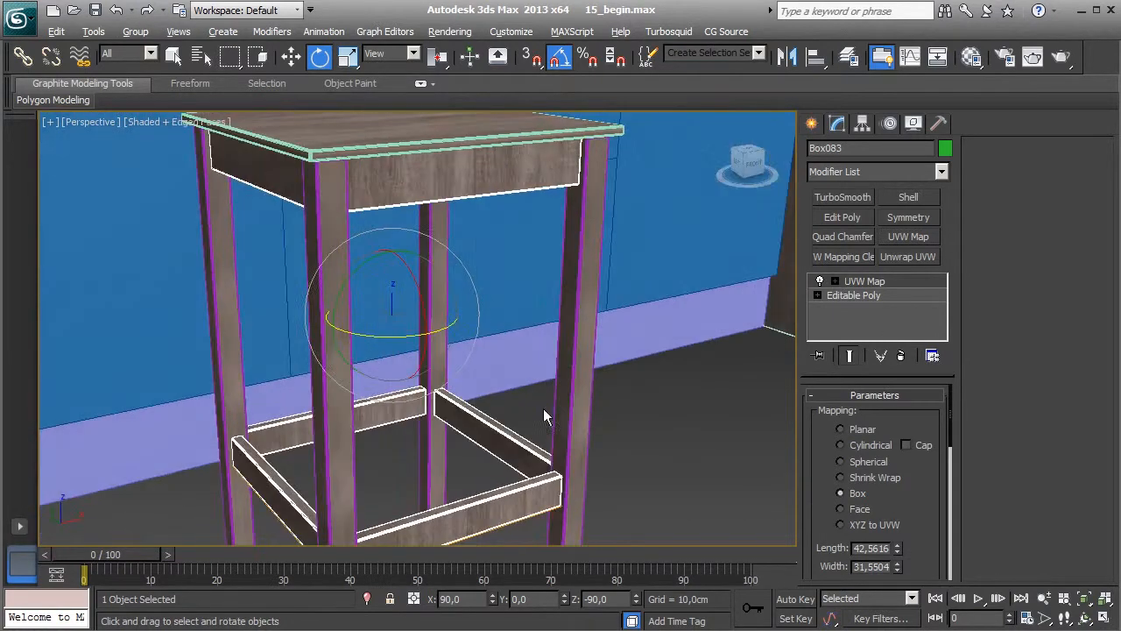
alt+middle_drag(606, 294, 462, 311)
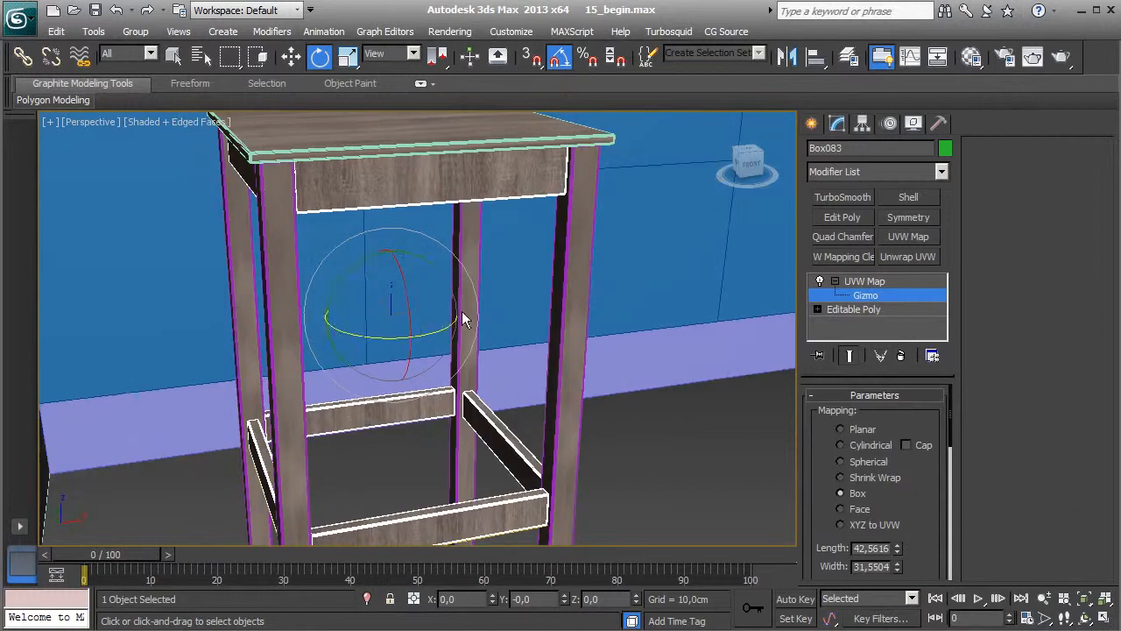
drag(360, 268, 435, 240)
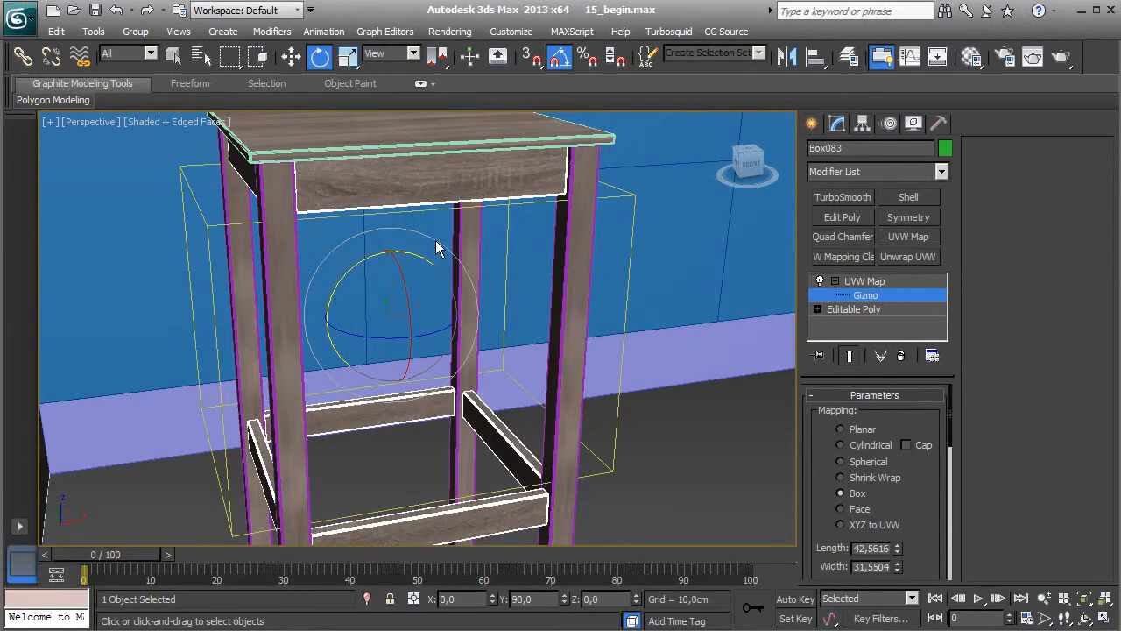
alt+middle_drag(402, 319, 684, 305)
right_click(865, 292)
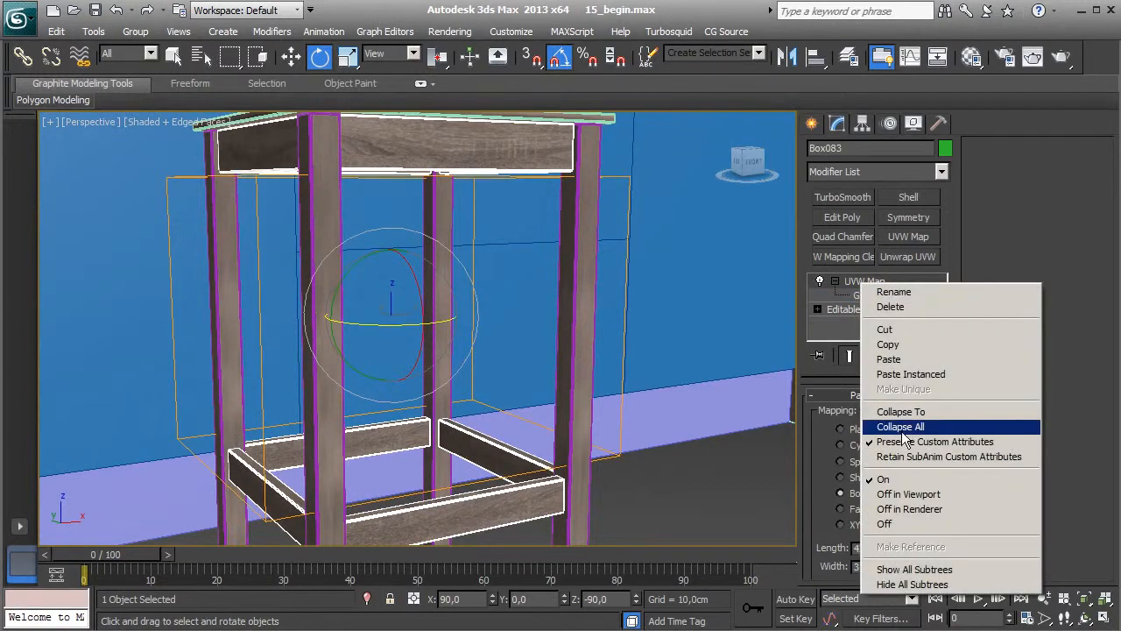
click(901, 426)
click(631, 373)
Step: Select the stool's legs and add a Box-type UVW Map to them
click(581, 269)
alt+middle_drag(581, 269, 652, 366)
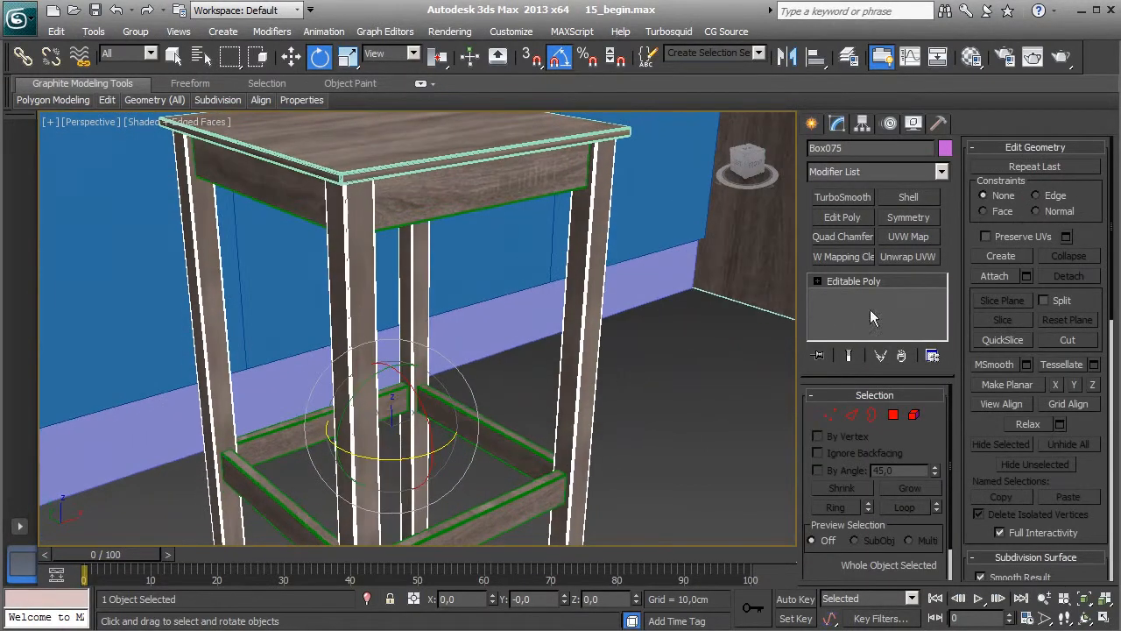
click(909, 236)
click(840, 493)
alt+middle_drag(657, 443, 564, 414)
Step: Rotate the legs' UVW Map gizmo 90 degrees about the X axis and -90 degrees about the Y axis
click(834, 281)
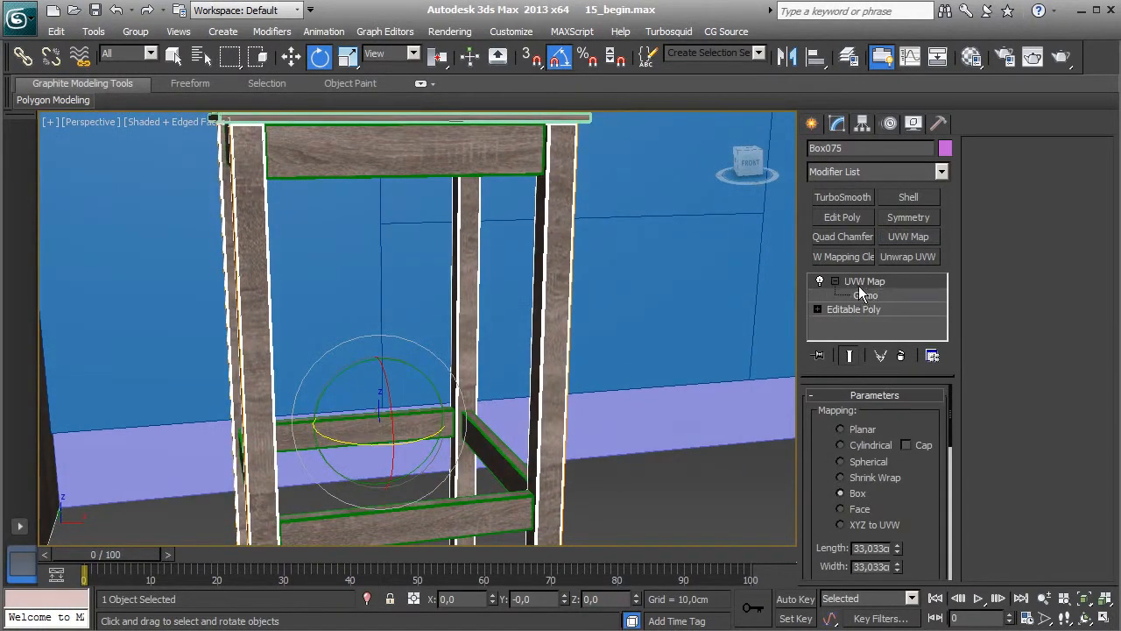
click(863, 295)
alt+middle_drag(385, 372, 468, 419)
drag(367, 380, 444, 381)
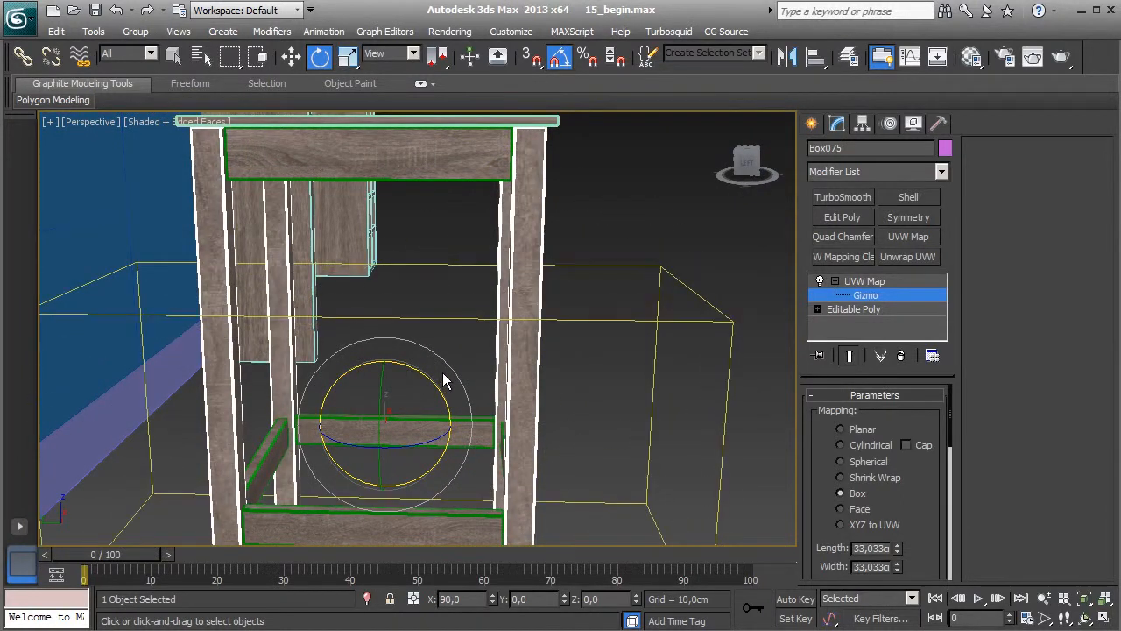
alt+middle_drag(443, 375, 392, 396)
drag(351, 391, 297, 440)
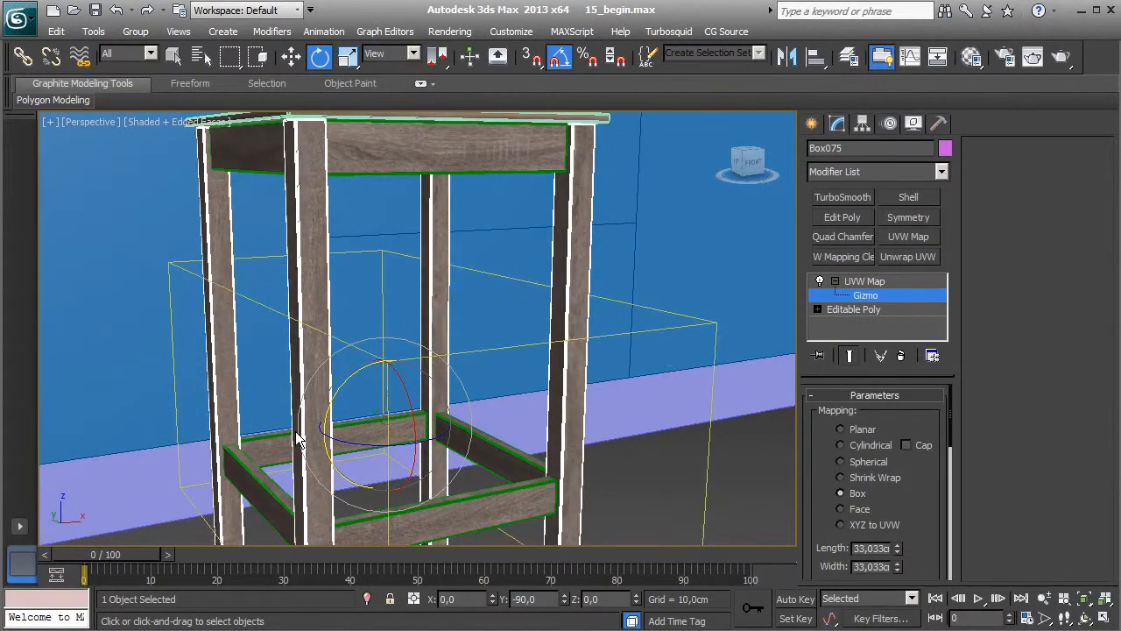
Step: Collapse the whole modifier stack of the stool's legs
click(827, 284)
right_click(855, 282)
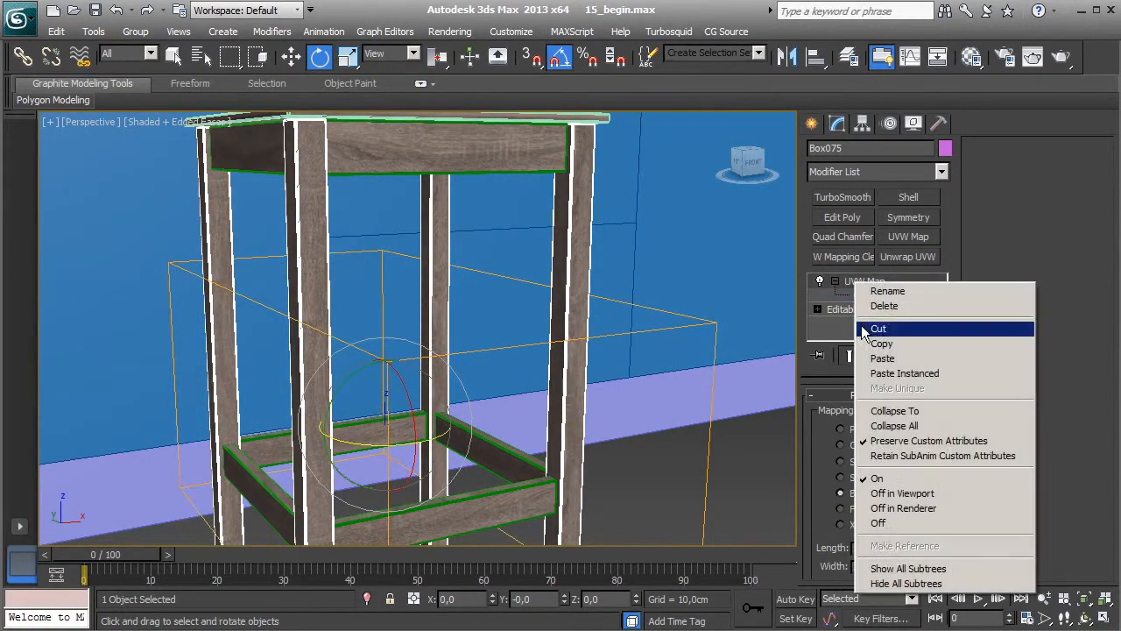
click(885, 426)
click(643, 371)
Step: Select the stool's seat, rails and legs together and group them as Bar_Chair_001
scroll(634, 385, down, 5)
alt+middle_drag(633, 385, 701, 476)
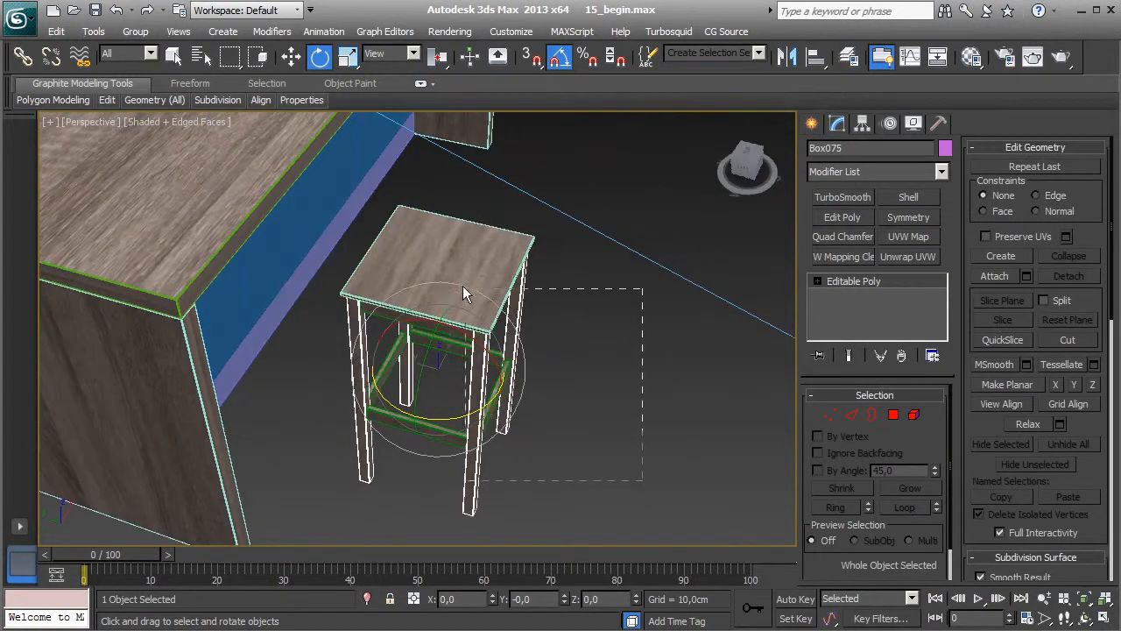
drag(499, 331, 469, 302)
click(136, 31)
click(147, 54)
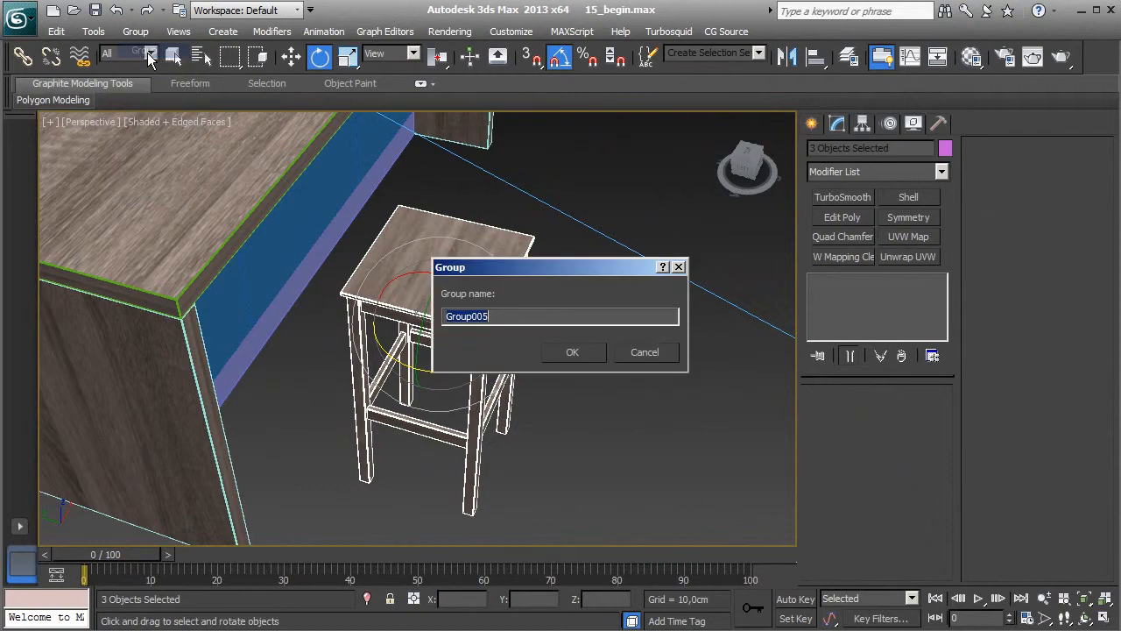
text(Bar_Chair_001)
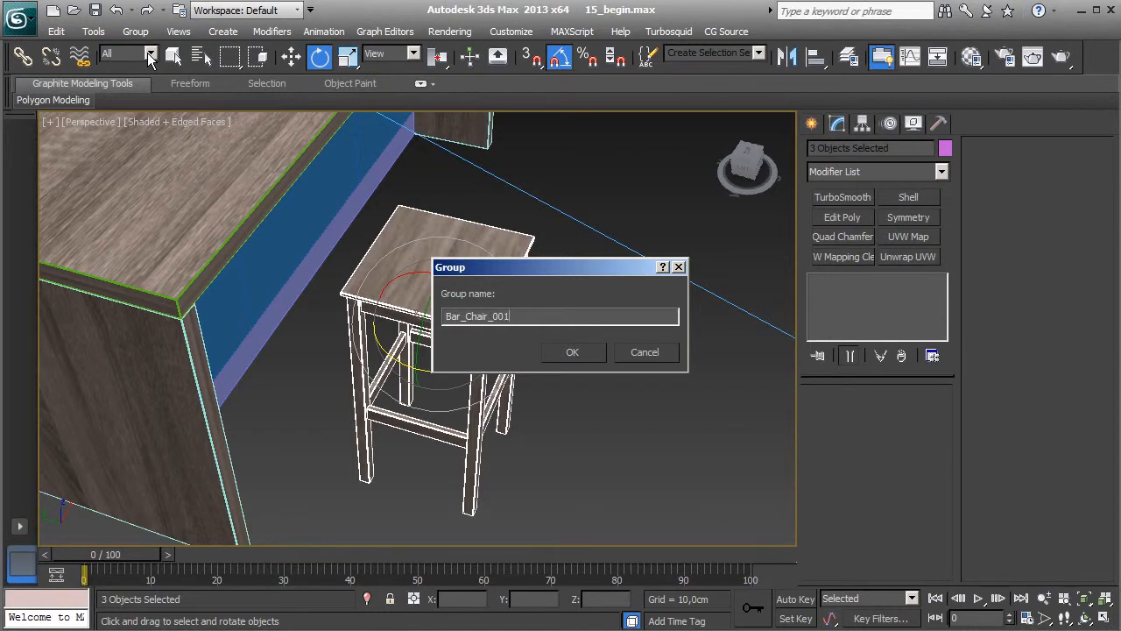
key(Return)
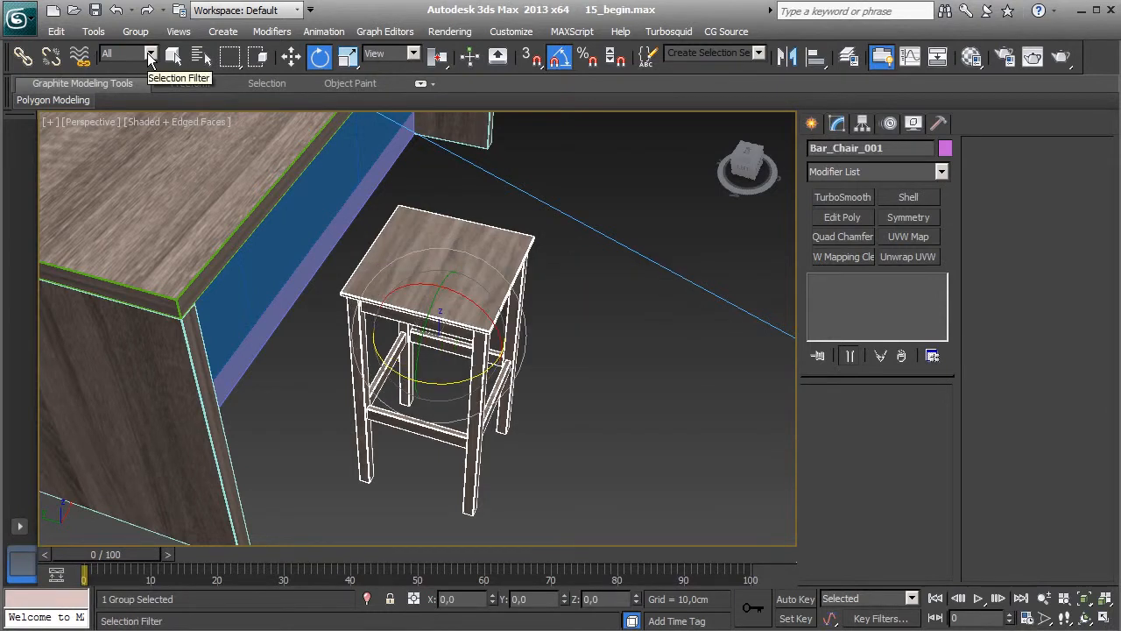
Step: Duplicate the oak material into the adjacent sample slot of the Material Editor and name the copy Oak 2
alt+middle_drag(570, 384, 542, 369)
key(m)
drag(521, 163, 565, 163)
drag(613, 273, 634, 278)
text(2)
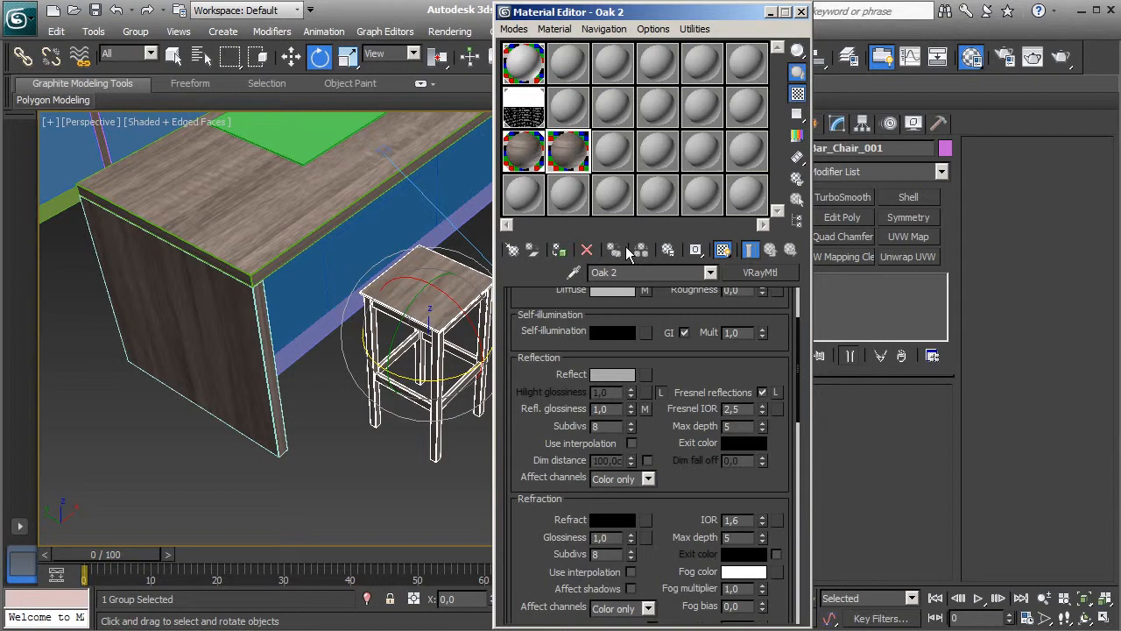
Step: Replace Oak 2's diffuse bitmap with a Mix map, keeping the bitmap as sub-map, and copy it into the Color #2 slot as an independent copy
double_click(571, 156)
drag(713, 361, 707, 460)
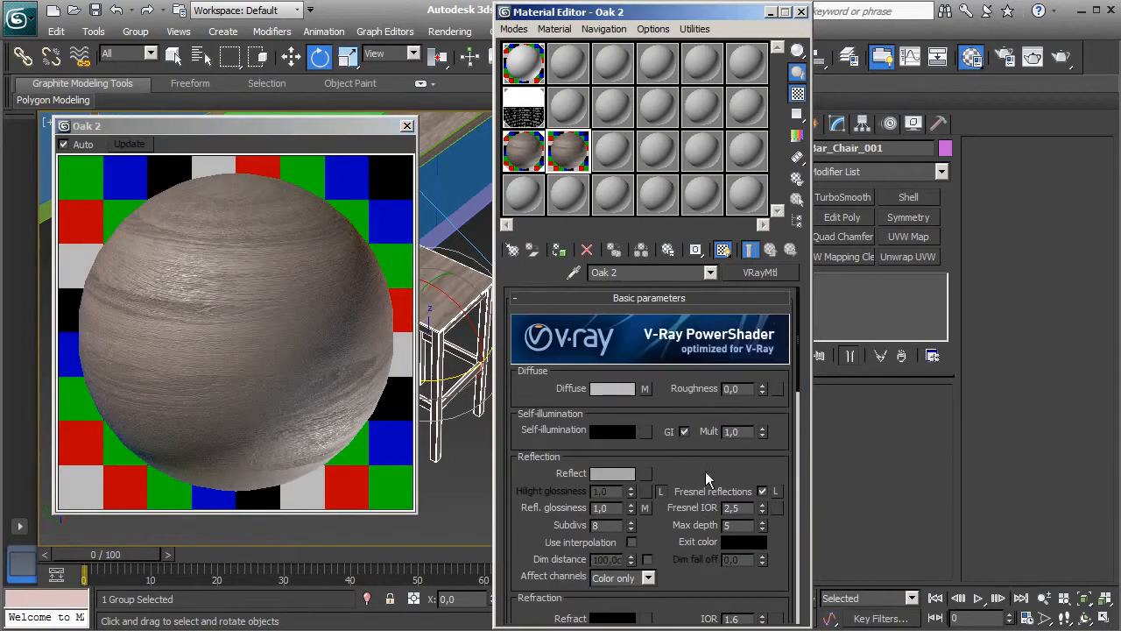
click(647, 386)
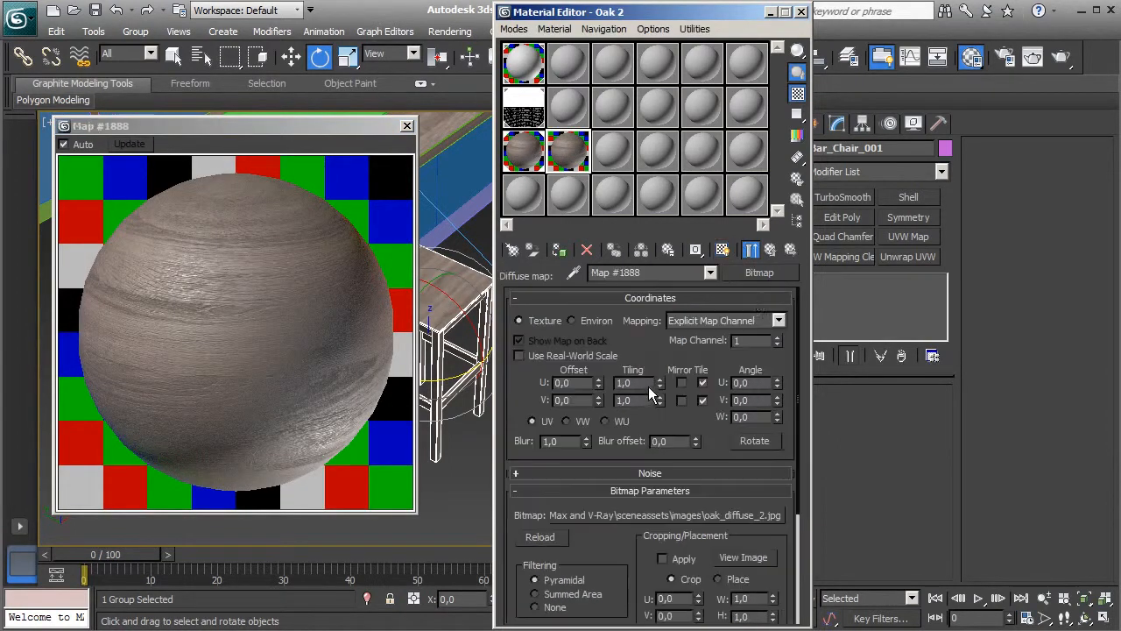
click(759, 274)
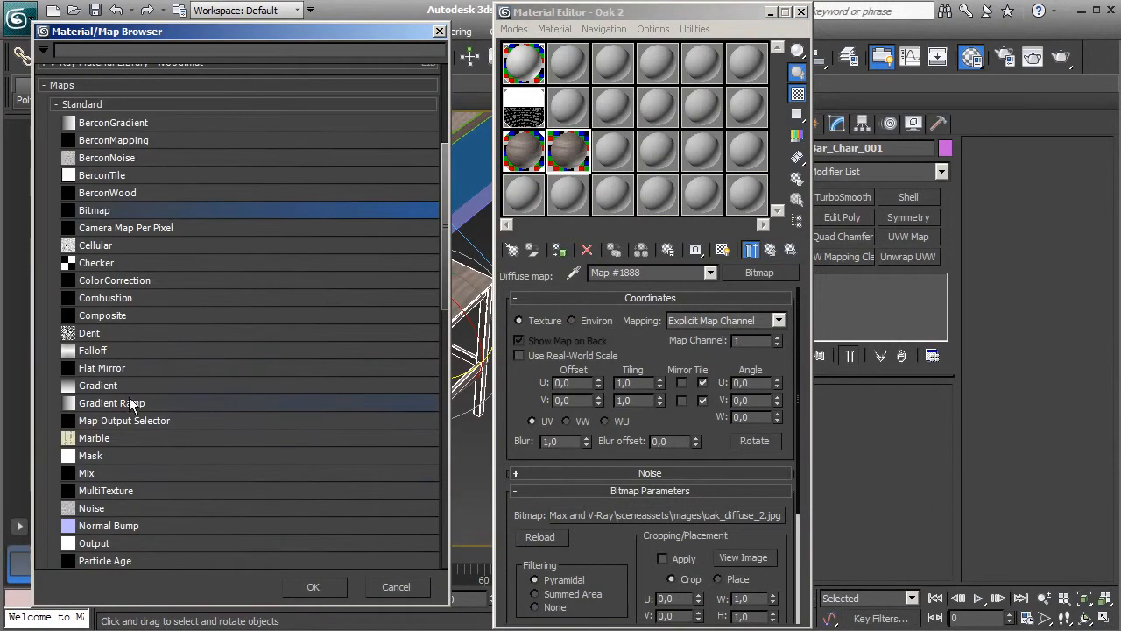
double_click(92, 472)
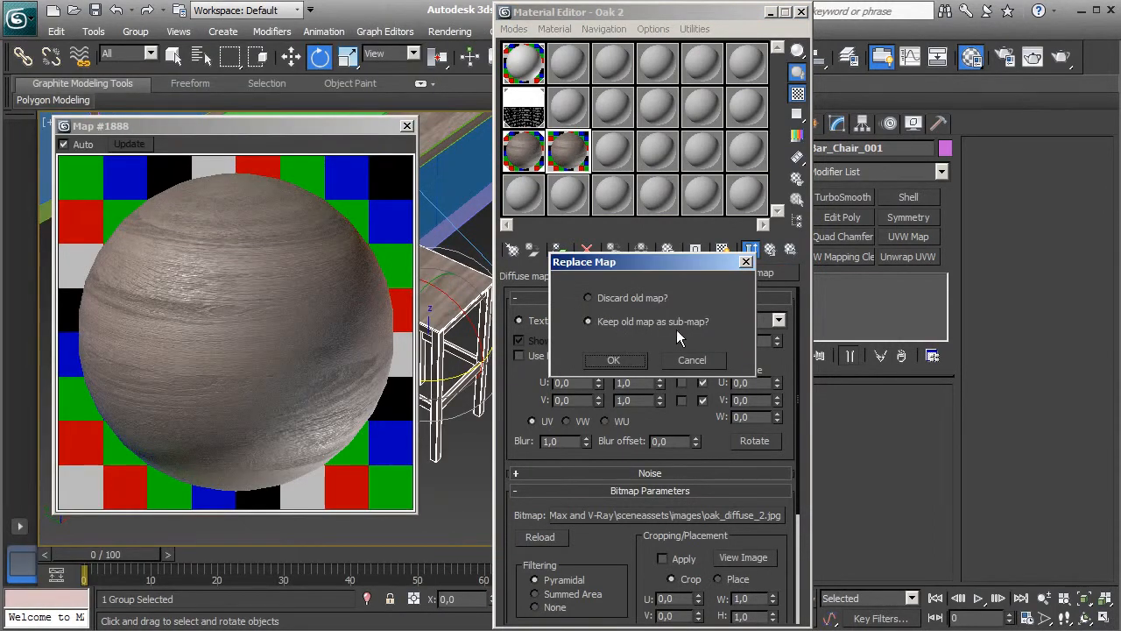
click(610, 360)
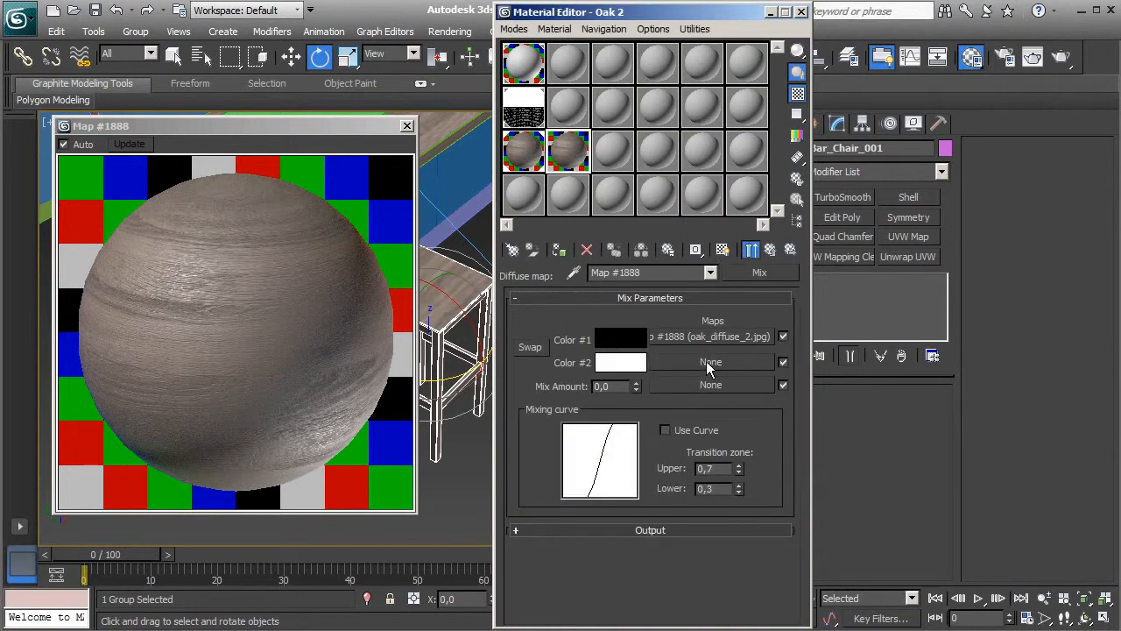
drag(702, 359, 703, 361)
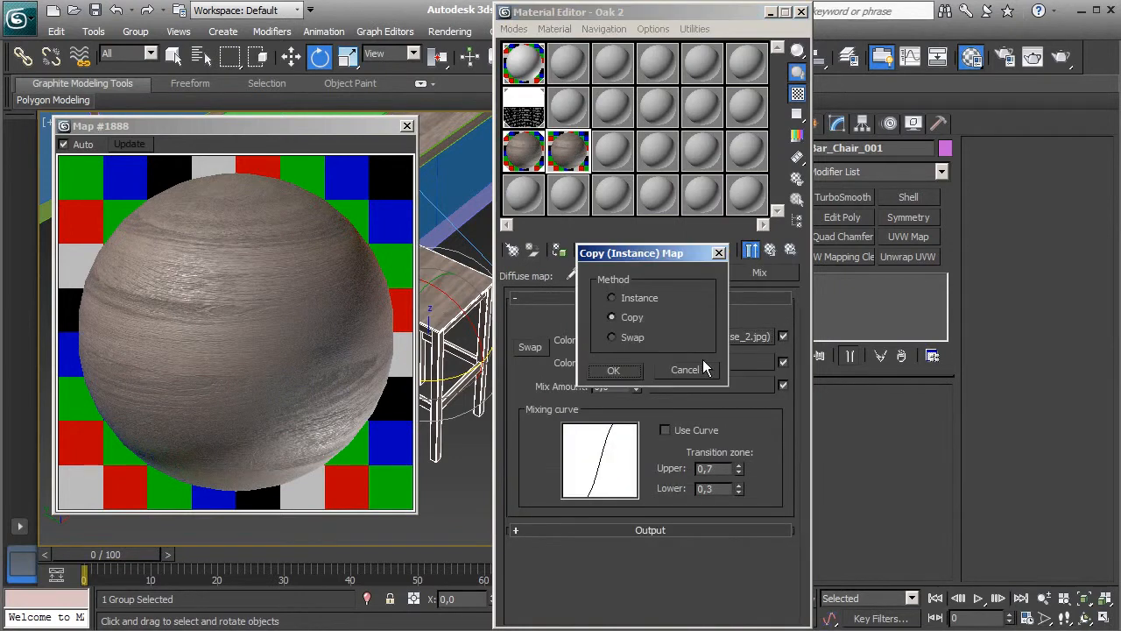
click(644, 368)
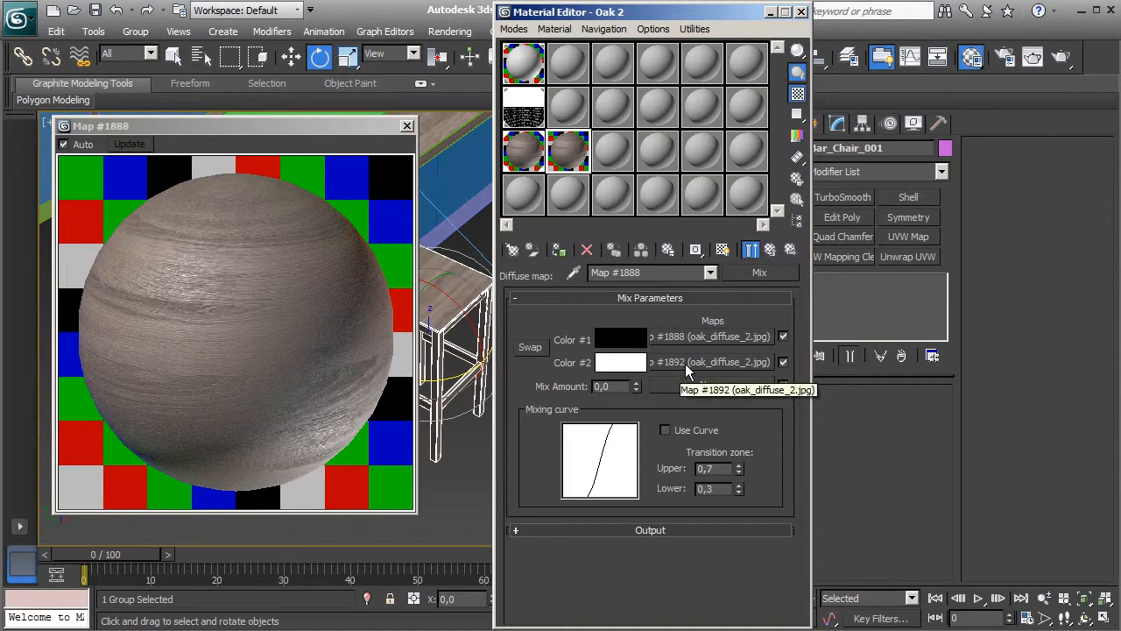
Step: Load oak_white.jpg as the bitmap of the Mix map's Color #2 and return to the Mix parameters
click(680, 365)
click(650, 517)
click(669, 307)
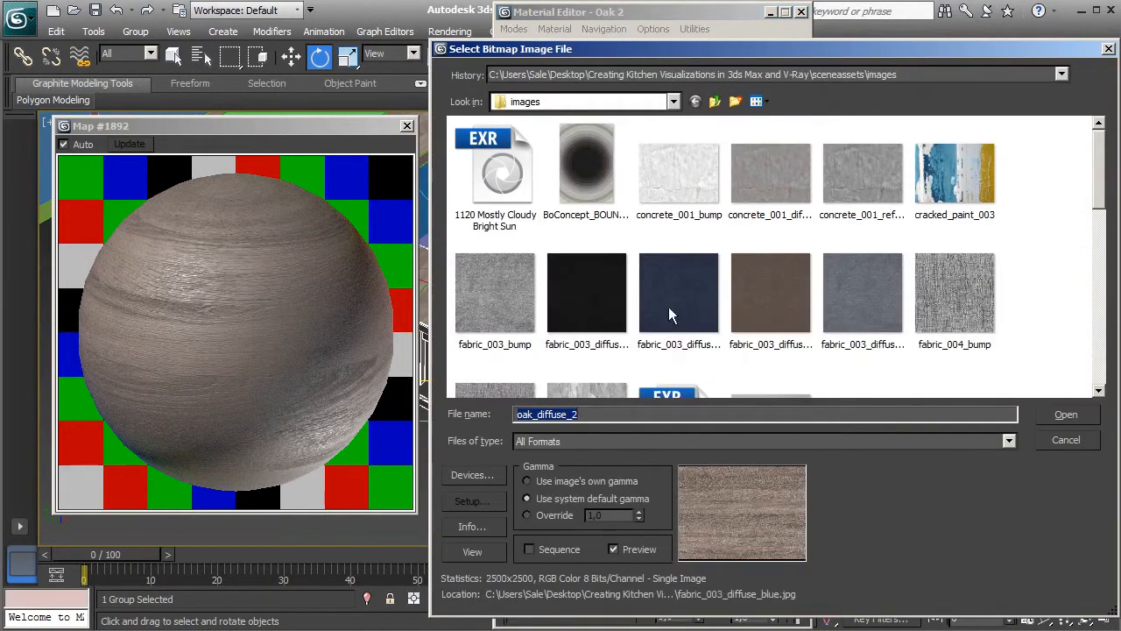
scroll(669, 307, down, 5)
double_click(848, 348)
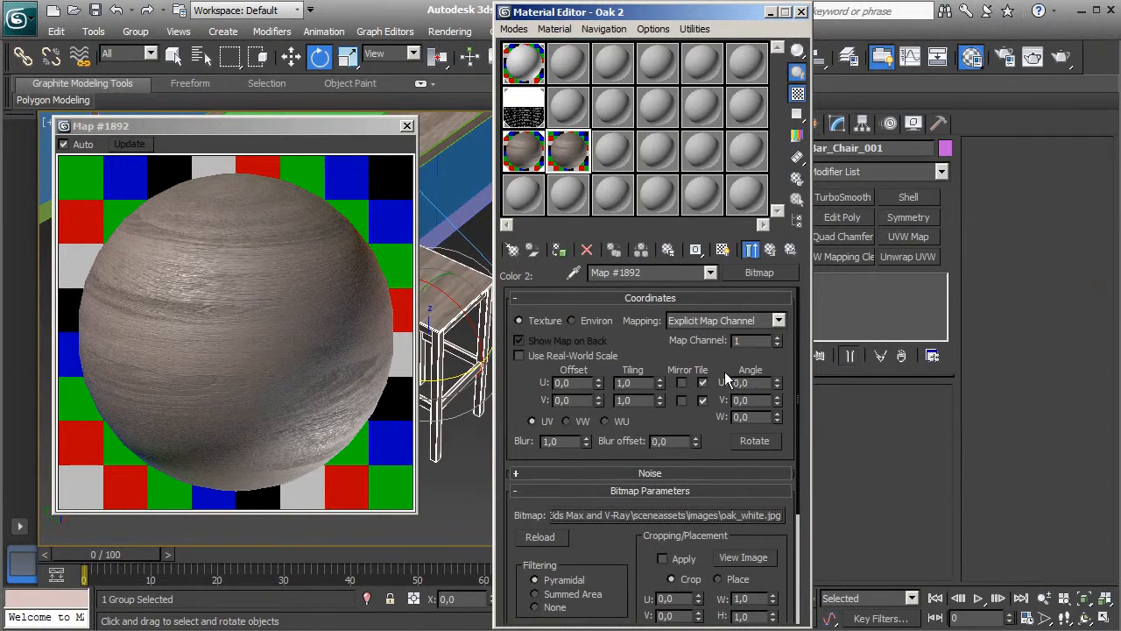
click(770, 251)
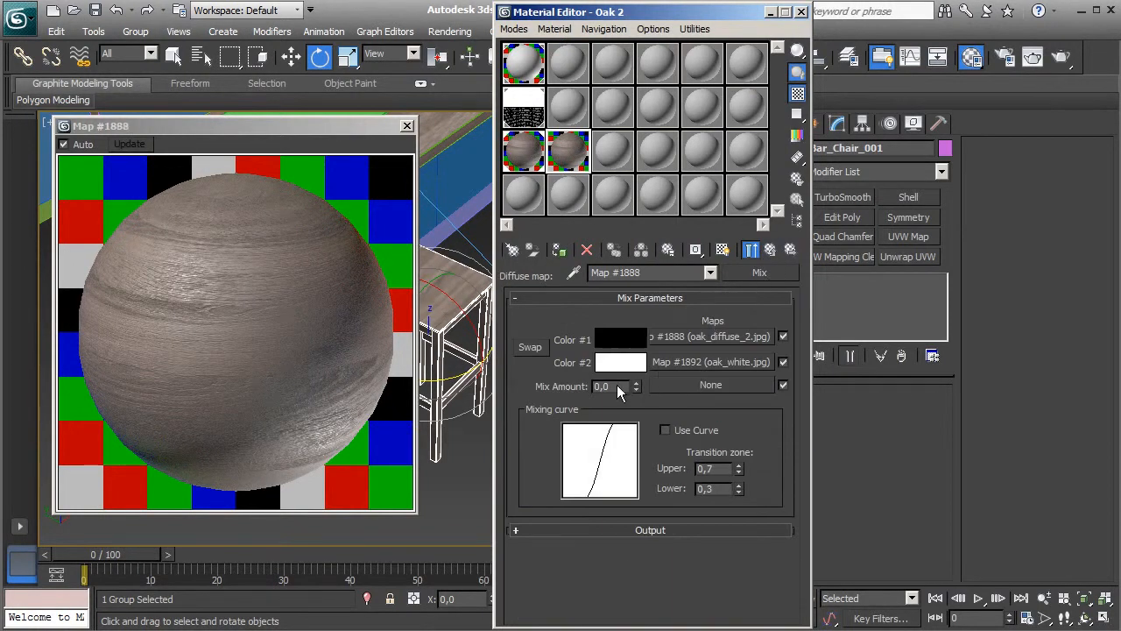
Step: Try a Mix Amount of 50 for Oak 2's diffuse blend, settle on 30 and close the magnified preview
text(50)
key(Return)
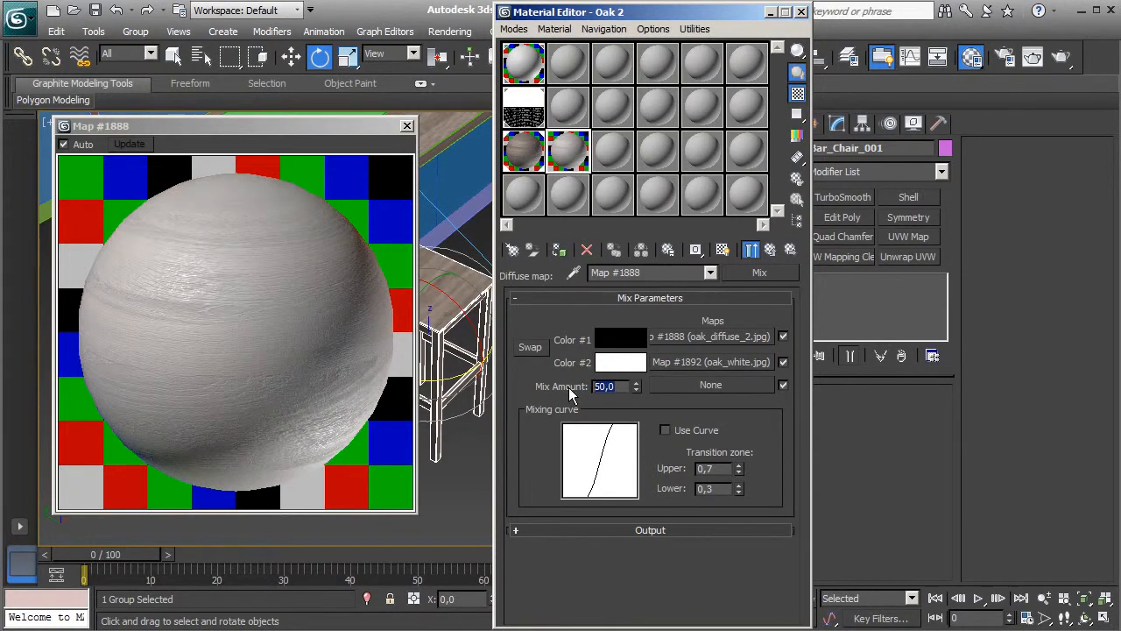
text(30)
key(Return)
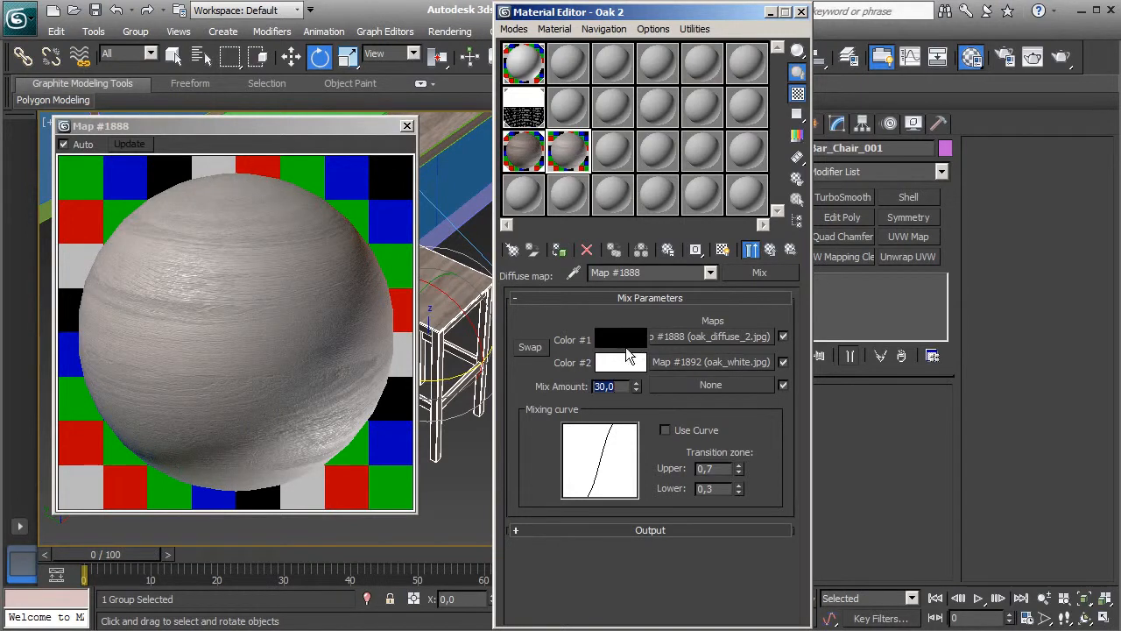
click(407, 126)
Step: Copy the grouped bar stool along the front of the island to make a row of four stools
alt+middle_drag(427, 235, 302, 229)
scroll(345, 303, down, 2)
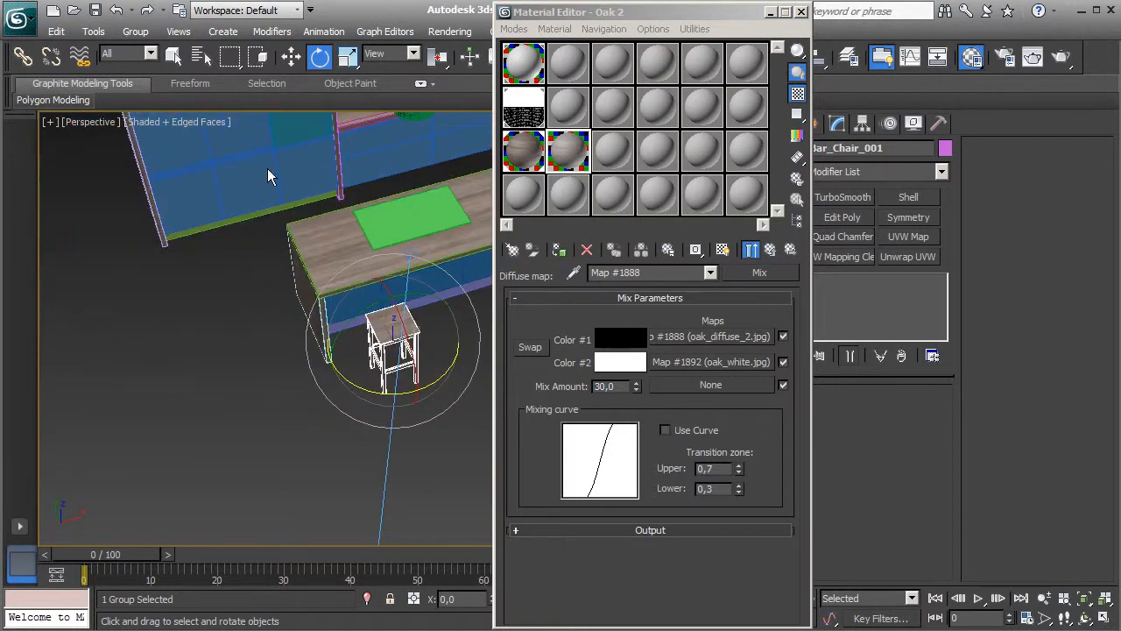
click(289, 58)
middle_drag(428, 294, 242, 391)
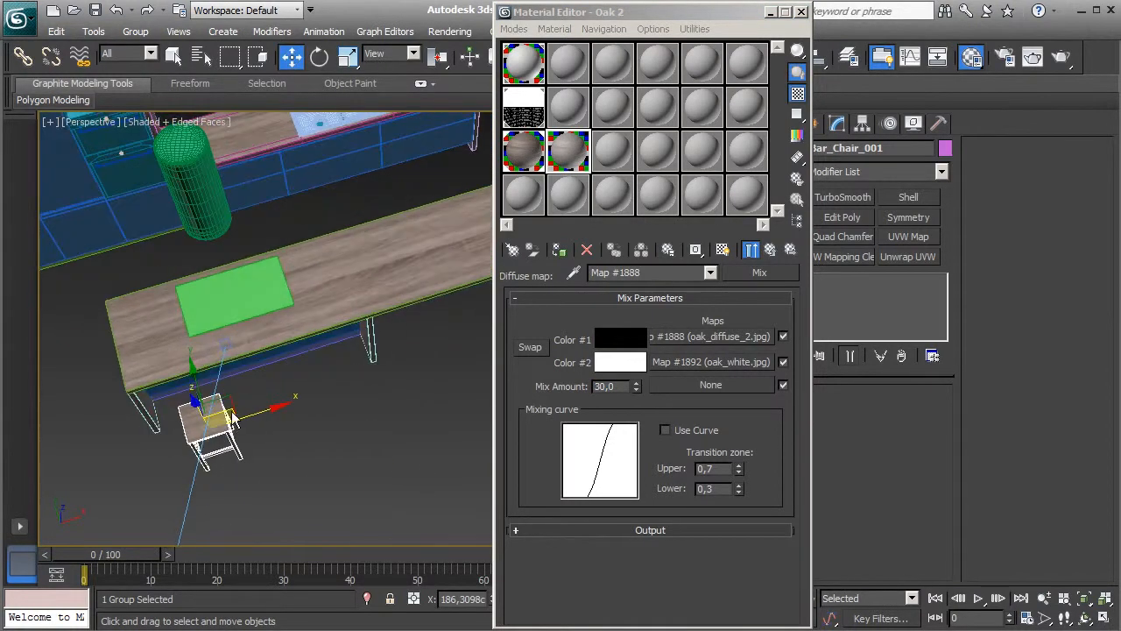
shift+drag(214, 411, 304, 375)
click(560, 396)
mouse_move(337, 385)
middle_down()
mouse_move(302, 421)
mouse_move(195, 438)
middle_up()
shift+drag(223, 427, 408, 365)
click(560, 396)
click(561, 396)
Step: Assign the Oak 2 material to the second and fourth stools and close the Material Editor
ctrl+click(156, 427)
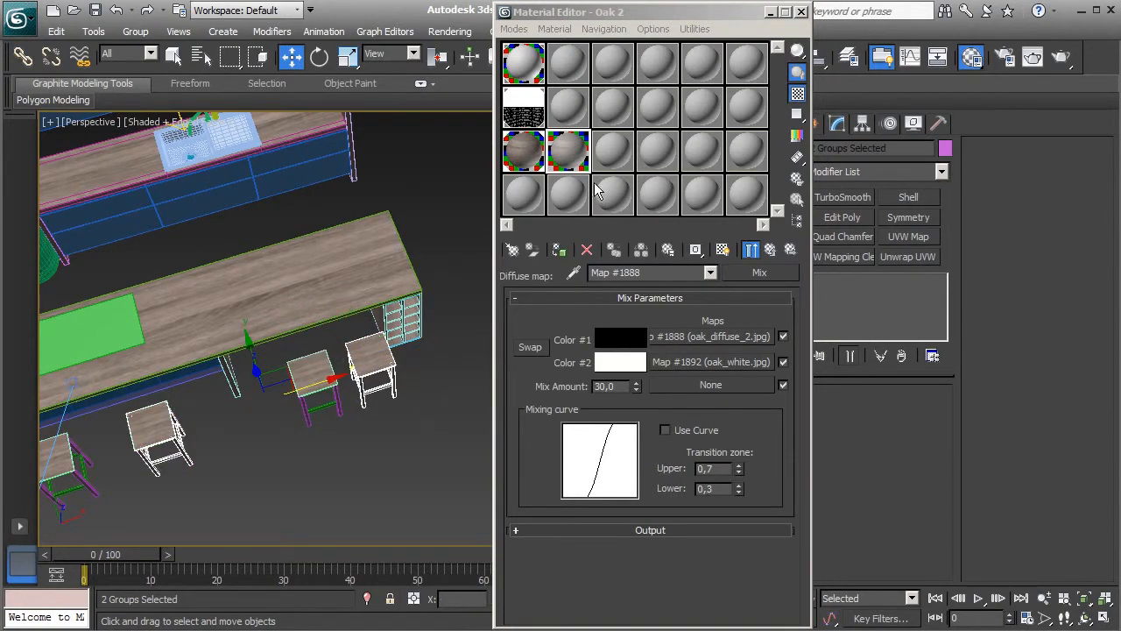
click(562, 251)
click(562, 252)
click(770, 251)
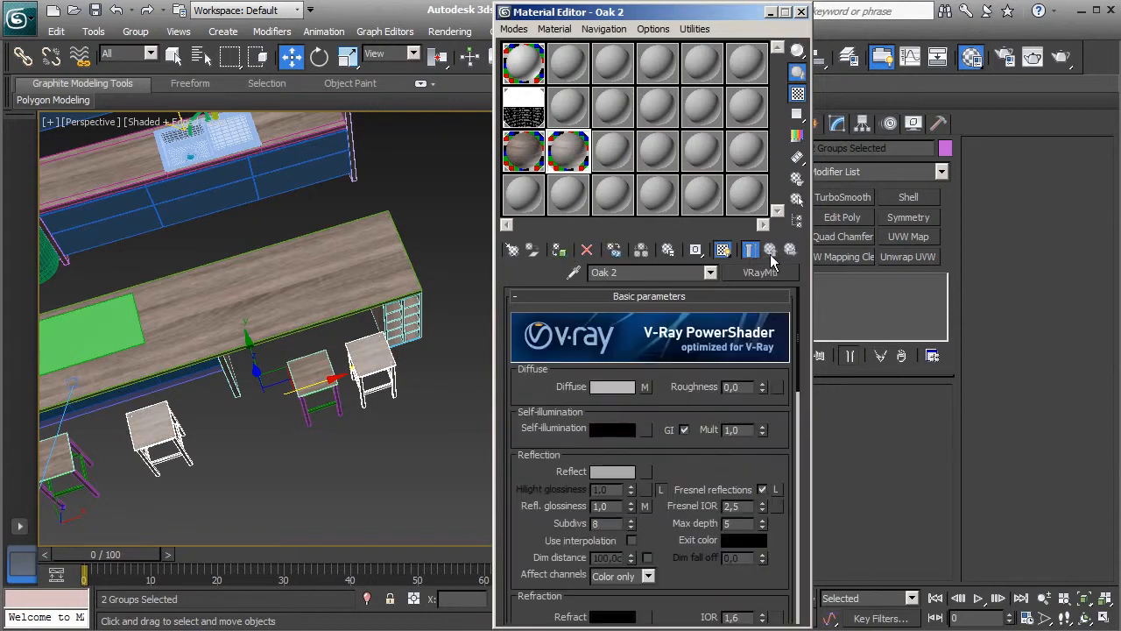
click(800, 12)
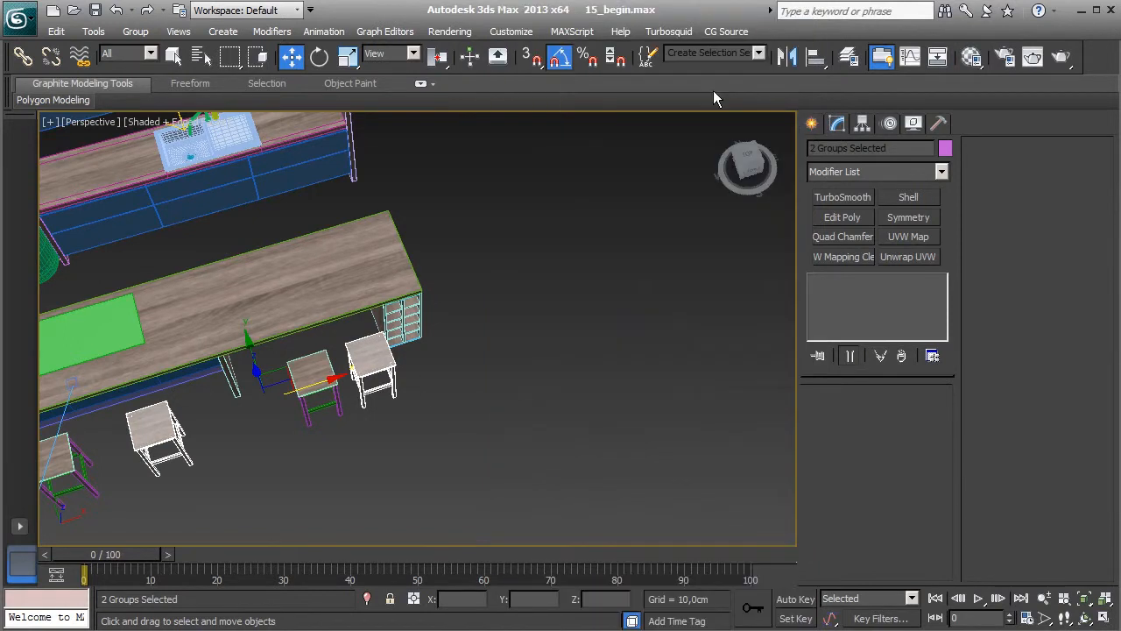
Step: Rotate the second stool slightly about its vertical axis and move it to about X 281 cm, Y 142 cm
alt+middle_drag(438, 283, 403, 285)
middle_drag(252, 391, 376, 370)
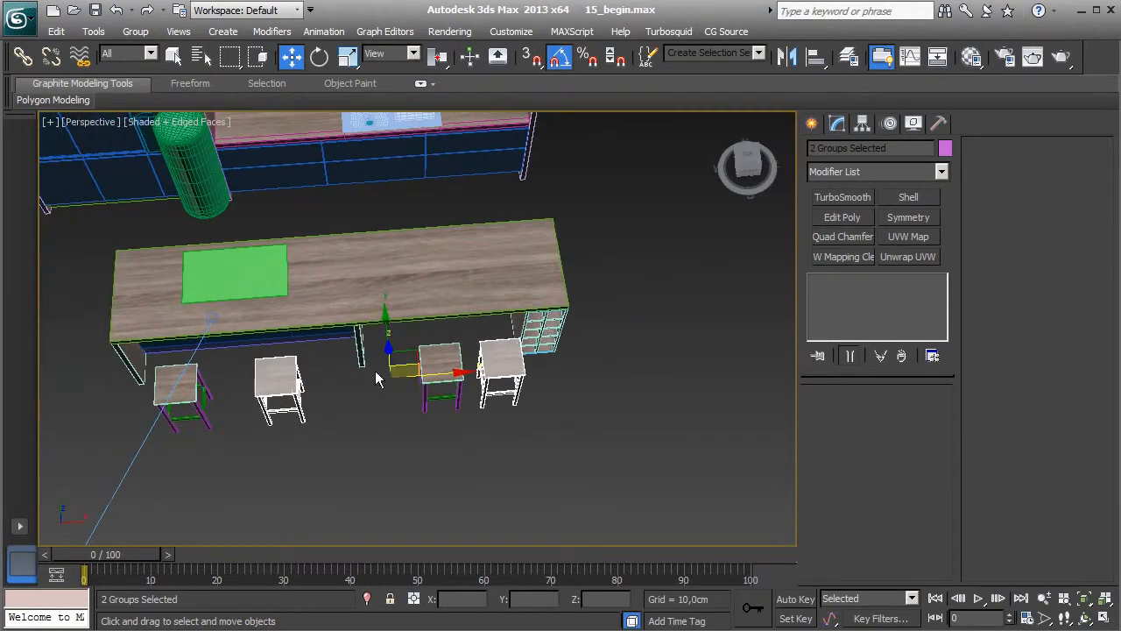
click(278, 386)
drag(317, 376, 305, 367)
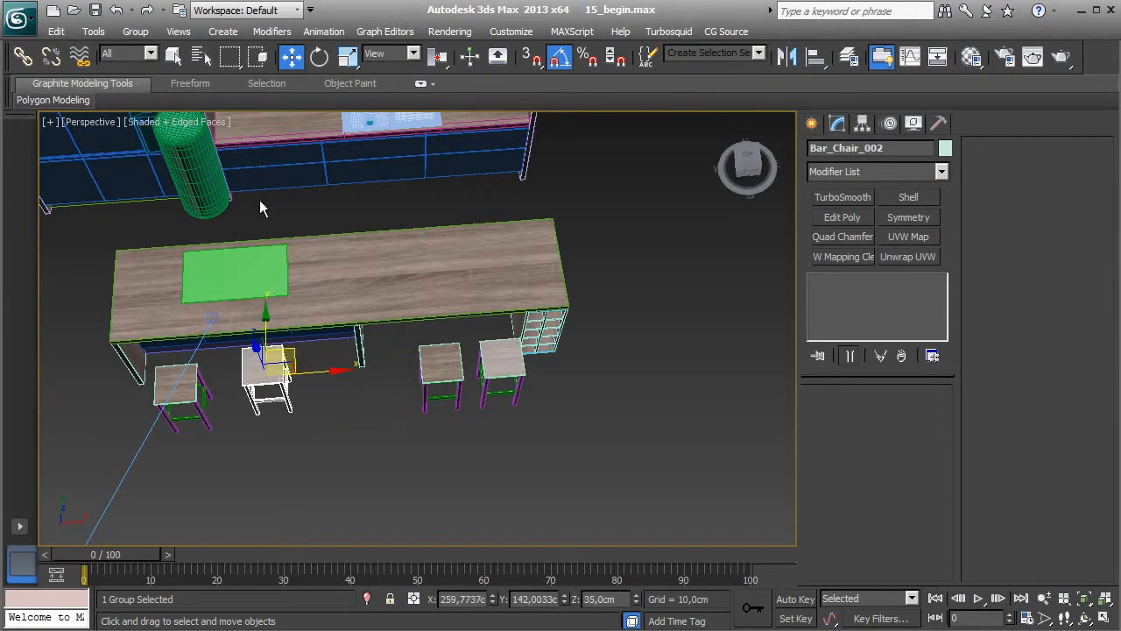
click(319, 56)
drag(288, 438, 353, 416)
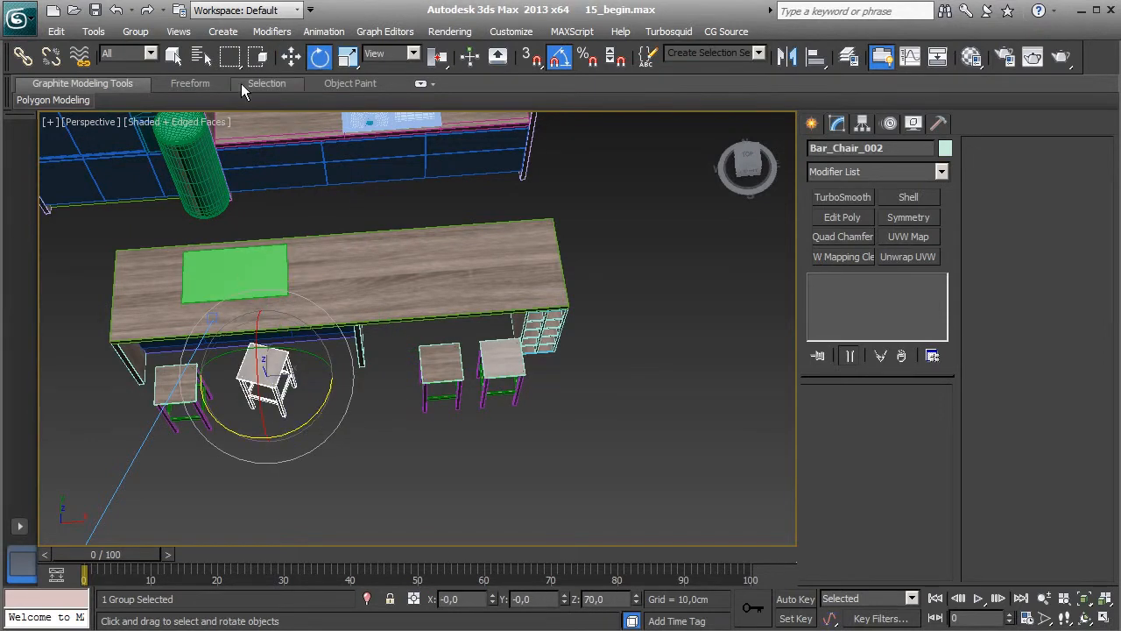
click(289, 57)
drag(321, 374, 346, 379)
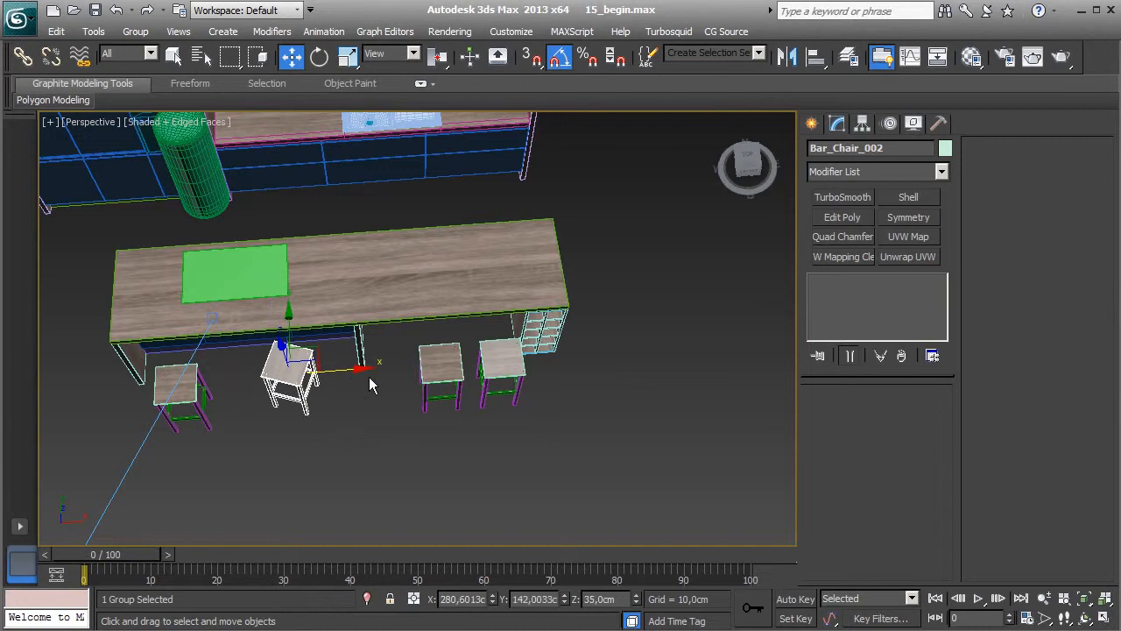
Step: Move the third and fourth stools closer to the island and rotate each a little about its vertical axis
click(448, 386)
drag(465, 359, 445, 349)
click(513, 369)
alt+middle_drag(517, 374, 522, 427)
drag(510, 354, 505, 333)
click(319, 56)
drag(536, 417, 524, 387)
click(406, 351)
drag(408, 420, 391, 404)
Step: Move the first stool closer to the island, to about X 185 cm, Y 140 cm
click(291, 56)
click(178, 357)
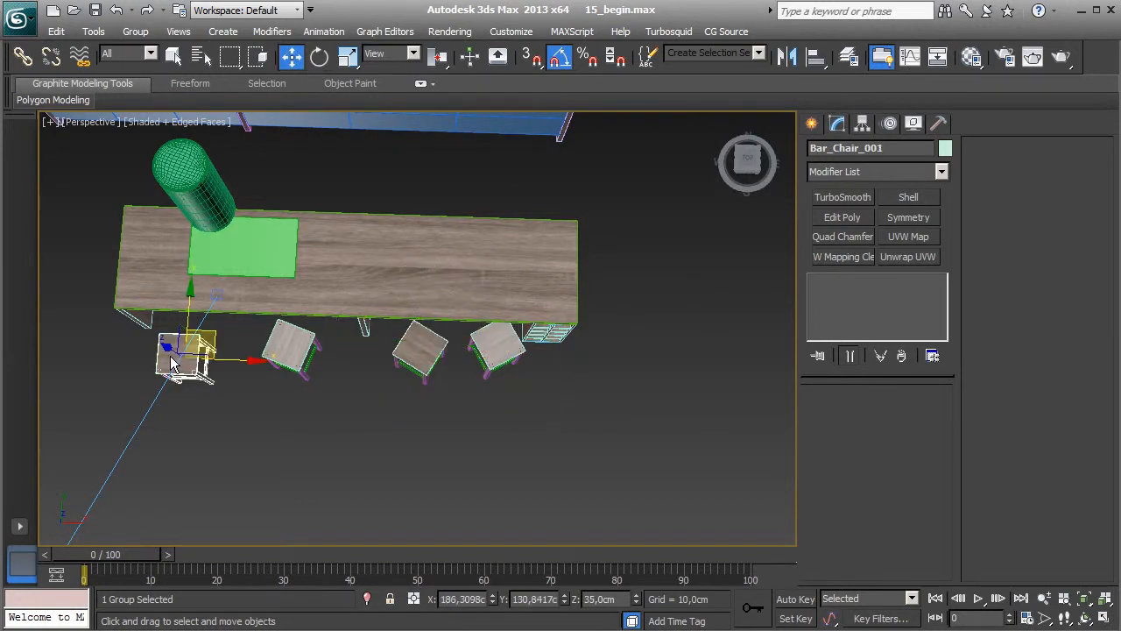
drag(212, 325, 211, 327)
Step: Unhide the Dining Room, Living Room and Walls layers and clear the object selection
alt+middle_drag(277, 414, 348, 340)
click(849, 59)
click(528, 206)
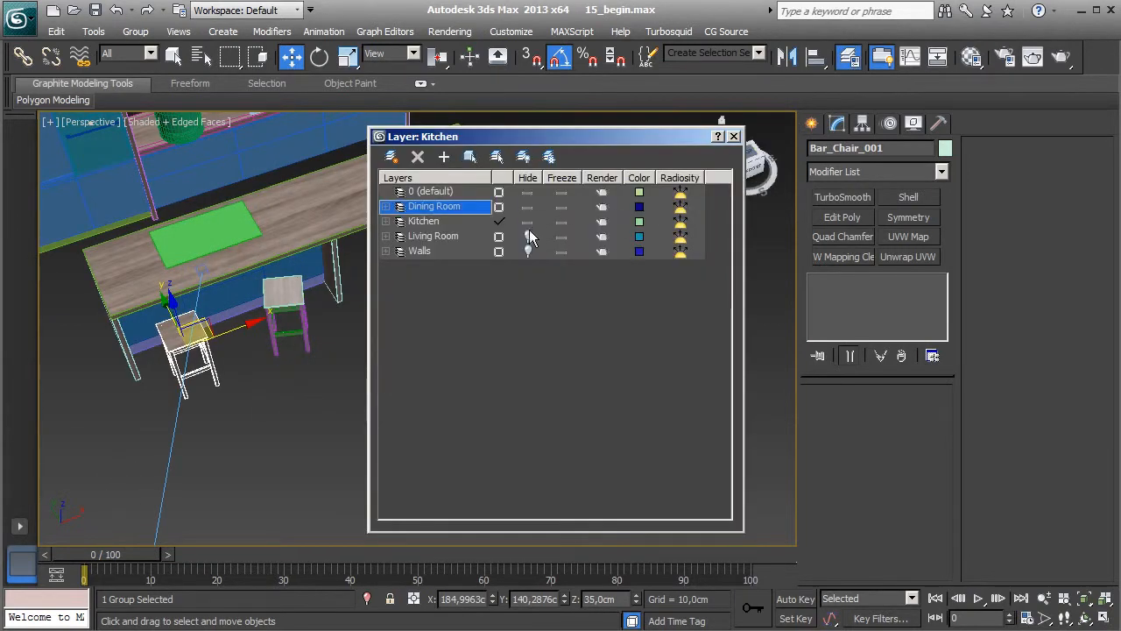
click(527, 236)
click(527, 251)
click(734, 137)
alt+middle_drag(344, 376, 359, 410)
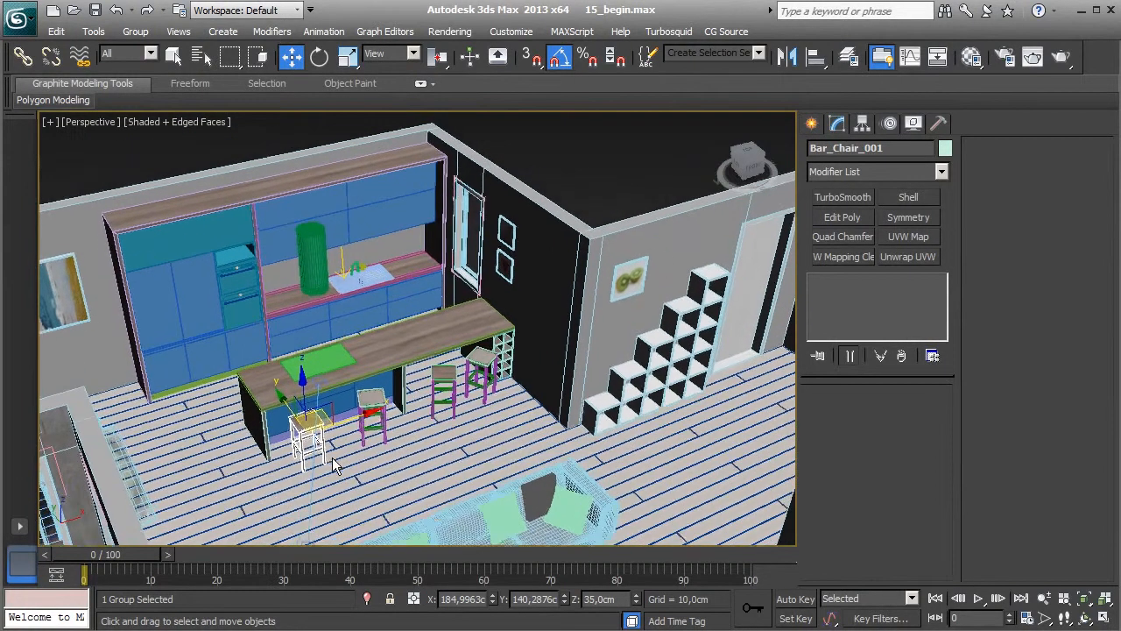
key(ctrl+d)
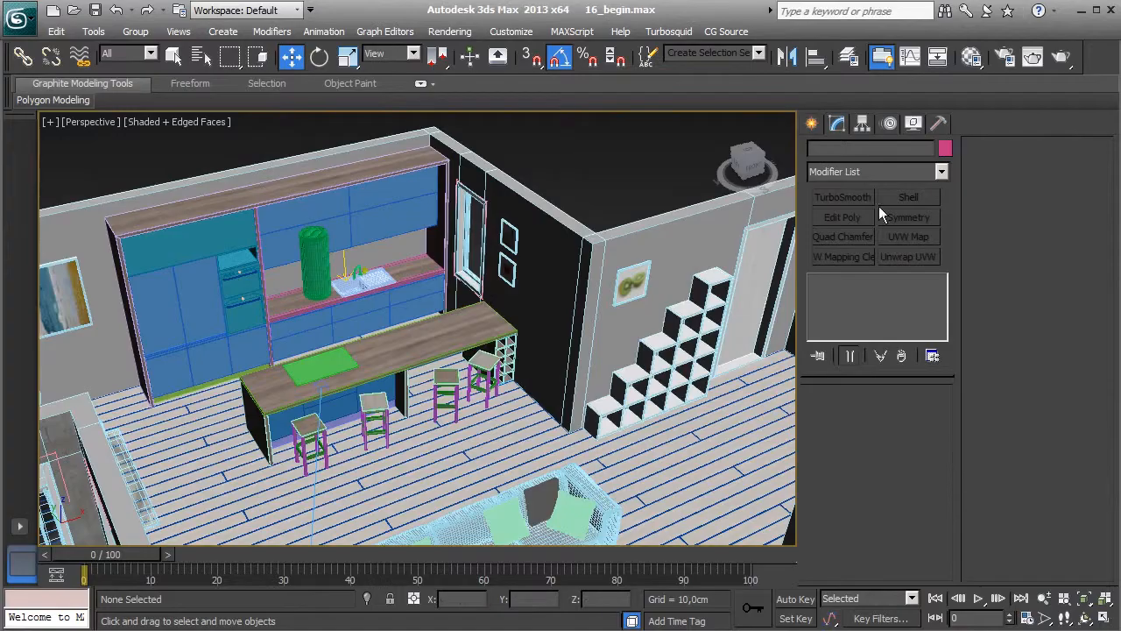
Step: Create a VRayMtl in the first sample slot of the Material Editor's fourth row and name it MDF White
click(971, 56)
click(525, 195)
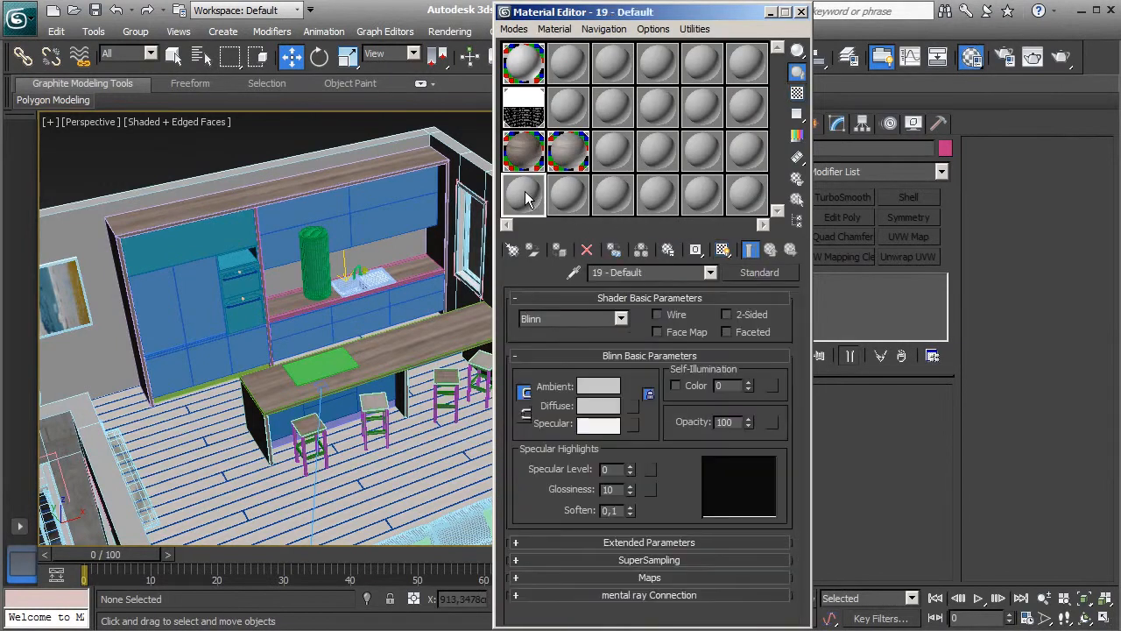
click(511, 250)
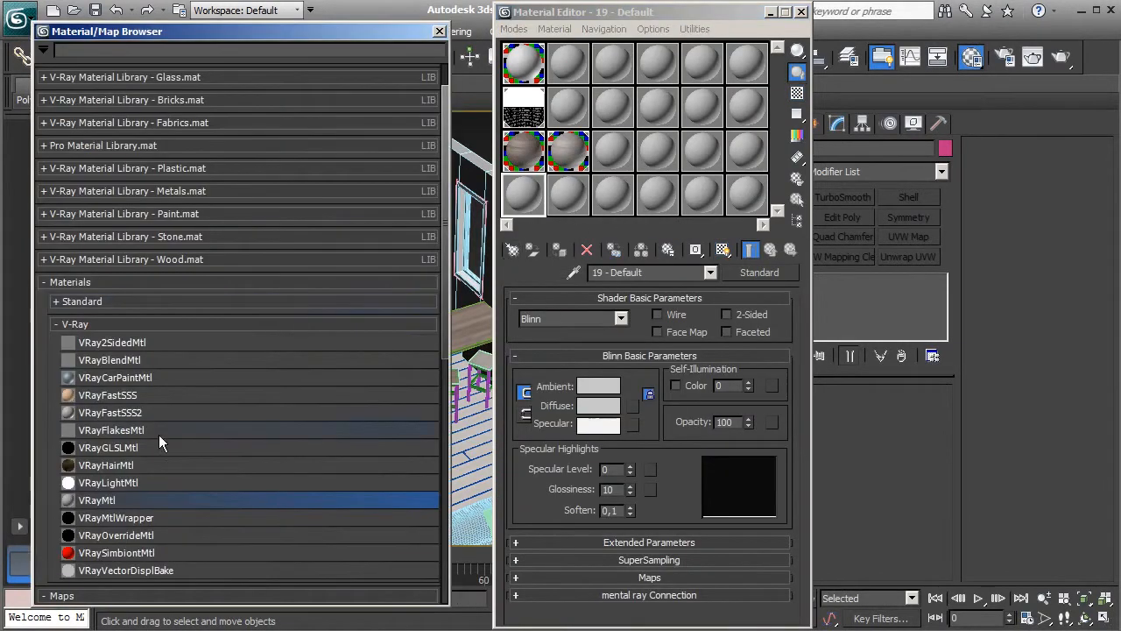
double_click(116, 500)
click(438, 31)
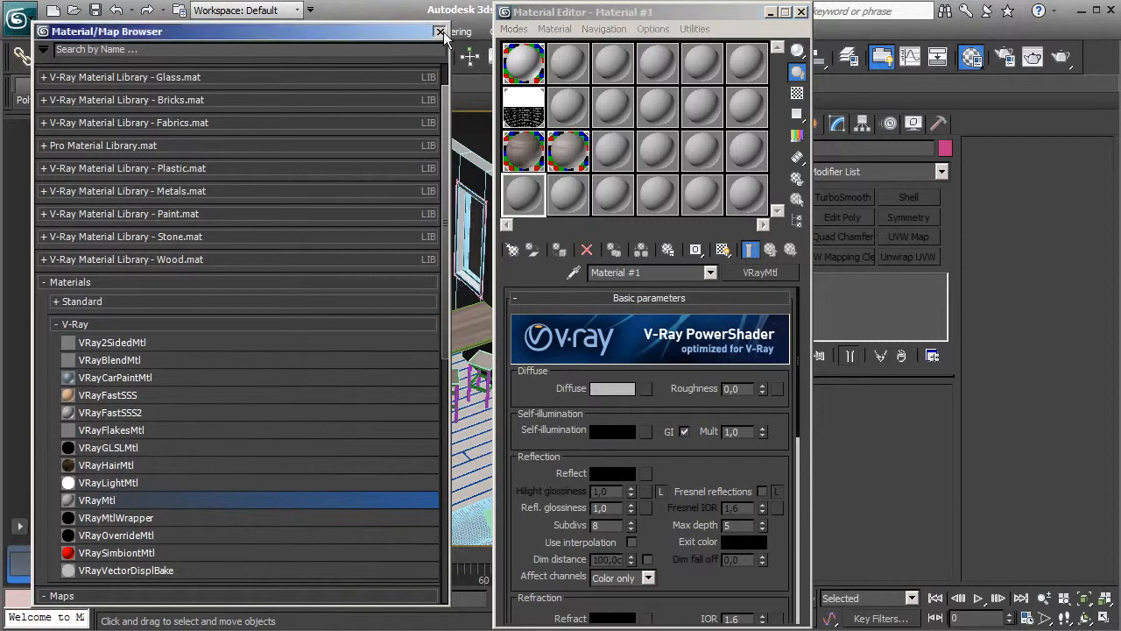
drag(643, 274, 518, 271)
text(MDF White)
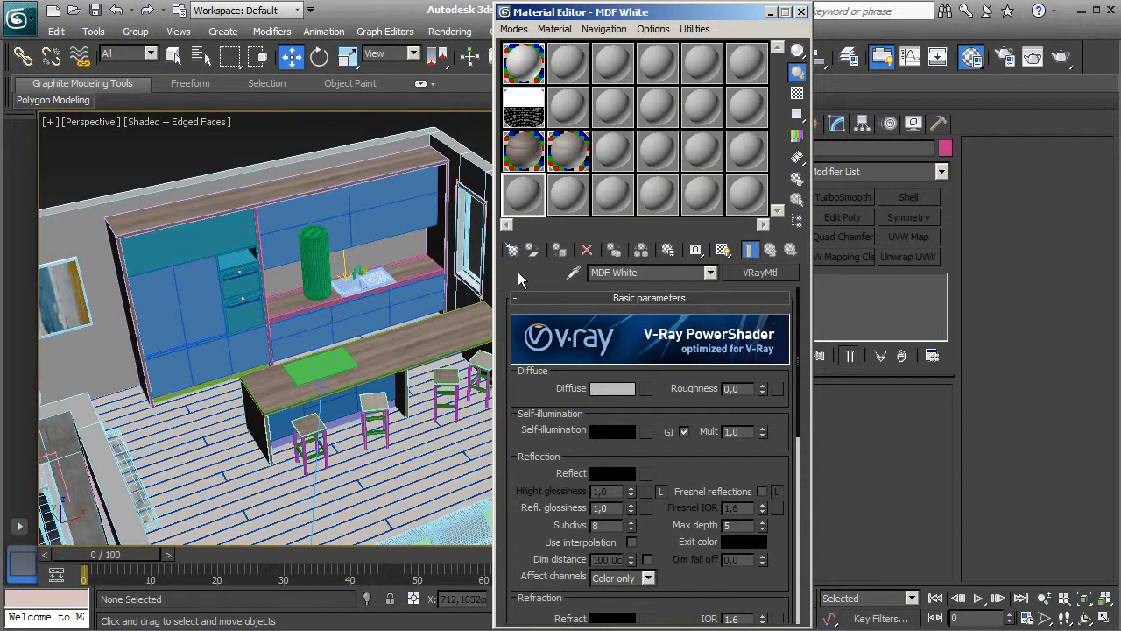
Step: Show a magnified preview of MDF White with the patterned background and set its diffuse colour to near-white
double_click(528, 199)
click(798, 92)
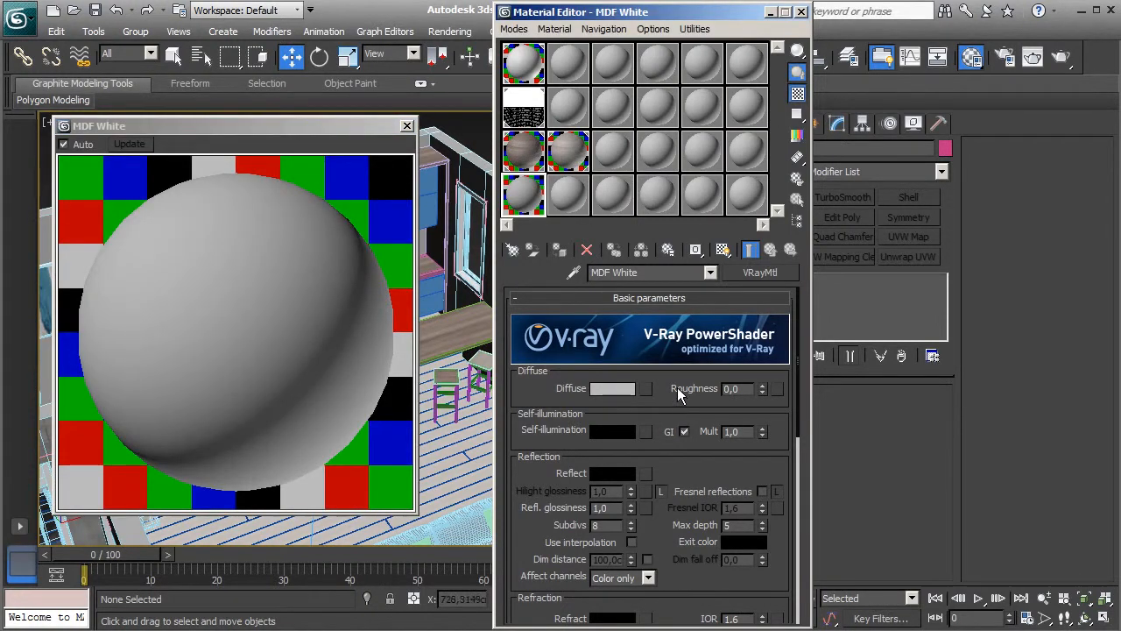
click(618, 388)
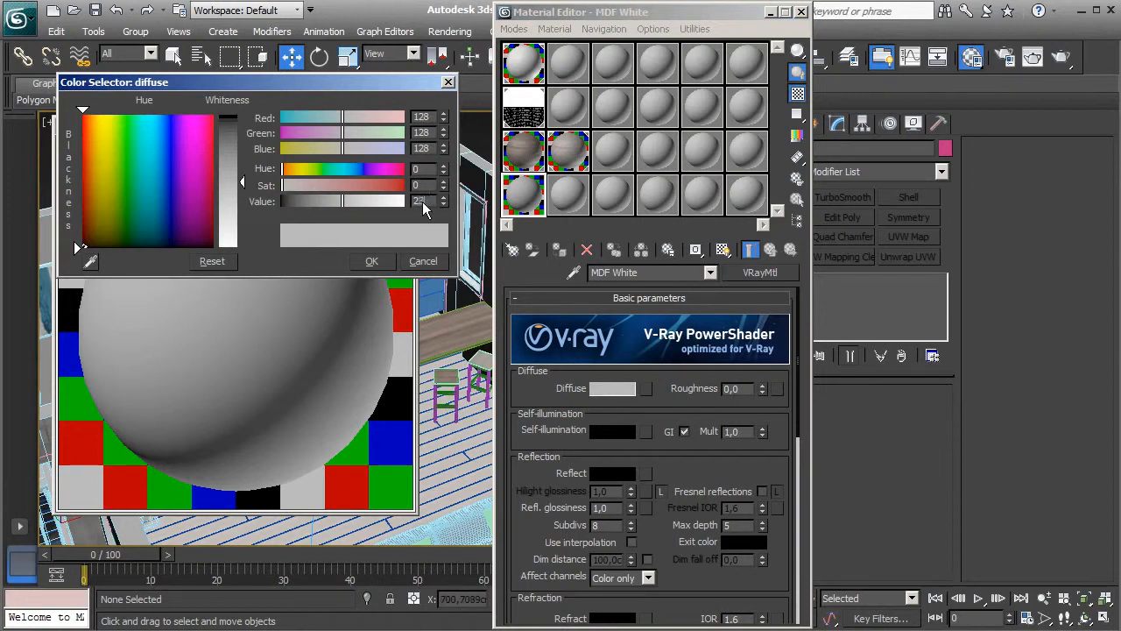
text(255)
click(385, 264)
Step: Set MDF White's reflection colour to a grey with value 100
drag(721, 461, 672, 472)
click(614, 474)
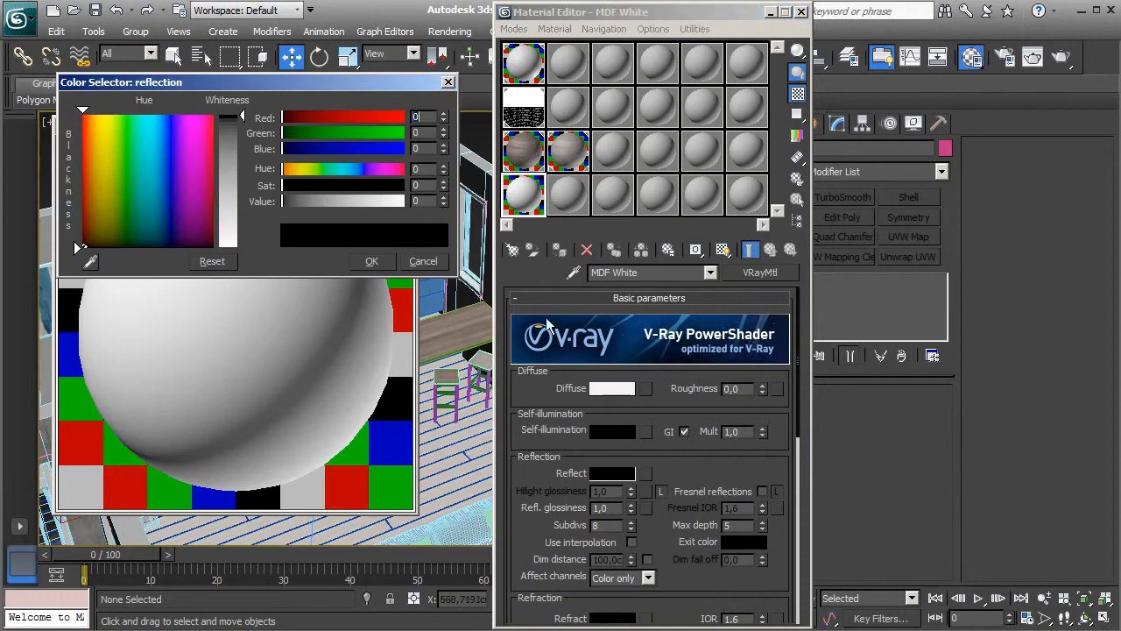
drag(287, 201, 330, 201)
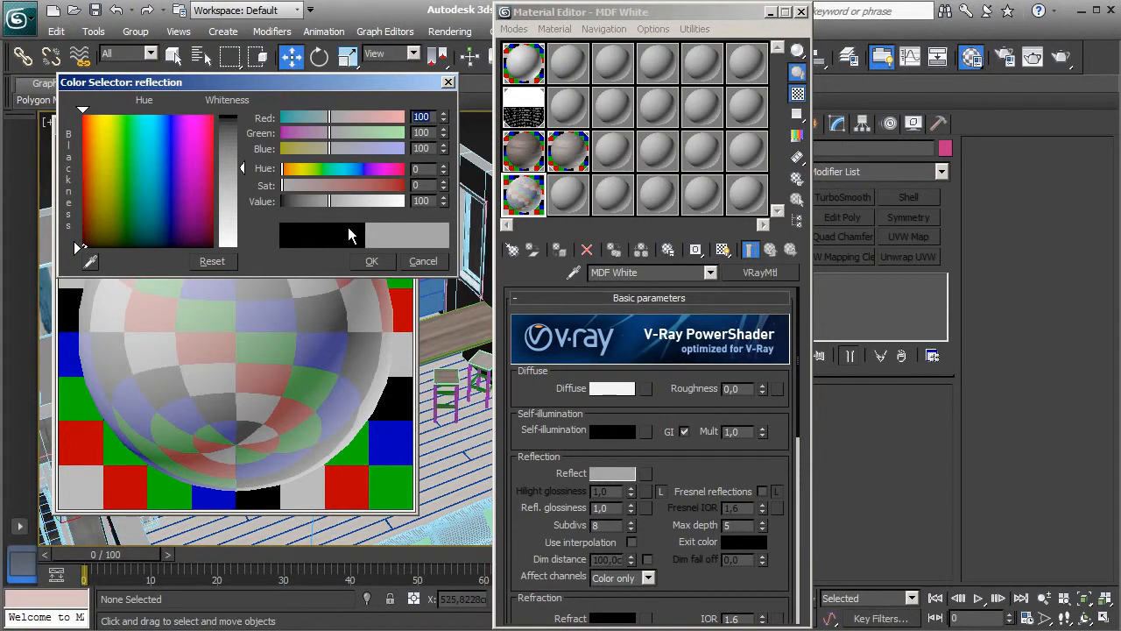
click(375, 262)
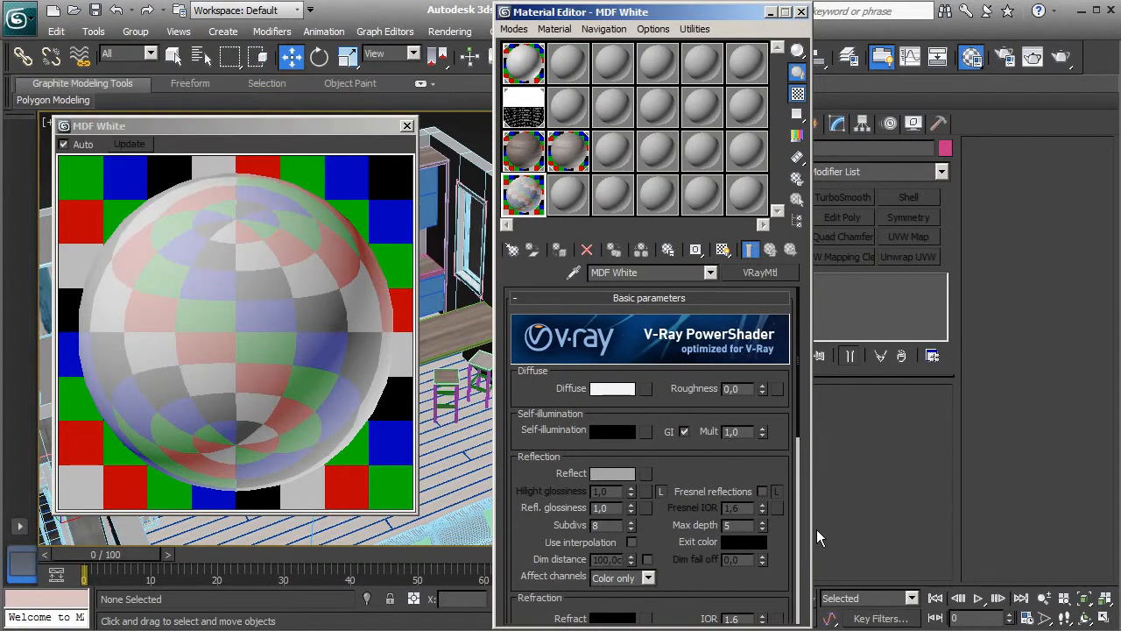
Step: Enable Fresnel reflections for MDF White, unlock the Fresnel IOR and set it to 2.0, with reflection glossiness 0.98
click(761, 491)
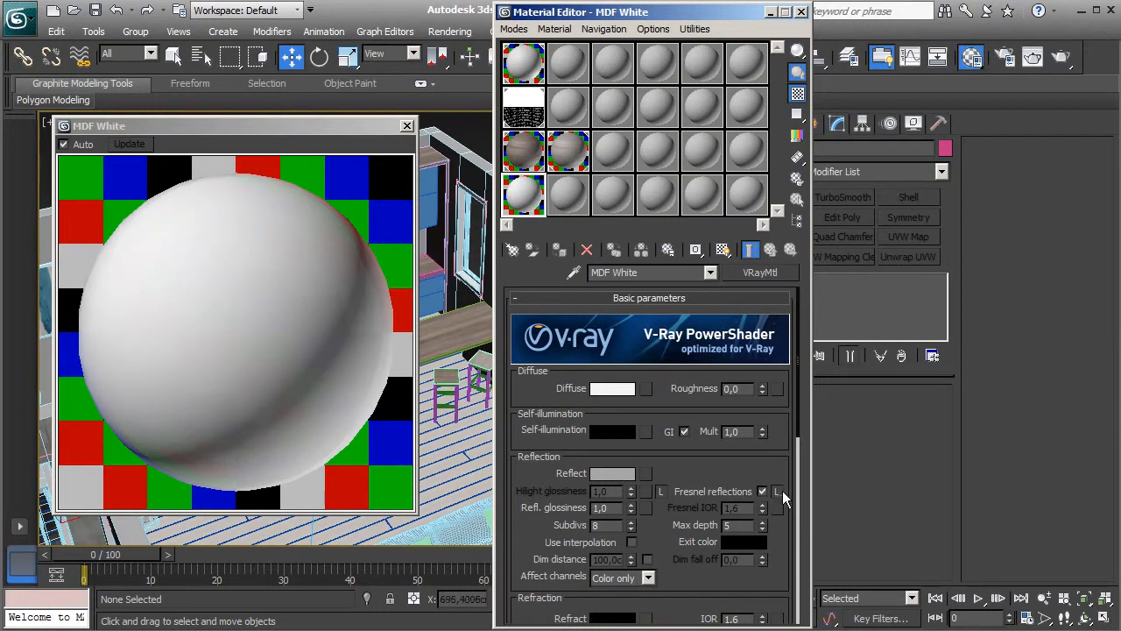
click(777, 492)
double_click(608, 509)
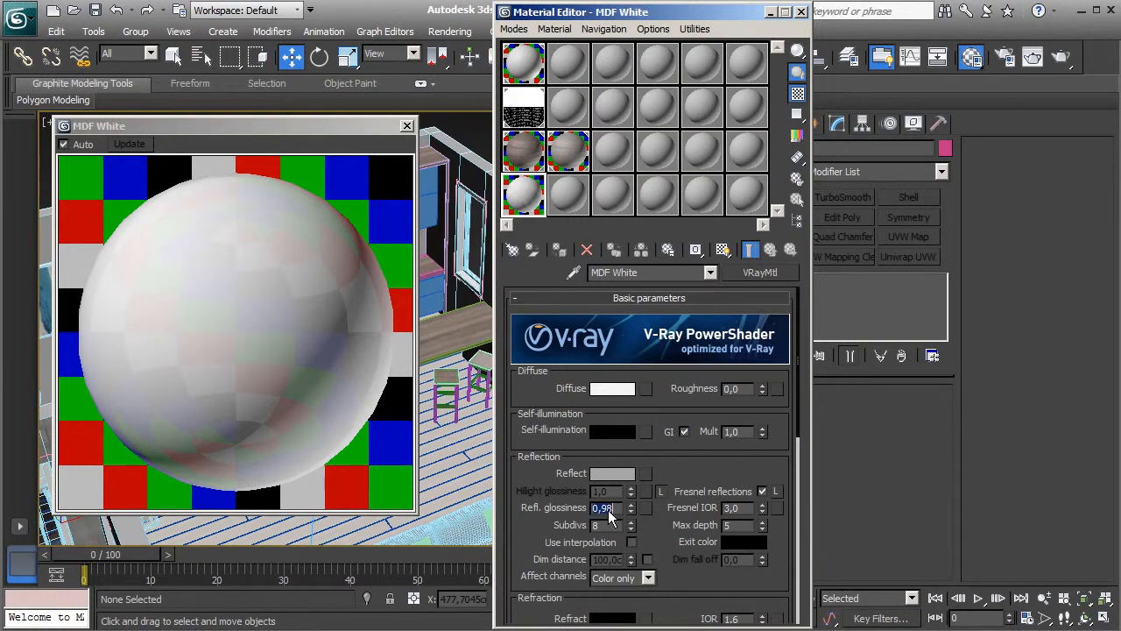
mouse_move(682, 474)
mouse_down()
mouse_move(689, 415)
mouse_move(687, 482)
mouse_move(693, 437)
mouse_move(727, 455)
mouse_move(675, 482)
mouse_up()
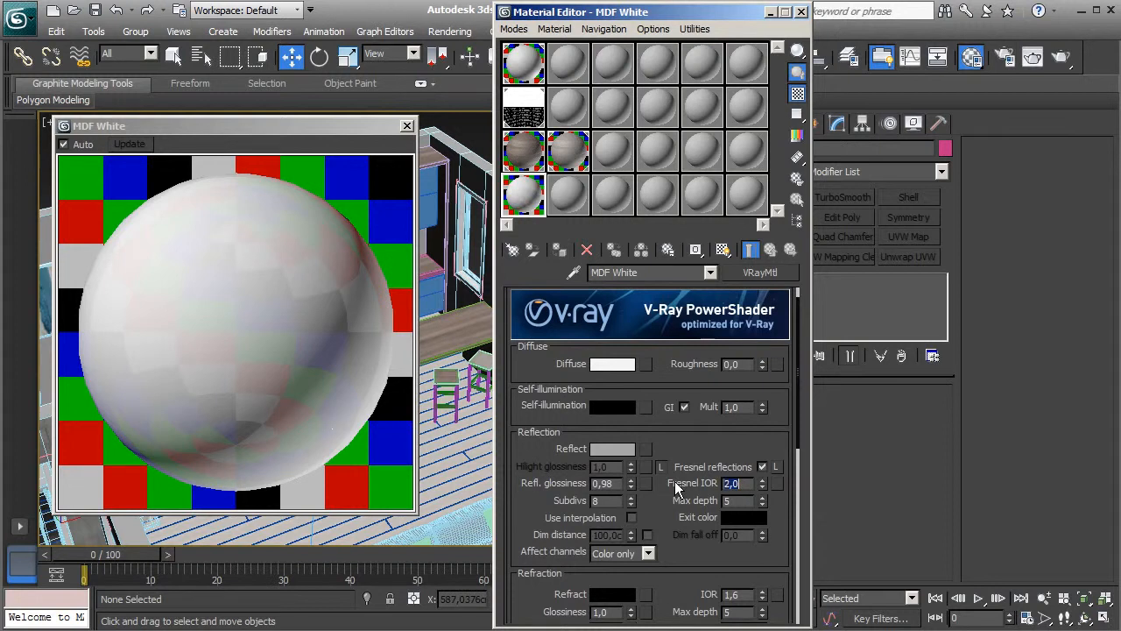
mouse_move(728, 448)
mouse_down()
mouse_move(712, 382)
mouse_move(715, 454)
mouse_up()
scroll(716, 454, up, 1)
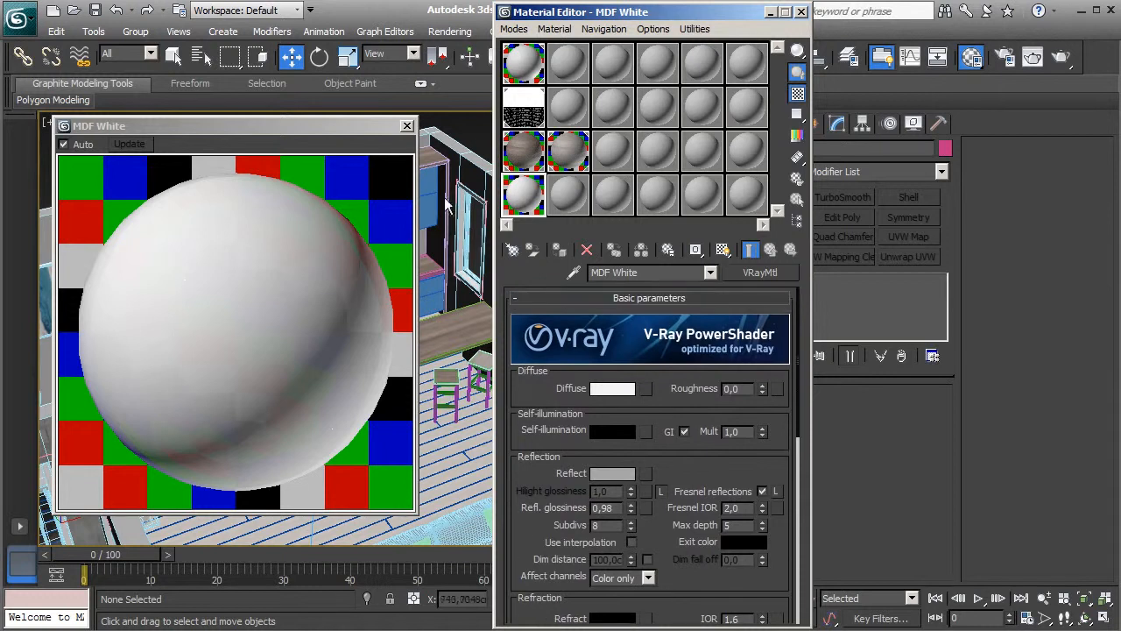
click(408, 125)
Step: Select the tall, upper and lower cabinet fronts along the kitchen wall plus the oven housing and assign MDF White to them
scroll(336, 305, up, 2)
middle_drag(298, 310, 343, 349)
click(189, 232)
ctrl+click(159, 305)
ctrl+click(224, 303)
click(174, 57)
ctrl+click(271, 383)
ctrl+click(230, 403)
ctrl+click(184, 419)
middle_drag(293, 414, 211, 454)
ctrl+click(288, 226)
ctrl+click(390, 208)
ctrl+click(377, 246)
ctrl+click(318, 263)
ctrl+click(431, 338)
ctrl+click(431, 357)
ctrl+click(361, 356)
ctrl+click(358, 384)
ctrl+click(265, 388)
ctrl+click(271, 410)
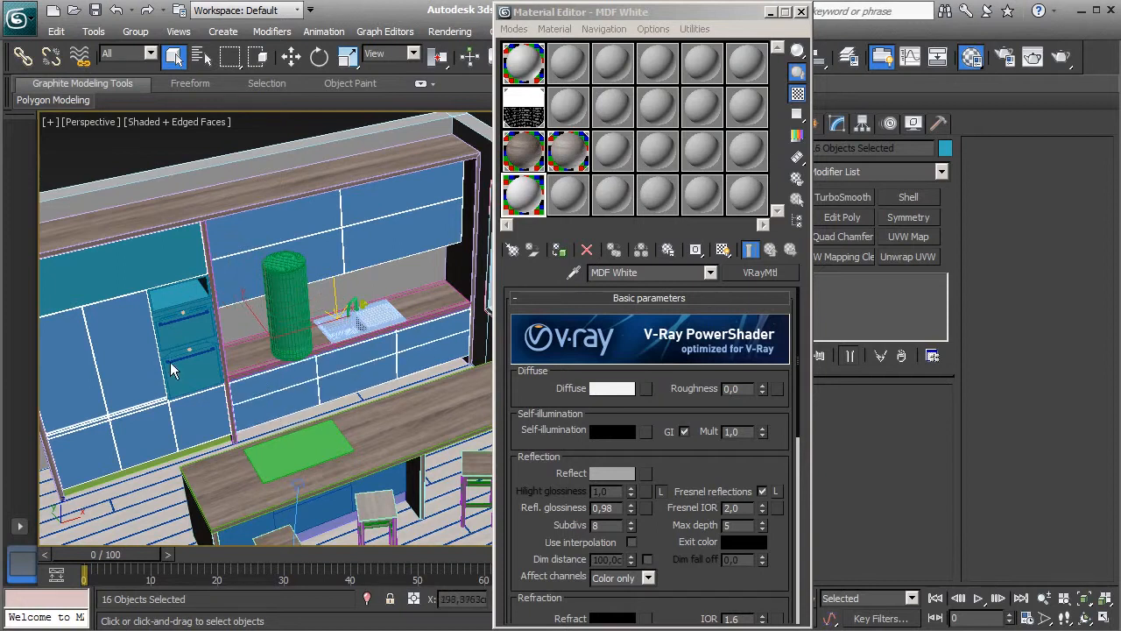
ctrl+click(181, 293)
click(558, 250)
Step: Add the door and drawer fronts on the island's cooking side to the selection and assign MDF White to them
alt+middle_drag(256, 442, 301, 361)
ctrl+click(200, 331)
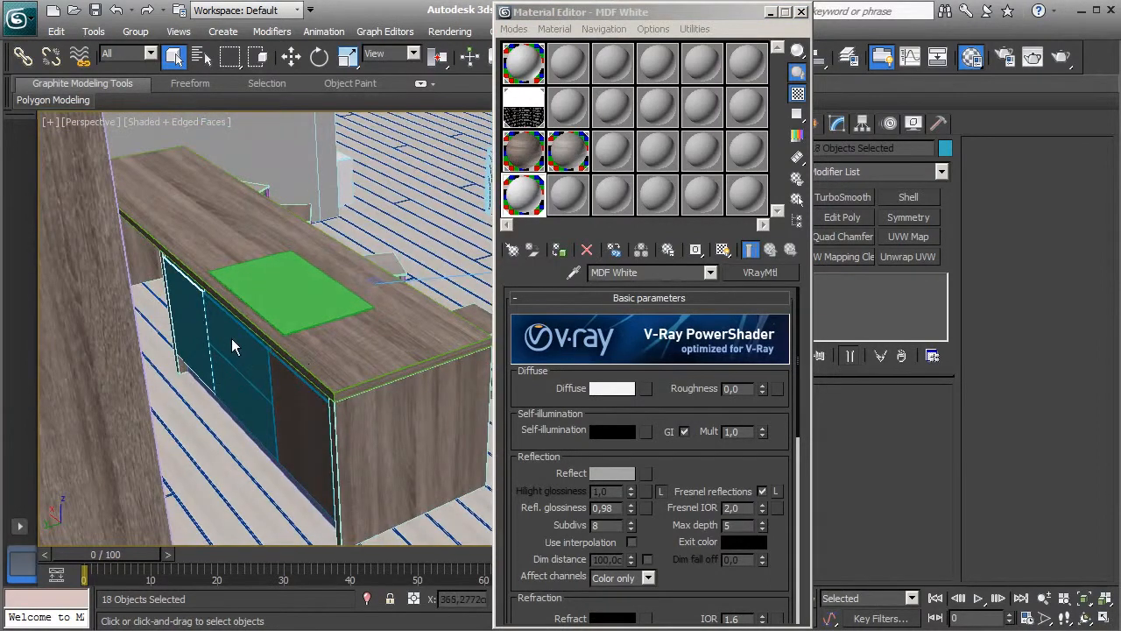
ctrl+click(236, 328)
ctrl+click(248, 412)
ctrl+click(302, 419)
click(560, 251)
alt+middle_drag(357, 380, 263, 429)
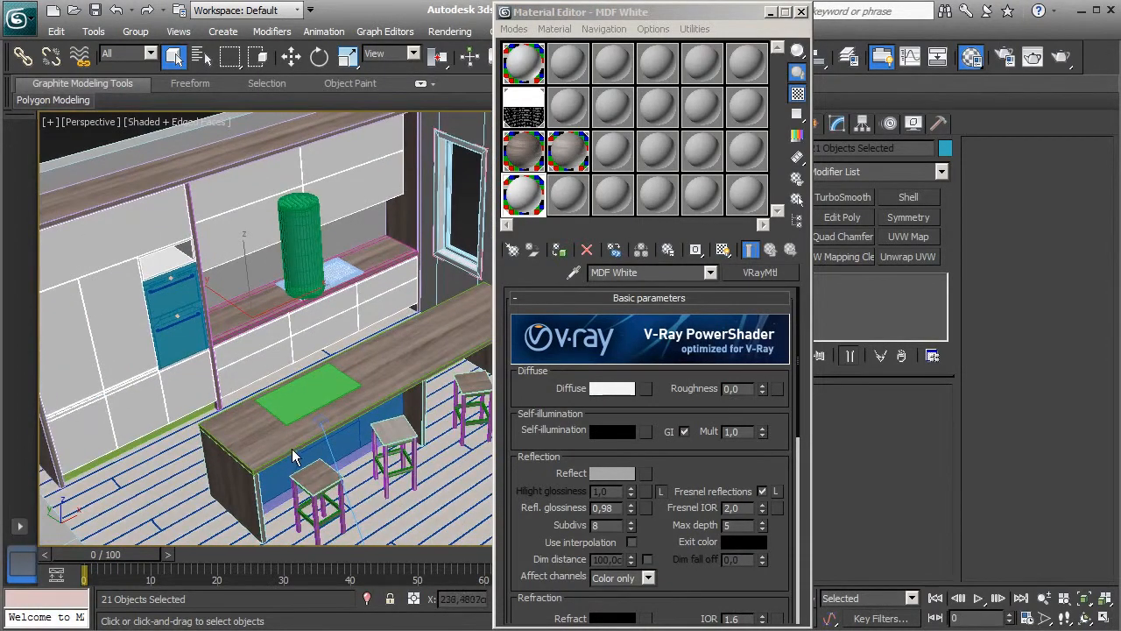
scroll(295, 463, up, 6)
alt+middle_drag(304, 444, 279, 433)
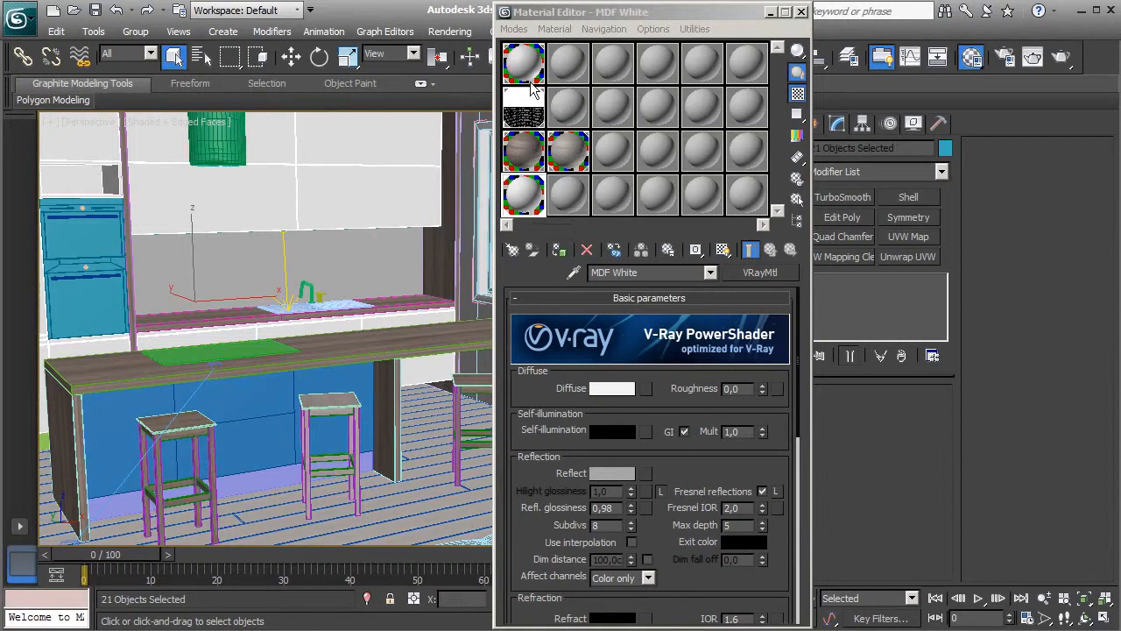
Step: Copy the Basic material into the free slot beside MDF White, rename it Basic White and set its diffuse value to 230
click(568, 203)
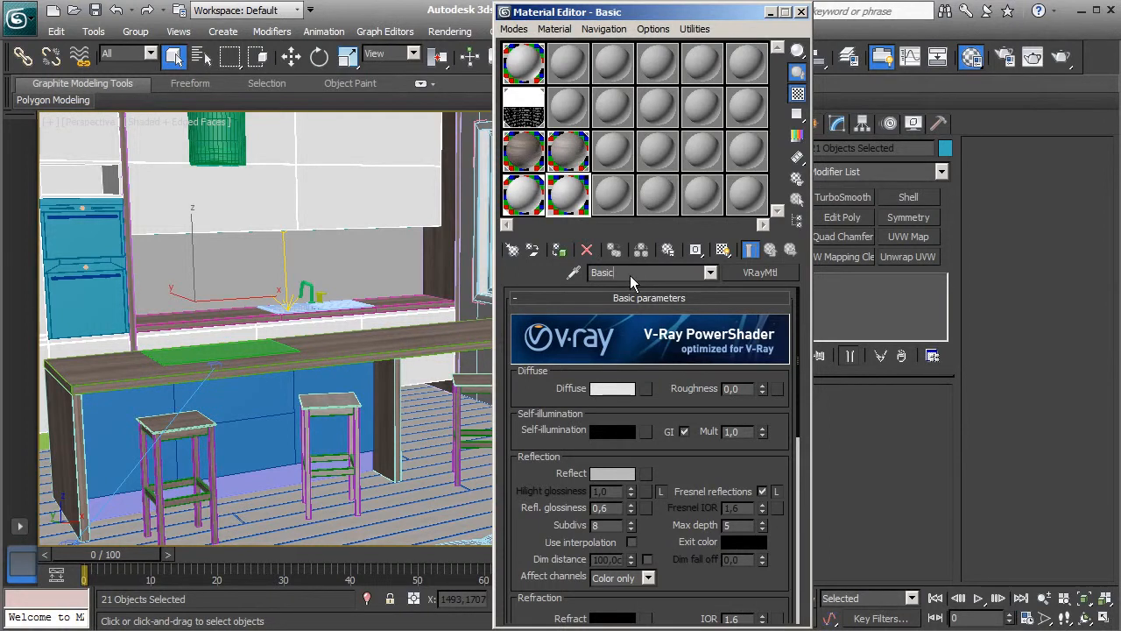
text(White)
click(613, 388)
double_click(427, 202)
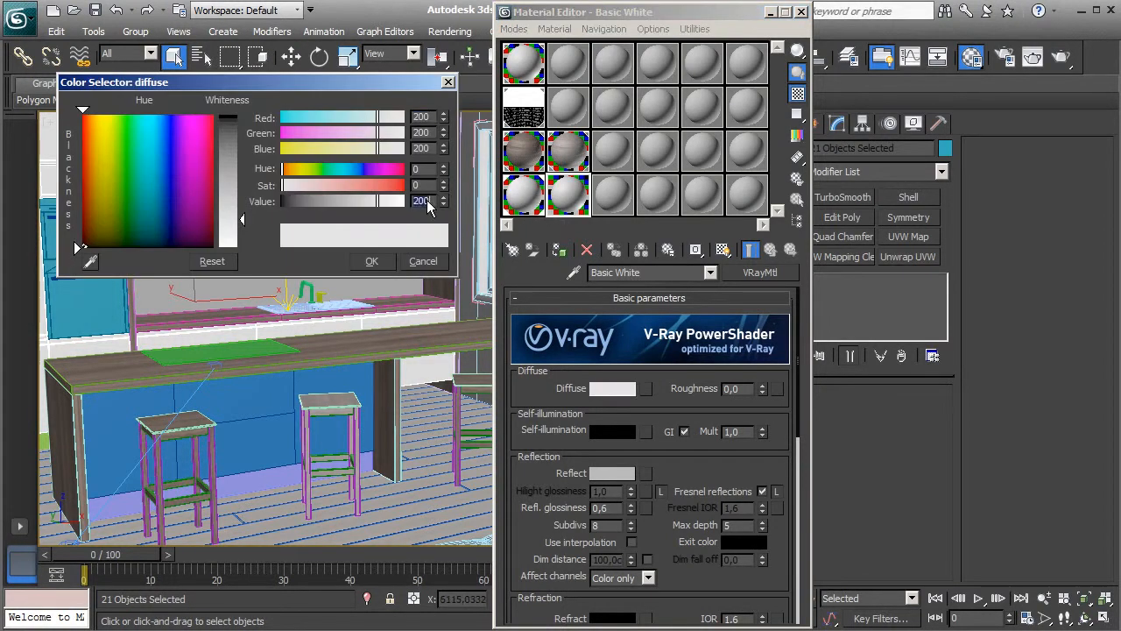
text(255)
key(Return)
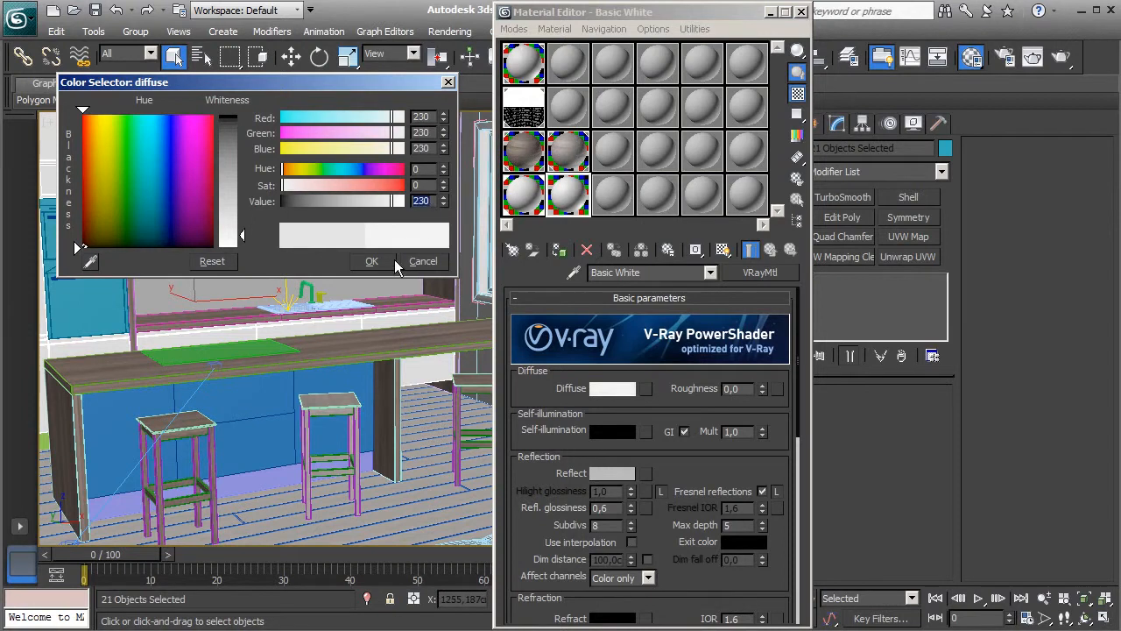
click(371, 261)
Step: Select the cabinet carcasses on the seating side of the kitchen island and assign Basic White to them
click(316, 391)
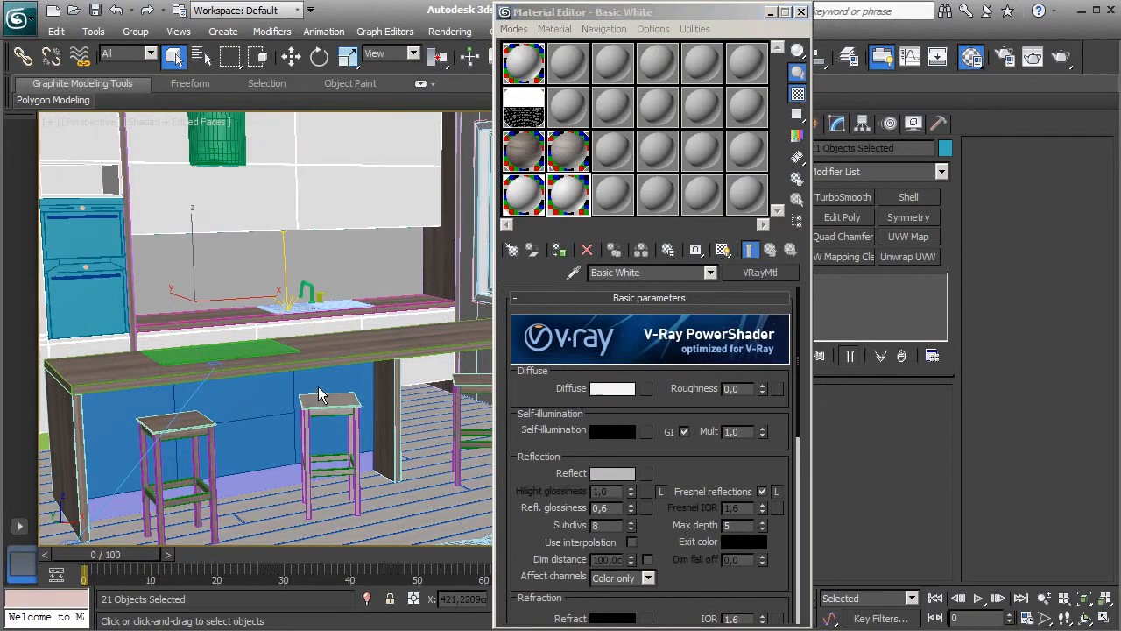
ctrl+click(264, 442)
ctrl+click(120, 419)
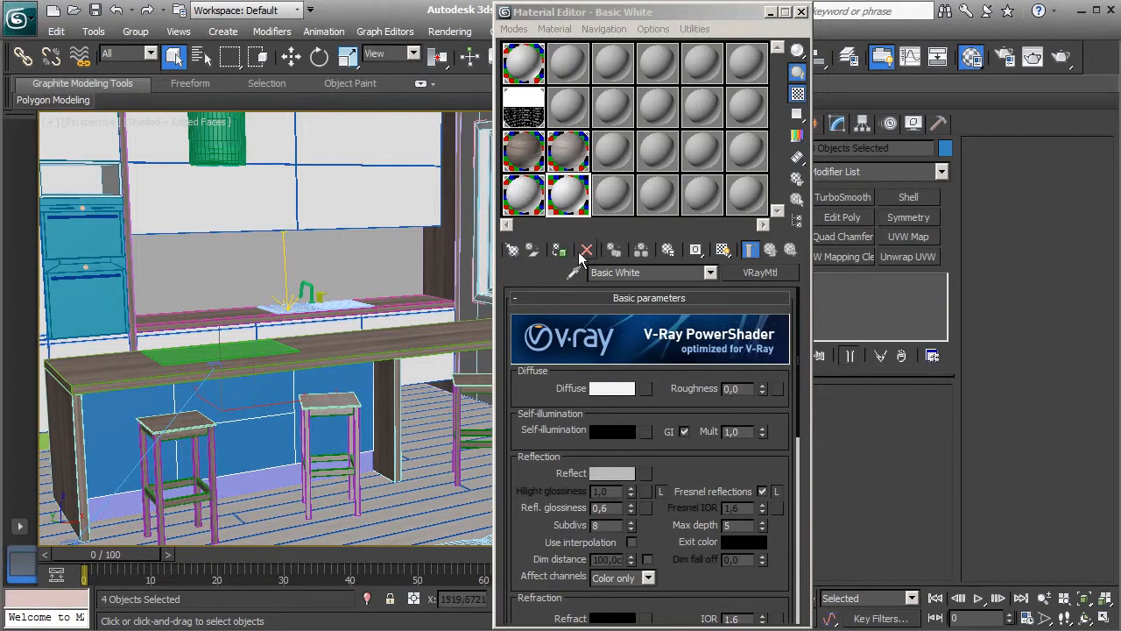
click(558, 252)
Step: Hide the room's walls to expose the back of the kitchen wall cabinets
scroll(430, 297, down, 3)
alt+middle_drag(289, 268, 287, 338)
scroll(298, 303, down, 3)
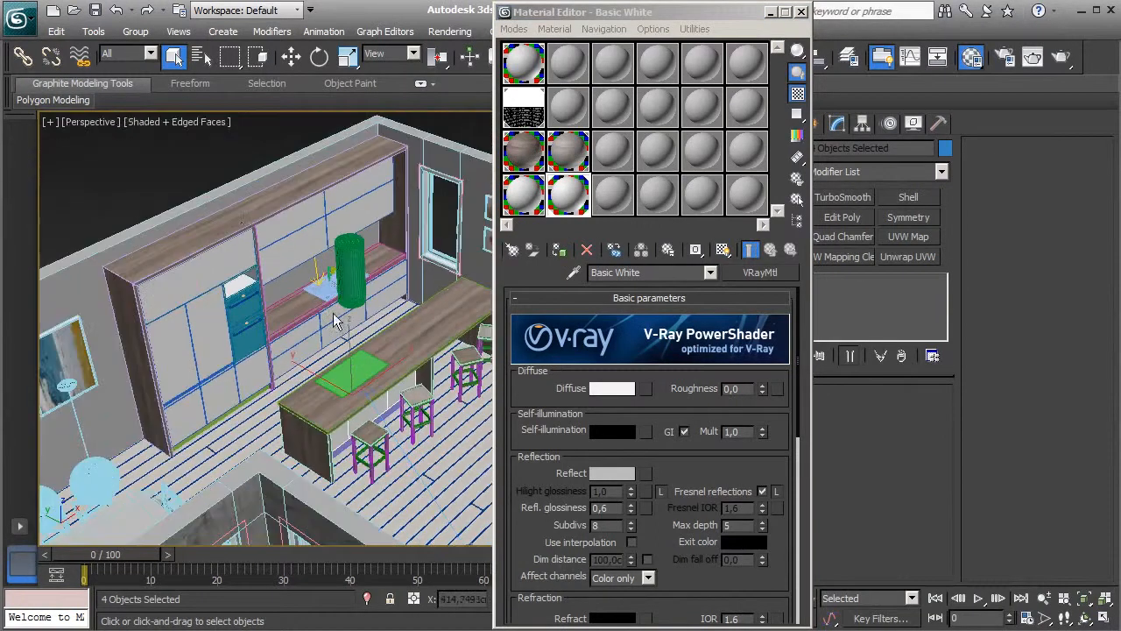
click(193, 217)
right_click(190, 215)
click(213, 166)
alt+middle_drag(213, 225, 165, 234)
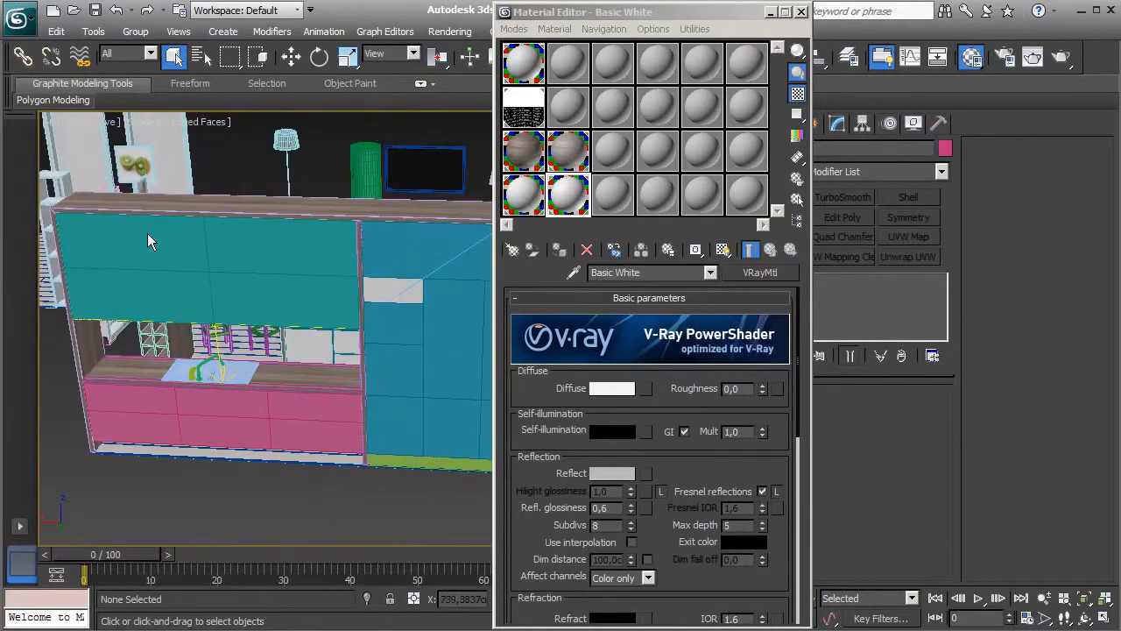
Step: Select the upper, lower and tall cabinet carcasses from behind, without the floor, and assign Basic White to them, including the remaining lower tall-unit box
click(148, 288)
ctrl+click(251, 260)
ctrl+click(257, 325)
ctrl+click(109, 407)
ctrl+click(136, 430)
ctrl+click(197, 448)
ctrl+click(220, 405)
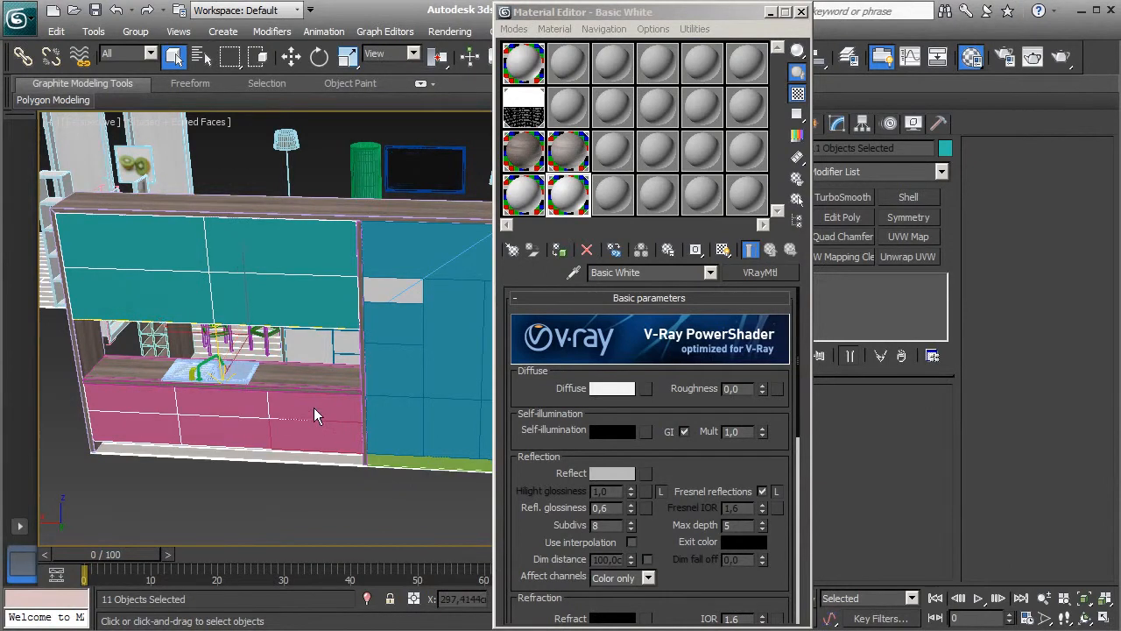
ctrl+click(256, 457)
alt+middle_drag(297, 466, 239, 488)
ctrl+click(267, 471)
ctrl+click(303, 464)
ctrl+click(360, 462)
ctrl+click(363, 401)
ctrl+click(314, 422)
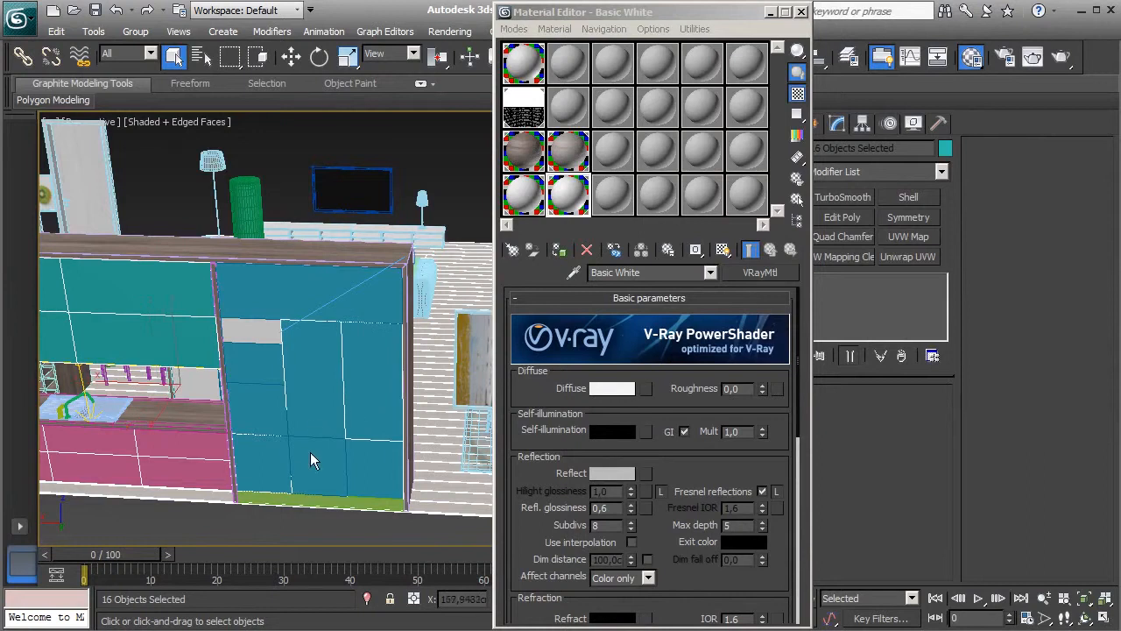
ctrl+click(265, 407)
ctrl+click(251, 360)
ctrl+click(379, 427)
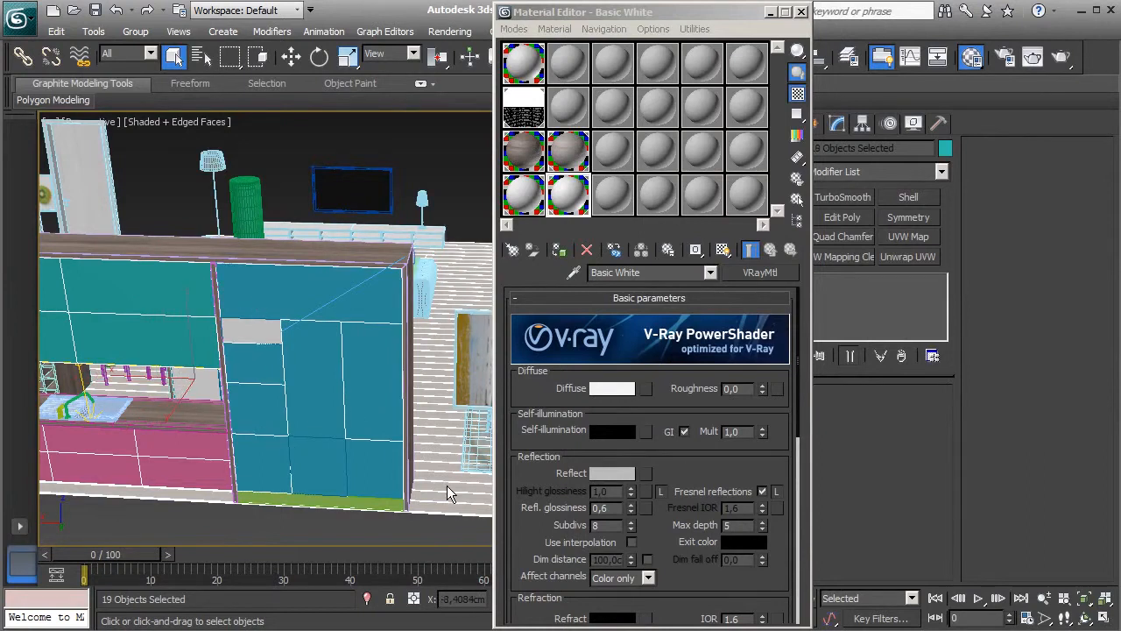
click(558, 250)
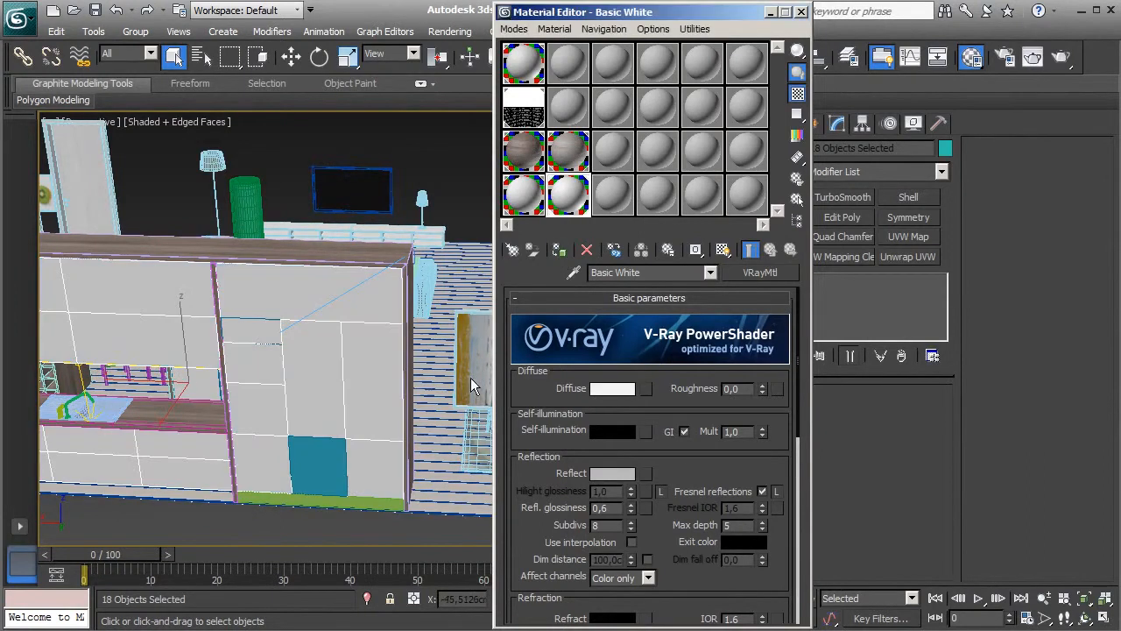
click(314, 464)
Step: Unhide all objects and hide the ceiling covering the rooms again
alt+middle_drag(372, 406, 193, 437)
right_click(315, 225)
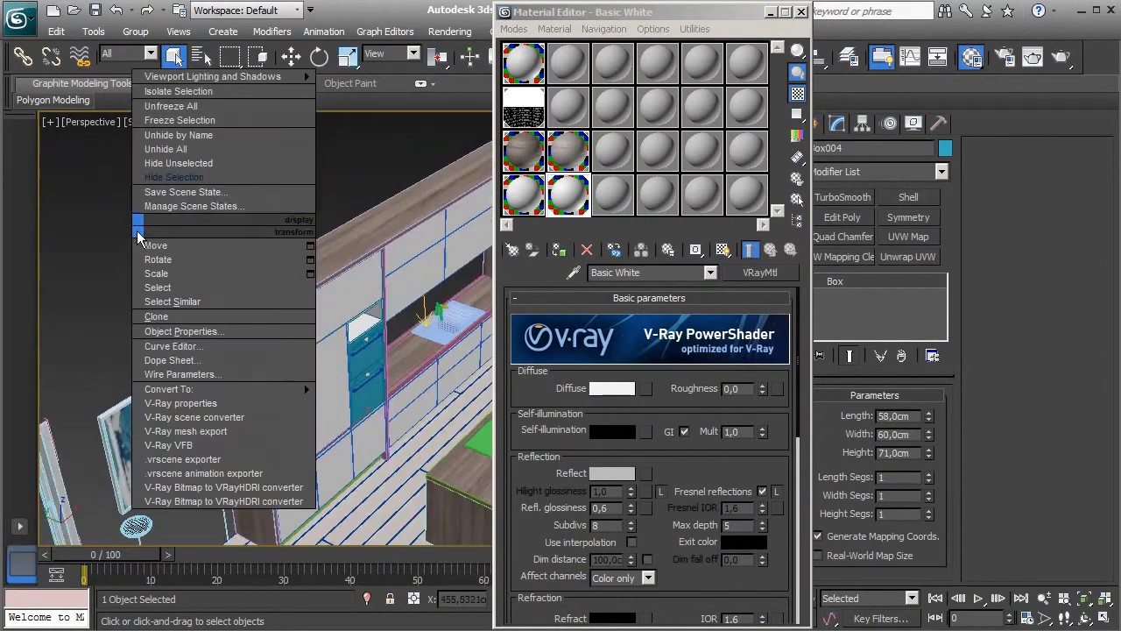
click(172, 150)
scroll(278, 353, down, 4)
click(344, 325)
right_click(360, 313)
click(378, 257)
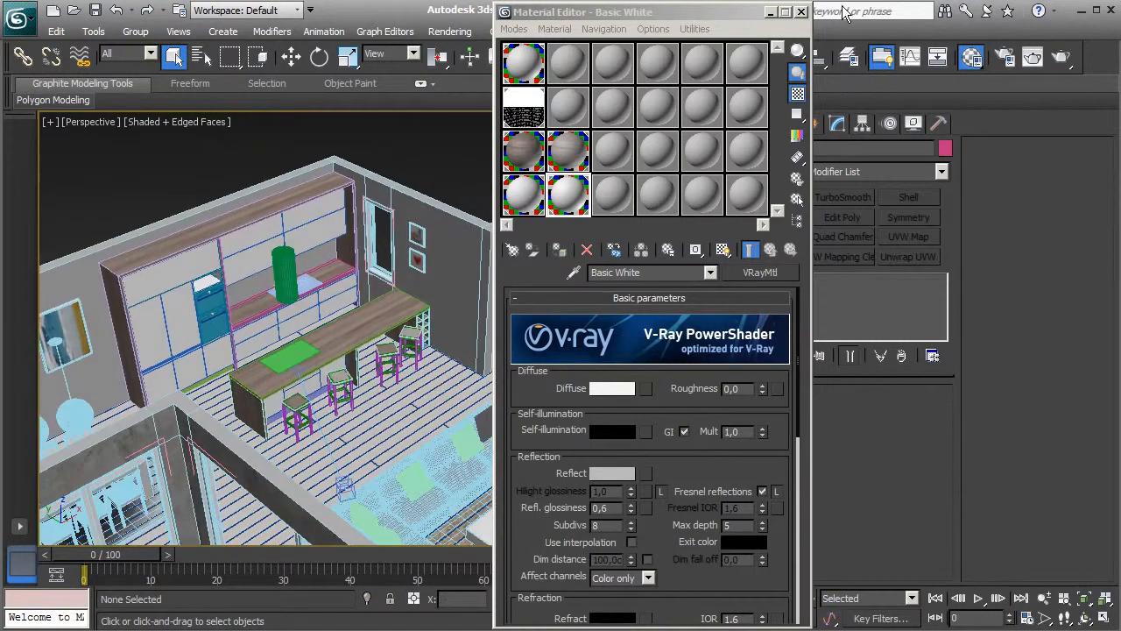
Step: Sample the Walls material from the room's wall into the empty second-row material slot
click(802, 12)
alt+middle_drag(496, 310, 436, 403)
scroll(335, 336, up, 3)
key(m)
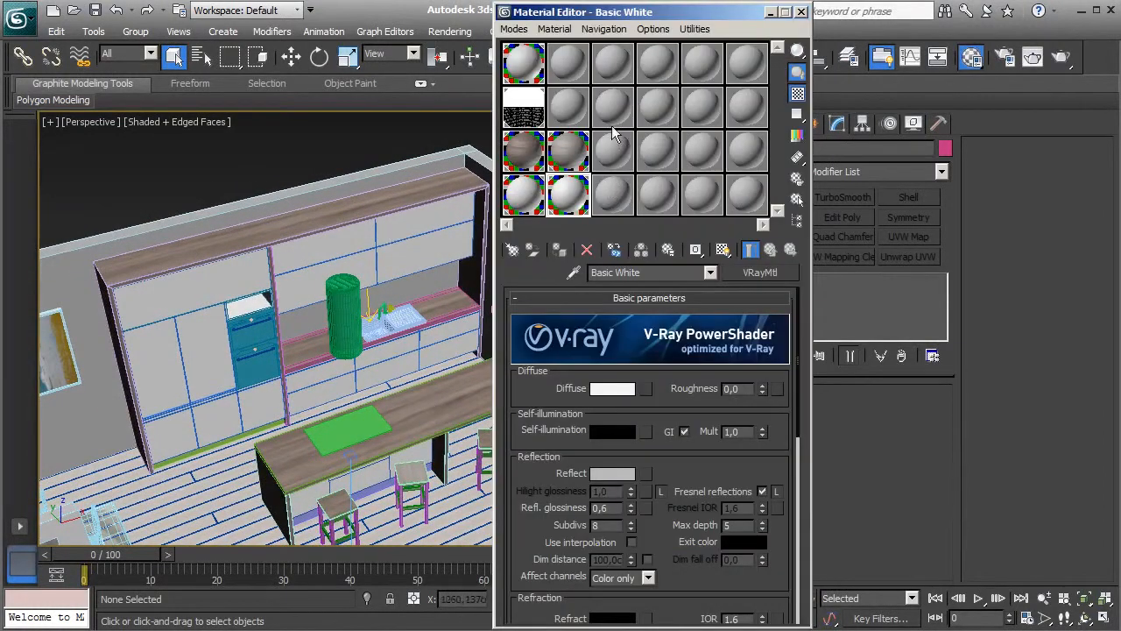
click(570, 107)
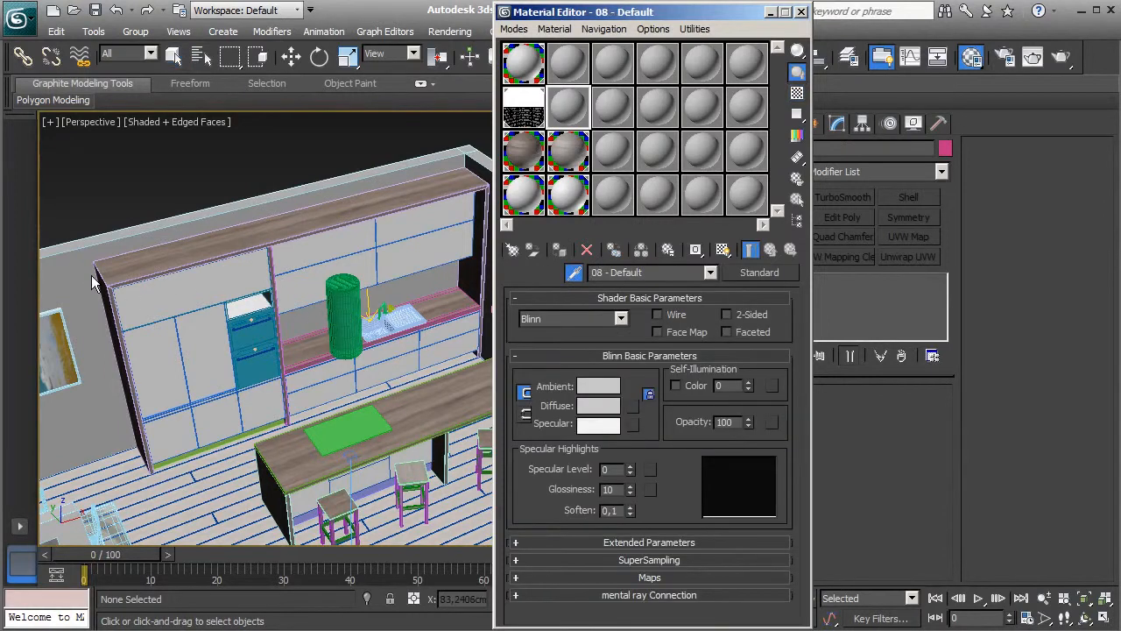
click(73, 256)
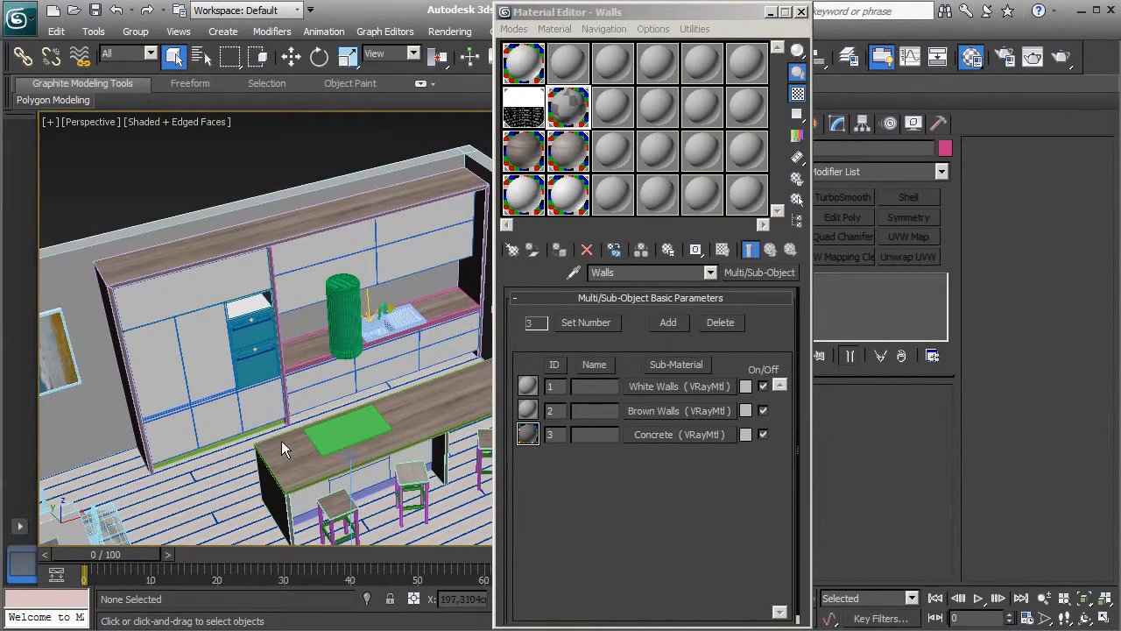
Step: Examine the concrete surfaces on the terrace and outer walls, and open the Concrete sub-material with an enlarged preview
middle_drag(281, 440, 308, 373)
scroll(308, 373, down, 3)
middle_drag(275, 463, 318, 365)
scroll(318, 364, down, 2)
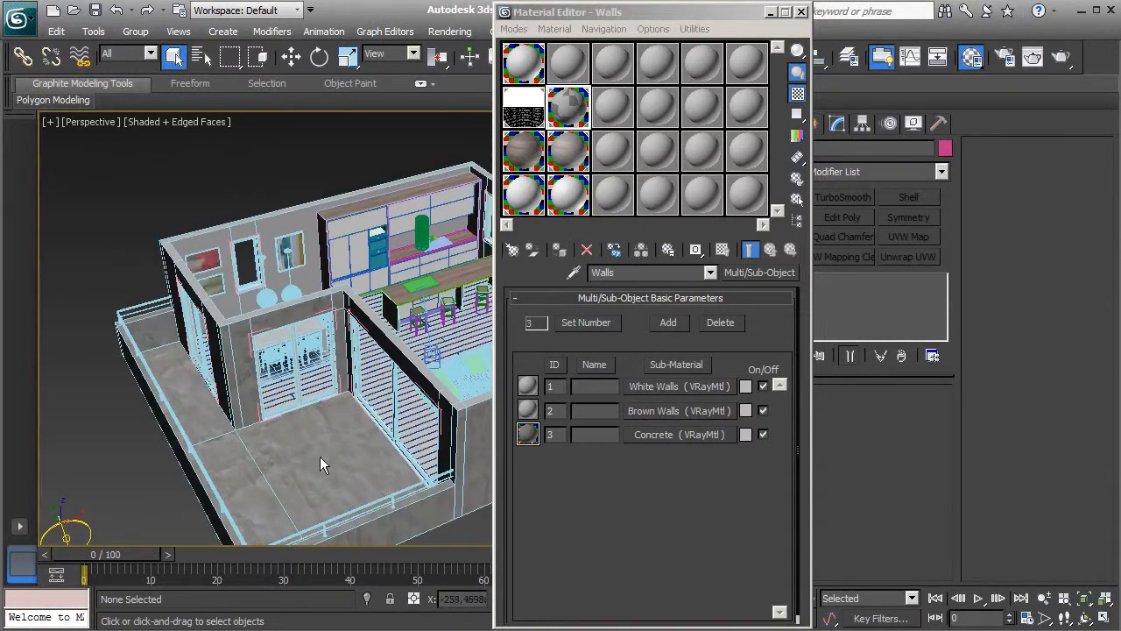
middle_drag(297, 465, 240, 436)
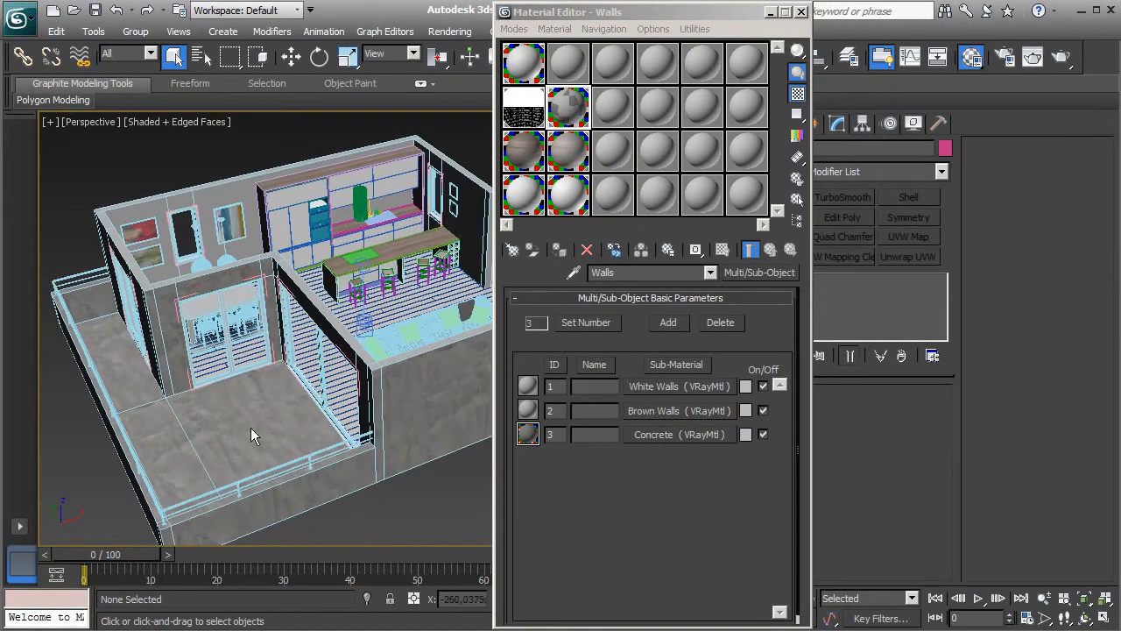
middle_drag(313, 524, 332, 454)
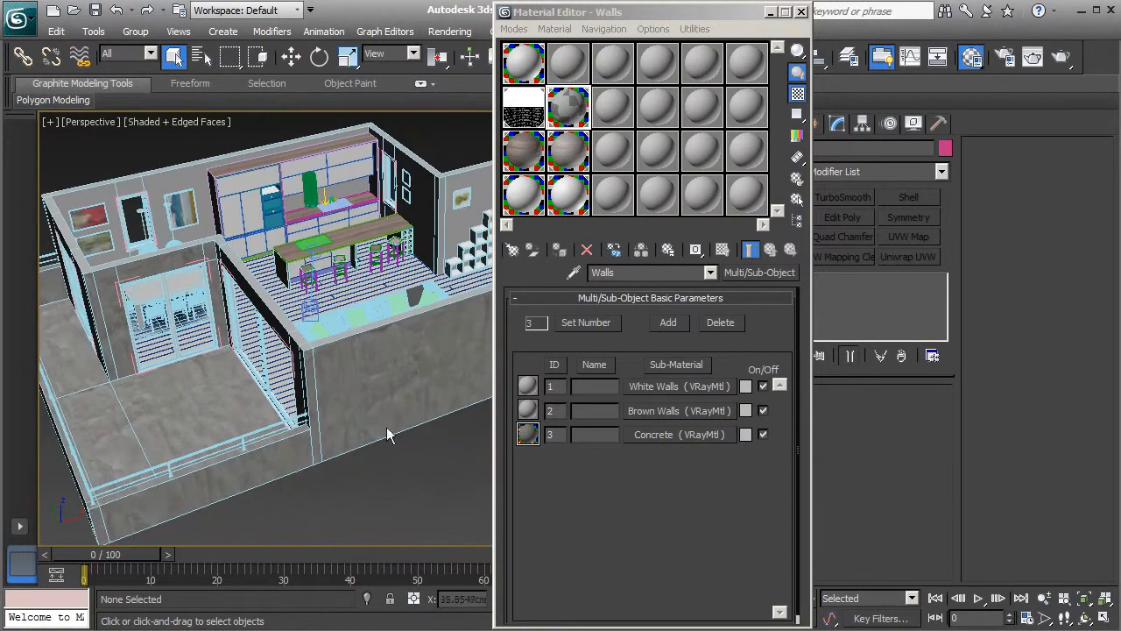
click(668, 435)
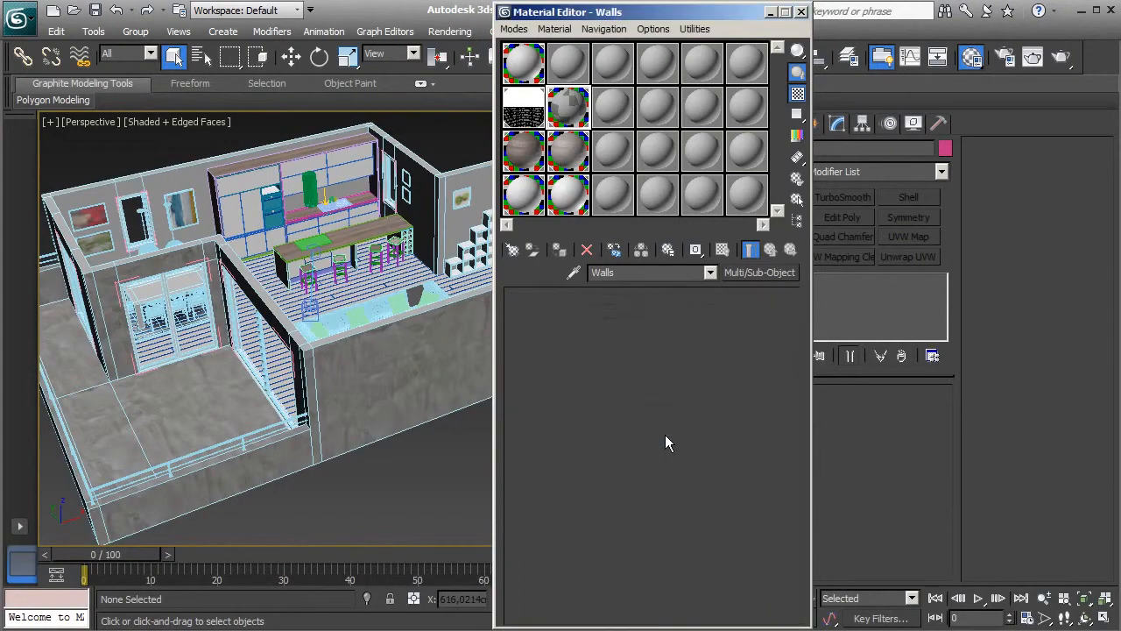
double_click(570, 110)
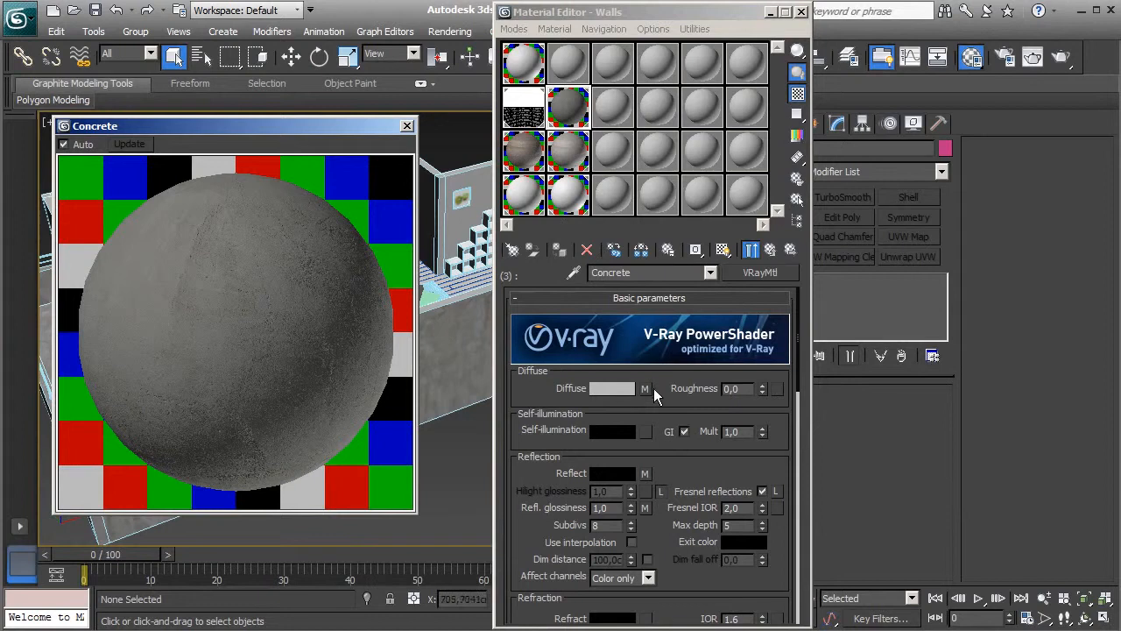
Step: Change the mix amount in the Mix map on Concrete's diffuse channel and return to the Concrete material
click(645, 388)
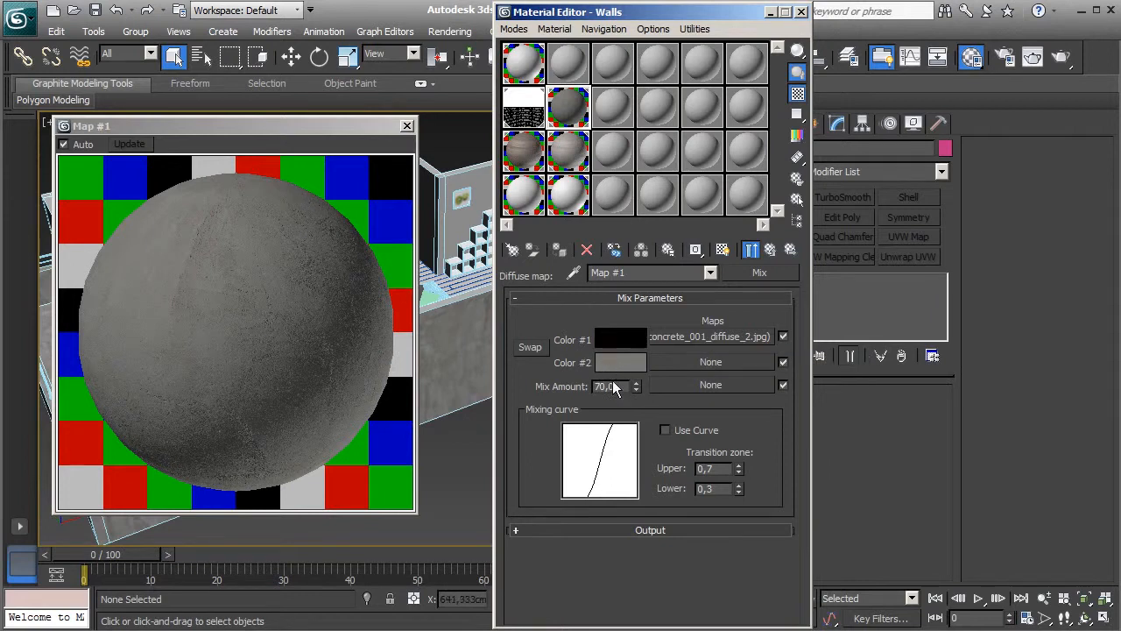
text(5)
click(770, 250)
Step: Open the Color Correction map in Concrete's reflect channel, preview the map by itself and examine its lightness settings
scroll(536, 545, down, 10)
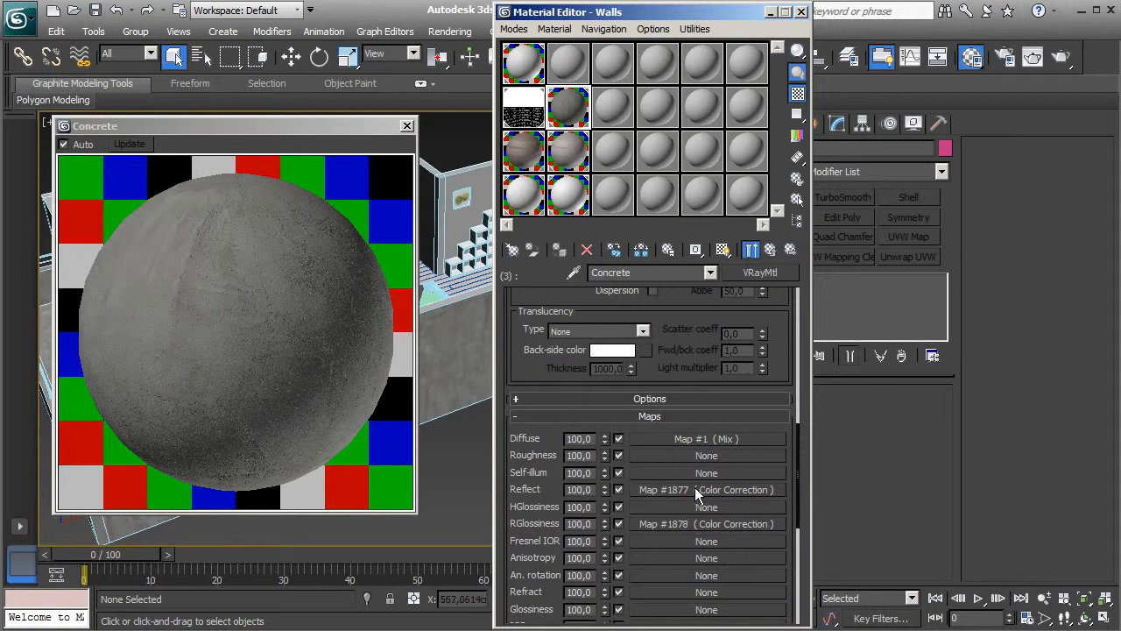
click(695, 489)
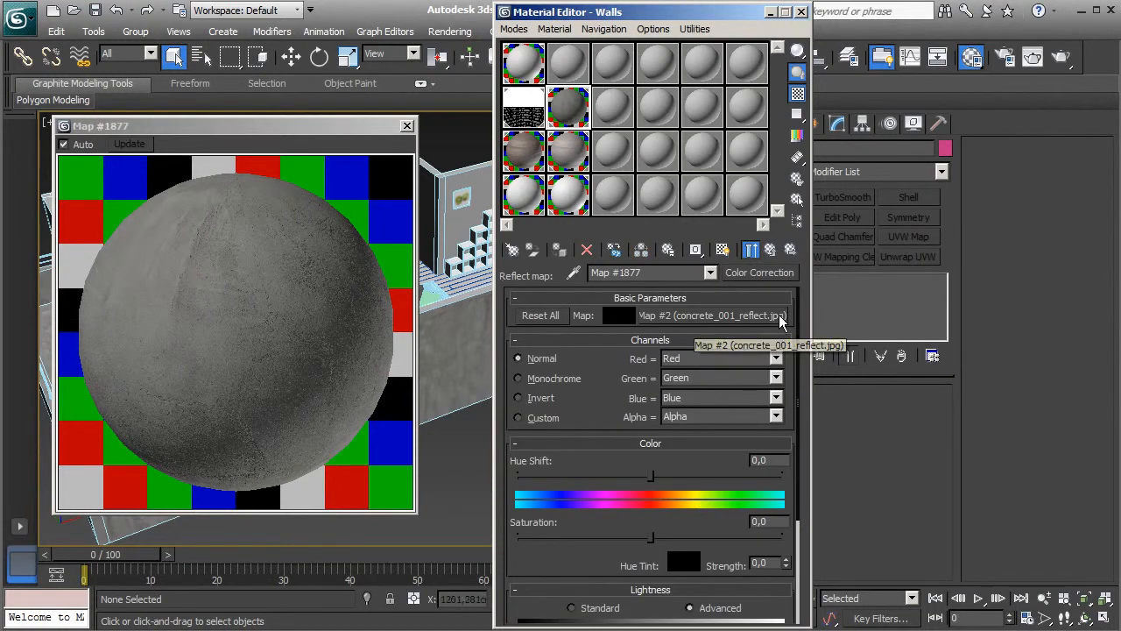
scroll(579, 378, down, 2)
scroll(580, 377, down, 2)
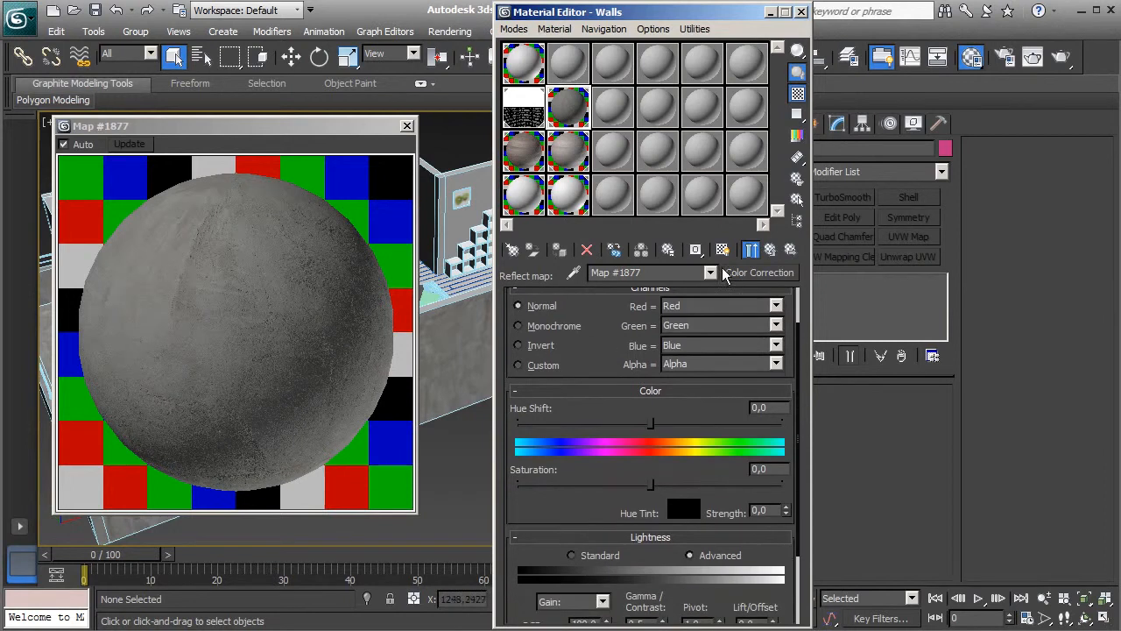
click(749, 252)
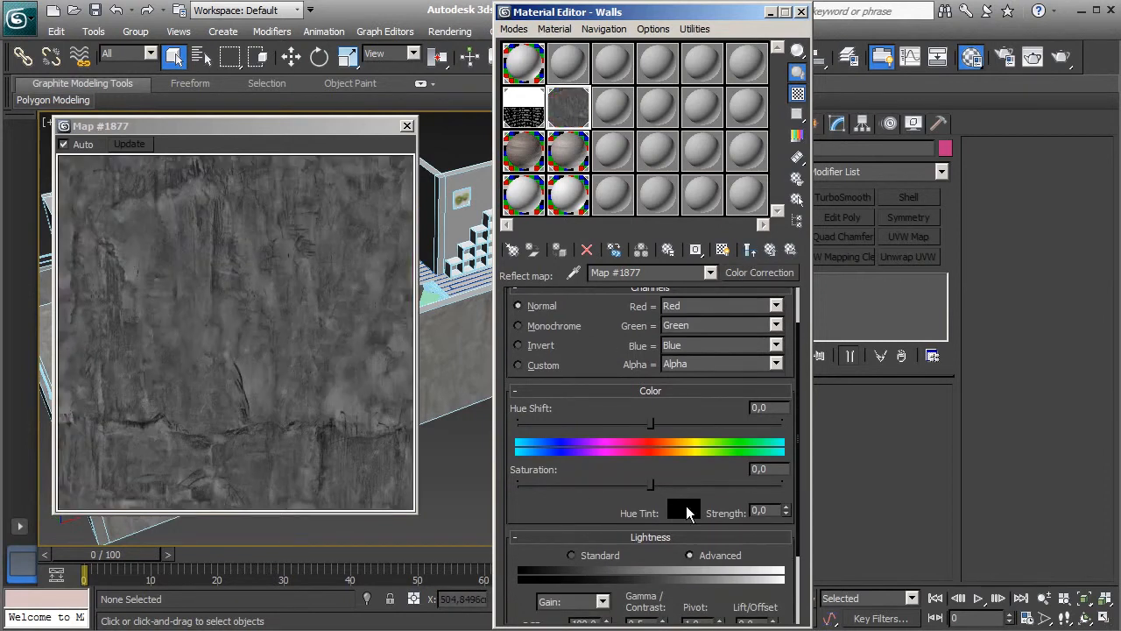
scroll(582, 442, down, 5)
scroll(583, 442, down, 1)
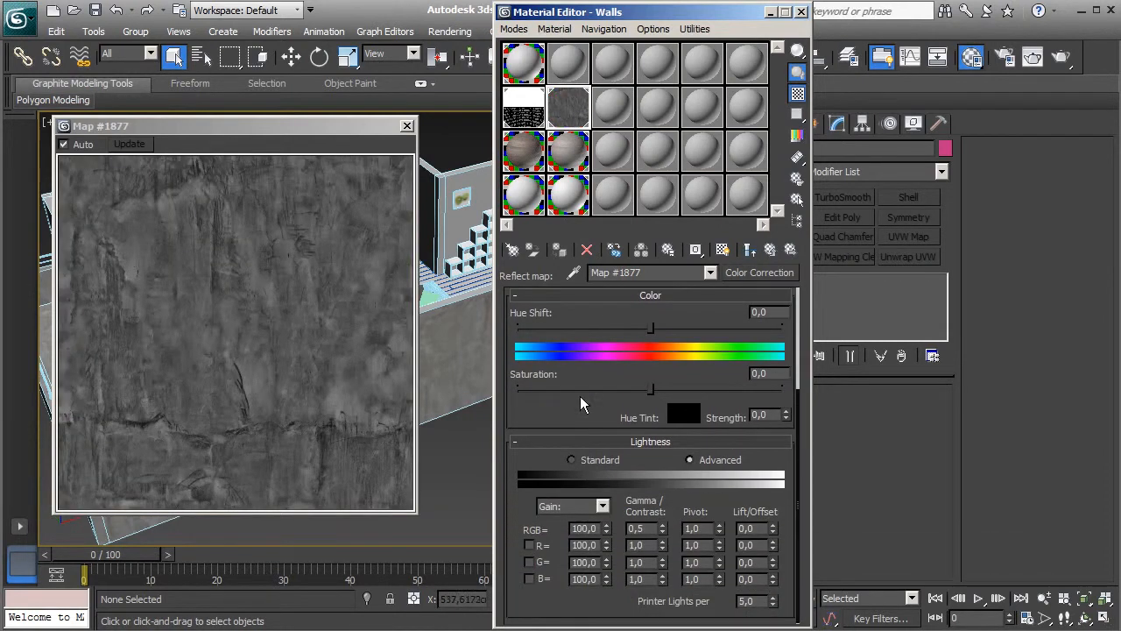
Step: Try an RGB gamma/contrast of 1,0 on the reflection map, restore 0,5 and go back to the Concrete material
click(648, 529)
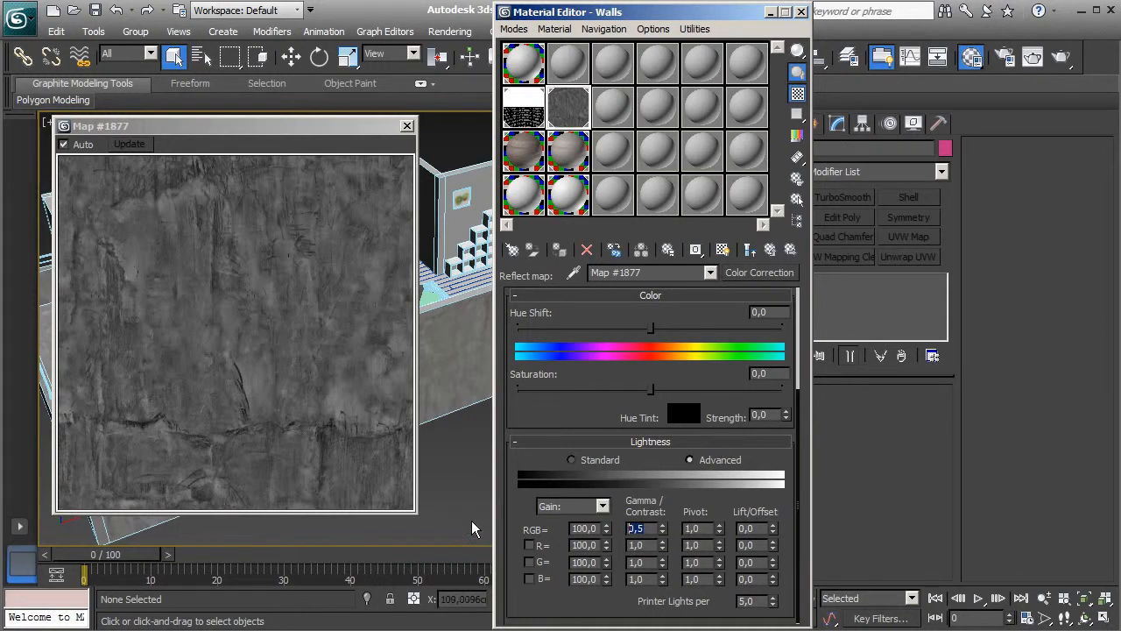
text(1)
key(Return)
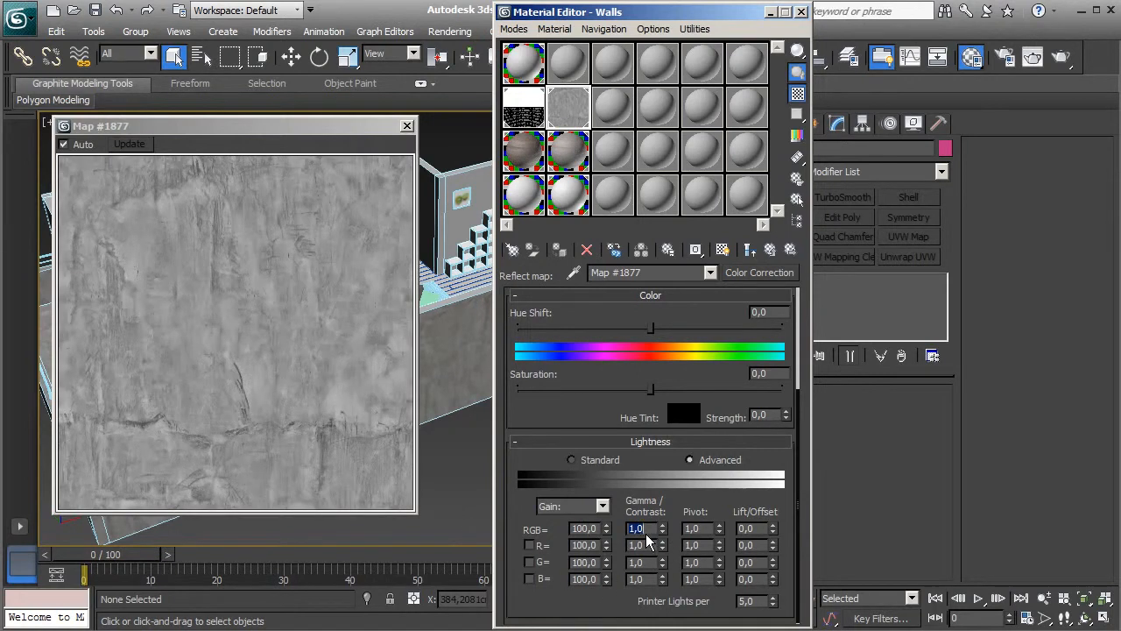
text(0,5)
key(Return)
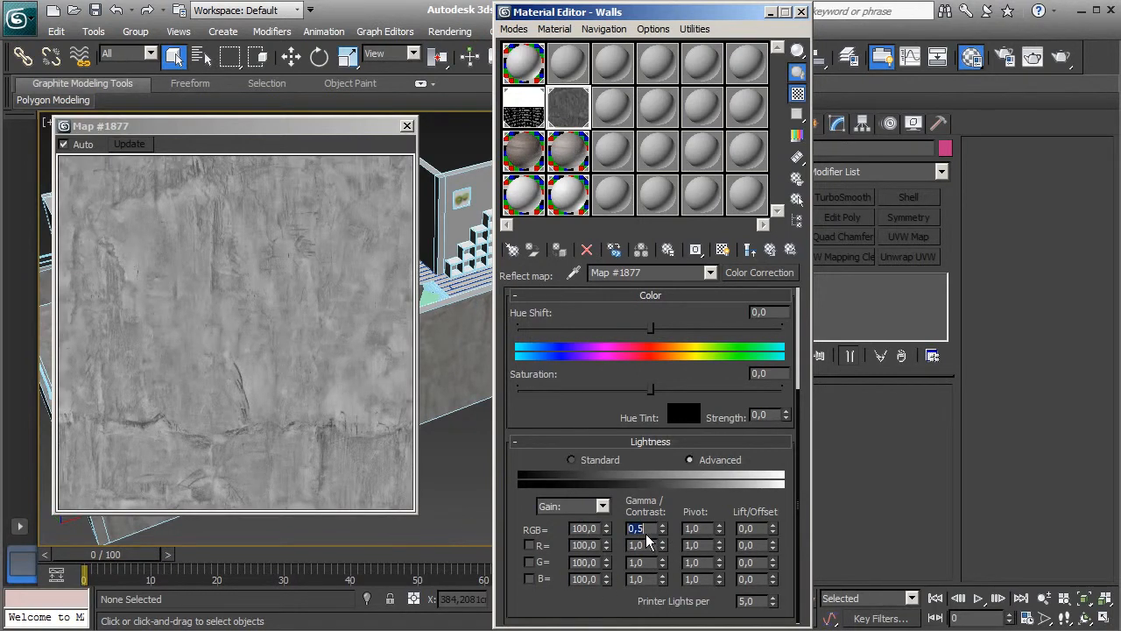
click(751, 250)
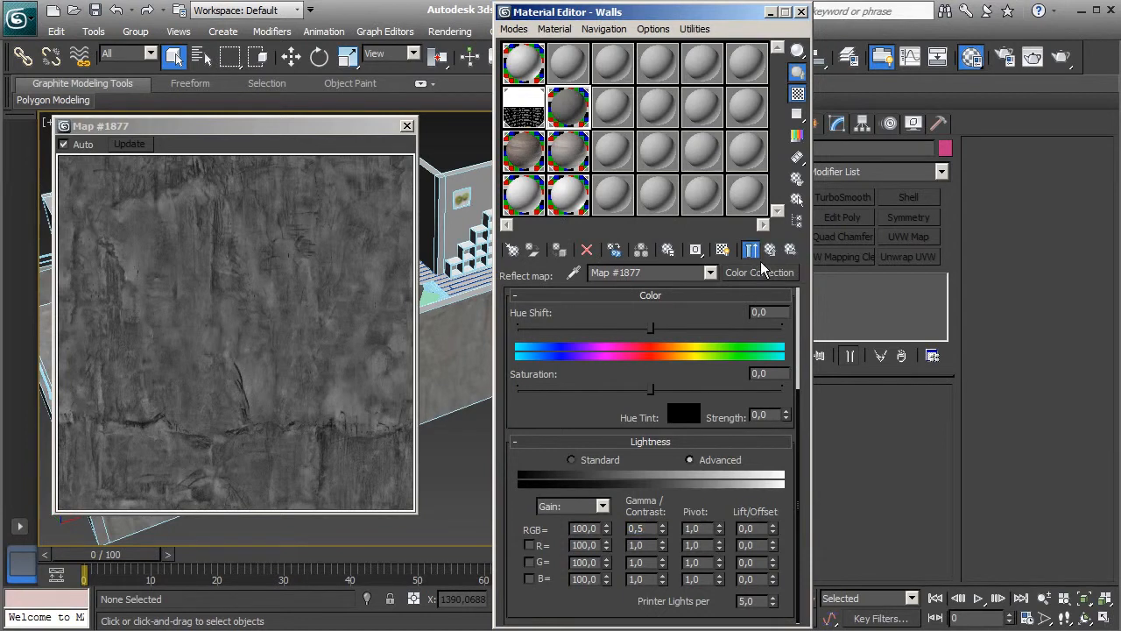
click(769, 250)
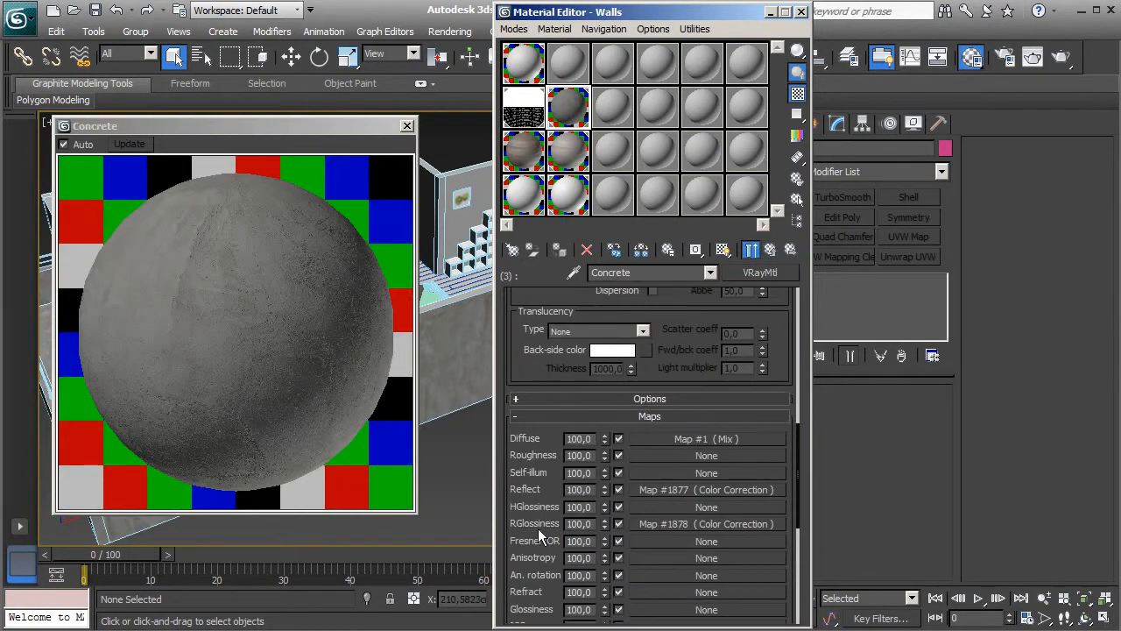
Step: Review Concrete's glossiness and bump maps, close the enlarged preview and return to the parent Walls material
scroll(551, 351, down, 5)
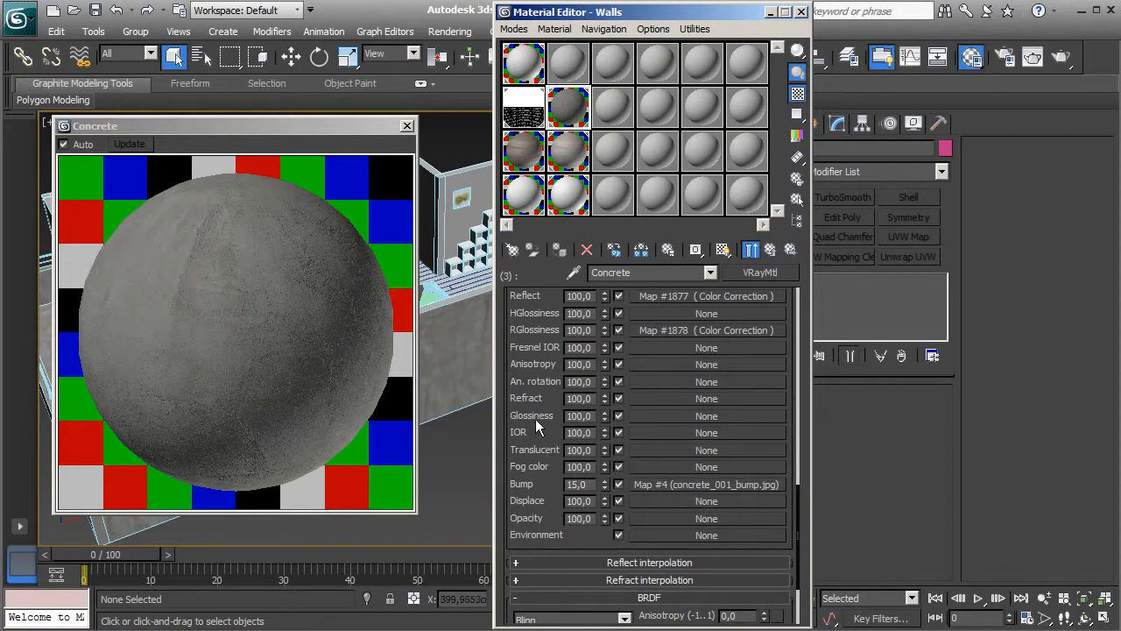
scroll(534, 385, down, 2)
scroll(530, 350, up, 8)
scroll(670, 412, up, 6)
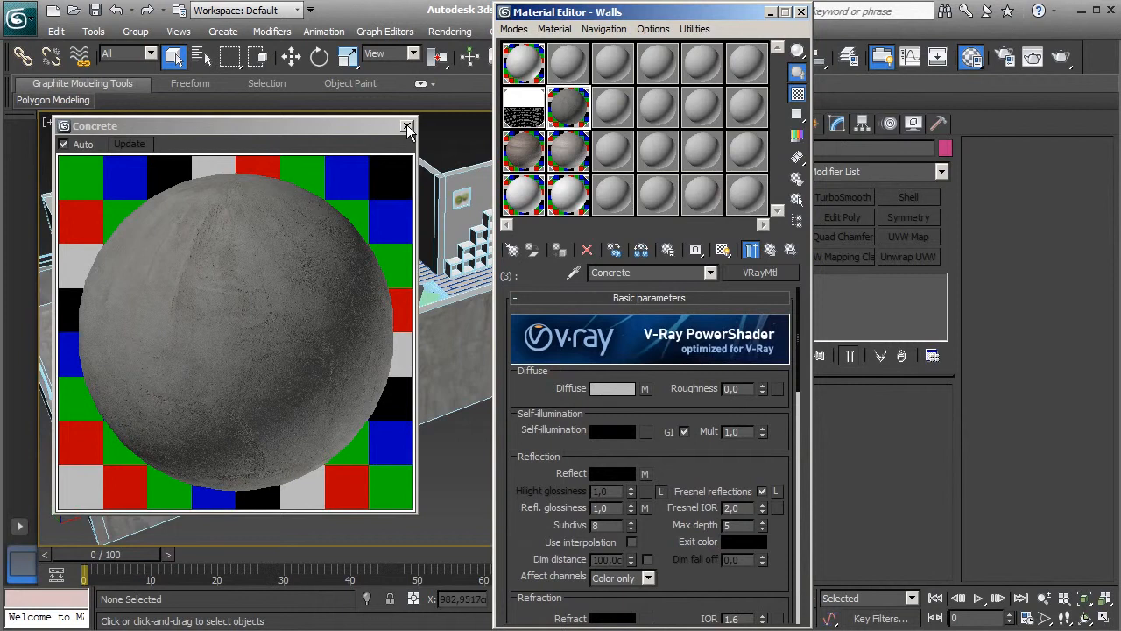
click(407, 129)
click(771, 250)
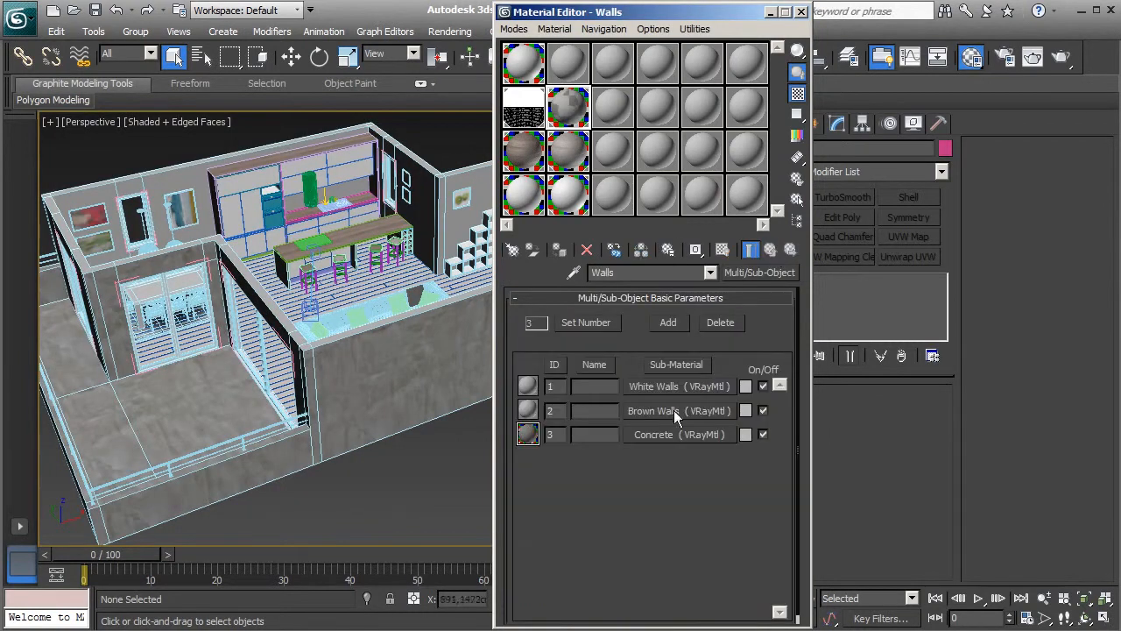
Step: Open the White Walls sub-material and set its diffuse color to a value of 230
alt+middle_drag(351, 294, 362, 418)
scroll(333, 403, up, 3)
click(648, 389)
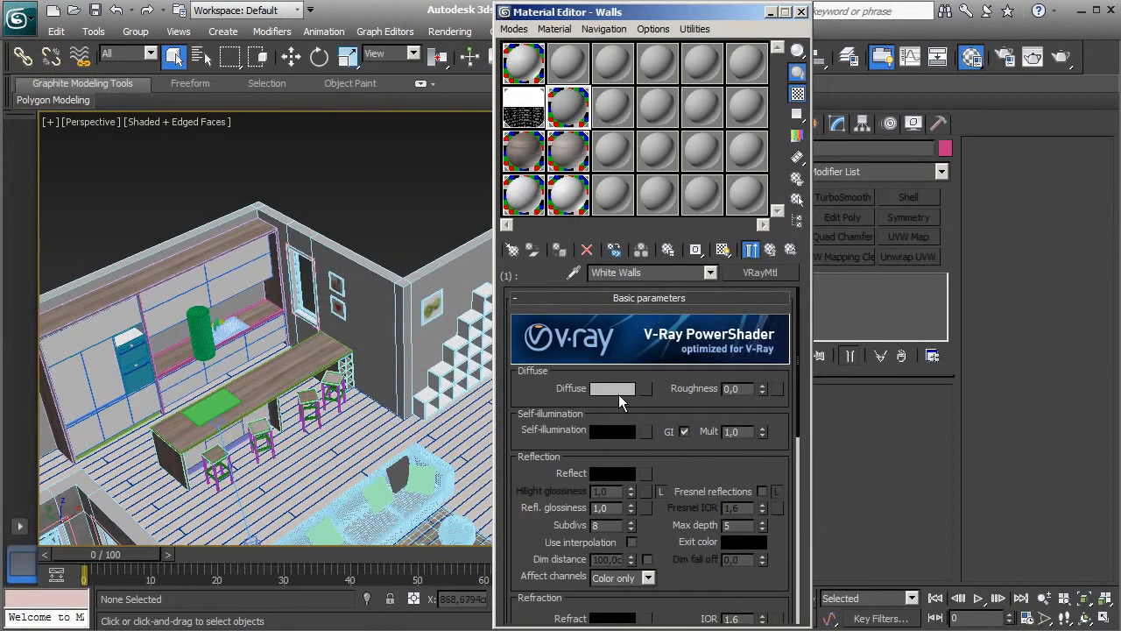
click(620, 390)
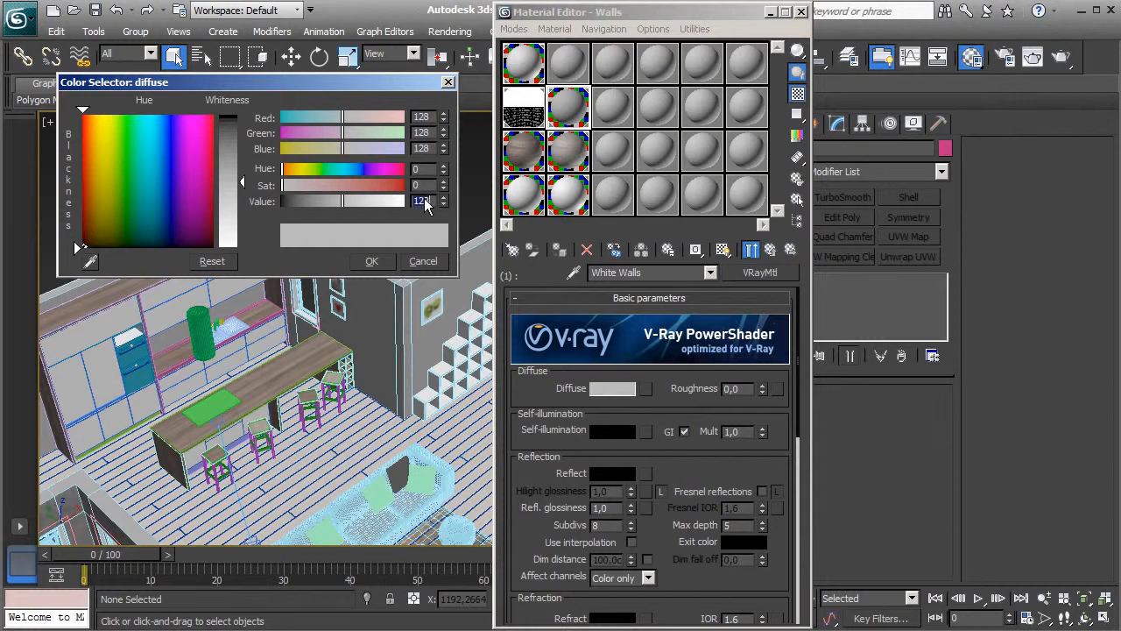
key(Return)
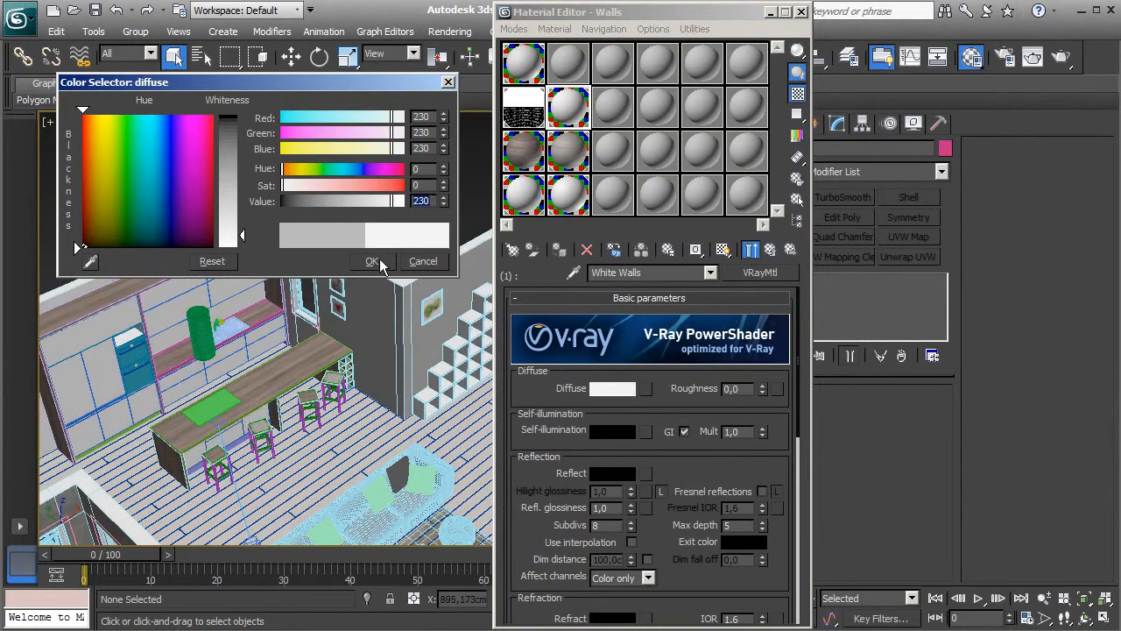
click(373, 262)
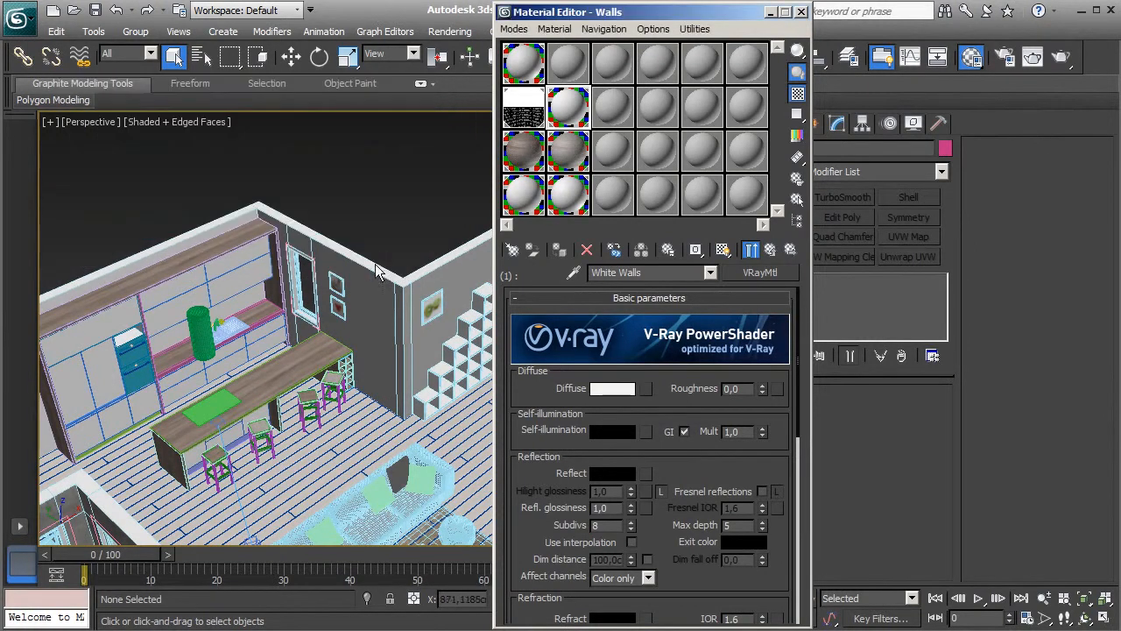
Step: Set White Walls' reflection color to a value of about 66, enlarge its sample preview and enable Fresnel reflections
click(602, 471)
drag(285, 206, 311, 200)
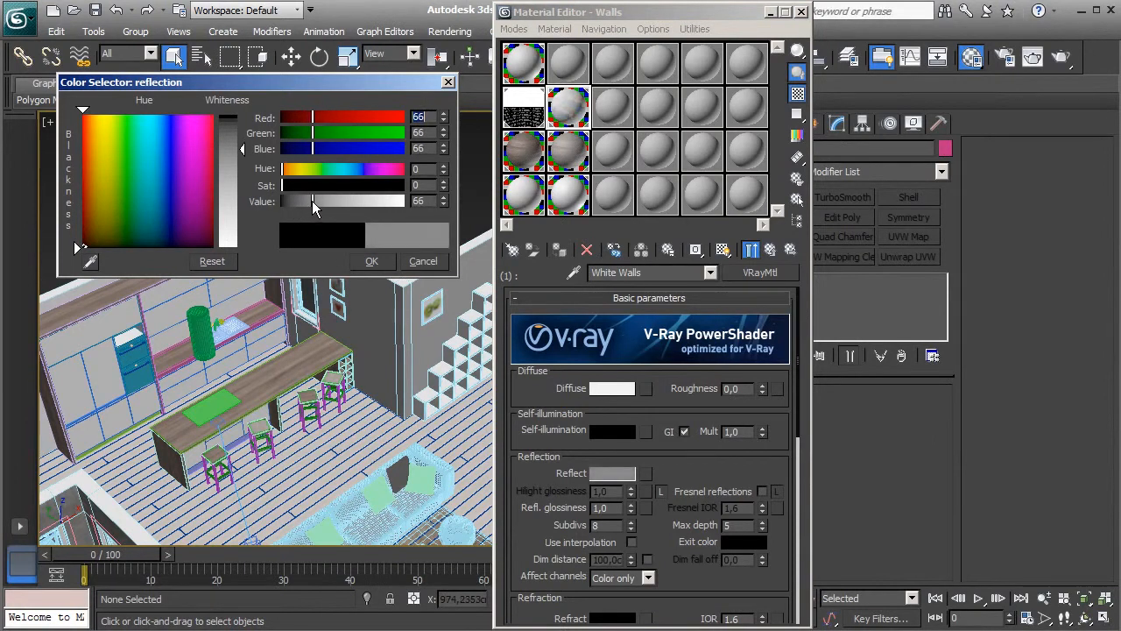
click(372, 263)
double_click(565, 127)
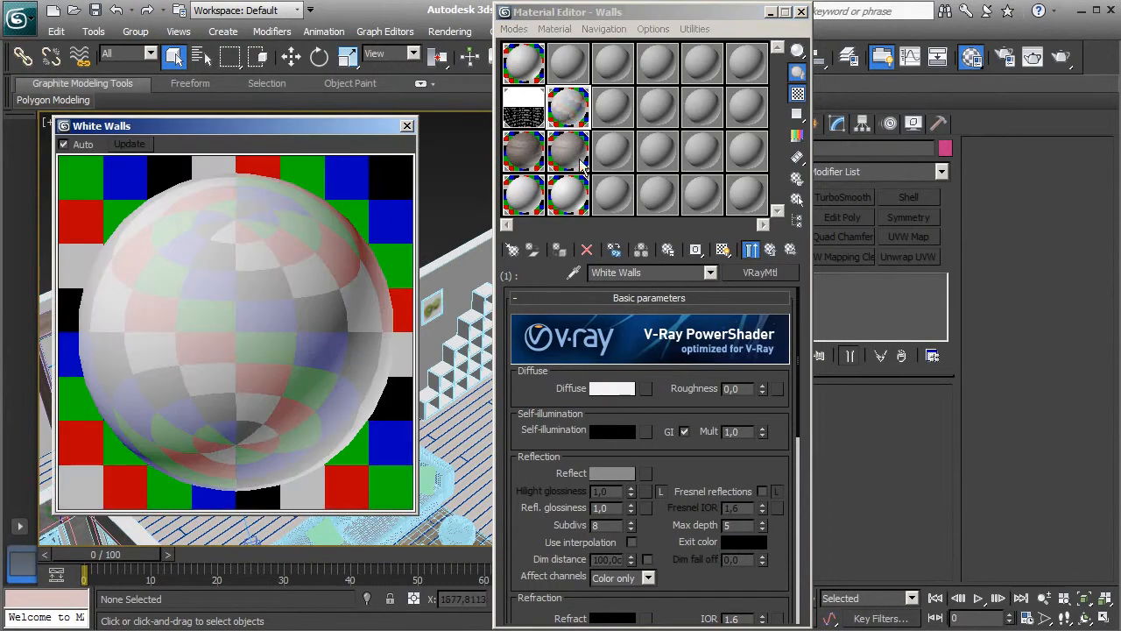
click(761, 492)
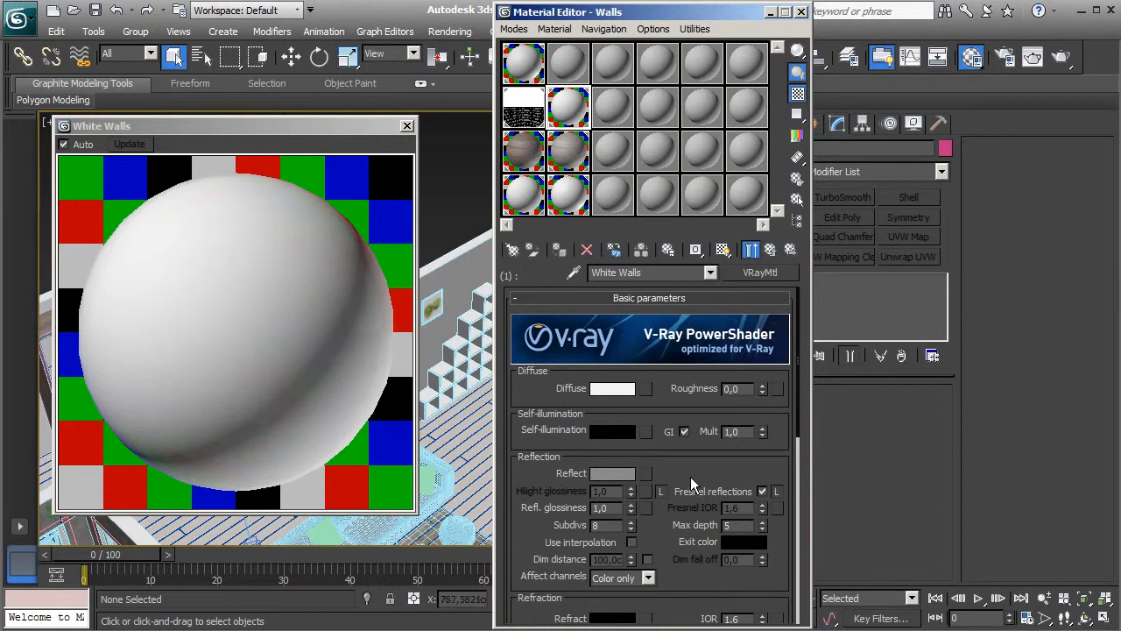
Step: Try a Noise map in the bump channel of White Walls
drag(680, 469, 674, 394)
drag(675, 548, 670, 327)
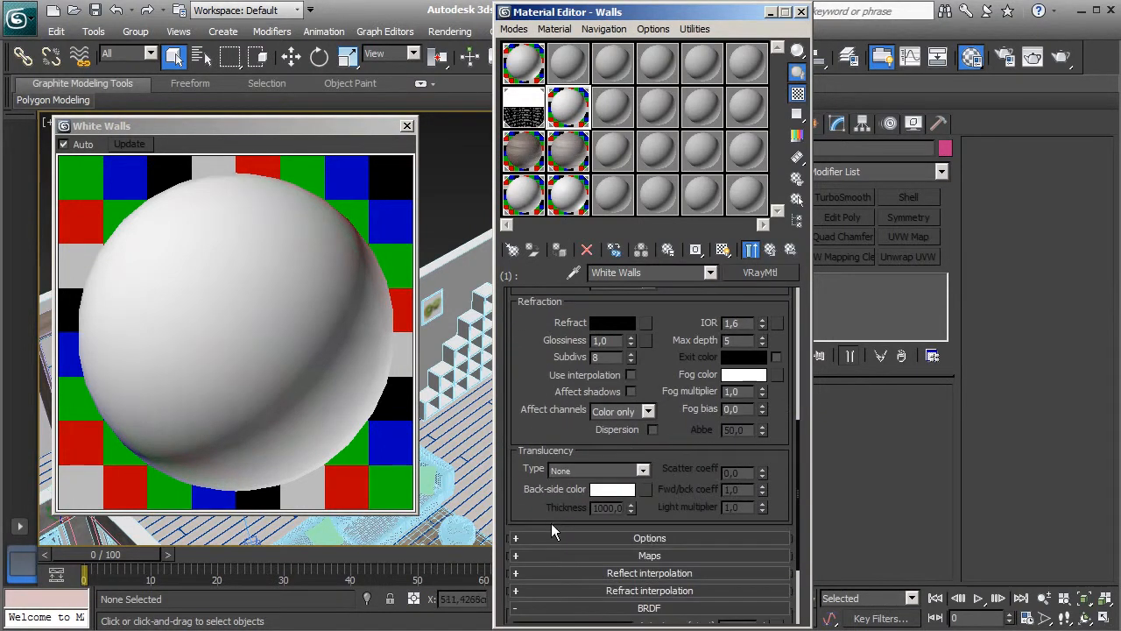
drag(550, 501, 560, 405)
click(636, 460)
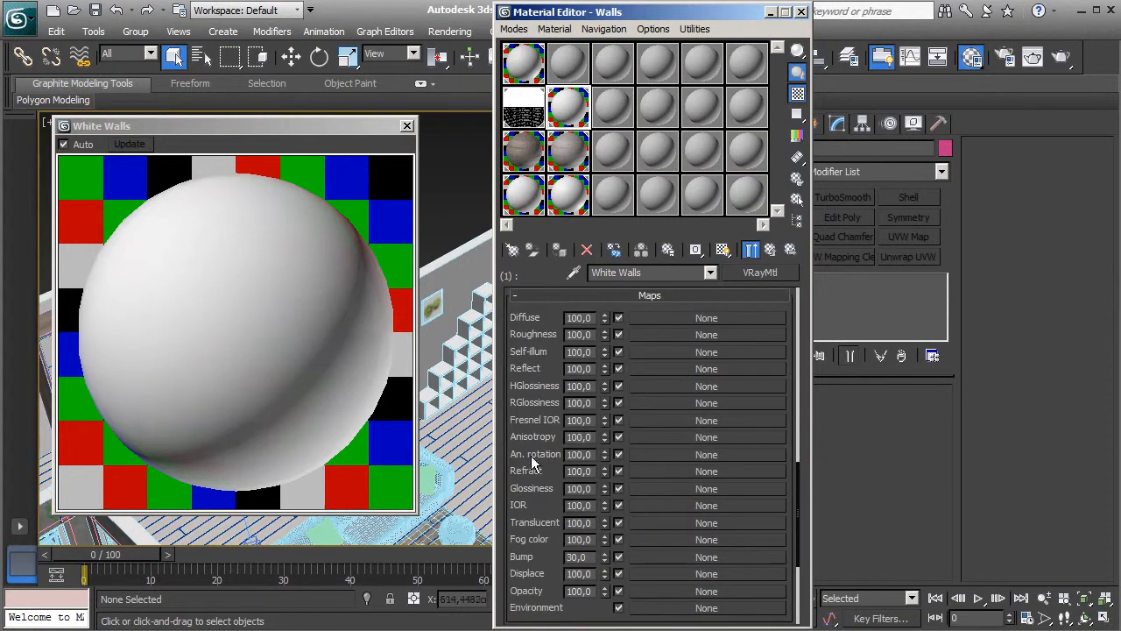
drag(532, 511, 543, 466)
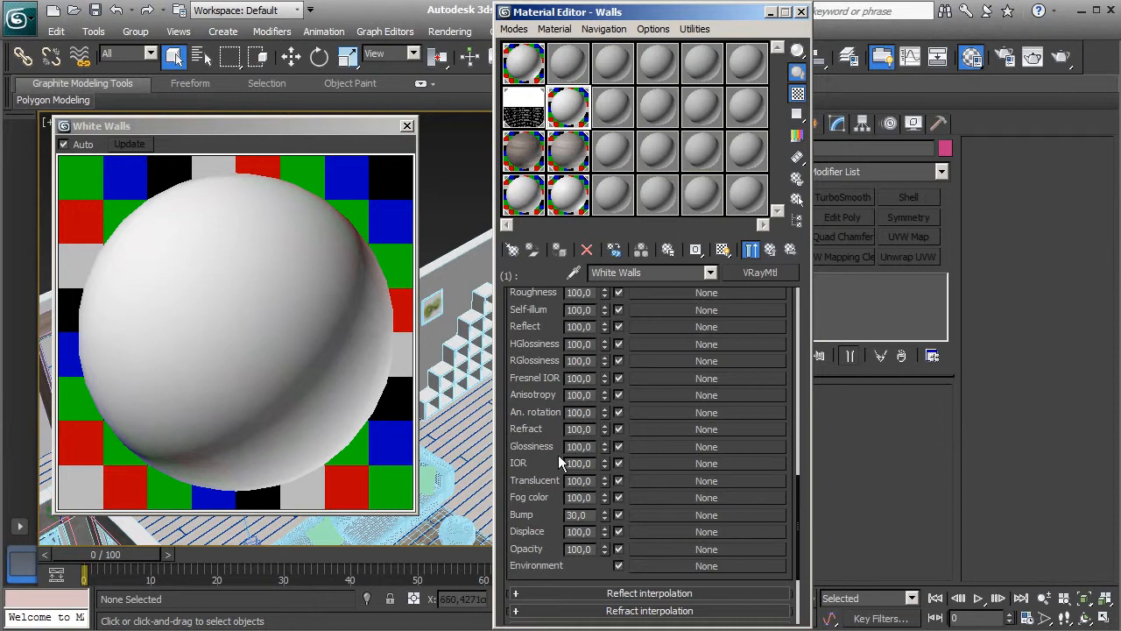
click(687, 515)
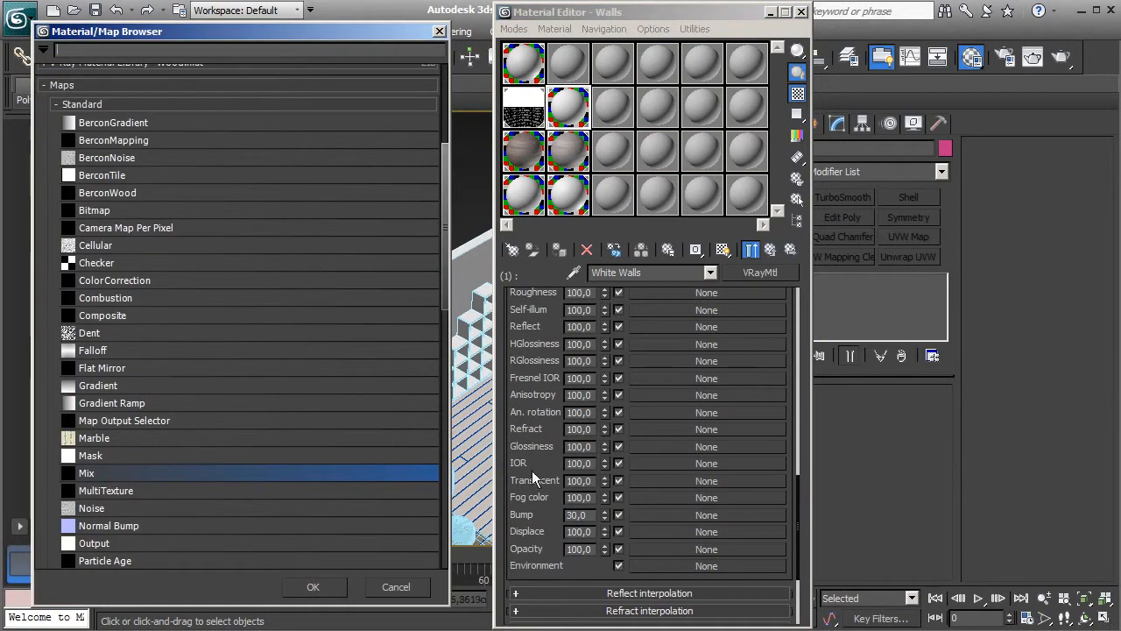
double_click(91, 508)
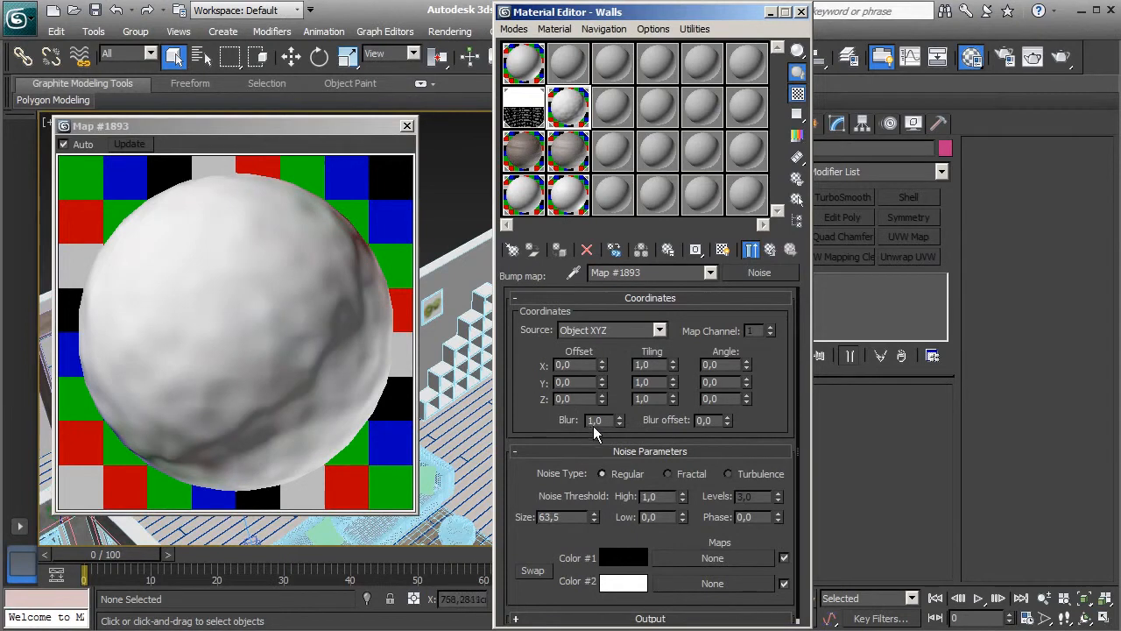
Step: Set the bump Noise size to 4,0 and return to the White Walls material
click(566, 517)
text(4)
key(Return)
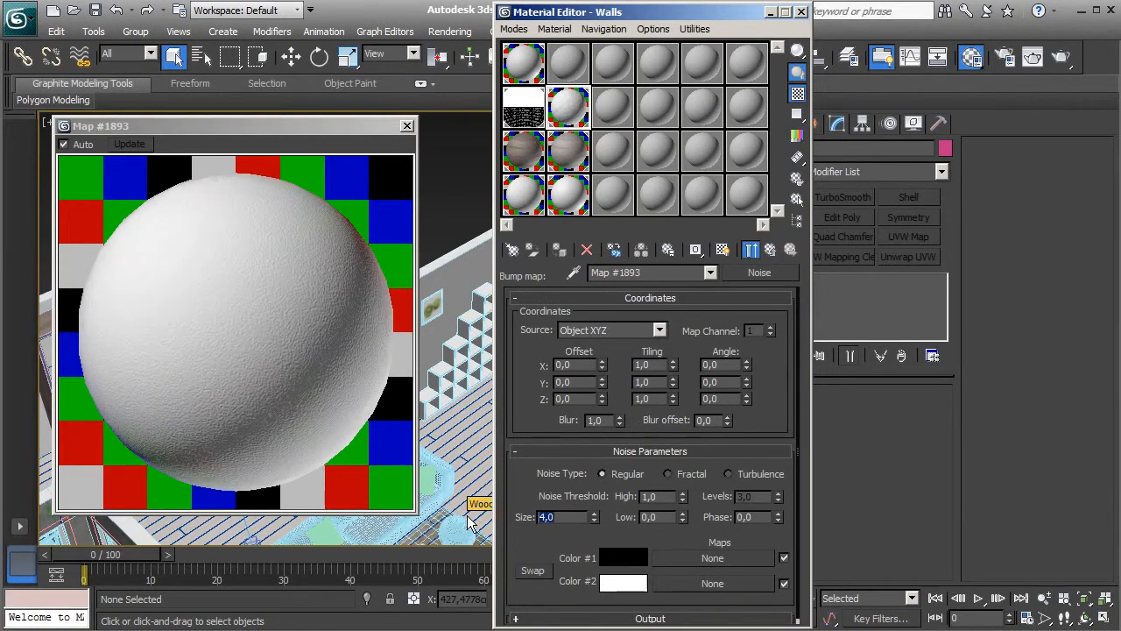
click(325, 371)
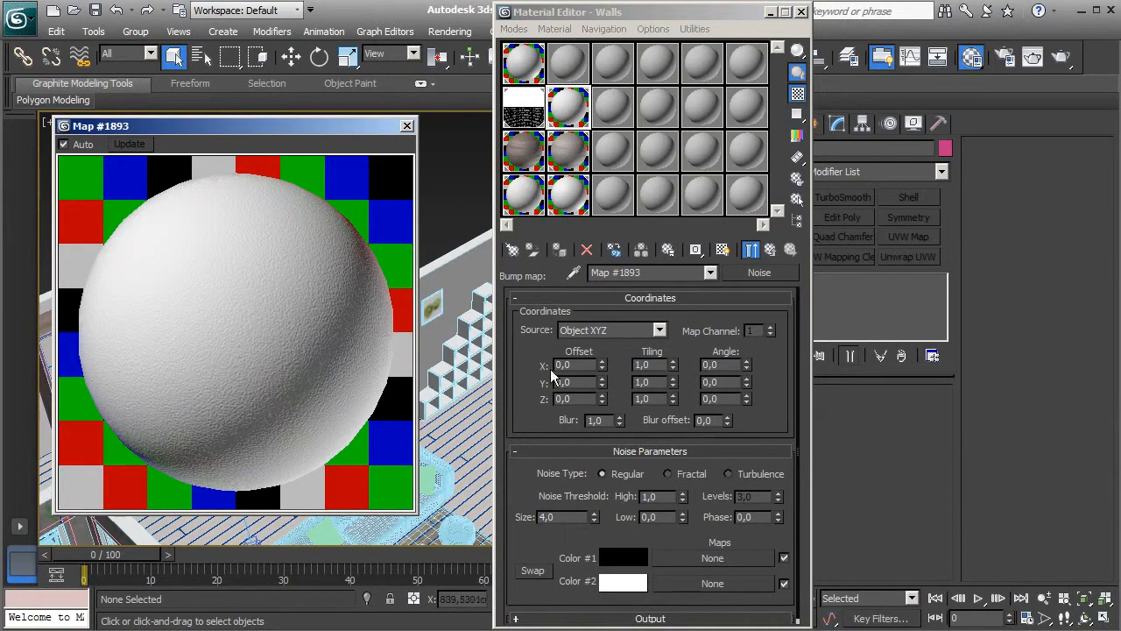
click(771, 250)
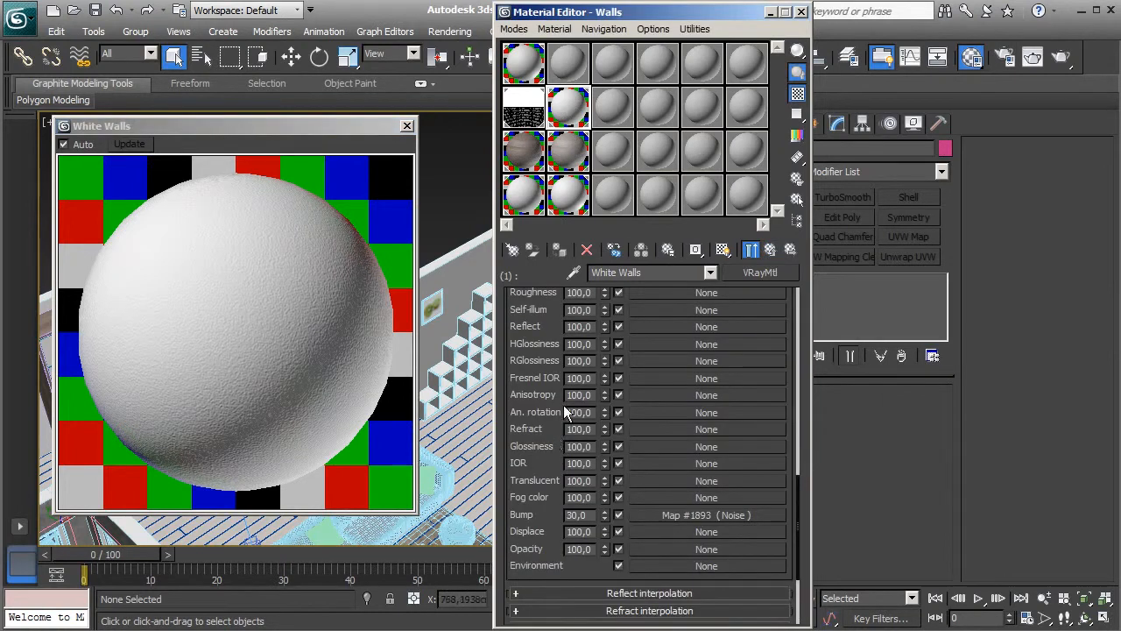
Step: Copy the Noise map from White Walls' bump channel and clear it from that channel
right_click(679, 516)
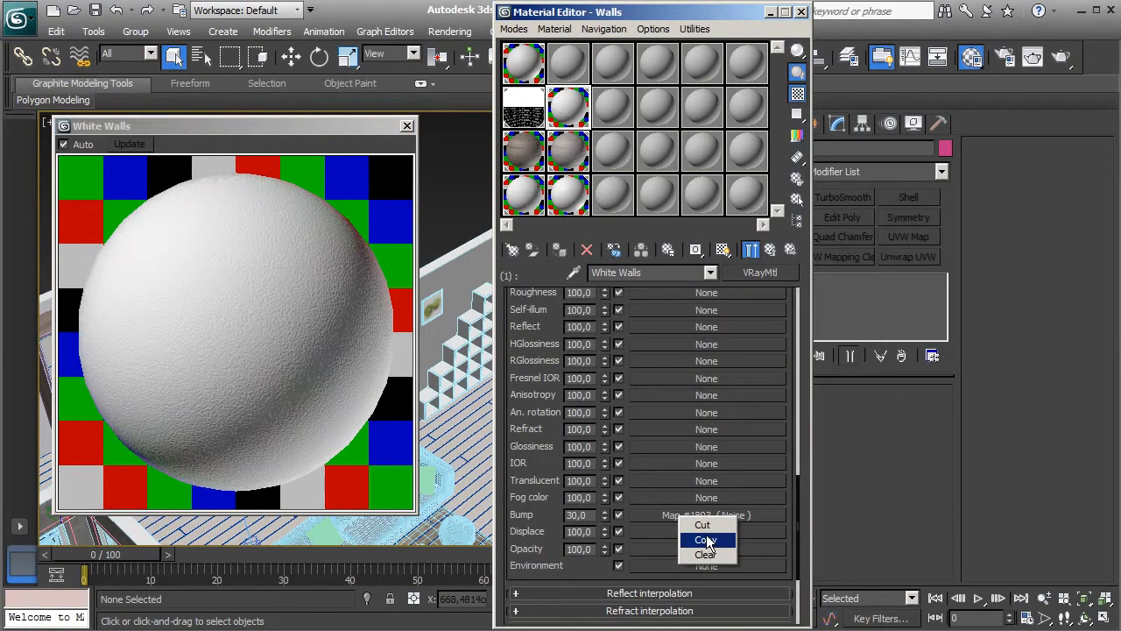
click(706, 540)
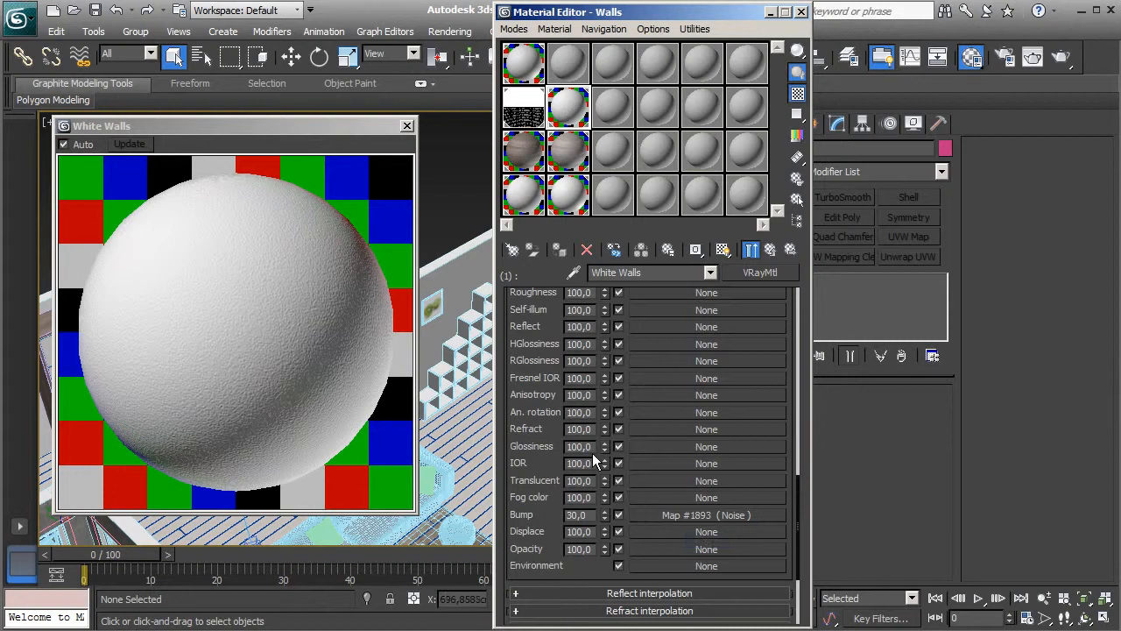
right_click(666, 515)
click(677, 566)
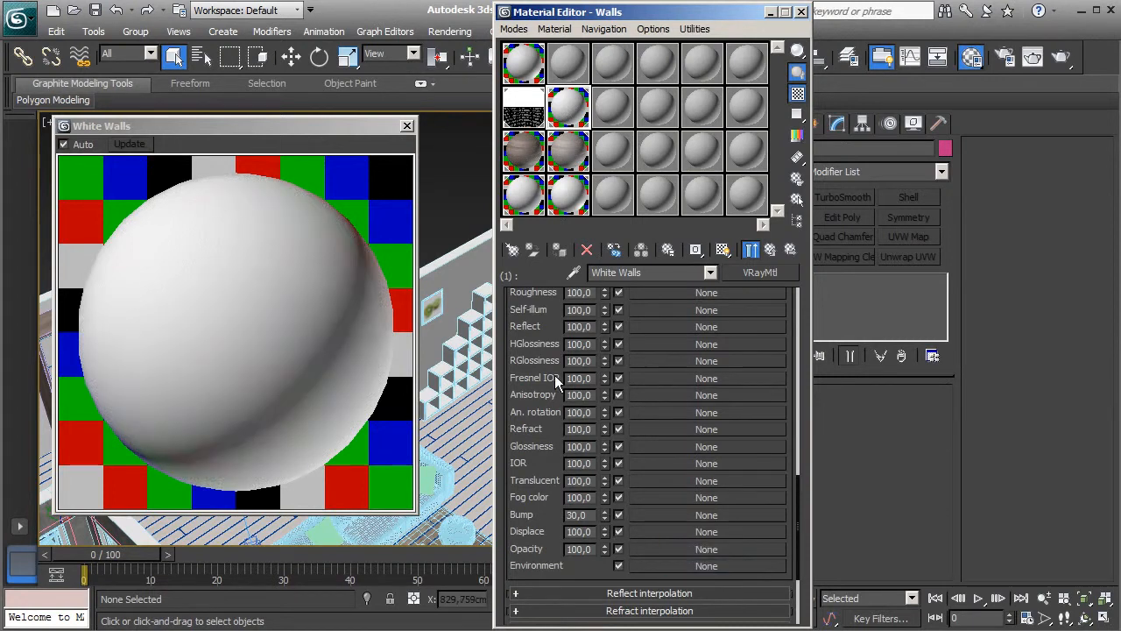
Step: Return from White Walls to the parent Walls material and close the enlarged sample preview
scroll(554, 375, up, 10)
scroll(678, 422, up, 5)
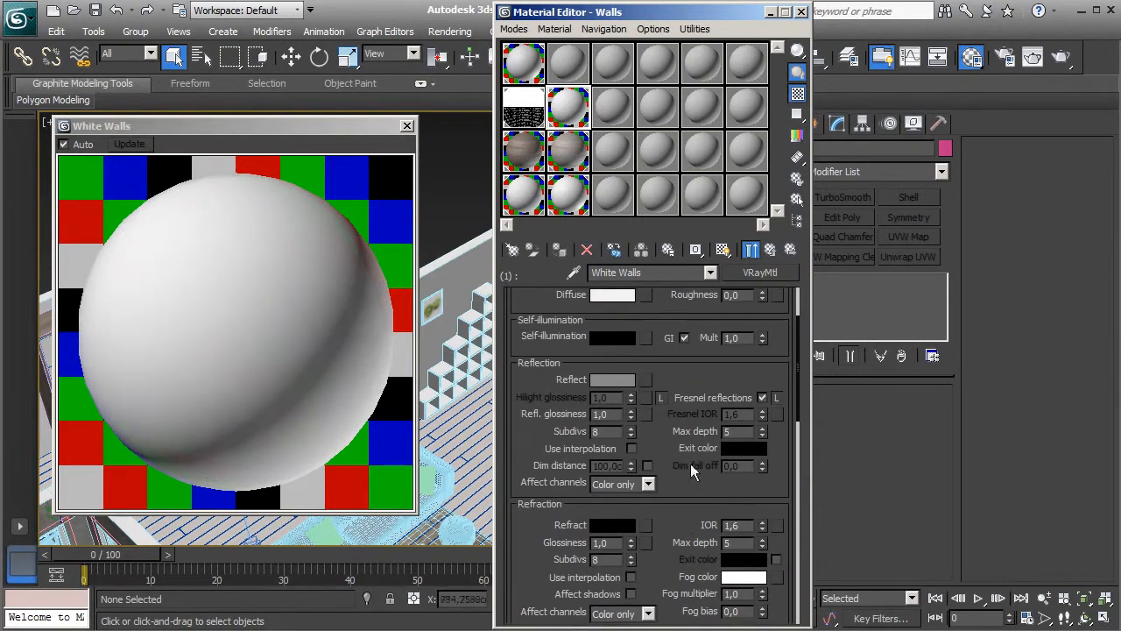
scroll(684, 515, up, 3)
click(770, 250)
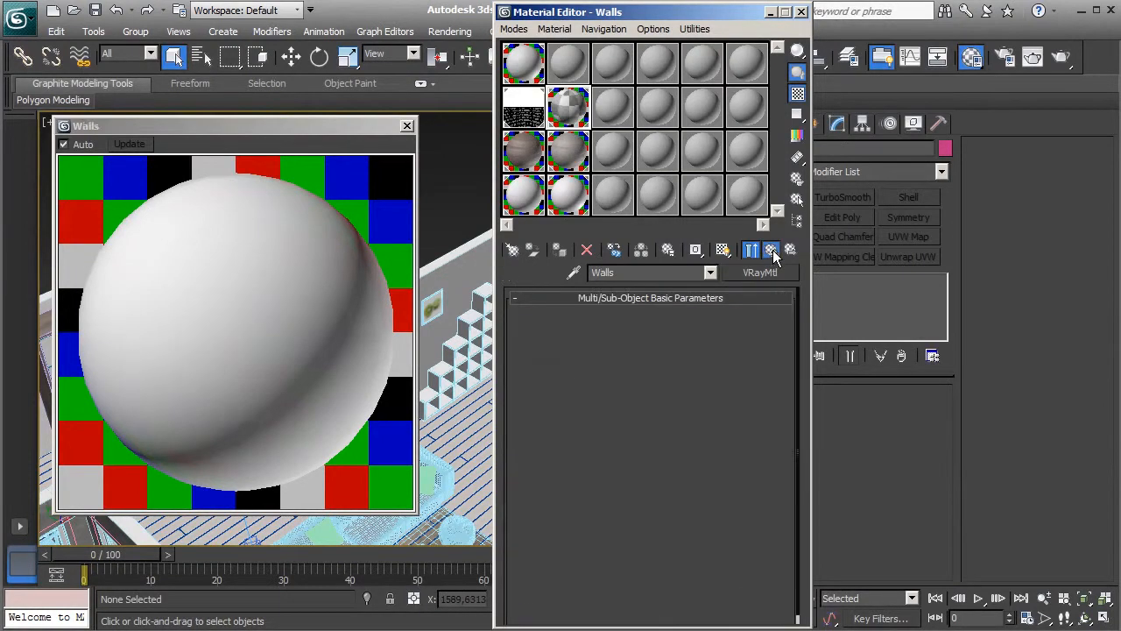
click(407, 126)
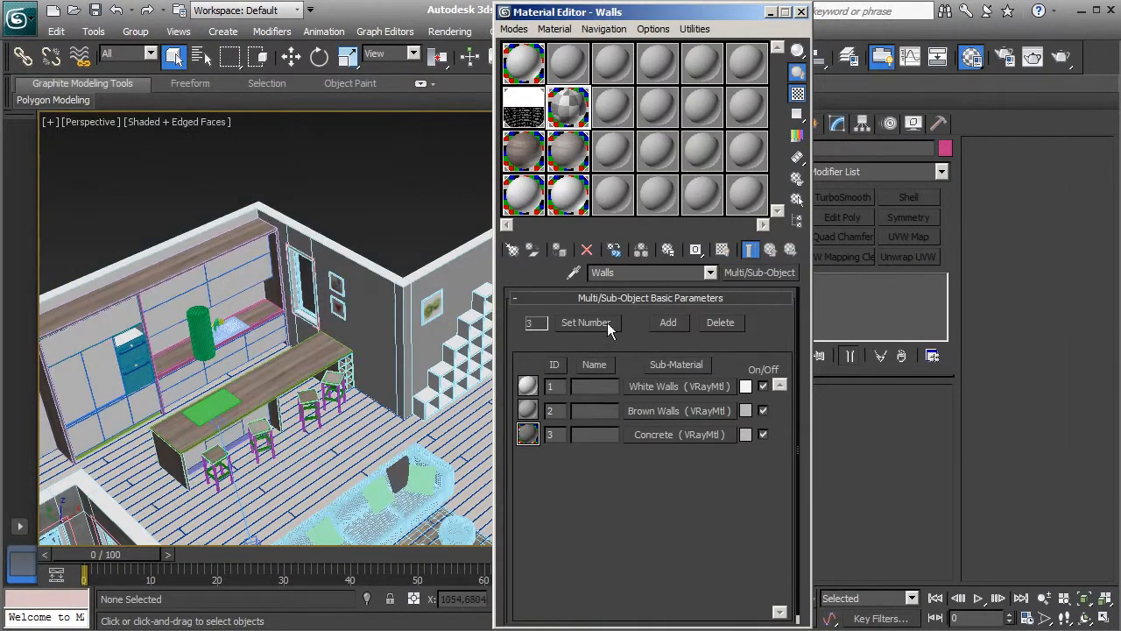
Step: Open the Brown Walls sub-material and set its diffuse color to hue 11, saturation 58 and value 64
click(666, 410)
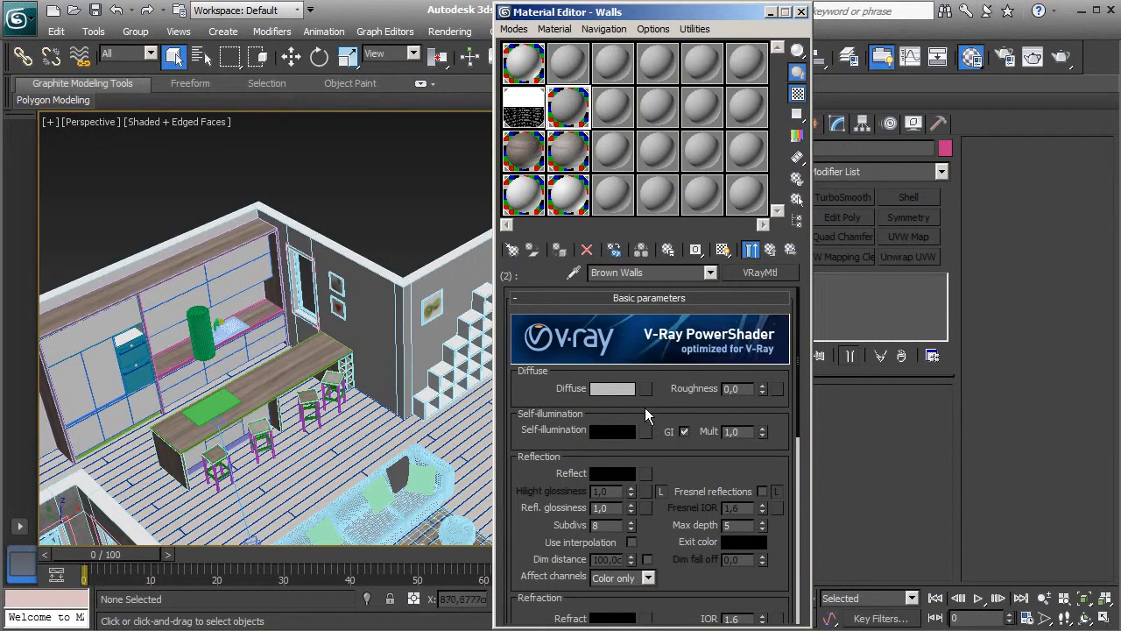
click(603, 388)
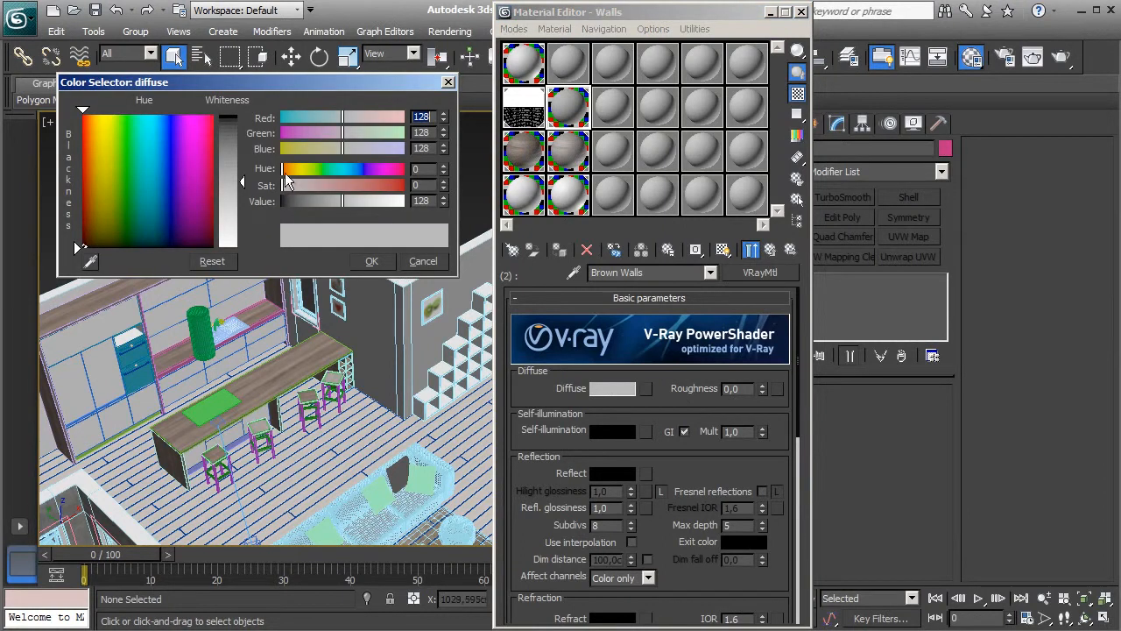
drag(283, 169, 288, 167)
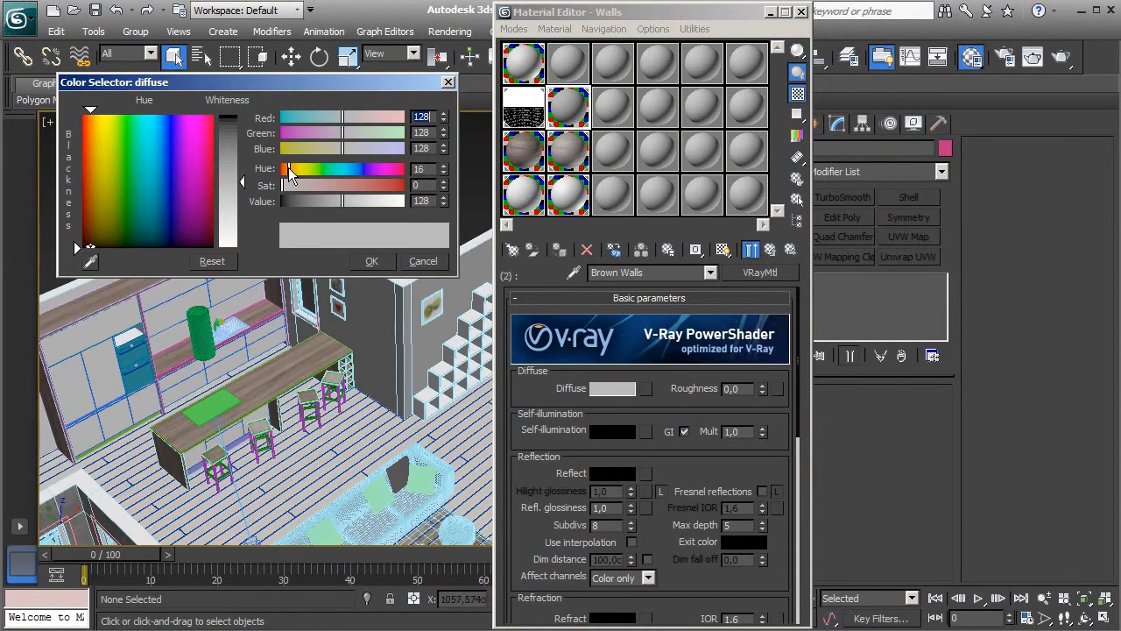
click(382, 186)
mouse_move(381, 187)
mouse_down()
mouse_move(335, 184)
mouse_move(313, 198)
mouse_move(336, 186)
mouse_move(286, 168)
mouse_move(325, 187)
mouse_move(308, 187)
mouse_move(312, 204)
mouse_up()
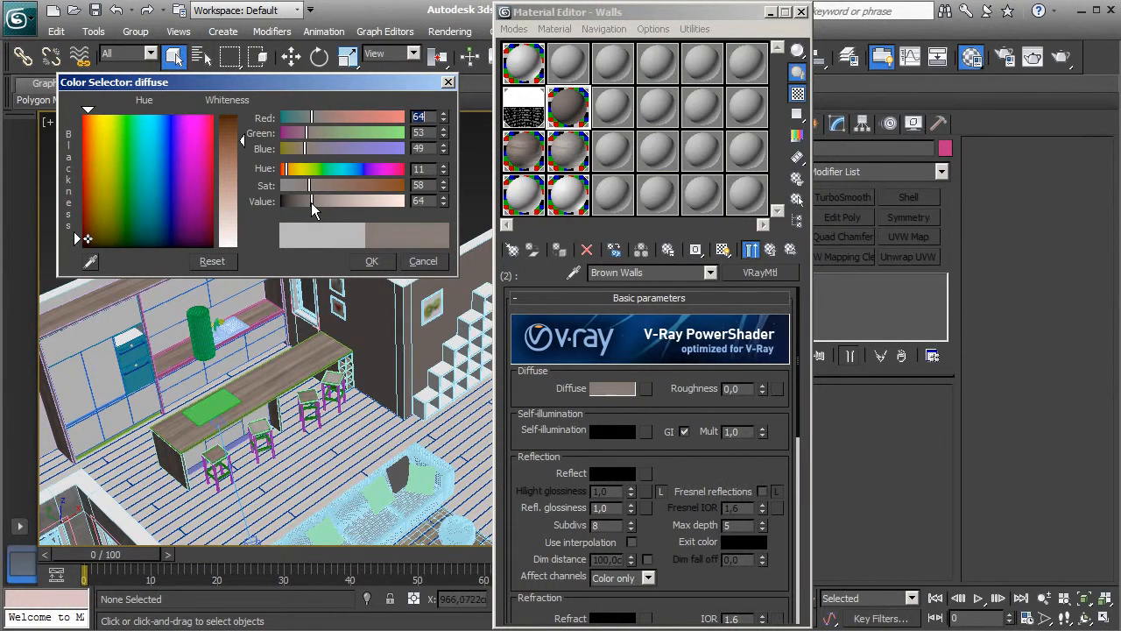
click(372, 261)
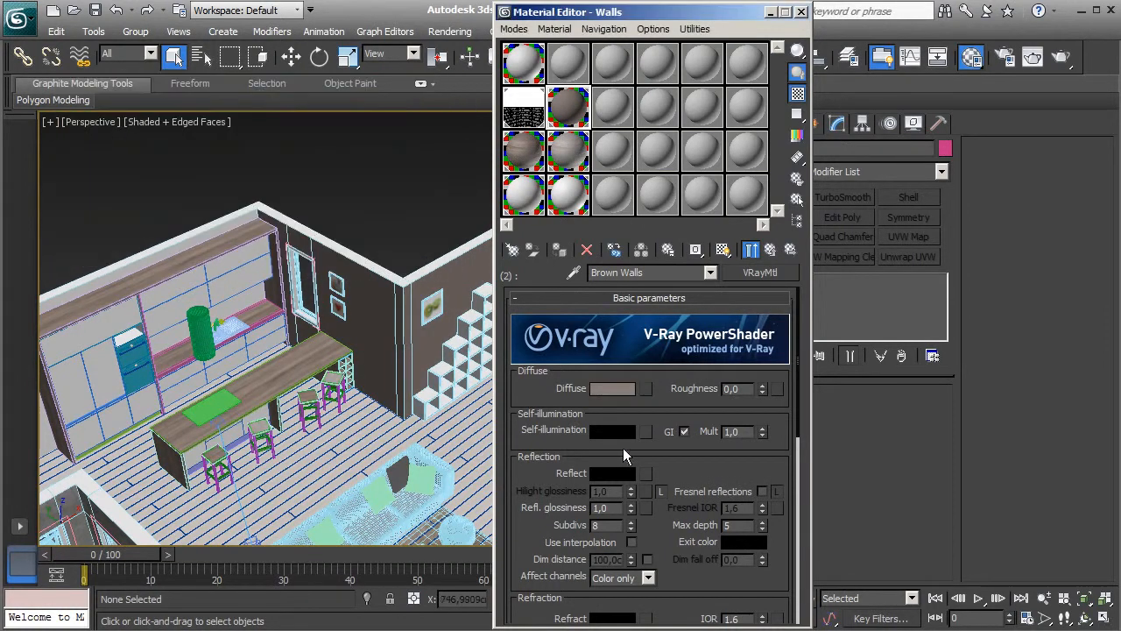
Step: Give Brown Walls a reflection value of about 42, Fresnel reflections and 0,6 reflection glossiness, and return to Walls
click(606, 474)
drag(286, 201, 302, 212)
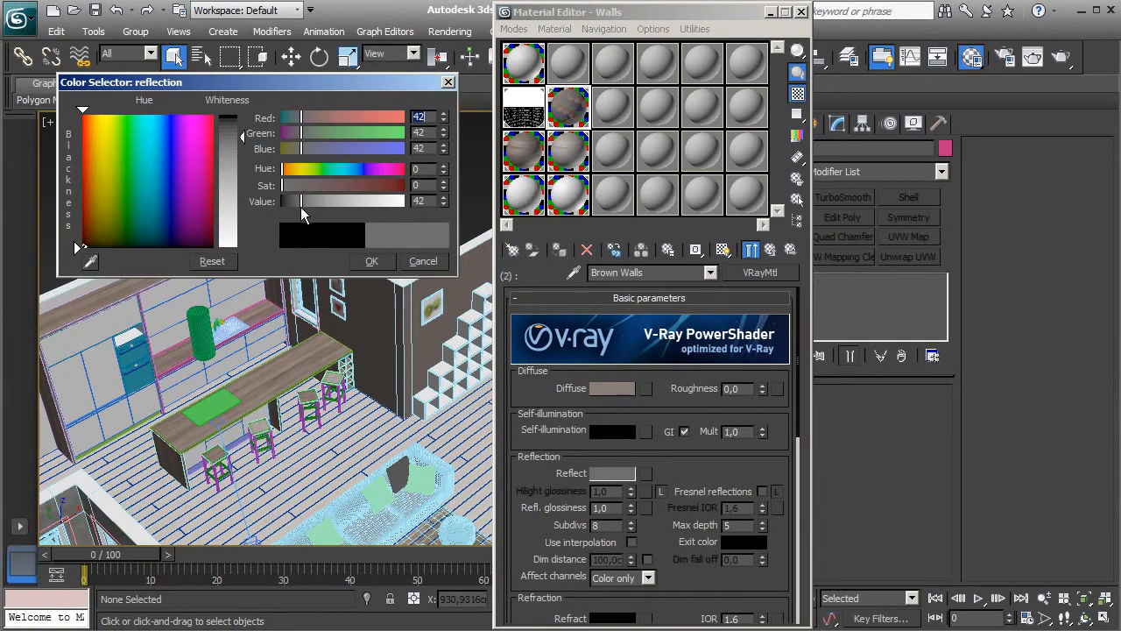
click(371, 261)
click(762, 491)
click(613, 508)
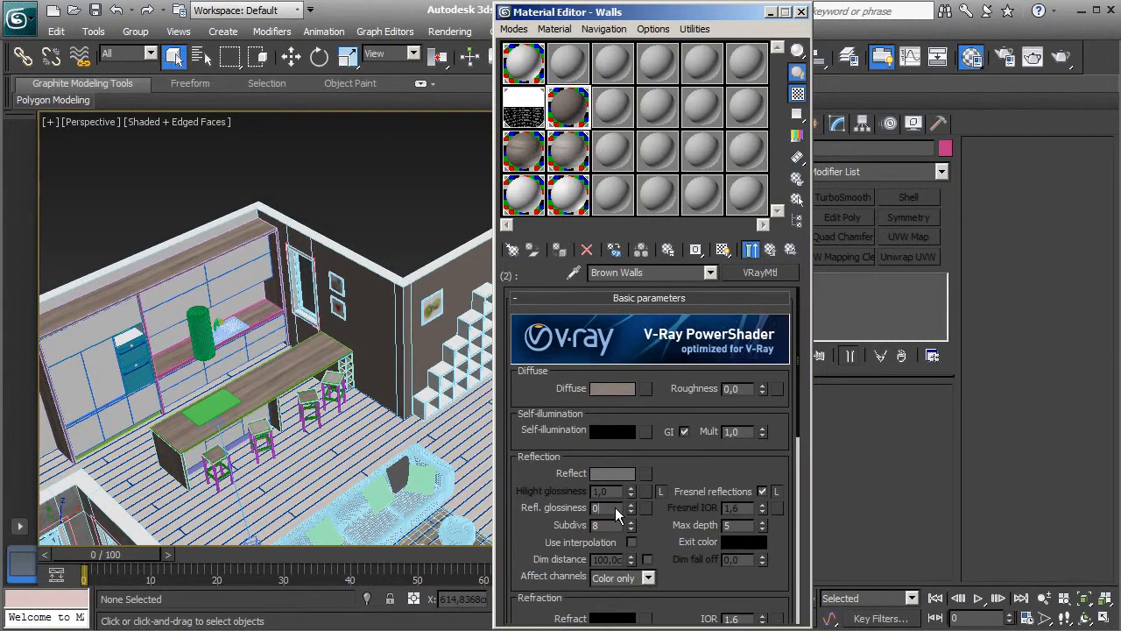
text(0,6)
key(Return)
click(770, 255)
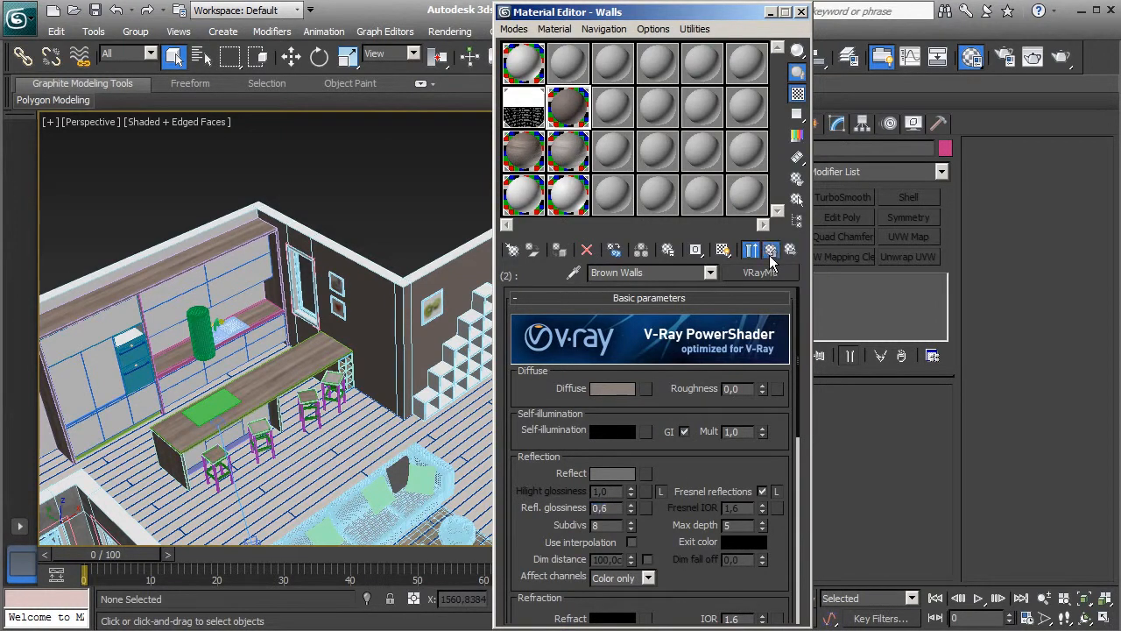
Step: Set the reflection glossiness of White Walls to 0,6 and return to the parent Walls material
click(651, 387)
drag(610, 510, 519, 502)
text(0)
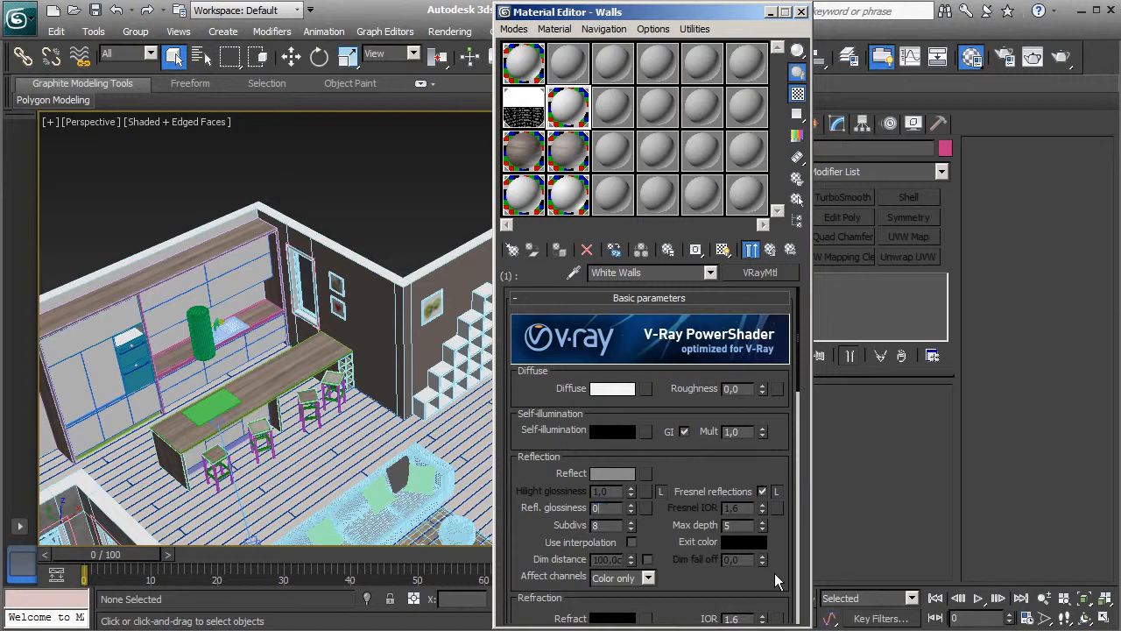
text(,6)
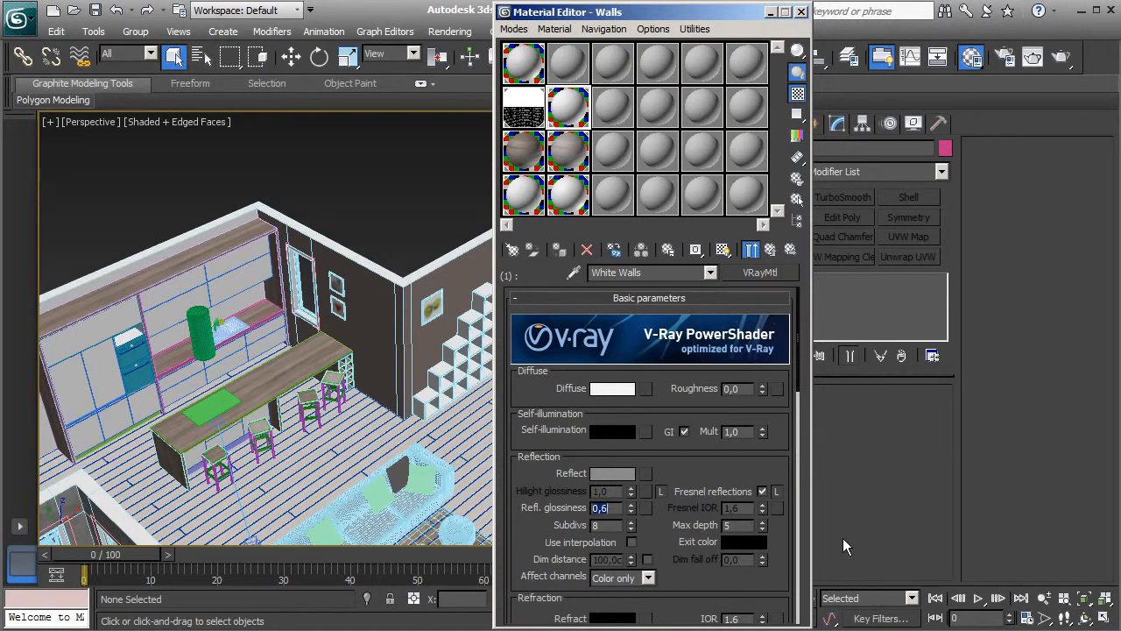
click(769, 251)
Step: Close the Material Editor, examine the textured walls and kitchen with edged faces hidden, and show the edges again
middle_drag(305, 355, 330, 324)
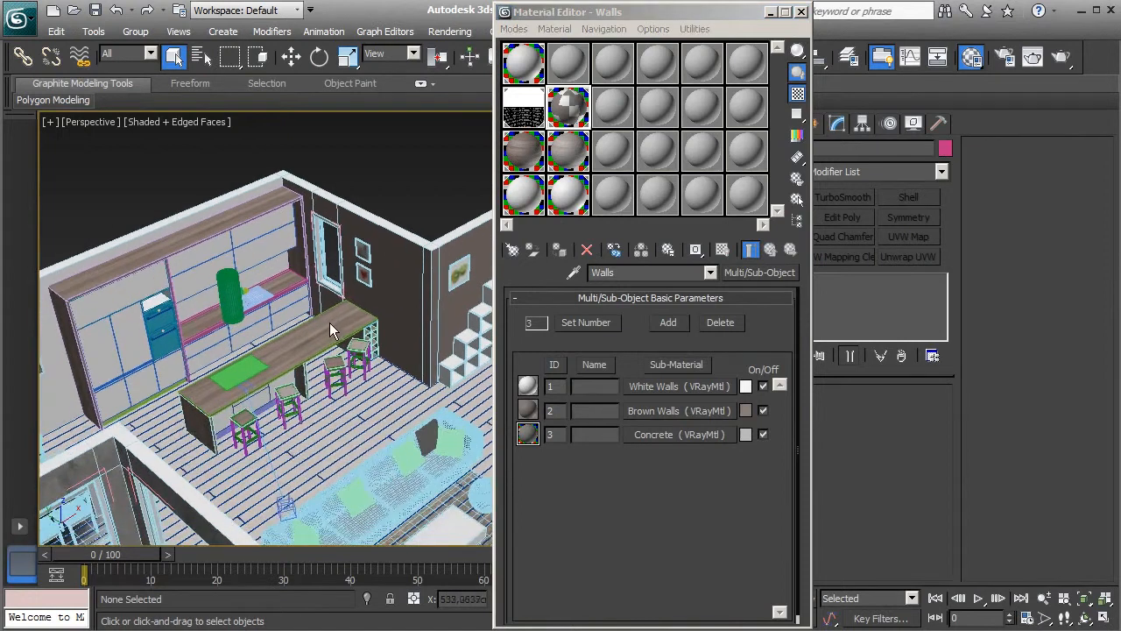
click(802, 12)
alt+middle_drag(547, 341, 499, 302)
key(F4)
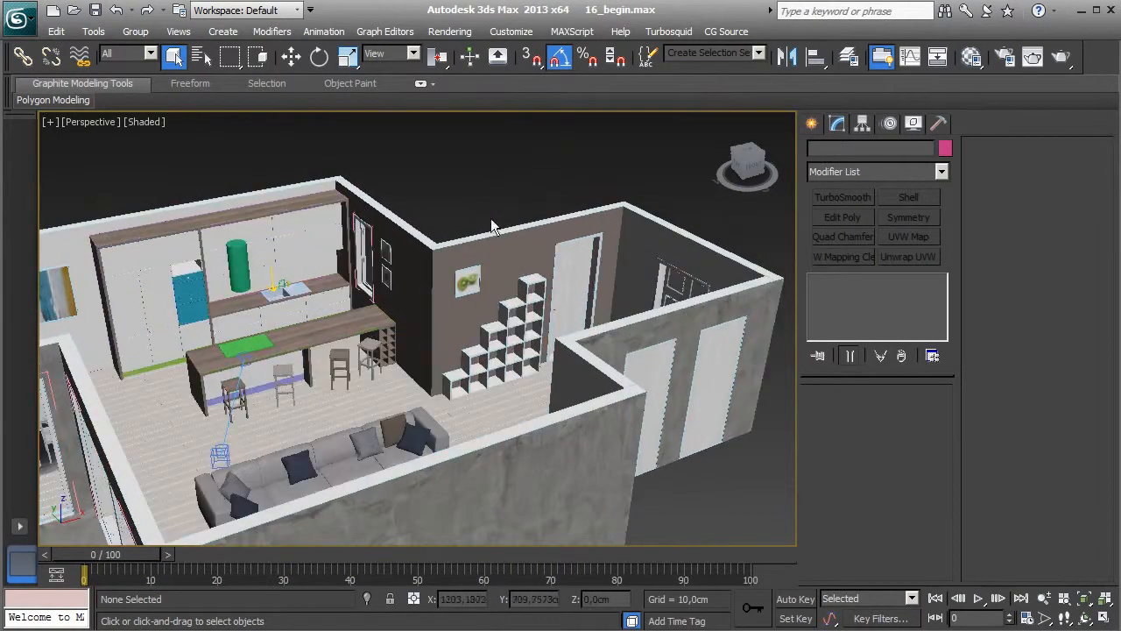
mouse_move(474, 264)
alt+middle_down()
mouse_move(363, 320)
mouse_move(442, 323)
mouse_move(421, 323)
mouse_move(424, 367)
alt+middle_up()
scroll(424, 374, up, 6)
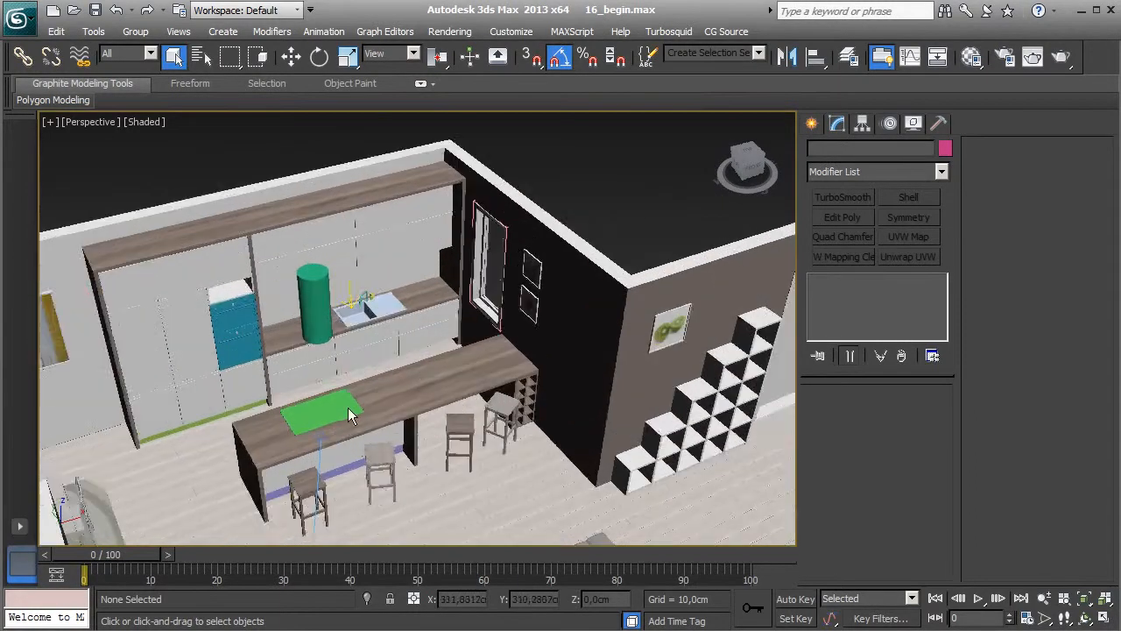
key(F4)
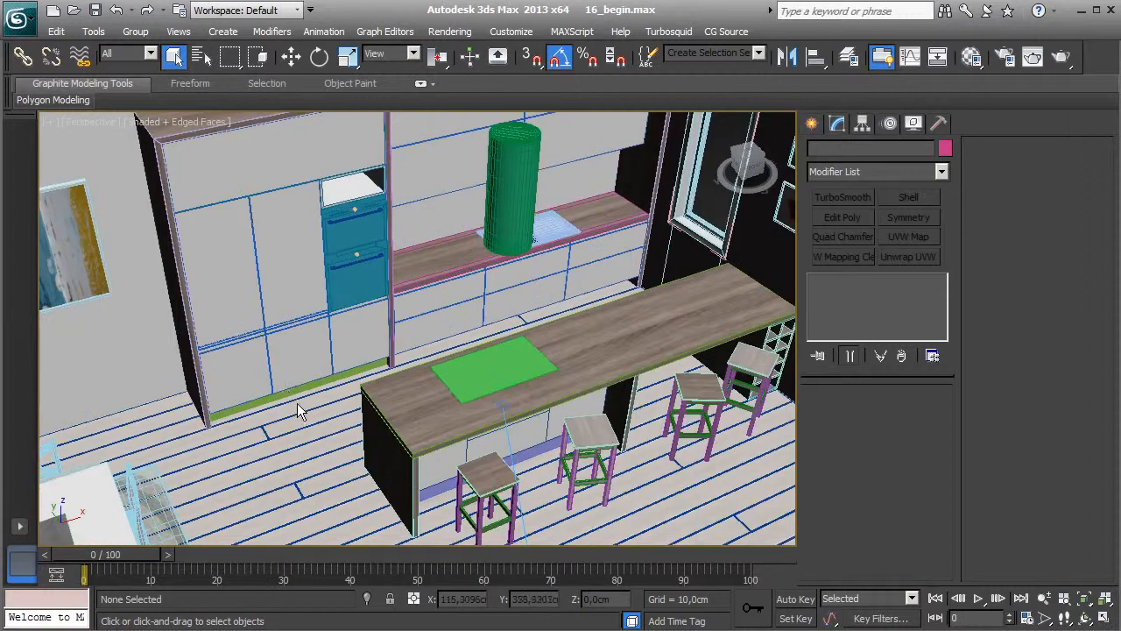
Step: Assign the MDF White material to the two plinths under the tall cabinets and the island, and close the Material Editor
click(289, 396)
key(z)
alt+middle_drag(356, 442, 385, 380)
alt+middle_drag(462, 395, 360, 358)
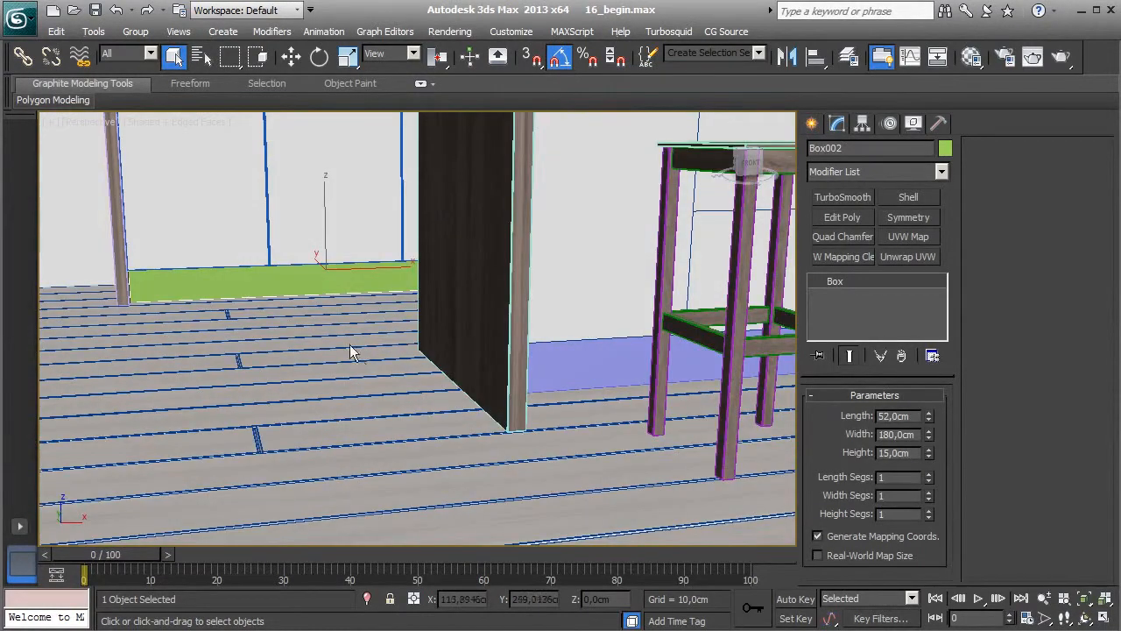
ctrl+click(561, 377)
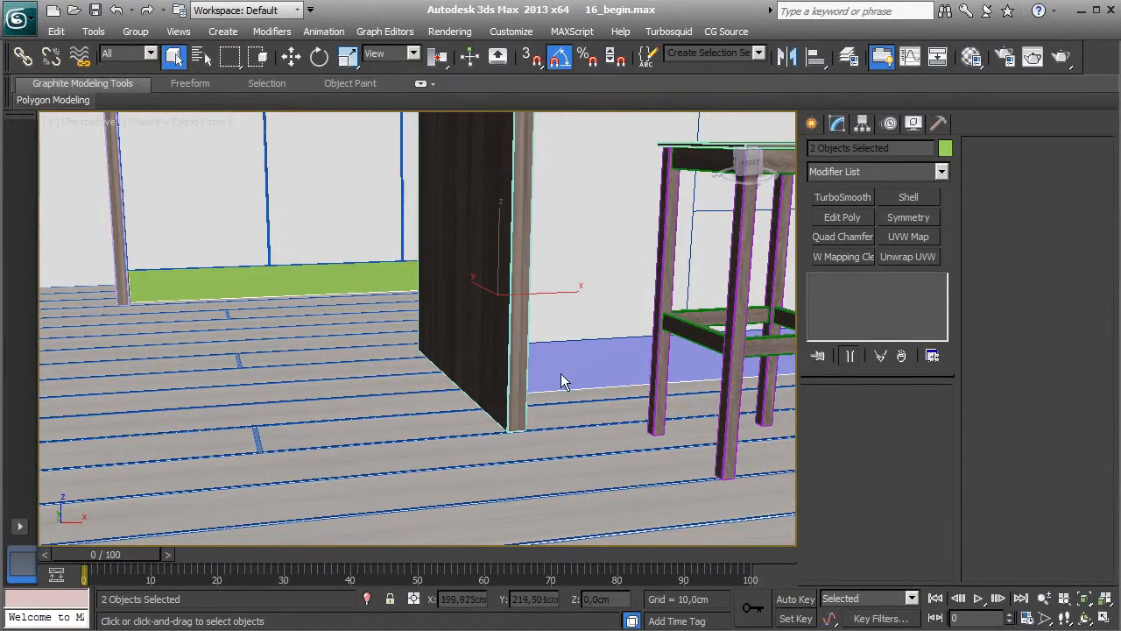
key(m)
click(525, 200)
click(558, 250)
middle_drag(343, 336, 289, 419)
click(800, 11)
scroll(347, 360, down, 3)
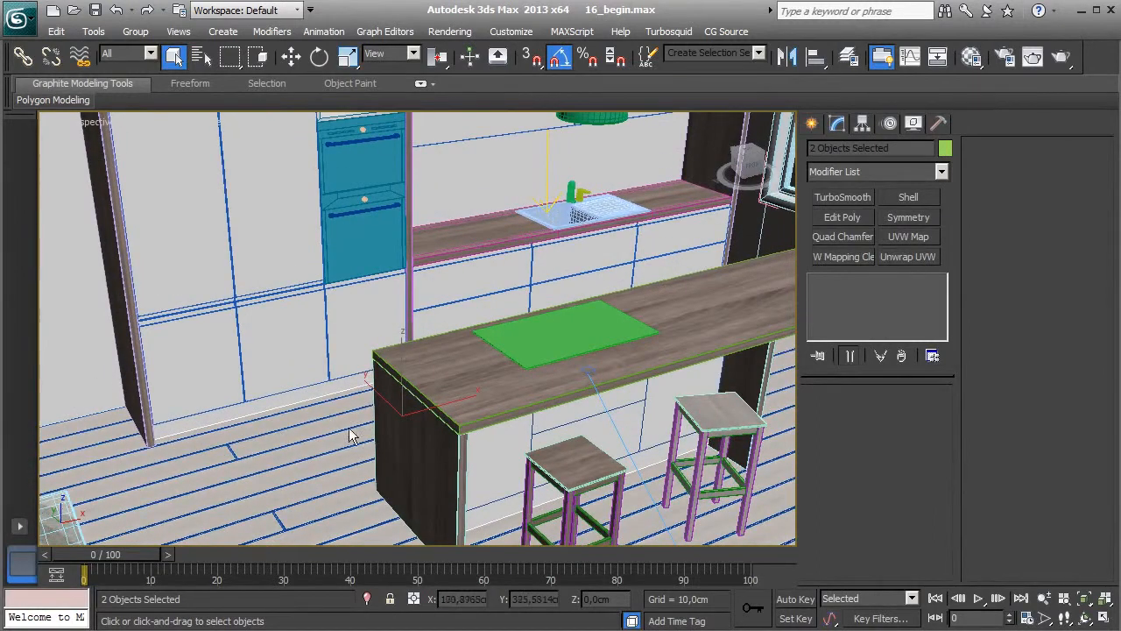
alt+middle_drag(399, 438, 289, 412)
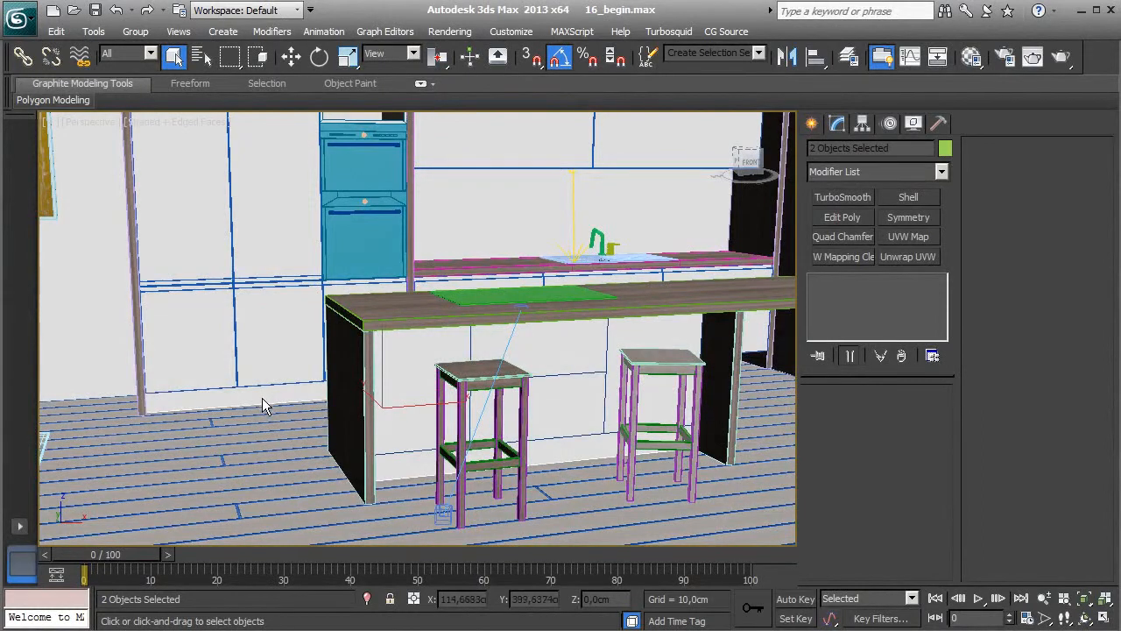
alt+middle_drag(265, 423, 268, 454)
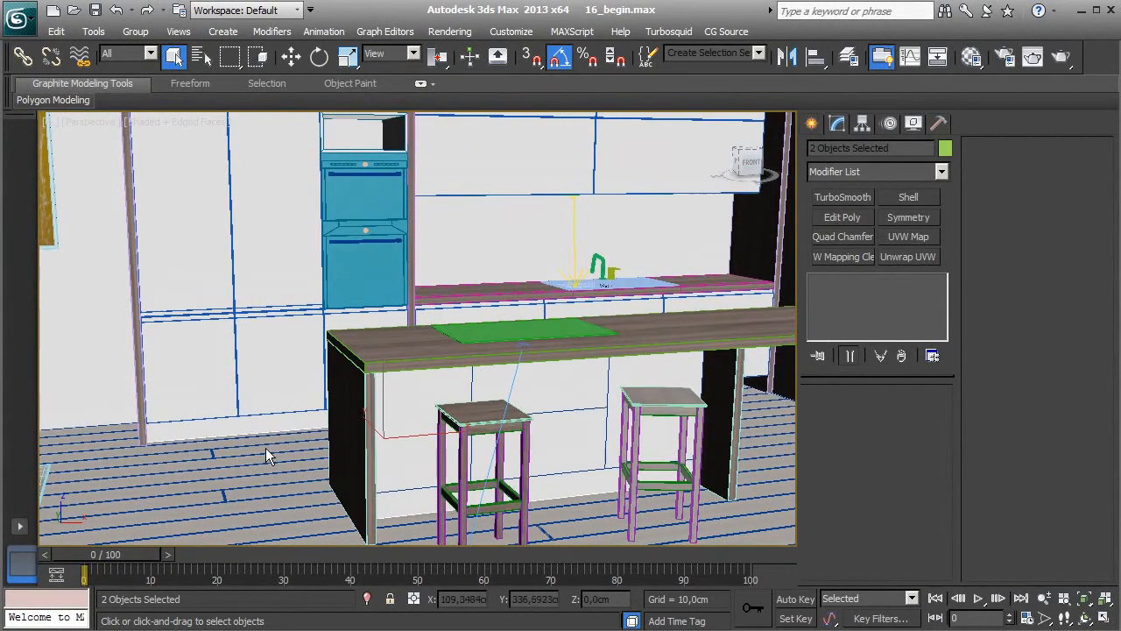
alt+middle_drag(292, 398, 330, 405)
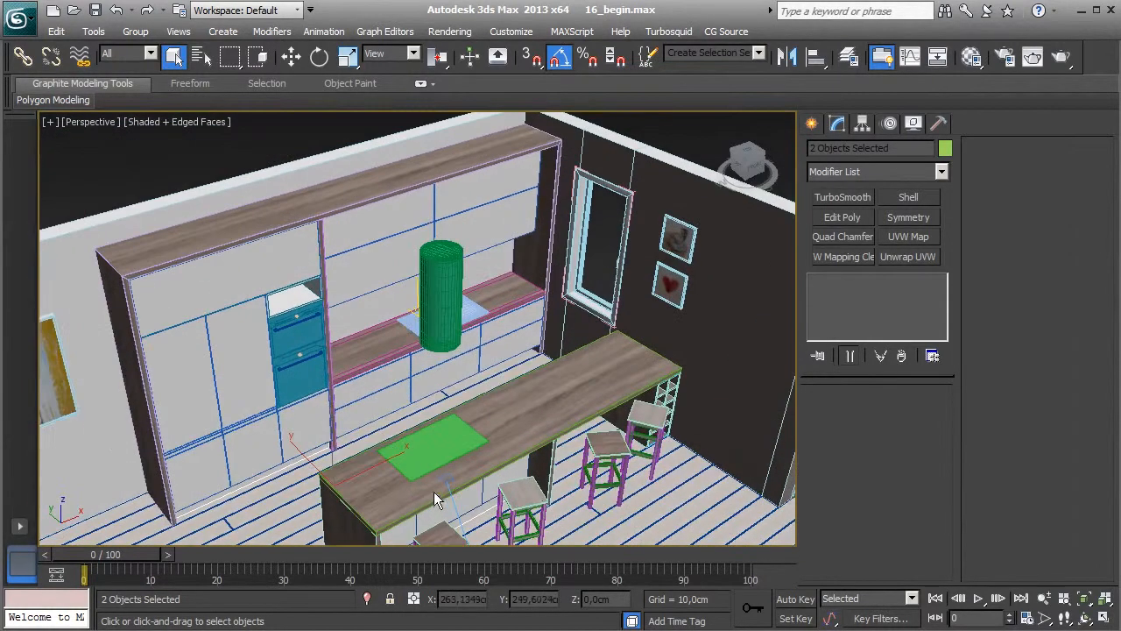
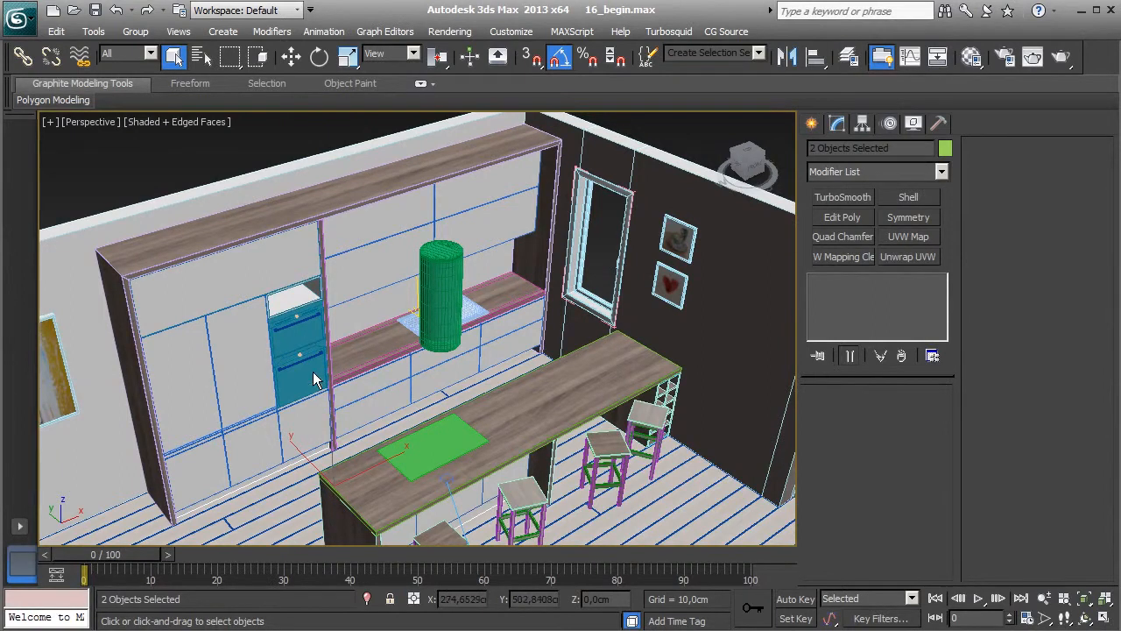
middle_drag(458, 461, 439, 458)
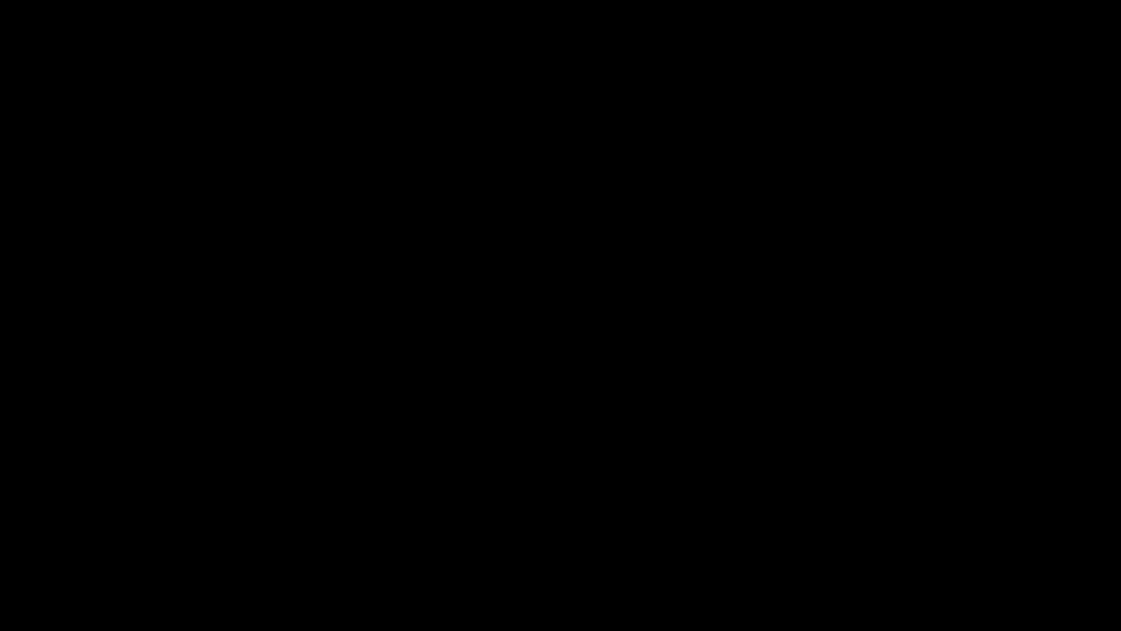
Step: Create a new VRayMtl in an empty sample slot and open its enlarged preview with a checkered background
click(970, 57)
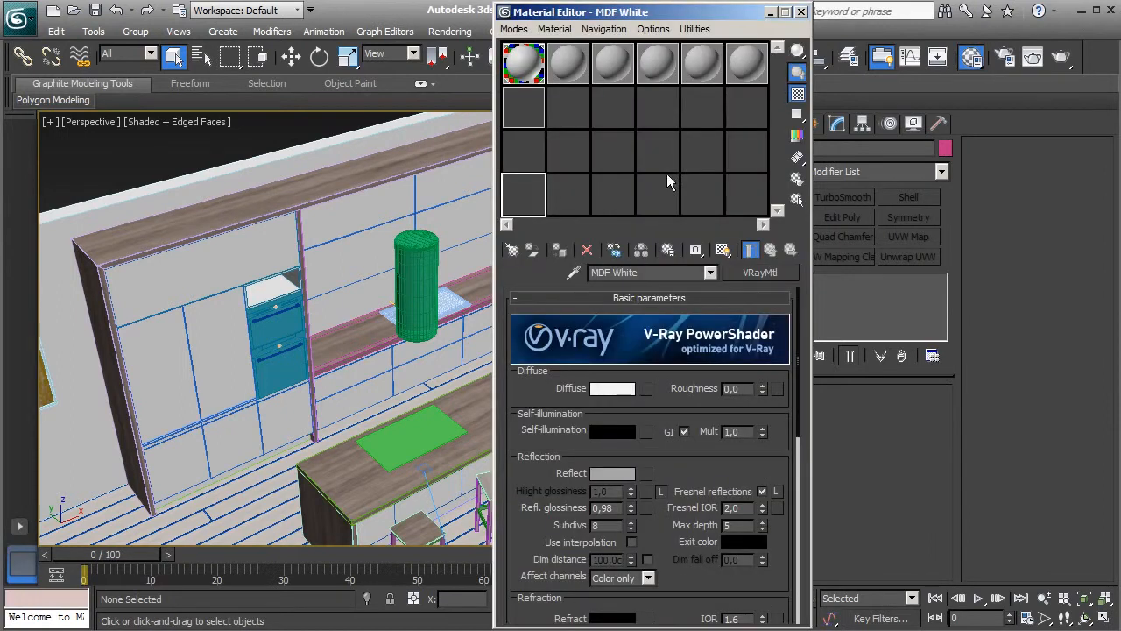
click(618, 194)
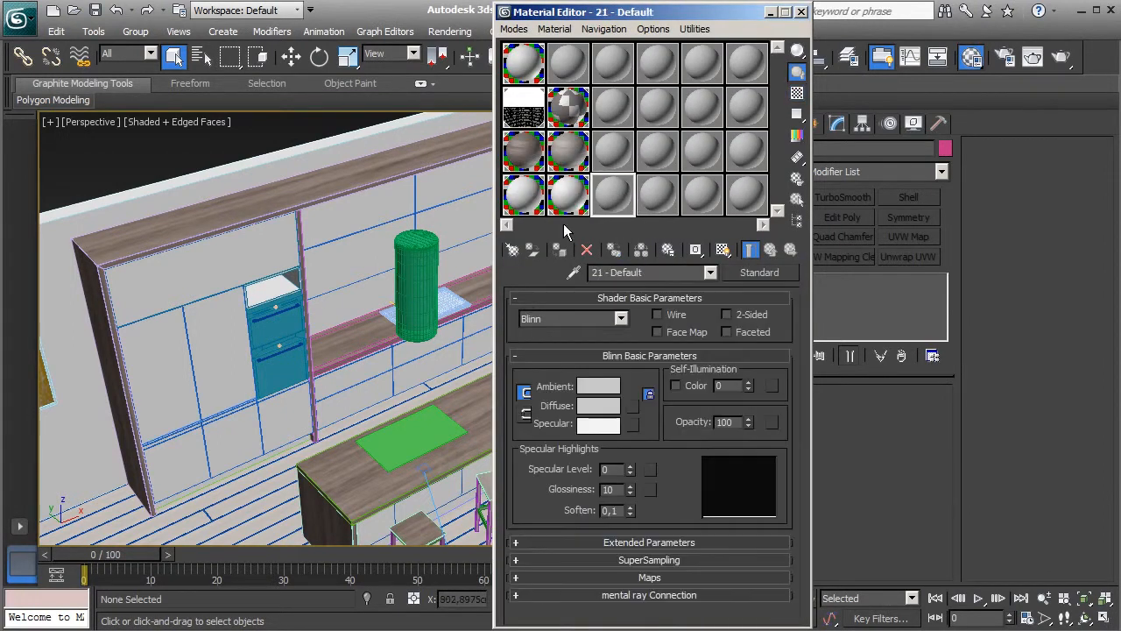
middle_drag(398, 454, 380, 445)
click(512, 249)
double_click(125, 500)
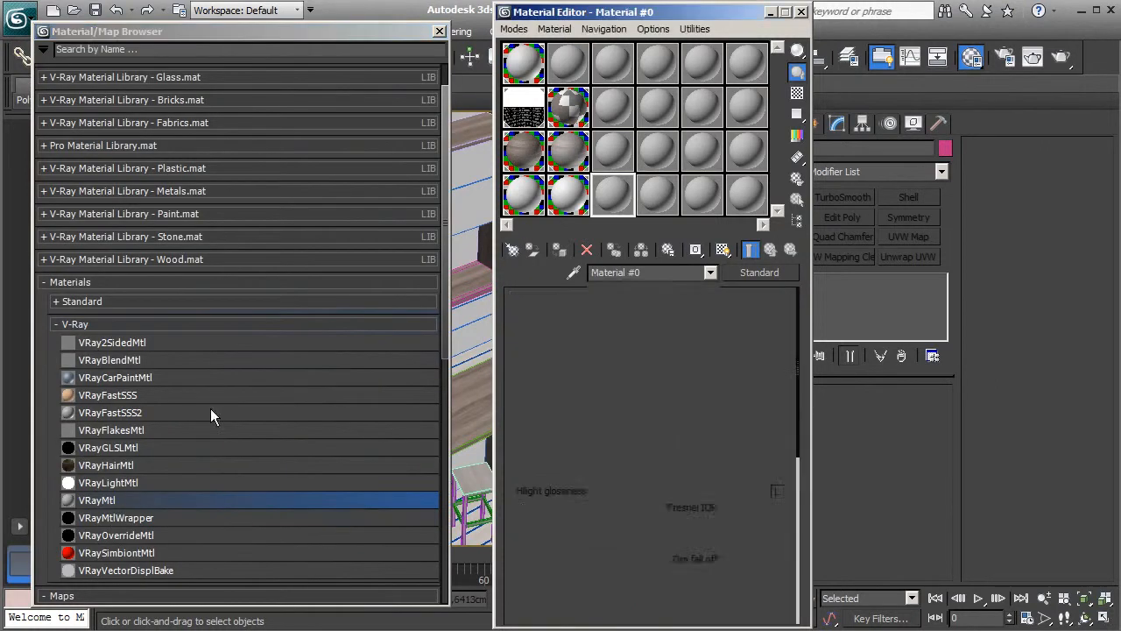
click(440, 32)
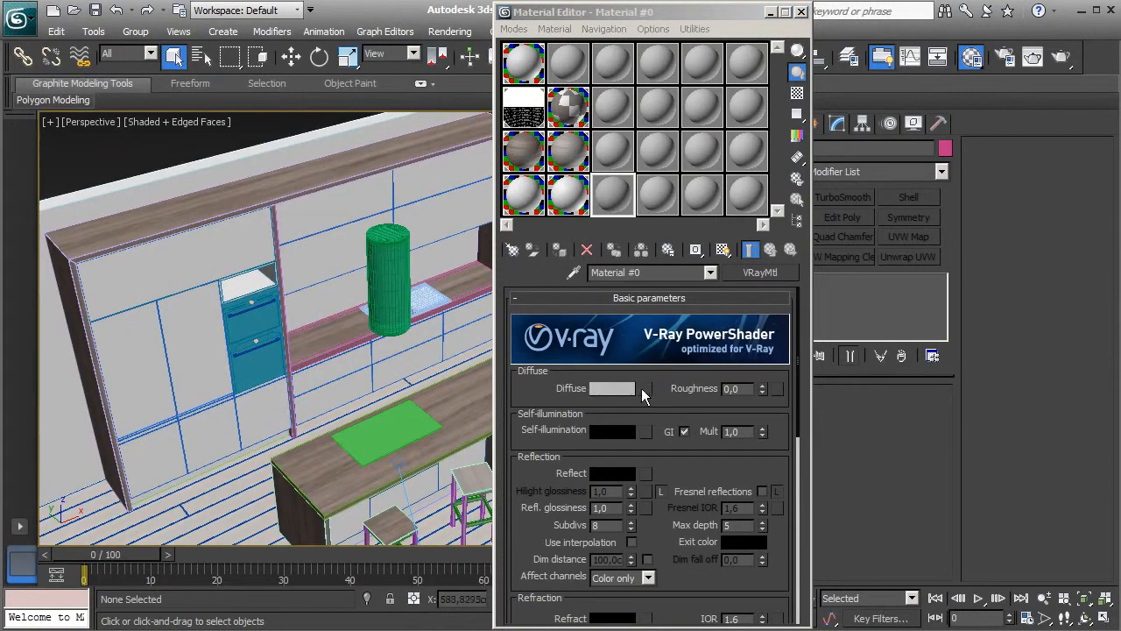
click(622, 200)
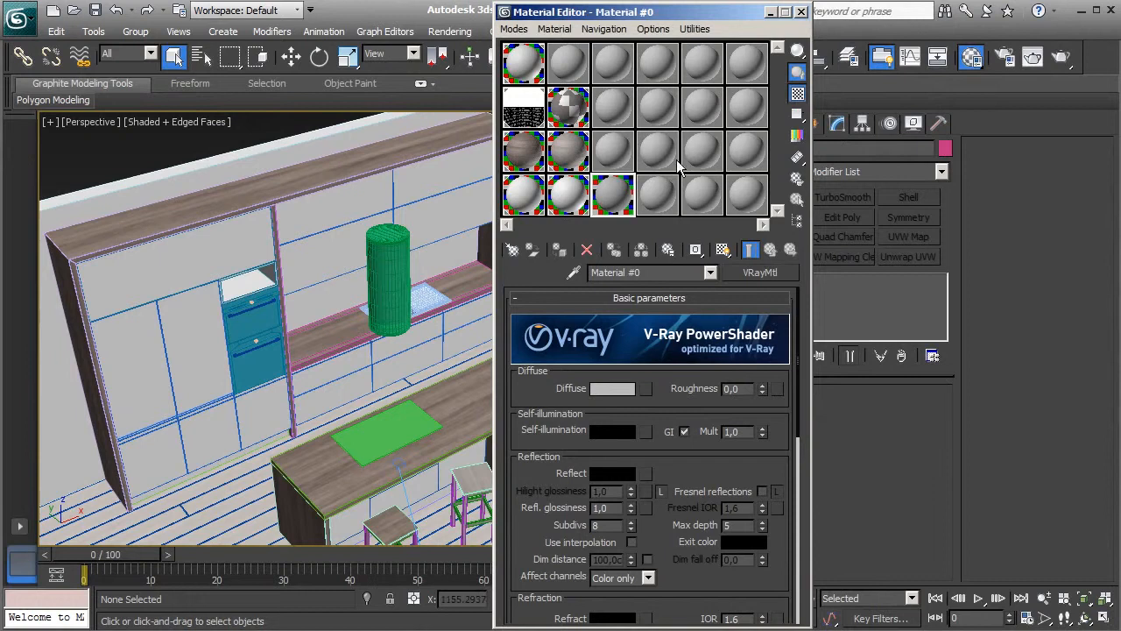
double_click(624, 201)
Step: Load the induction_hob bitmap as the new material's diffuse map and return to the parent material
click(645, 389)
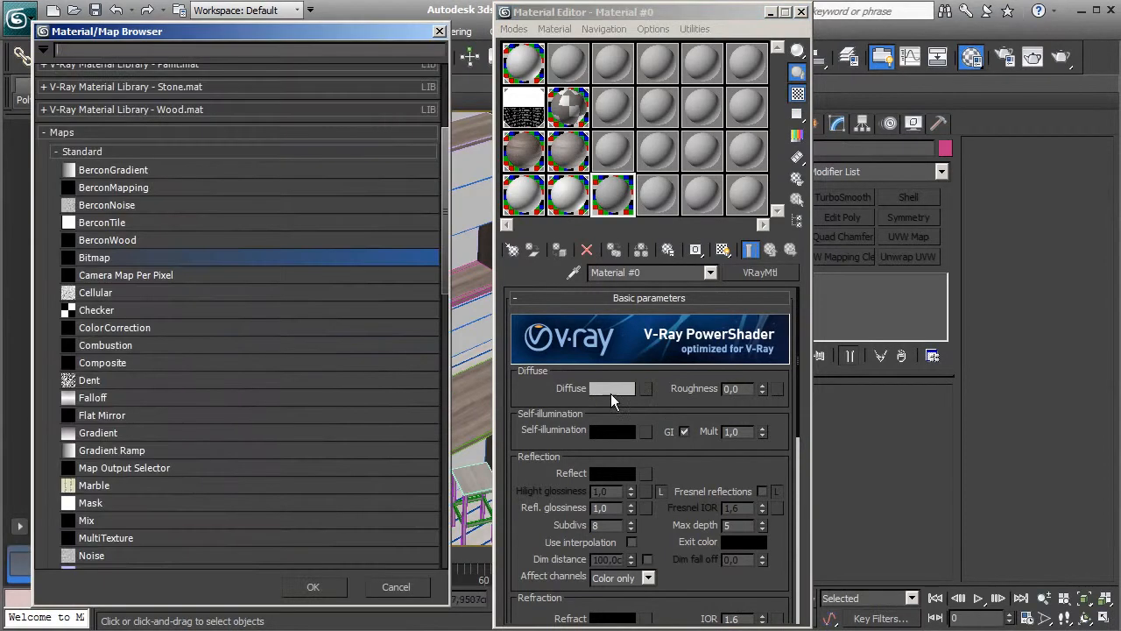
double_click(108, 256)
click(360, 268)
scroll(360, 269, down, 3)
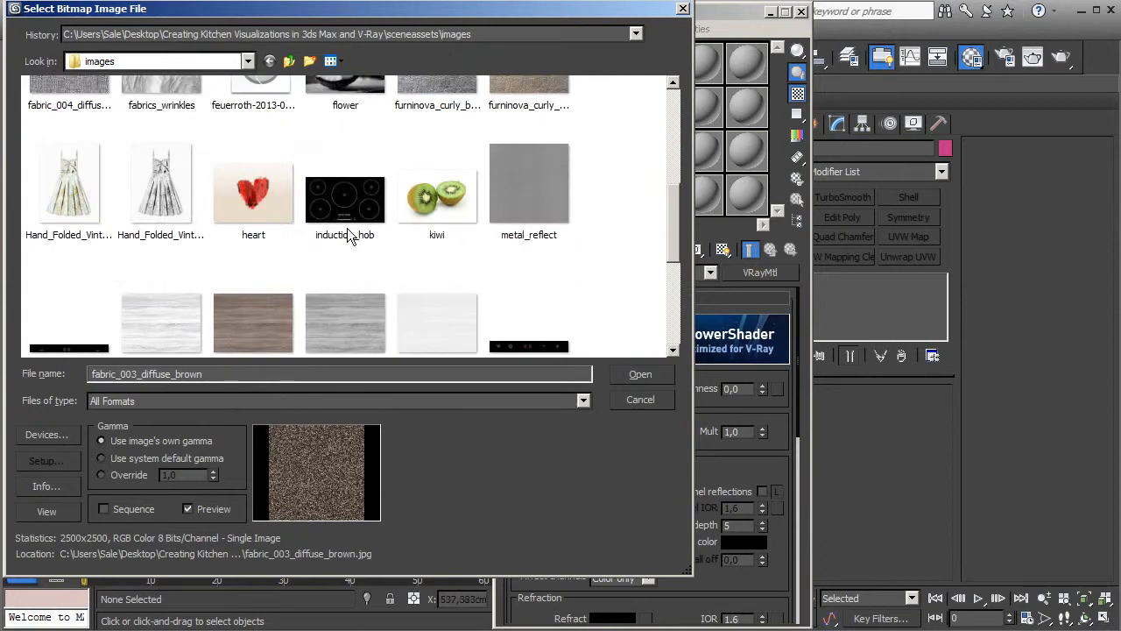
click(341, 205)
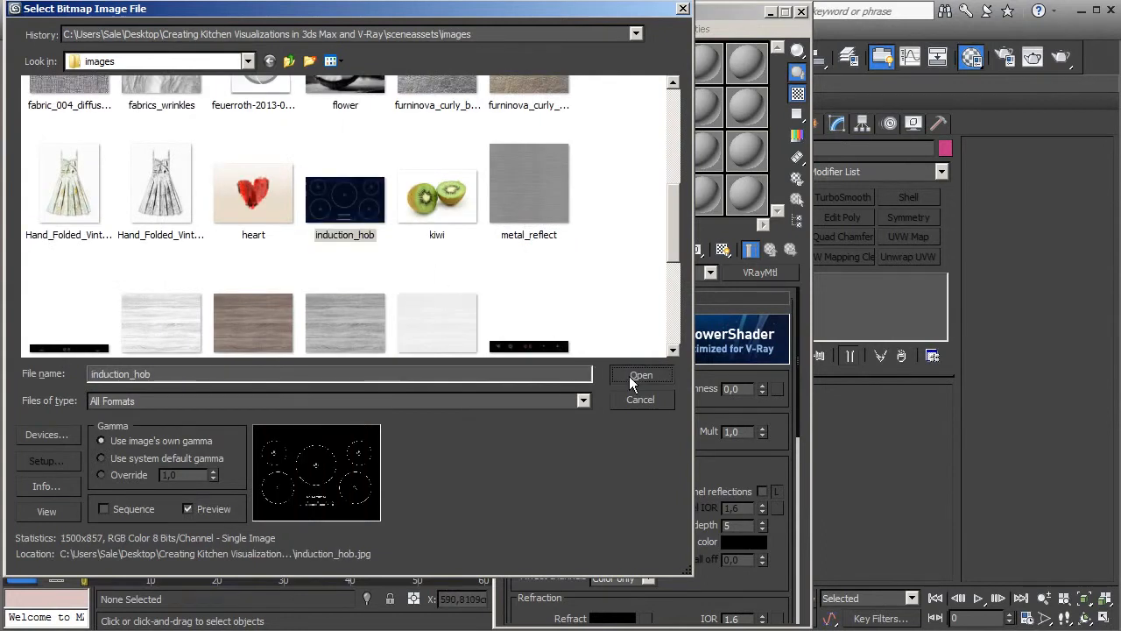
click(631, 375)
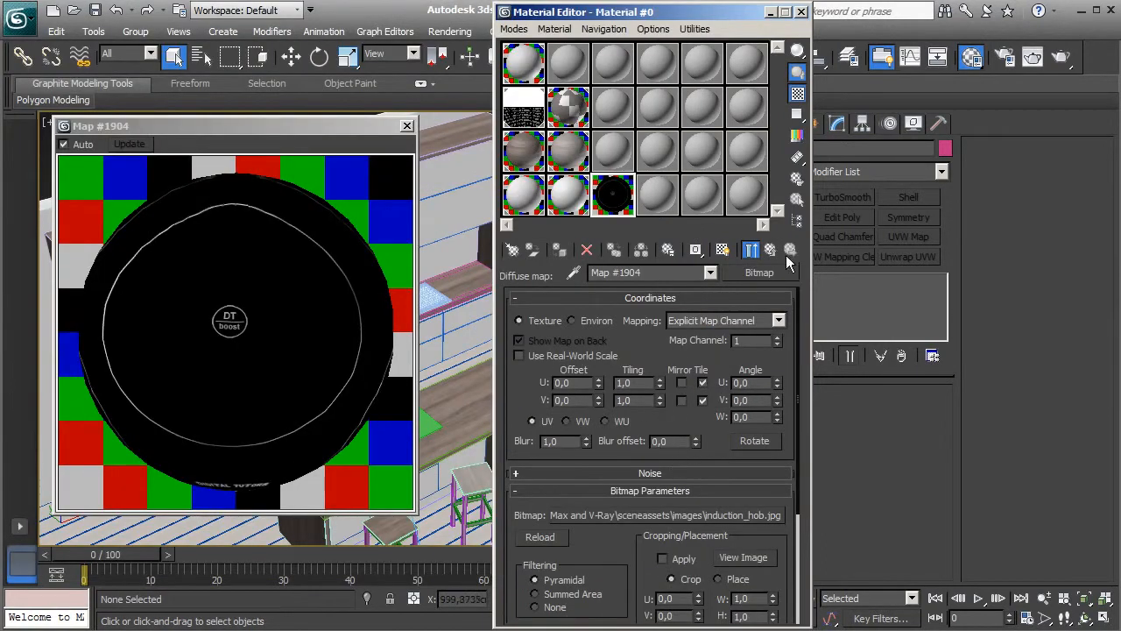
click(776, 254)
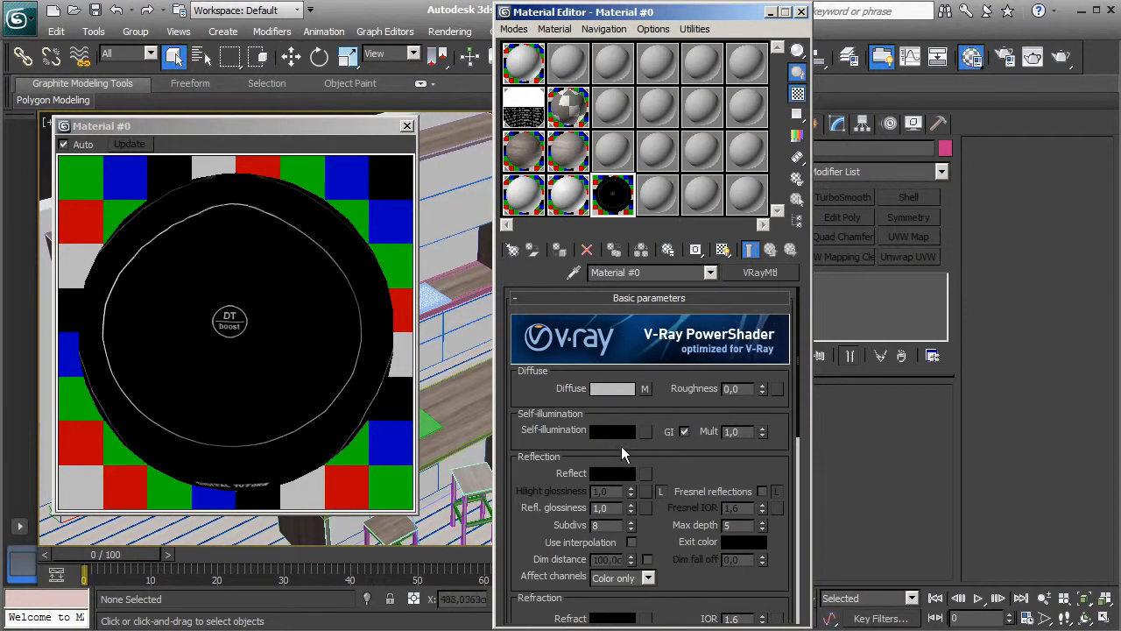
Step: Give the hob material a reflection value of 104, Fresnel reflections and 0,96 reflection glossiness
click(612, 475)
drag(303, 202, 331, 199)
click(372, 262)
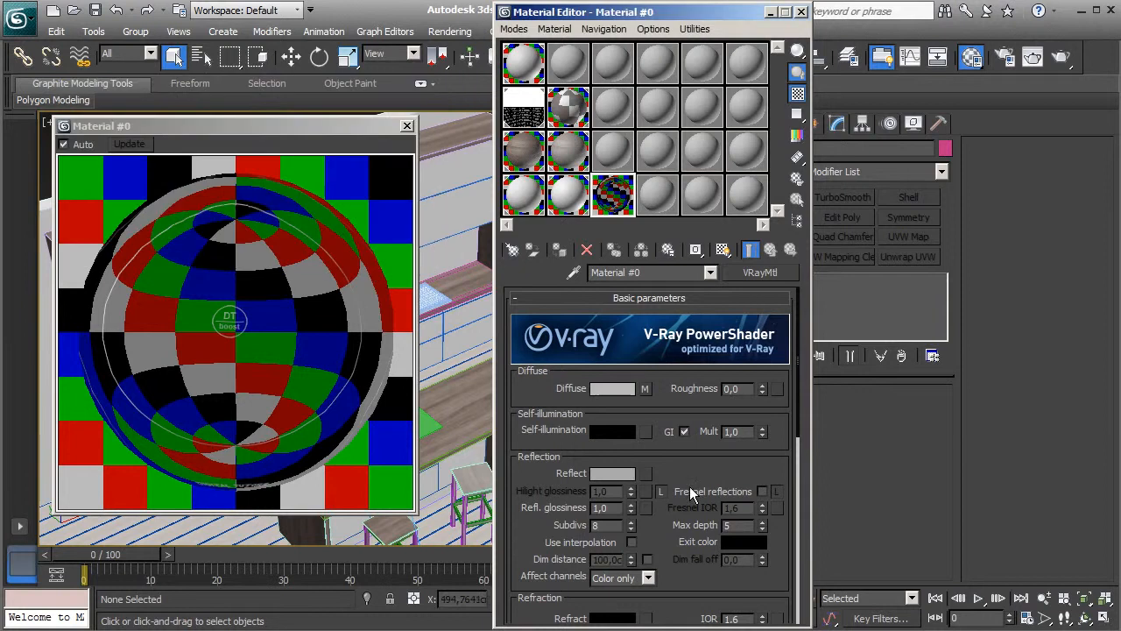
click(761, 491)
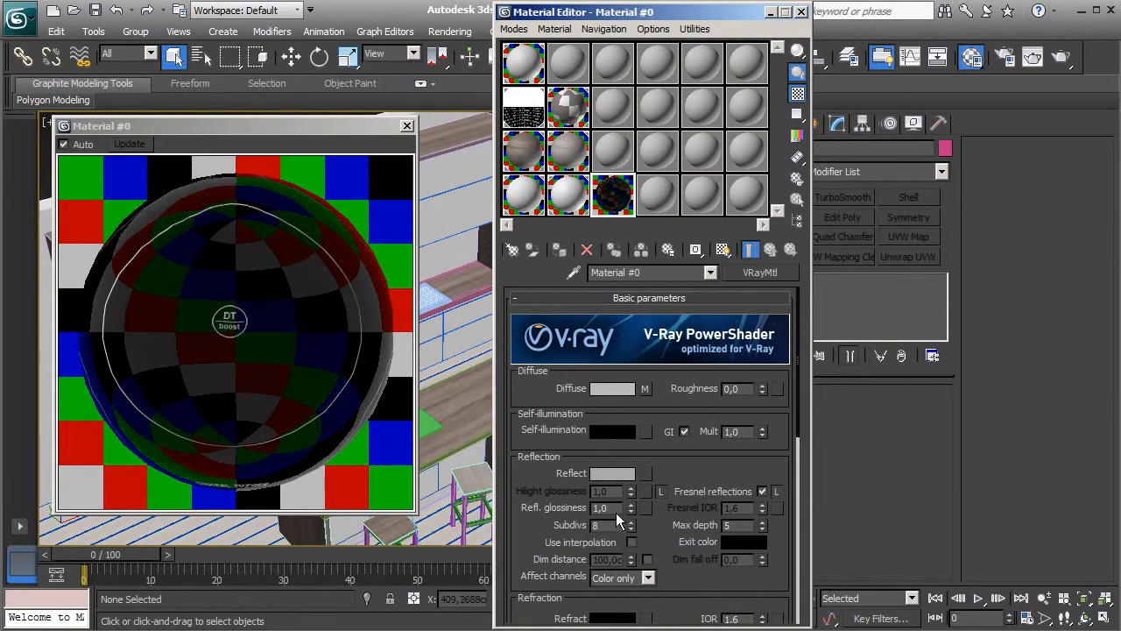
click(611, 509)
text(0,96)
mouse_move(711, 471)
mouse_down()
mouse_move(708, 453)
mouse_move(703, 475)
mouse_up()
scroll(666, 474, down, 1)
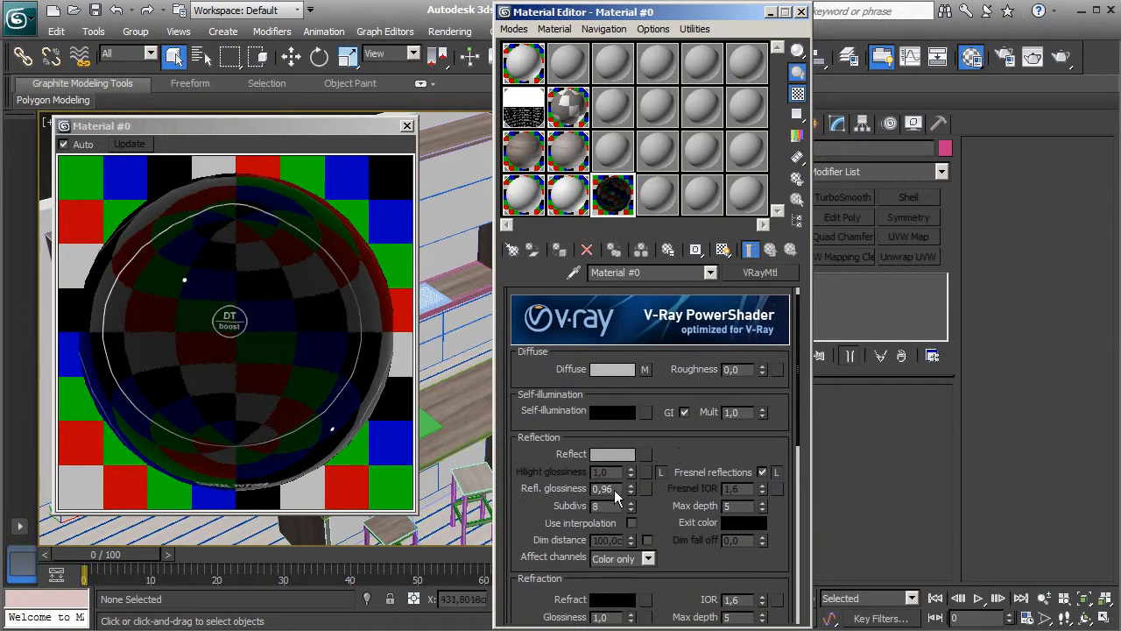
Step: Lighten the hob material's reflection color slightly and close the enlarged preview
click(612, 454)
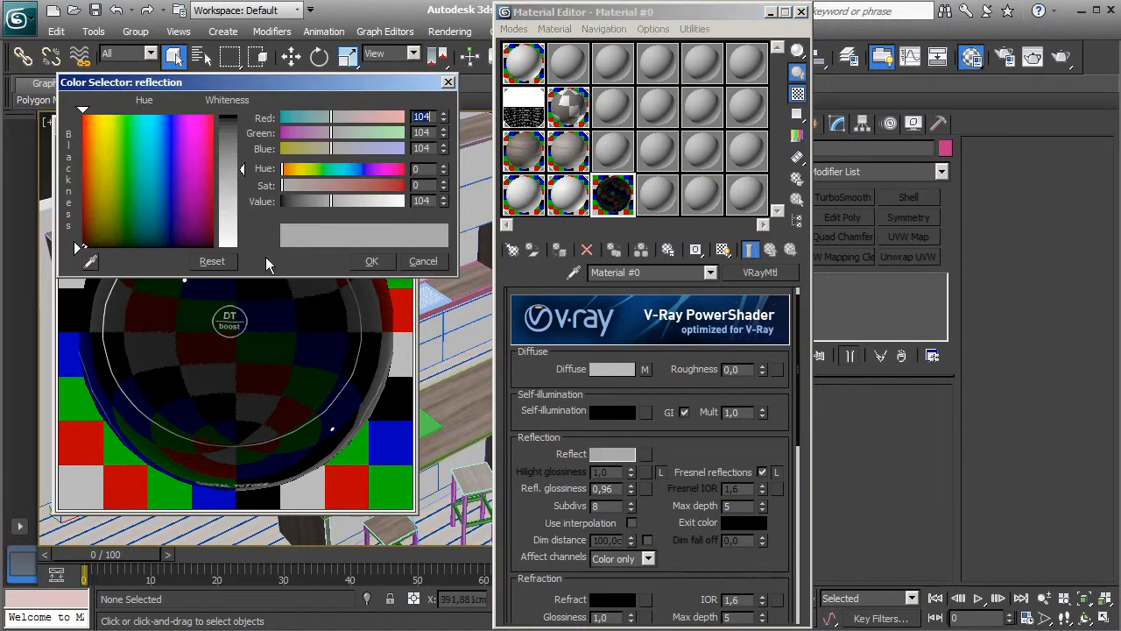
drag(330, 200, 336, 200)
click(371, 261)
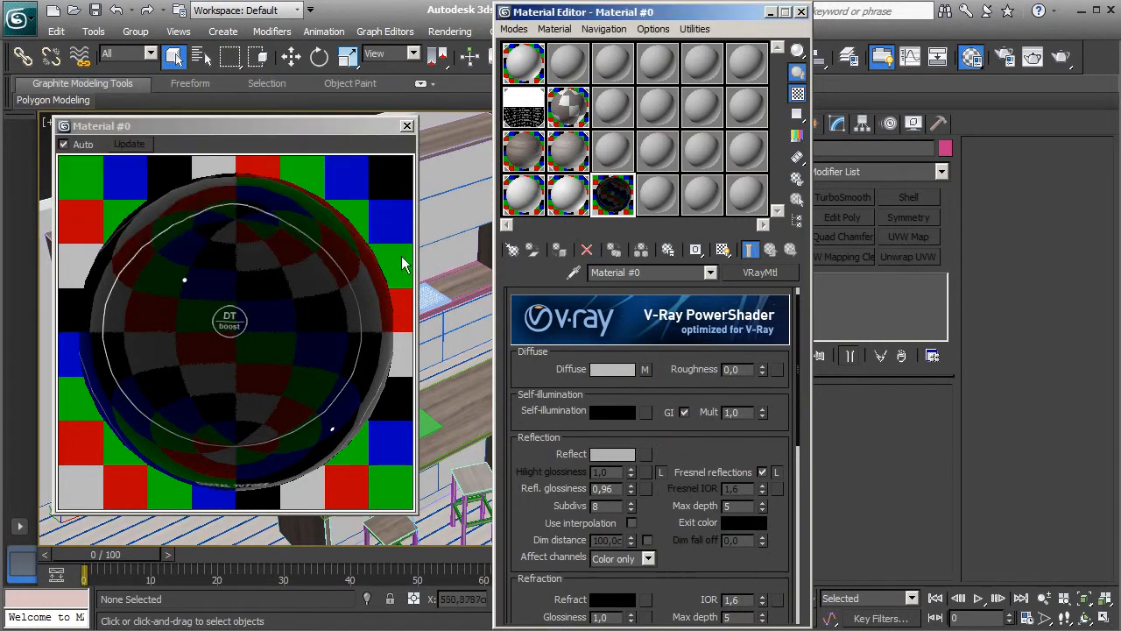
click(406, 125)
Step: Assign the hob material to the thin green hob box on the island countertop
click(386, 438)
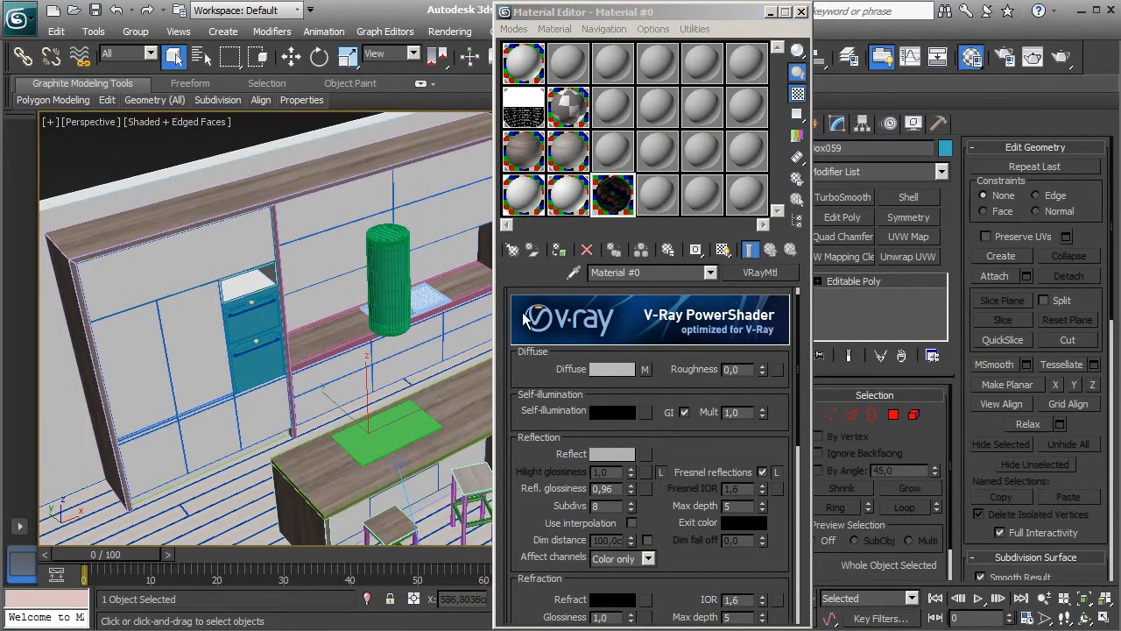
click(559, 252)
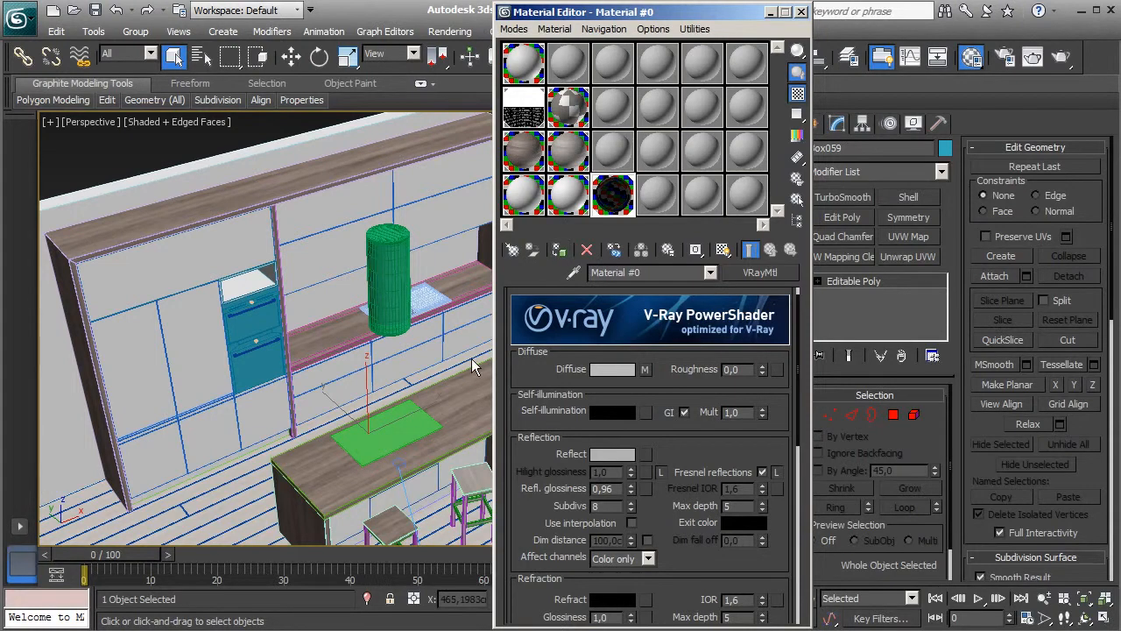
click(386, 441)
scroll(385, 442, up, 3)
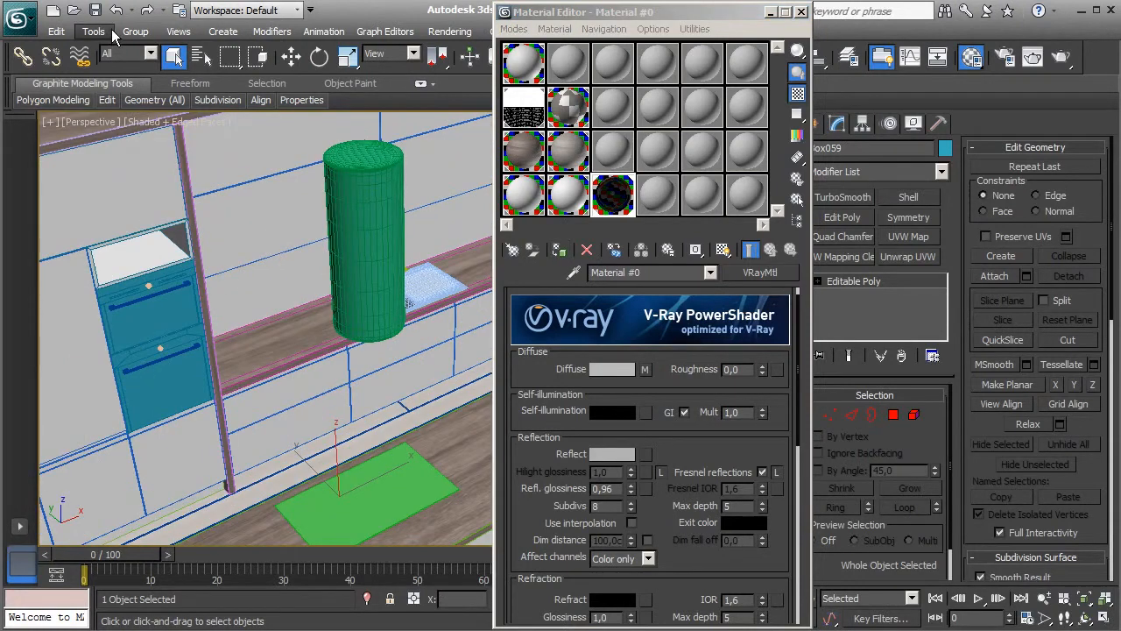
click(378, 518)
click(559, 251)
Step: Display the induction hob texture on the island hob in the viewport
middle_drag(423, 418, 374, 388)
scroll(294, 485, up, 3)
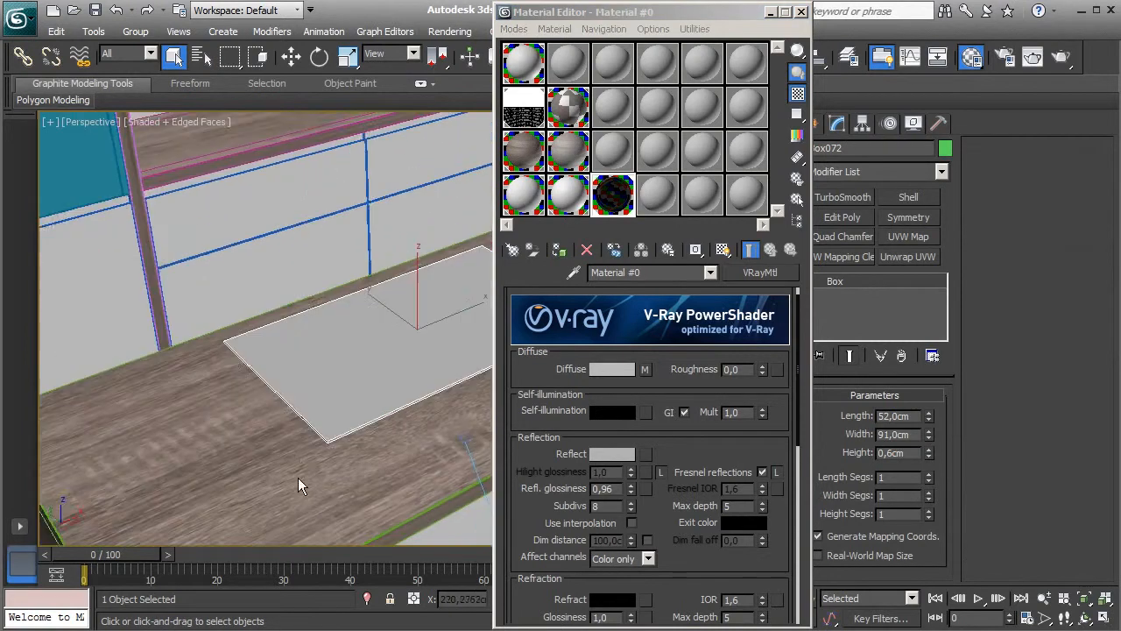
scroll(299, 454, down, 3)
alt+middle_drag(299, 454, 359, 449)
scroll(359, 449, up, 3)
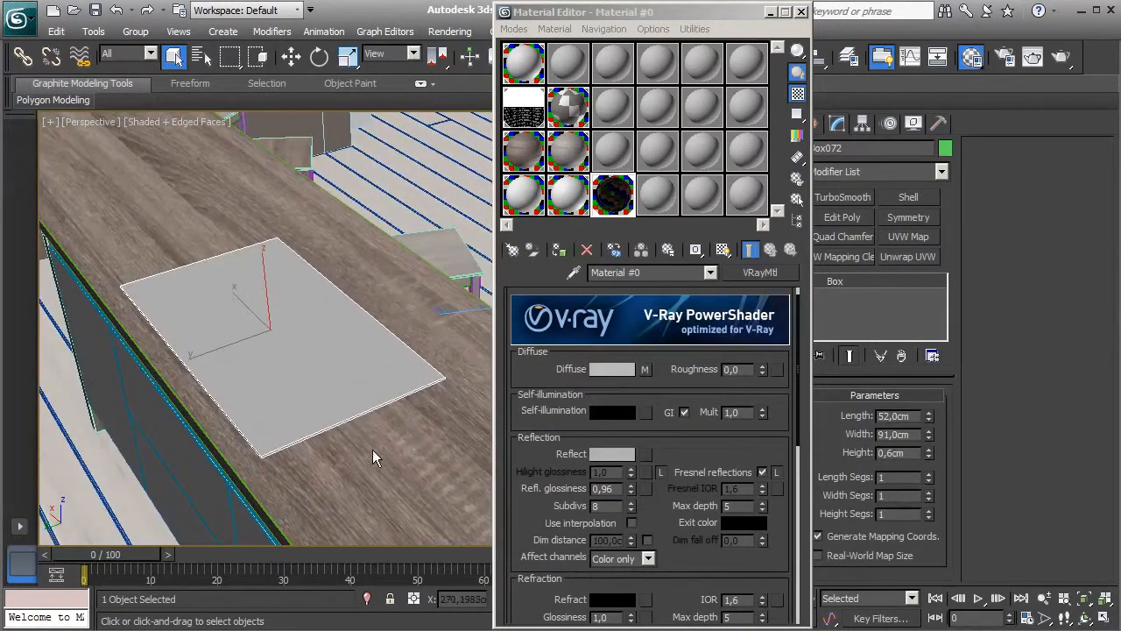
click(723, 250)
alt+middle_drag(332, 380, 403, 372)
Step: Add a planar UVW Map modifier to the hob and rotate its gizmo half a turn
click(901, 239)
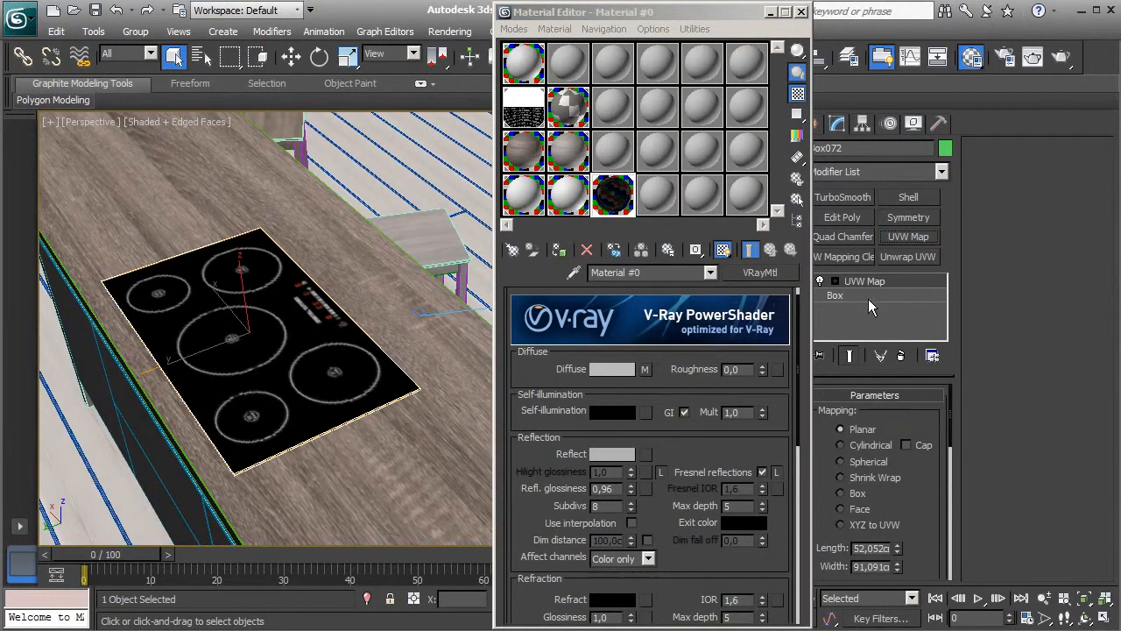
click(833, 282)
click(863, 295)
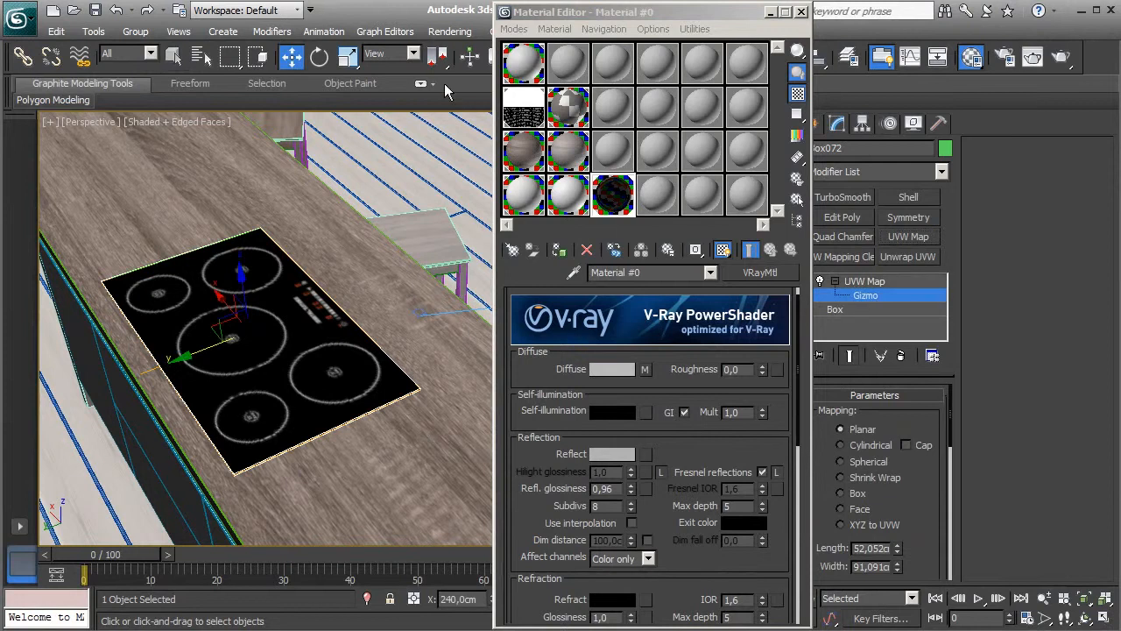
click(320, 56)
drag(230, 381, 396, 361)
Step: Collapse all of the hob's modifiers into an editable mesh
right_click(865, 283)
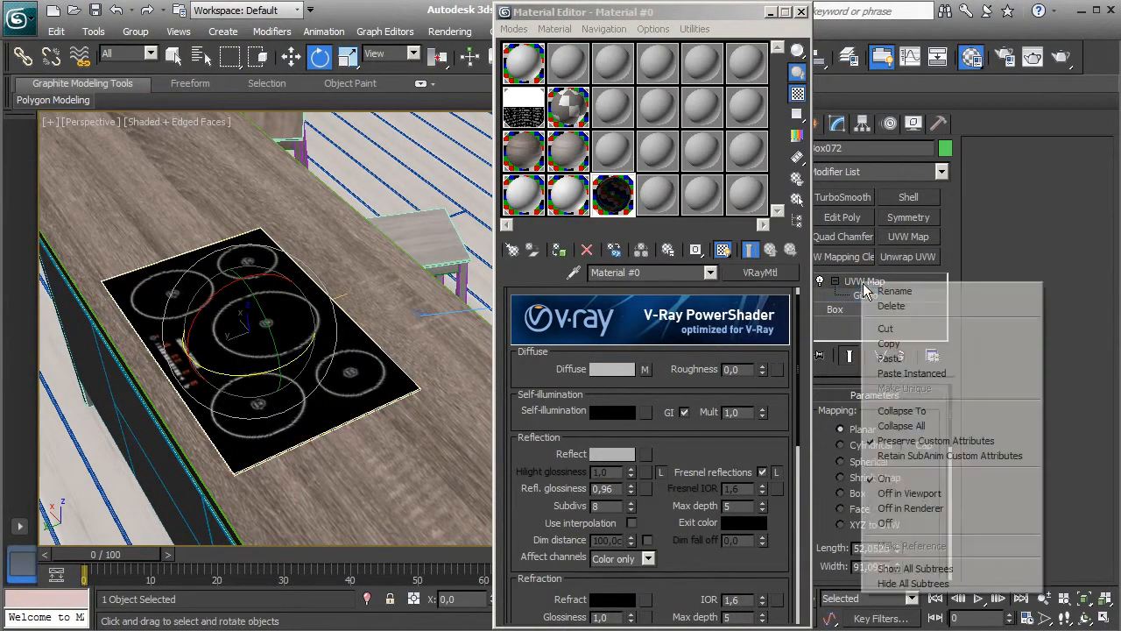
click(902, 426)
click(643, 515)
alt+middle_drag(477, 350, 443, 386)
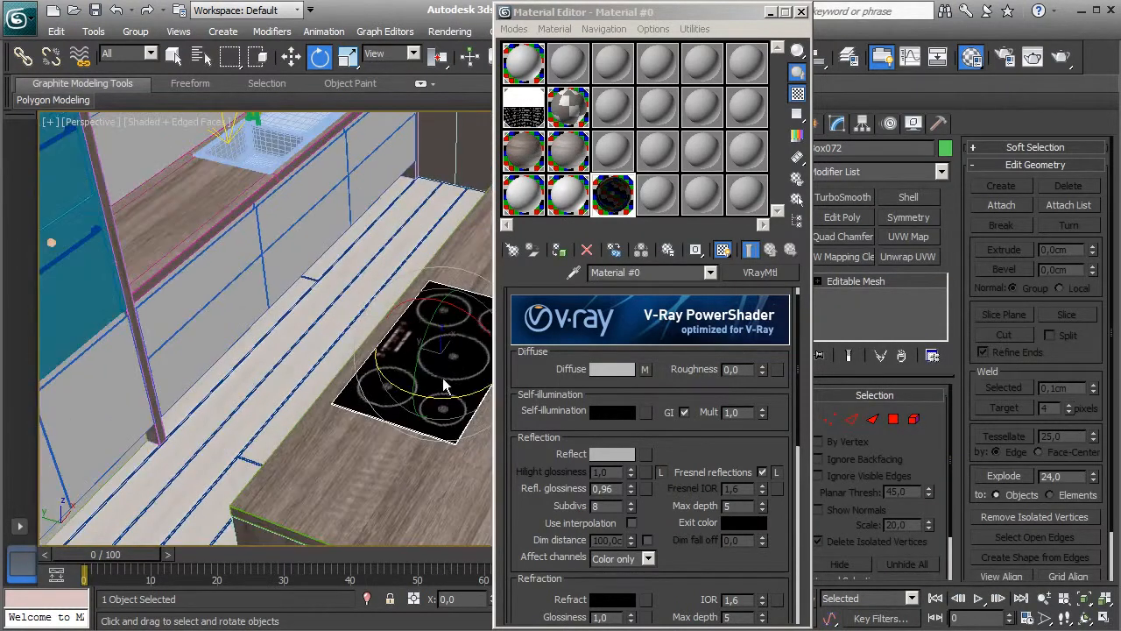
Step: Copy the hob material into the two sample slots above it and name the uppermost copy Micorowave Screen
click(625, 191)
drag(617, 148, 618, 109)
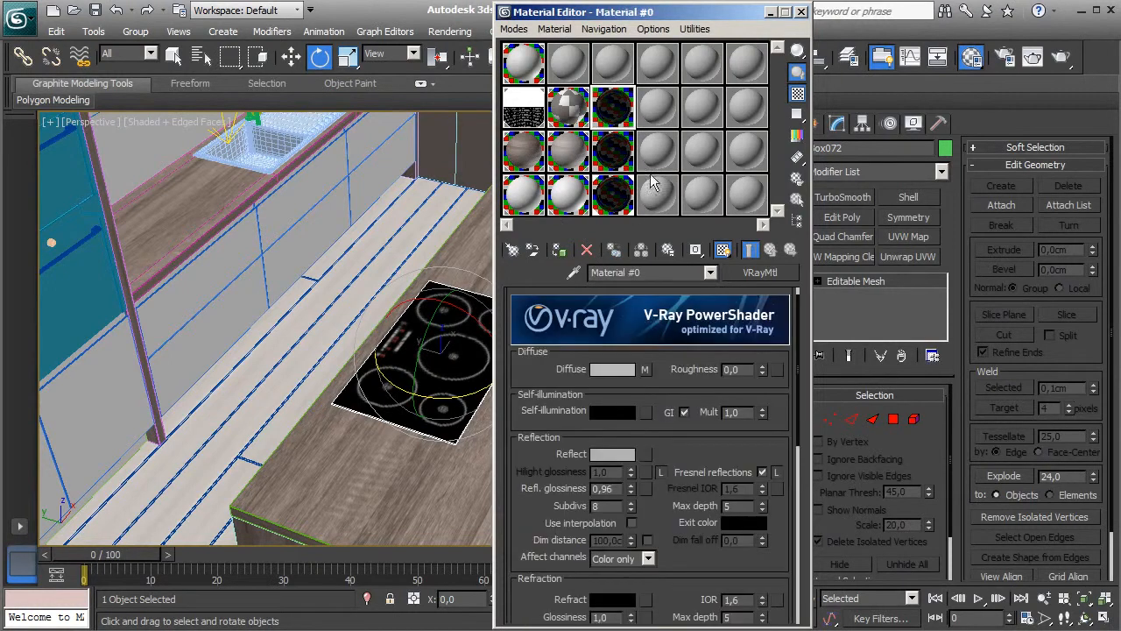
click(651, 274)
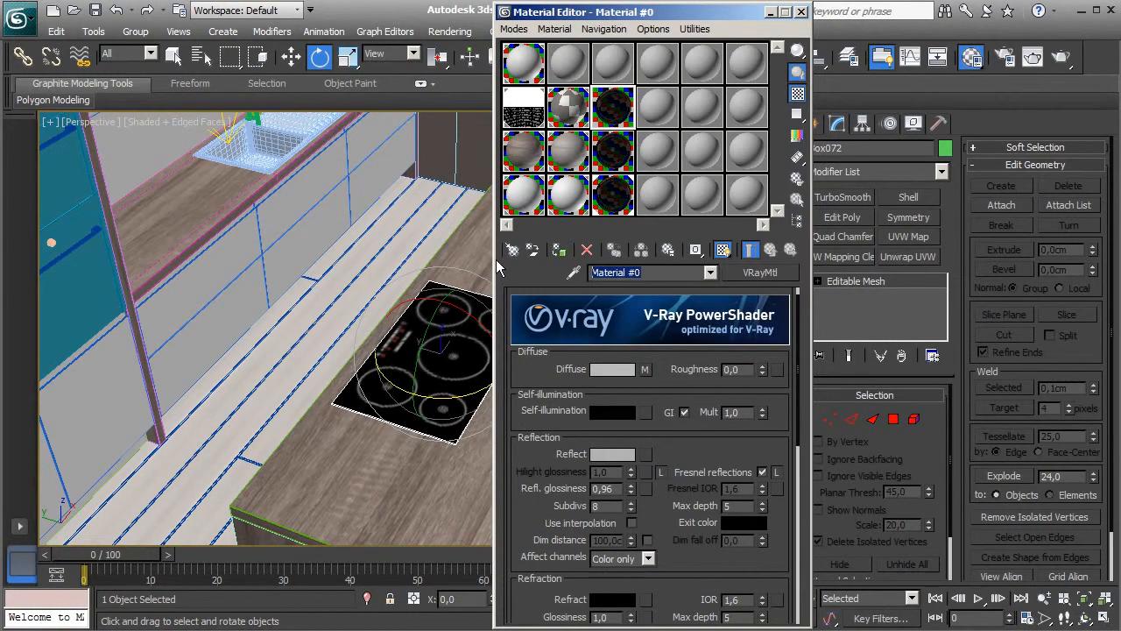
text(Micorowave Screen)
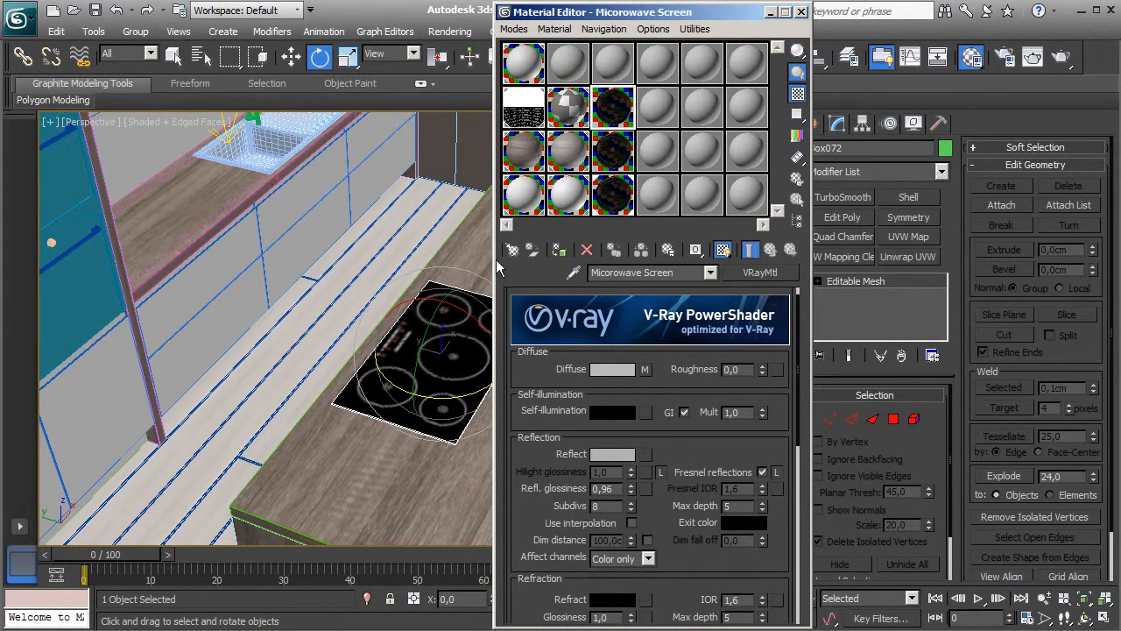
Step: Rename the middle copy of the hob material, entering Owe as its name
click(618, 165)
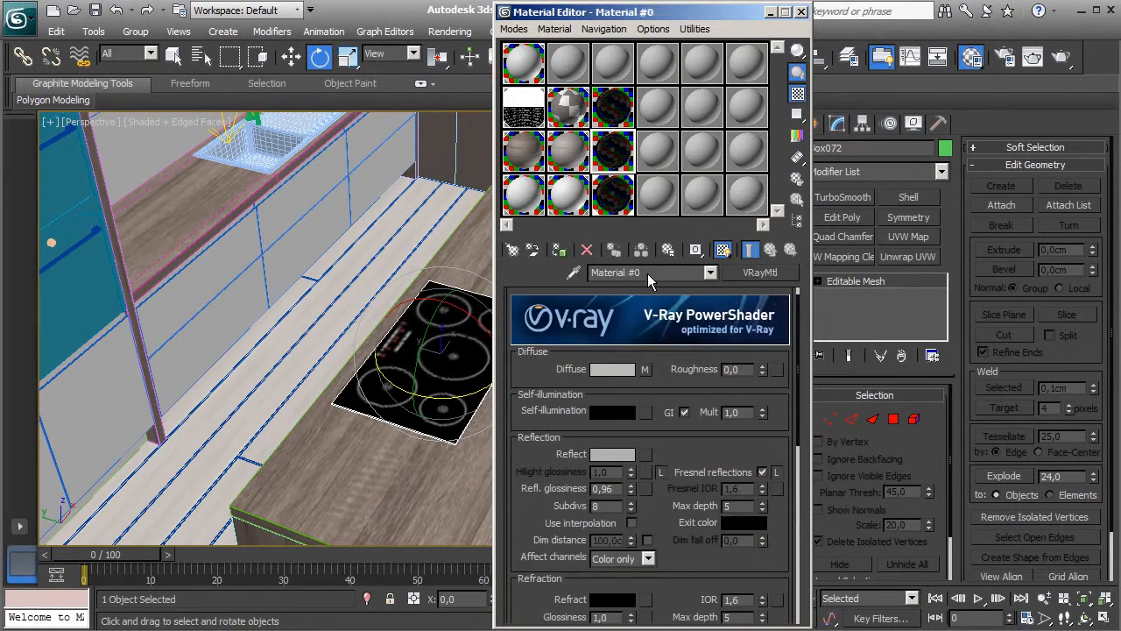
text(Owe)
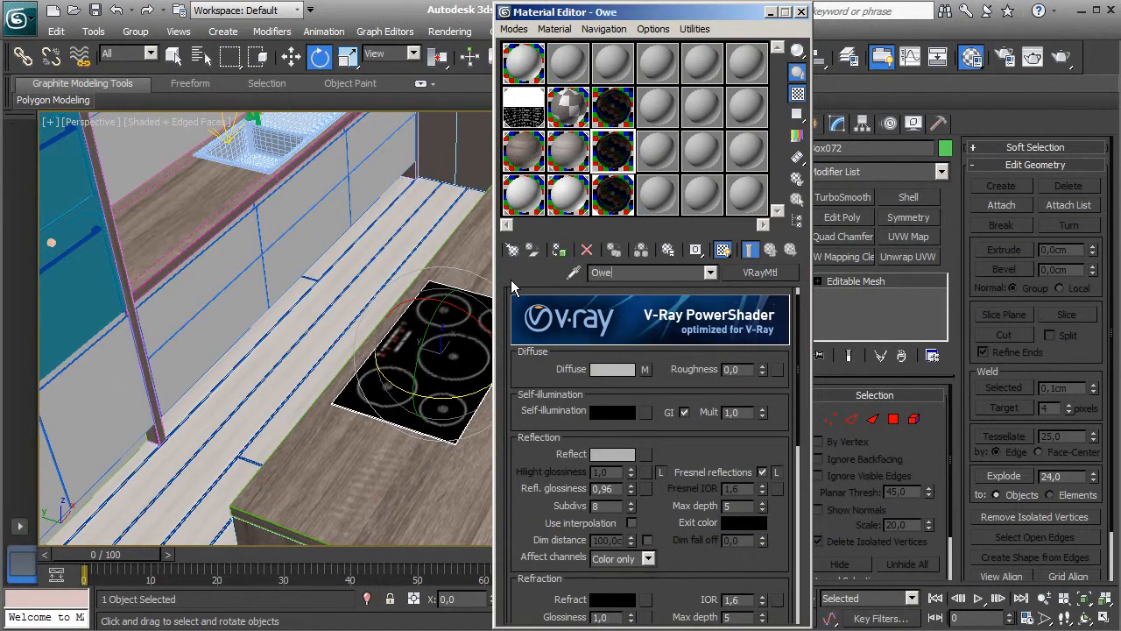
Step: Name the oven display material "Owen Screen" and replace its diffuse bitmap with owen_screen.jpg
text(n Screen)
click(644, 369)
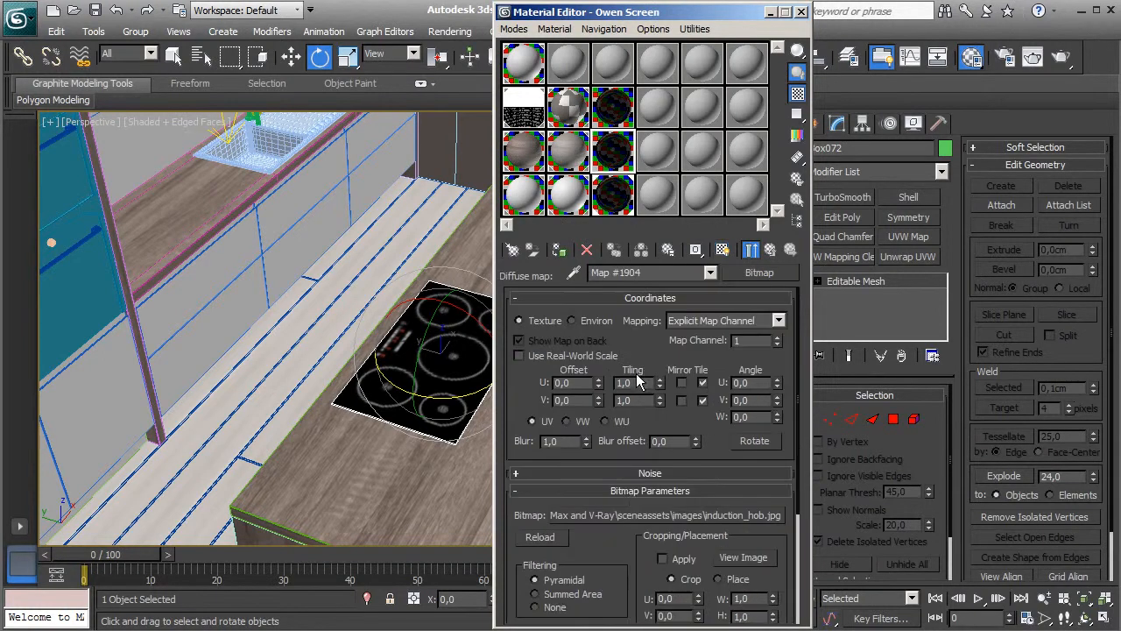
click(634, 514)
click(618, 302)
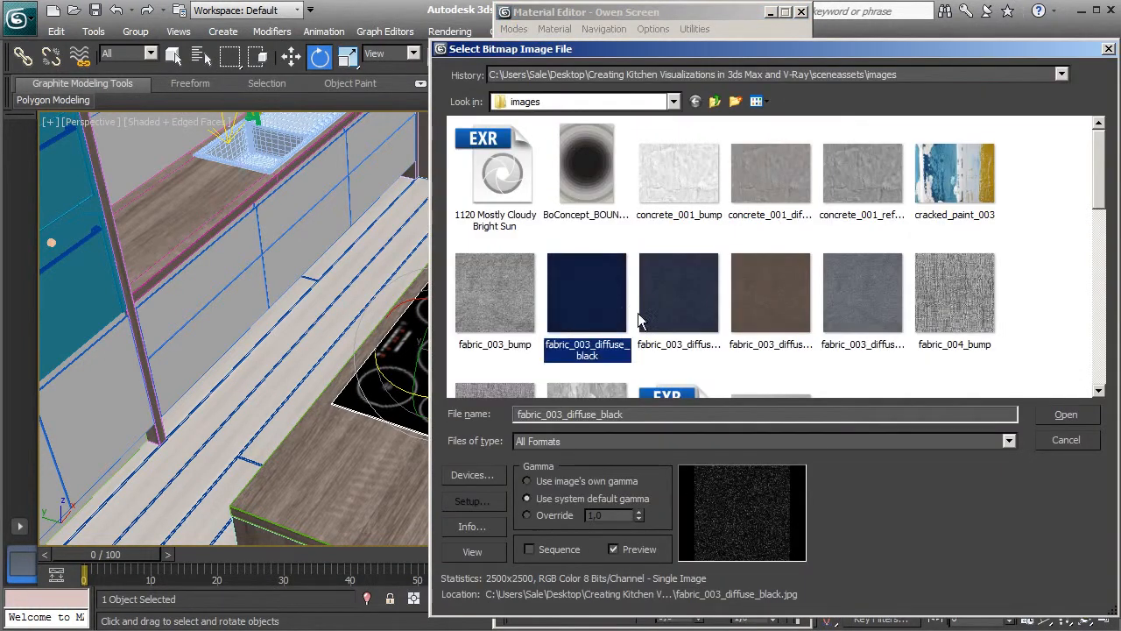
scroll(638, 313, down, 5)
scroll(638, 313, down, 3)
double_click(964, 210)
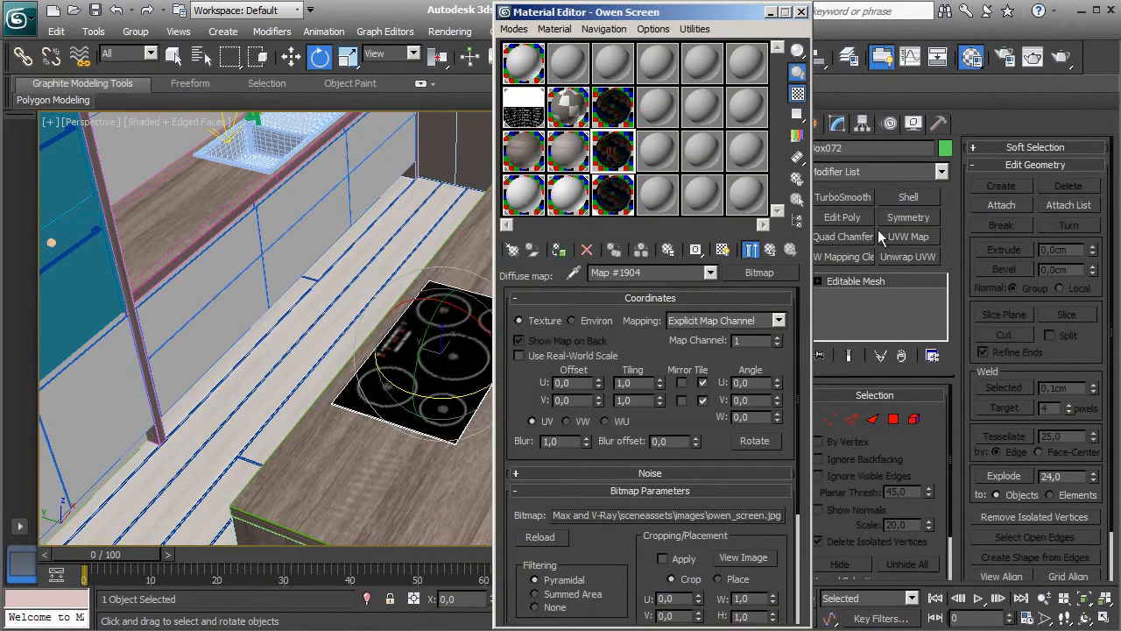
click(751, 250)
Step: Replace the diffuse bitmap of the Micorowave Screen material with microwave_screen.jpg
click(623, 122)
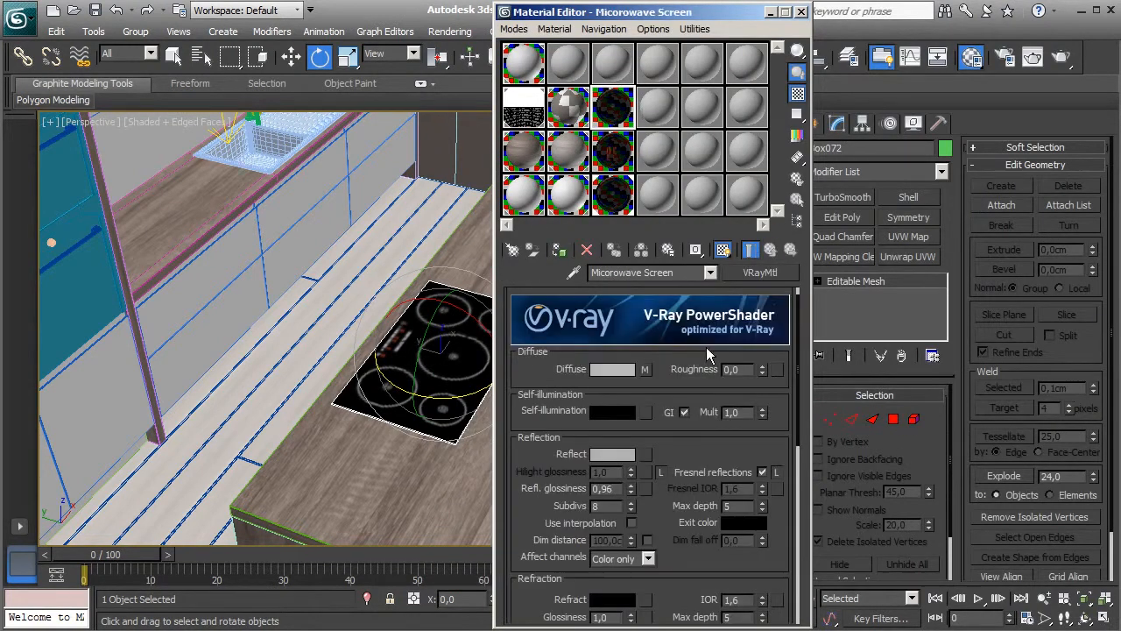
click(648, 375)
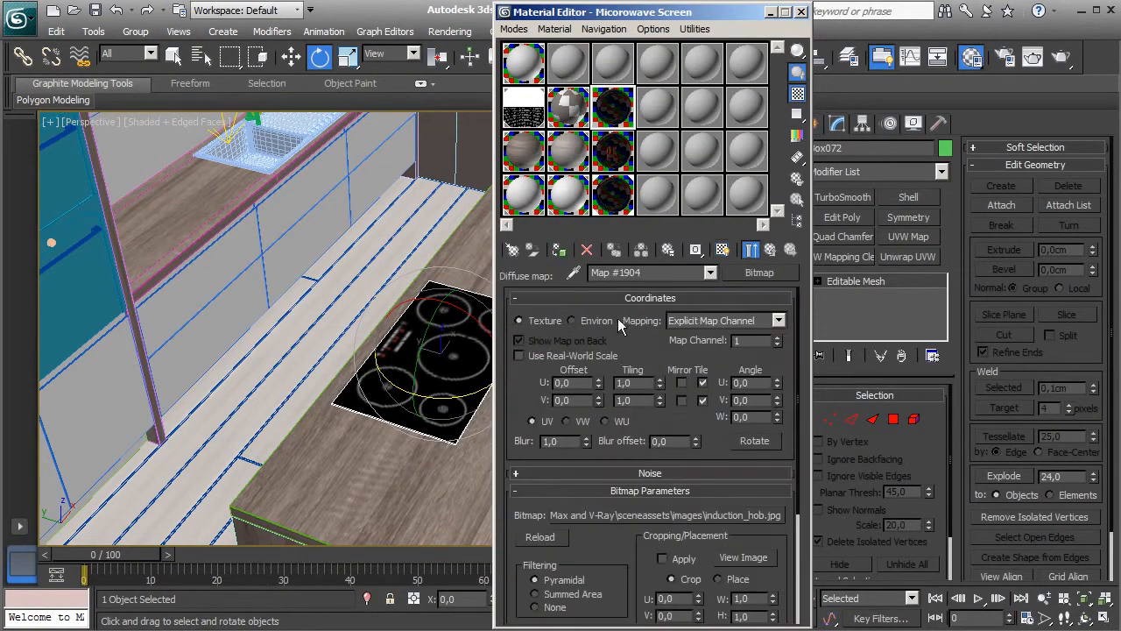
click(673, 517)
click(599, 300)
scroll(598, 293, down, 5)
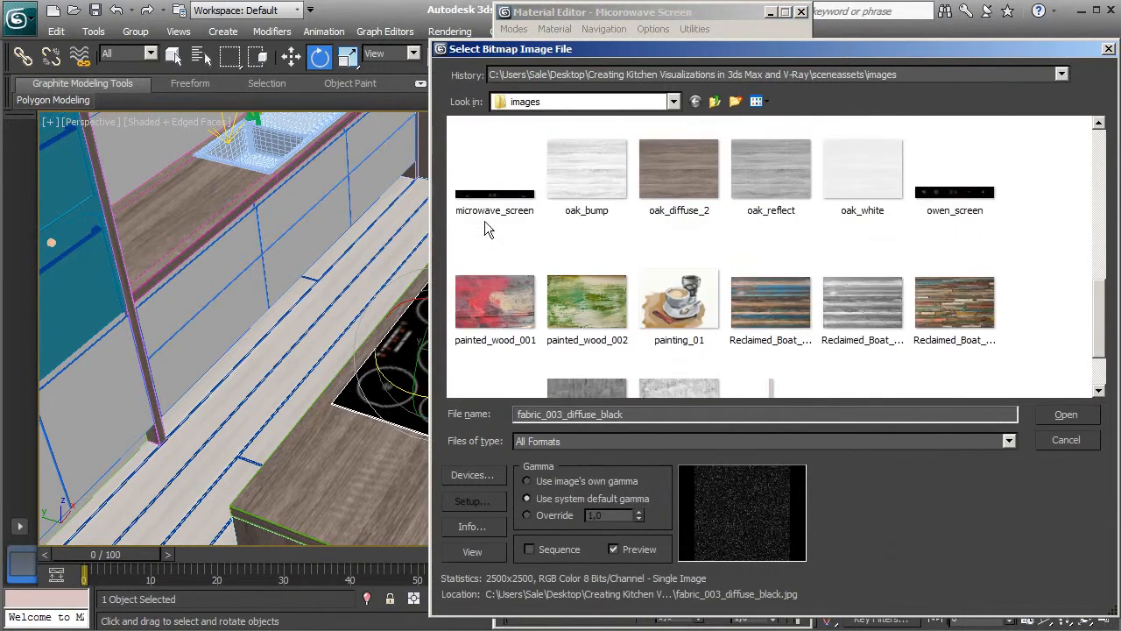
double_click(495, 201)
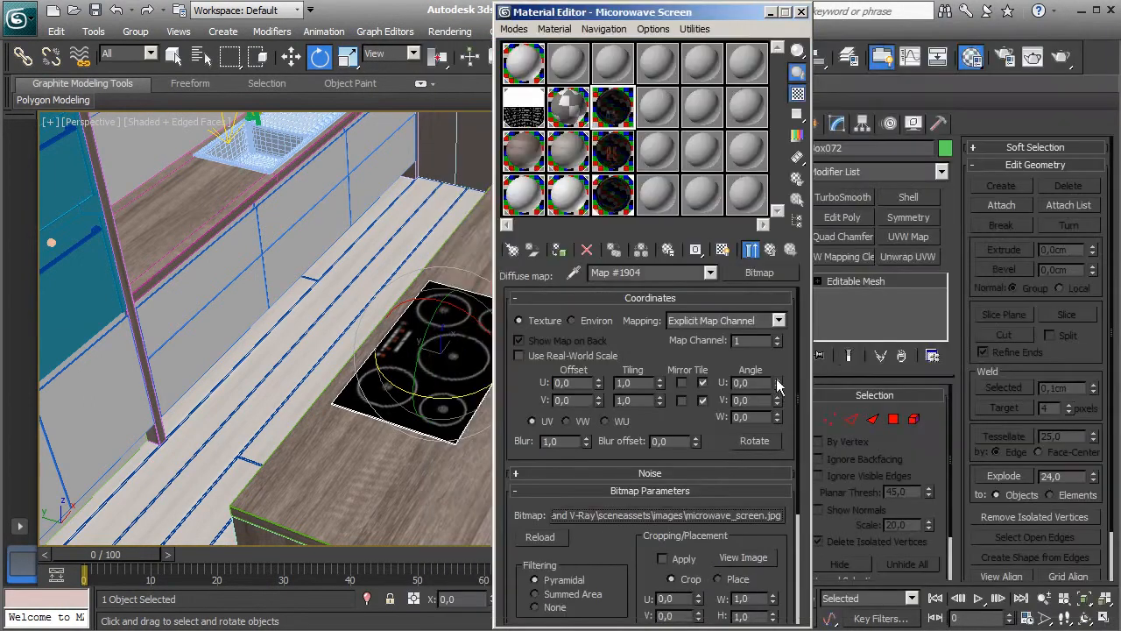
click(772, 251)
Step: Open the microwave and oven groups in the tall cabinet so their parts can be selected individually
alt+middle_drag(282, 339, 315, 408)
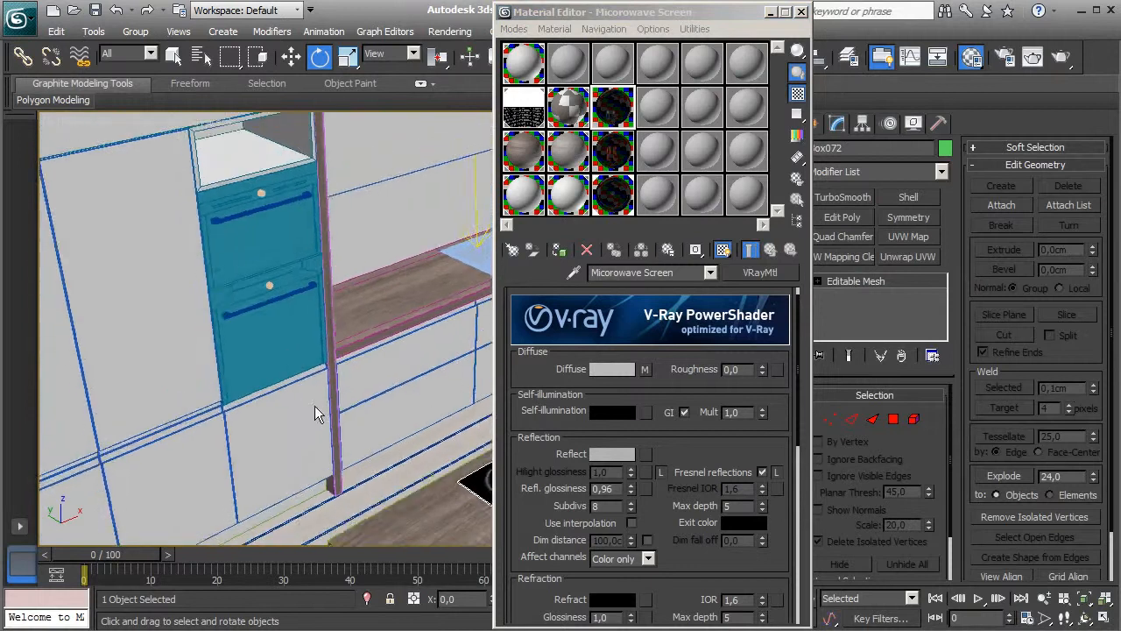
scroll(306, 368, up, 3)
middle_drag(301, 357, 346, 408)
click(286, 255)
ctrl+click(287, 356)
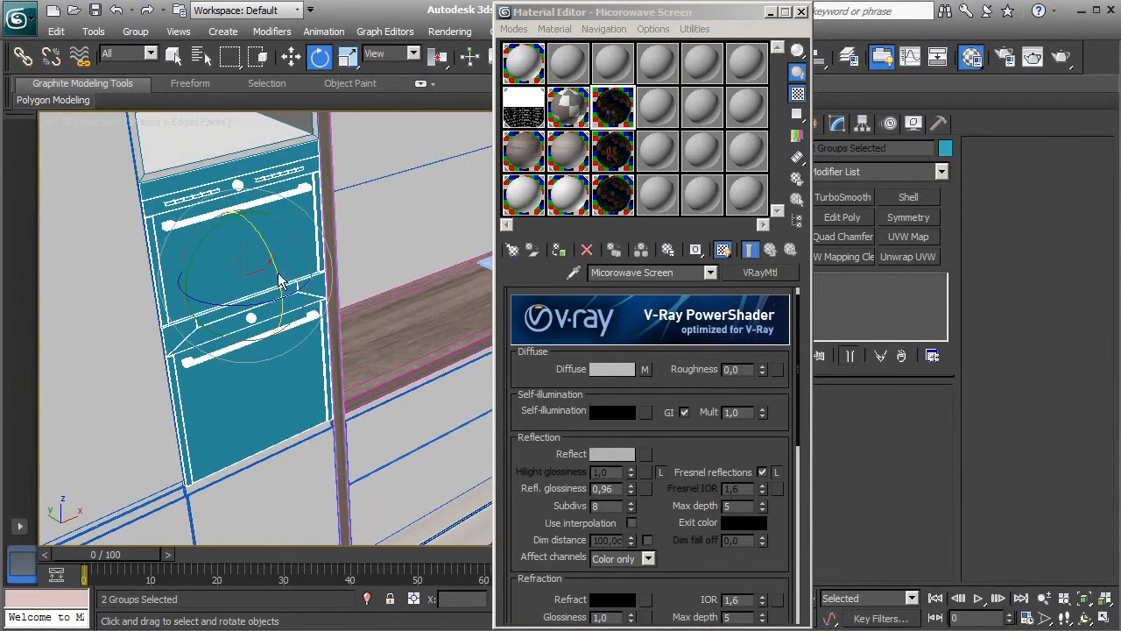
click(136, 31)
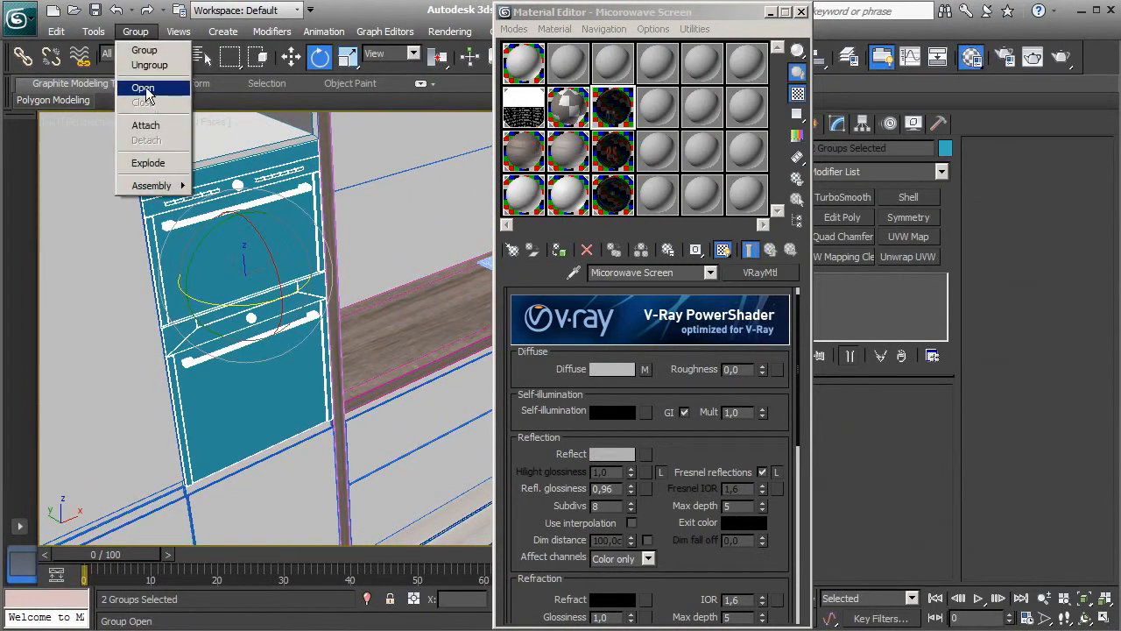
click(142, 83)
Step: Assign the Owen Screen material to the narrow display strip at the top of the lower oven
alt+middle_drag(285, 244, 254, 182)
click(255, 191)
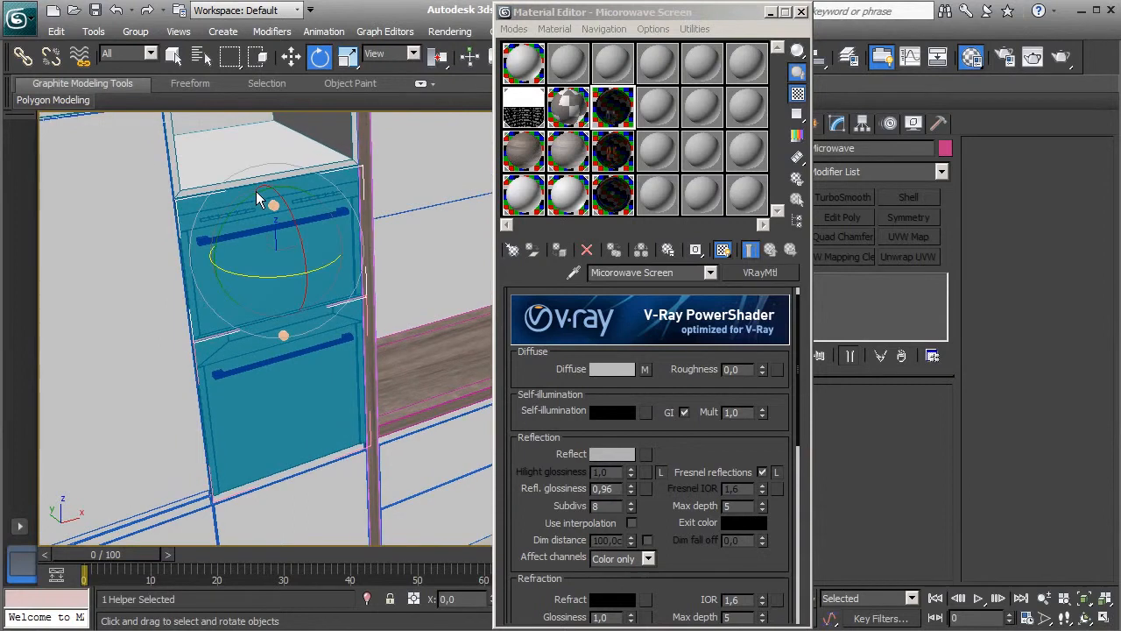
key(w)
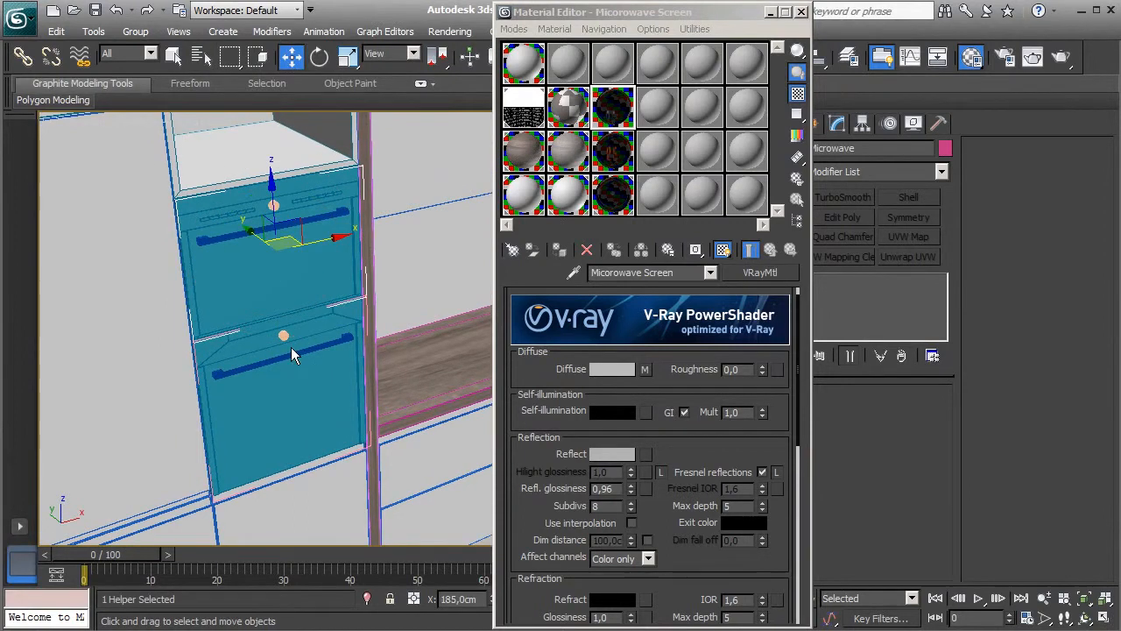
click(288, 323)
click(612, 153)
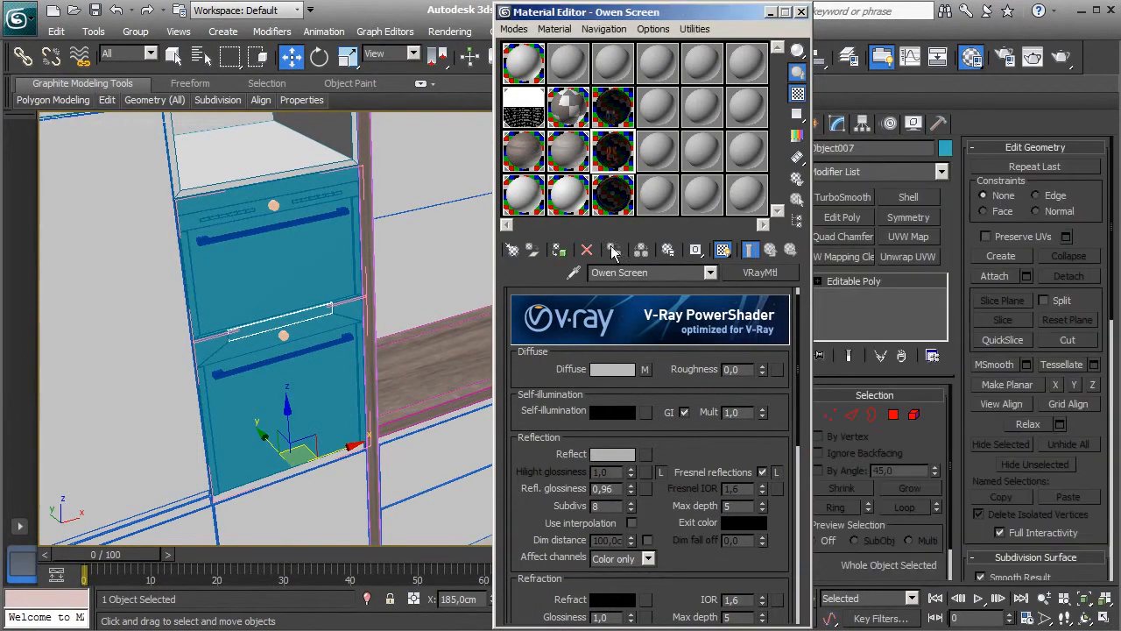
click(559, 250)
Step: Assign the Micorowave Screen material to the display panel along the microwave's upper edge and close the material editor
scroll(263, 284, up, 2)
middle_drag(263, 284, 243, 374)
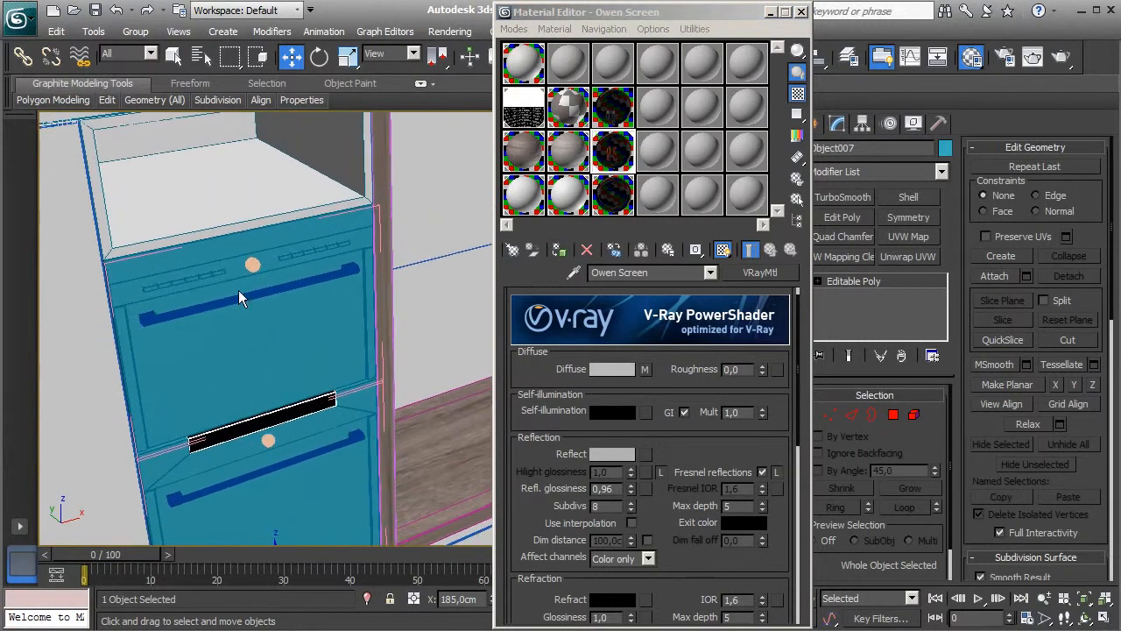
click(231, 250)
click(618, 201)
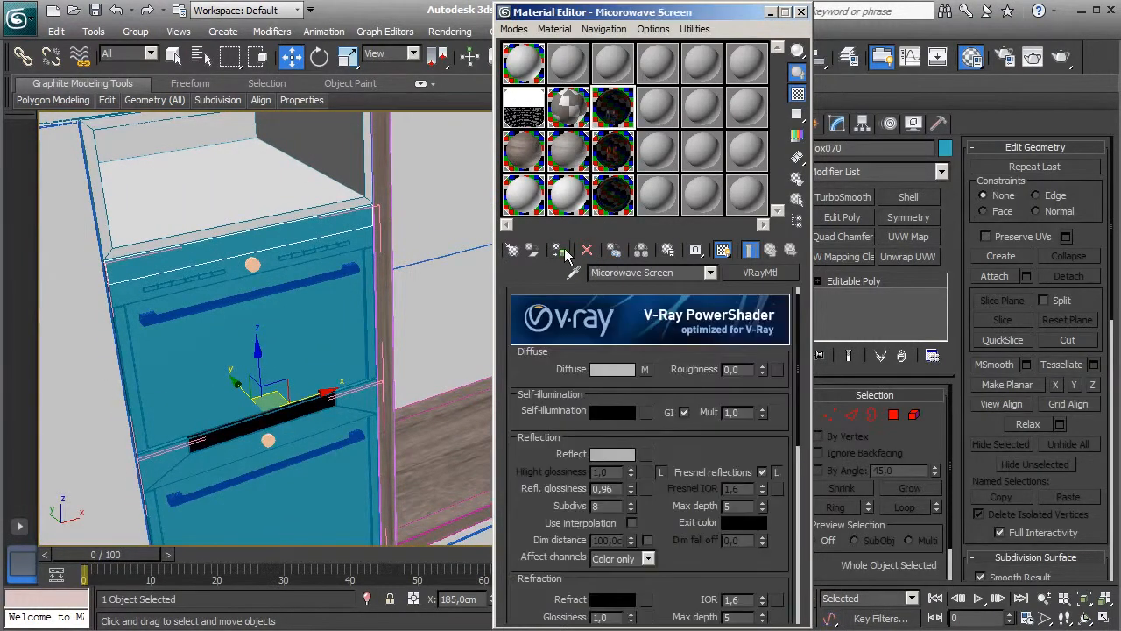
click(560, 251)
click(799, 12)
Step: Apply a UVW Map with Box mapping to the microwave's display panel and collapse its modifier stack
scroll(447, 307, up, 3)
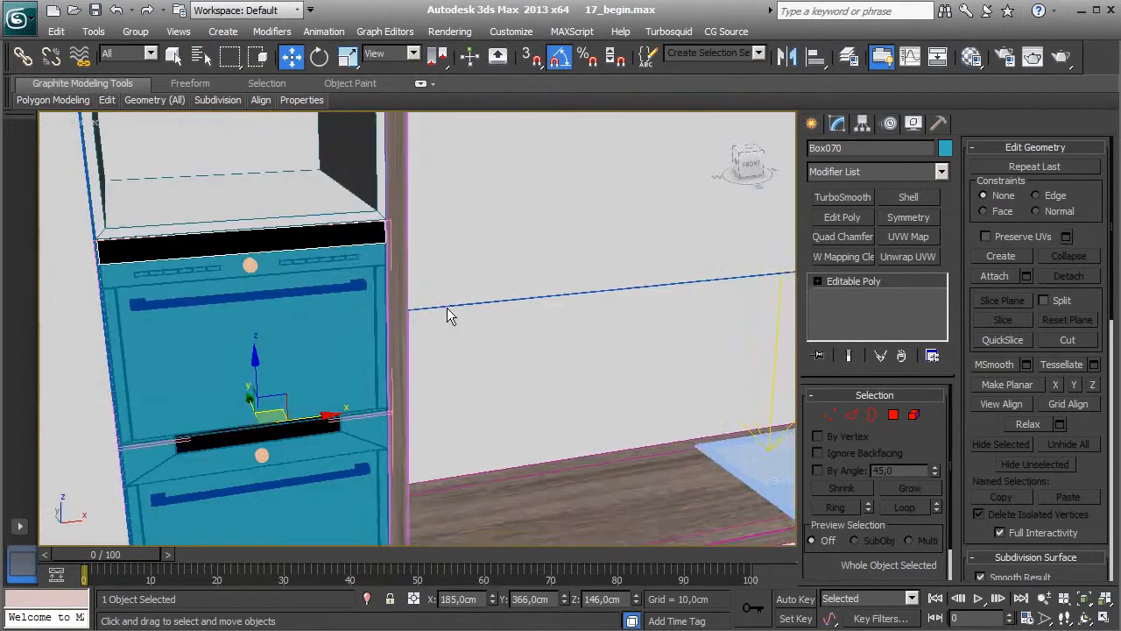
middle_drag(262, 302, 390, 405)
scroll(390, 405, up, 3)
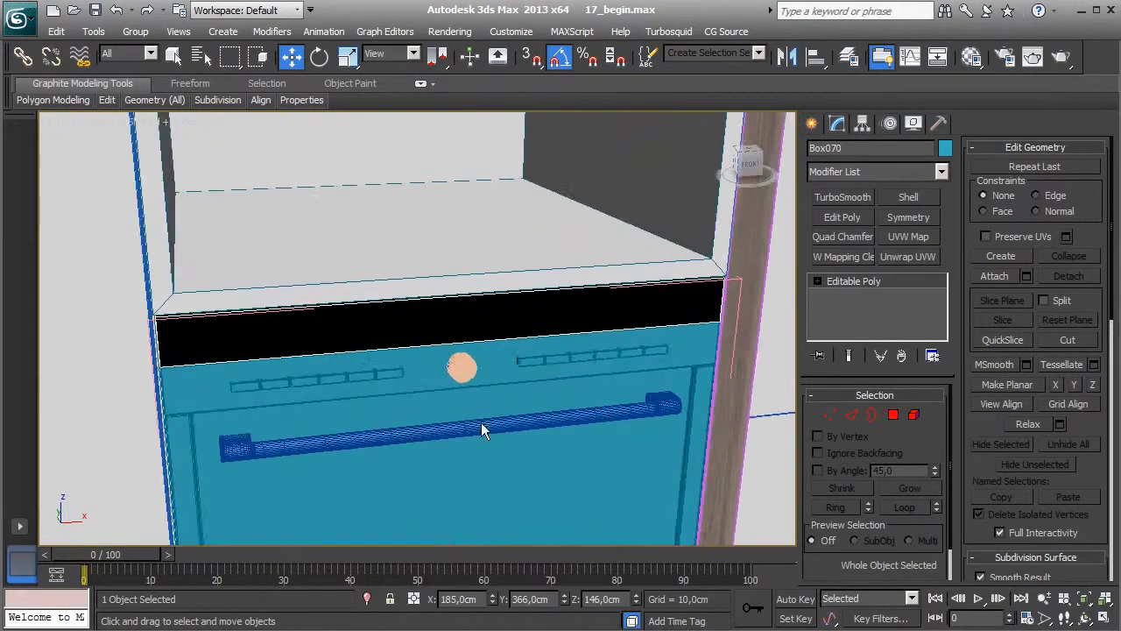
alt+middle_drag(481, 423, 534, 422)
click(908, 237)
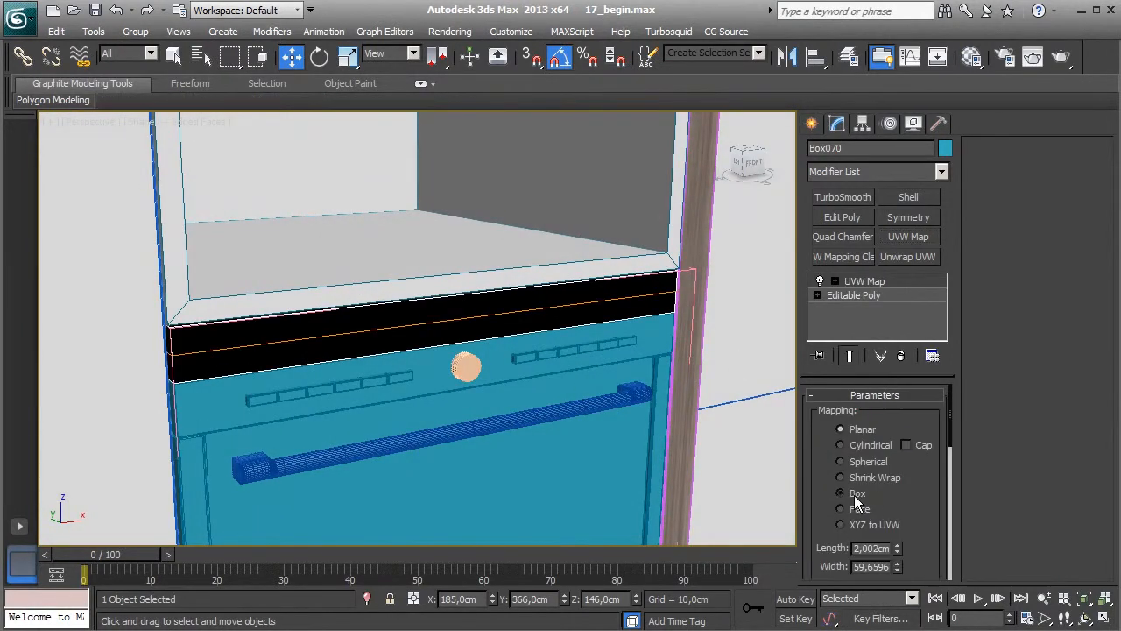
click(854, 493)
right_click(871, 300)
click(894, 427)
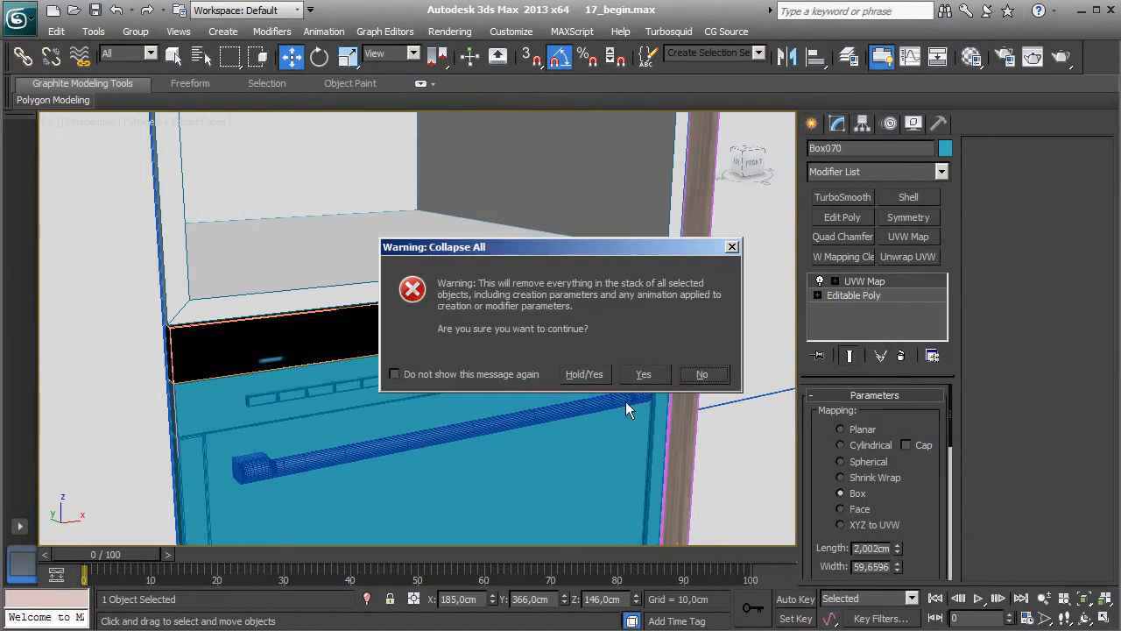
click(633, 375)
Step: Apply a UVW Map with Box mapping to the lower oven's display strip and collapse its modifier stack
middle_drag(558, 430, 489, 268)
scroll(531, 420, down, 2)
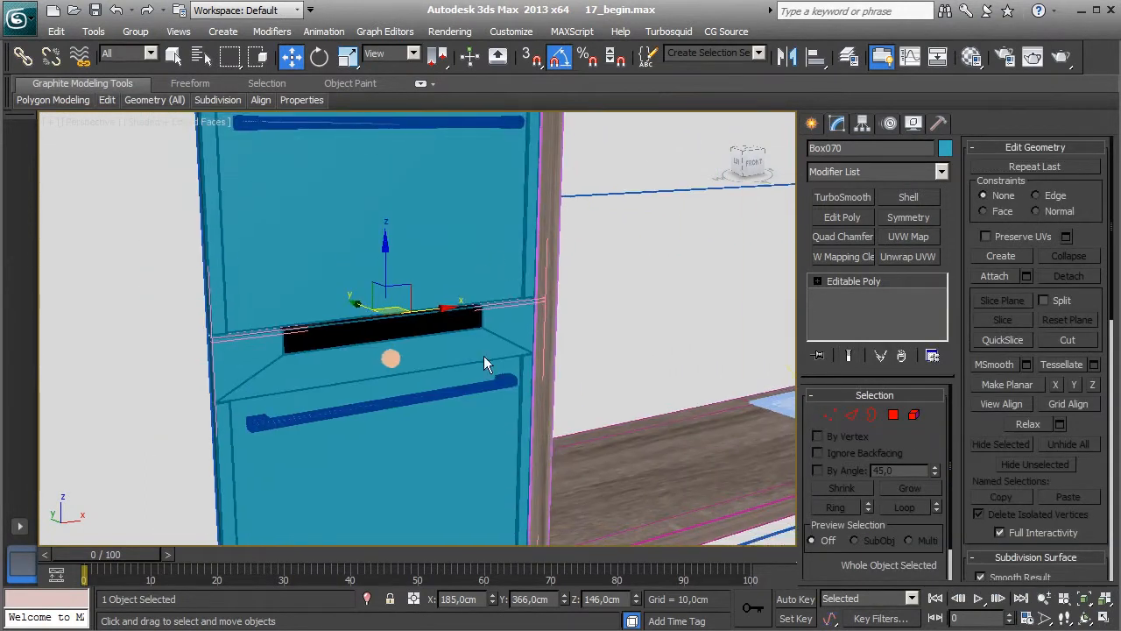
scroll(367, 356, up, 2)
click(366, 356)
click(908, 238)
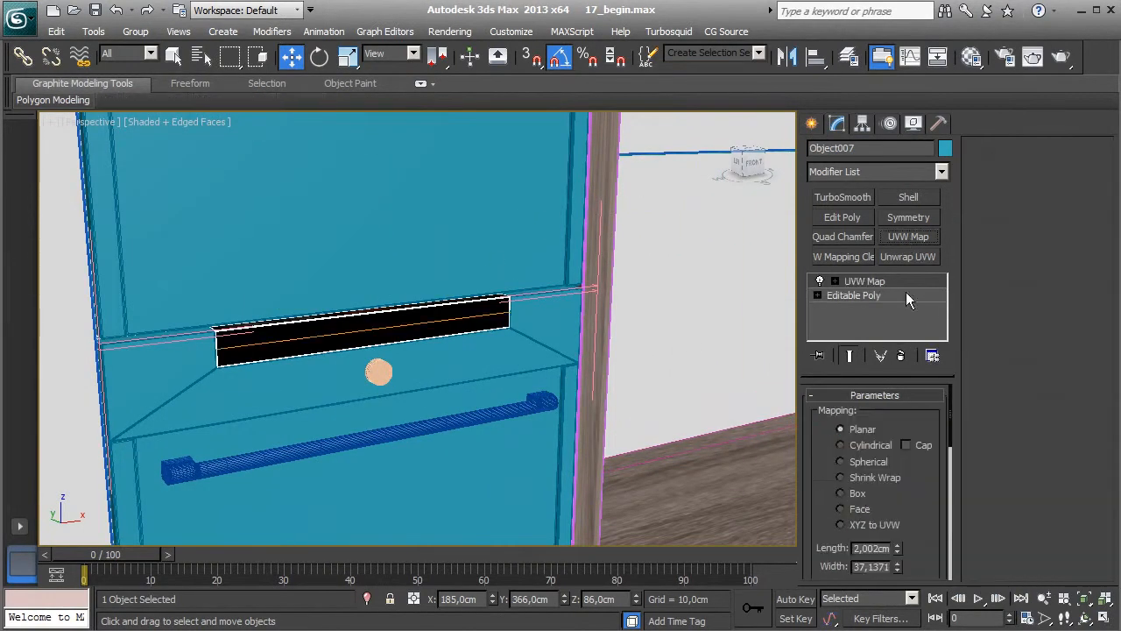
click(858, 493)
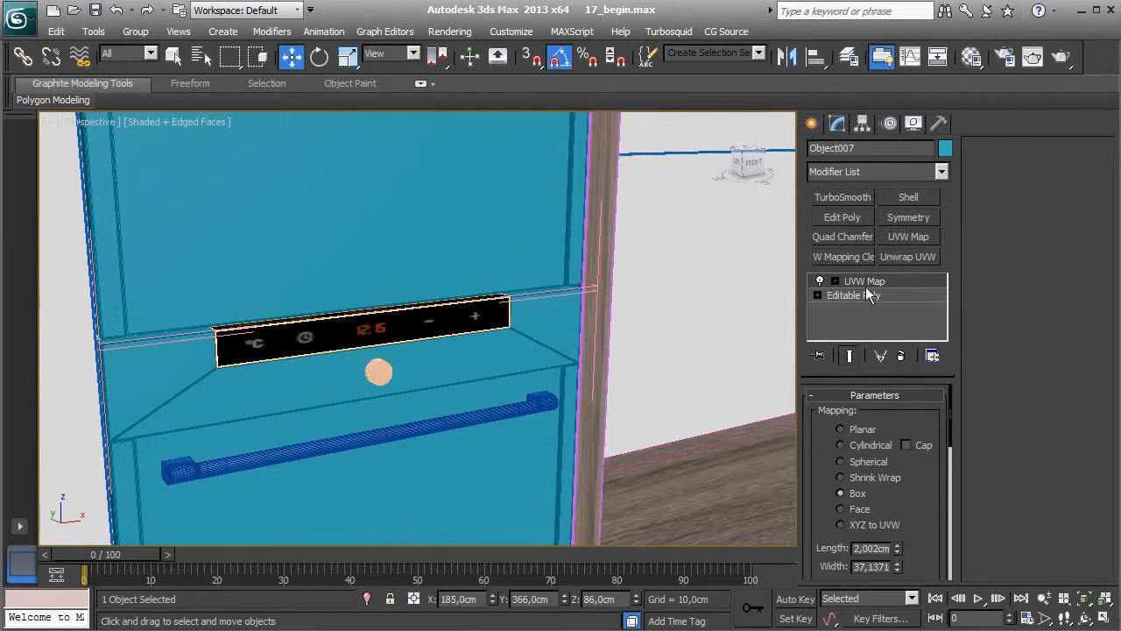
right_click(867, 289)
click(898, 426)
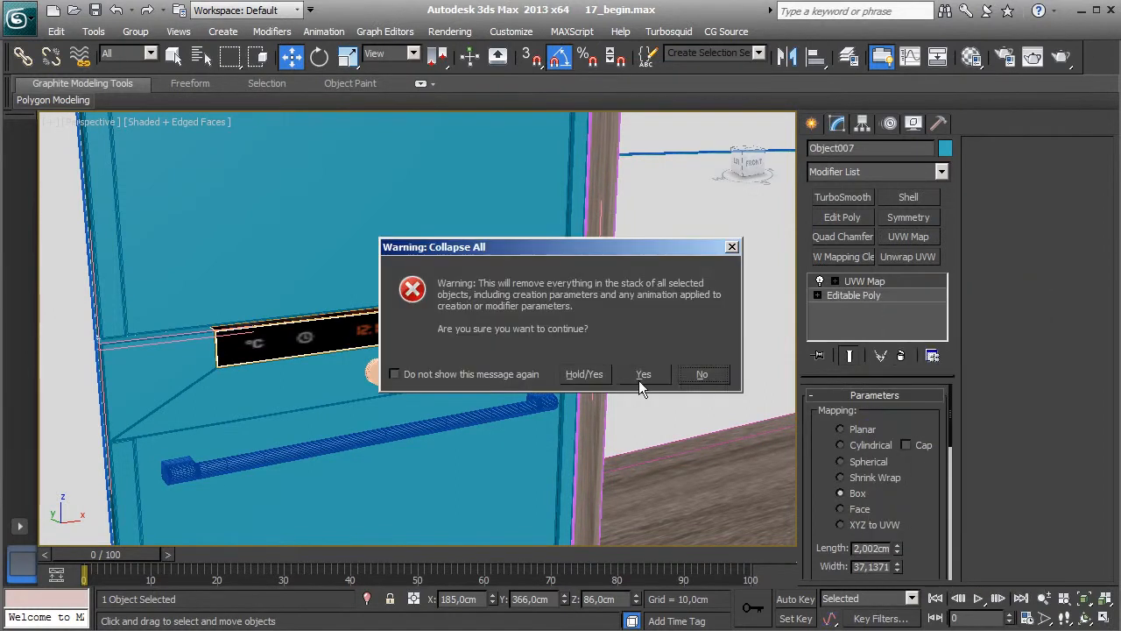
click(638, 380)
Step: Select the microwave's front door panel and create a VRayMtl material named "Shiny Black" in an unused sample slot
scroll(549, 353, down, 3)
alt+middle_drag(563, 402, 491, 368)
scroll(491, 368, down, 2)
click(400, 279)
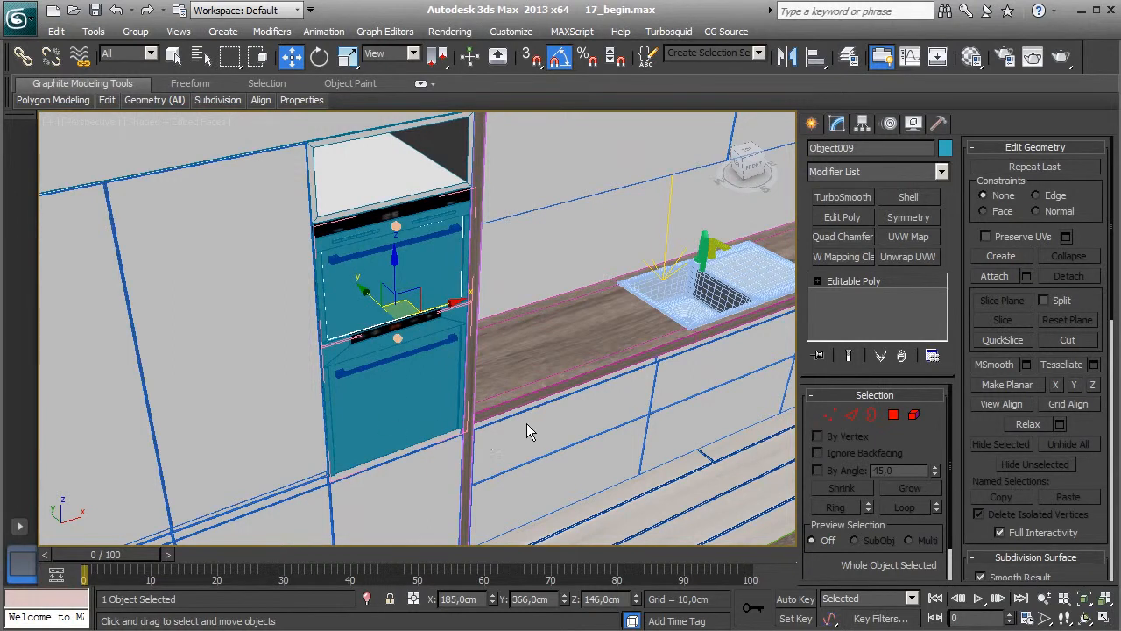
key(m)
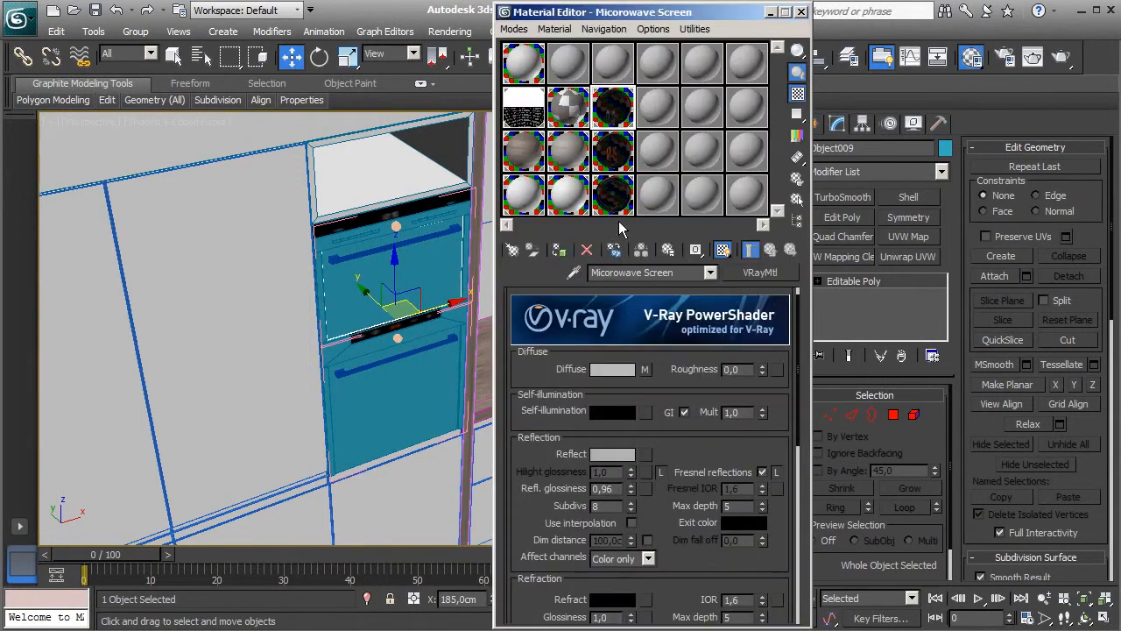
click(614, 63)
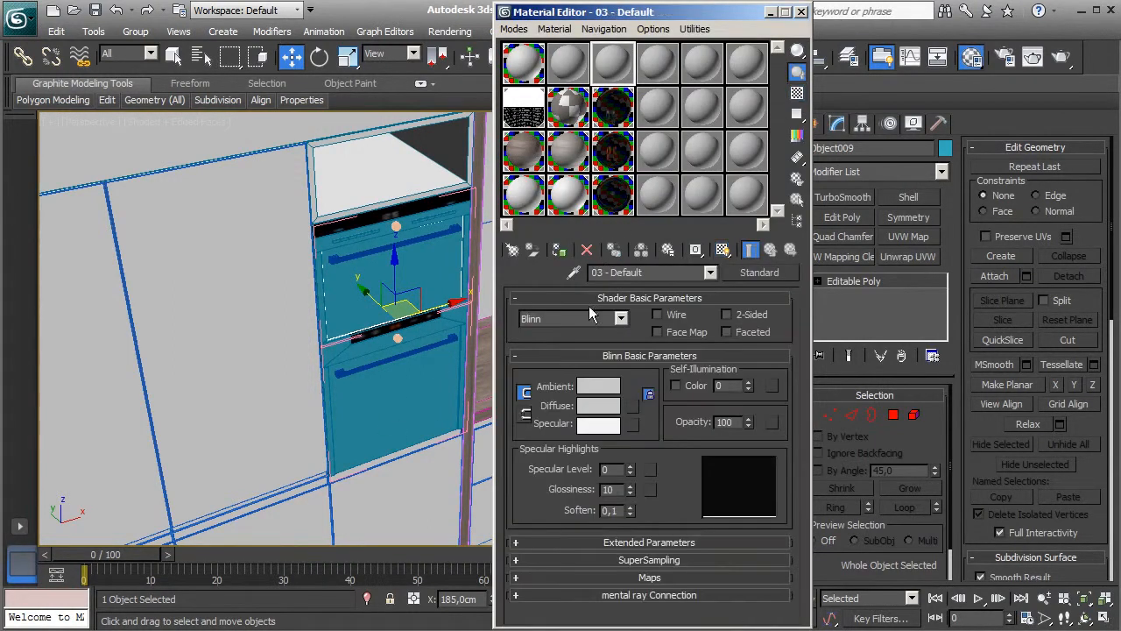
click(512, 250)
double_click(102, 500)
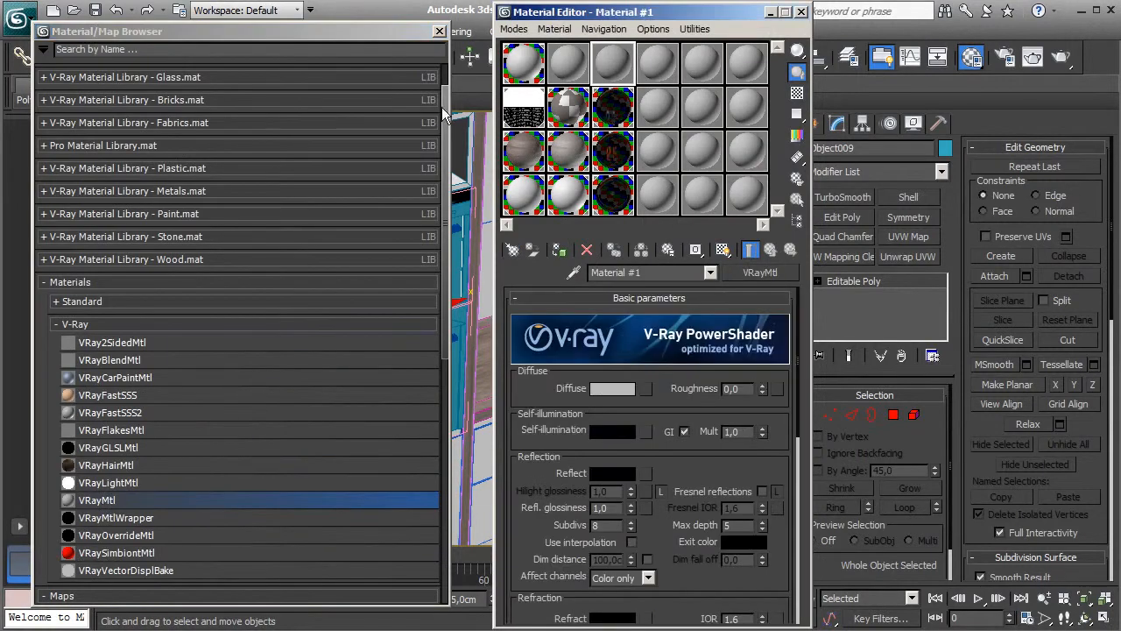
click(439, 31)
click(643, 272)
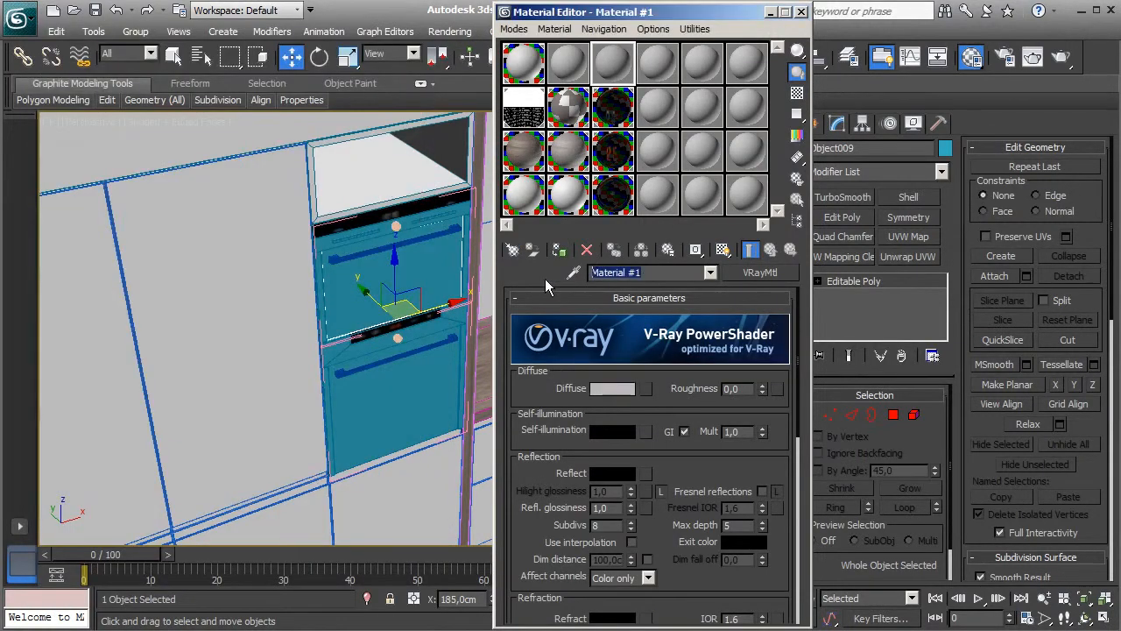
text(Shin)
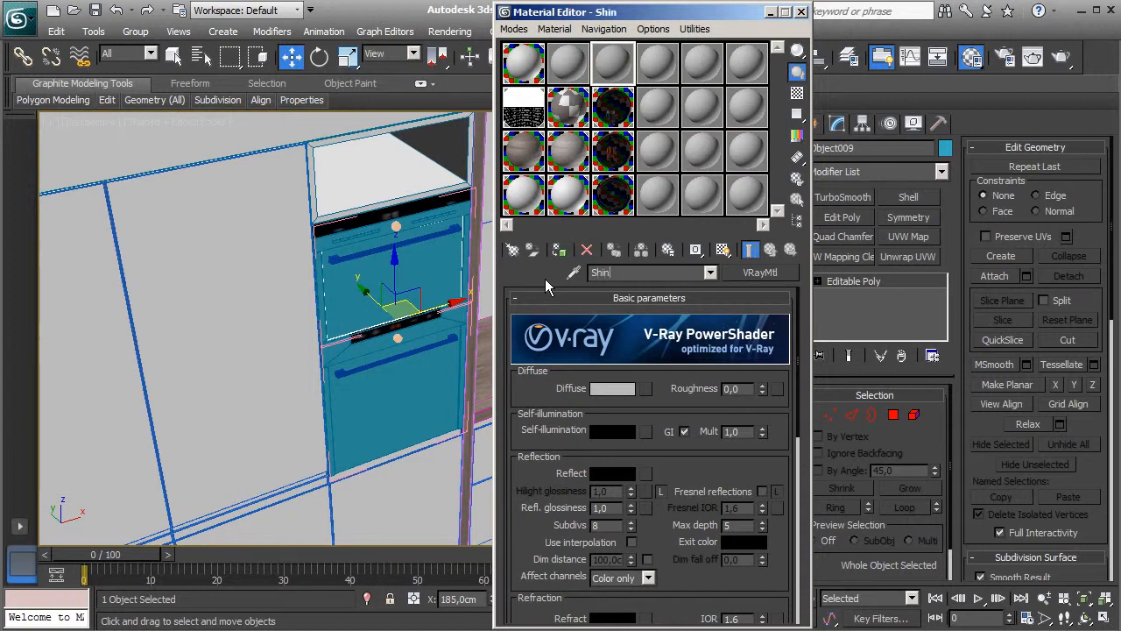
text(y Black)
Step: Add a Falloff map to the diffuse of Shiny Black and darken its side colour to a very dark grey
click(645, 391)
double_click(87, 399)
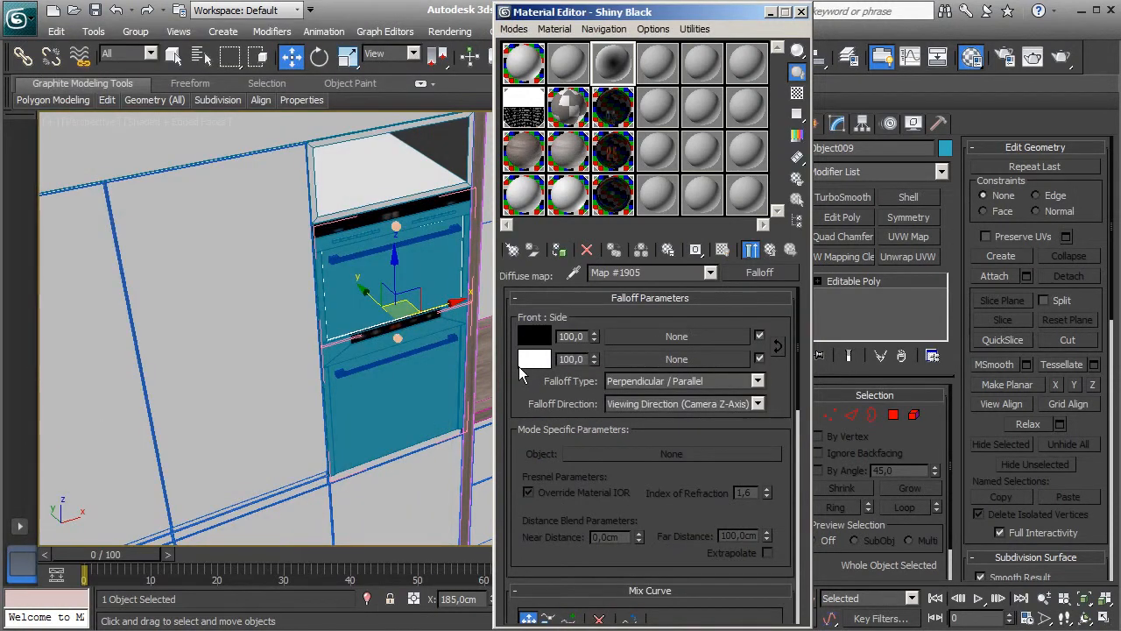
click(530, 360)
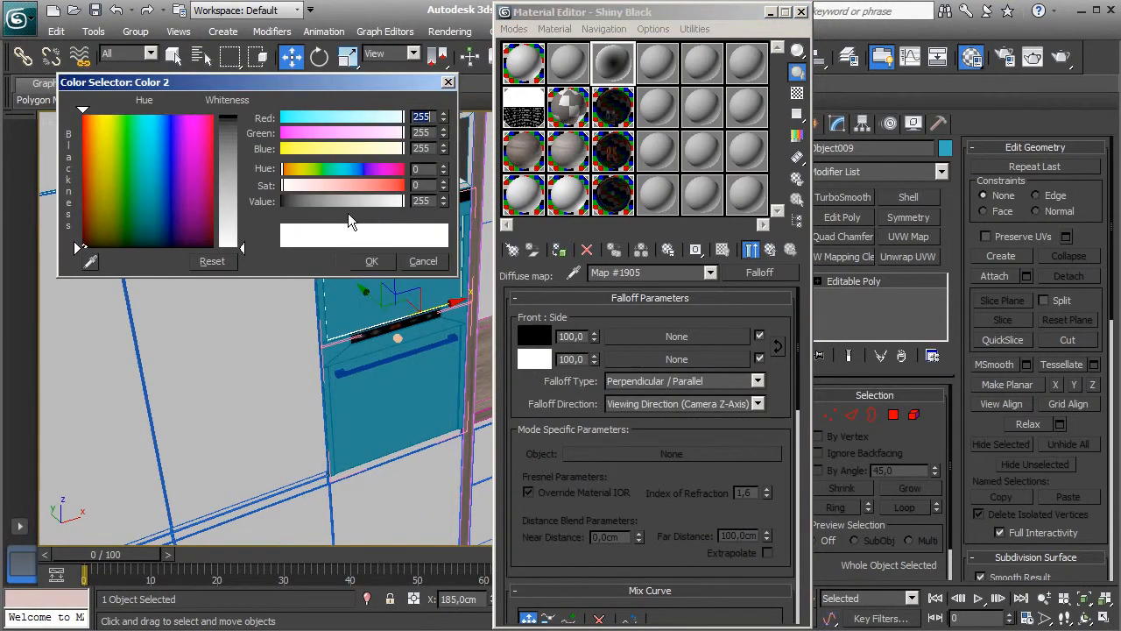
drag(319, 203, 289, 204)
click(372, 266)
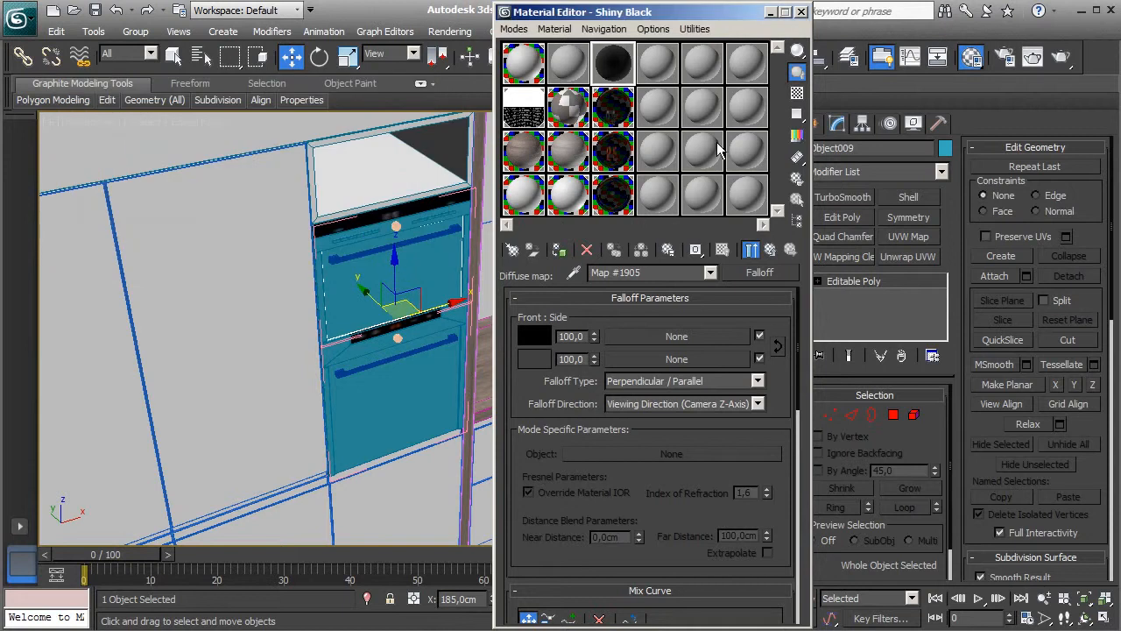
Step: Open an enlarged preview of Shiny Black with a checkered background and return to the material's main parameters
double_click(625, 70)
click(797, 93)
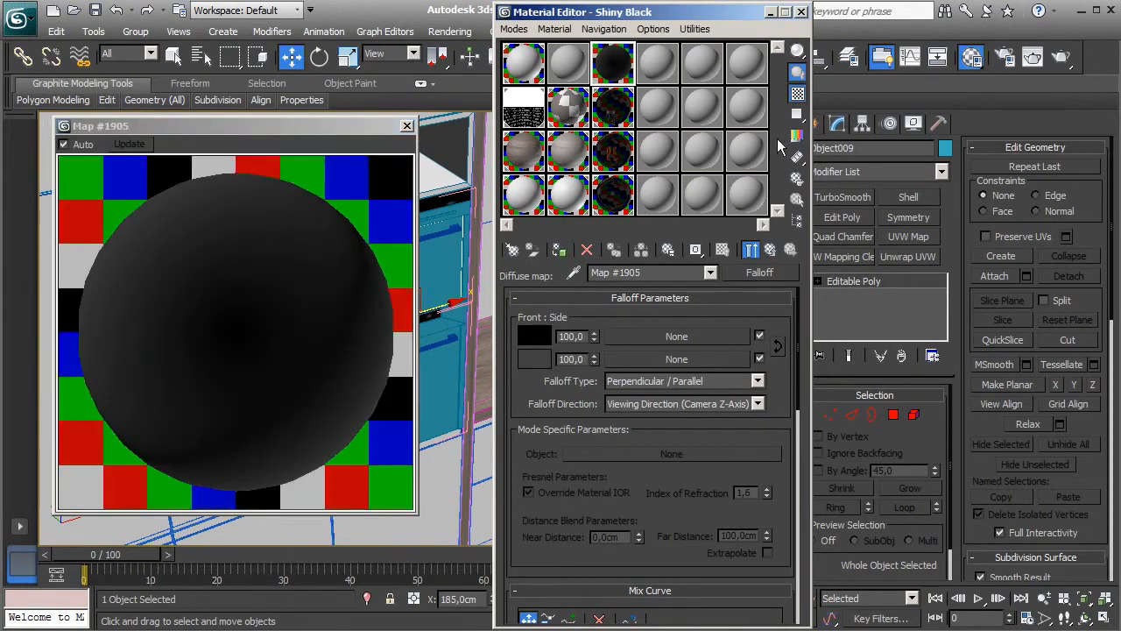
click(770, 251)
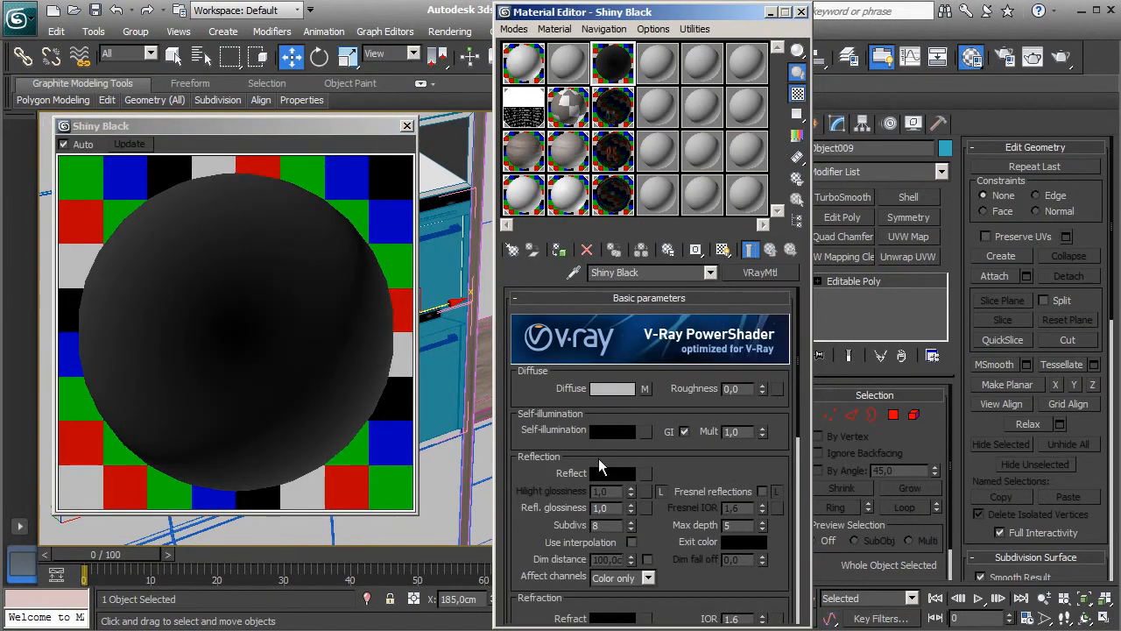
Step: Give Shiny Black a grey reflection colour of value 100 with Fresnel reflections and a reflection glossiness of 0,97
click(603, 476)
drag(320, 204, 330, 203)
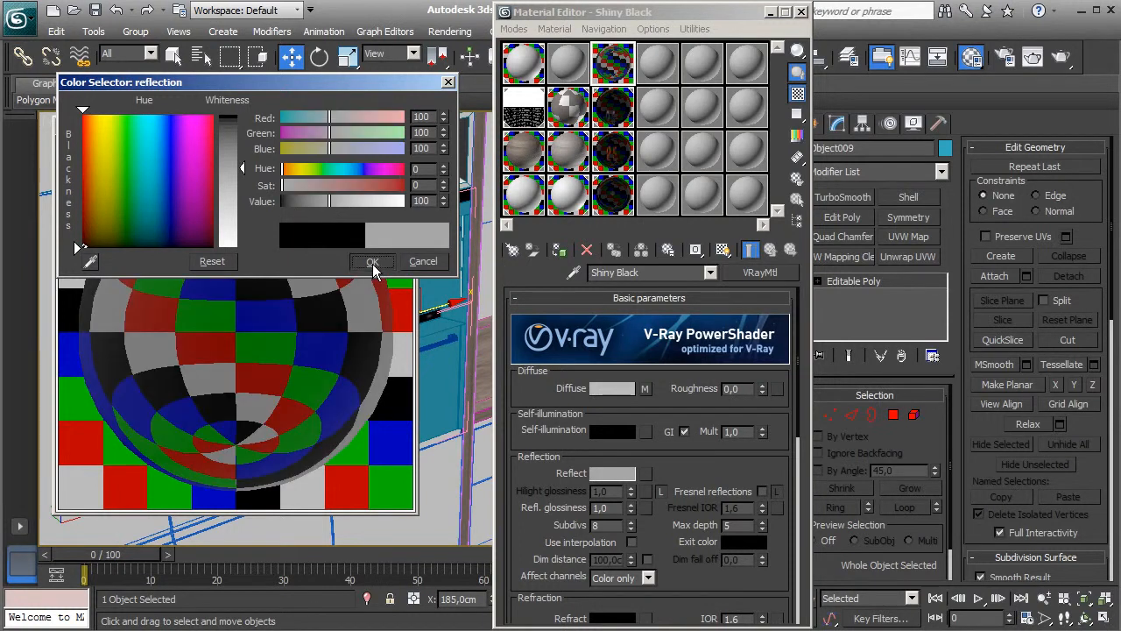
click(371, 261)
click(762, 492)
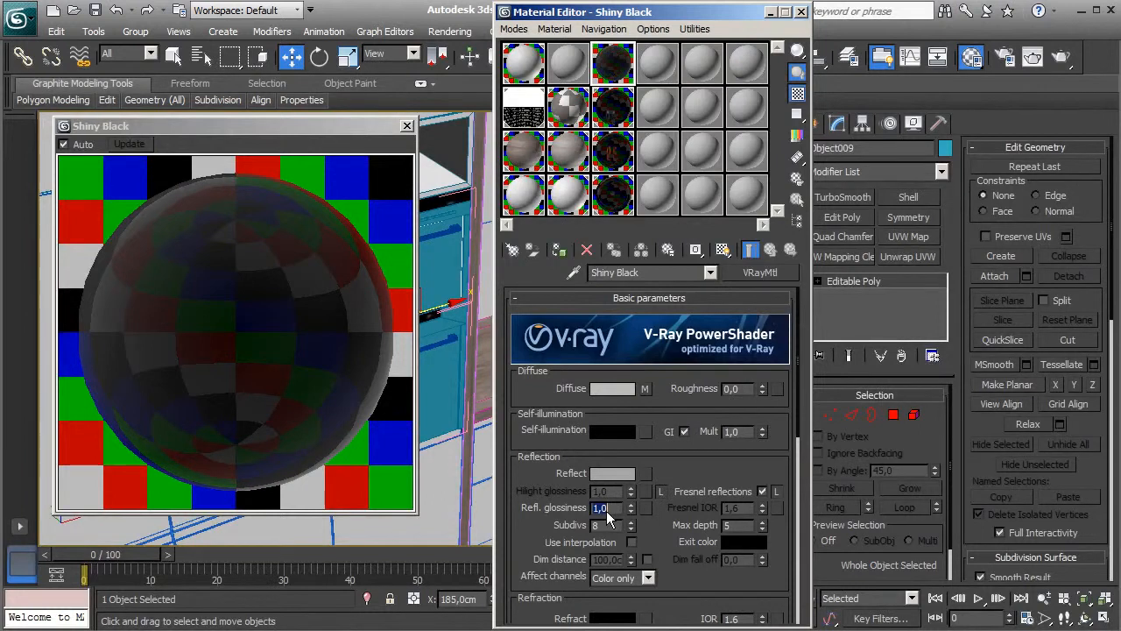
text(0,9)
click(407, 127)
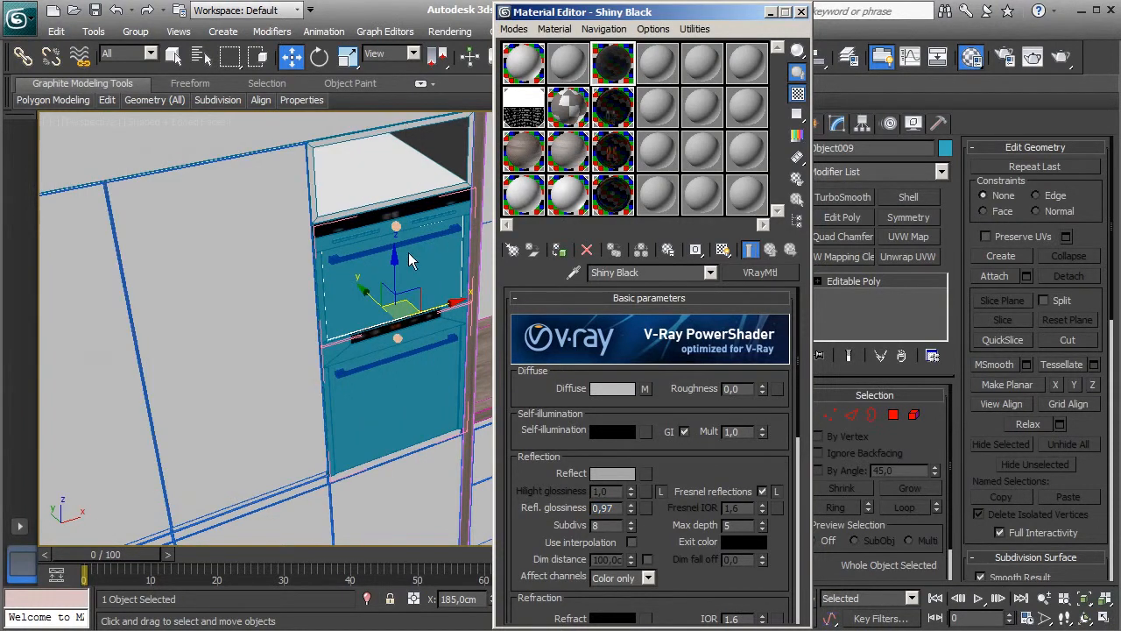
Step: Select the front door panels of the microwave and the lower oven together and assign Shiny Black to them
click(439, 271)
ctrl+click(417, 407)
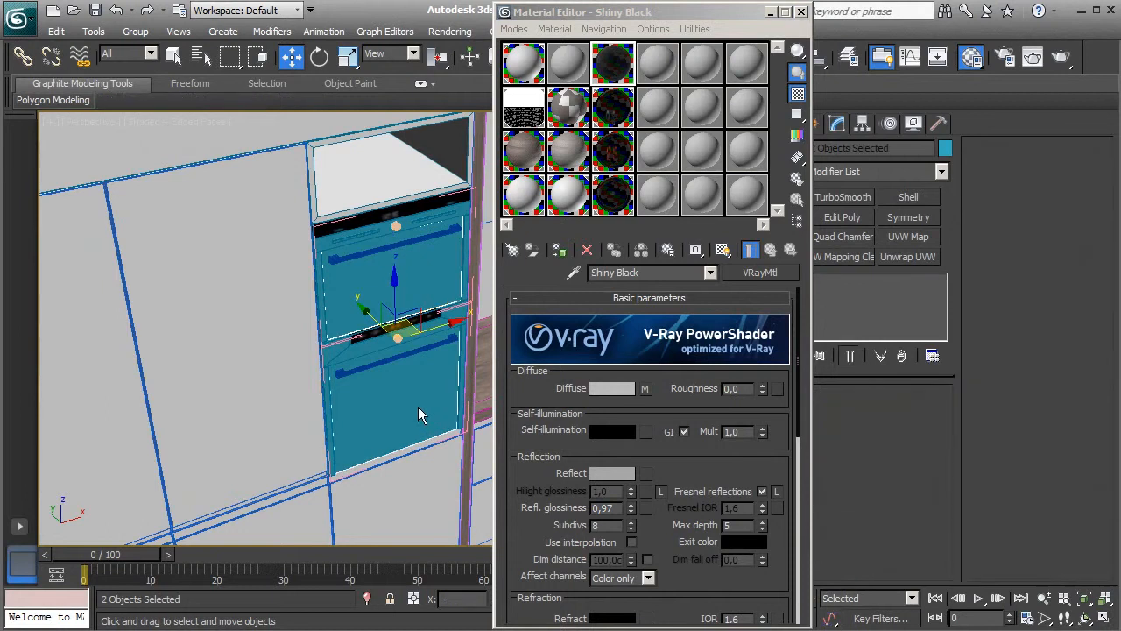
click(559, 251)
alt+middle_drag(359, 391, 375, 447)
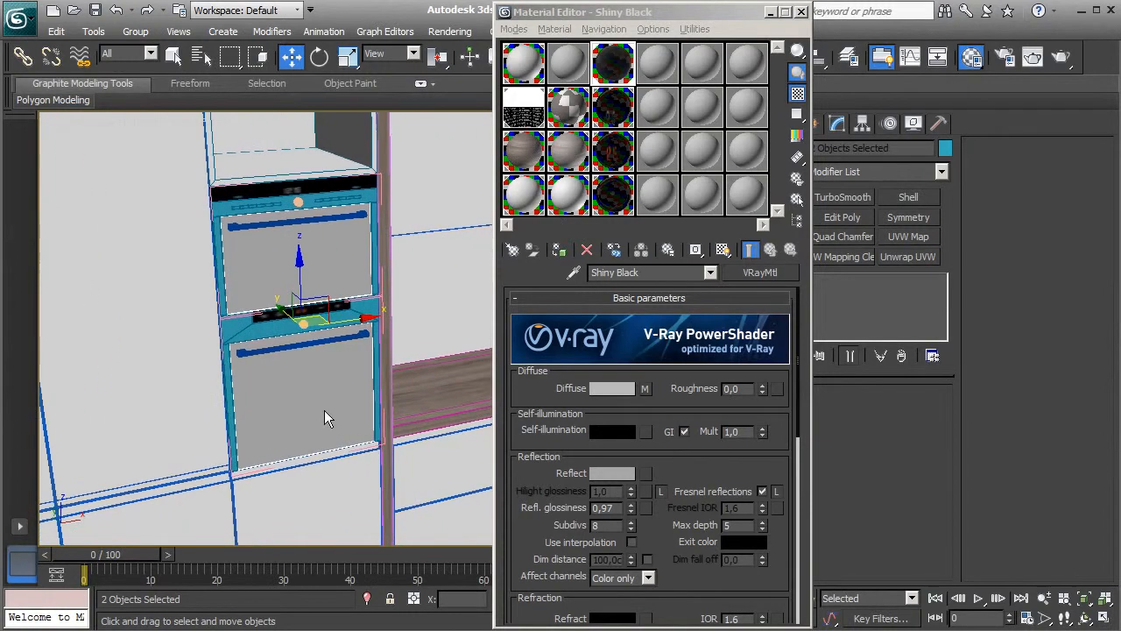
middle_drag(324, 410, 351, 421)
scroll(352, 422, up, 3)
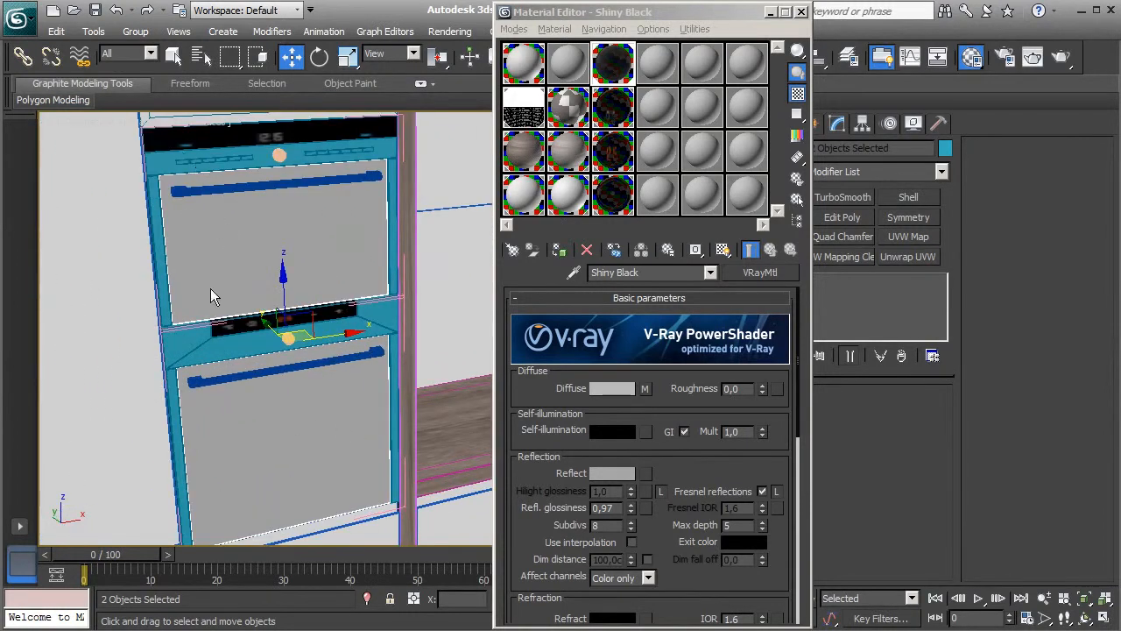
middle_drag(238, 387, 223, 342)
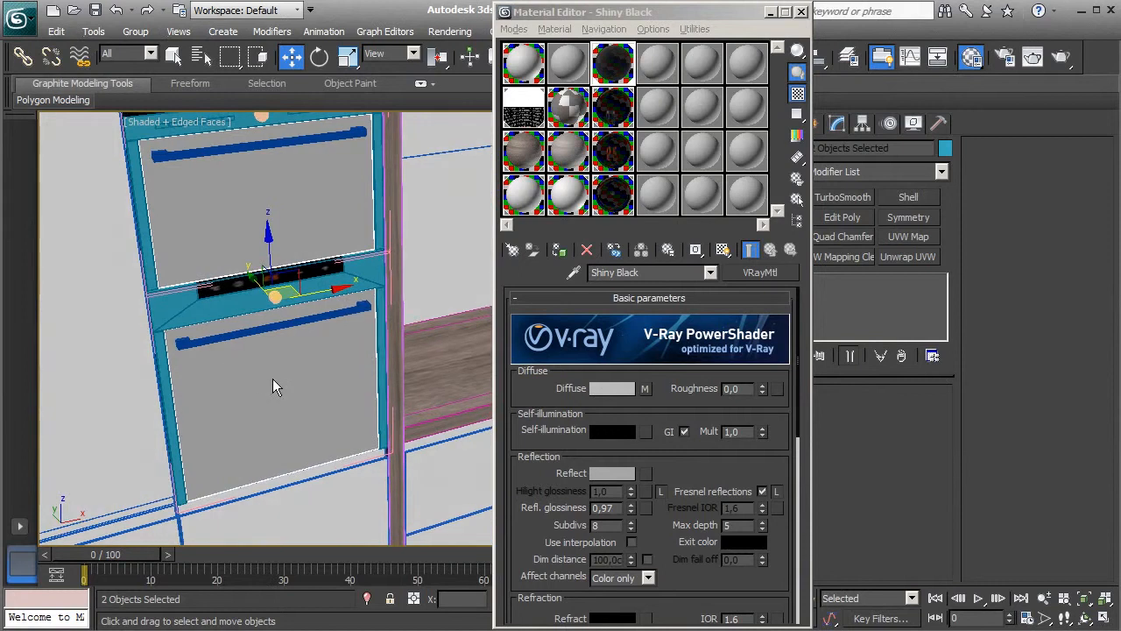
mouse_move(302, 395)
middle_down()
mouse_move(323, 436)
mouse_move(317, 406)
middle_up()
scroll(323, 421, down, 2)
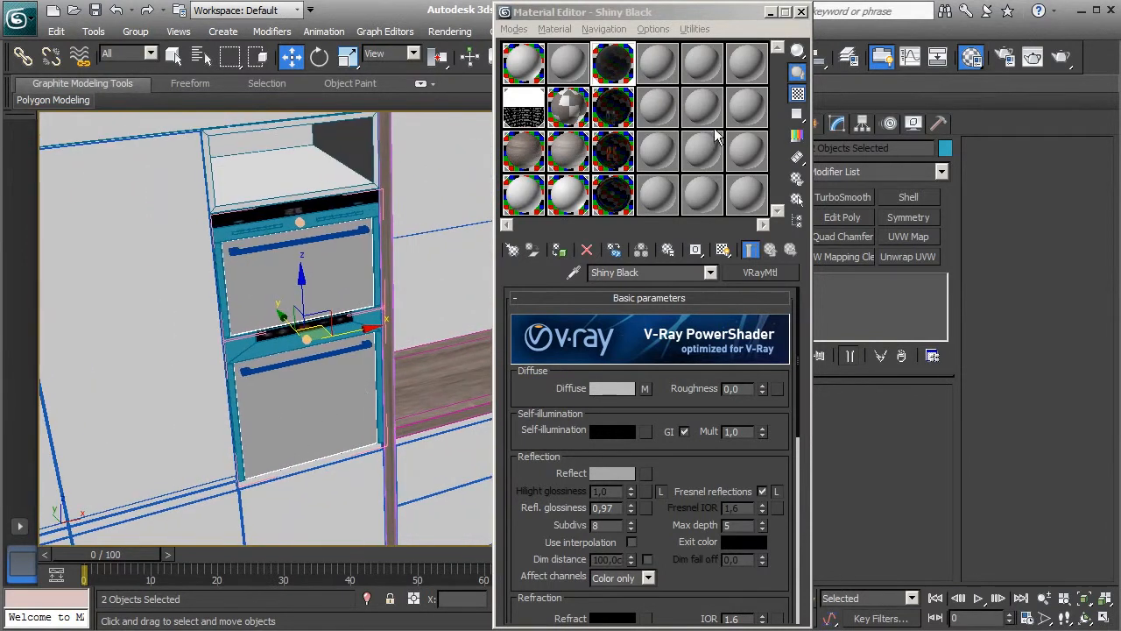
Step: Create a VRayMtl material named "Brushed Metal Base" in the unused sample slot beside Shiny Black
click(654, 76)
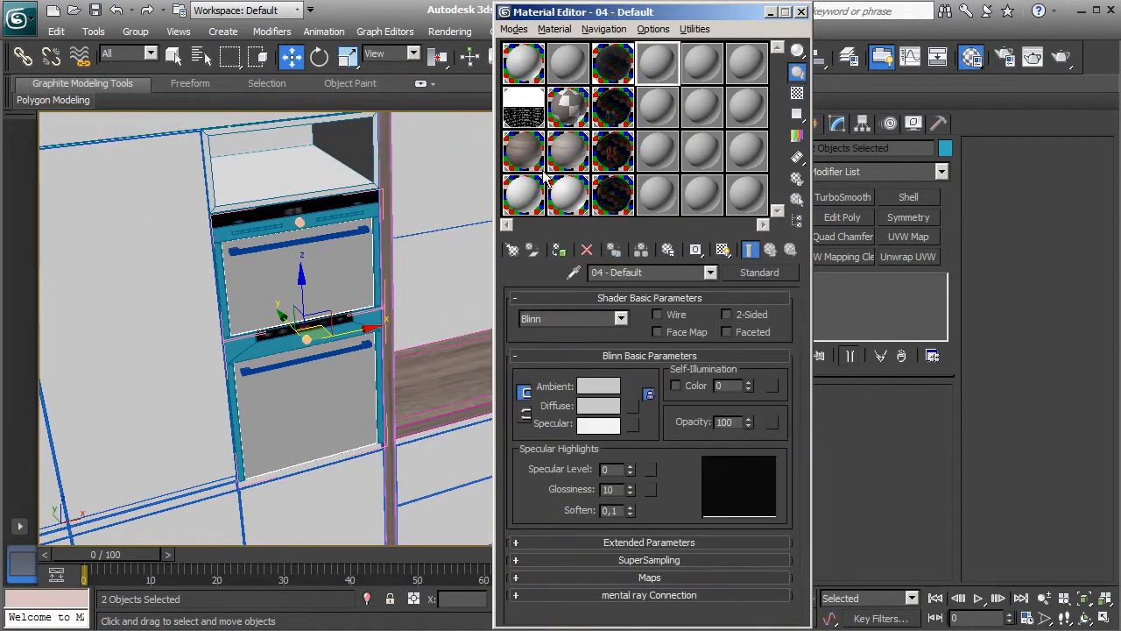
click(512, 249)
double_click(92, 500)
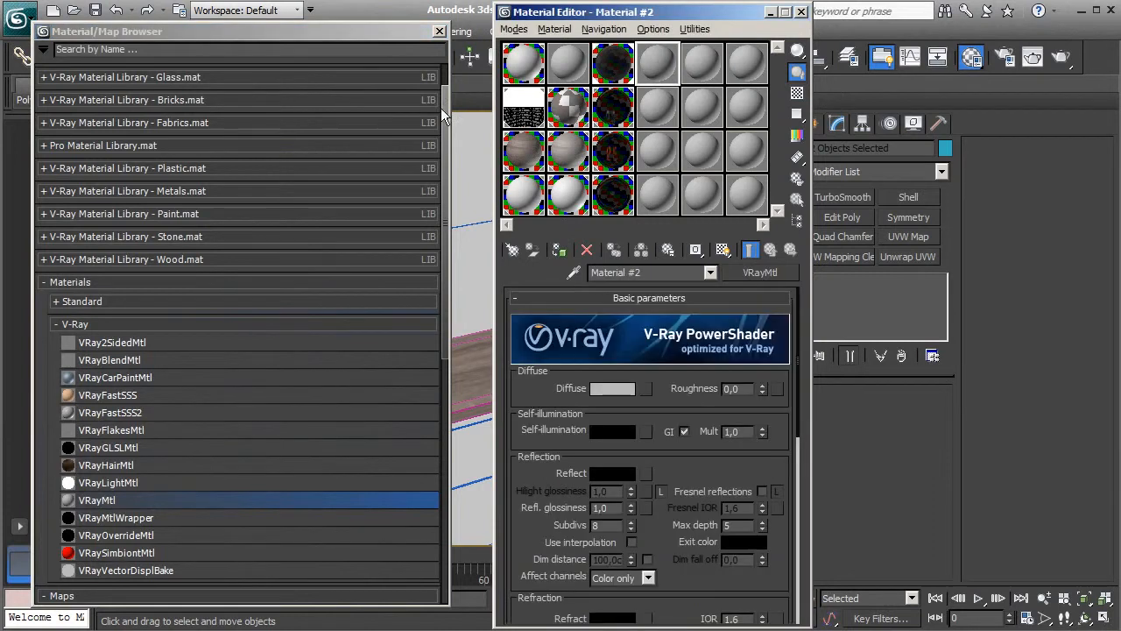
click(438, 32)
click(515, 275)
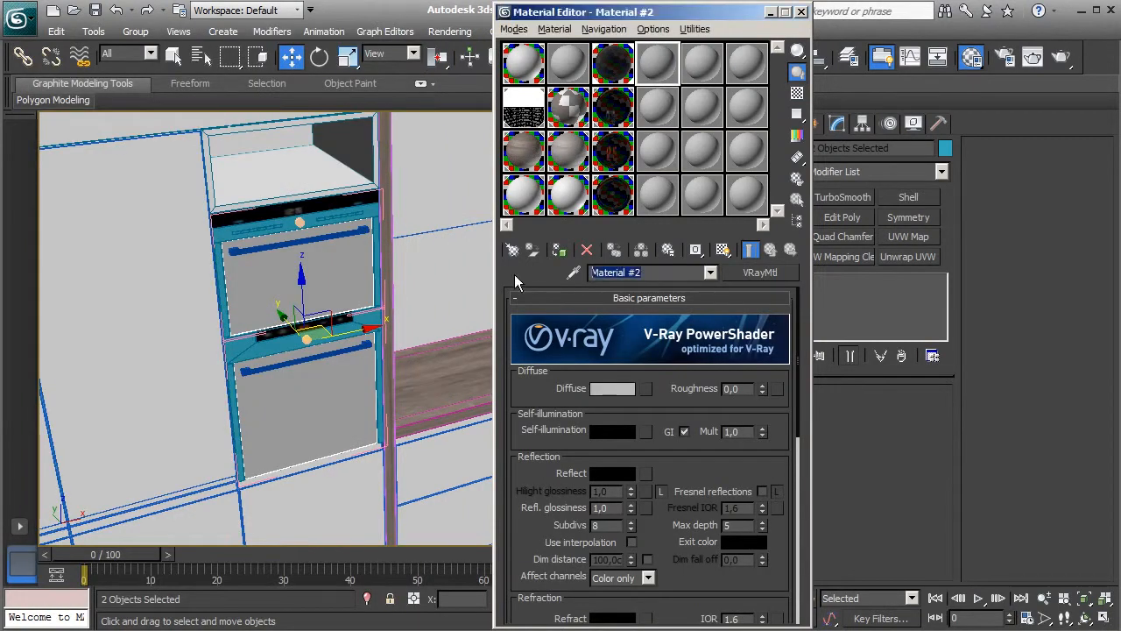
text(Brushen)
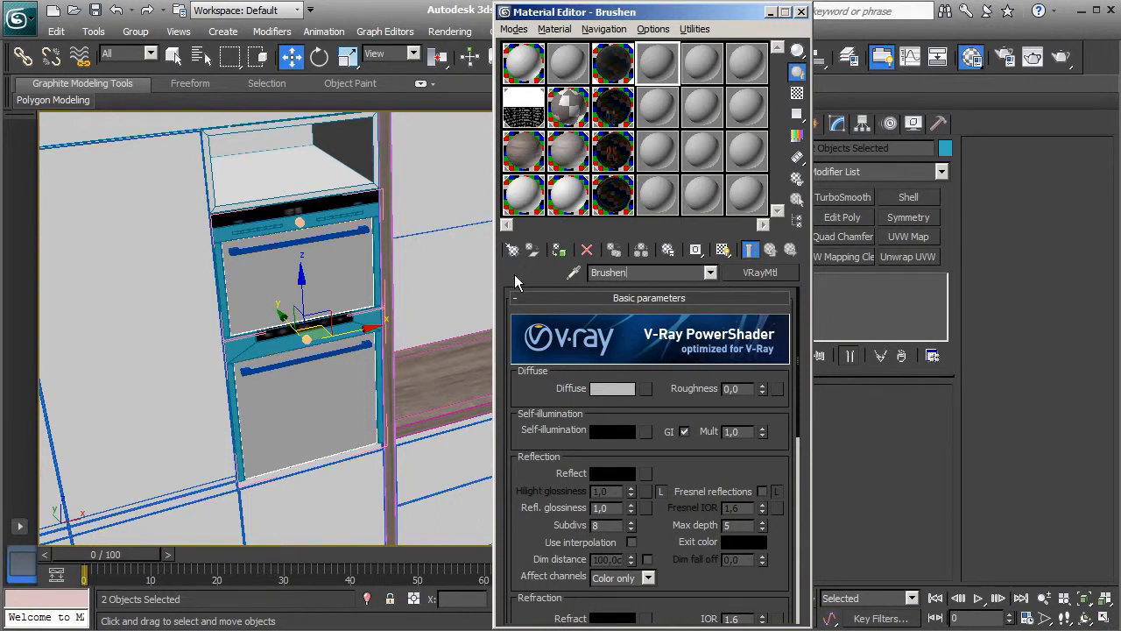
key(BackSpace)
text(d Metal Base)
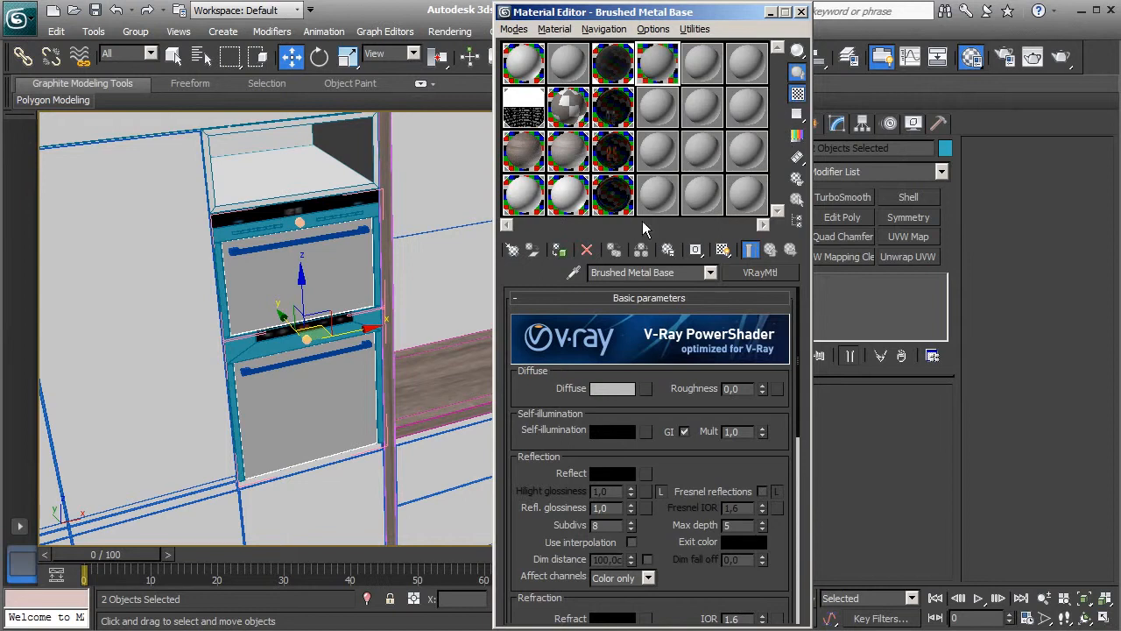
Step: Open an enlarged preview of Brushed Metal Base and set its diffuse colour to near-black with a value of 2
double_click(662, 72)
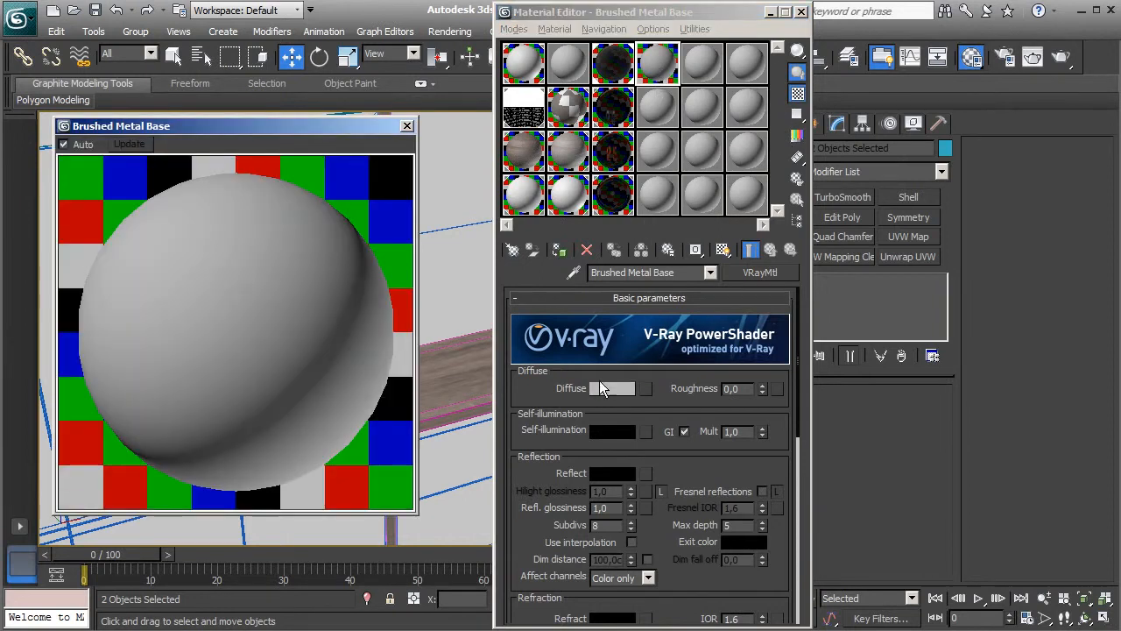
click(610, 388)
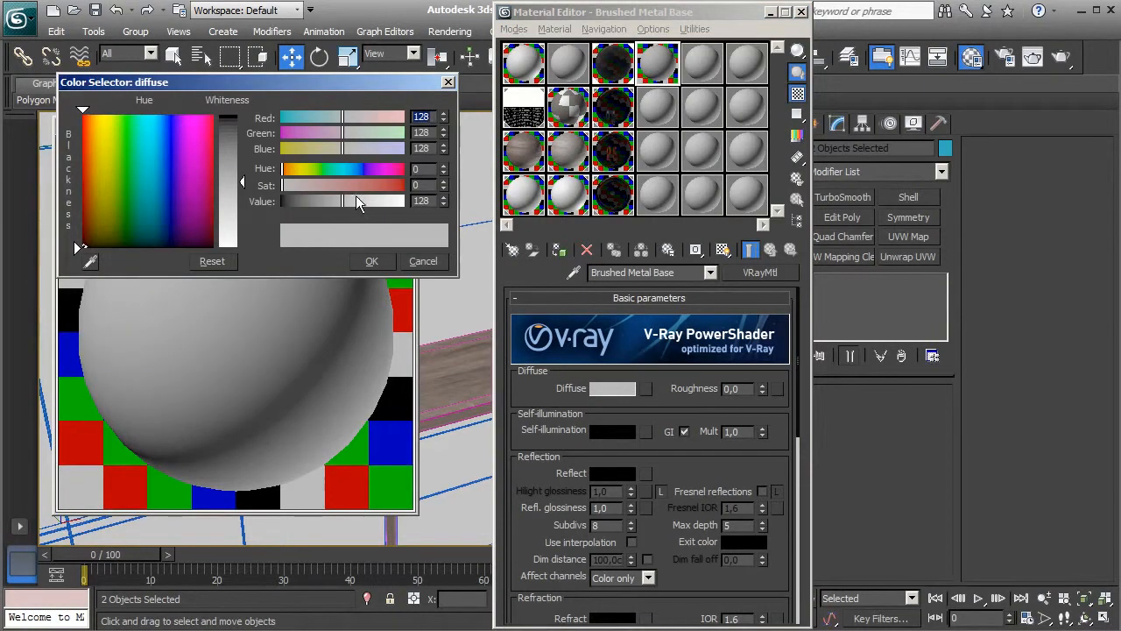
drag(341, 199, 285, 210)
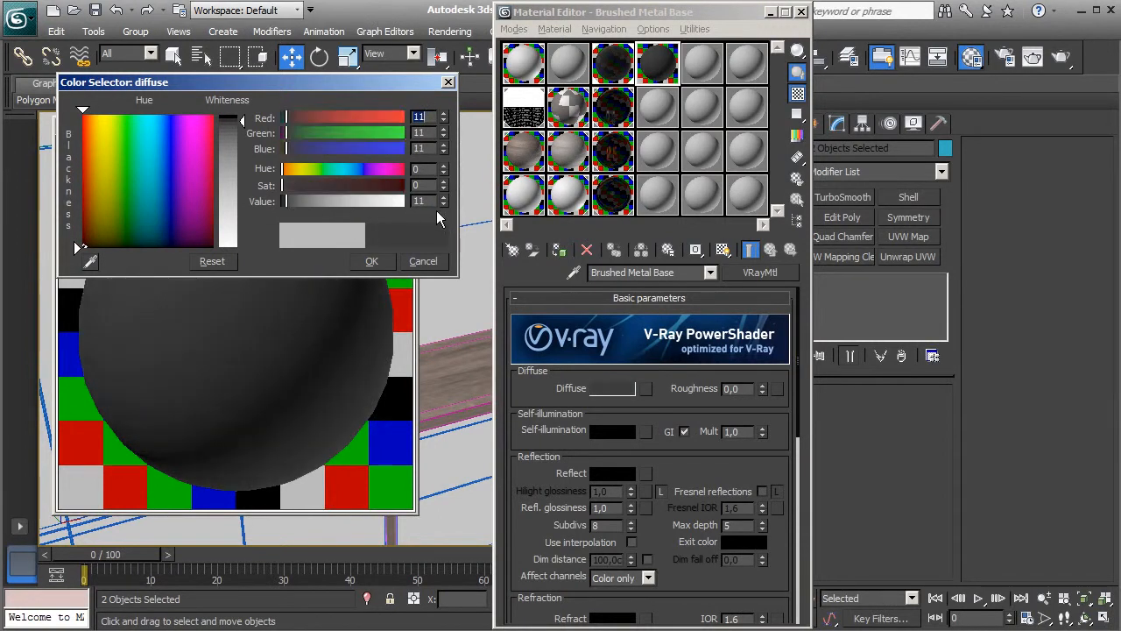
text(2)
click(369, 262)
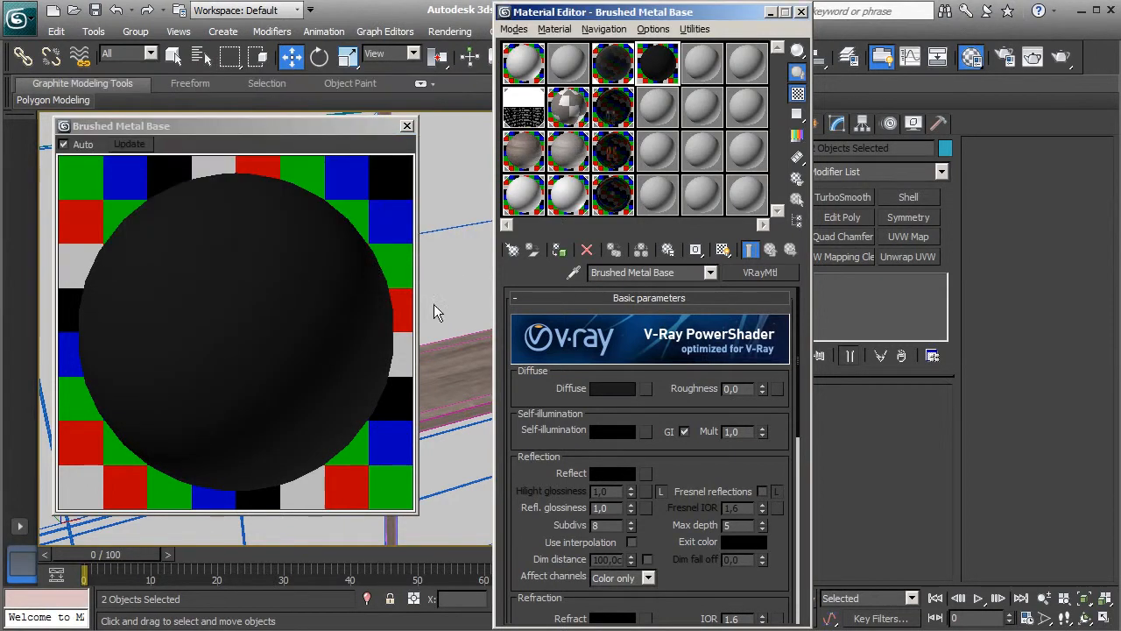
Step: Set the reflection colour of Brushed Metal Base to a light grey of value 221 and enable Fresnel reflections
click(611, 475)
drag(349, 202, 390, 206)
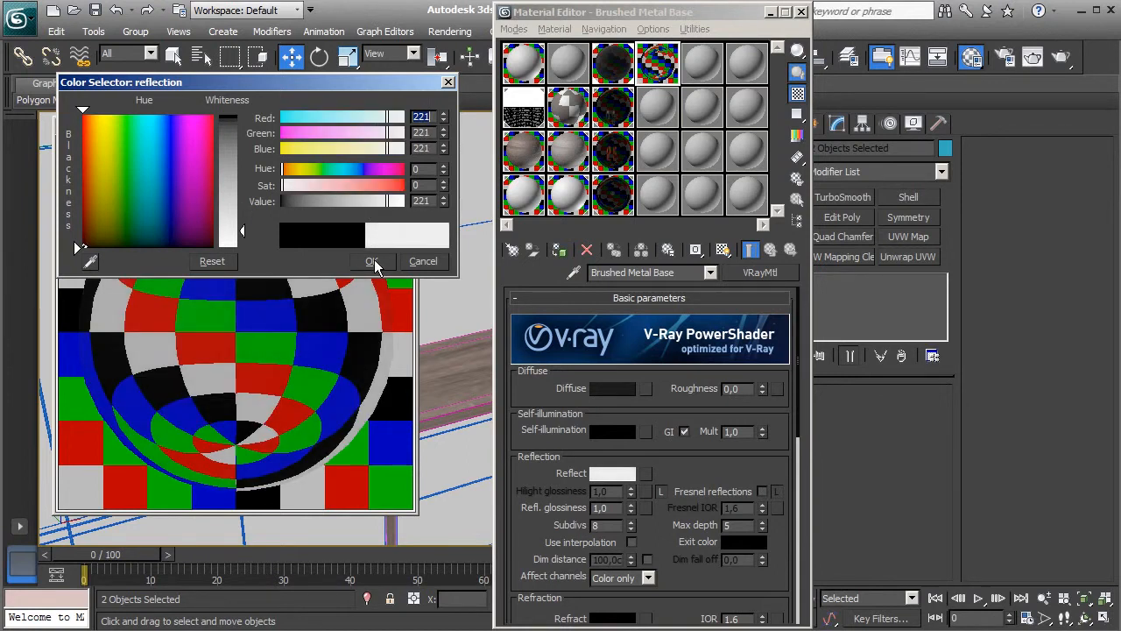
click(372, 260)
click(762, 491)
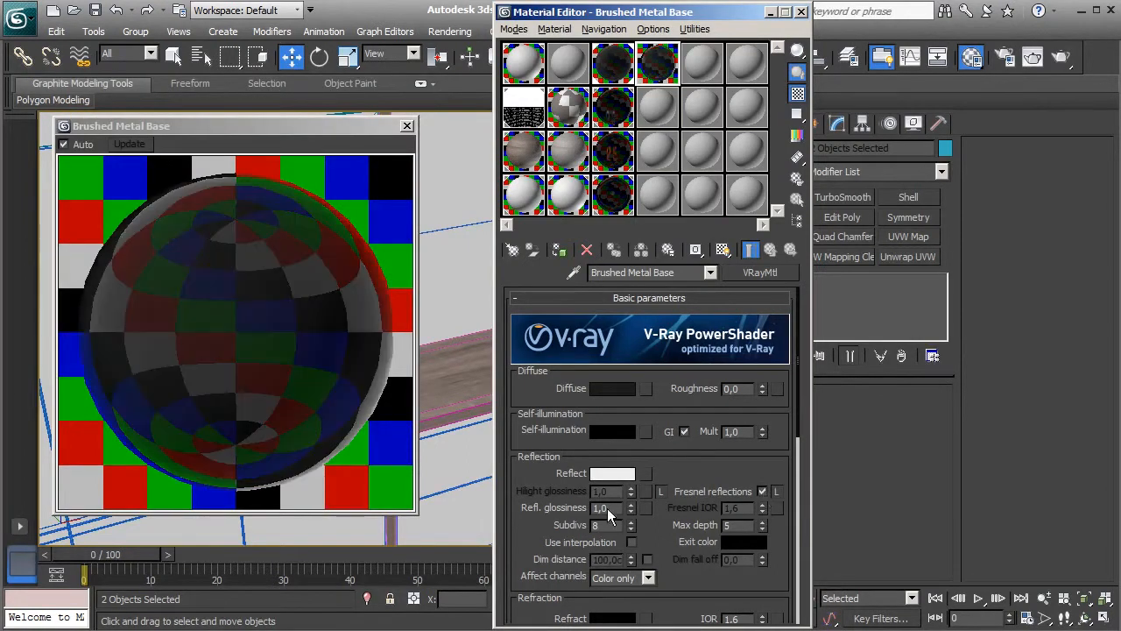
Step: Load the metal_reflect image as a Bitmap in the diffuse map slot of Brushed Metal Base
scroll(657, 538, down, 8)
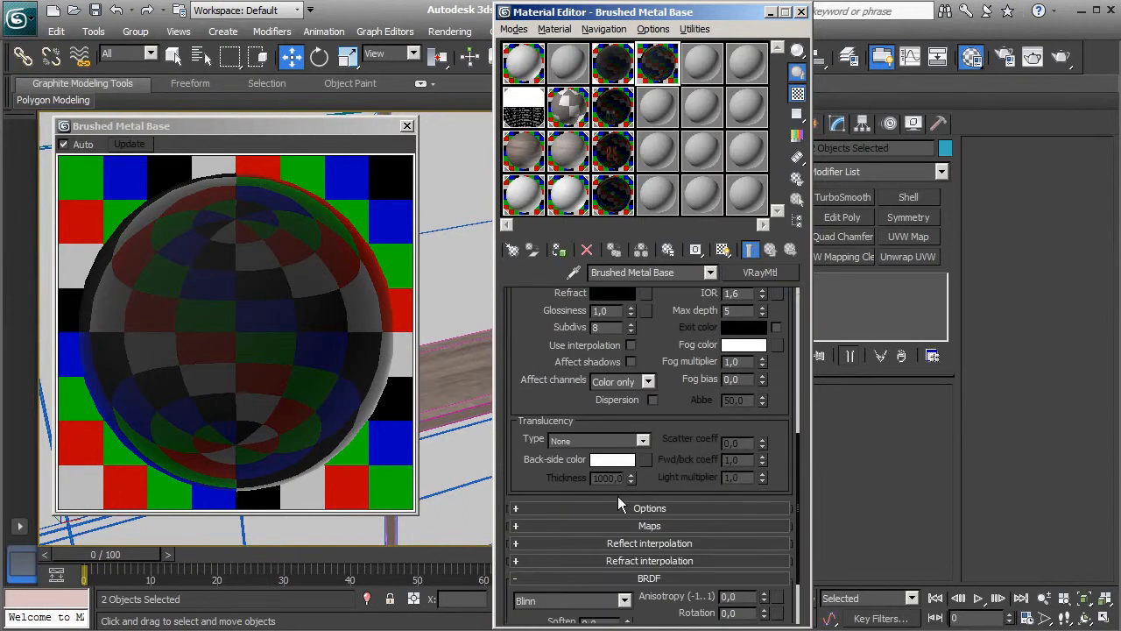
click(590, 528)
scroll(534, 357, up, 2)
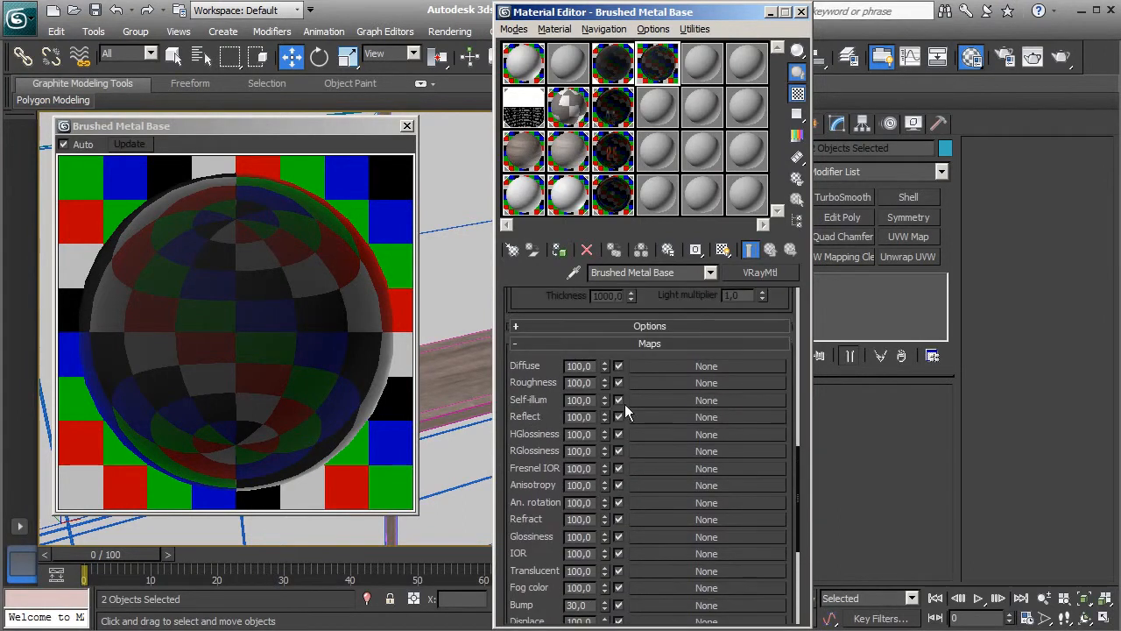
click(679, 365)
click(97, 257)
double_click(105, 257)
click(423, 239)
scroll(423, 238, down, 4)
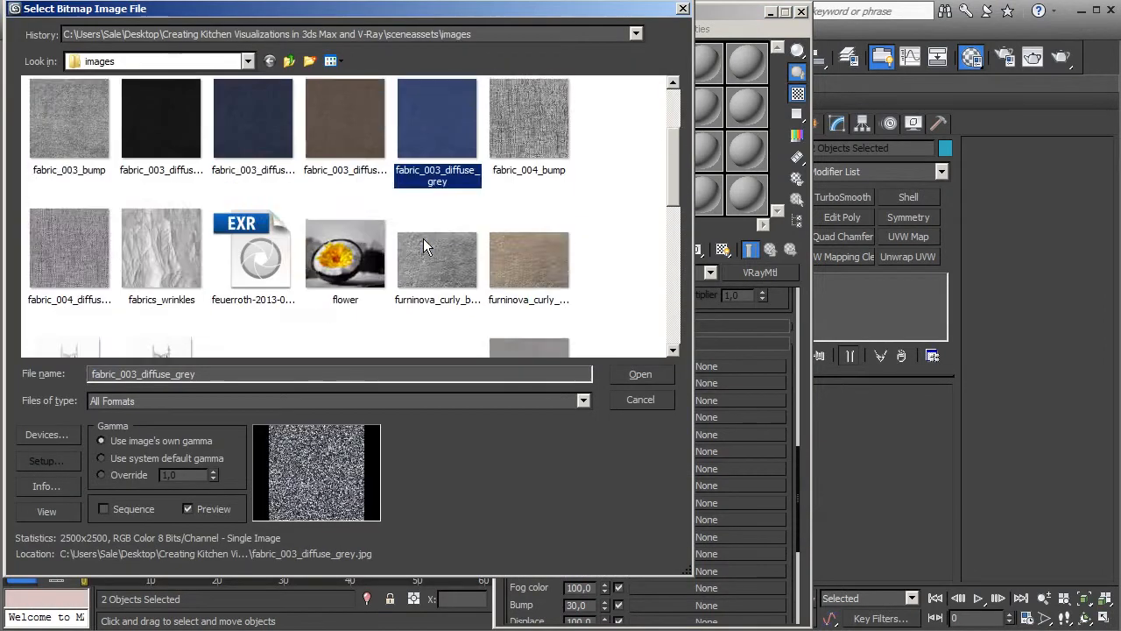
click(530, 191)
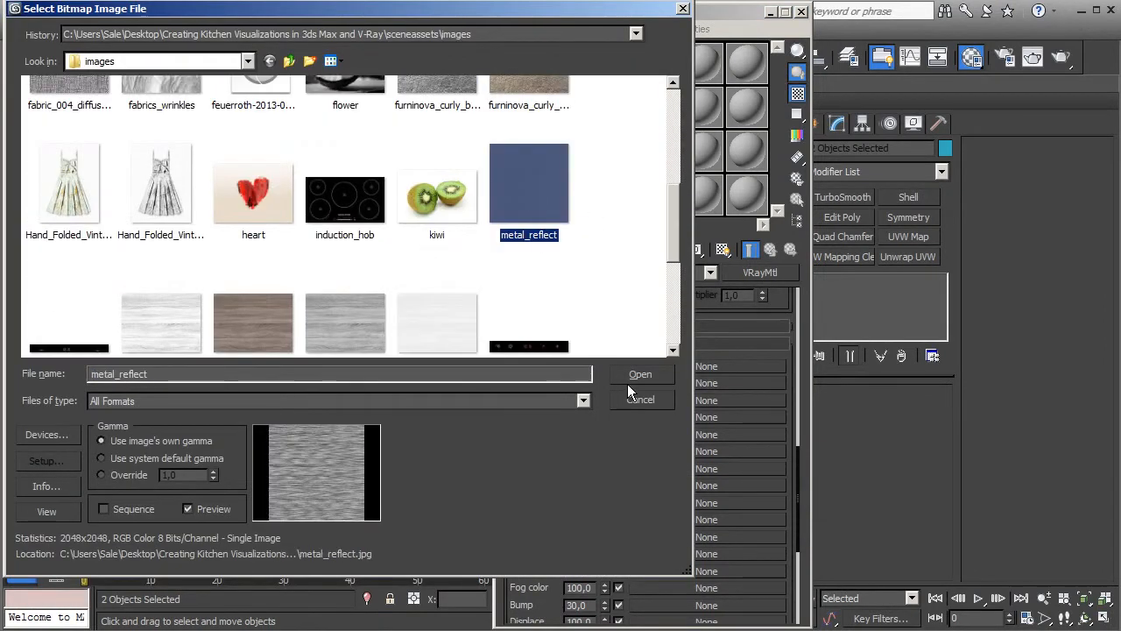
click(639, 375)
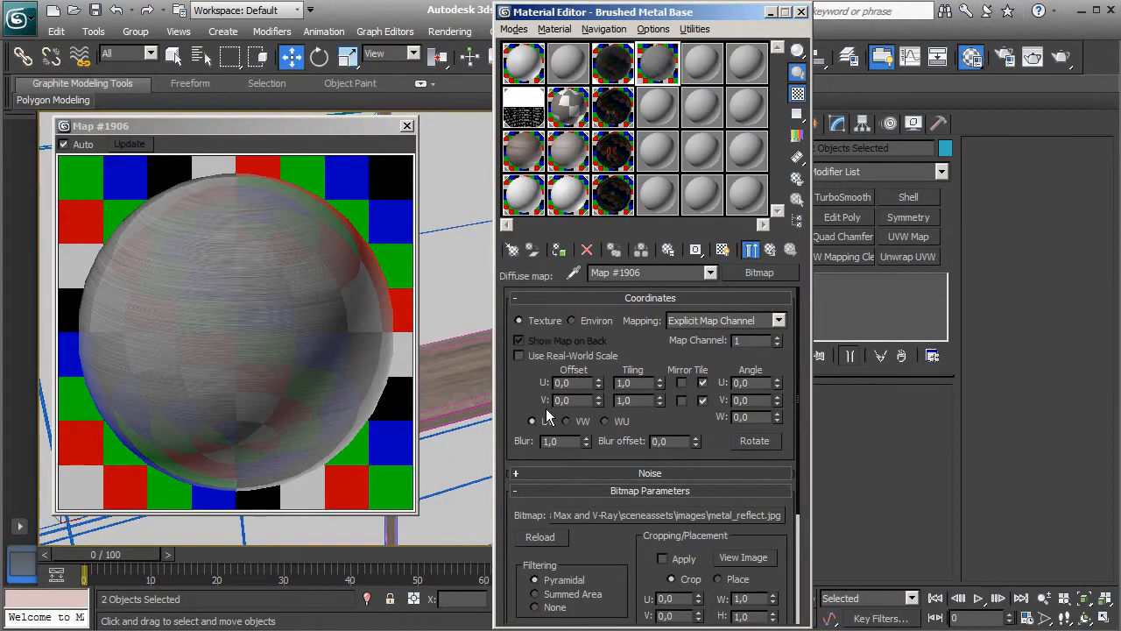
click(770, 250)
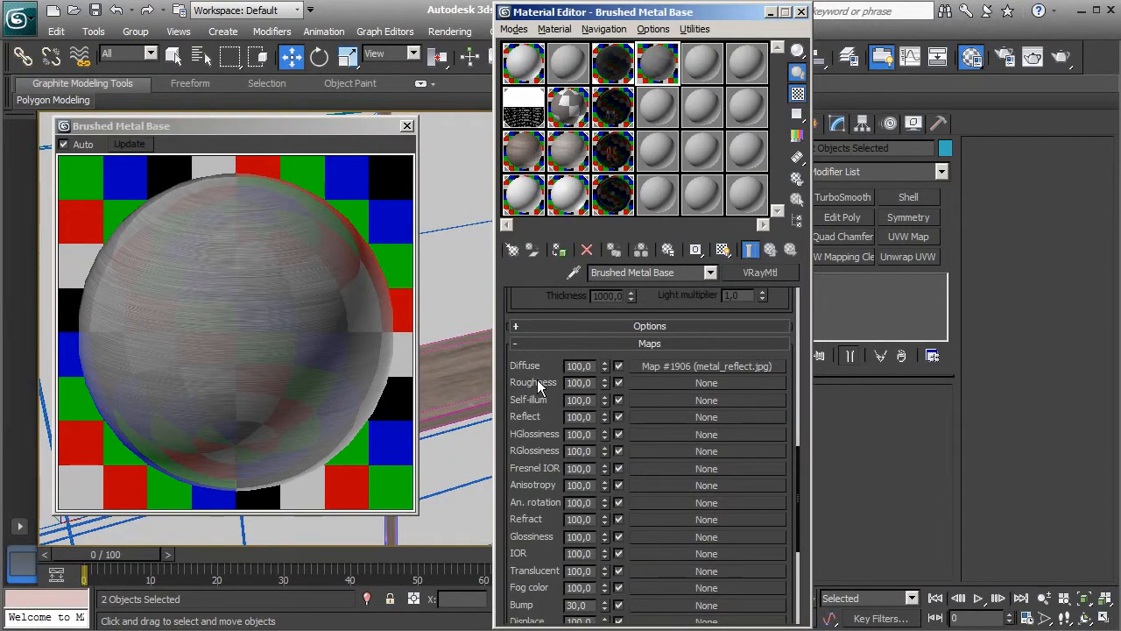
Step: Set the diffuse map amount of Brushed Metal Base to 50
scroll(553, 433, up, 15)
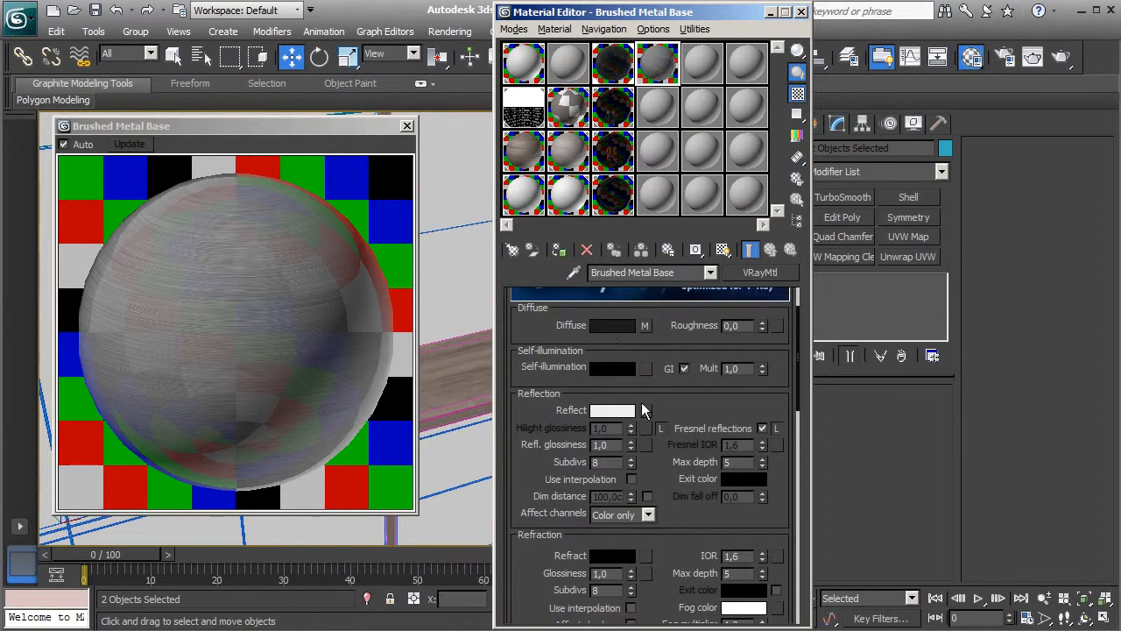
scroll(592, 444, down, 5)
scroll(542, 594, down, 2)
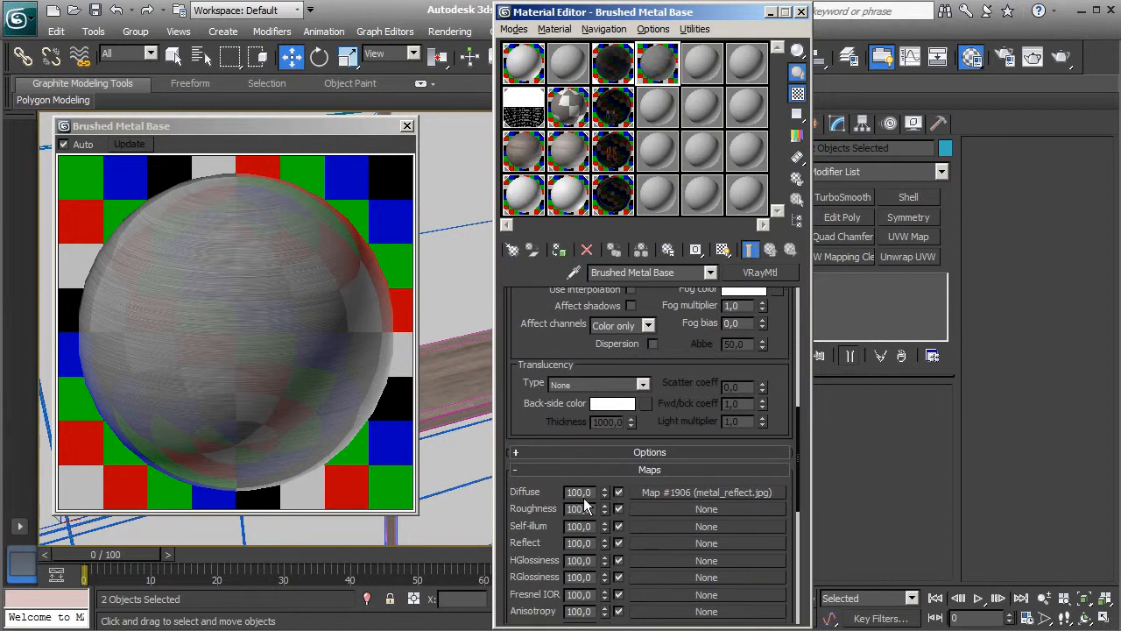
double_click(585, 493)
text(50)
key(Return)
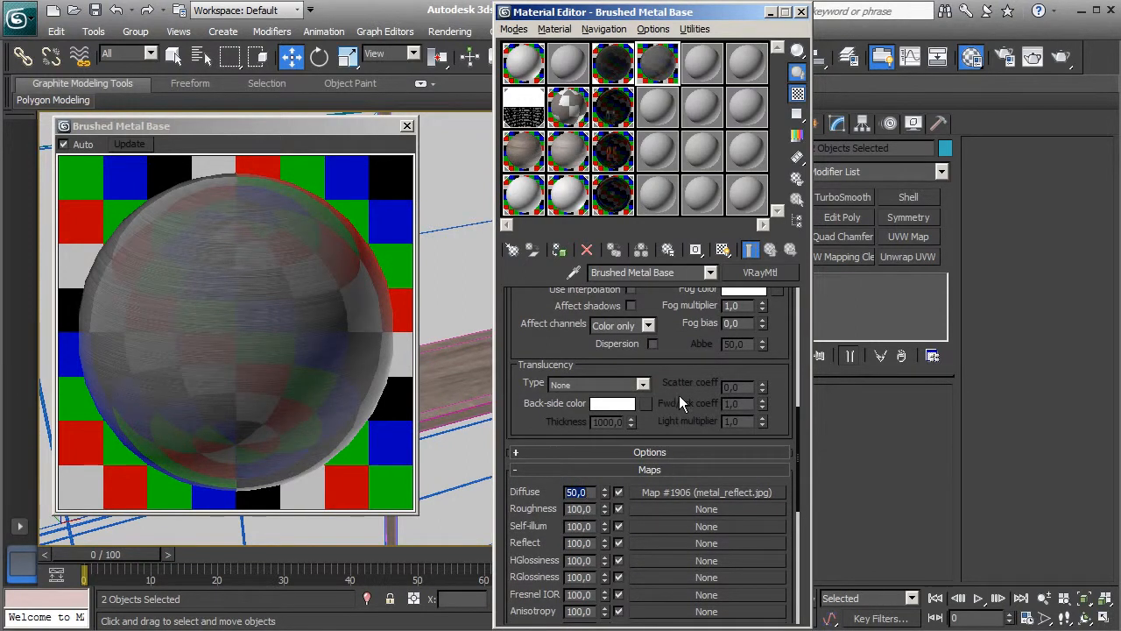
Step: Duplicate the diffuse bitmap into the Reflect map slot as a Copy and set the reflect map amount to 30
scroll(679, 395, down, 2)
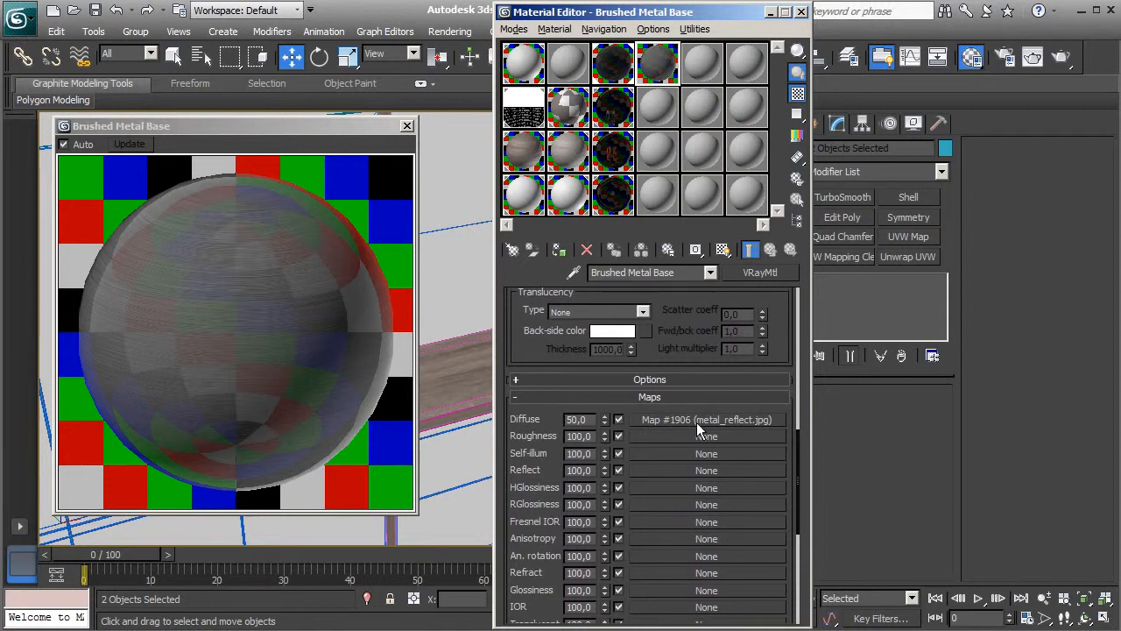
drag(675, 472, 674, 466)
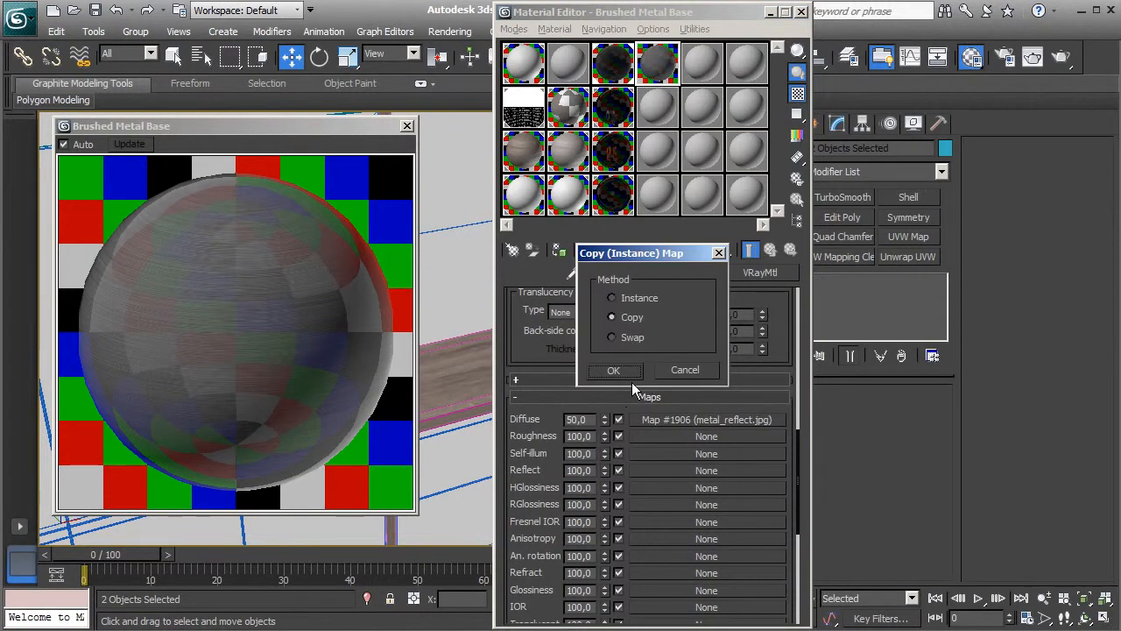
click(617, 369)
double_click(588, 471)
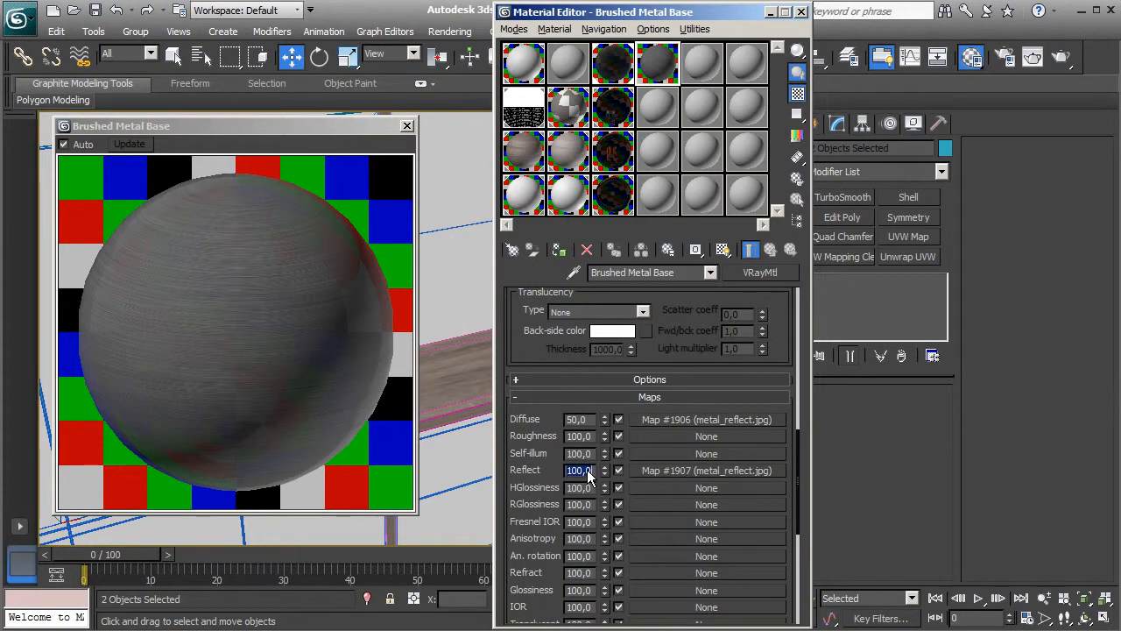
text(30)
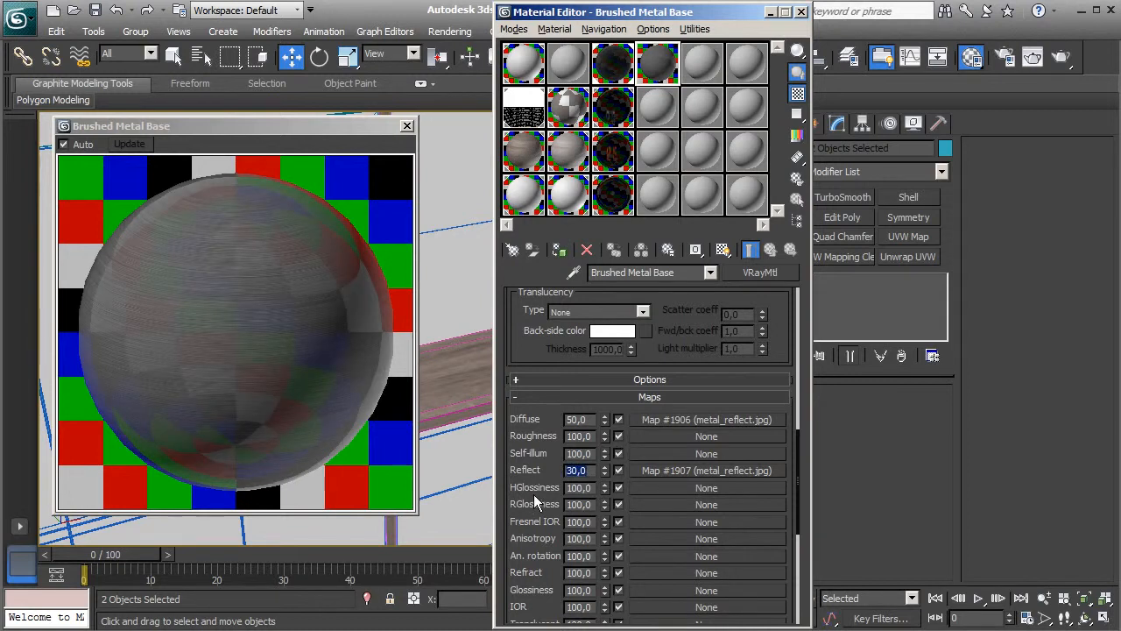
scroll(675, 352, up, 5)
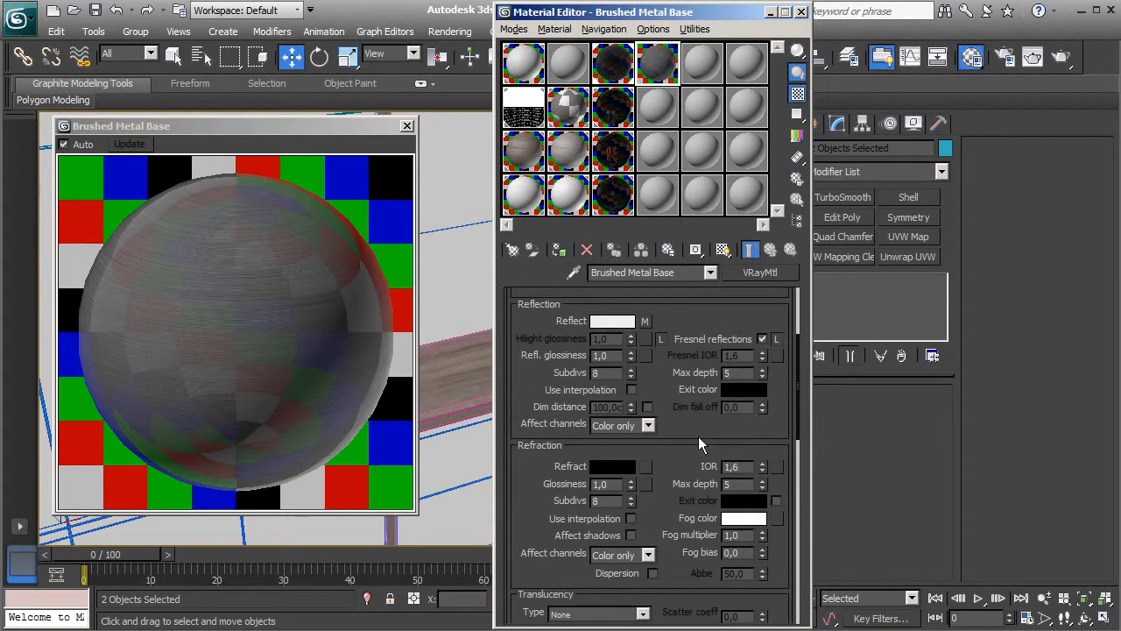
Step: Set the reflection glossiness of Brushed Metal Base to 0.9, unlock its highlight glossiness and set that to 0.92
scroll(700, 456, up, 1)
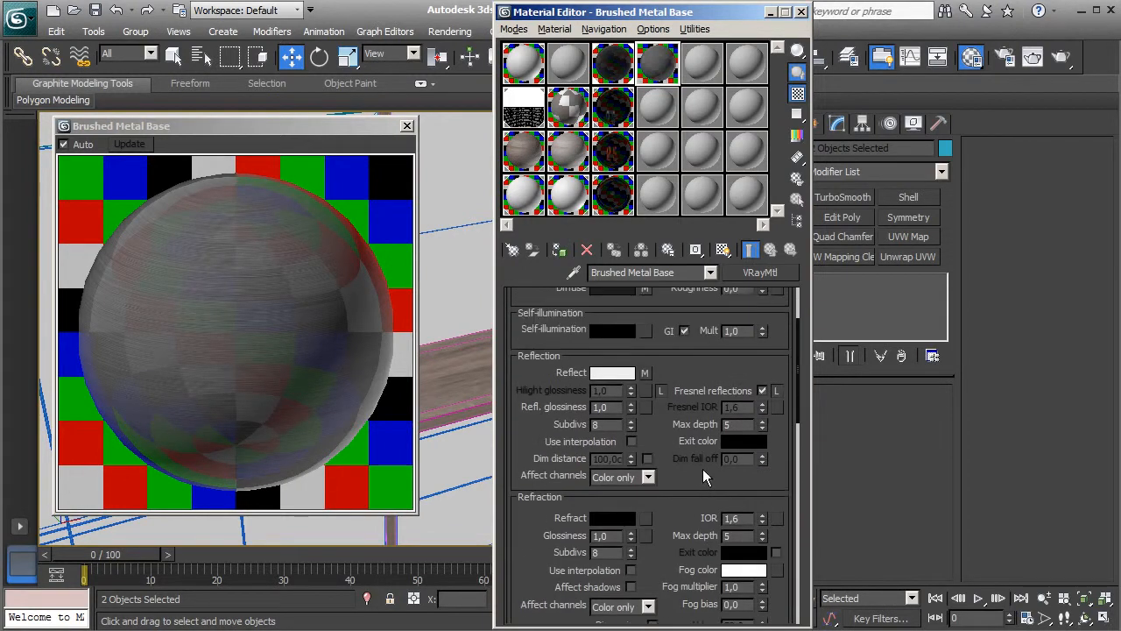
click(614, 404)
text(0,9)
key(Return)
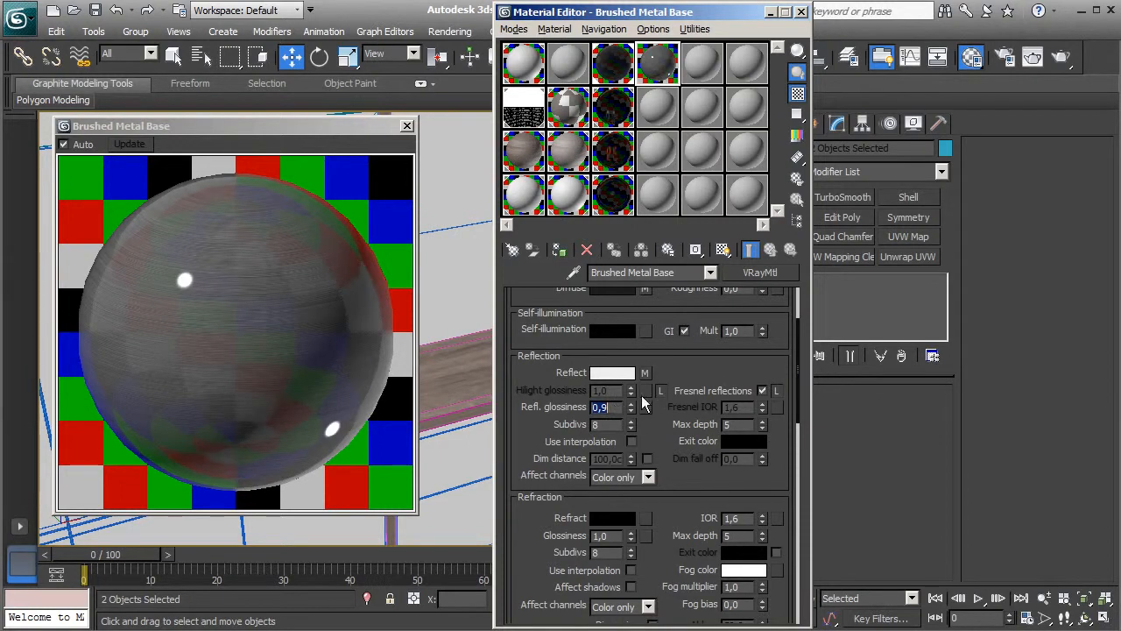
click(662, 391)
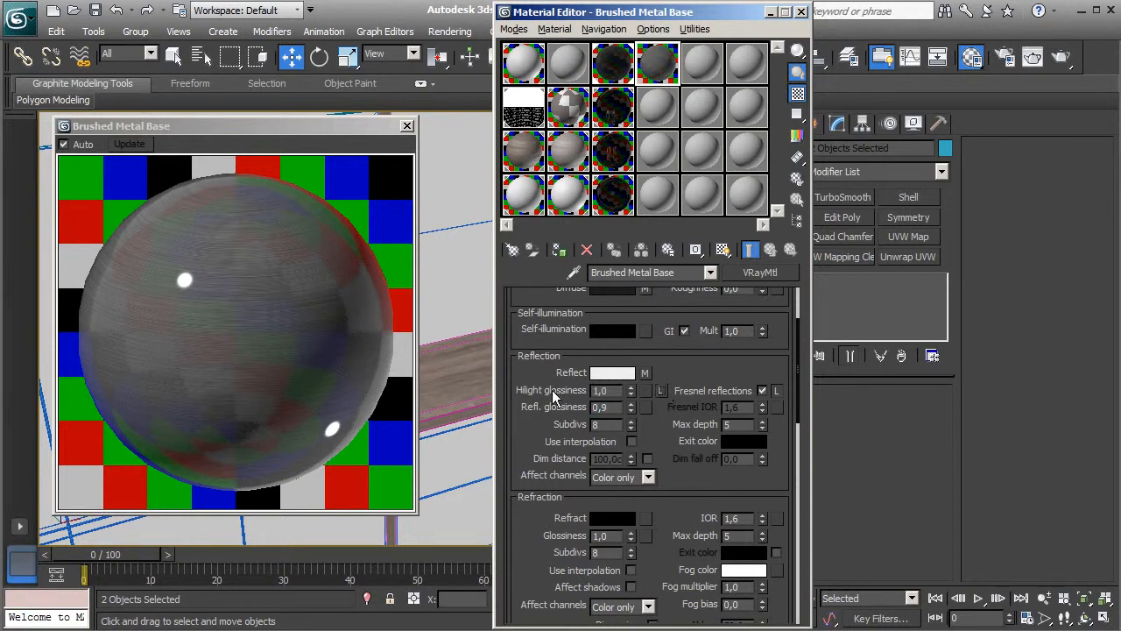
click(613, 391)
key(Return)
text(2)
key(Return)
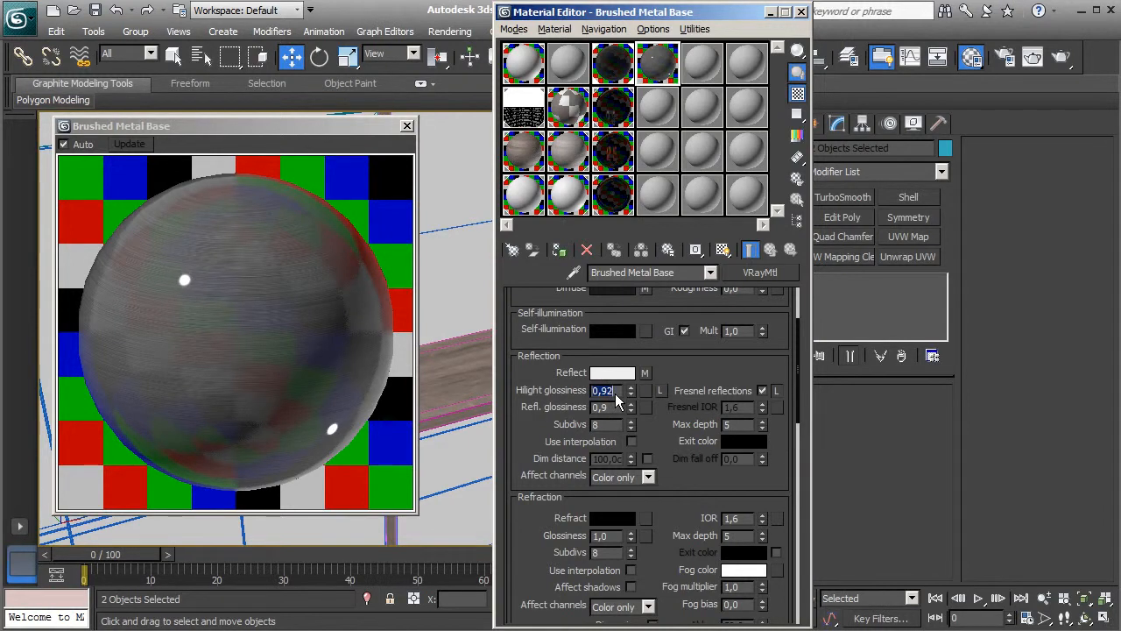
Step: Set the highlight glossiness of Brushed Metal Base to 0.91
click(609, 393)
key(BackSpace)
text(1)
key(Return)
Step: Set the BRDF type of Brushed Metal Base to Ward and enable Fix dark glossy edges
drag(692, 488, 685, 369)
scroll(536, 444, down, 10)
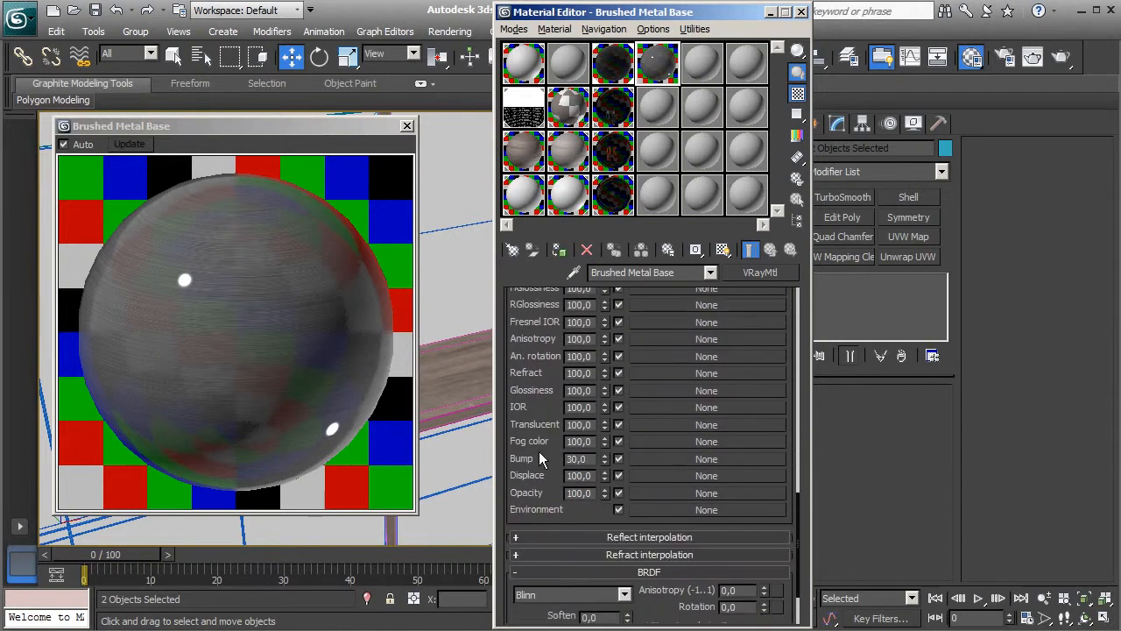
scroll(547, 476, down, 3)
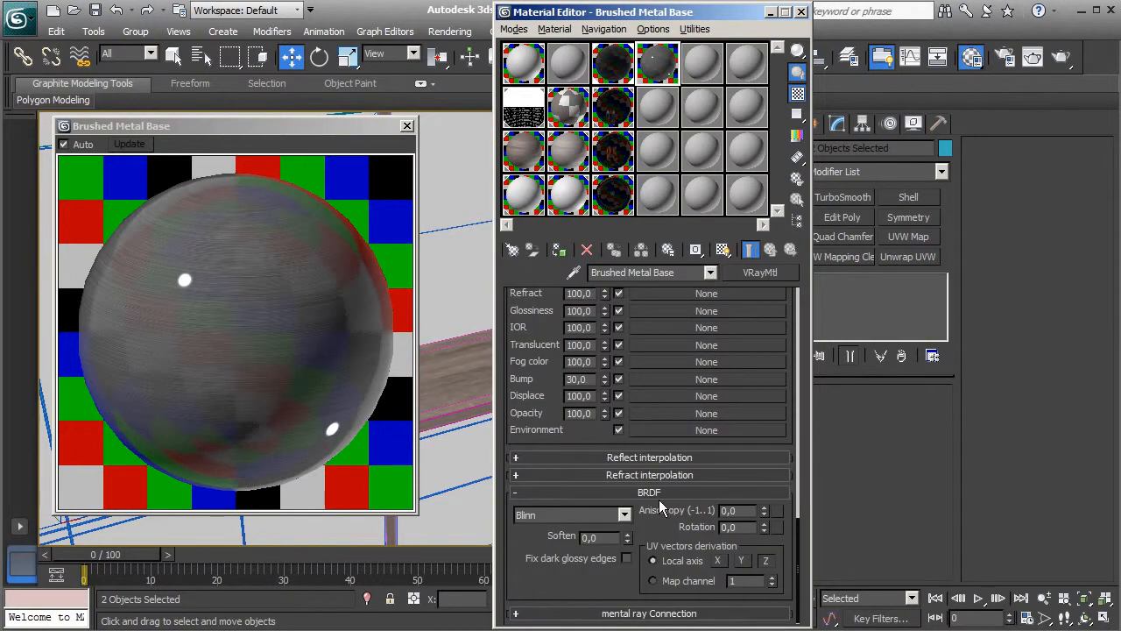
click(552, 516)
click(550, 549)
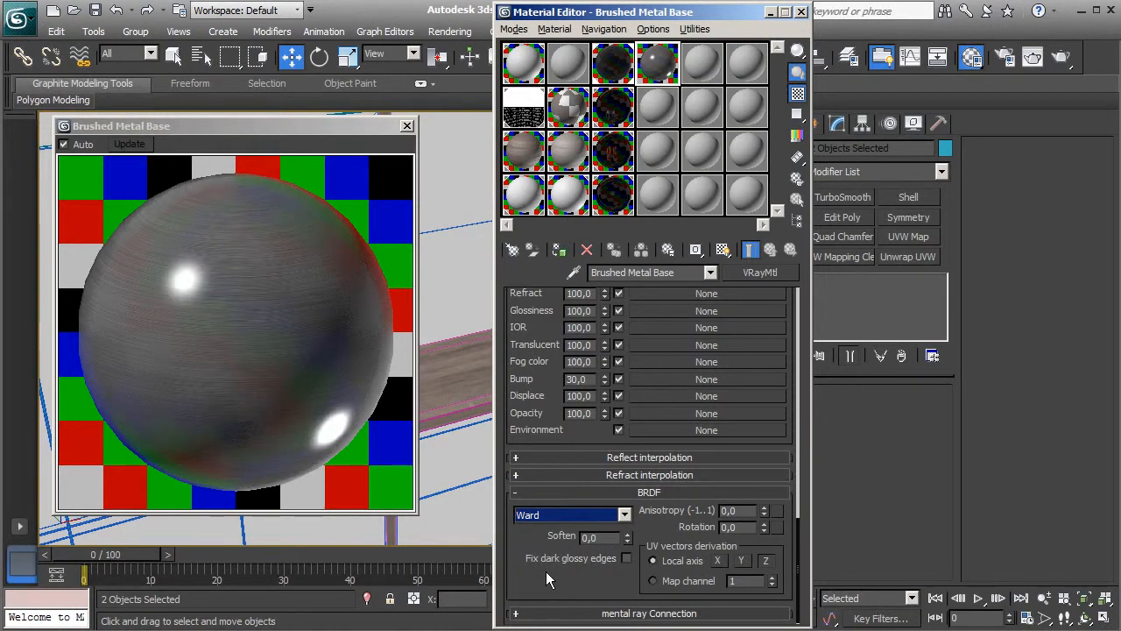
click(627, 558)
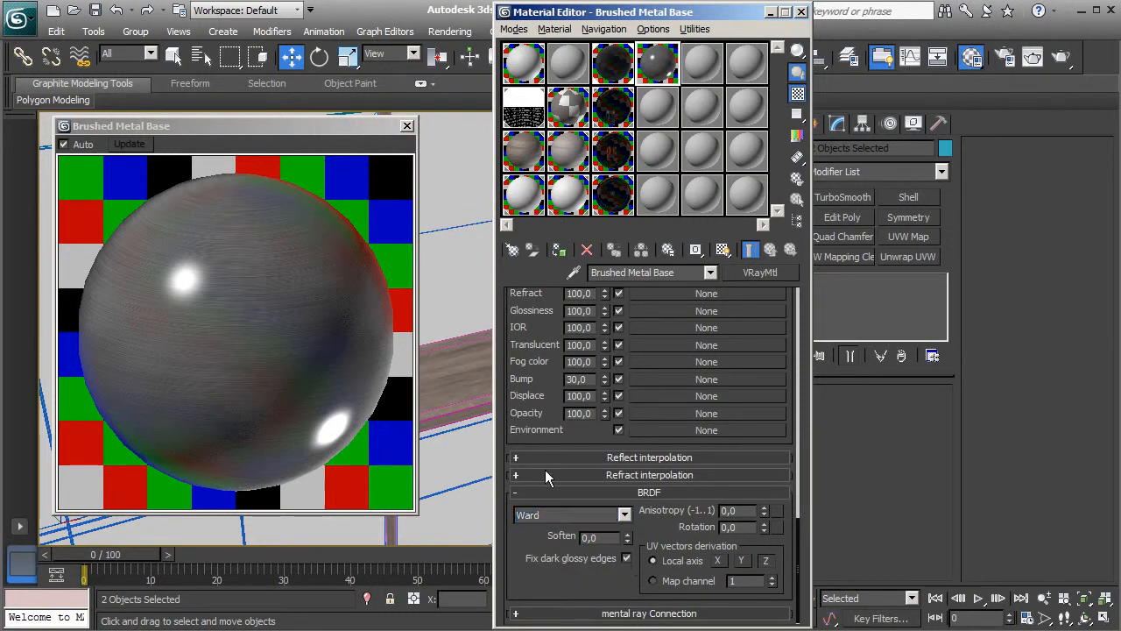
Step: Set the highlight glossiness of Brushed Metal Base back to 0.92
scroll(613, 491, up, 10)
scroll(681, 513, up, 4)
click(606, 370)
key(BackSpace)
text(2)
key(Return)
Step: Set the BRDF anisotropy of Brushed Metal Base to 0.9 and its rotation to 90
drag(674, 472, 660, 284)
scroll(541, 398, down, 10)
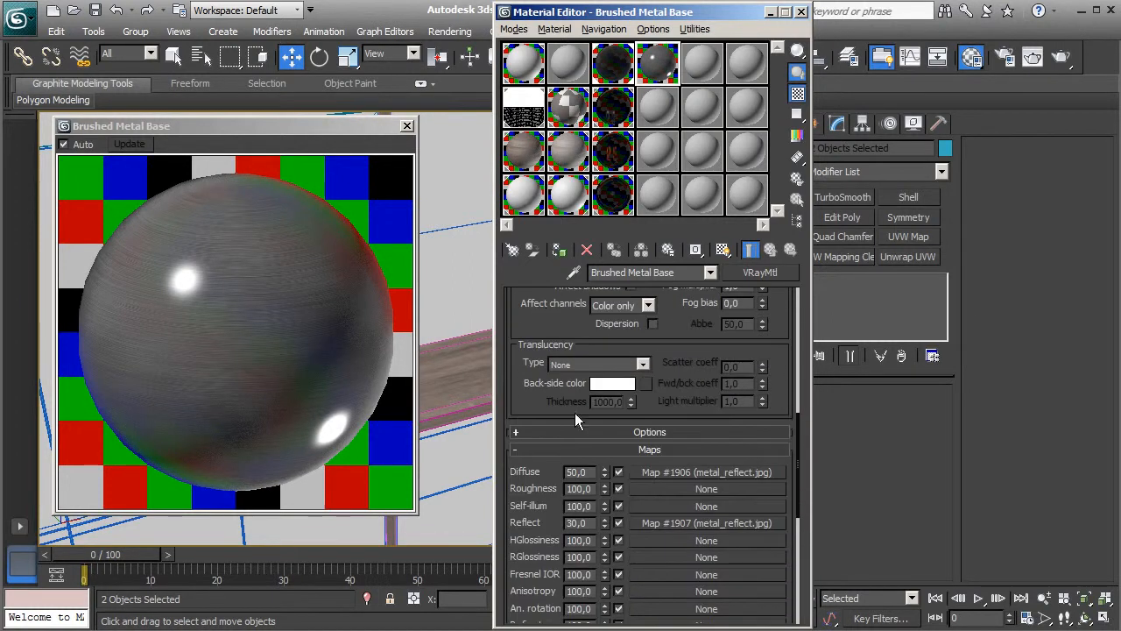
scroll(546, 420, down, 4)
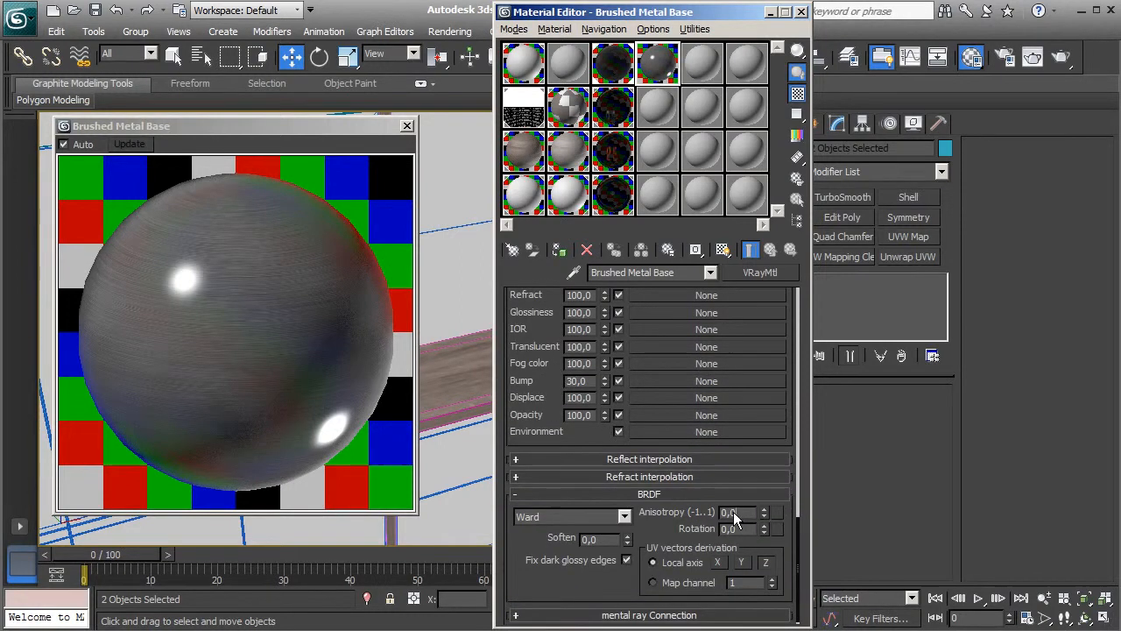
drag(730, 513, 774, 524)
text(9)
key(Return)
click(733, 529)
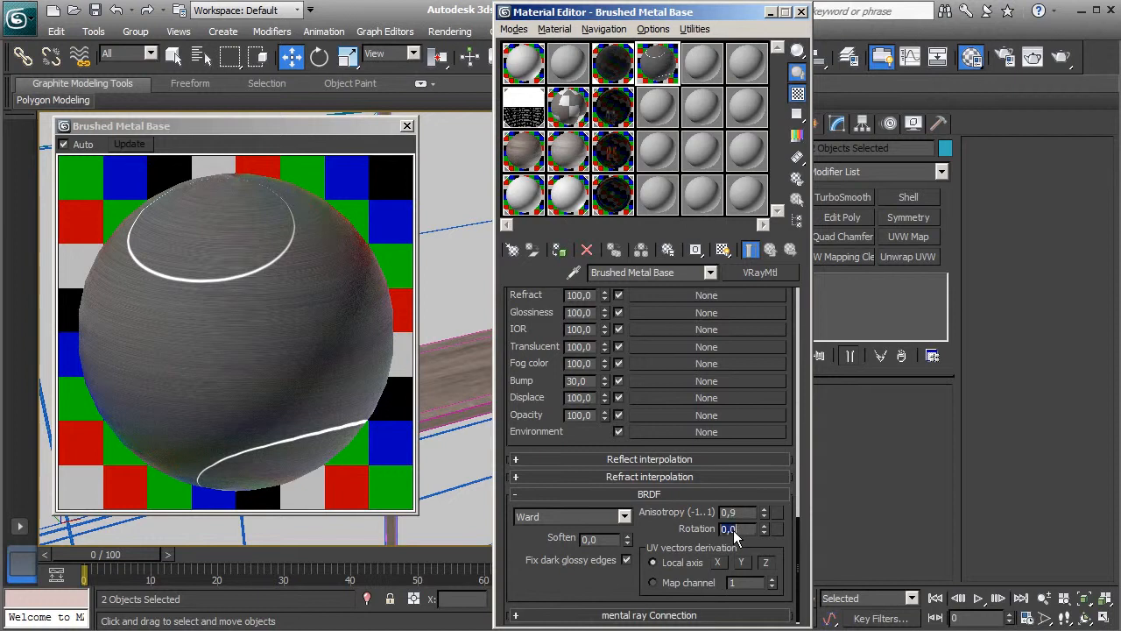
text(90)
key(Return)
Step: Copy the Brushed Metal Base name and convert the material to VRayBlendMtl, keeping the old material as sub-material
scroll(545, 331, up, 10)
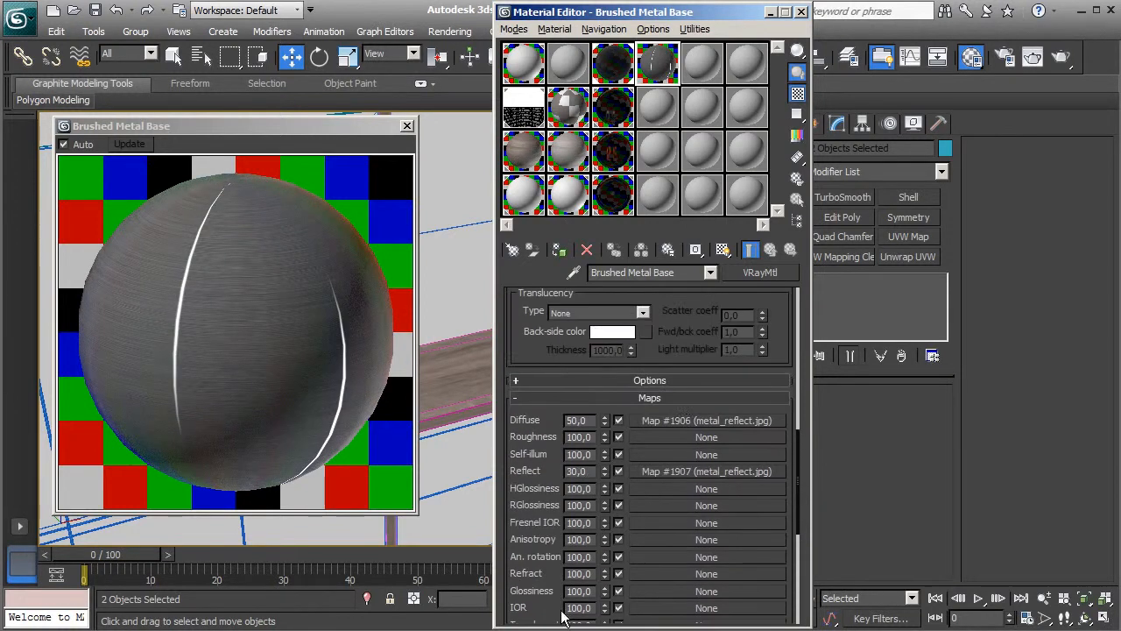
scroll(698, 409, up, 4)
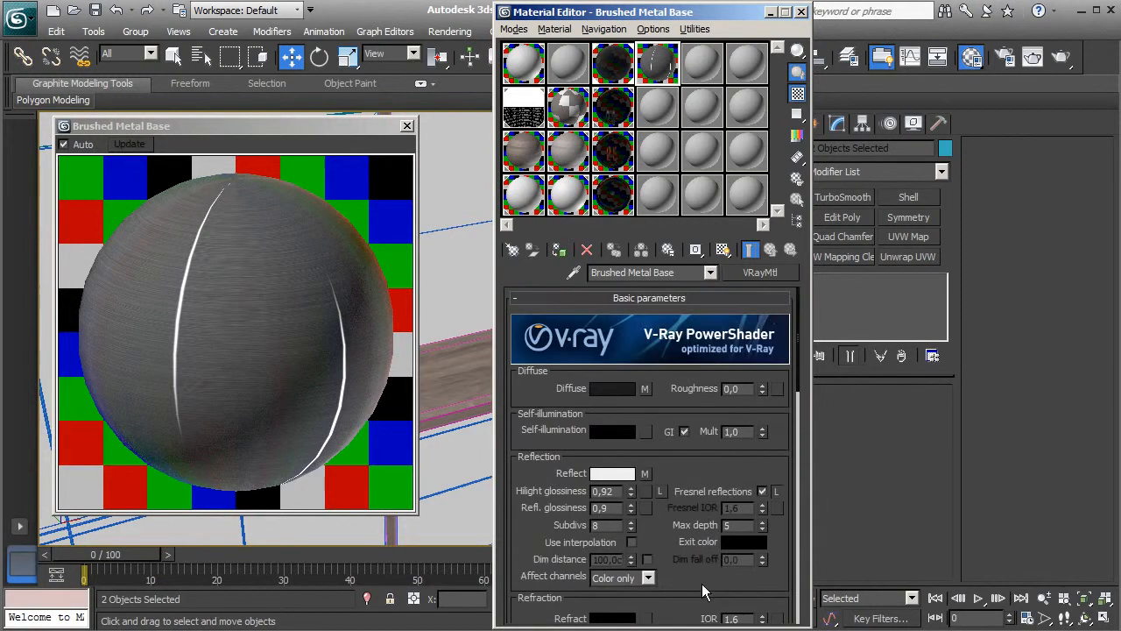
drag(673, 277, 576, 280)
right_click(610, 278)
click(641, 328)
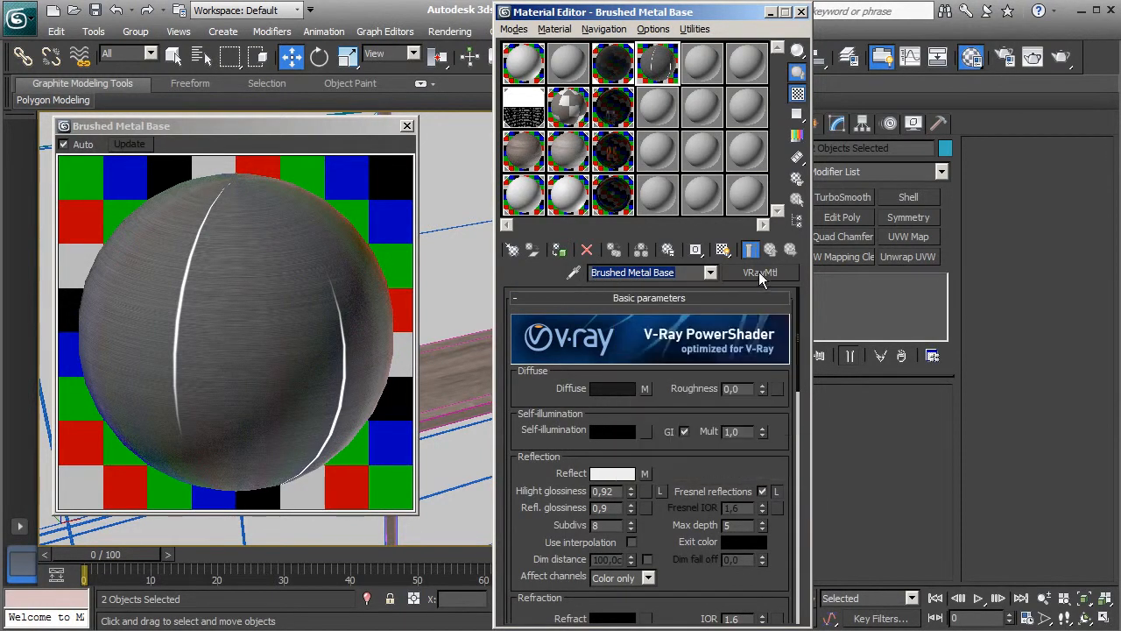
click(759, 271)
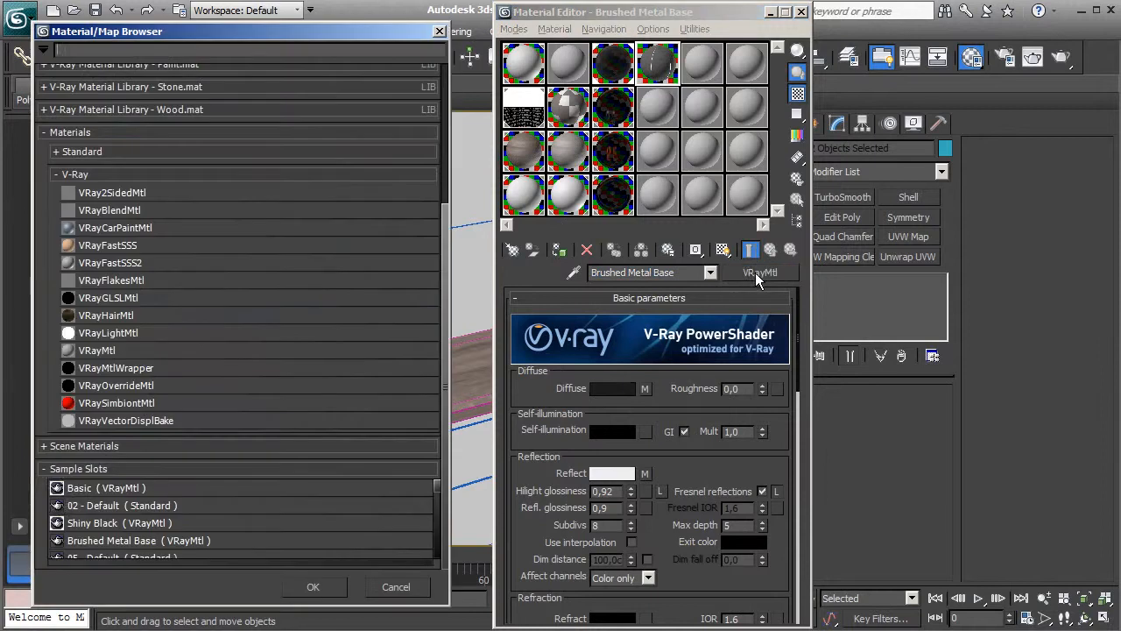
double_click(127, 210)
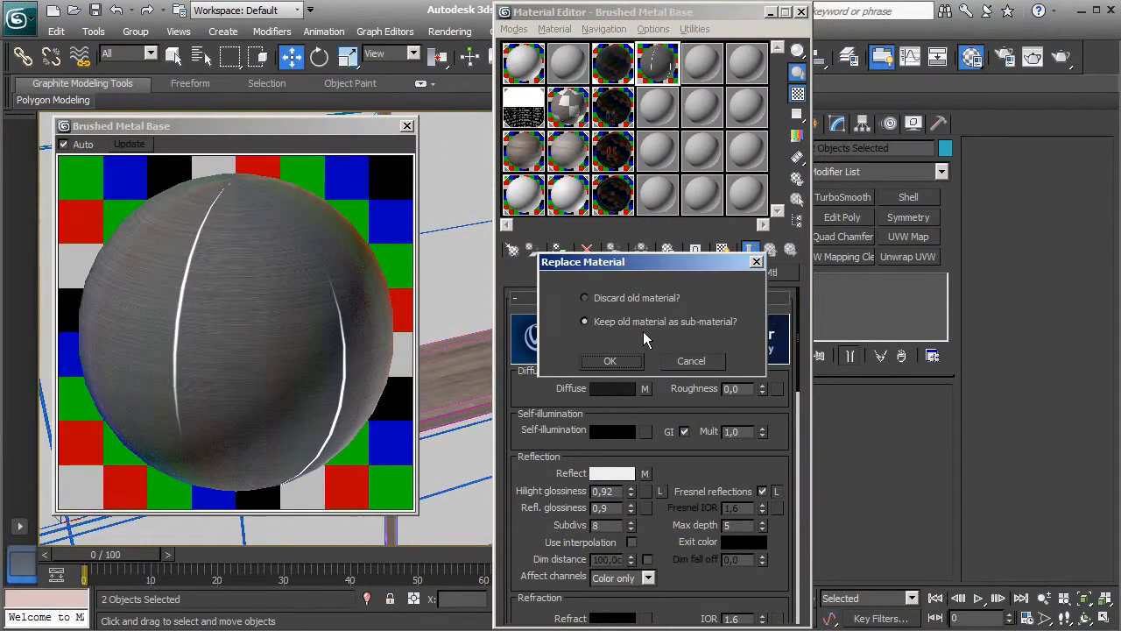
click(622, 361)
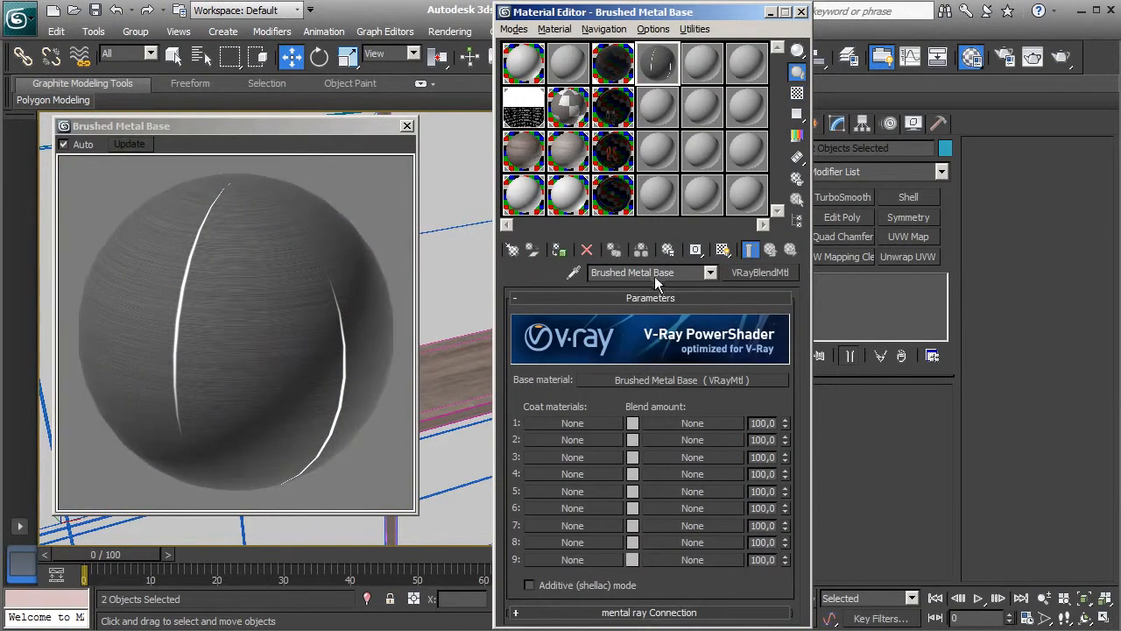
Step: Rename the blend material Brushed Metal and duplicate its base material into the first coat slot as a Copy
key(BackSpace)
drag(586, 421, 587, 424)
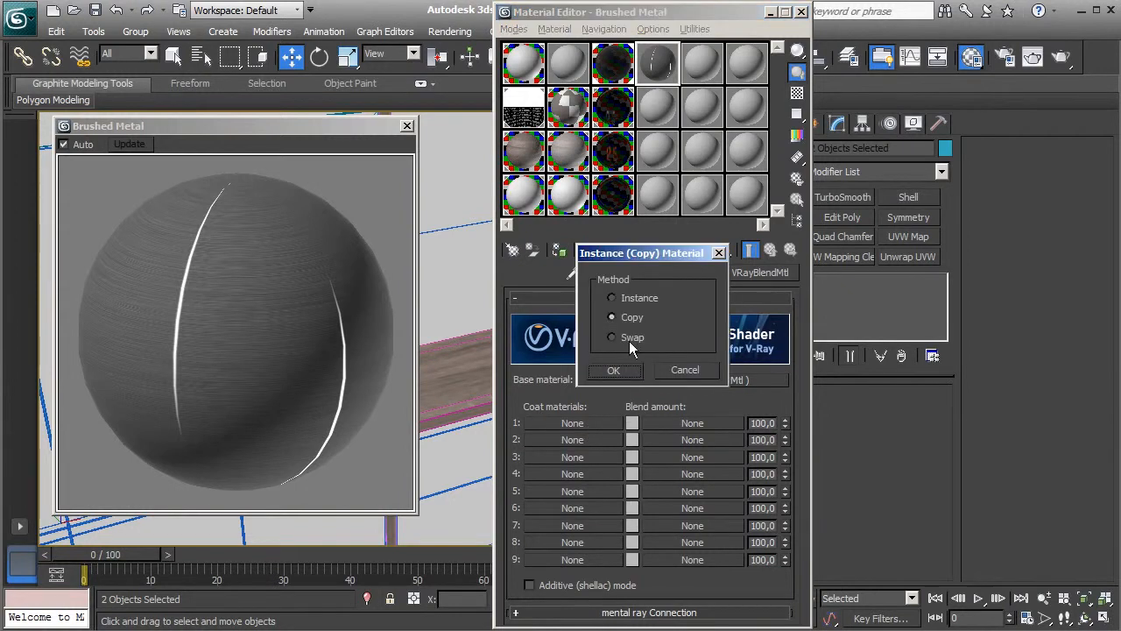
click(616, 374)
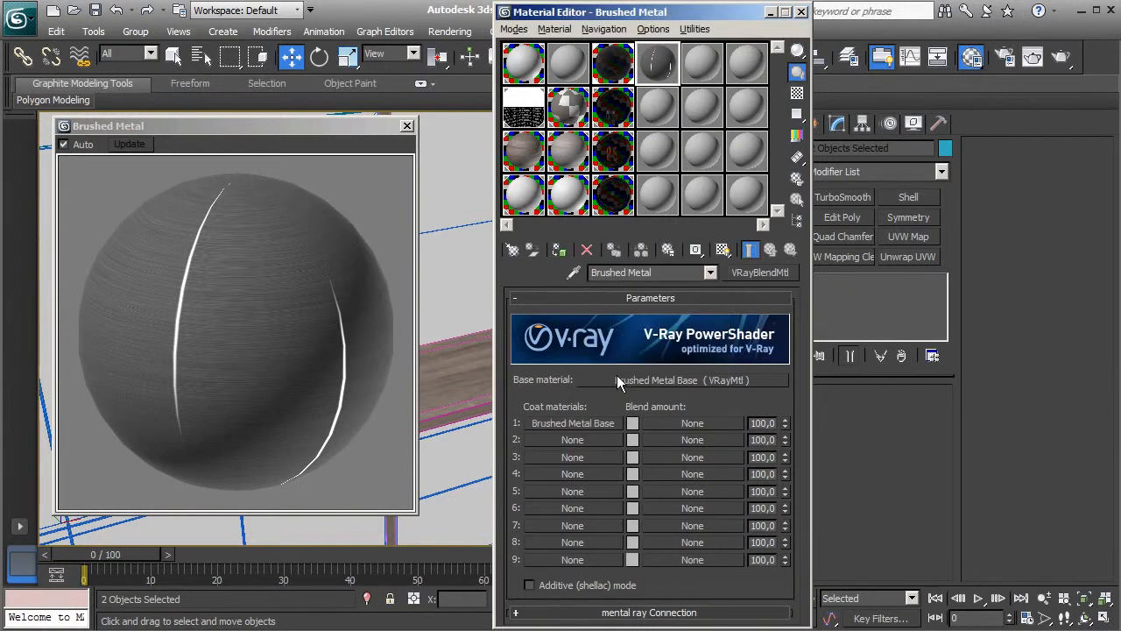
Step: Rename the first coat material Brushed Metal Coat and set its highlight glossiness to 0.82 and reflection glossiness to 0.8
click(576, 425)
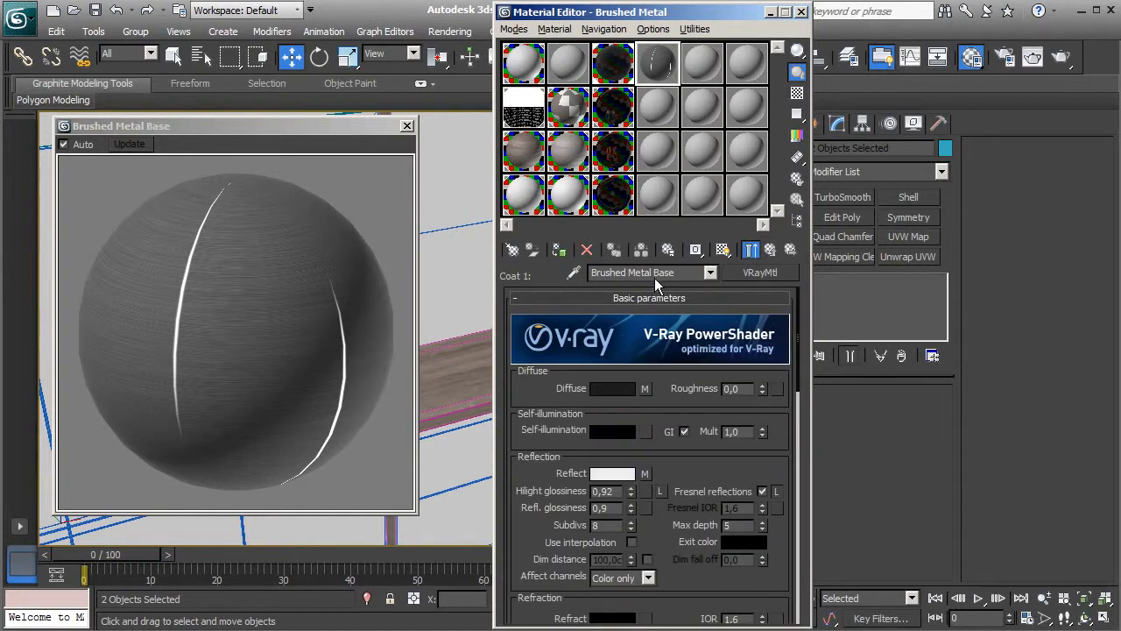
text(Coat)
drag(615, 494, 605, 494)
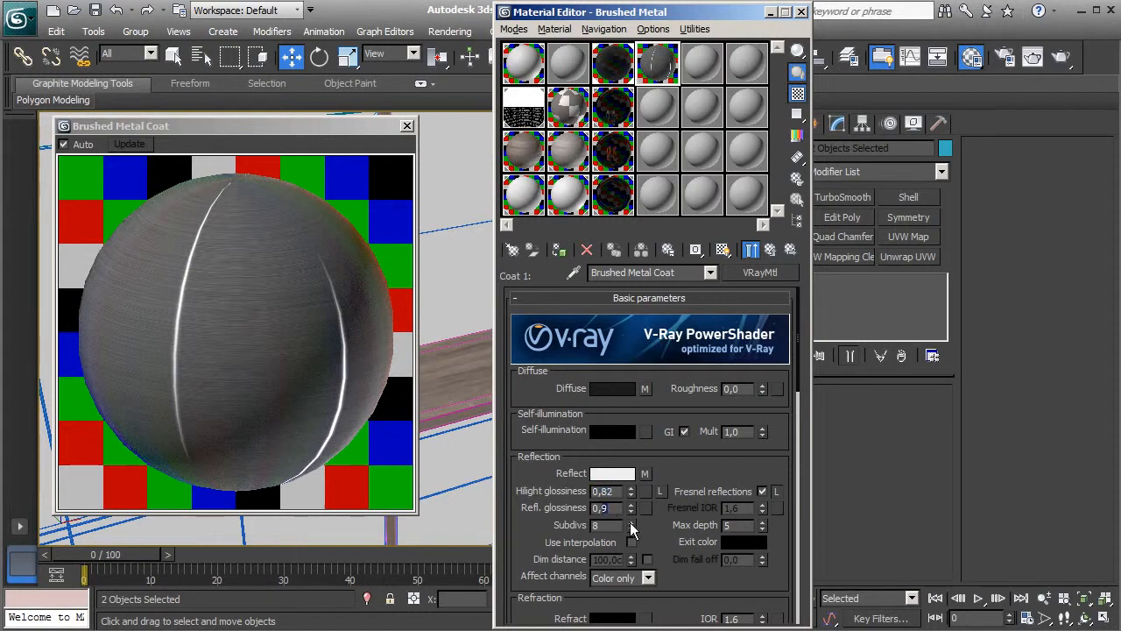
Step: Set the BRDF anisotropy of Brushed Metal Coat to 0.6 and return to the parent blend material
drag(673, 549, 676, 413)
scroll(560, 522, down, 10)
scroll(561, 521, down, 12)
drag(729, 513, 783, 519)
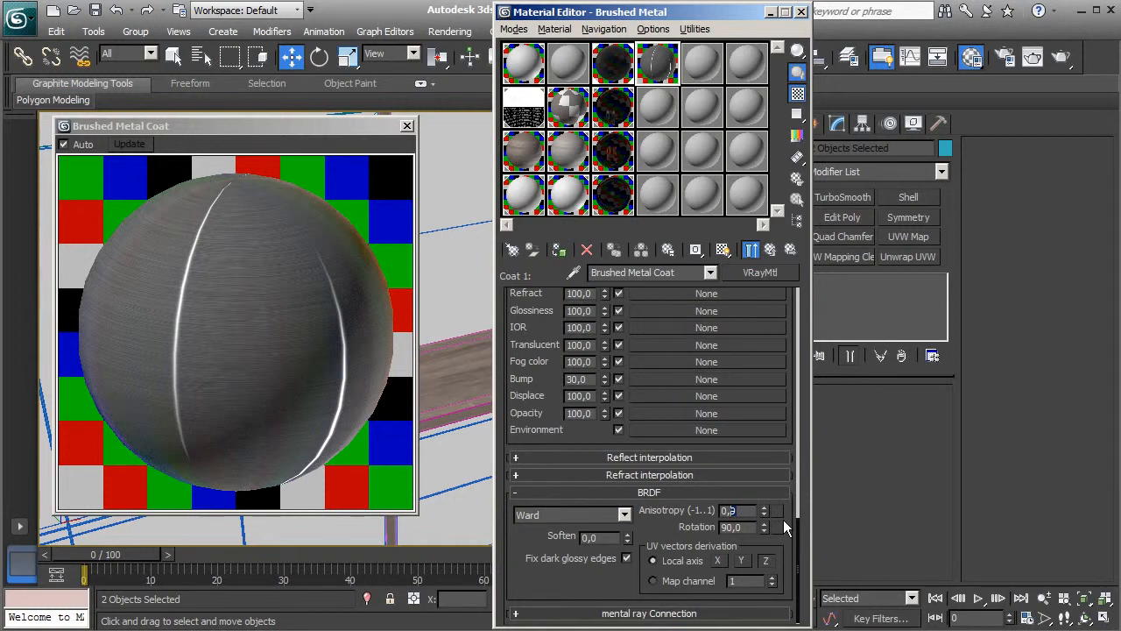
text(7)
key(Return)
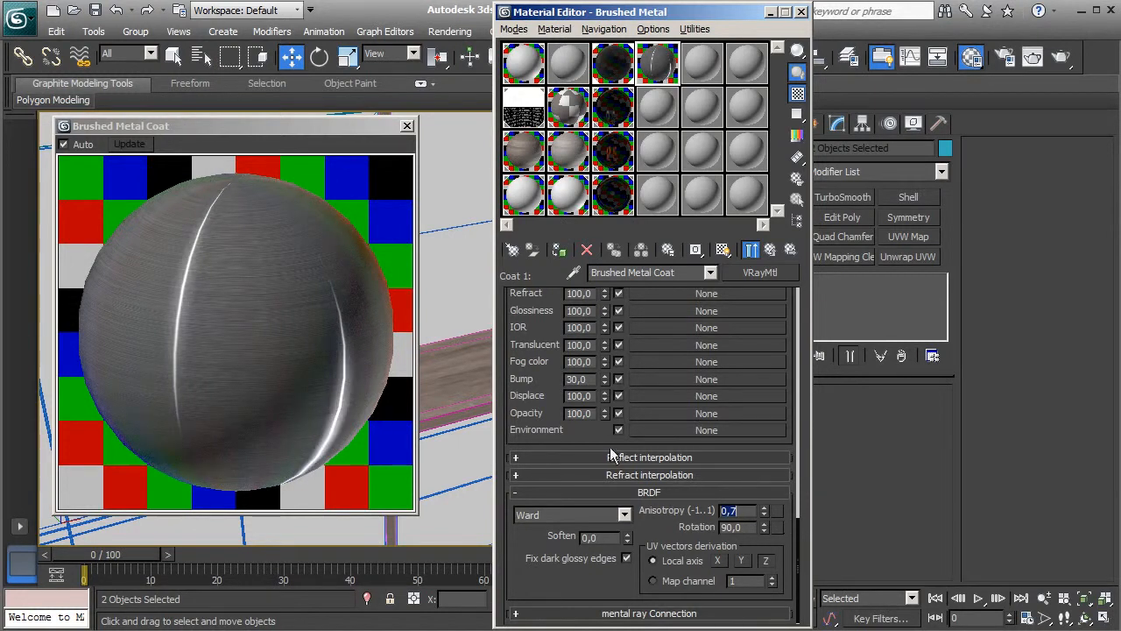
click(742, 514)
key(BackSpace)
text(6)
key(Return)
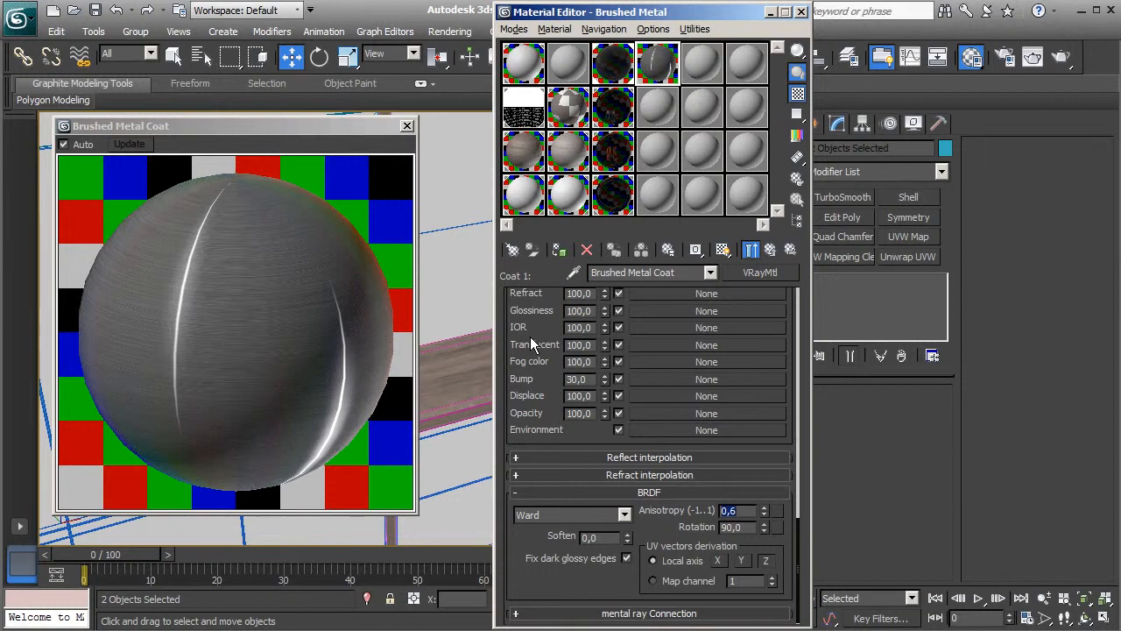
scroll(534, 315, up, 8)
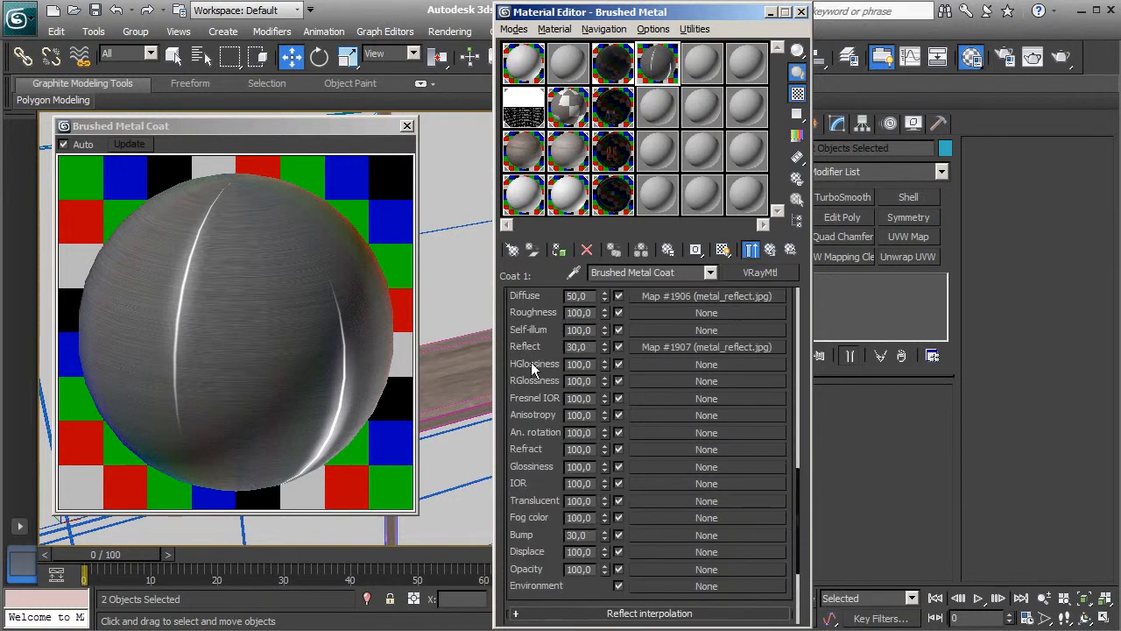
scroll(689, 484, up, 10)
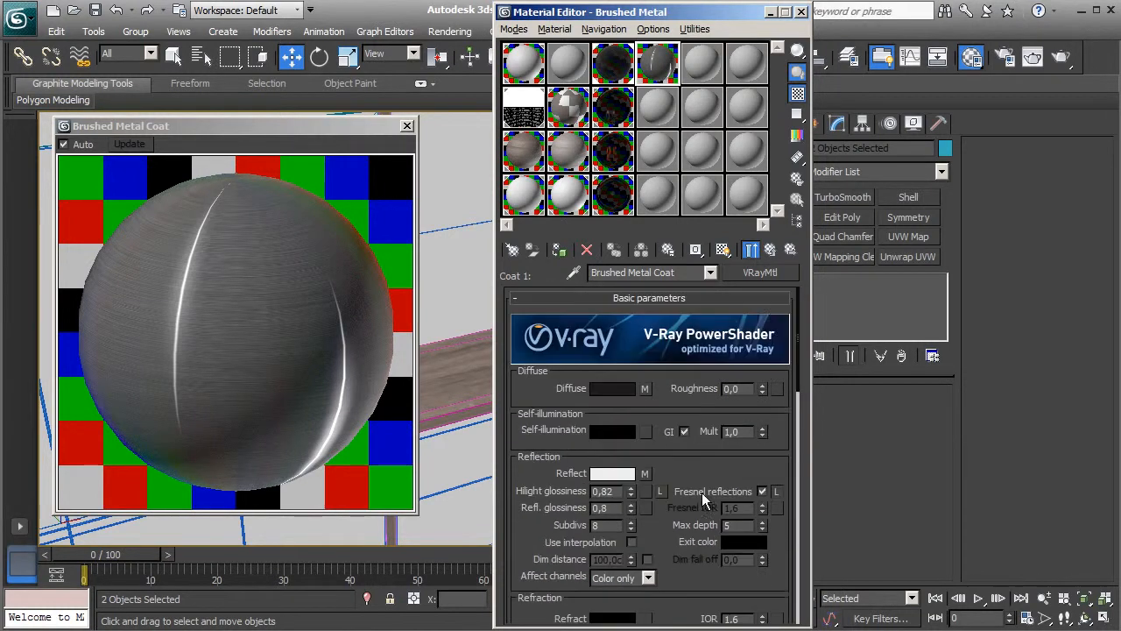
click(770, 249)
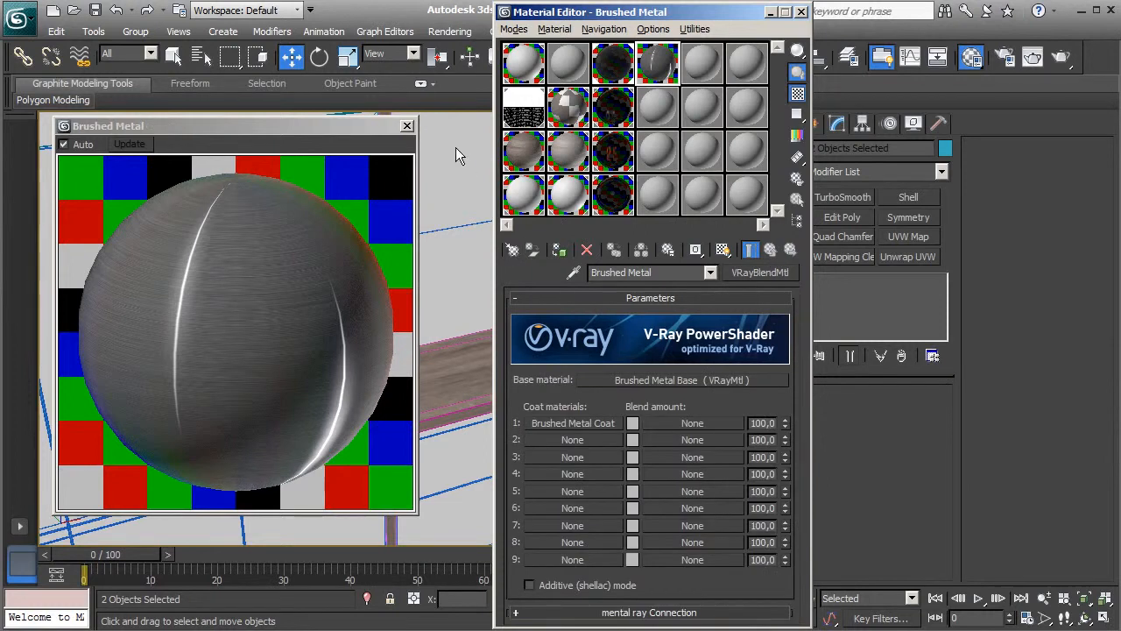
Step: Close the enlarged material preview and select the four metal front and frame parts of the two built-in appliances
click(406, 125)
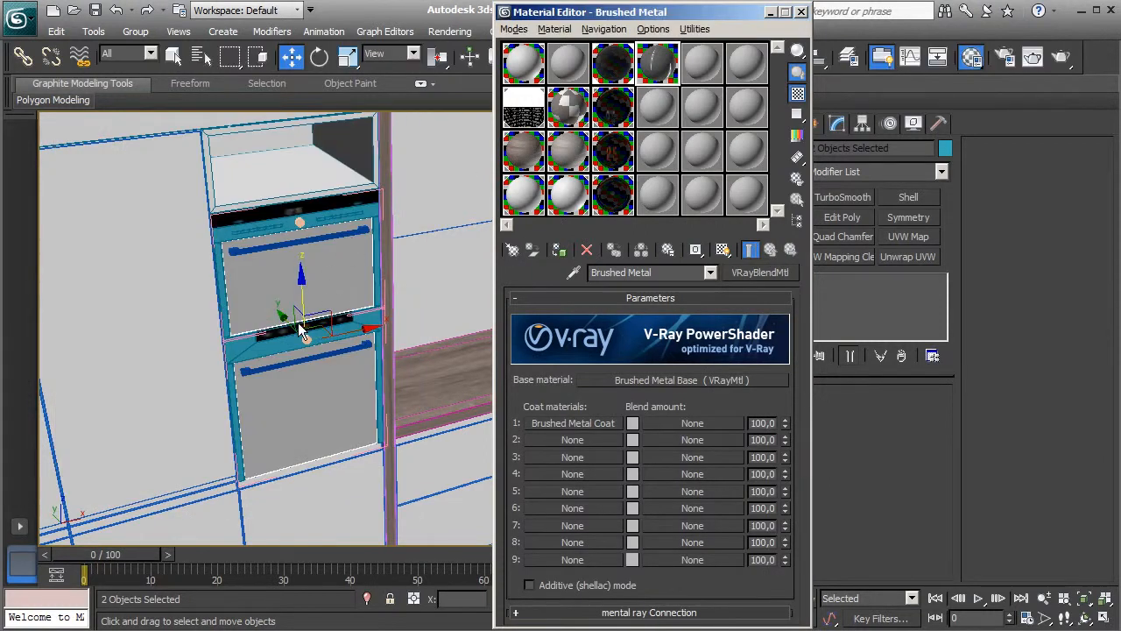
click(302, 366)
scroll(301, 357, up, 2)
middle_drag(231, 291, 348, 370)
scroll(348, 370, up, 2)
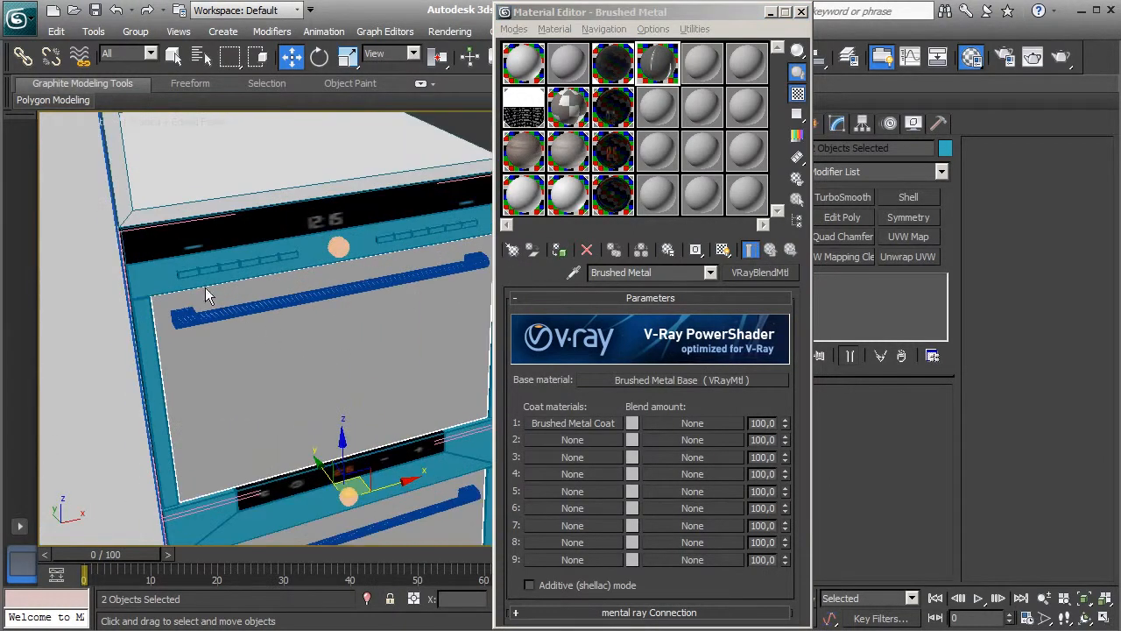
click(150, 279)
ctrl+click(150, 349)
middle_drag(150, 349, 153, 178)
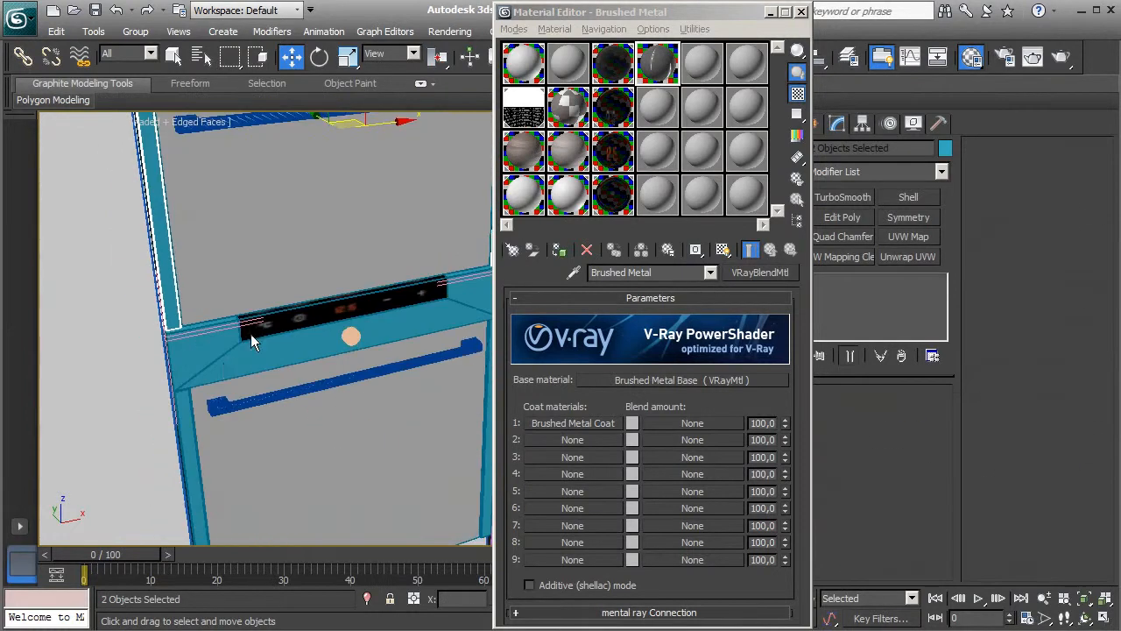
ctrl+click(186, 360)
middle_drag(252, 435, 252, 304)
ctrl+click(198, 335)
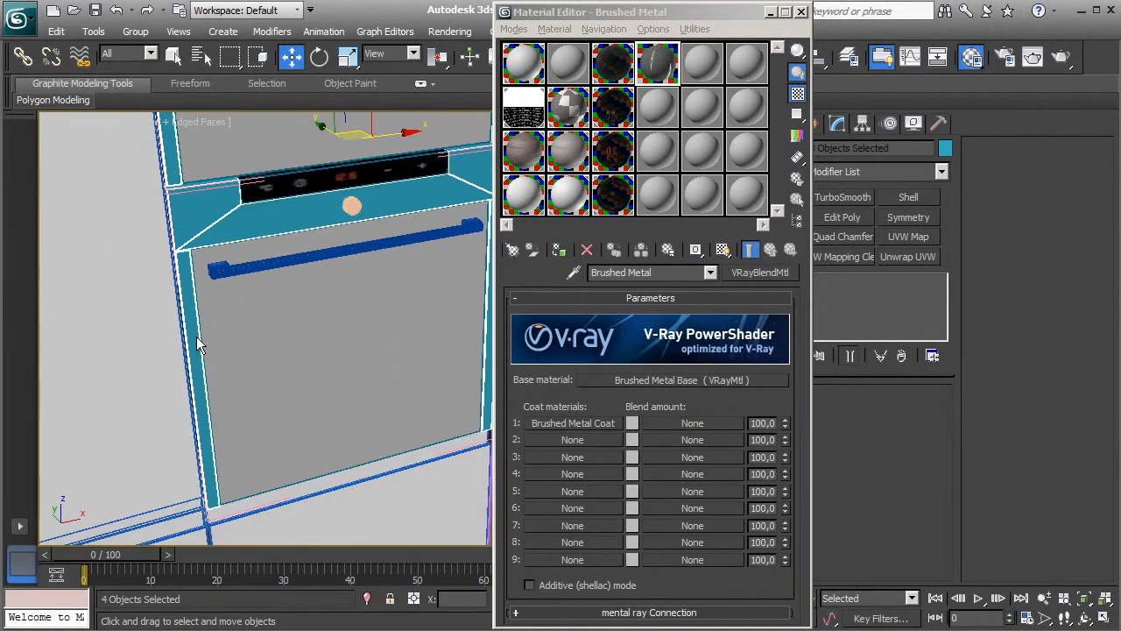
Step: Add both appliance door handles to the selection and assign the Brushed Metal material to all selected parts
middle_drag(198, 336, 215, 471)
middle_drag(288, 453, 290, 464)
ctrl+click(229, 146)
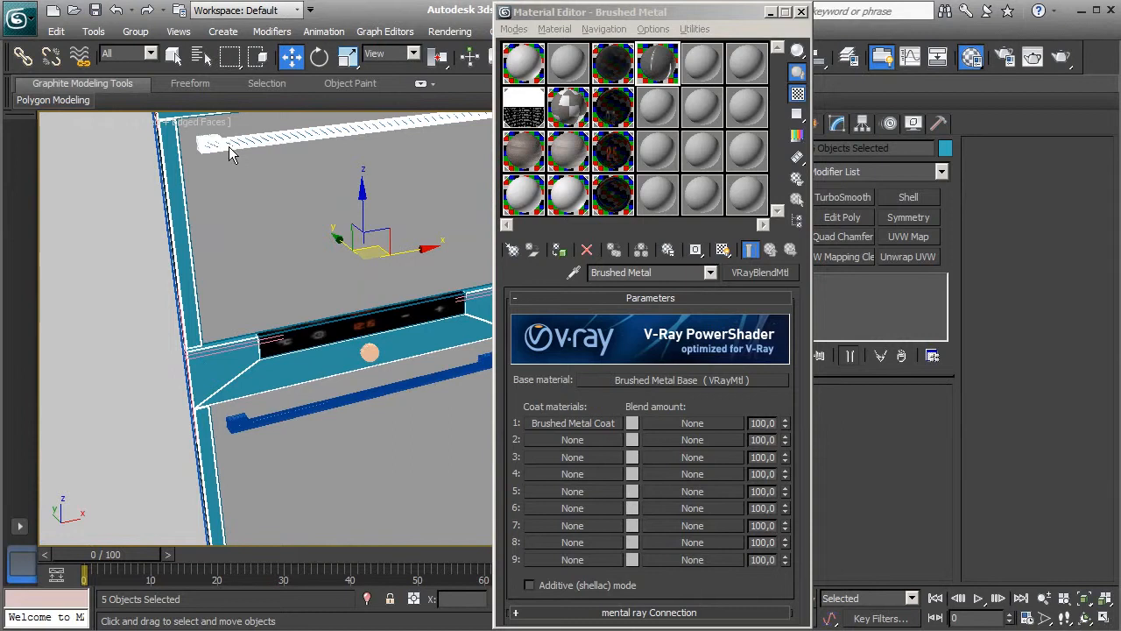
ctrl+click(254, 438)
click(561, 251)
Step: Show the diffuse bitmap of Brushed Metal Base on the shaded appliances in the viewport and close the Material Editor
middle_drag(370, 429, 372, 504)
scroll(248, 262, up, 2)
middle_drag(248, 262, 351, 403)
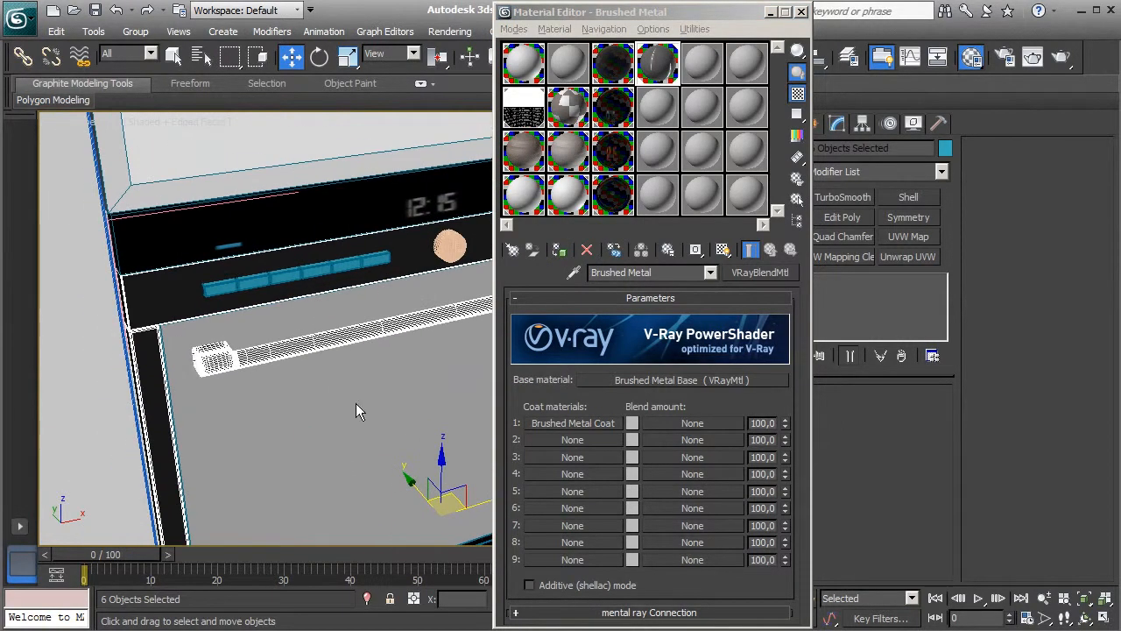
click(656, 381)
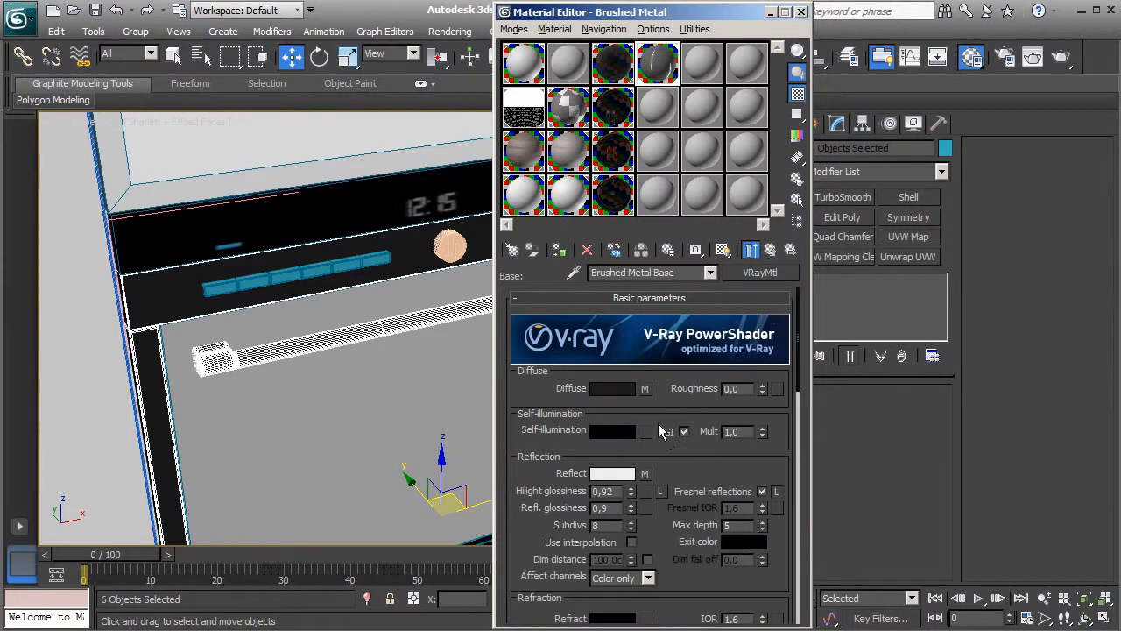
click(645, 388)
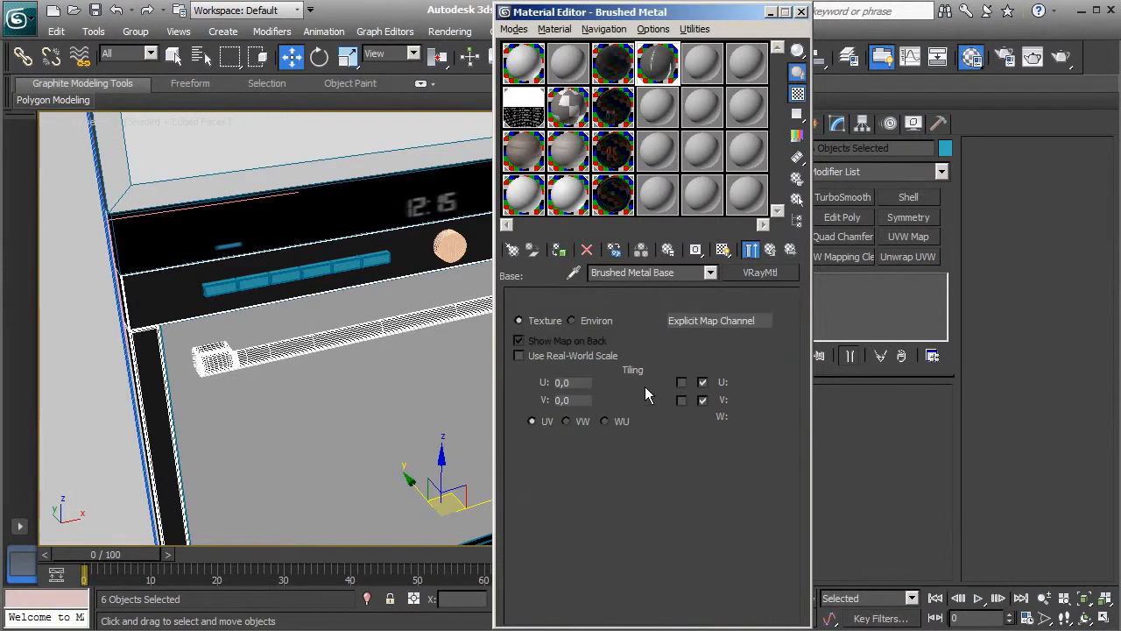
click(723, 251)
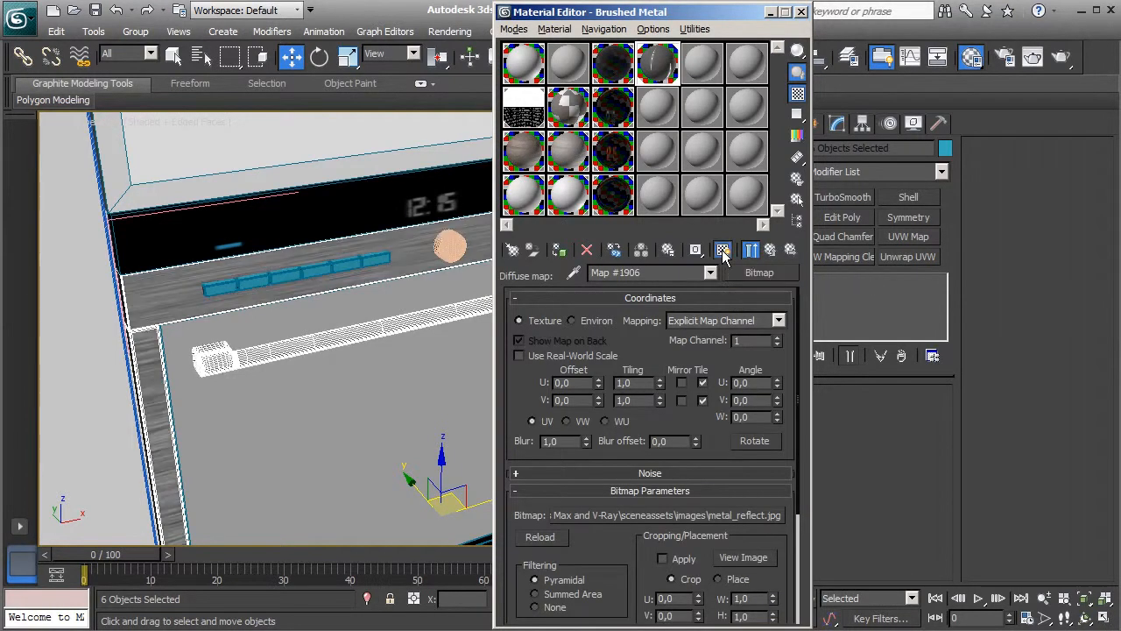
mouse_move(349, 384)
alt+middle_down()
mouse_move(334, 380)
mouse_move(346, 344)
alt+middle_up()
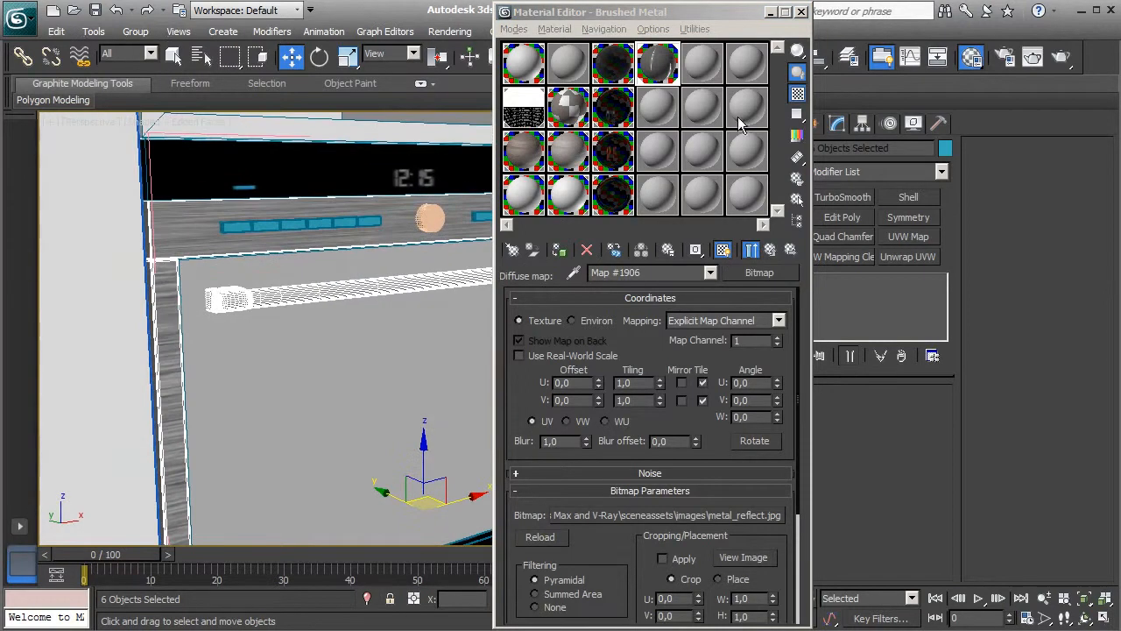
click(801, 12)
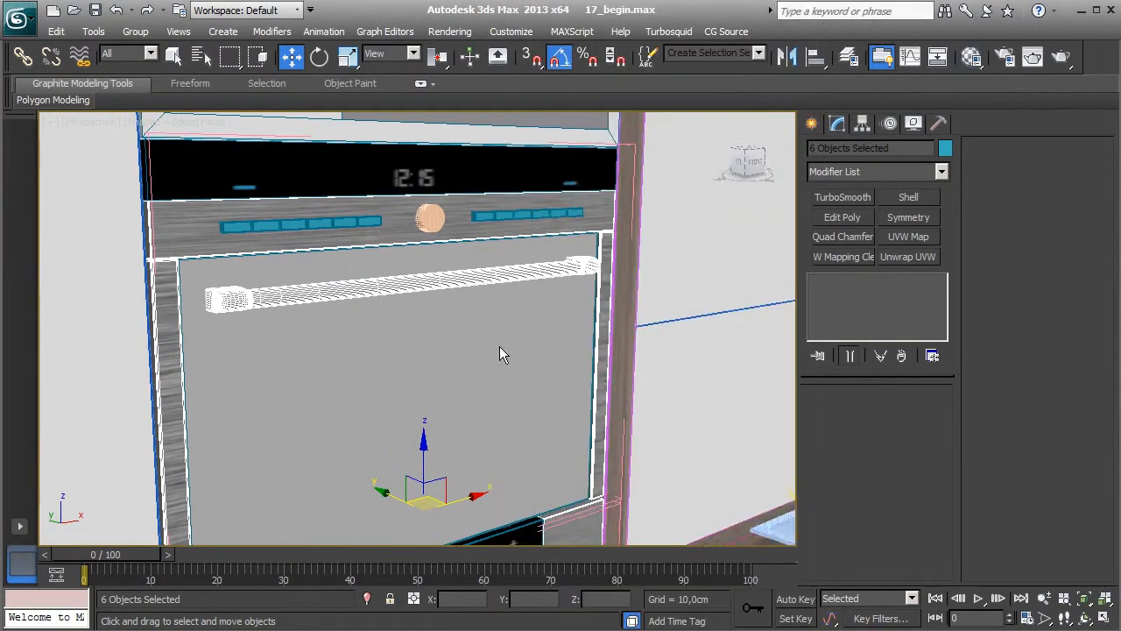
Step: Add a UVW Map with Box mapping to the metal front panel around the lower appliance's display
scroll(419, 361, up, 6)
alt+middle_drag(386, 355, 432, 251)
scroll(432, 251, up, 2)
mouse_move(469, 357)
middle_down()
mouse_move(467, 323)
mouse_move(450, 320)
mouse_move(487, 329)
mouse_move(454, 300)
mouse_move(456, 360)
middle_up()
scroll(468, 333, down, 2)
scroll(456, 360, up, 2)
middle_drag(386, 316, 390, 356)
click(504, 283)
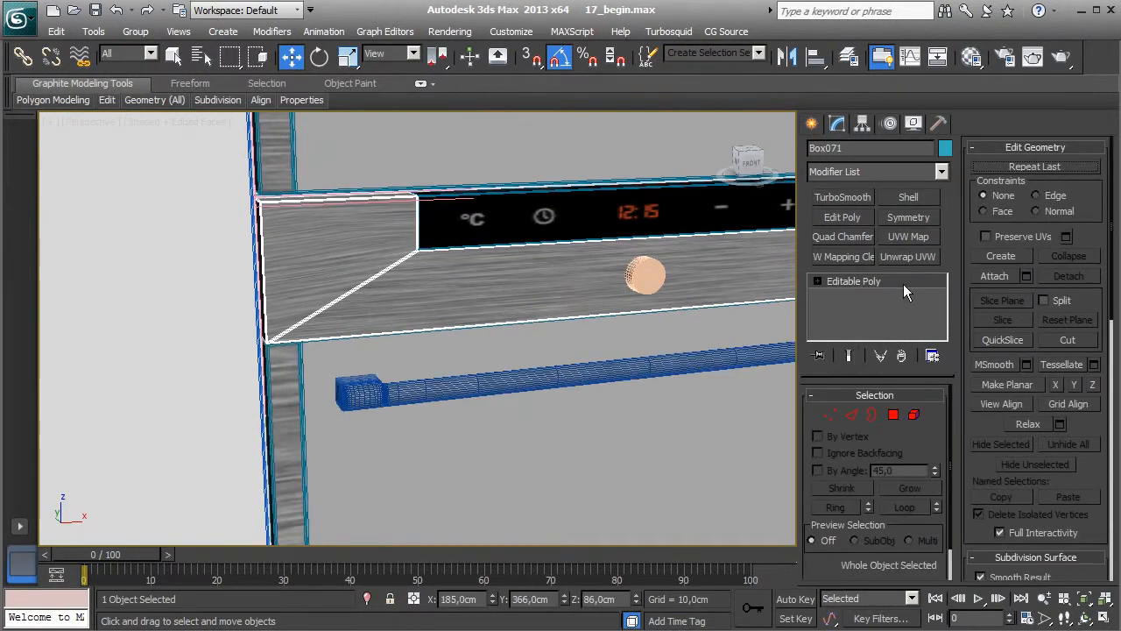
click(911, 238)
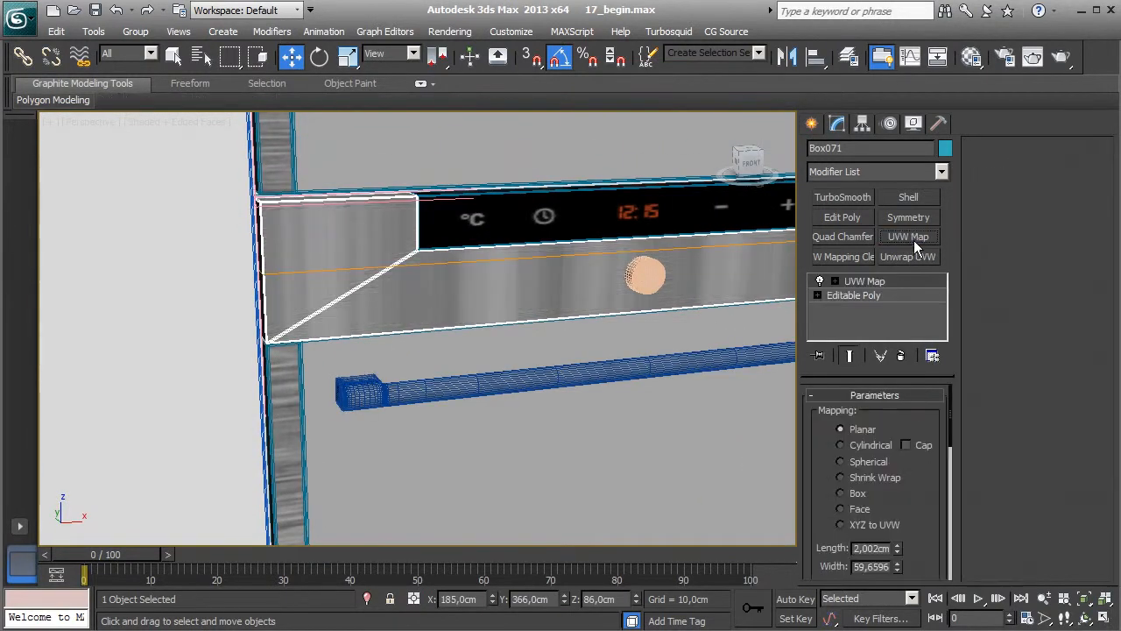
click(856, 495)
alt+middle_drag(780, 482, 491, 372)
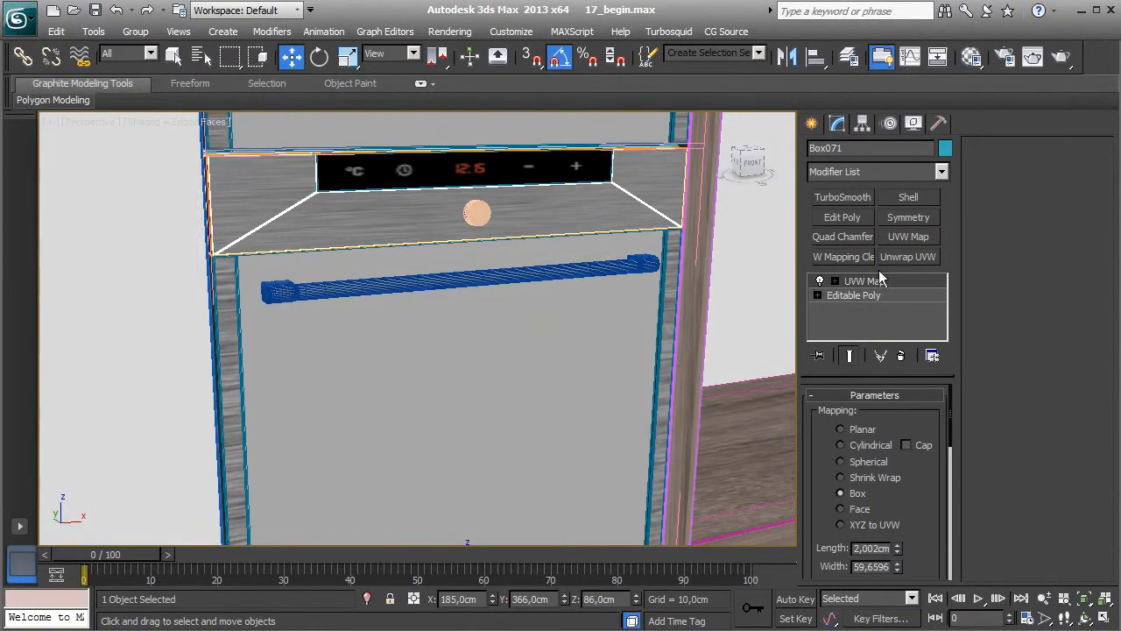
Step: Collapse the whole modifier stack of the lower appliance's metal front panel
right_click(882, 279)
click(885, 423)
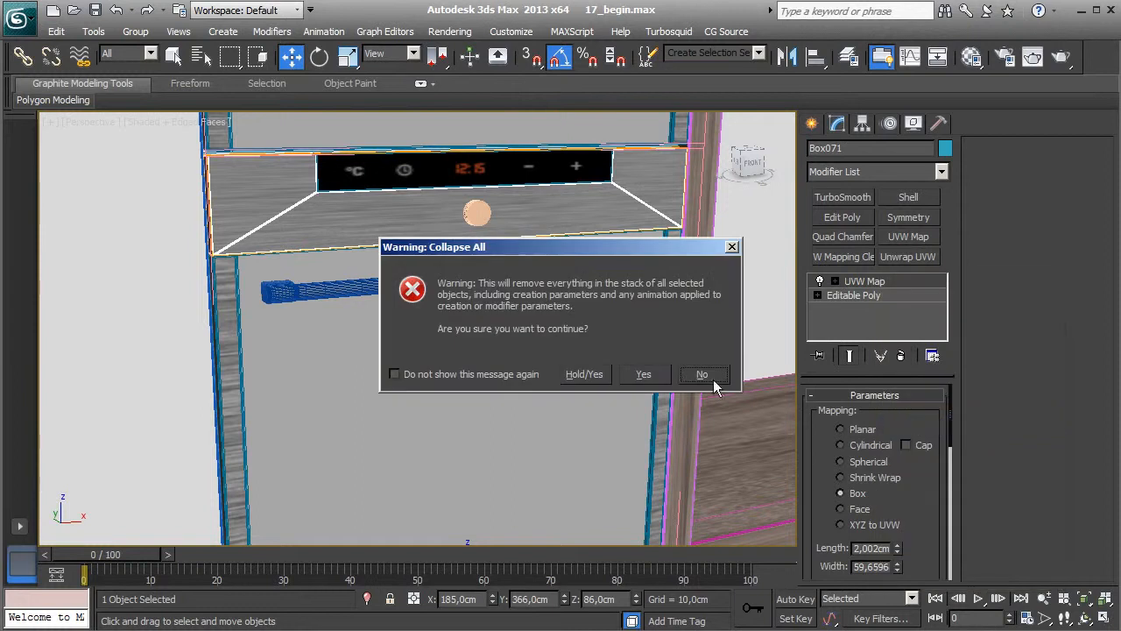
click(646, 374)
Step: Add a Box-type UVW Map to the metal side frame of the lower appliance's door and collapse its stack
alt+middle_drag(336, 345, 421, 388)
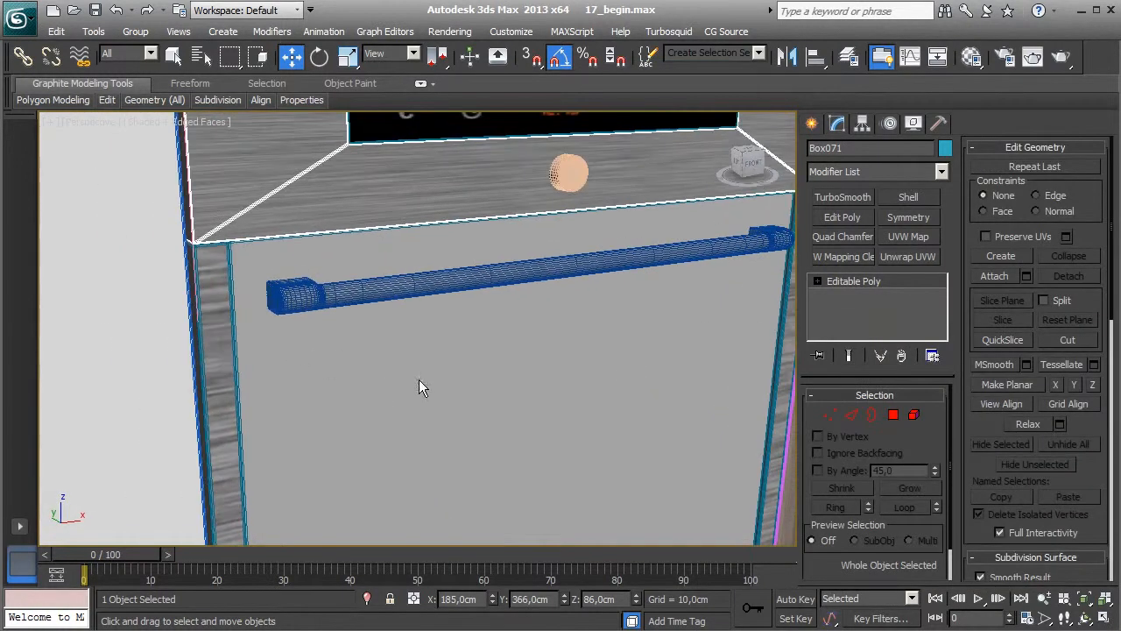
click(221, 296)
click(907, 236)
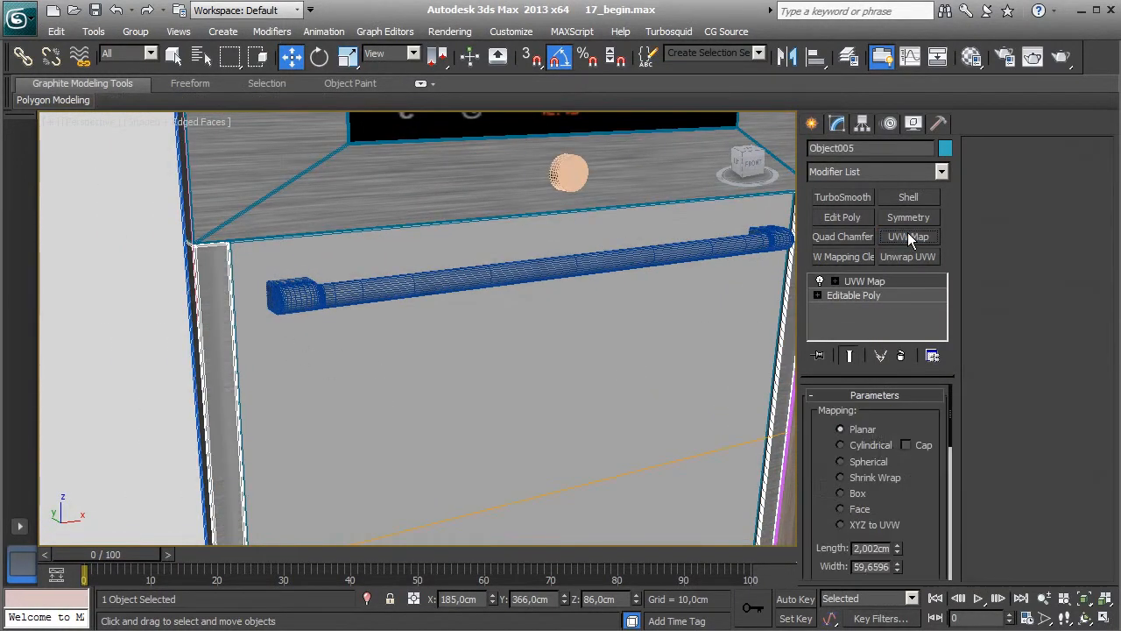
click(841, 493)
alt+middle_drag(531, 441, 827, 330)
right_click(889, 286)
click(876, 430)
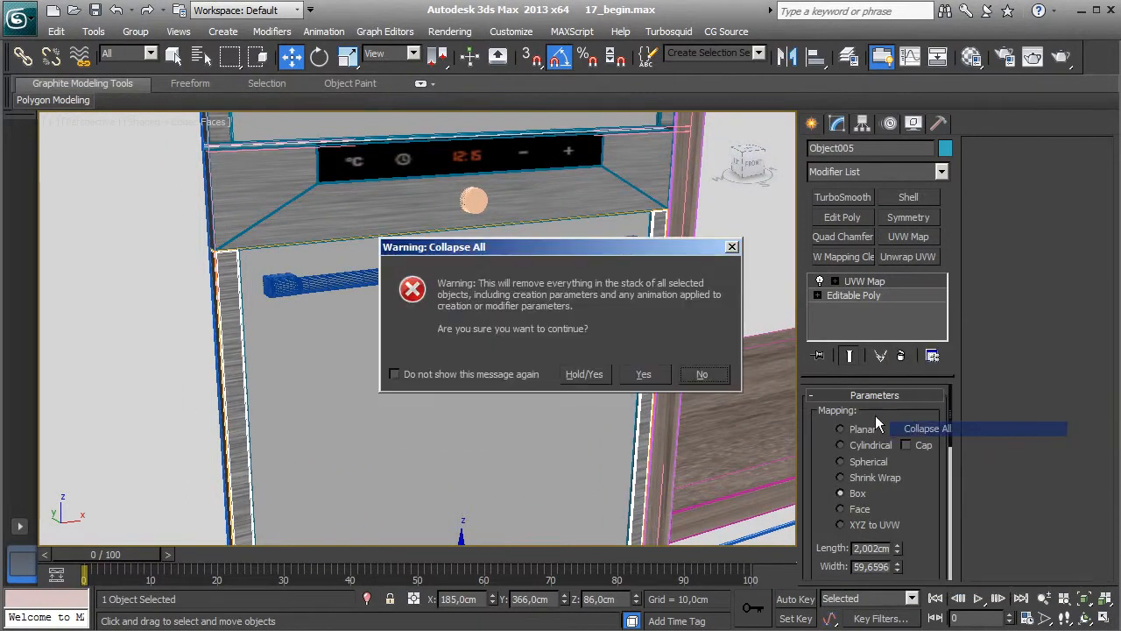
click(641, 373)
Step: Turn off the edged-faces display and add a UVW Map with Box mapping to the lower appliance's door handle
alt+middle_drag(541, 226, 419, 377)
scroll(420, 331, up, 3)
alt+middle_drag(420, 331, 397, 365)
middle_drag(435, 467, 520, 207)
scroll(495, 289, down, 2)
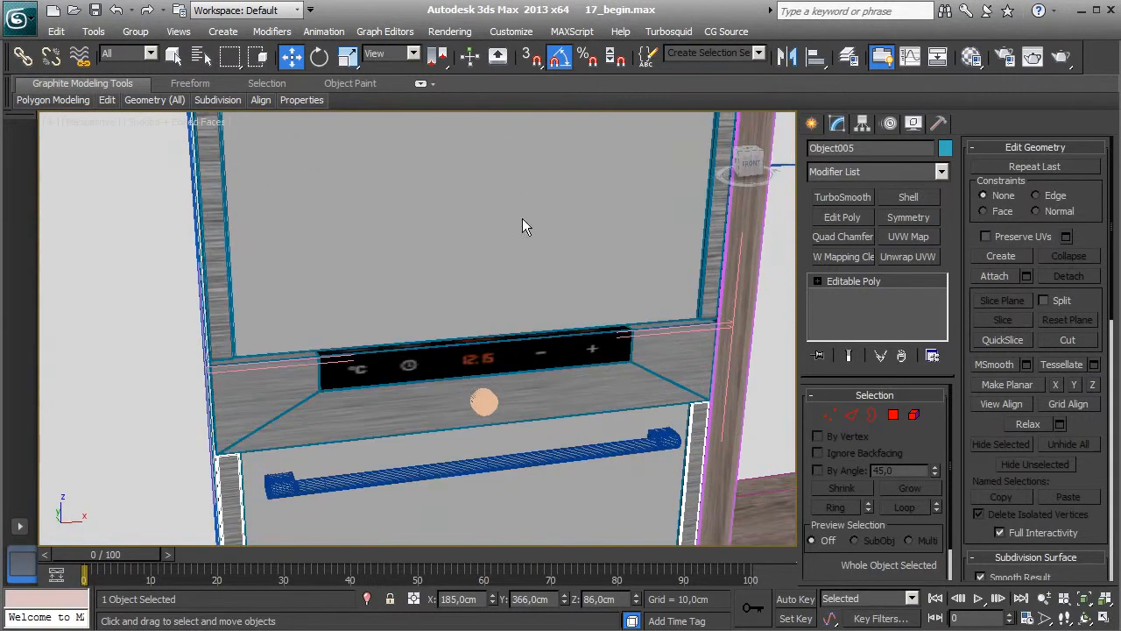
middle_drag(582, 372, 591, 252)
scroll(531, 329, up, 4)
alt+middle_drag(470, 407, 551, 381)
key(F4)
click(426, 361)
click(909, 237)
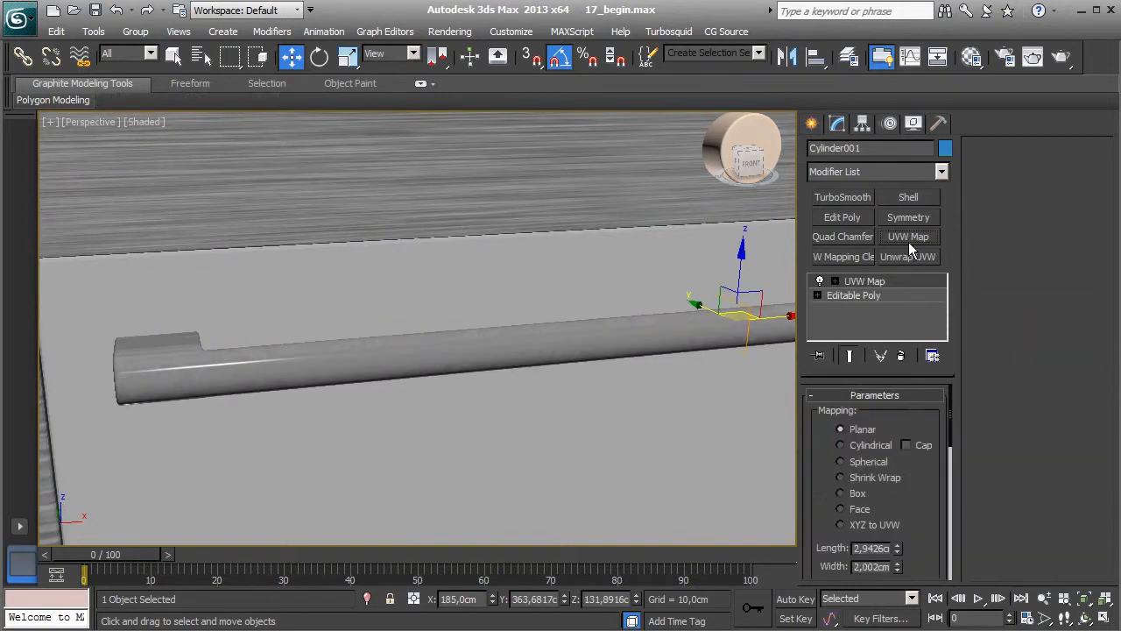
click(856, 495)
alt+middle_drag(596, 464, 561, 377)
scroll(635, 370, up, 2)
scroll(595, 374, down, 3)
Step: Collapse the whole modifier stack of the lower door handle
right_click(886, 290)
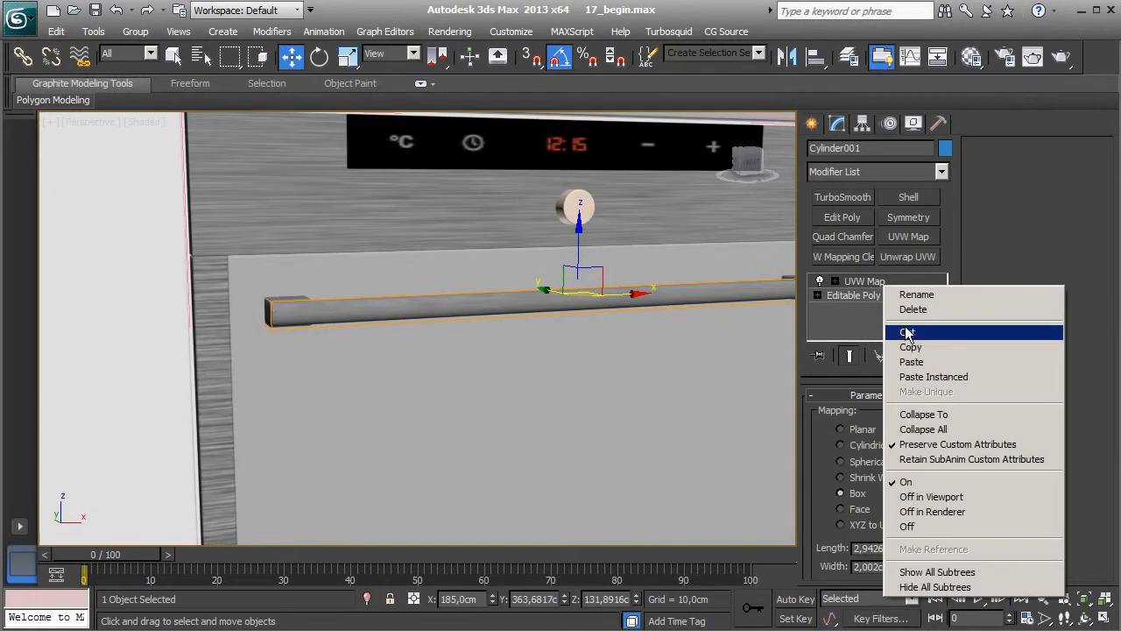
click(919, 429)
click(643, 374)
Step: Add a Box-type UVW Map to the upper appliance's door handle and collapse its modifier stack
alt+middle_drag(643, 374, 473, 347)
click(604, 338)
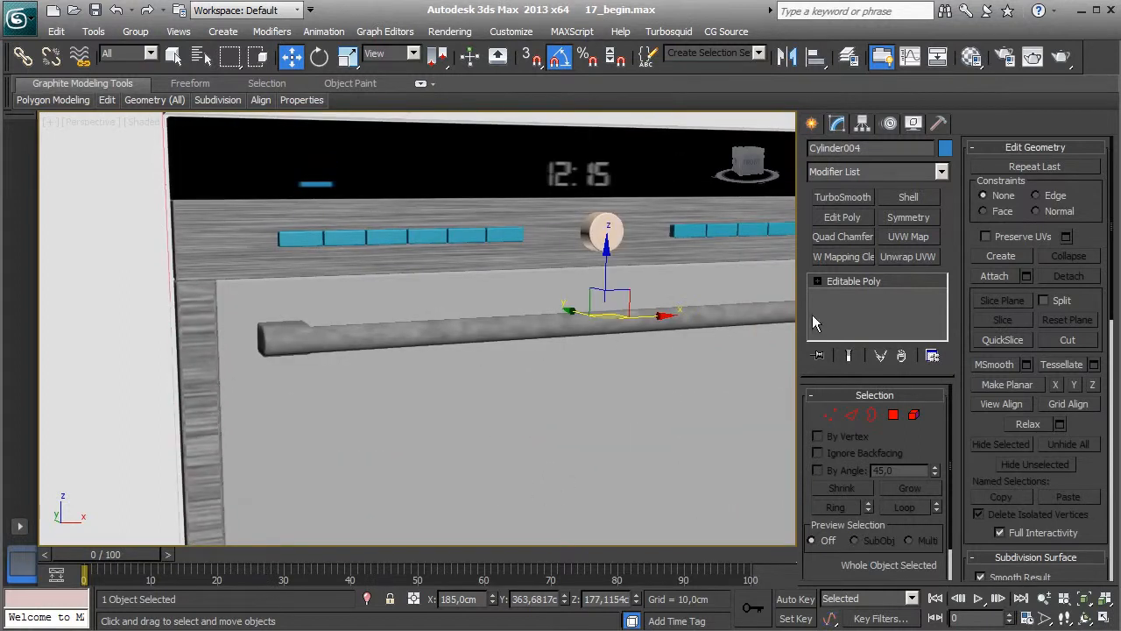
click(902, 238)
click(855, 495)
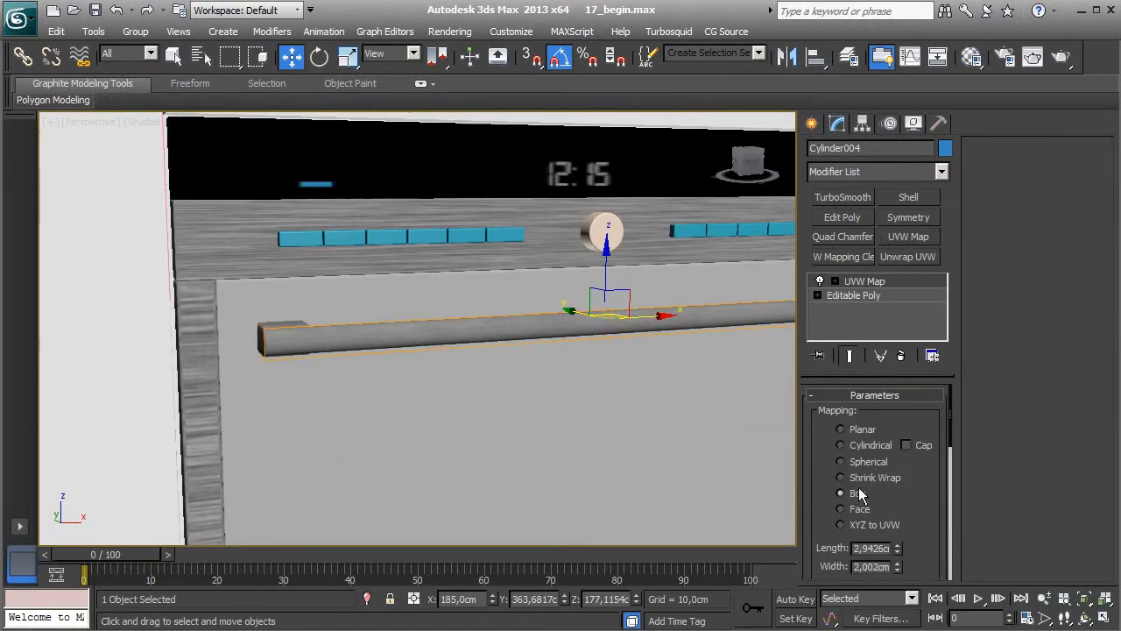
right_click(895, 279)
click(926, 417)
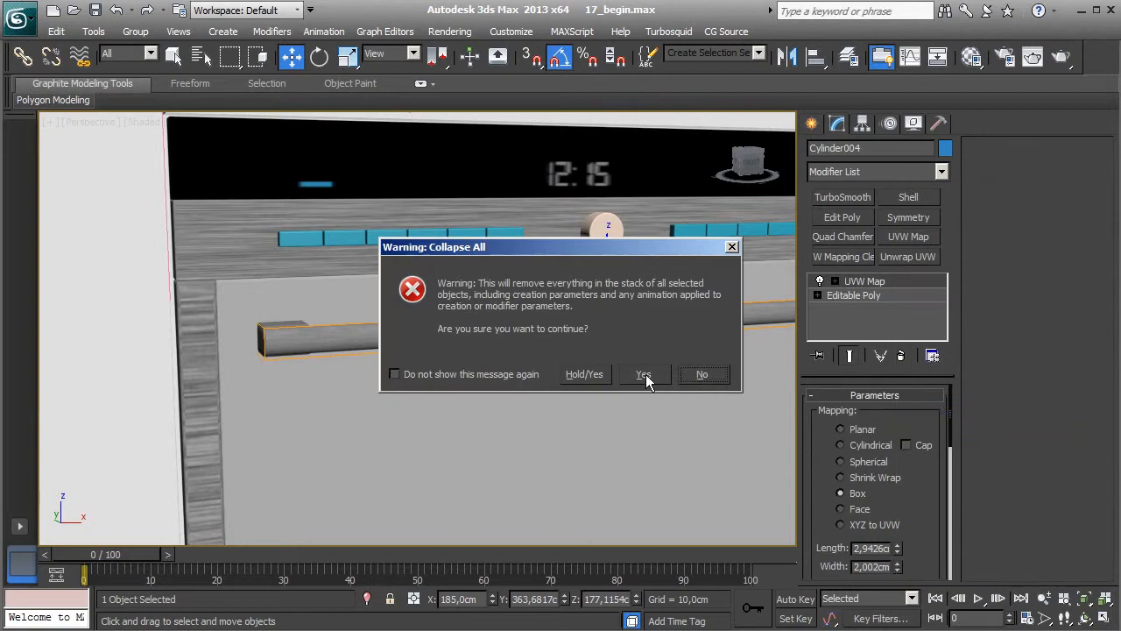
click(652, 378)
Step: Select the Coocker_Hood group above the sink, turn edged faces on and open the group
middle_drag(713, 418, 608, 368)
scroll(608, 368, down, 3)
scroll(706, 359, down, 2)
middle_drag(705, 358, 411, 320)
click(453, 313)
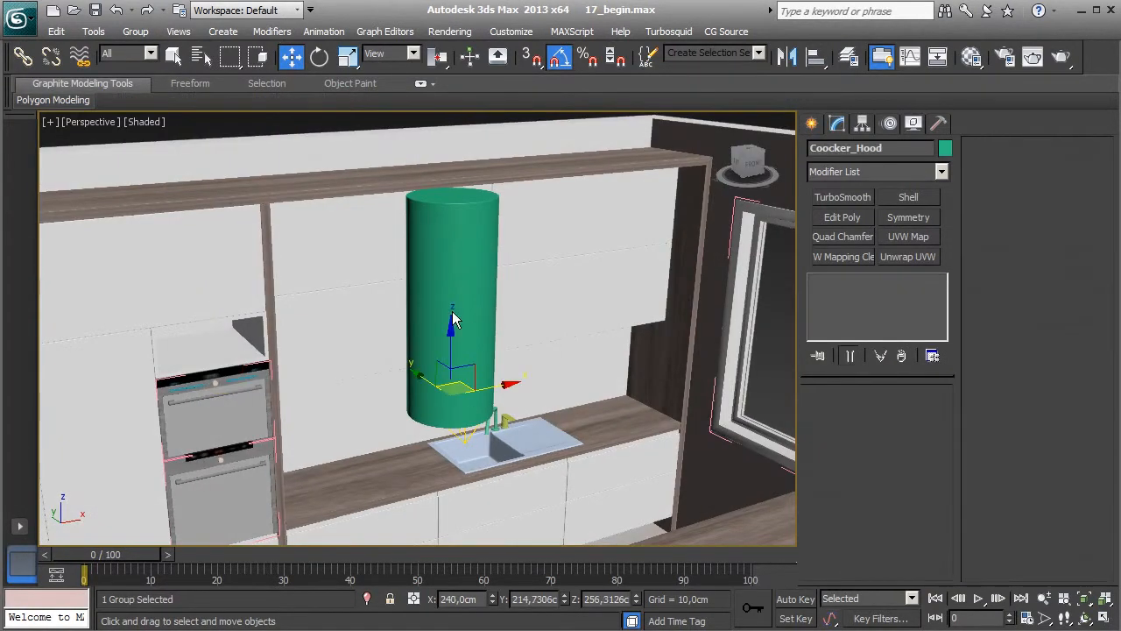
key(F4)
click(135, 32)
click(142, 87)
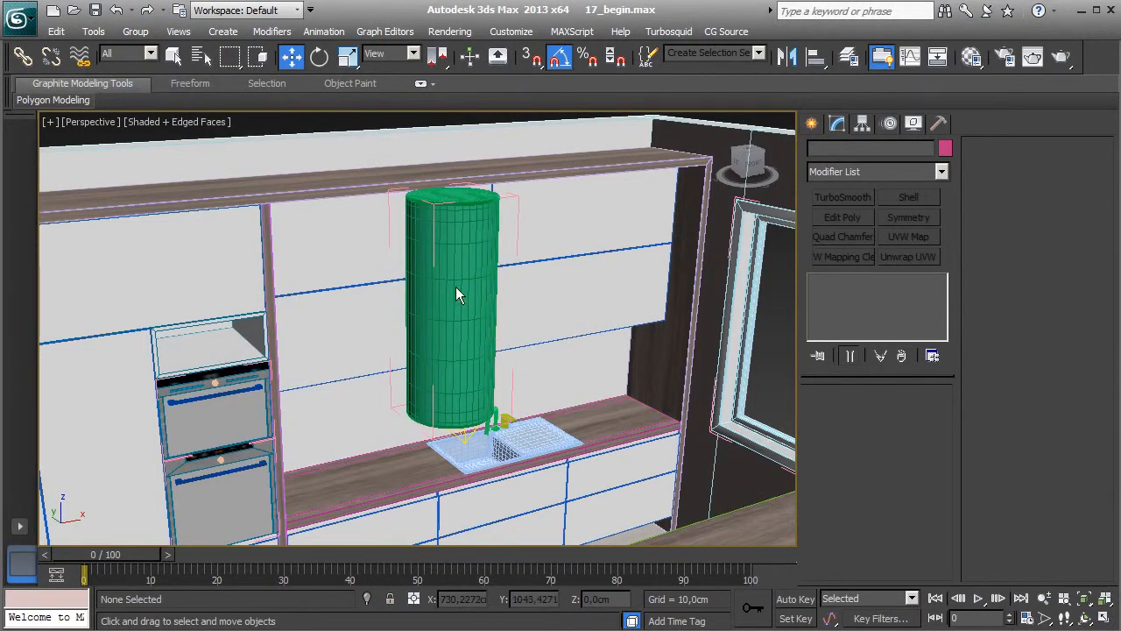
Step: Assign the Brushed Metal material to the hood's cylinder, return to the parent blend material and close the Material Editor
click(457, 289)
key(m)
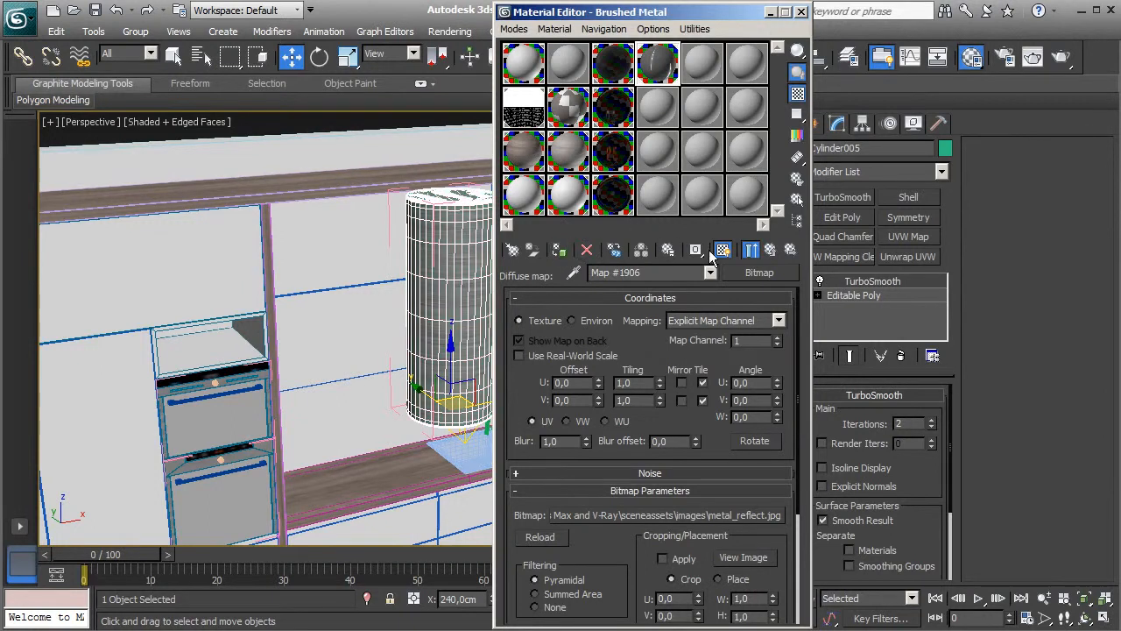
click(770, 250)
click(770, 251)
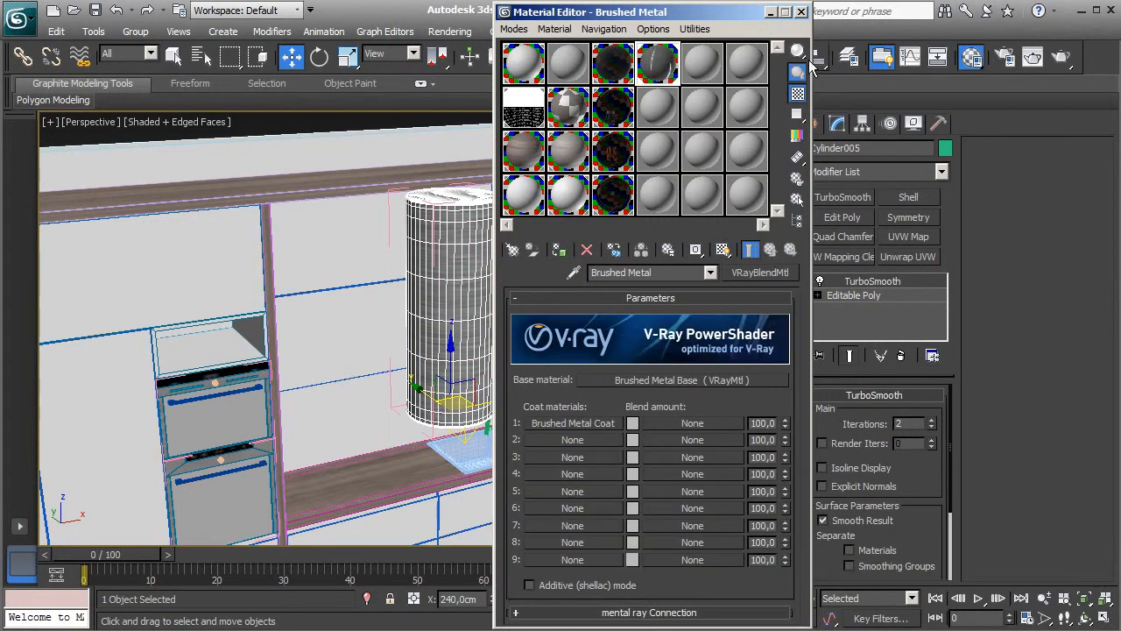
click(800, 11)
Step: Add a UVW Map with Cylindrical mapping to the hood's cylinder and reduce the mapping height to about 31.35 cm
scroll(579, 310, up, 6)
key(F4)
alt+middle_drag(553, 377, 515, 377)
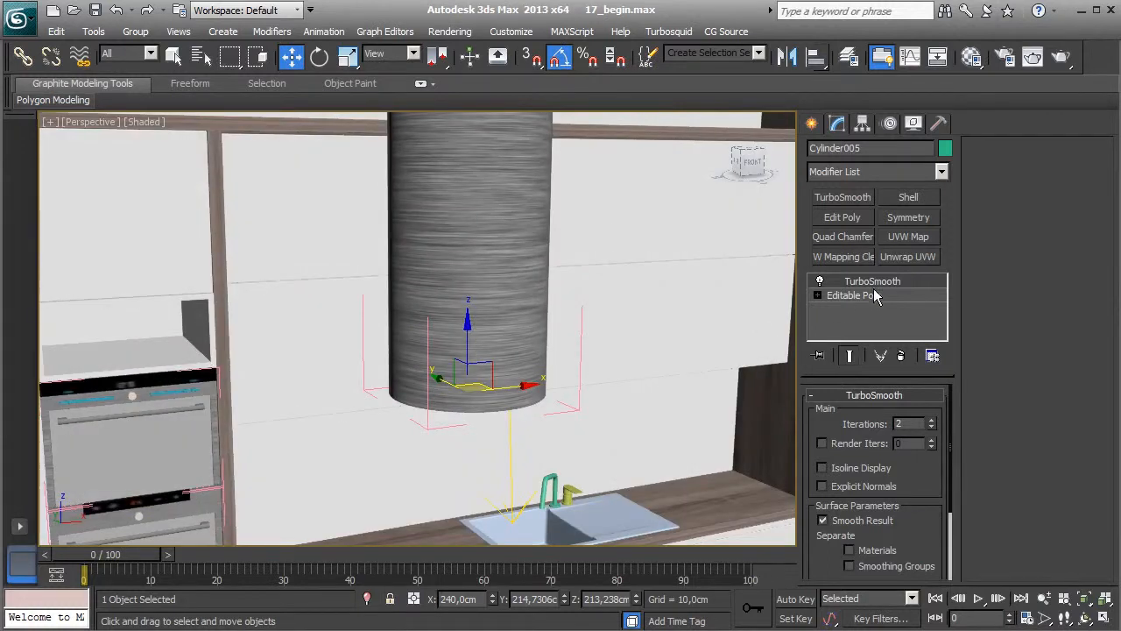
click(909, 237)
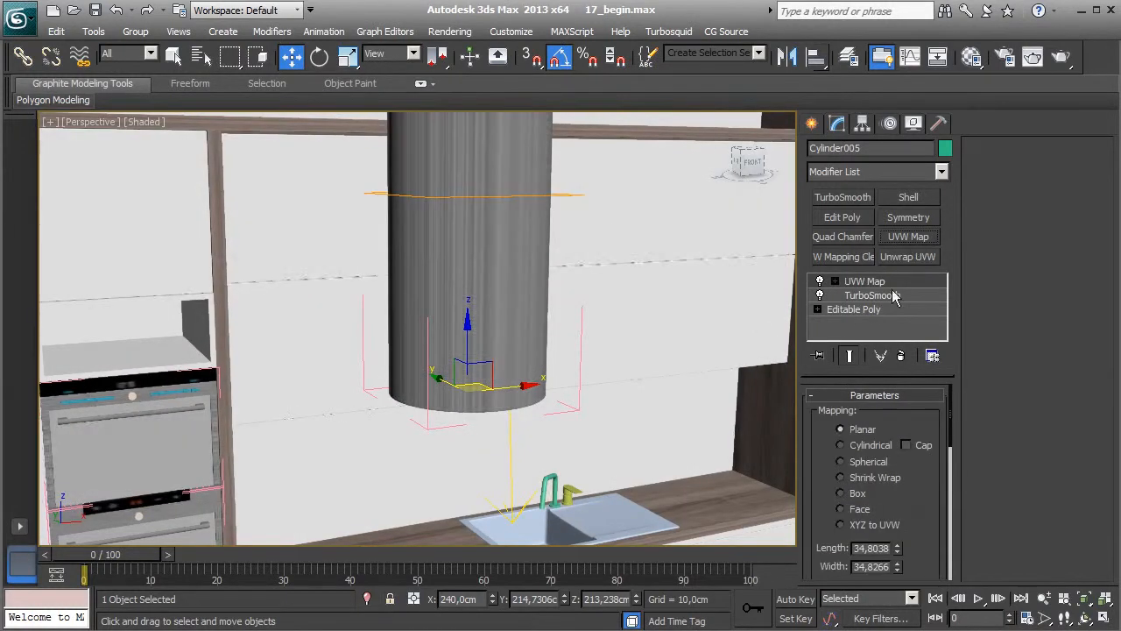
click(865, 445)
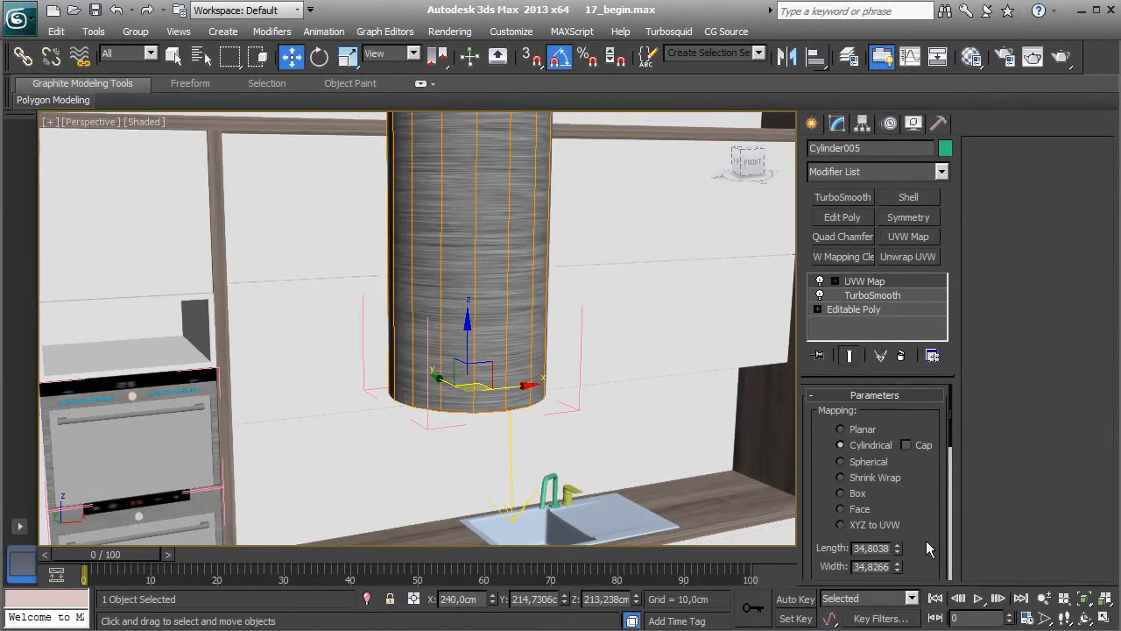
drag(931, 533, 921, 474)
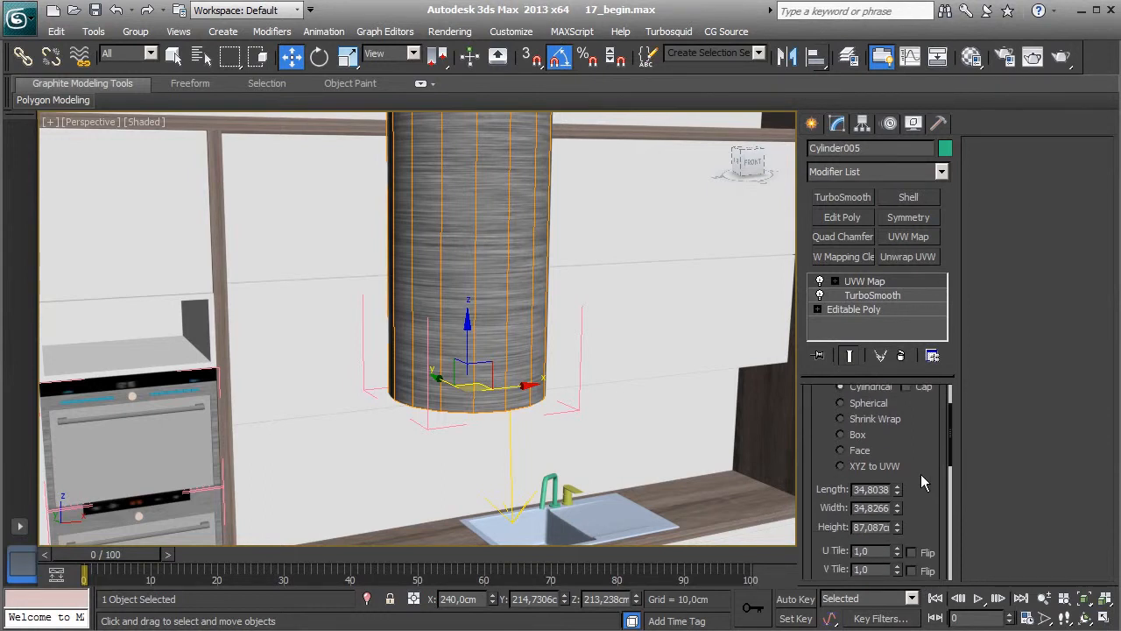
drag(897, 528, 909, 593)
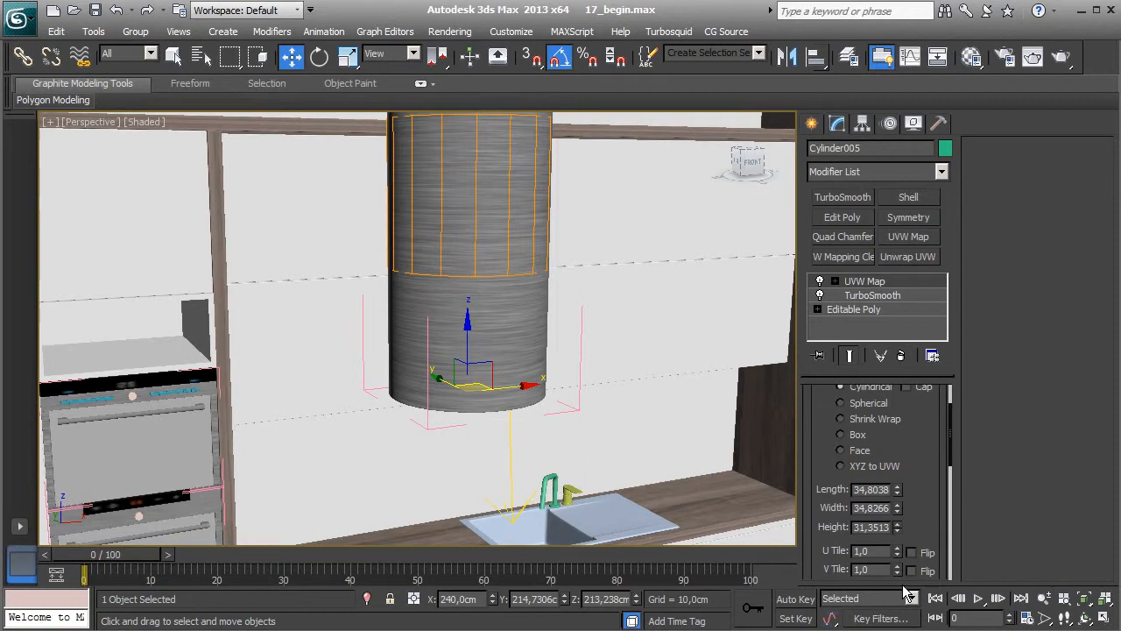
Step: Move the hood's UVW Map below TurboSmooth and collapse the stack up to the UVW Map, keeping TurboSmooth
drag(868, 288, 872, 308)
right_click(867, 295)
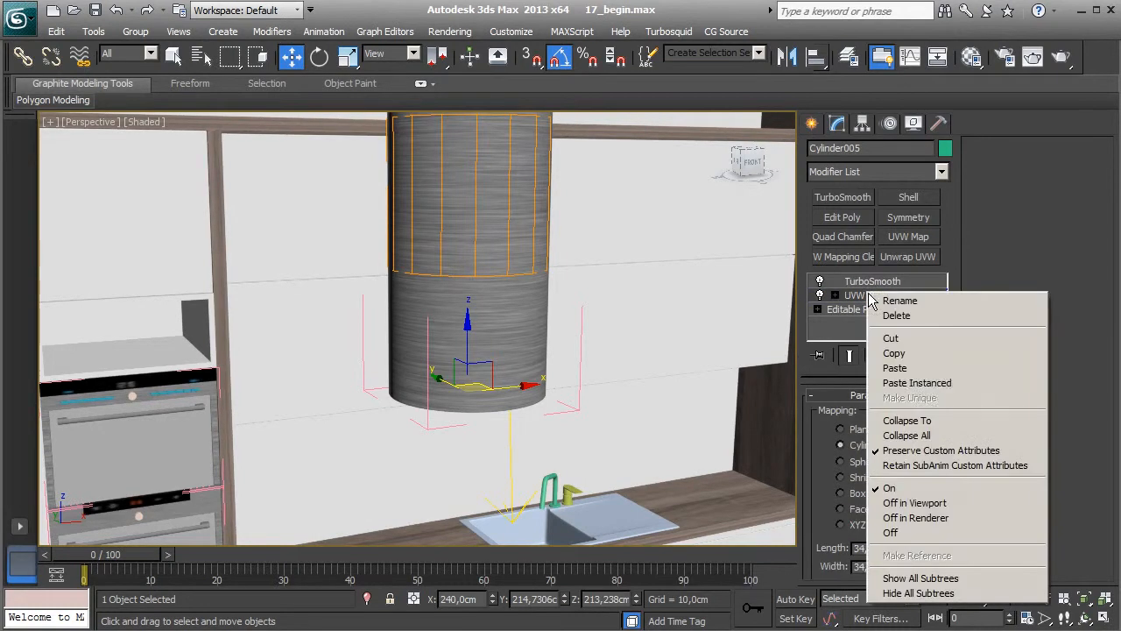
click(915, 421)
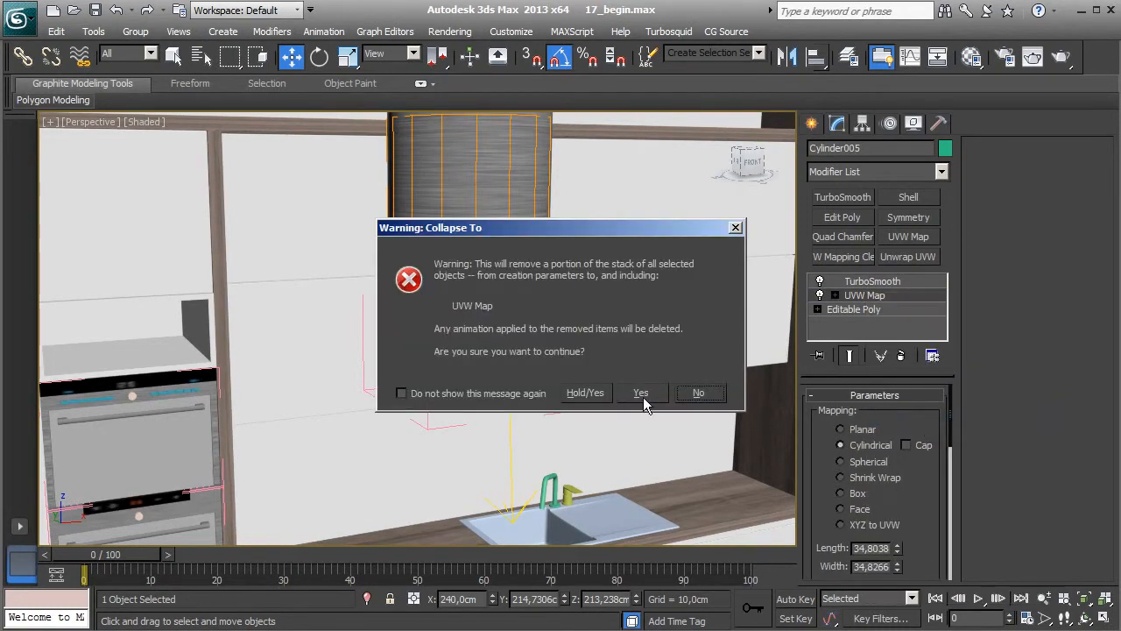
click(644, 393)
scroll(523, 410, down, 3)
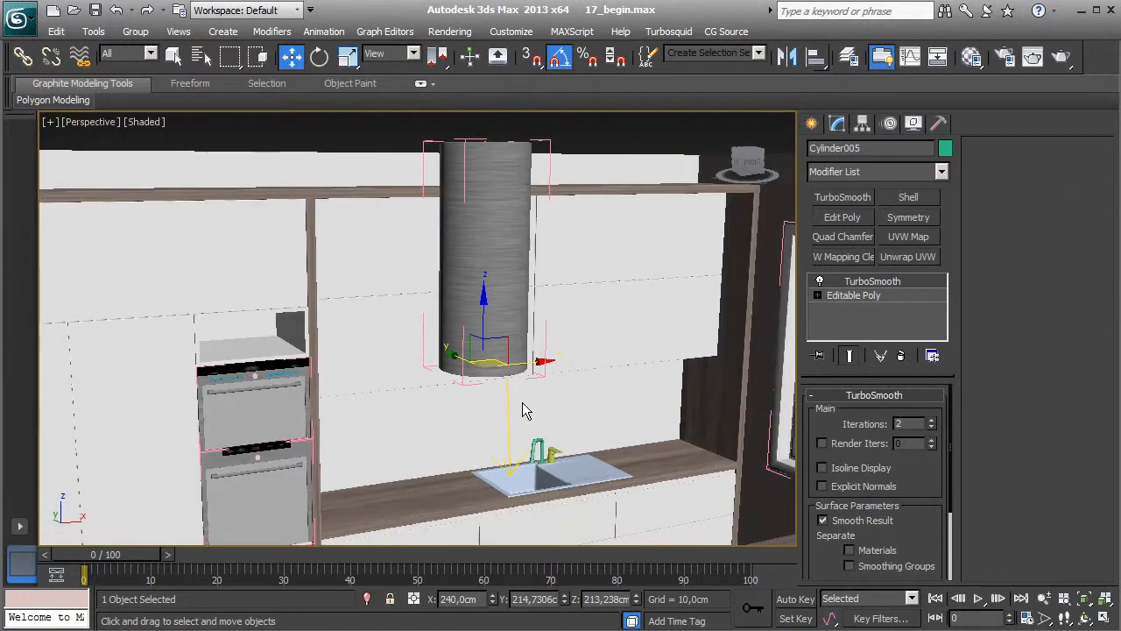
scroll(522, 410, down, 8)
middle_drag(459, 400, 486, 403)
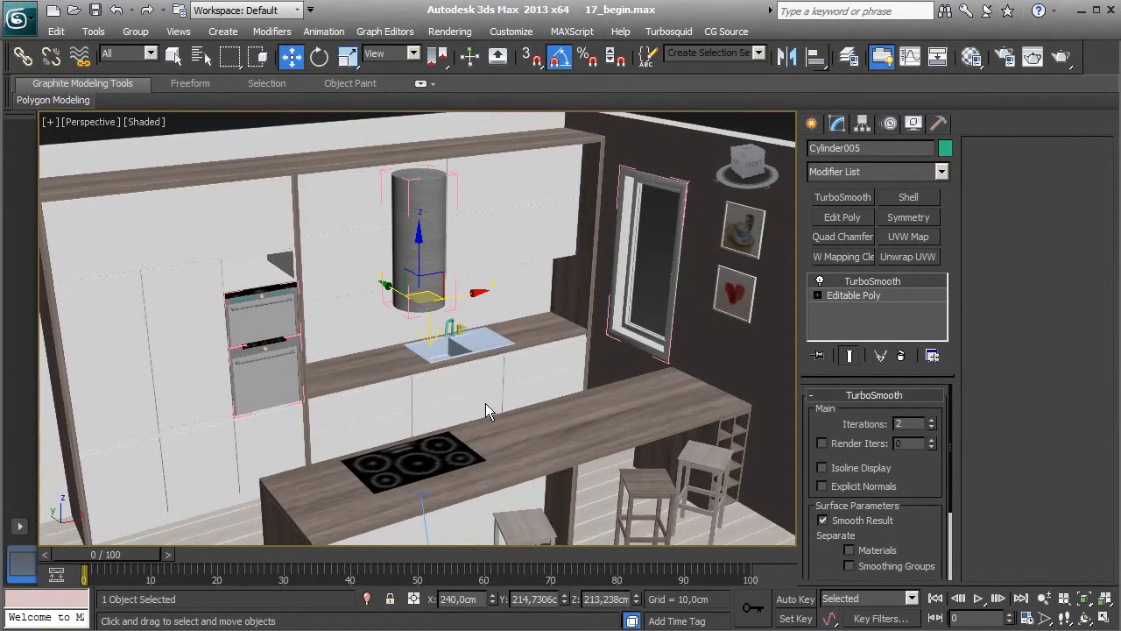
middle_drag(565, 466, 562, 422)
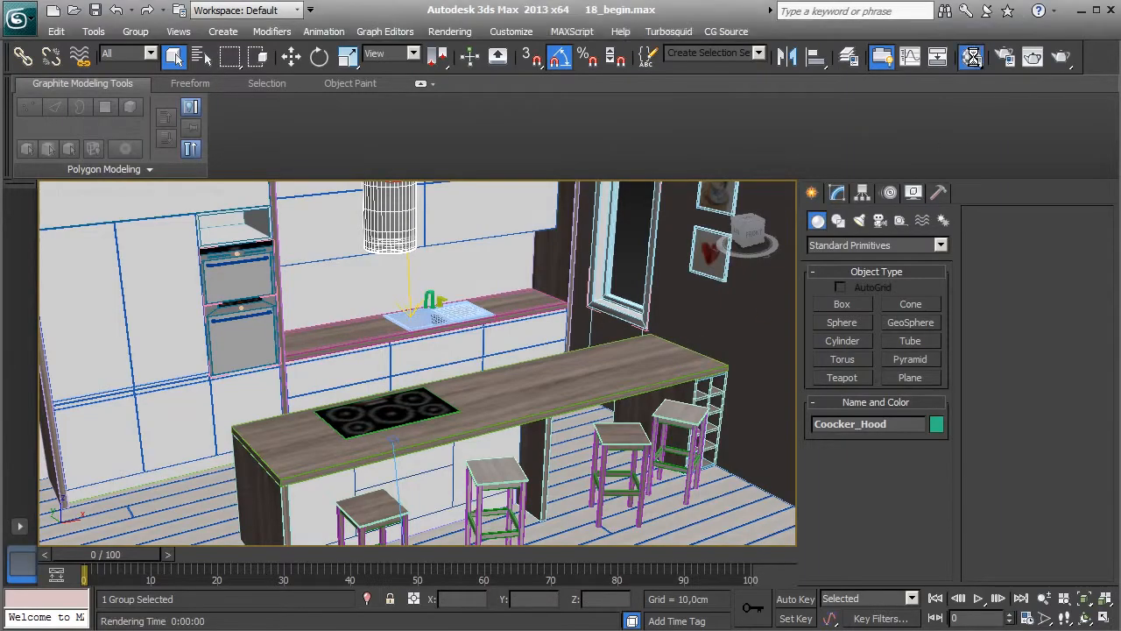
Step: Create a new VRayMtl in the empty Material Editor slot and name it Stainless Steel Shiny
click(971, 56)
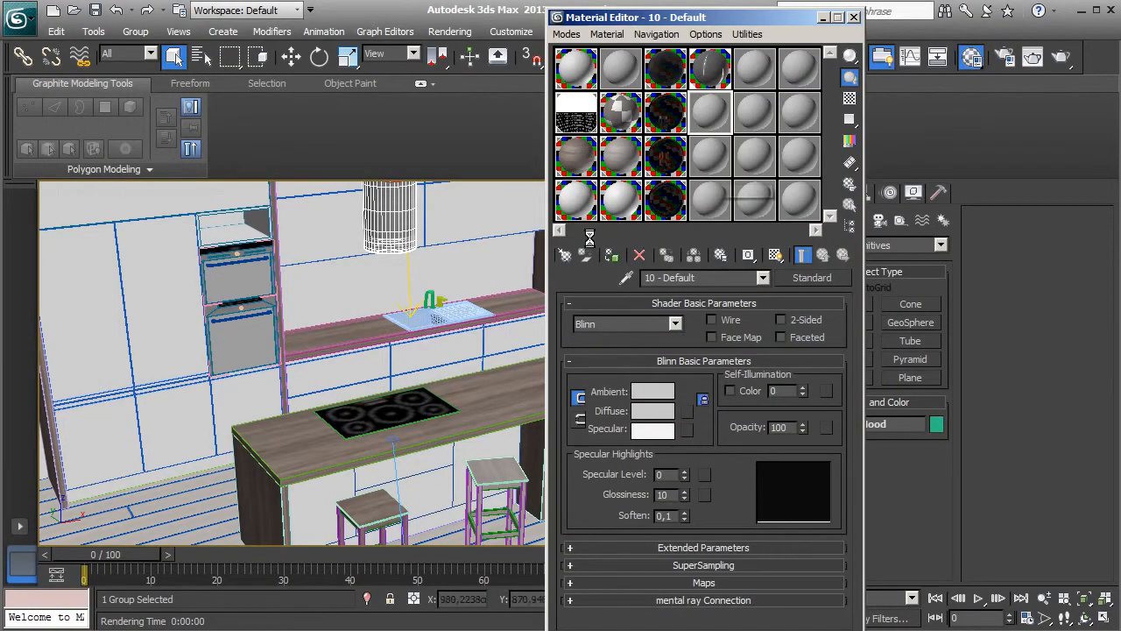
click(564, 255)
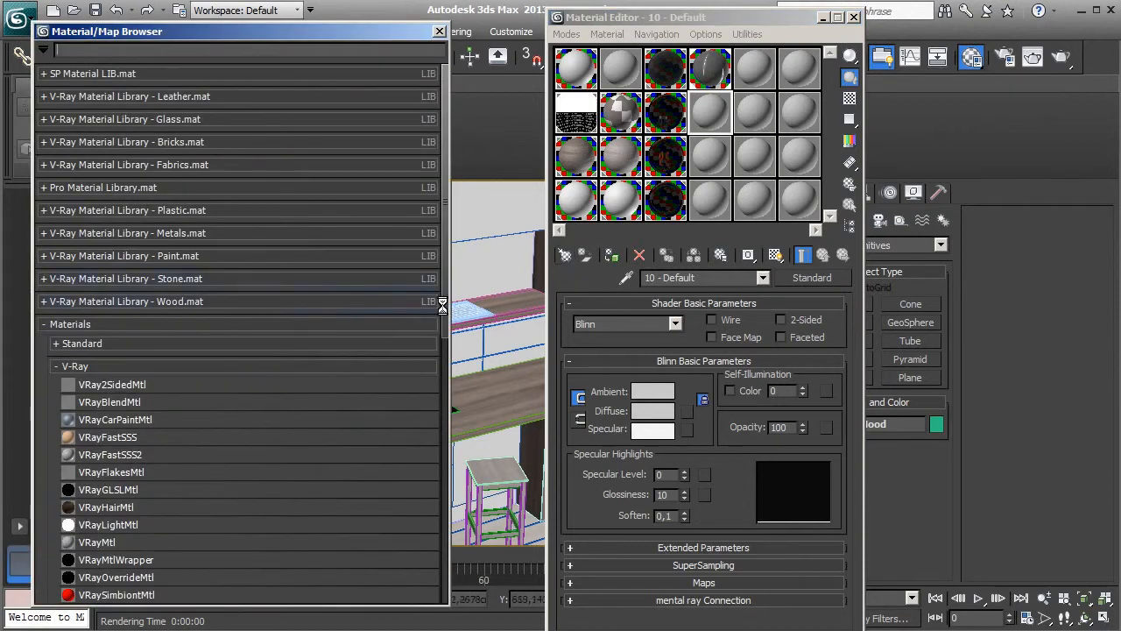
double_click(103, 542)
click(441, 32)
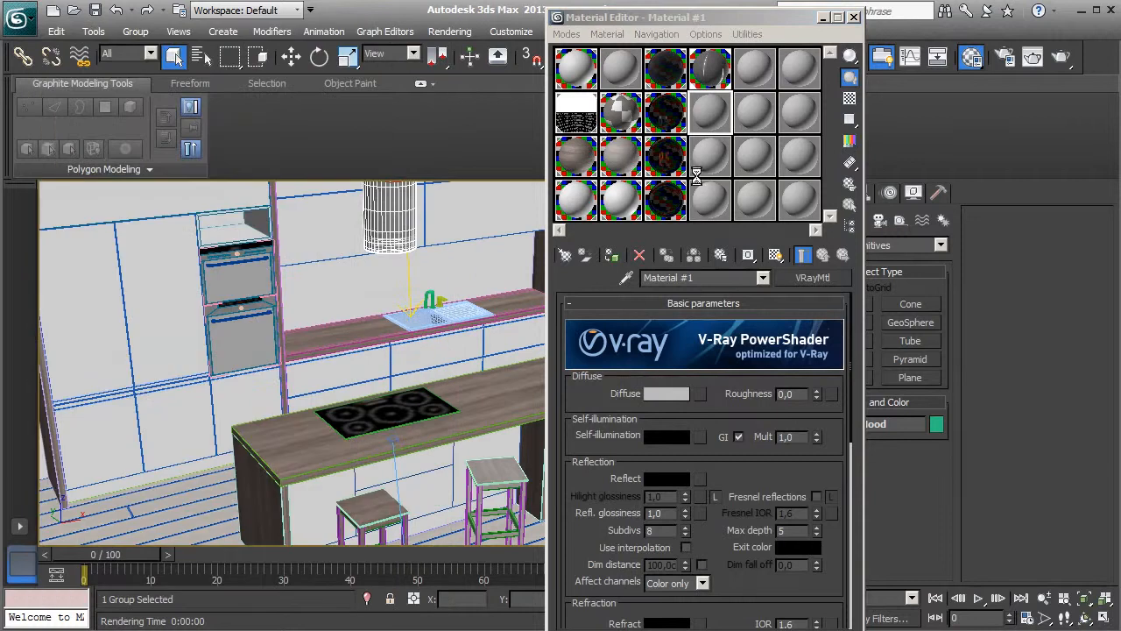
click(707, 278)
text(Stainless Steel)
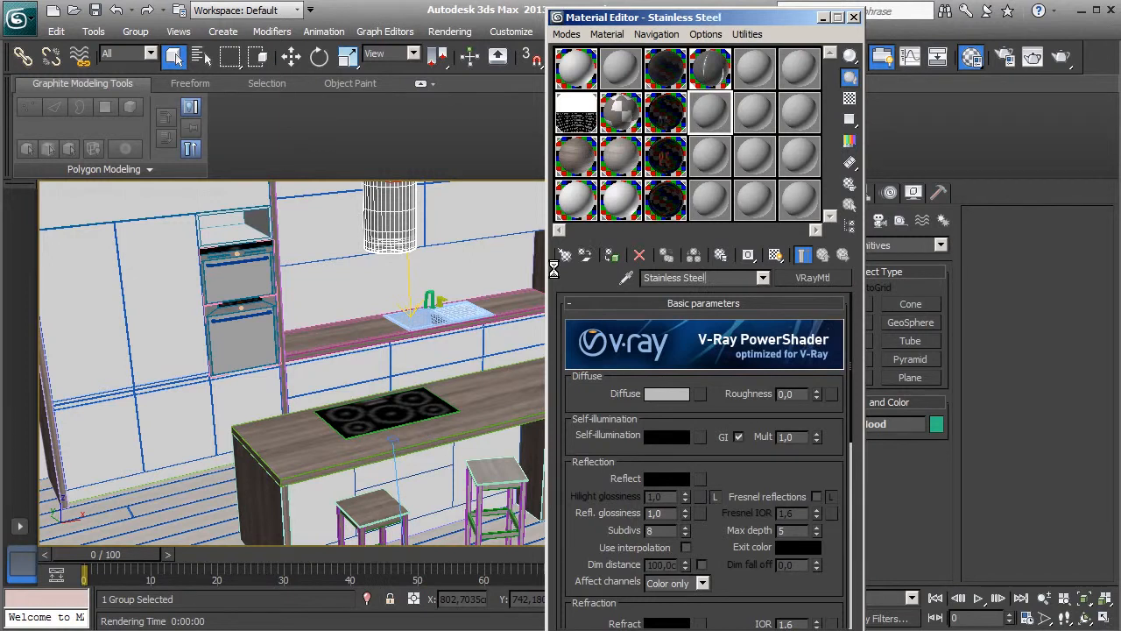
text( Shiny)
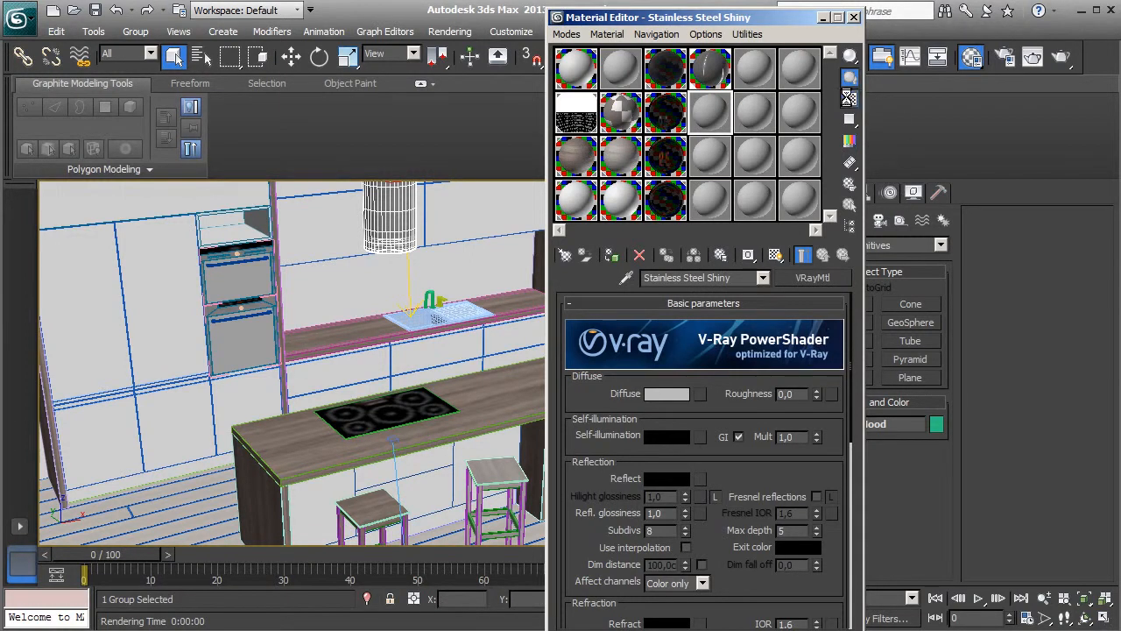
Step: Open an enlarged preview of Stainless Steel Shiny and set its diffuse color to a near-black grey with value 8
double_click(716, 119)
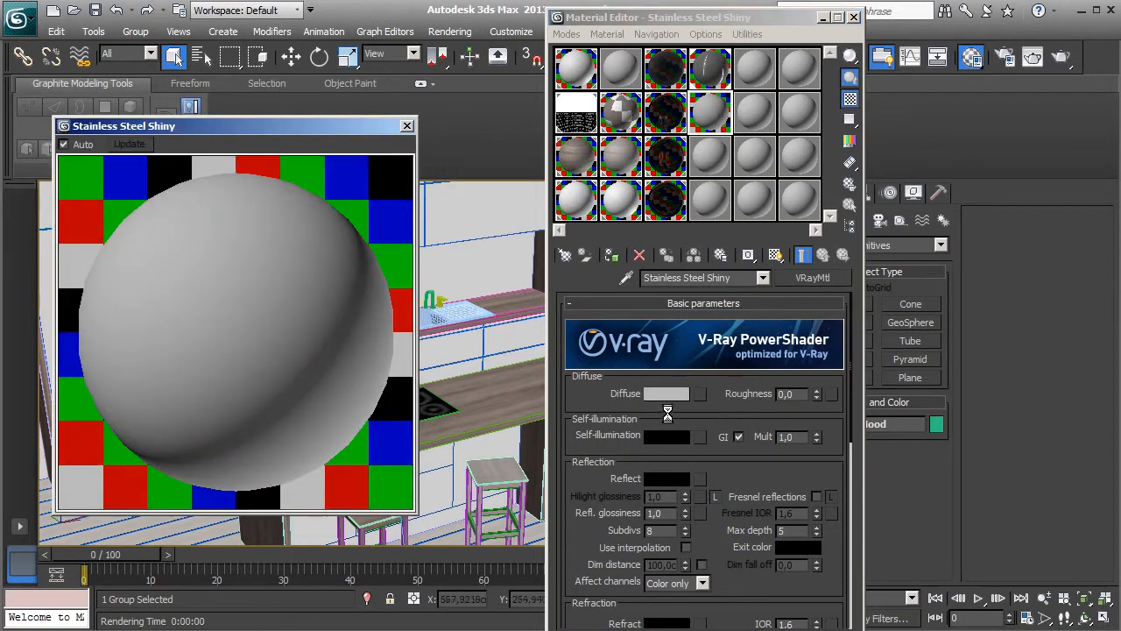
click(666, 394)
drag(381, 272, 297, 279)
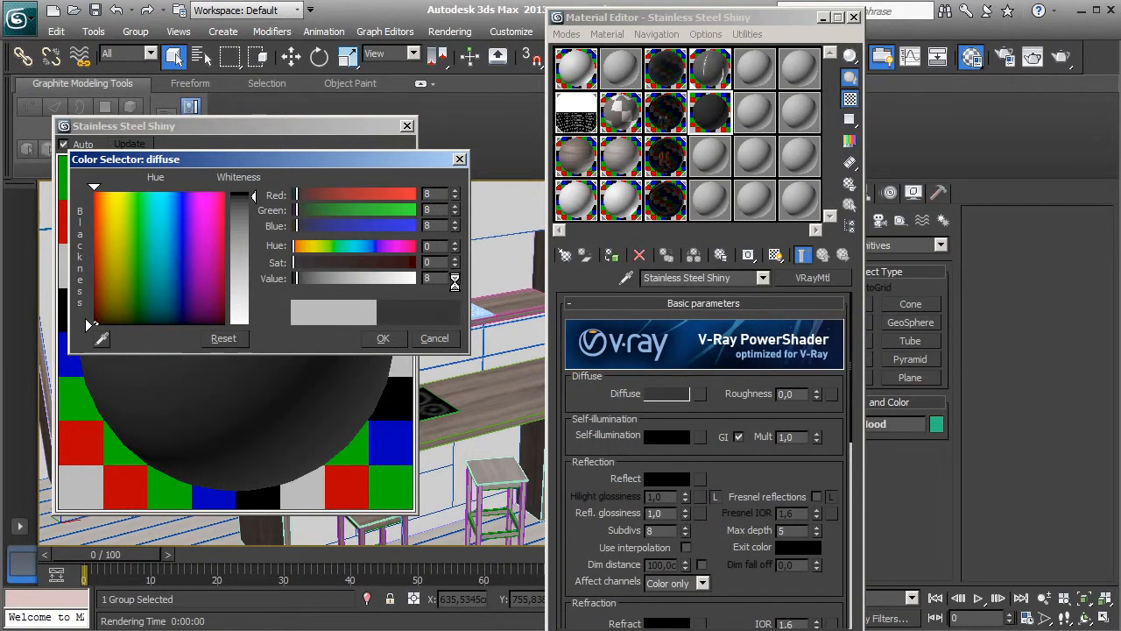
click(383, 338)
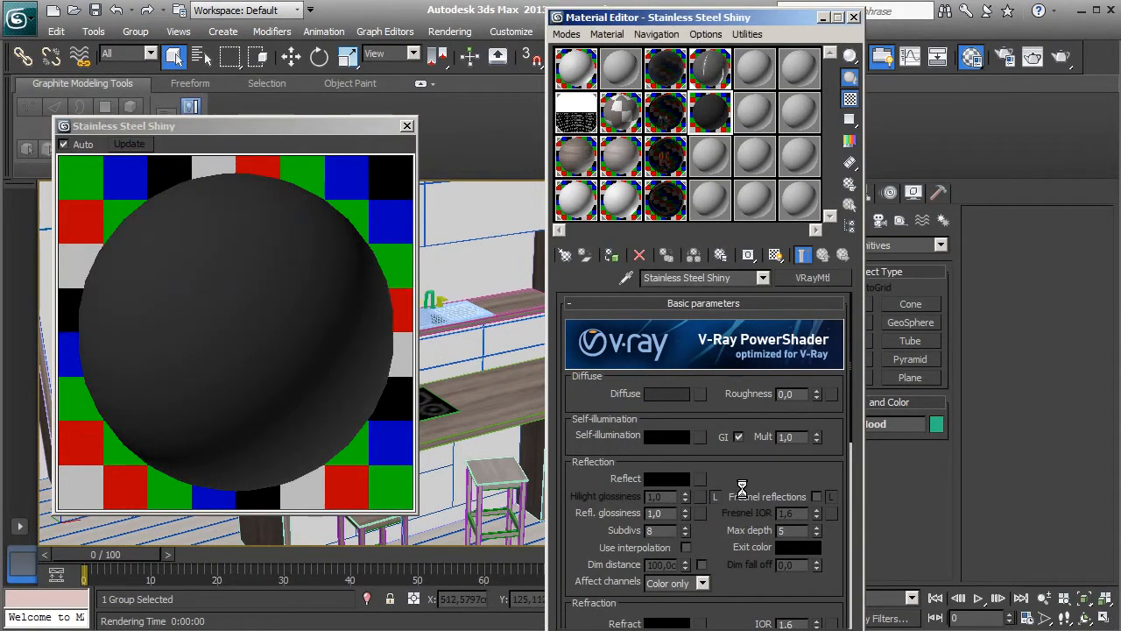
Step: Set the Stainless Steel Shiny reflection color to a light grey with value 181
scroll(737, 487, down, 1)
click(667, 455)
drag(341, 282, 379, 282)
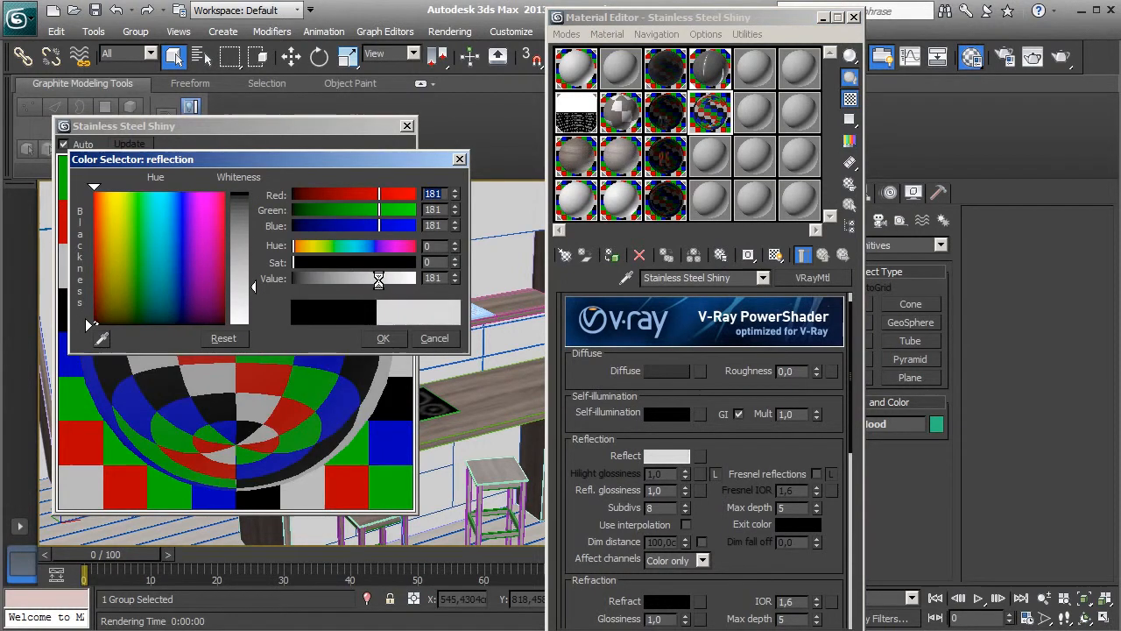
click(383, 338)
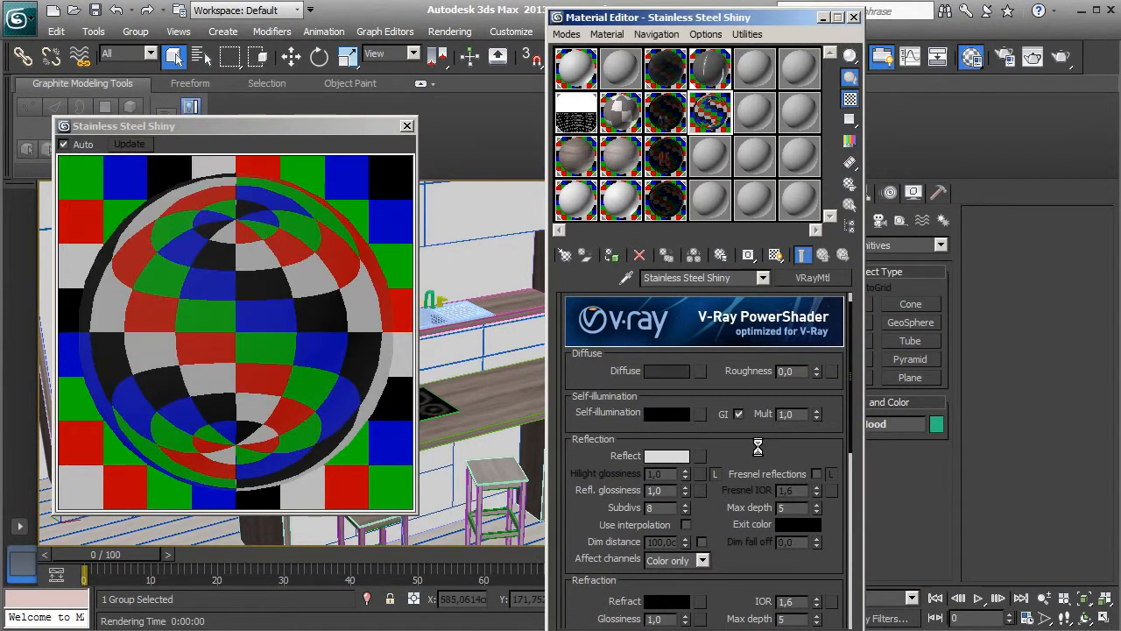
Step: Enable Fresnel reflections with a separate Fresnel IOR of 50 and set the reflection glossiness to 0.9
scroll(743, 413, down, 2)
scroll(744, 414, down, 1)
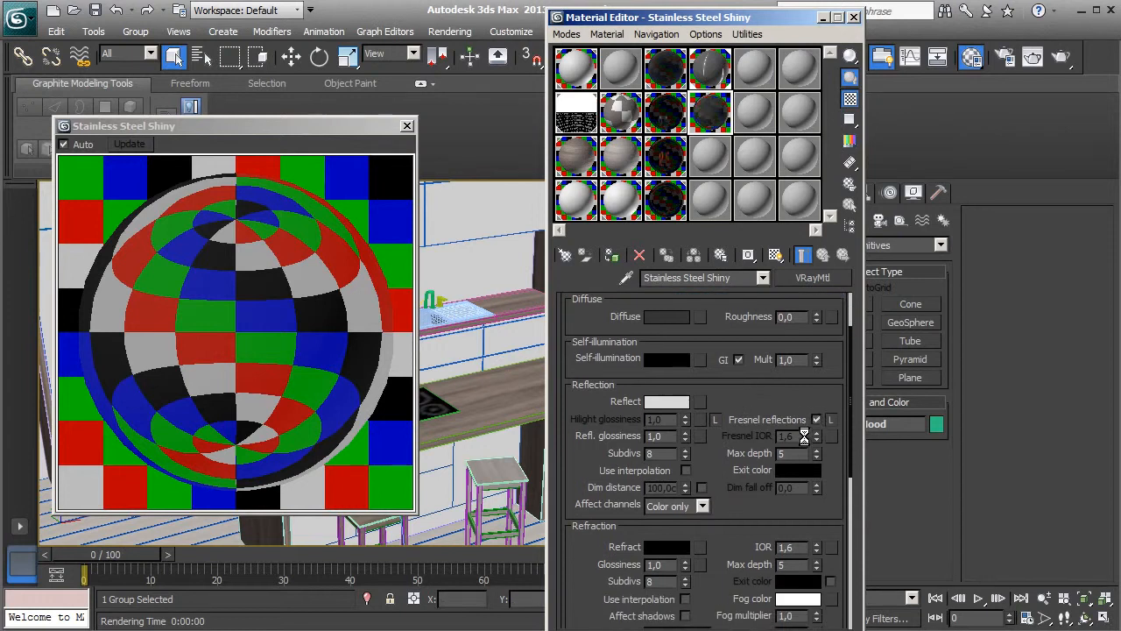
click(816, 419)
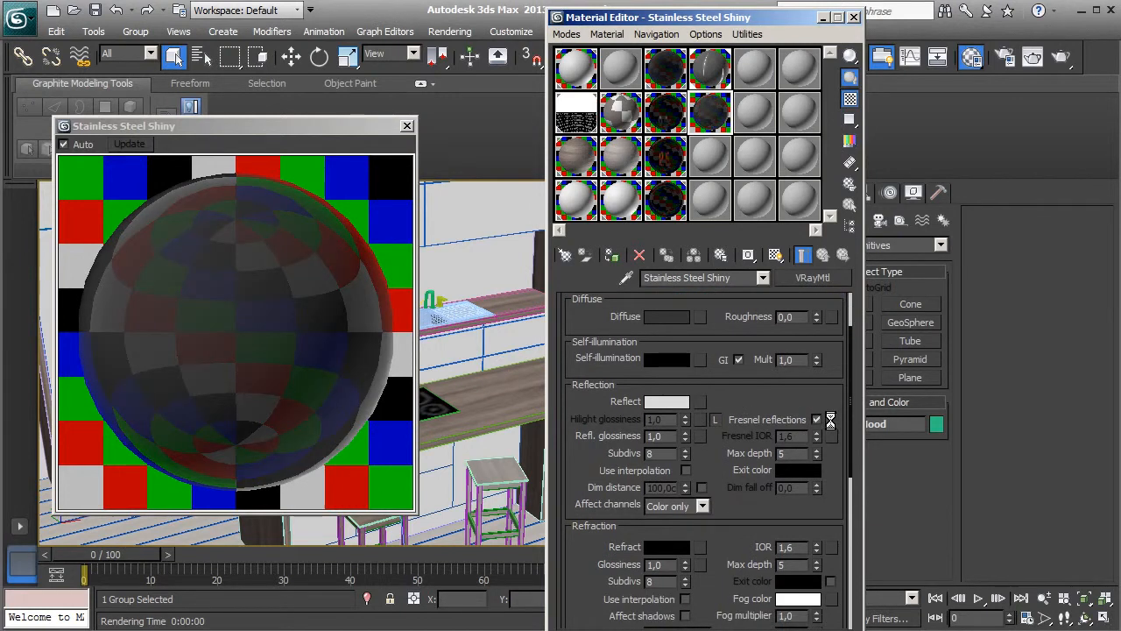
double_click(797, 436)
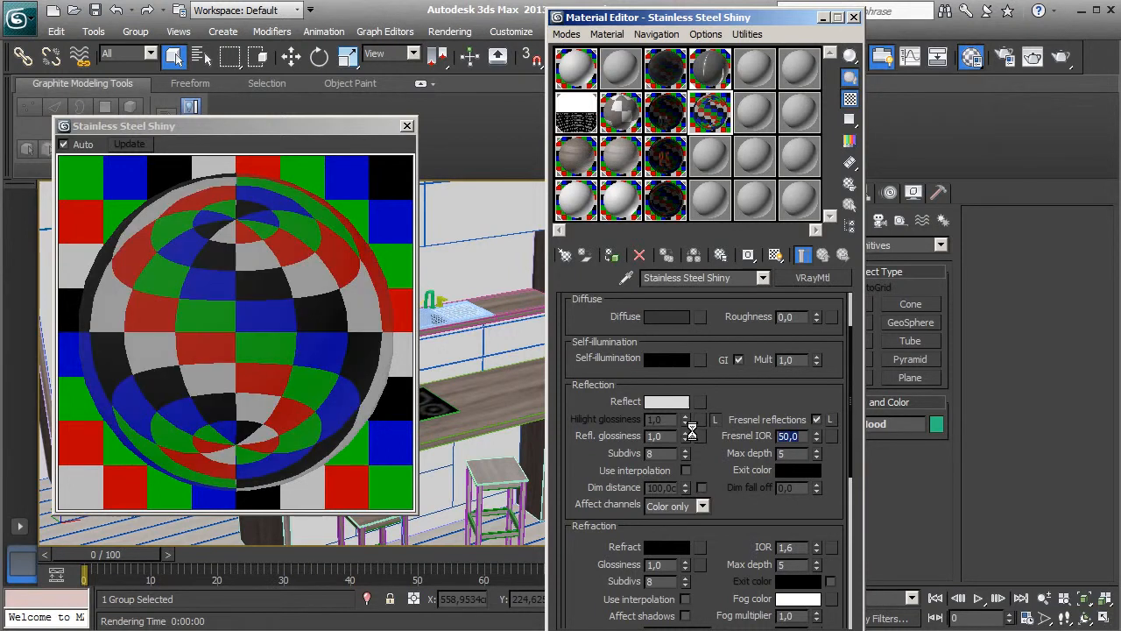
double_click(664, 436)
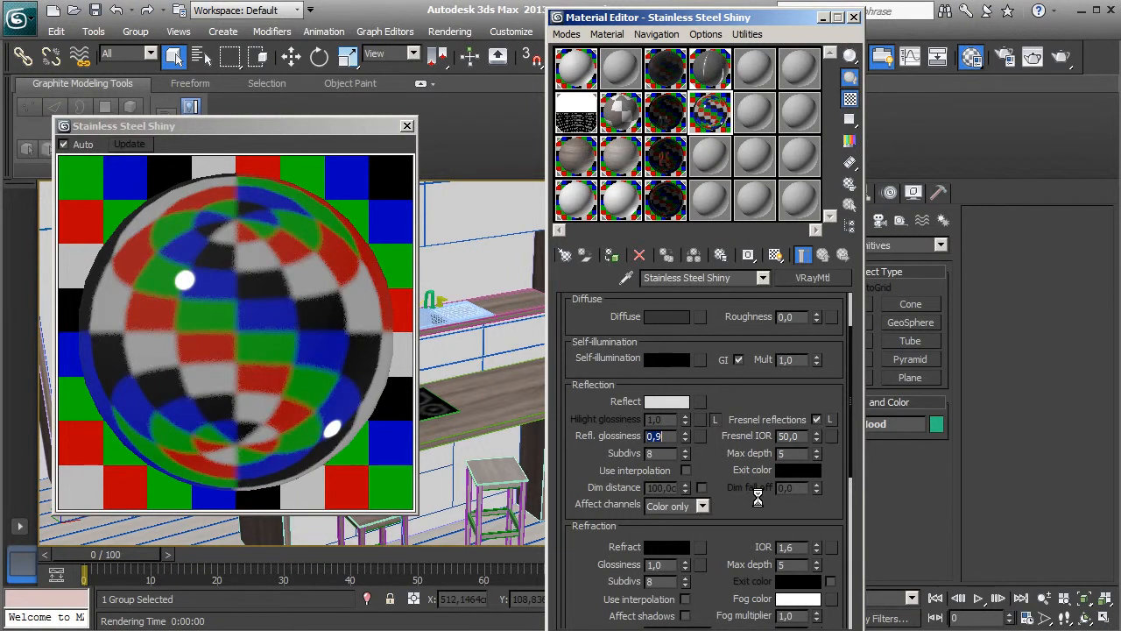
Step: Set the Stainless Steel Shiny BRDF type to Ward and enable Fix dark glossy edges
scroll(750, 507, down, 6)
scroll(611, 350, down, 4)
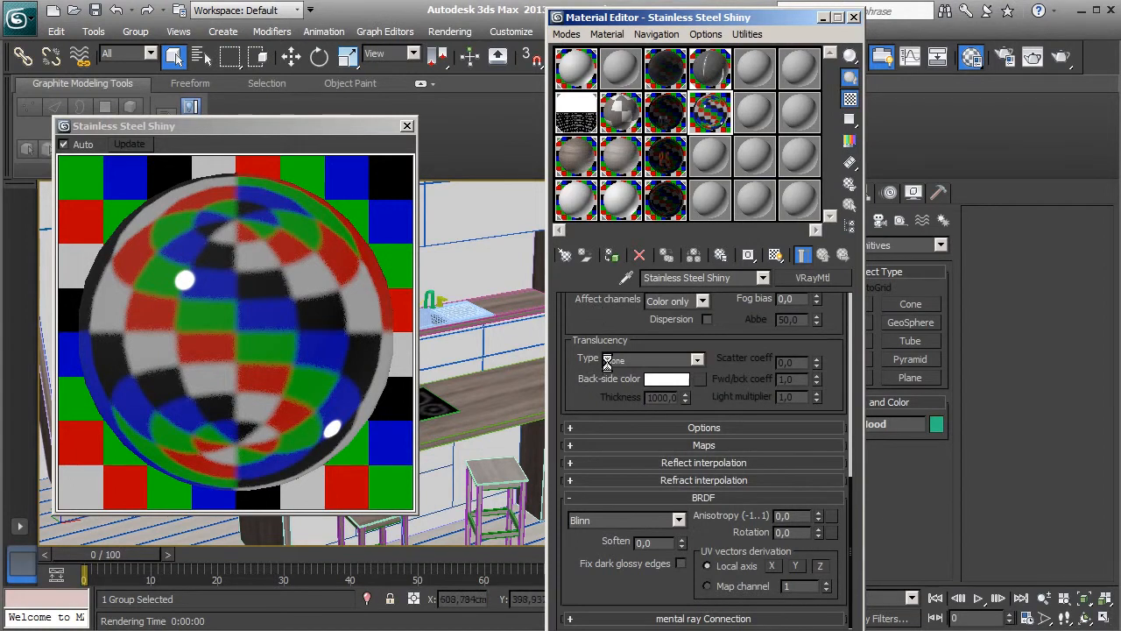
click(613, 523)
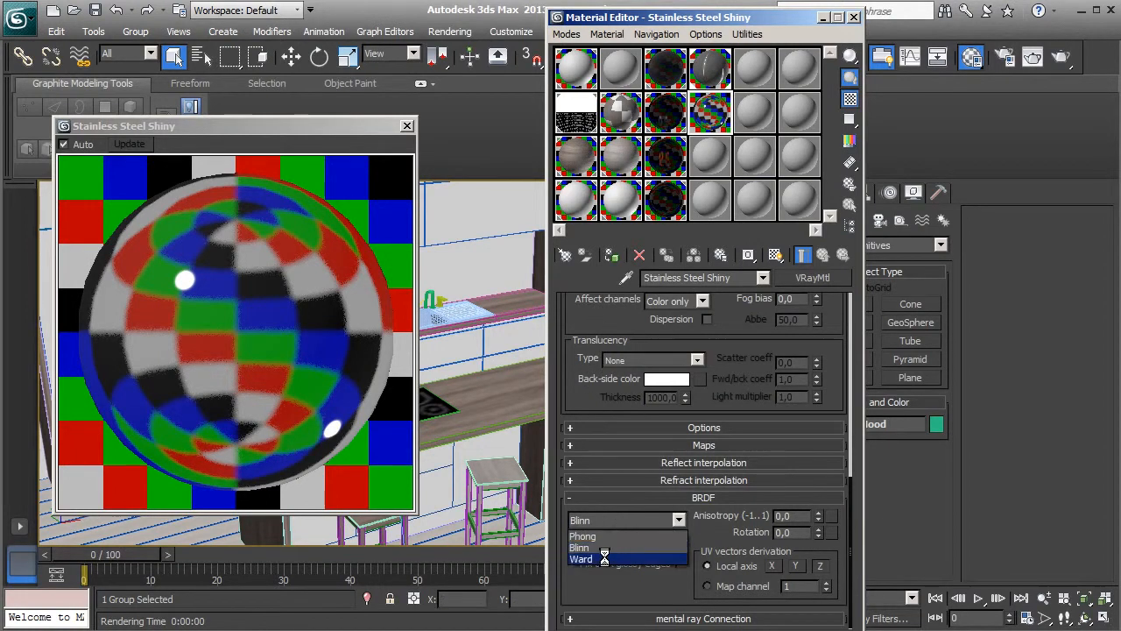
click(603, 563)
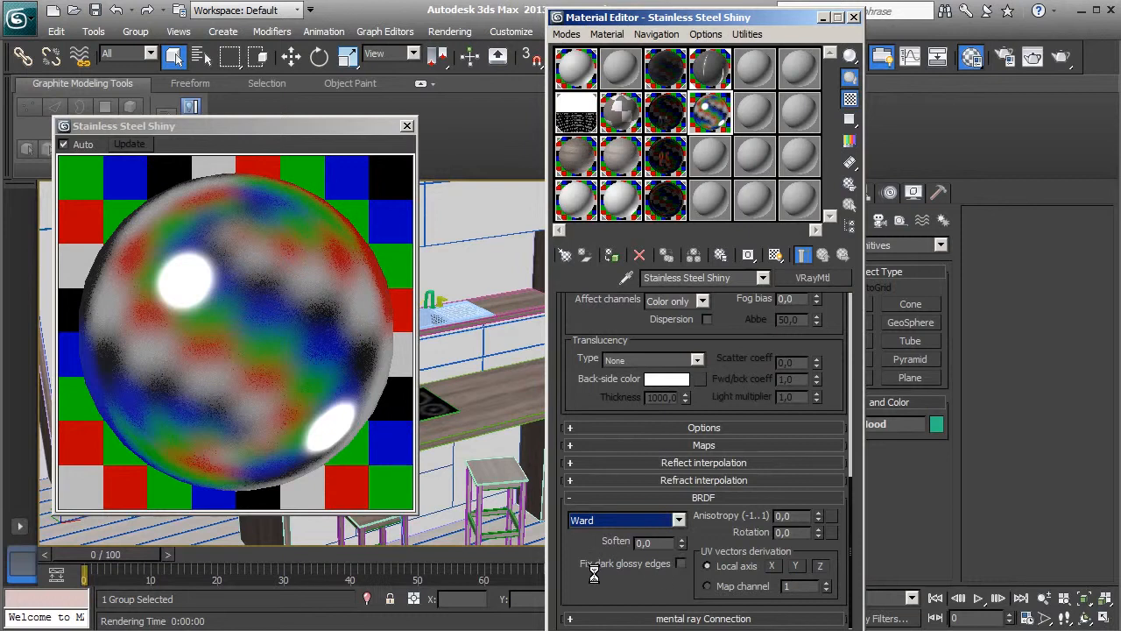
click(682, 565)
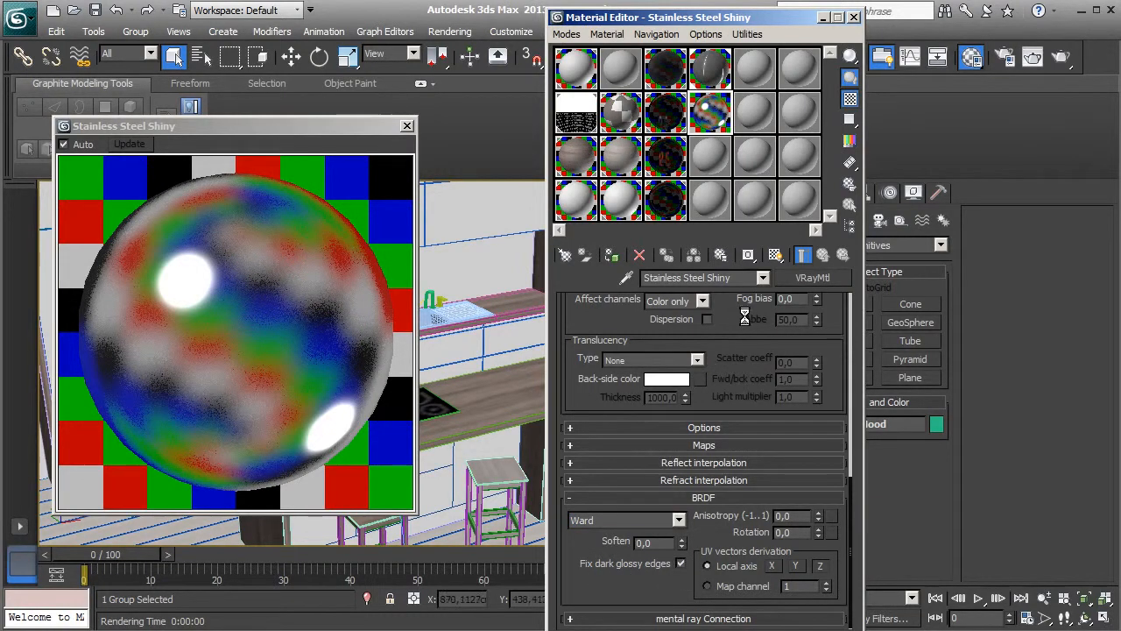
Step: Set the Stainless Steel Shiny reflection glossiness to 0.94 and close the enlarged preview
scroll(744, 322, up, 15)
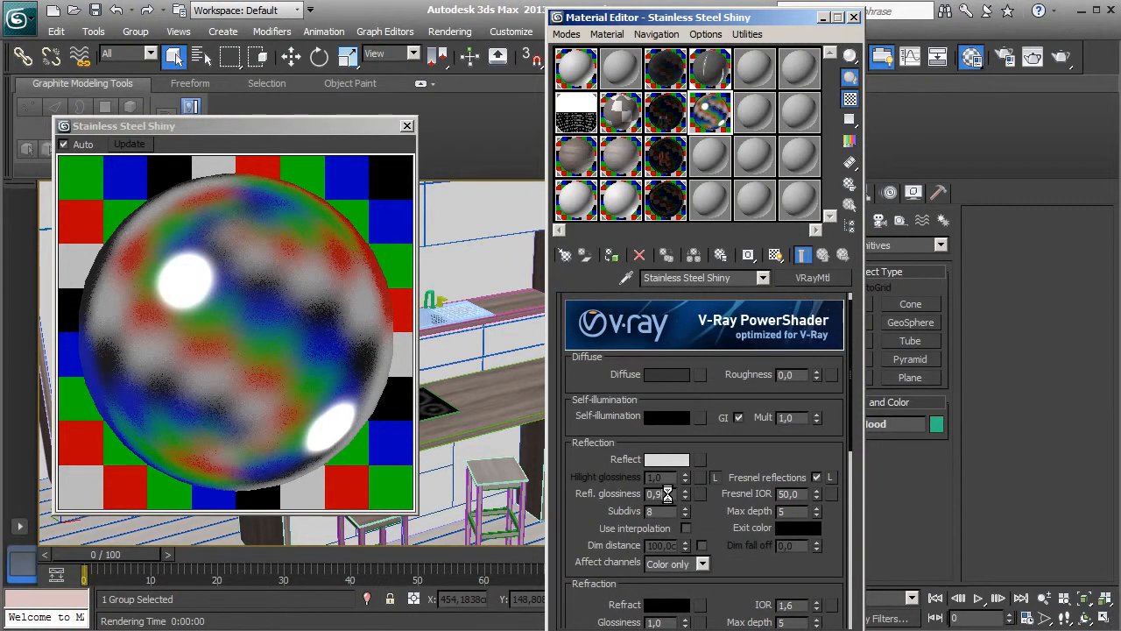
key(Return)
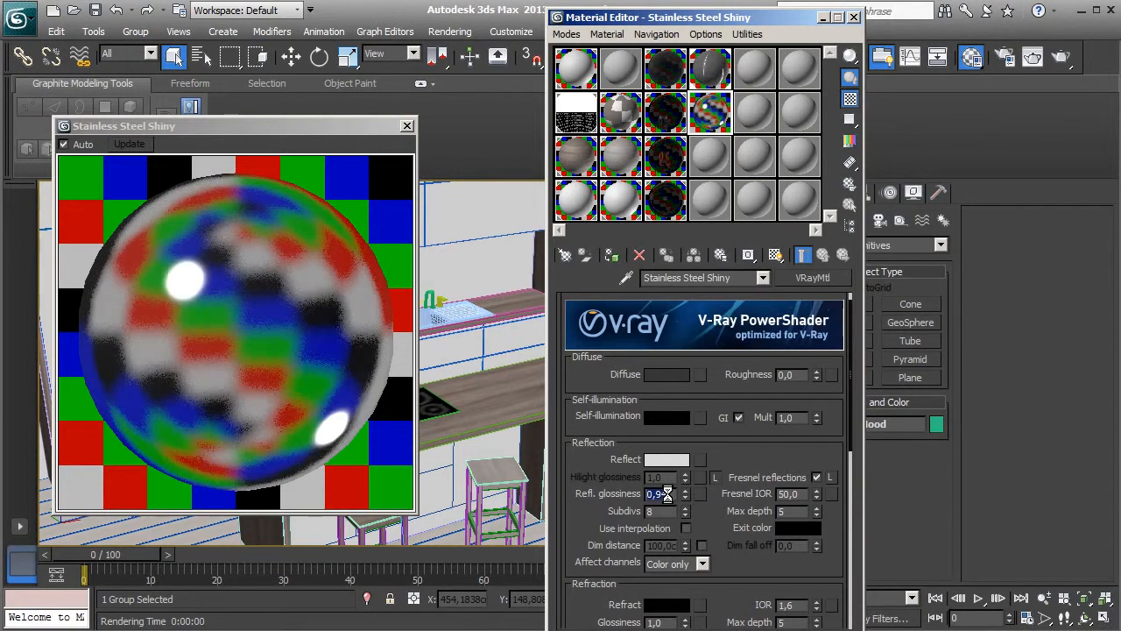
click(406, 125)
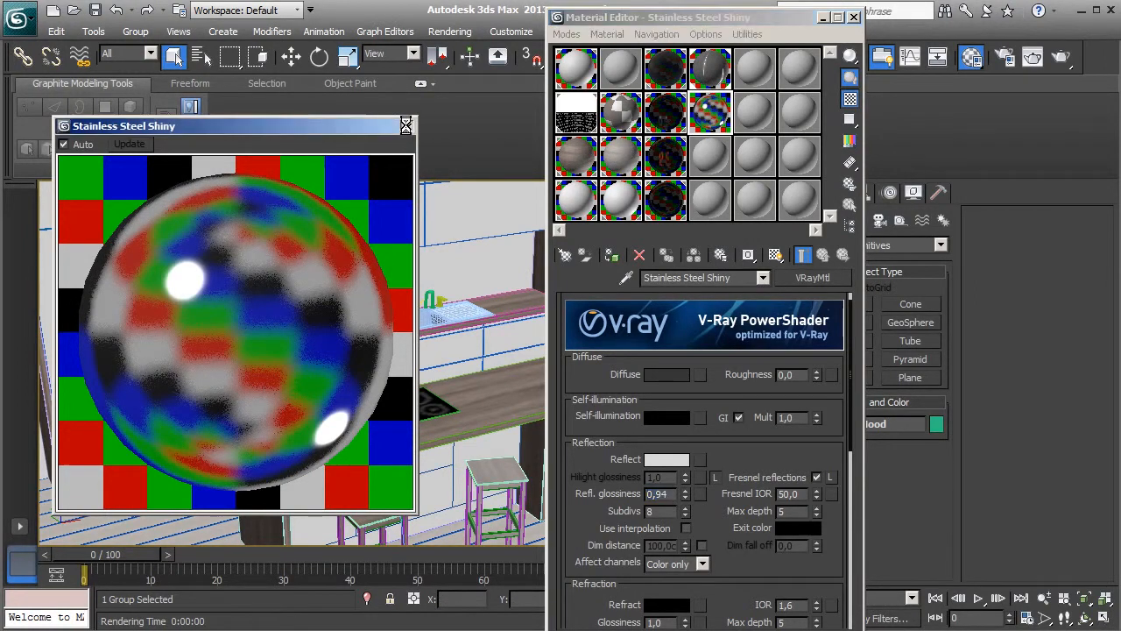
Step: Select the faucet group at the sink and assign the Stainless Steel Shiny material to it
scroll(374, 368, up, 3)
middle_drag(374, 368, 357, 396)
click(398, 306)
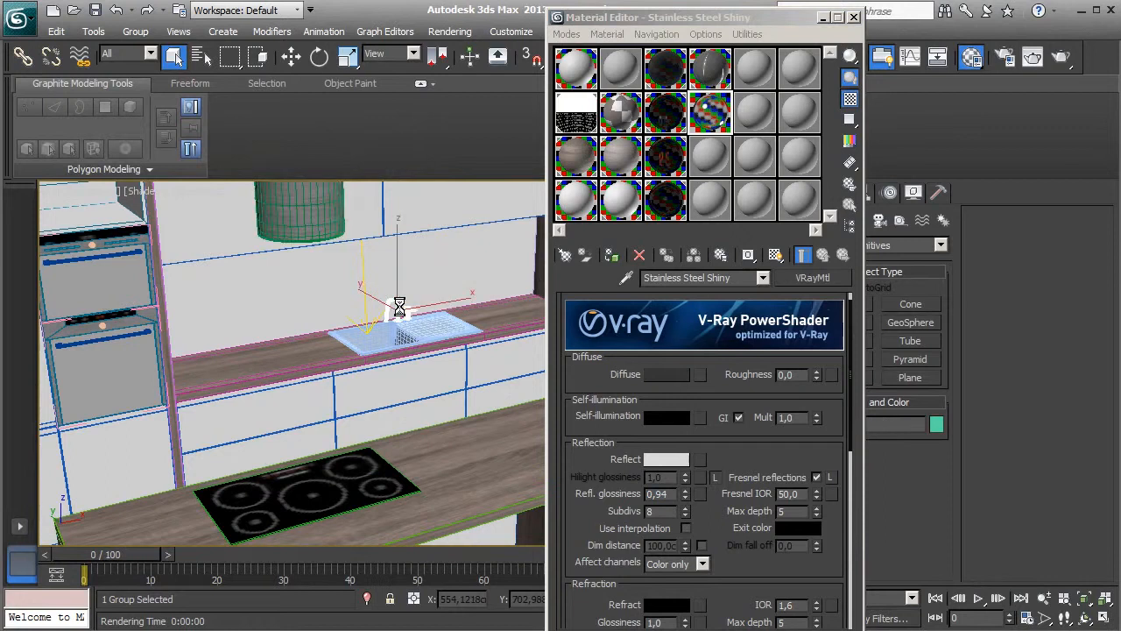
key(z)
middle_drag(423, 350, 301, 283)
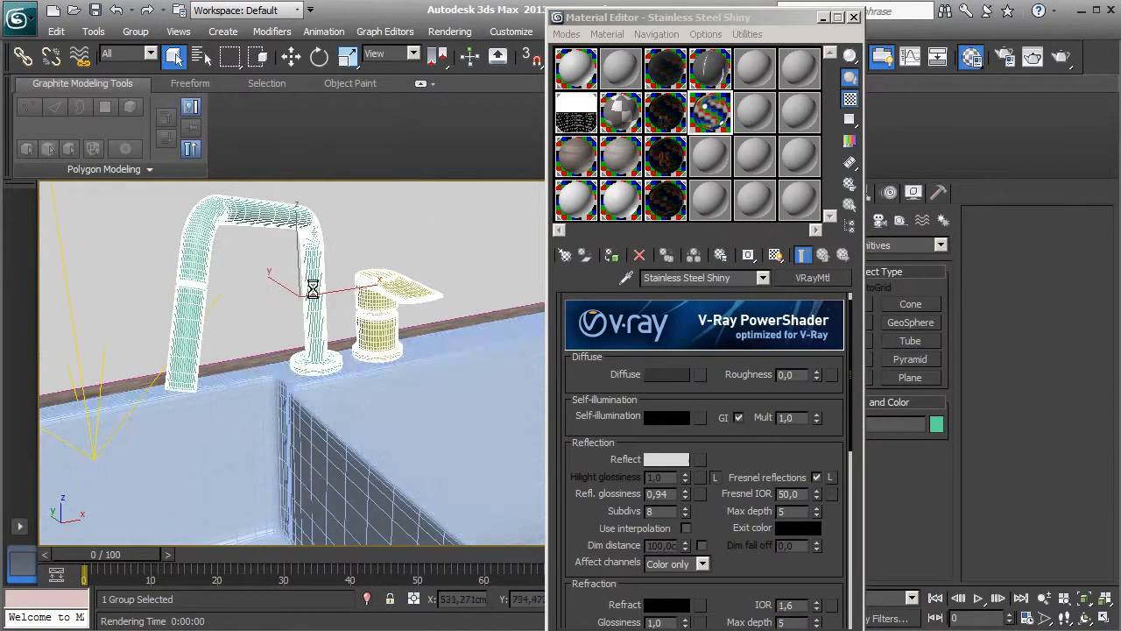
click(612, 254)
Step: Copy Stainless Steel Shiny to the empty slot below it and rename the copy Stainless Steel
scroll(293, 403, down, 5)
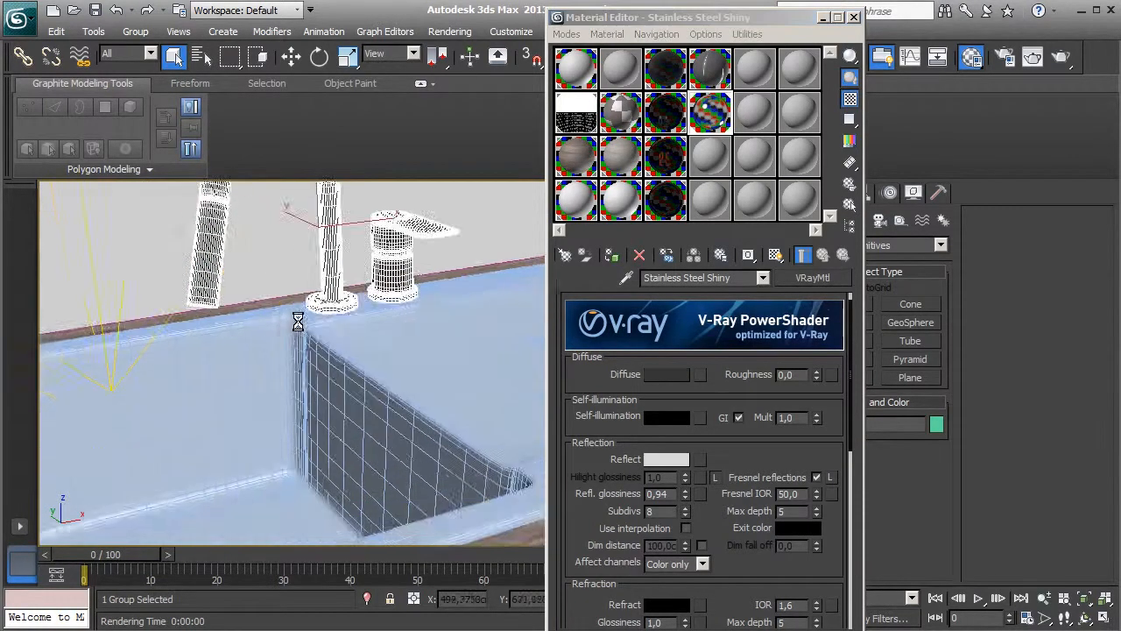
alt+middle_drag(293, 403, 258, 403)
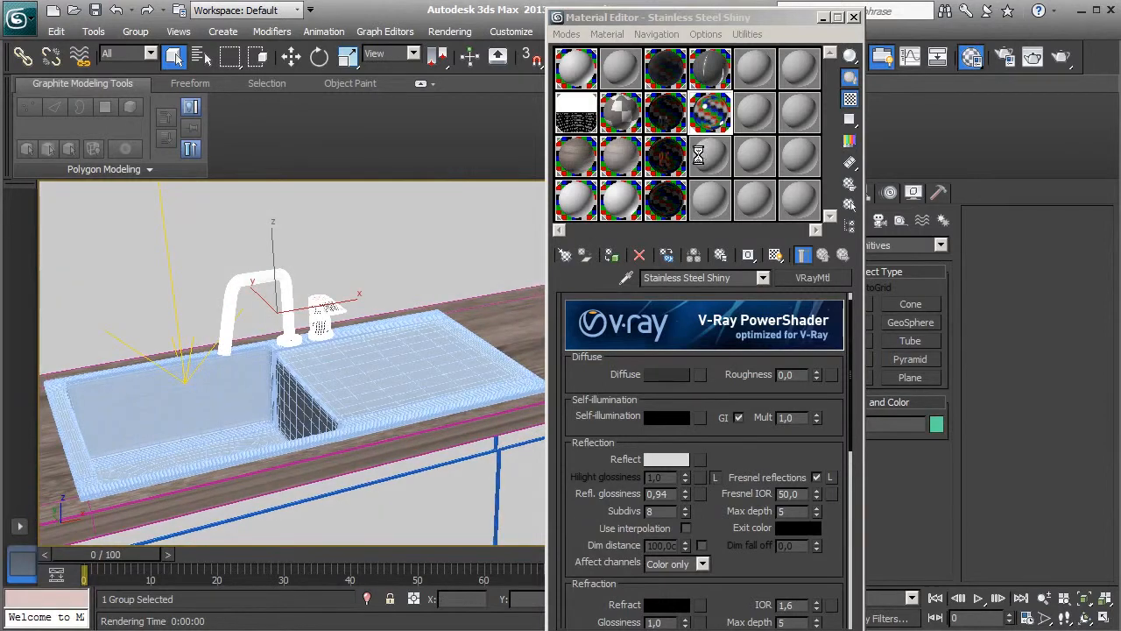
drag(713, 117, 706, 160)
drag(707, 277, 749, 277)
key(BackSpace)
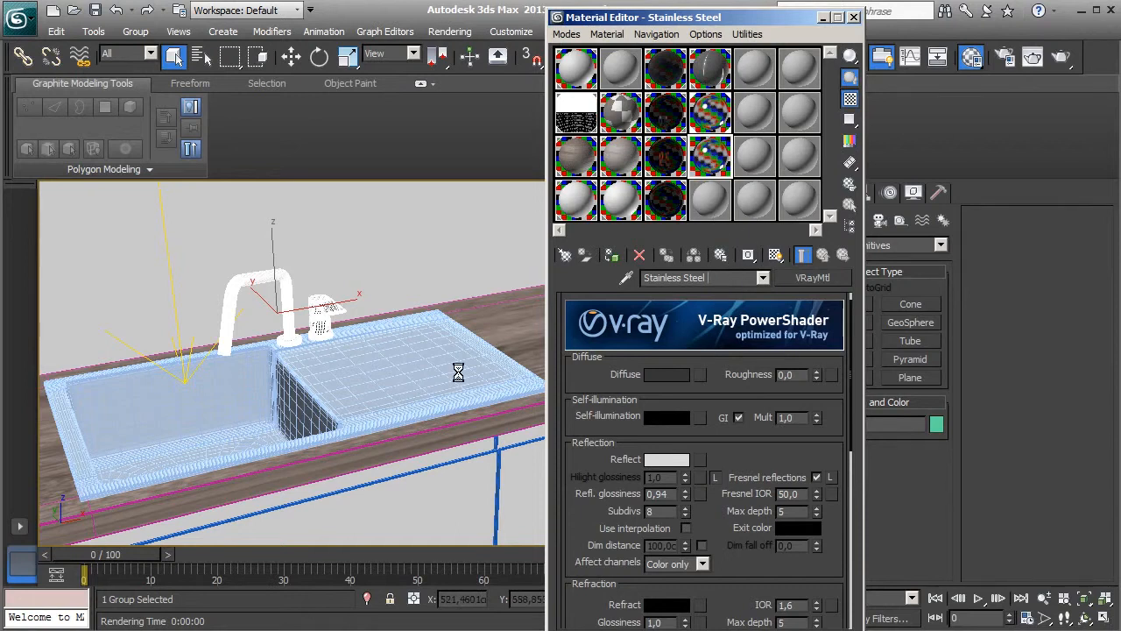
Step: Preview the Stainless Steel material with a reflection glossiness of 0.85 and raise the glossiness to 0.88
drag(658, 494, 680, 494)
key(Return)
double_click(697, 153)
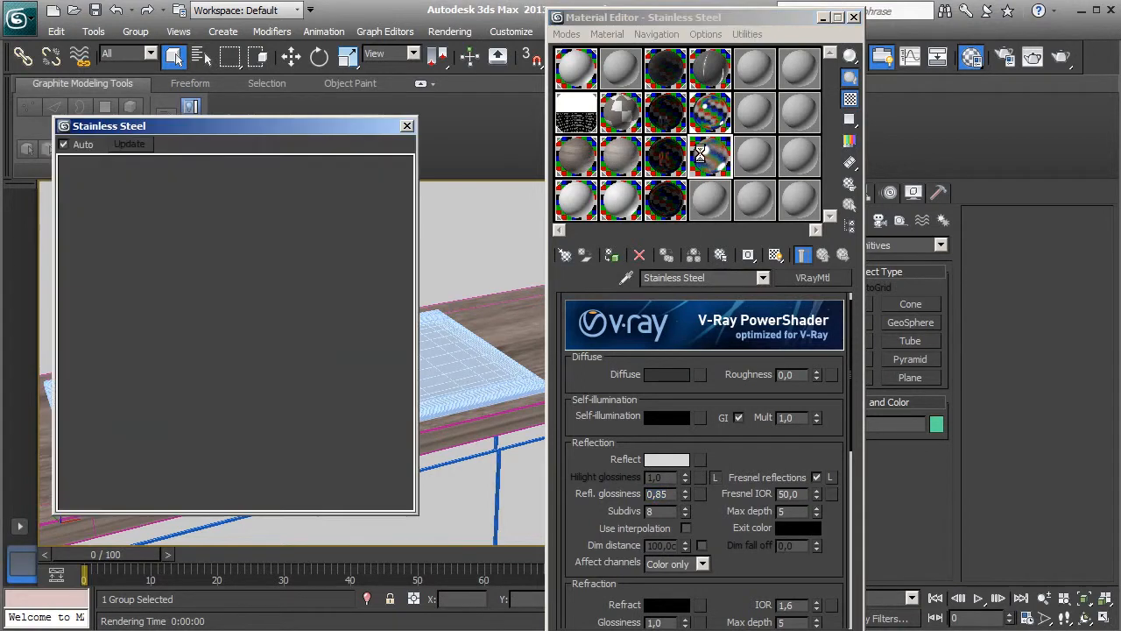
scroll(726, 460, down, 1)
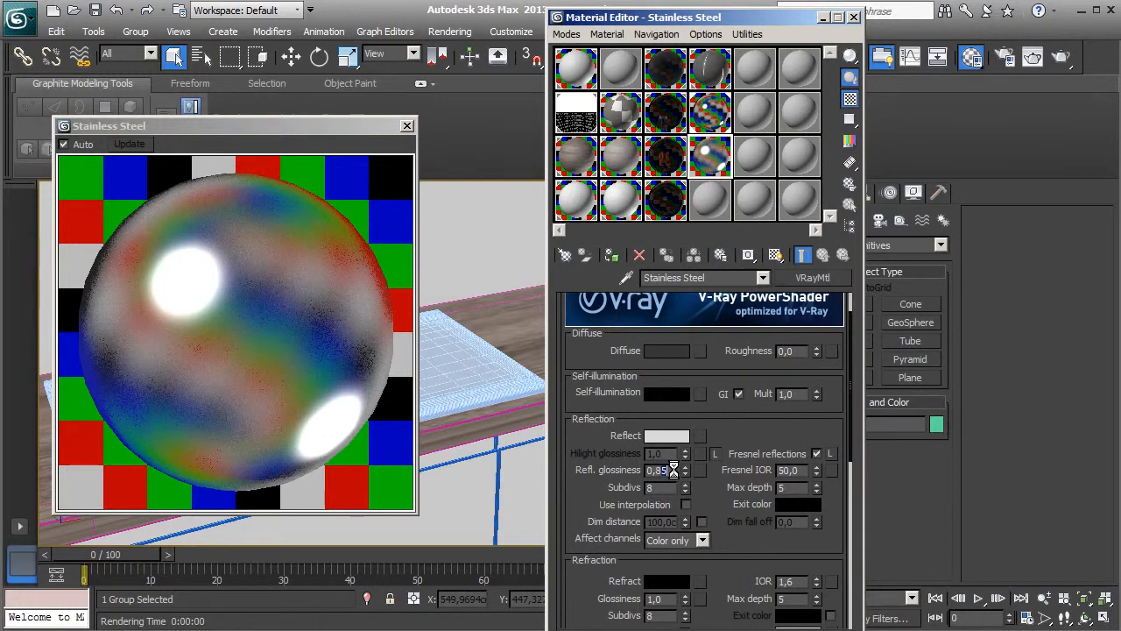
key(Return)
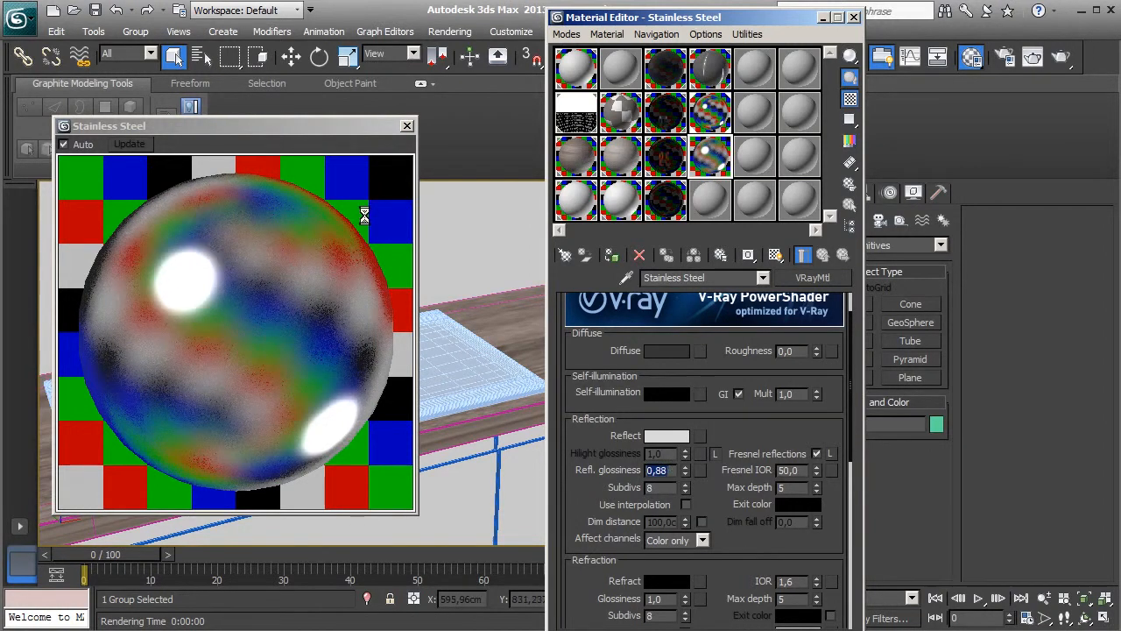
Step: Close the enlarged preview and assign the Stainless Steel material to the sink
click(404, 128)
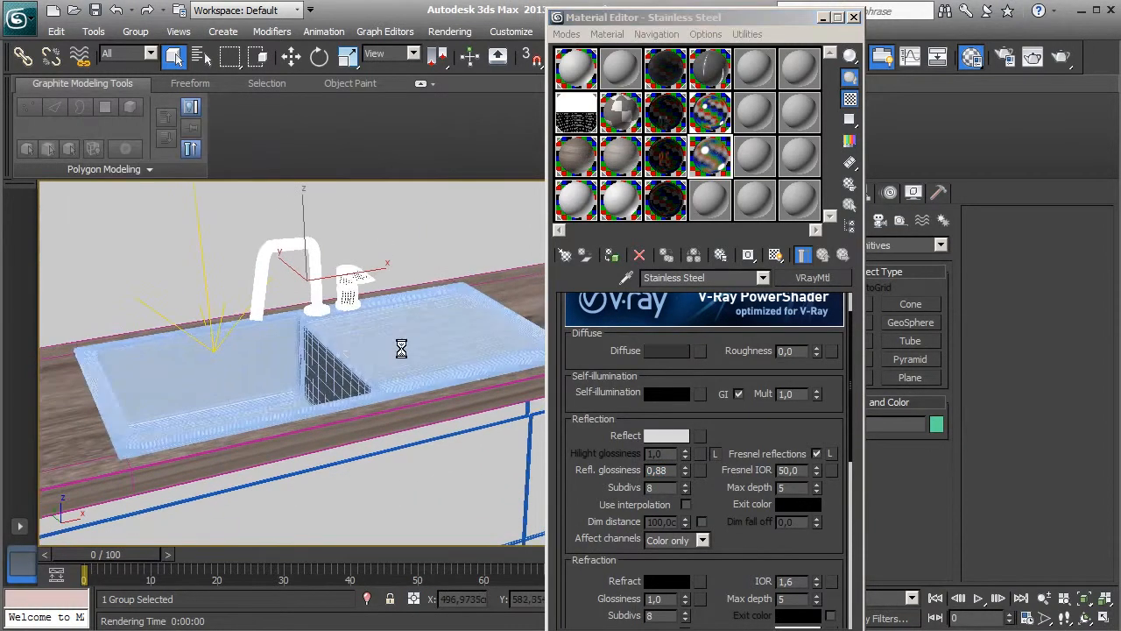
scroll(376, 389, down, 3)
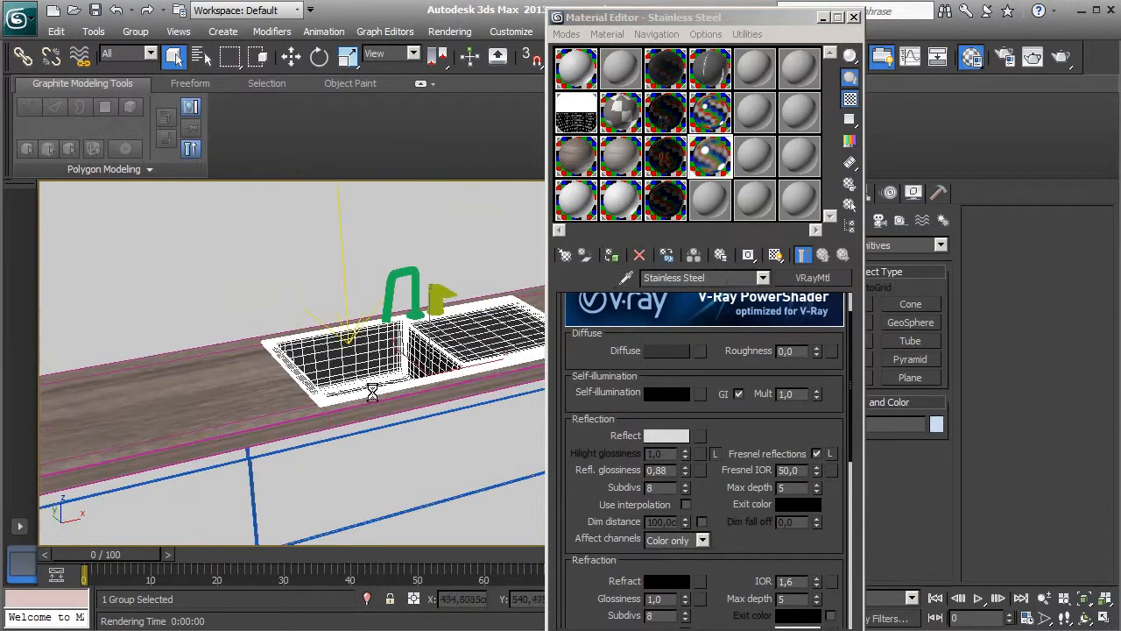
Step: Select the round knobs of both ovens and the upper oven's button strips and assign the Stainless Steel material to them
scroll(246, 371, down, 2)
middle_drag(118, 398, 248, 421)
scroll(248, 420, up, 3)
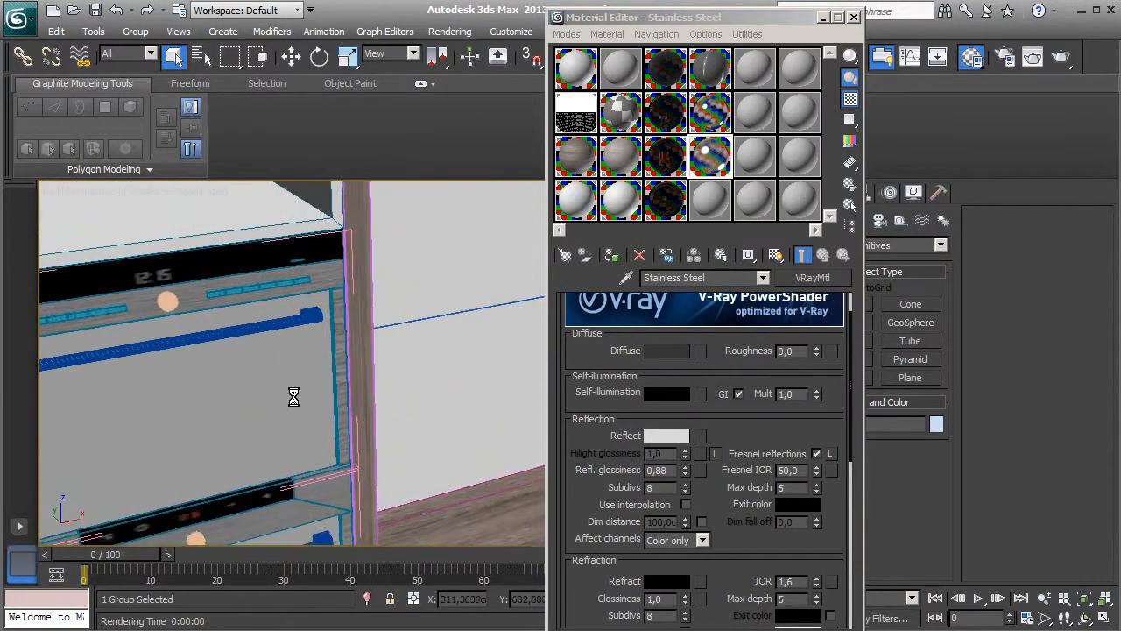
click(202, 321)
key(z)
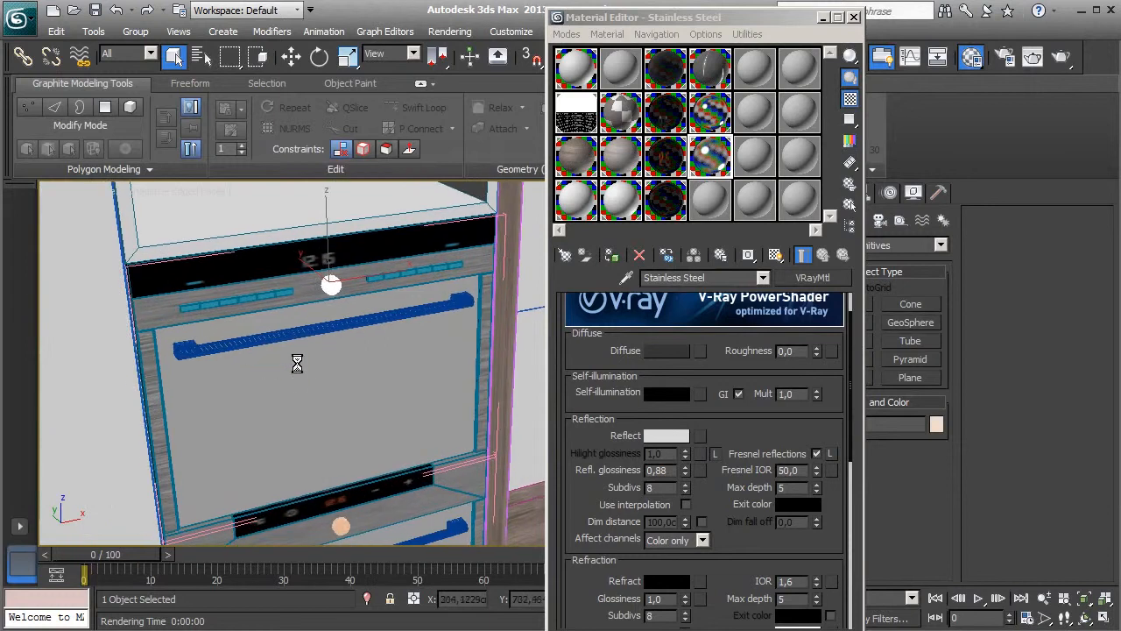
ctrl+click(261, 303)
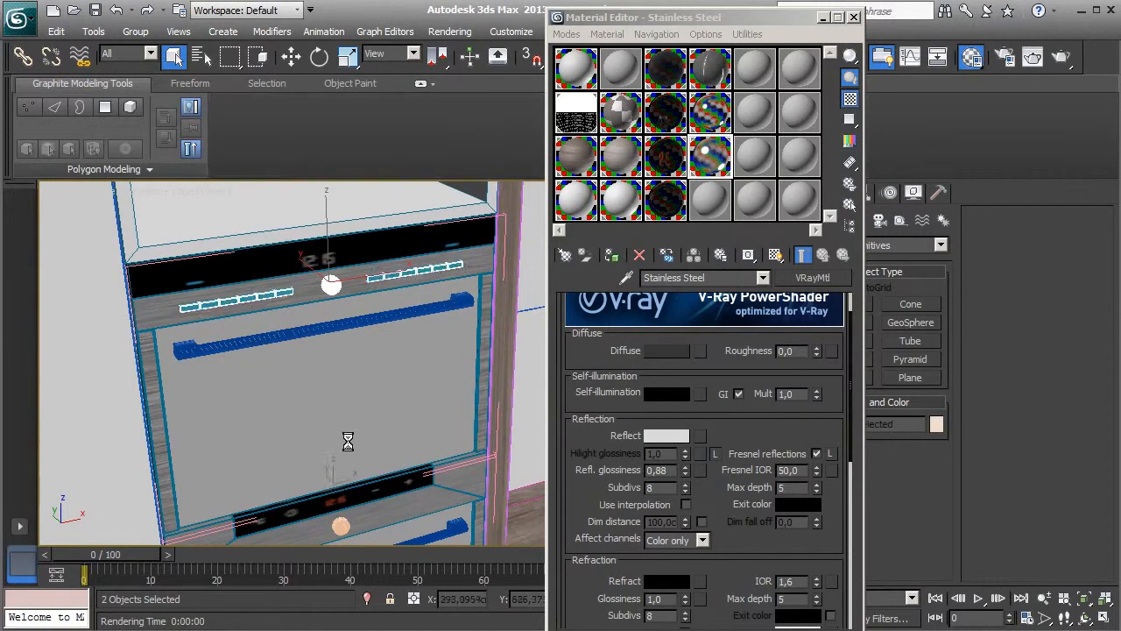
key(z)
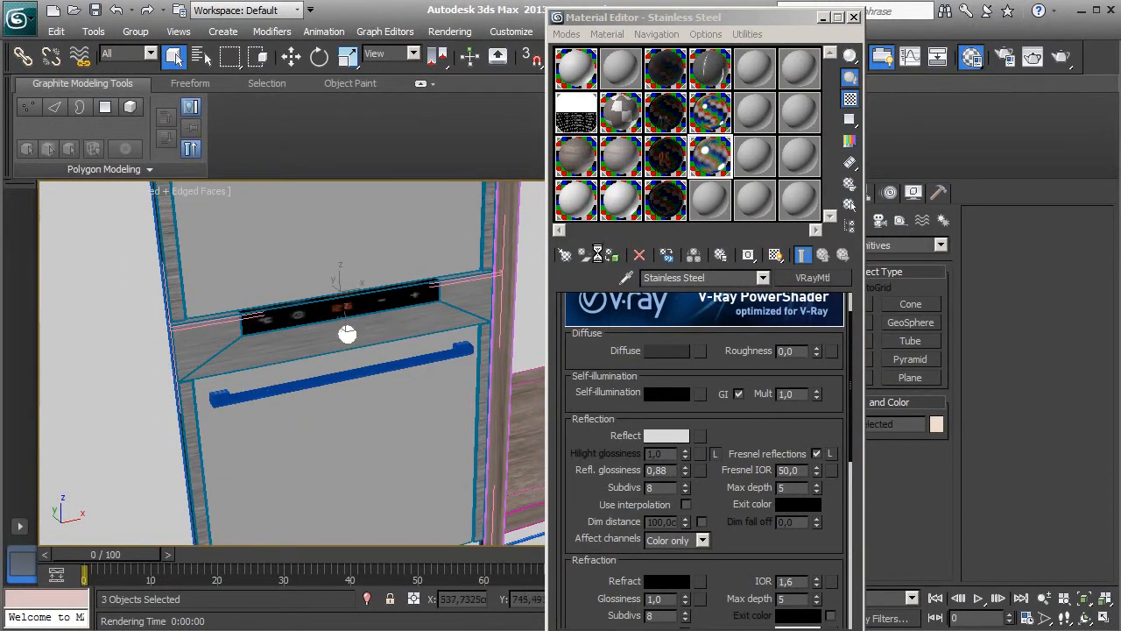
click(612, 255)
Step: Close the open groups of the two ovens
middle_drag(291, 274, 296, 332)
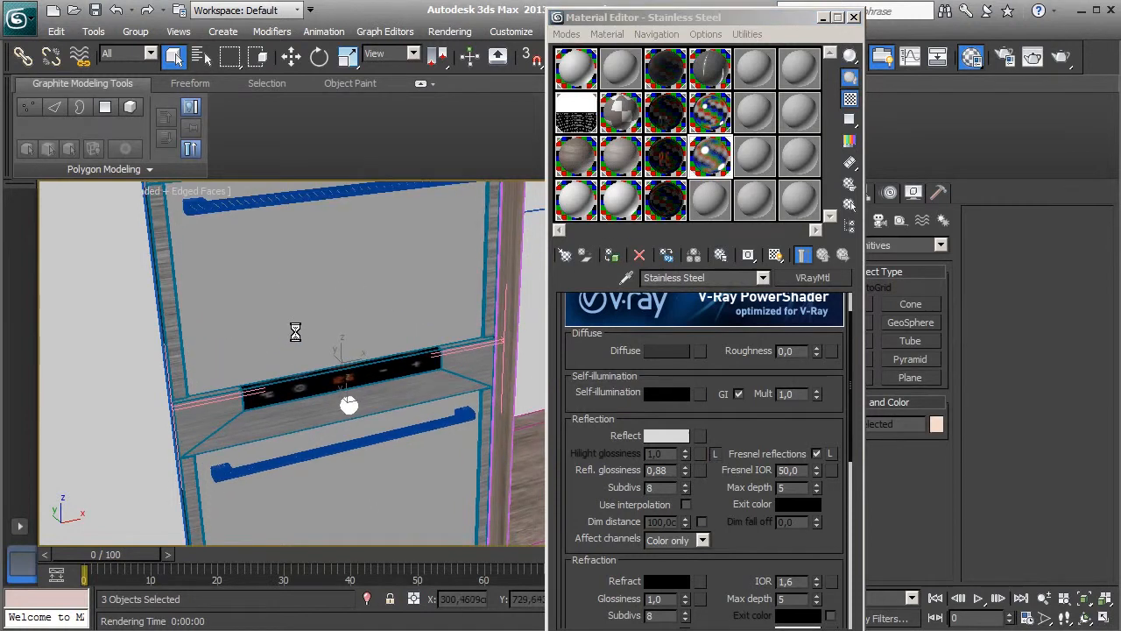
key(z)
click(136, 32)
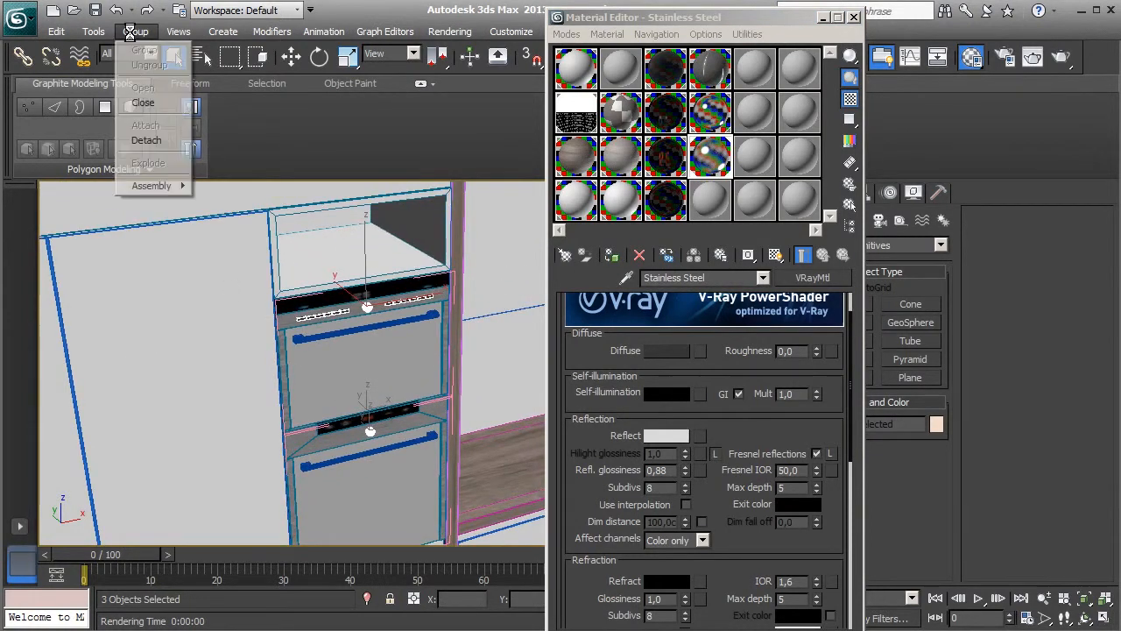
click(142, 103)
scroll(342, 392, down, 4)
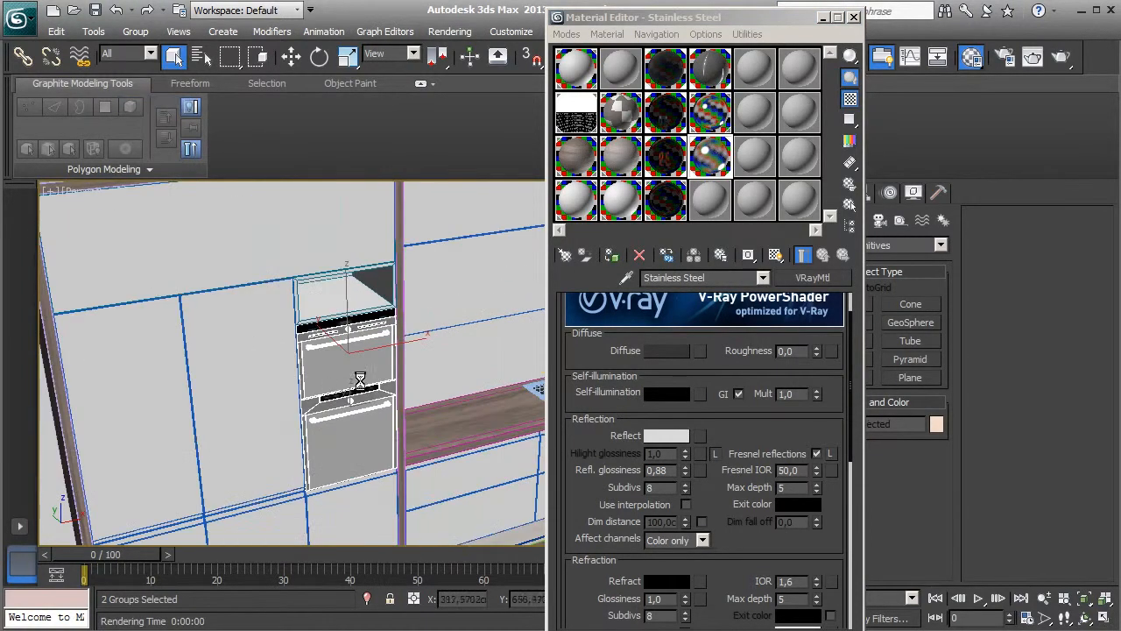
Step: Create a VRayMtl in the empty slot below Stainless Steel and name it Bricks
click(706, 201)
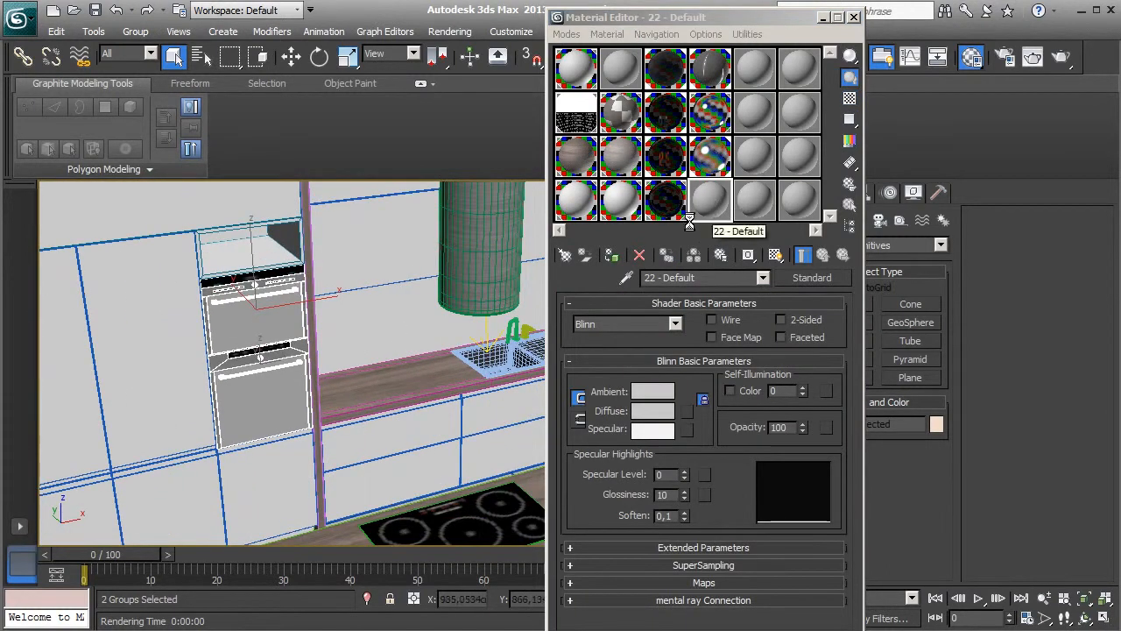
click(565, 256)
double_click(107, 542)
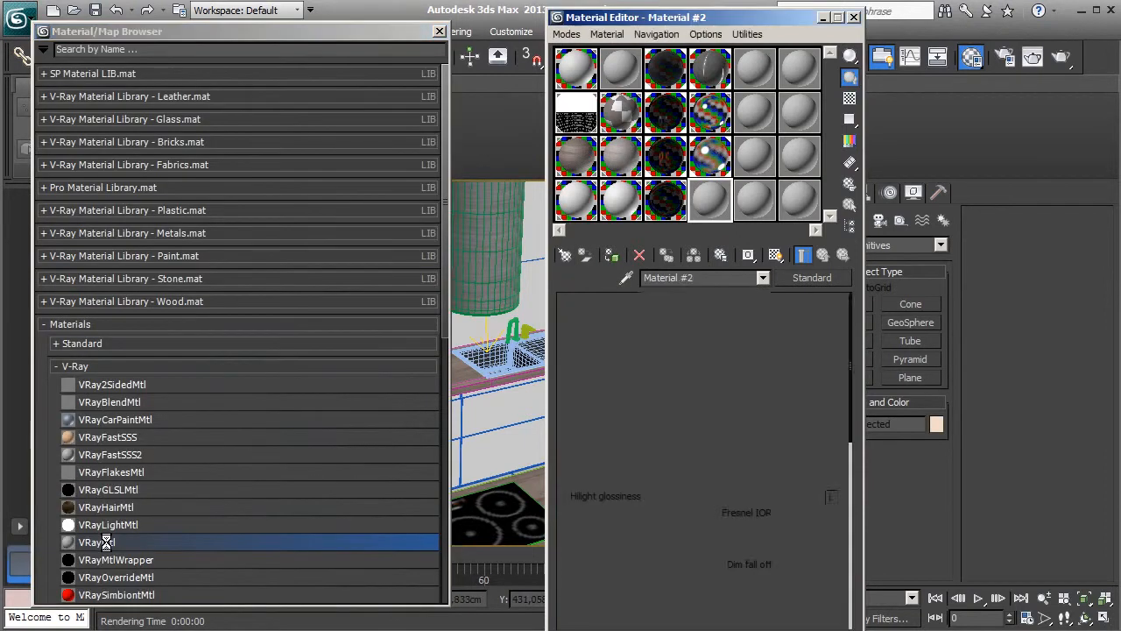
click(439, 30)
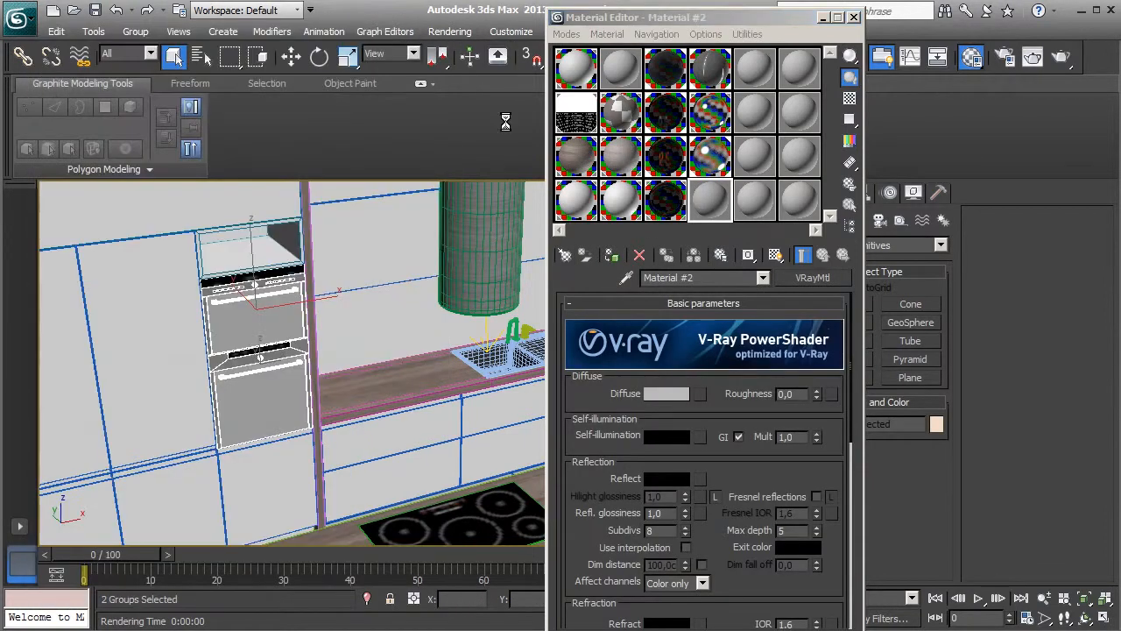
click(696, 277)
text(Bricks)
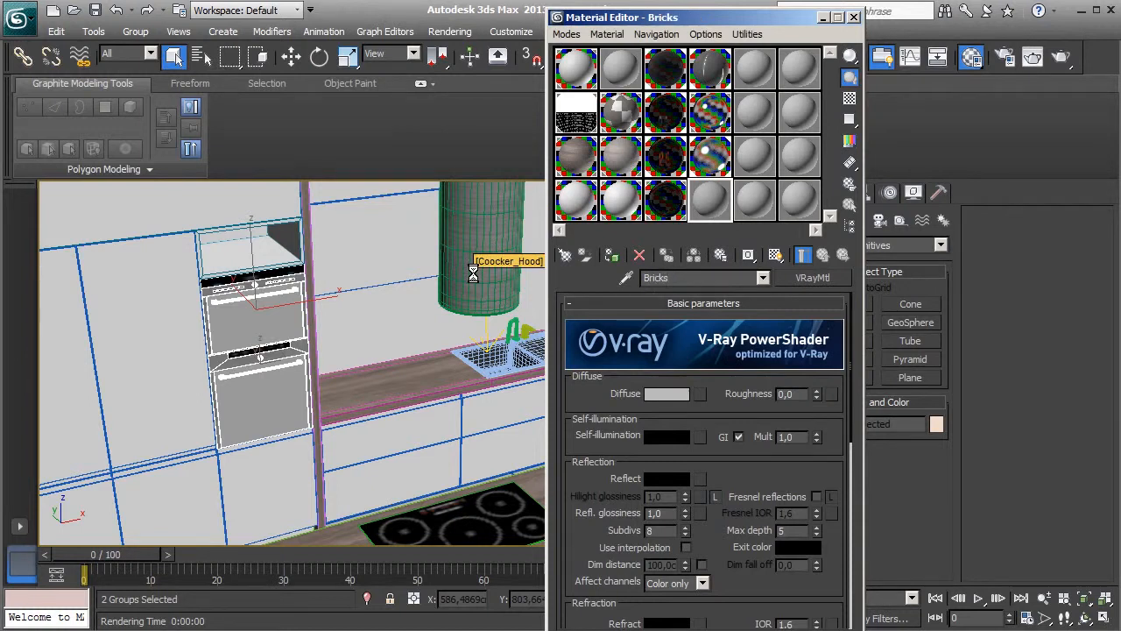
Step: Load the bricks_diffuse bitmap as the Bricks material's diffuse map and open an enlarged preview of the sample
click(699, 393)
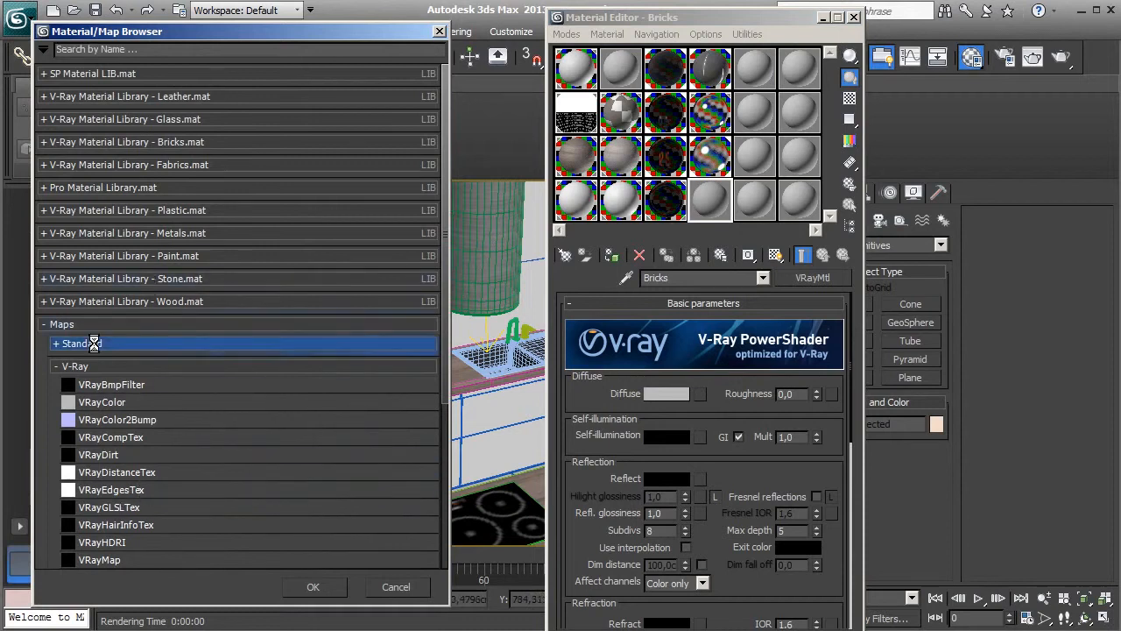
click(82, 343)
double_click(93, 449)
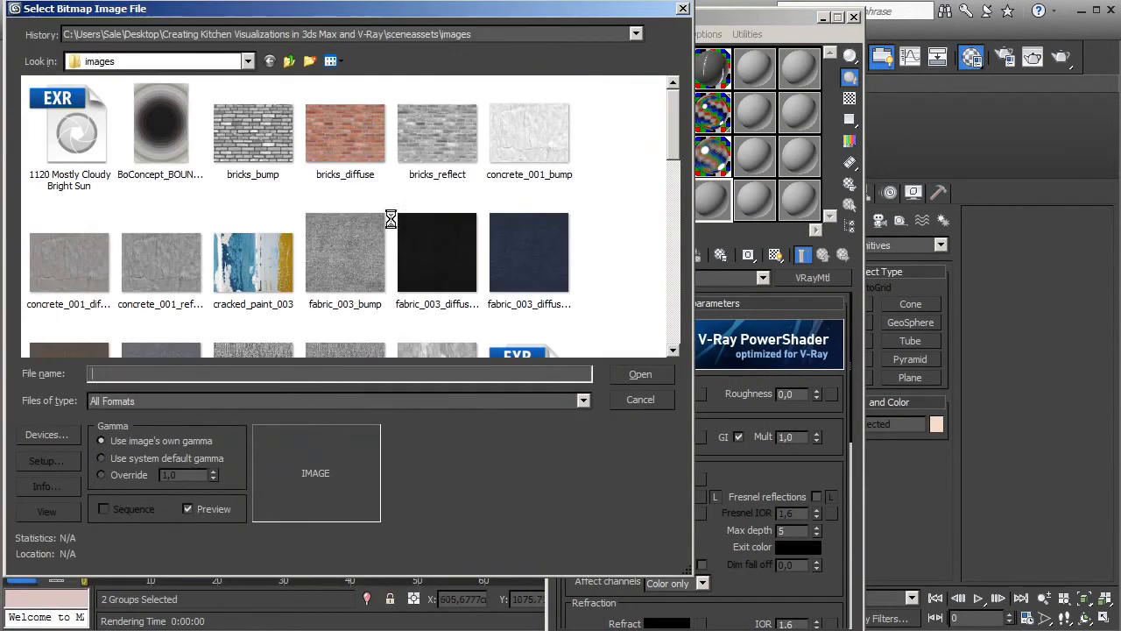
click(335, 133)
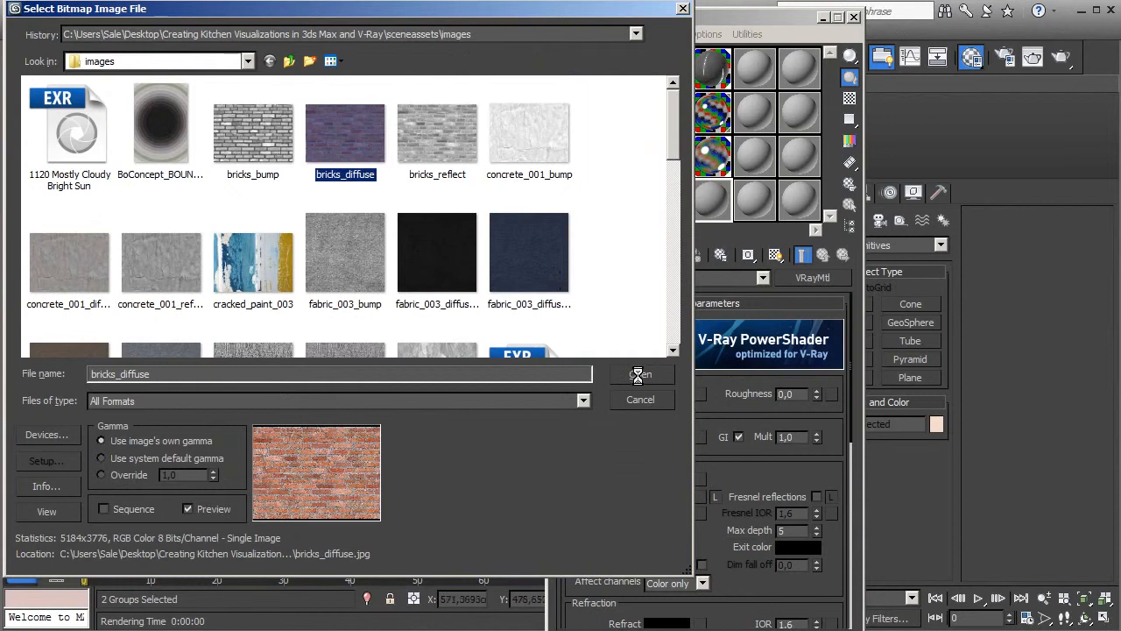
click(640, 374)
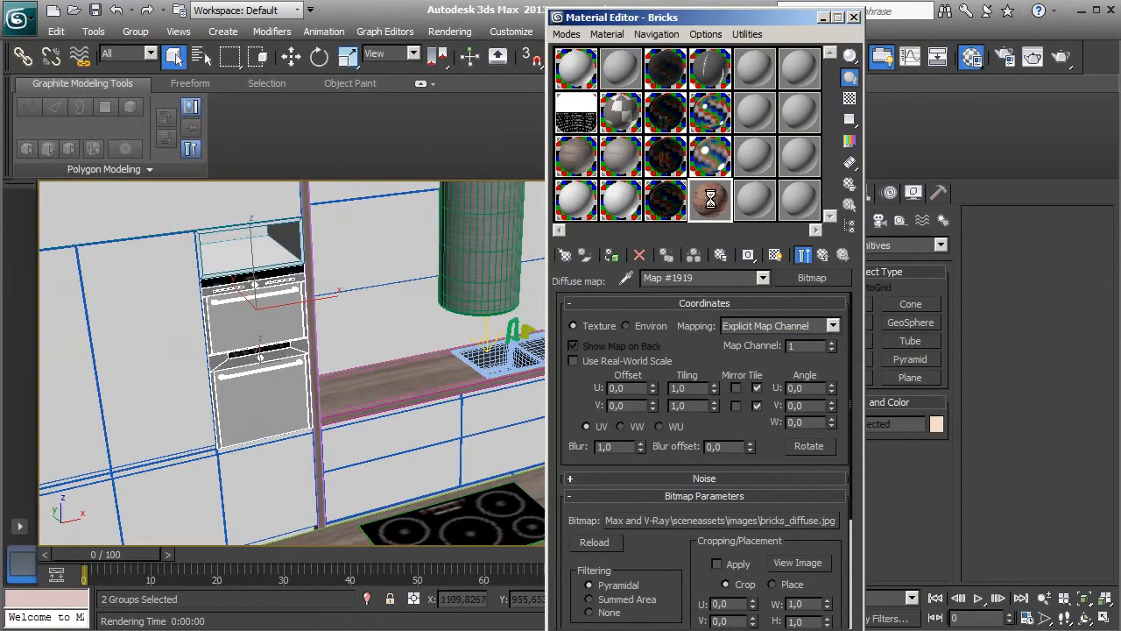
double_click(711, 199)
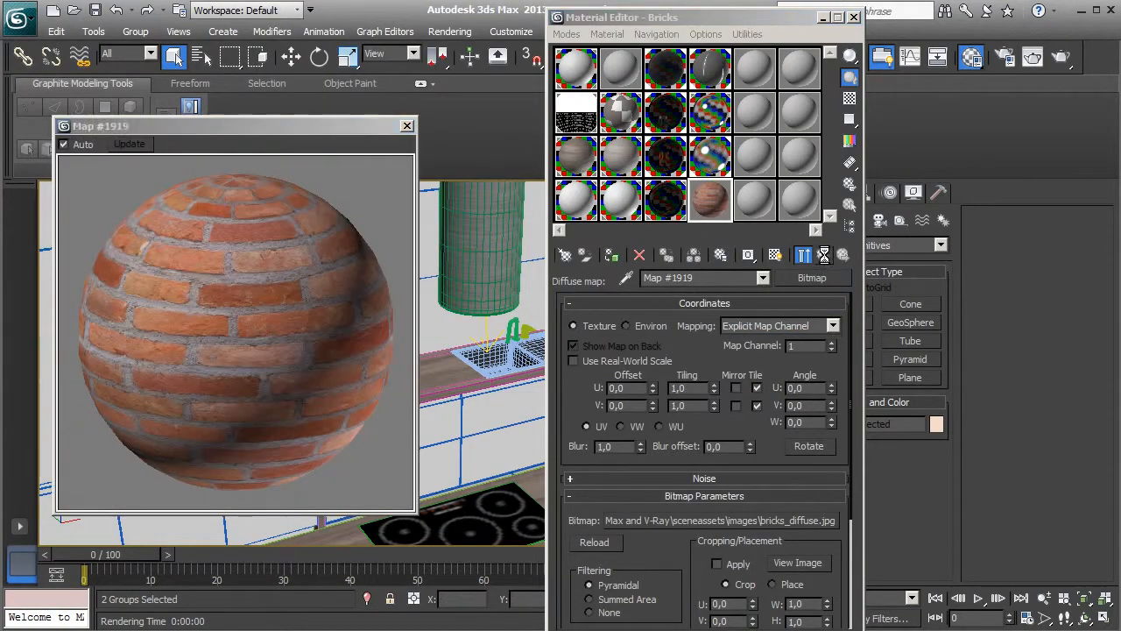
click(824, 254)
Step: Set the Bricks reflection color to value 18 with Fresnel reflections and 0.6 reflection glossiness, and show the checkered sample background
scroll(578, 465, down, 3)
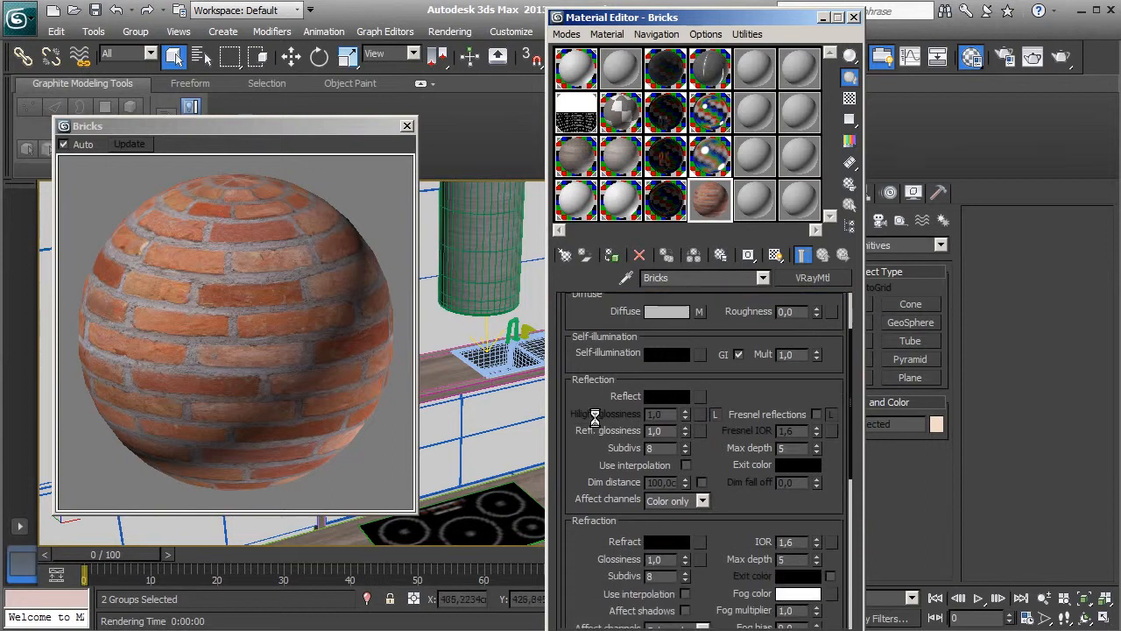
click(670, 396)
drag(294, 279, 423, 279)
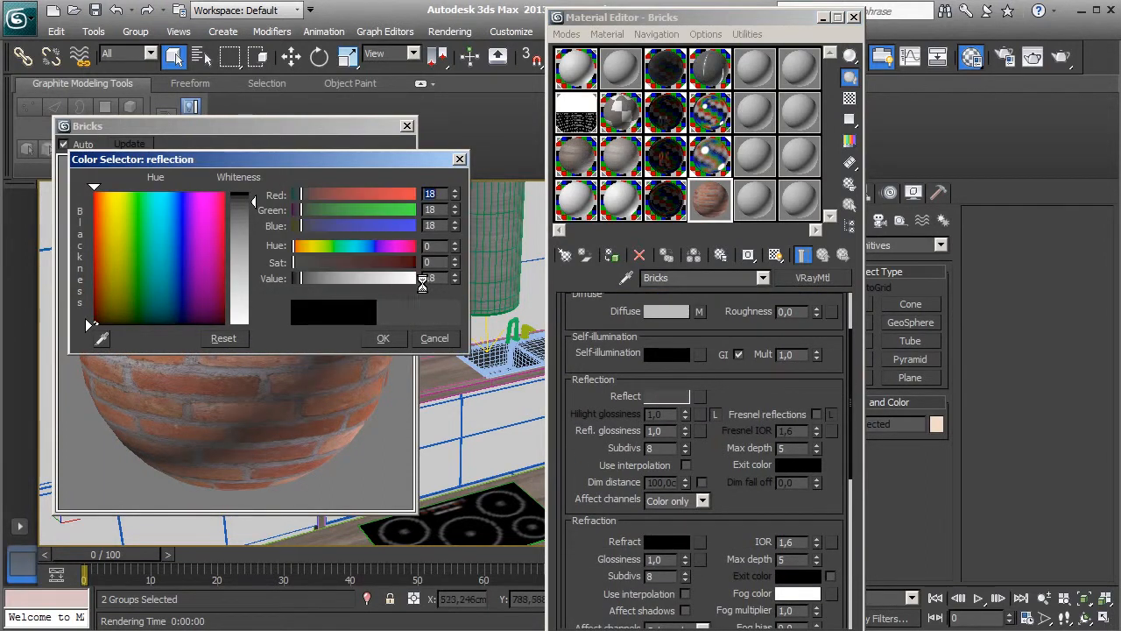
click(384, 338)
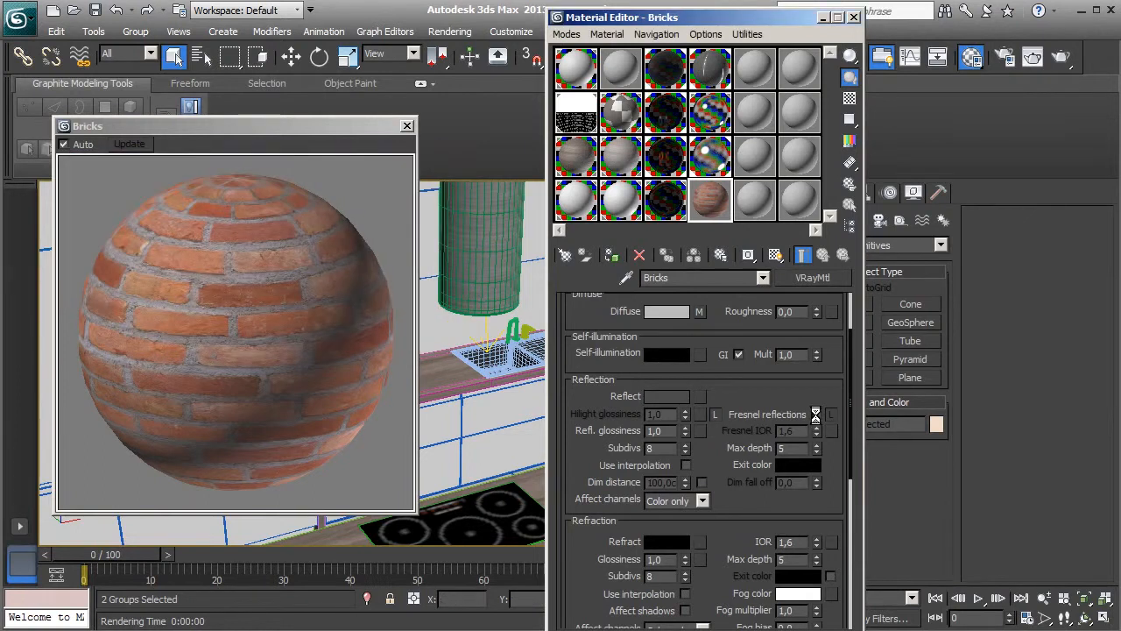
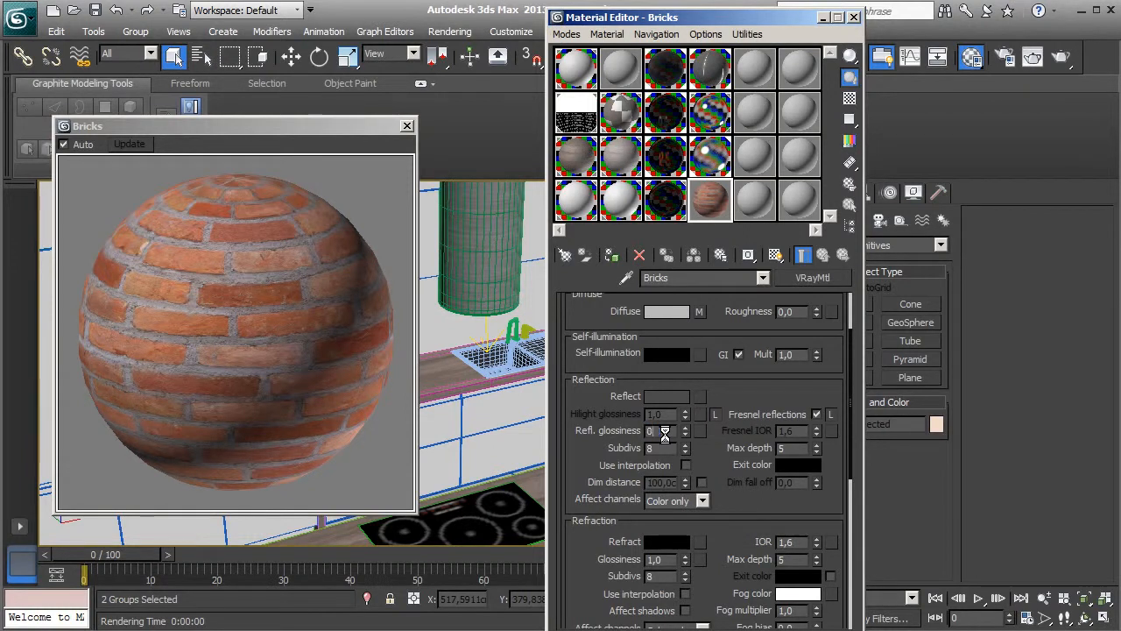
text(6)
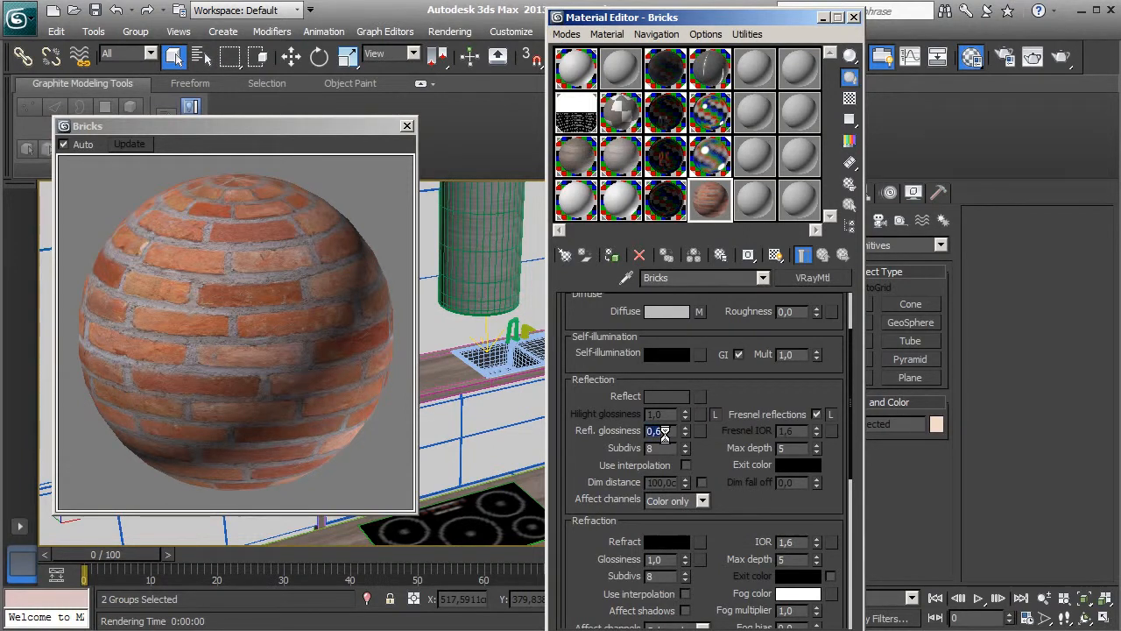
click(848, 98)
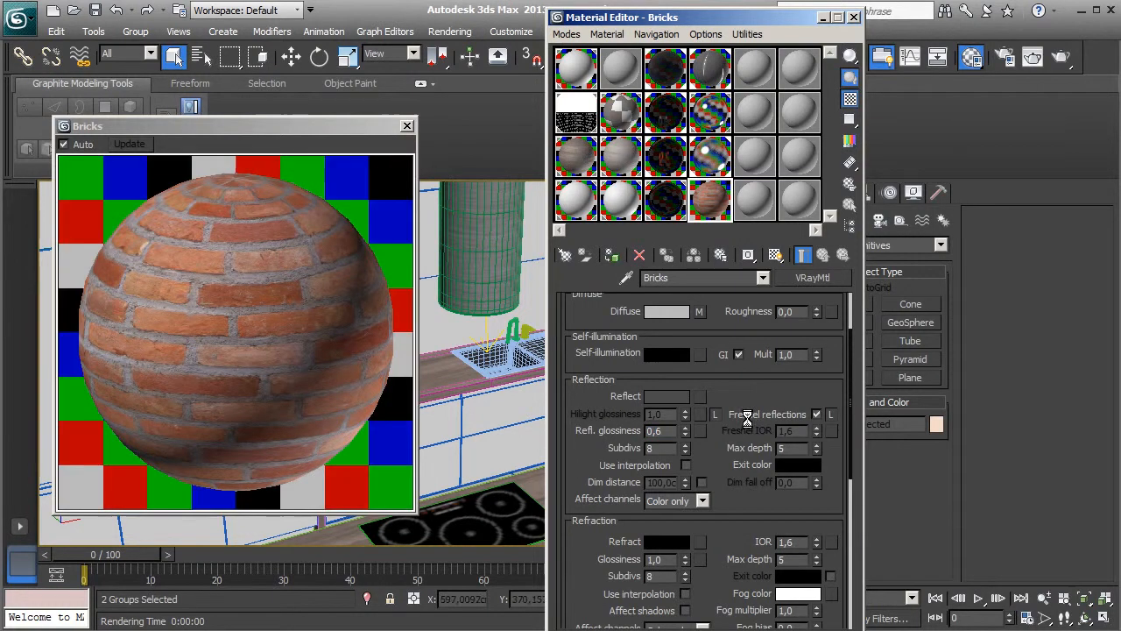
Step: Load the bricks_reflect bitmap as the reflection glossiness map of the Bricks material
scroll(744, 498, down, 10)
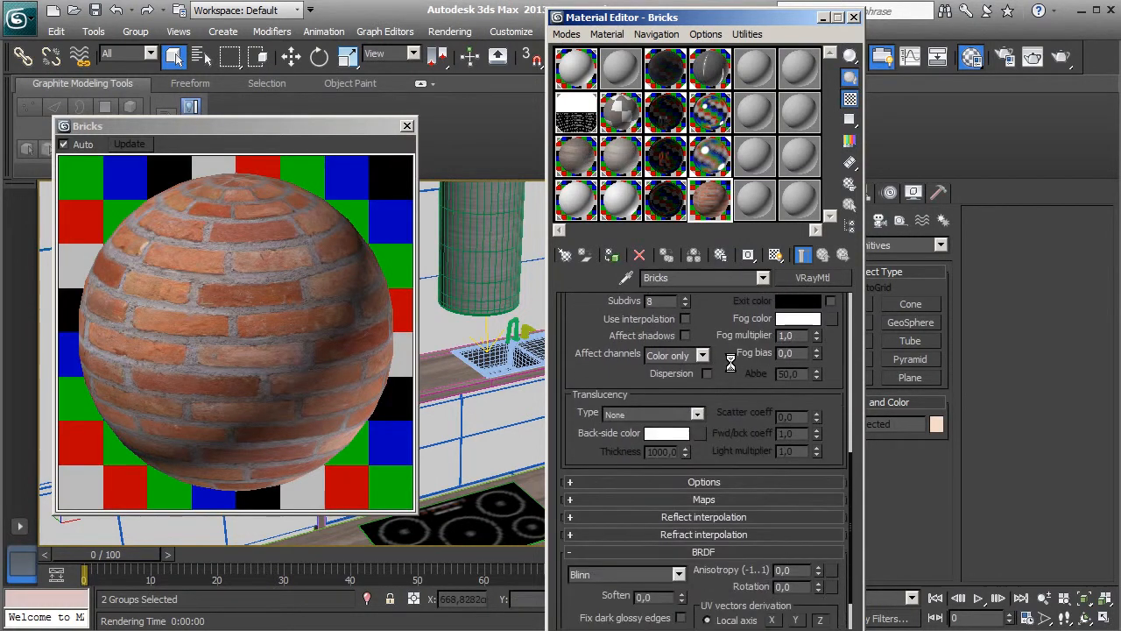
click(700, 453)
drag(604, 399, 634, 410)
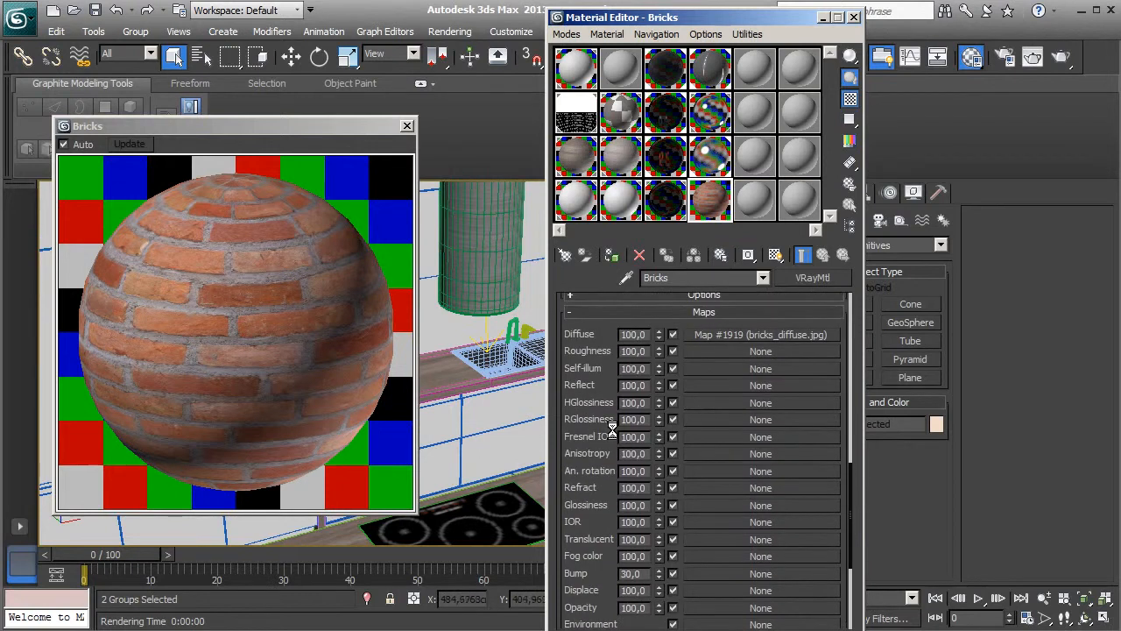
click(716, 419)
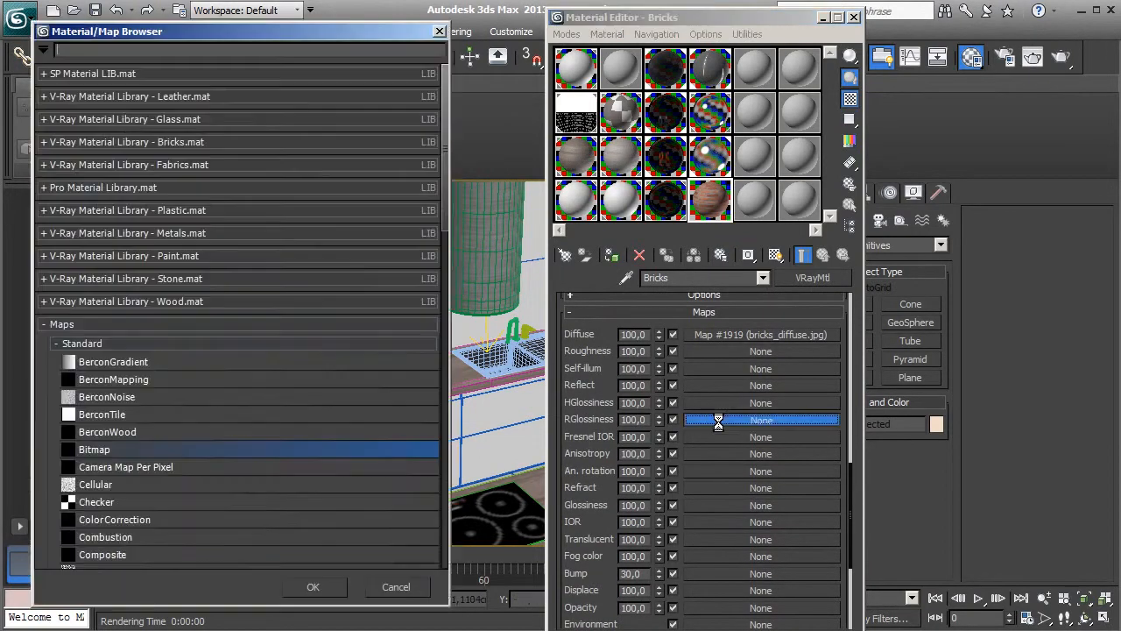
double_click(94, 450)
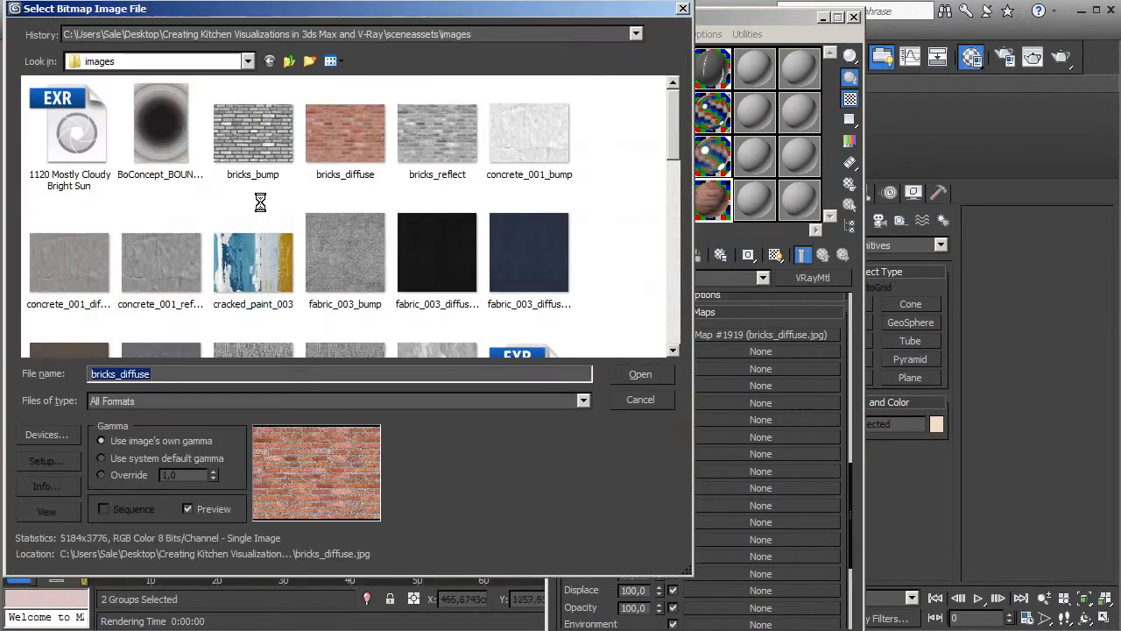
click(427, 136)
click(619, 375)
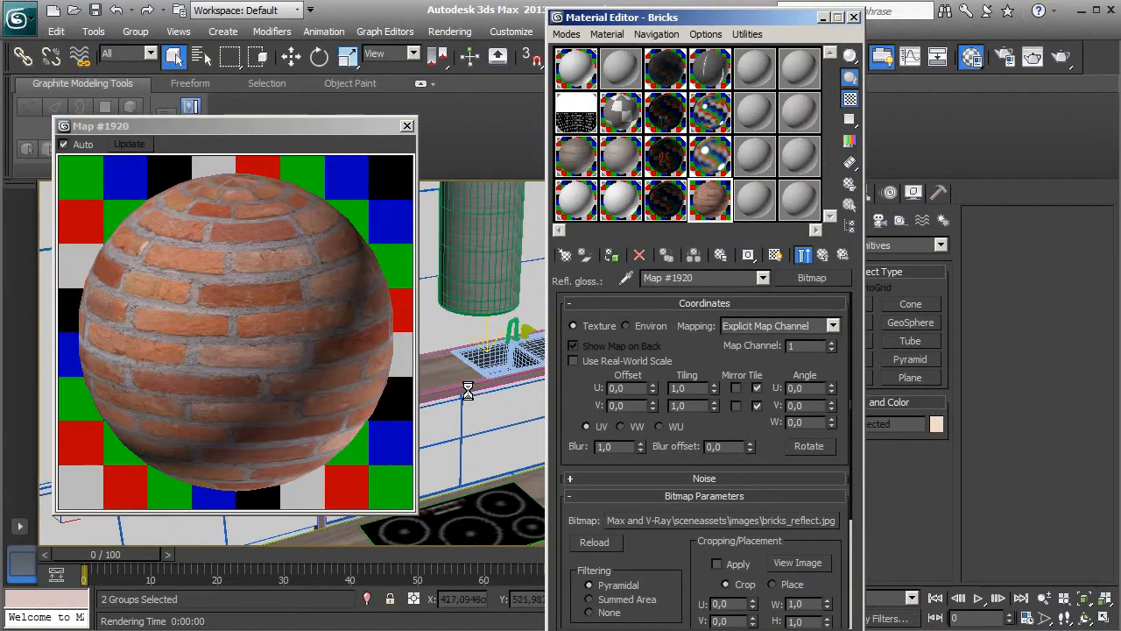
drag(708, 359, 717, 328)
click(823, 255)
Step: Load the bricks_bump bitmap as the bump map of the Bricks material
drag(596, 543, 709, 395)
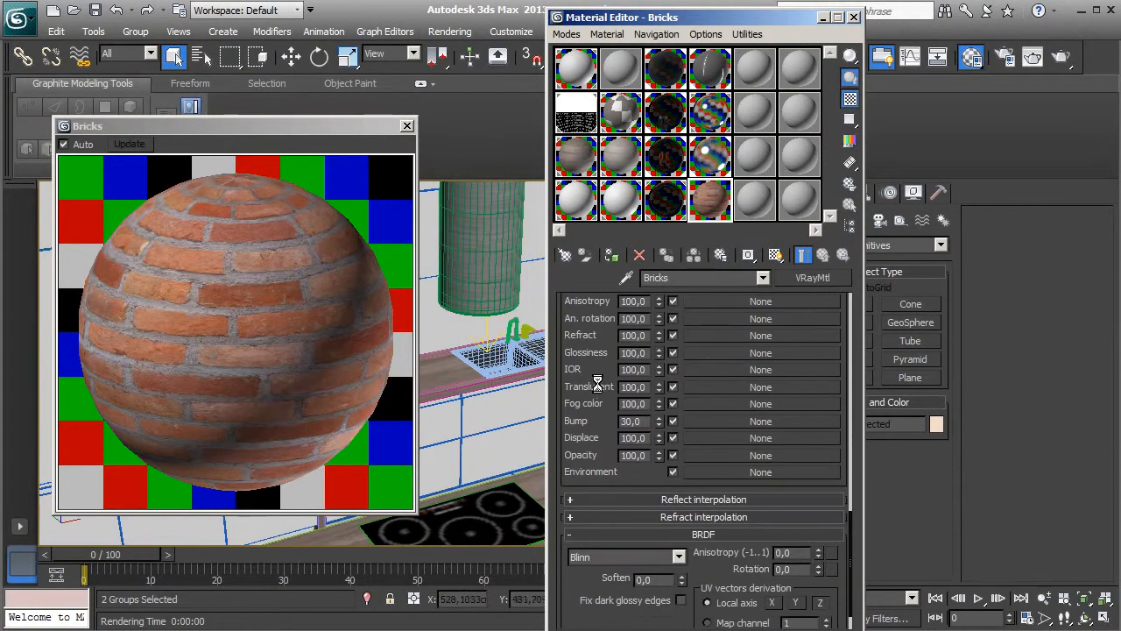
drag(597, 385, 596, 414)
click(708, 450)
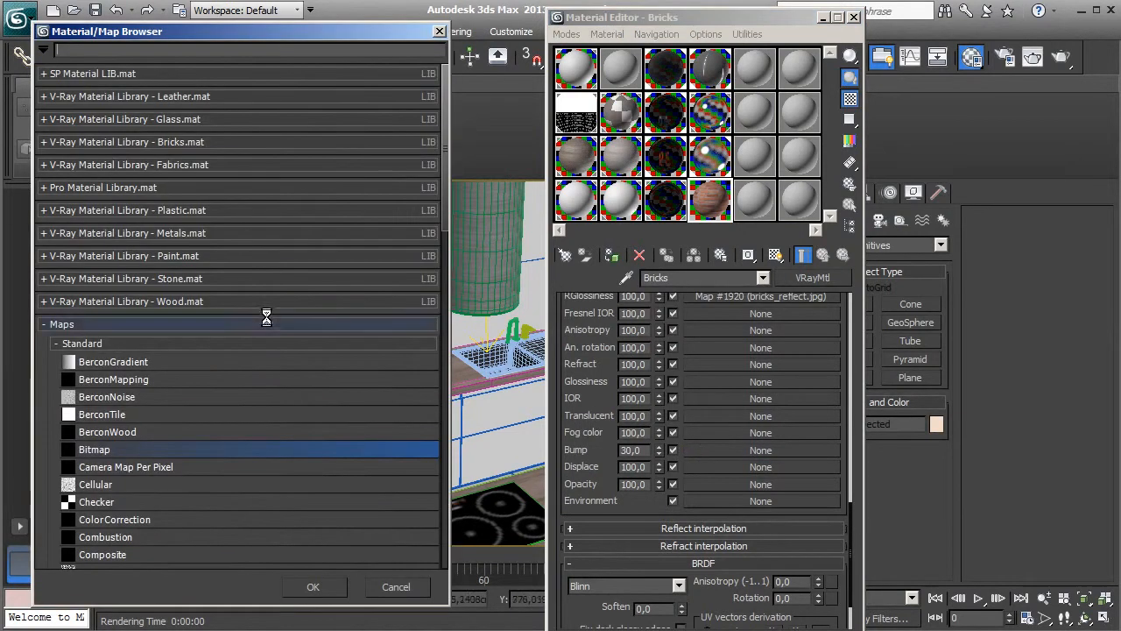
double_click(103, 451)
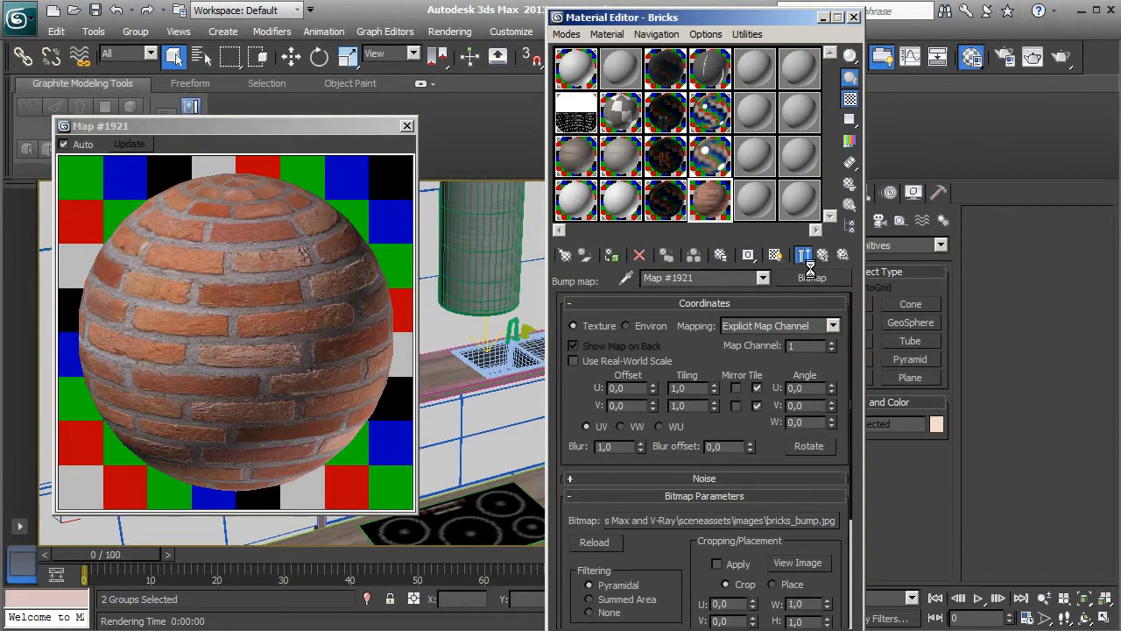
click(823, 255)
Step: Raise the bump amount of the Bricks material to 60
scroll(604, 407, down, 2)
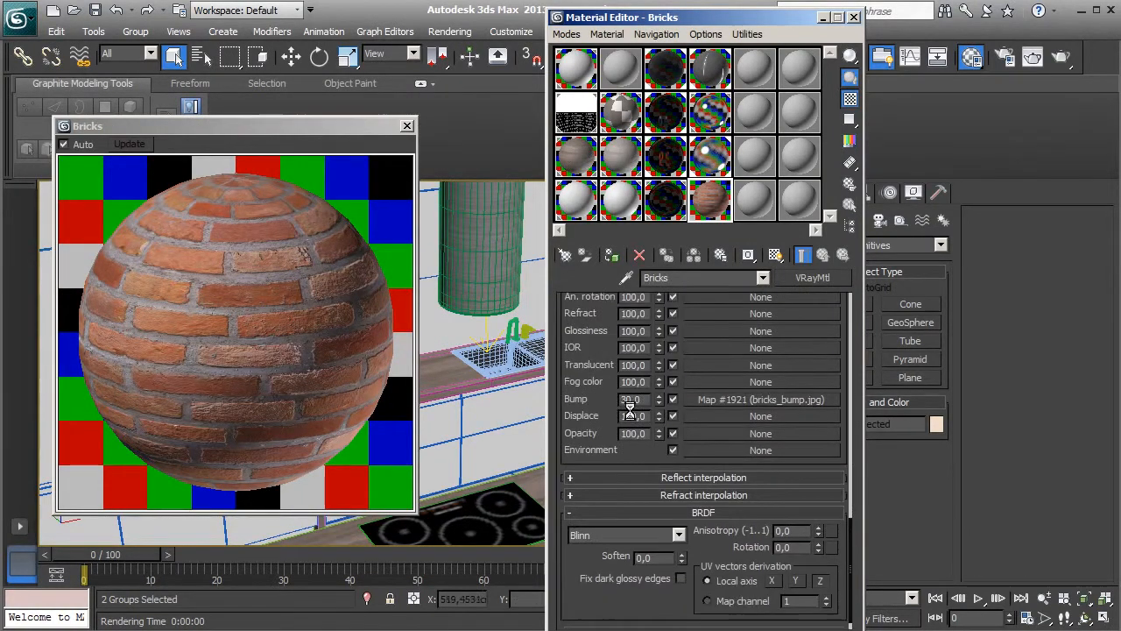
double_click(644, 399)
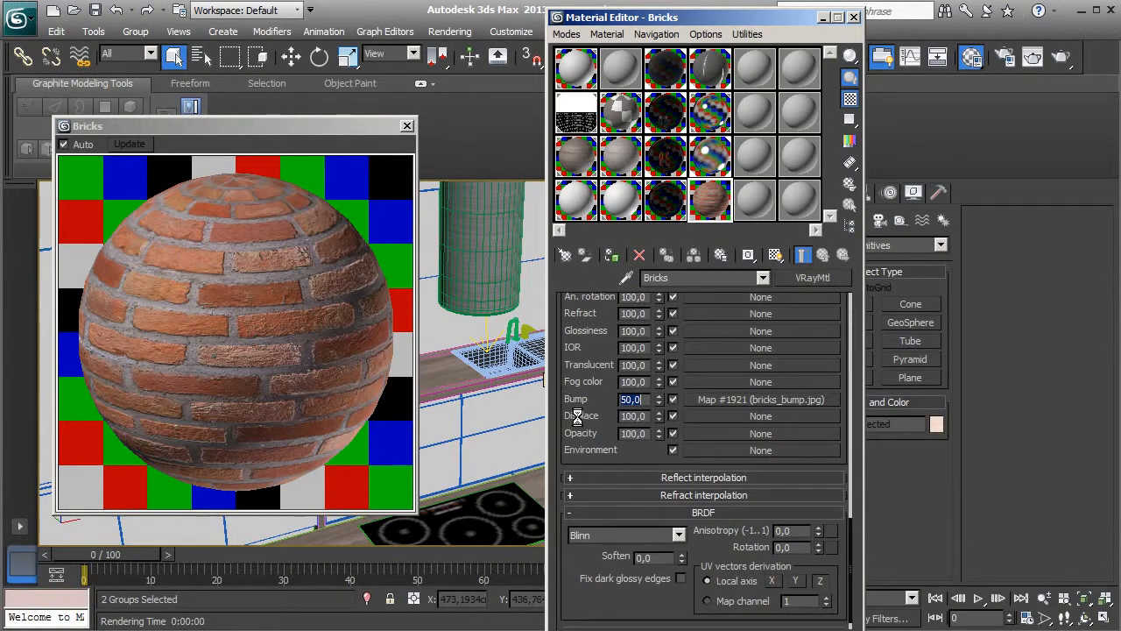
key(Return)
key(Tab)
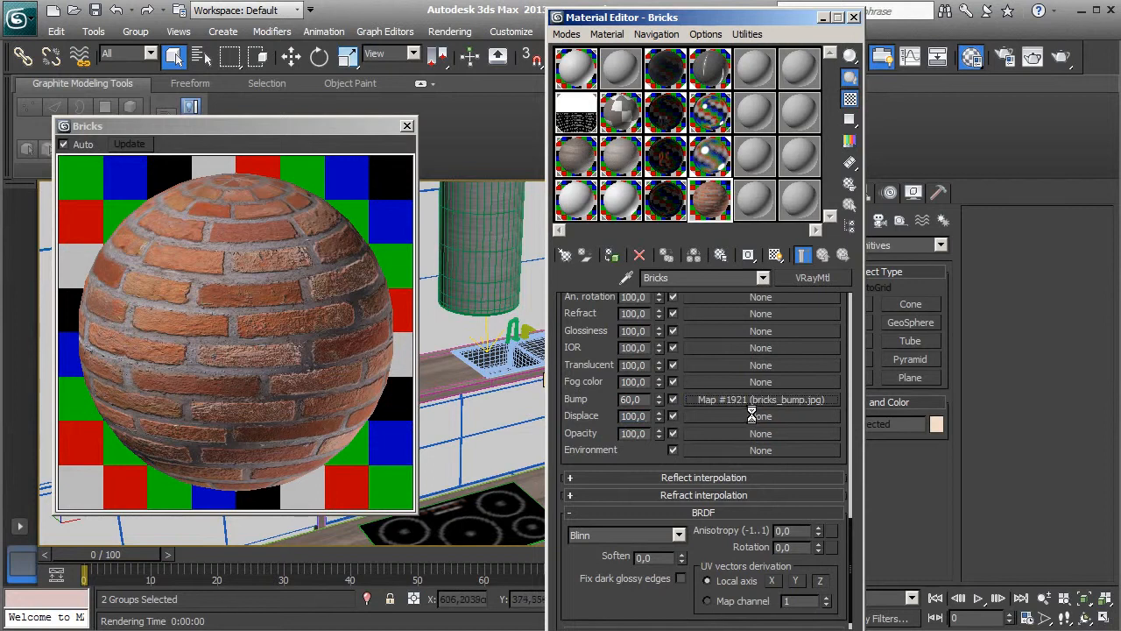
Step: Copy the bricks_bump map from Bump to Displace as an independent copy and set the displacement amount to 0.5
drag(750, 415, 751, 415)
click(670, 384)
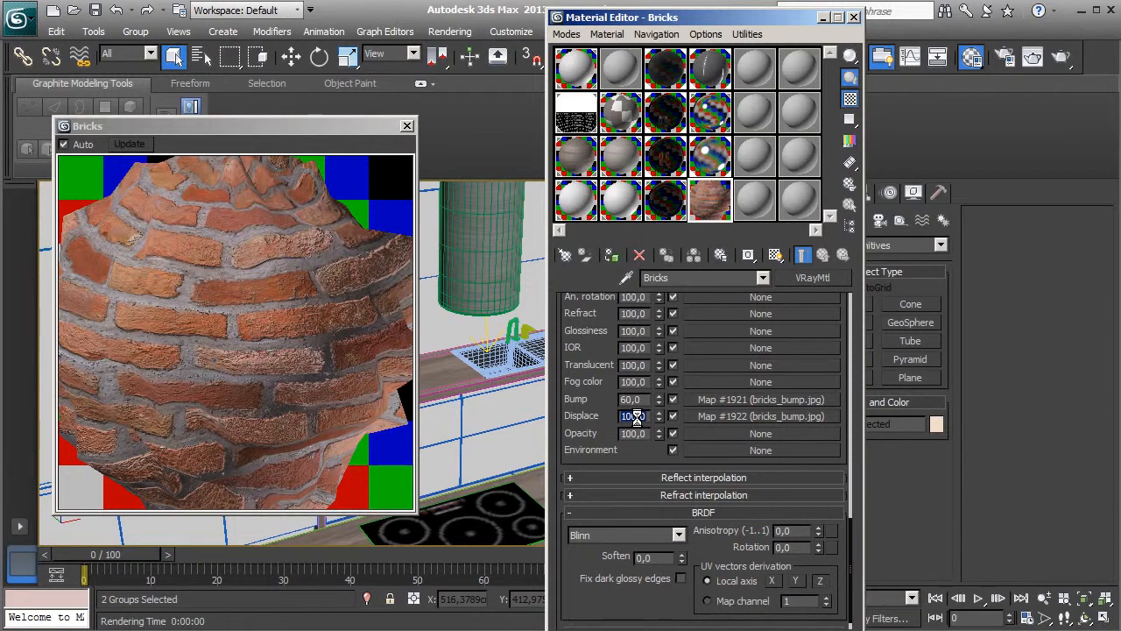
double_click(631, 416)
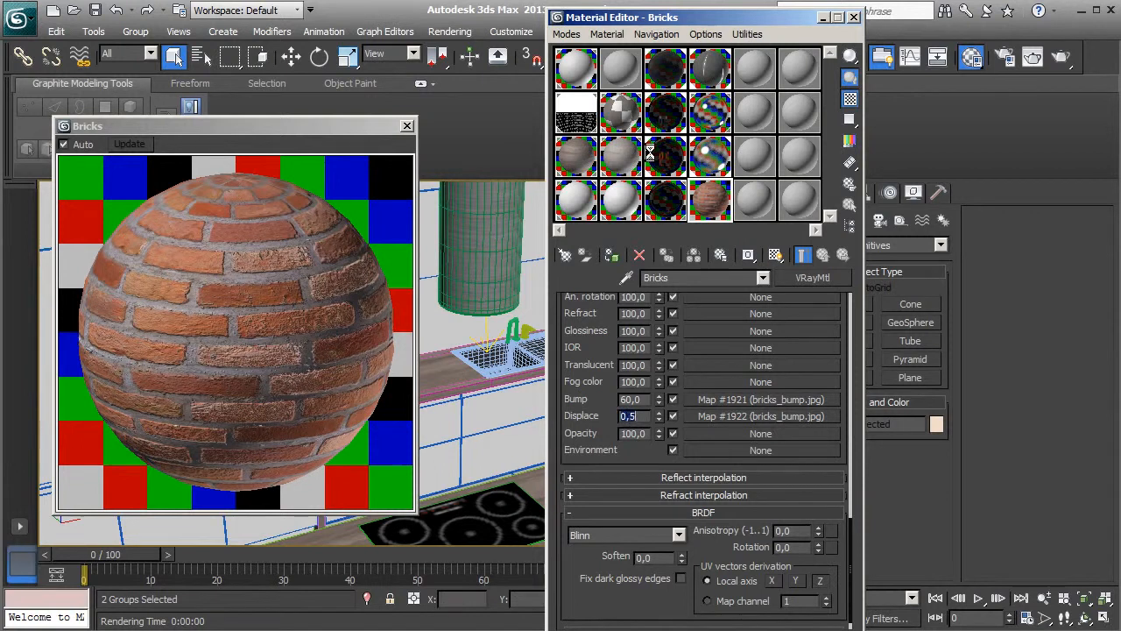
Step: Turn an empty material slot into a VRayMtl and name it School Board
scroll(596, 322, up, 5)
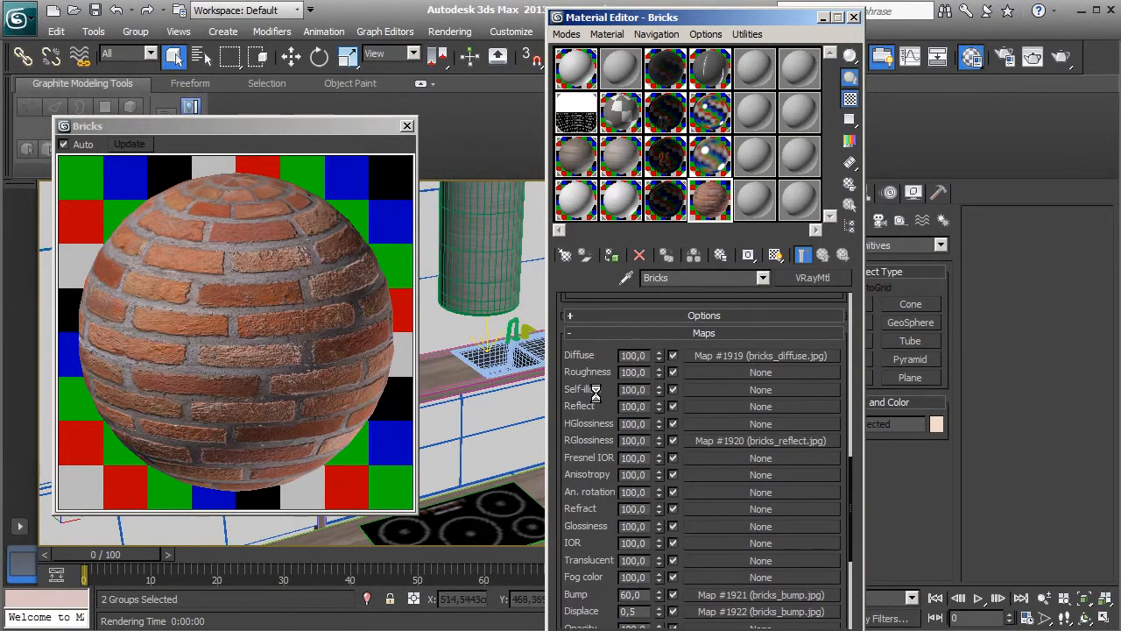
scroll(596, 391, up, 6)
scroll(725, 401, up, 5)
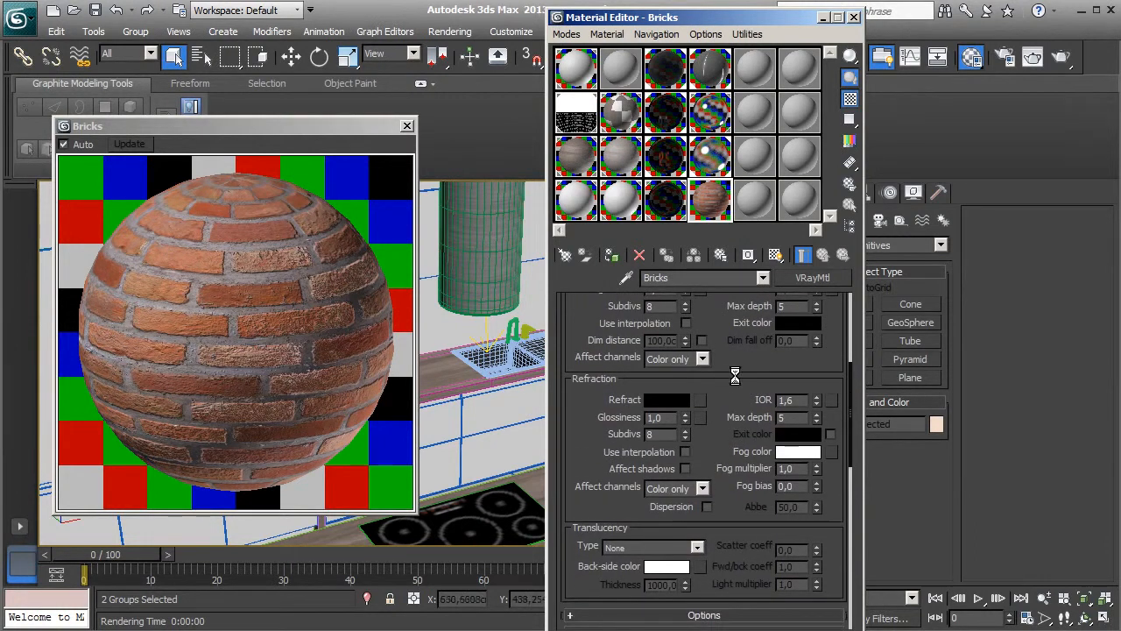
scroll(726, 385, up, 6)
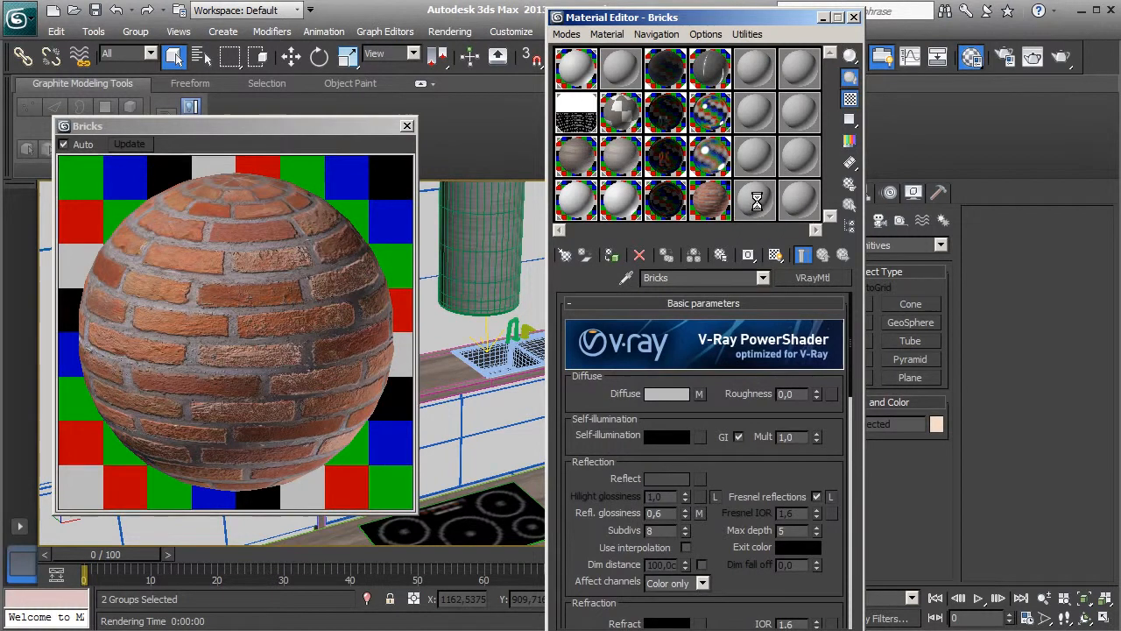
double_click(751, 193)
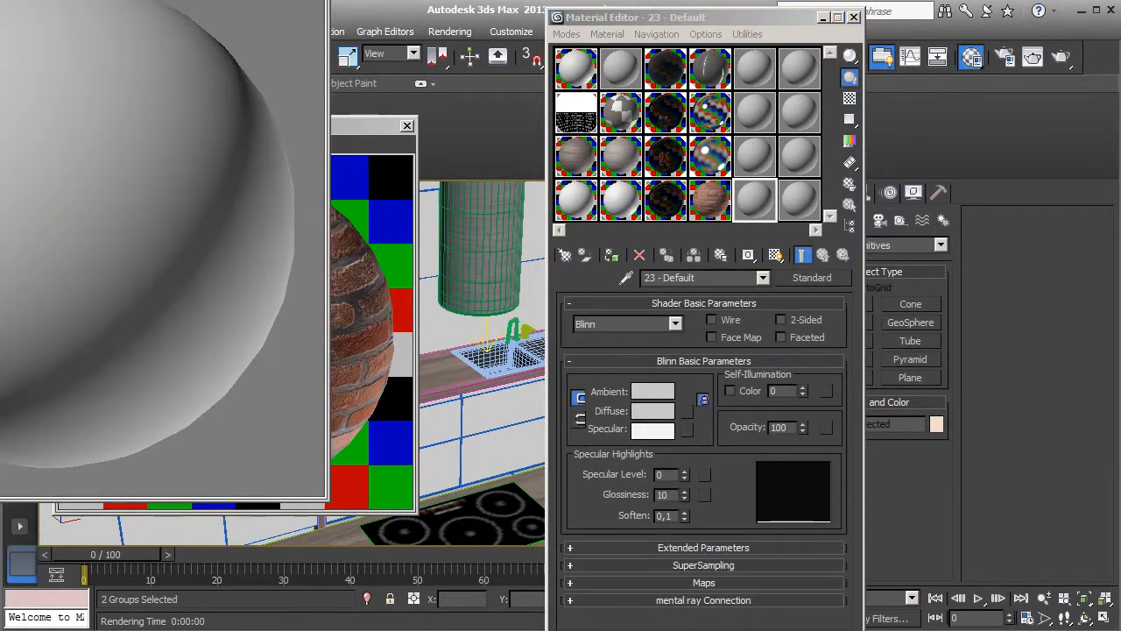
click(564, 255)
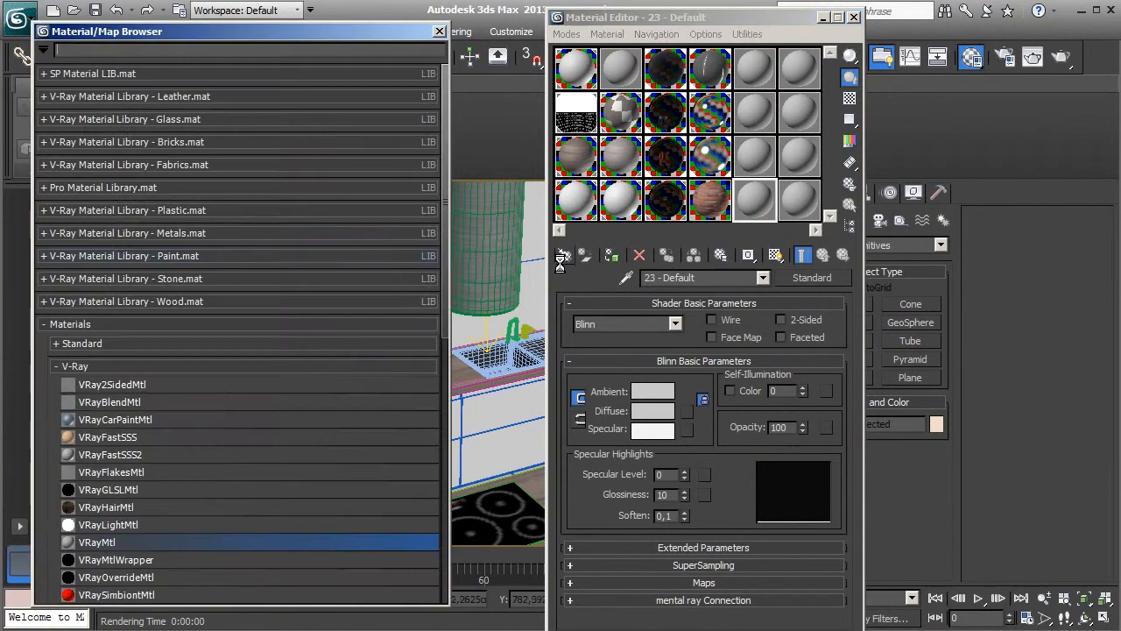
double_click(100, 541)
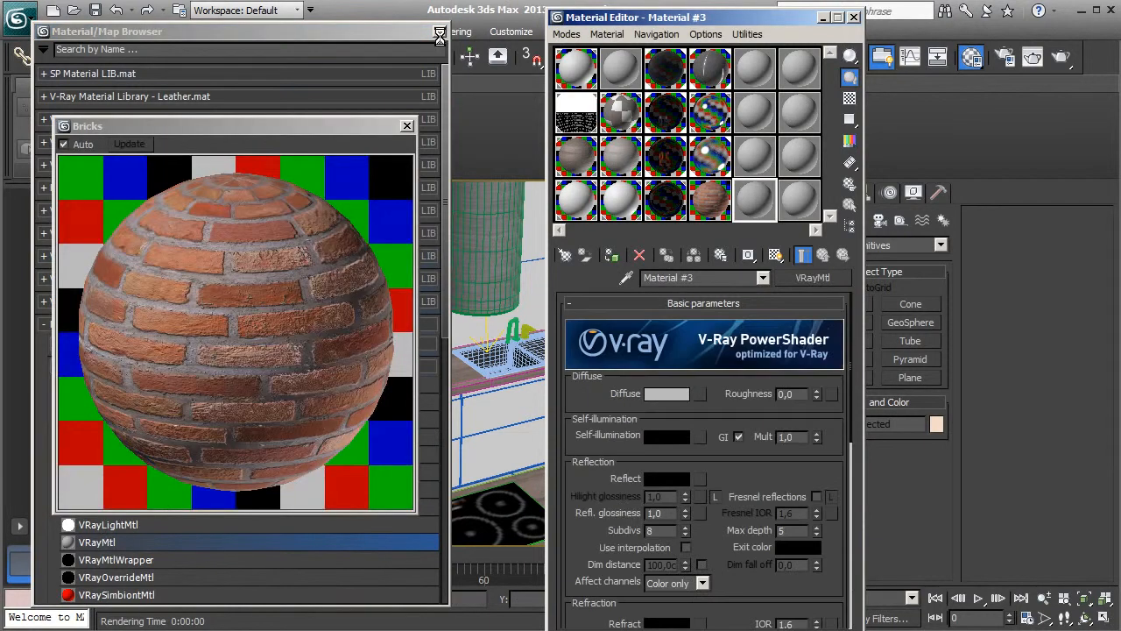
click(407, 126)
click(439, 31)
text(School Board)
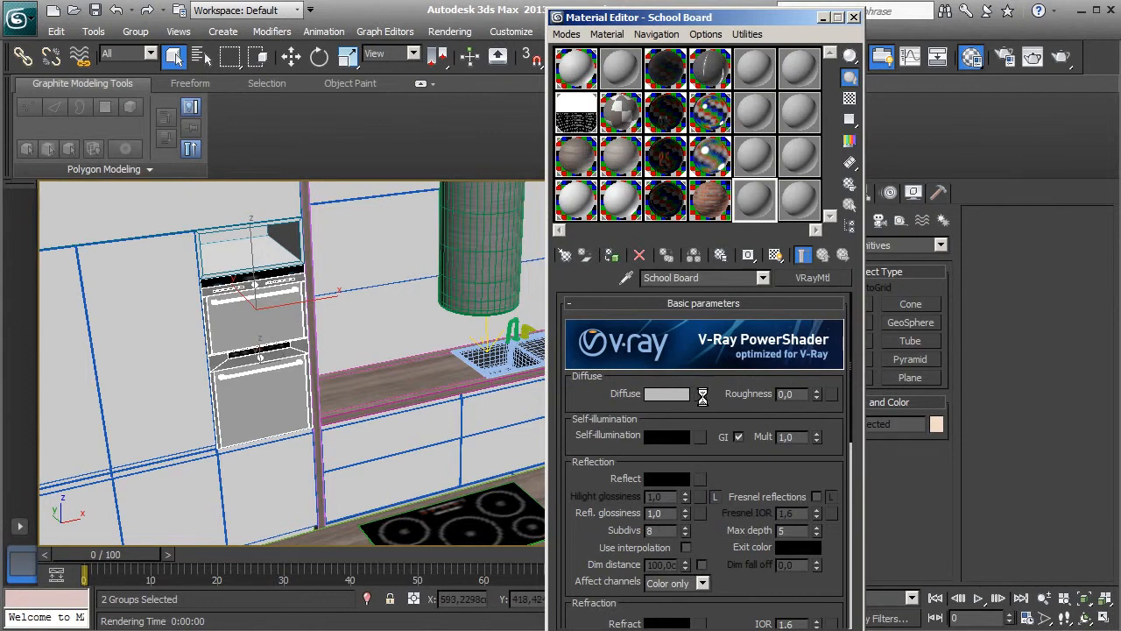
Step: Load the school_board_diffuse bitmap as School Board's diffuse map and preview the material enlarged against a patterned background
click(699, 393)
double_click(100, 446)
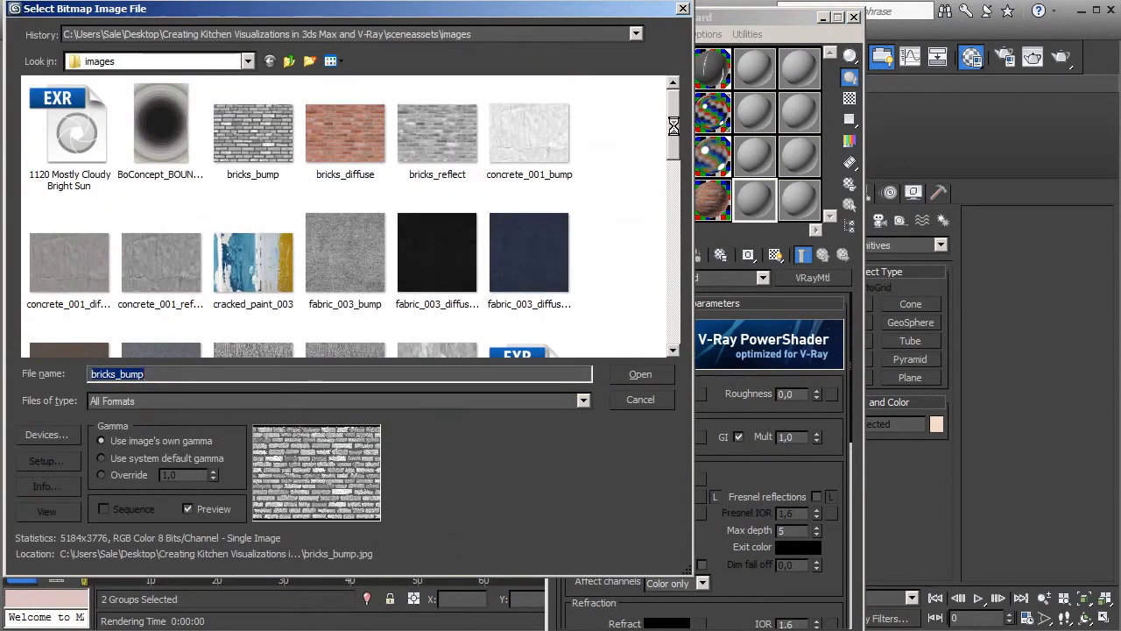
drag(672, 124, 672, 281)
double_click(433, 273)
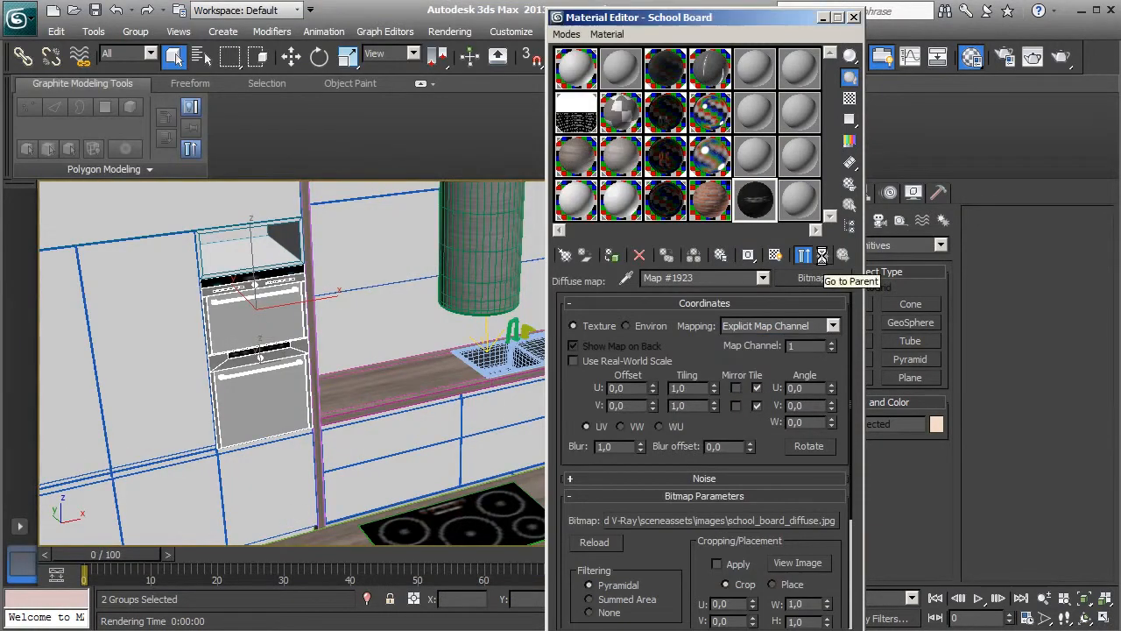
click(821, 255)
double_click(753, 200)
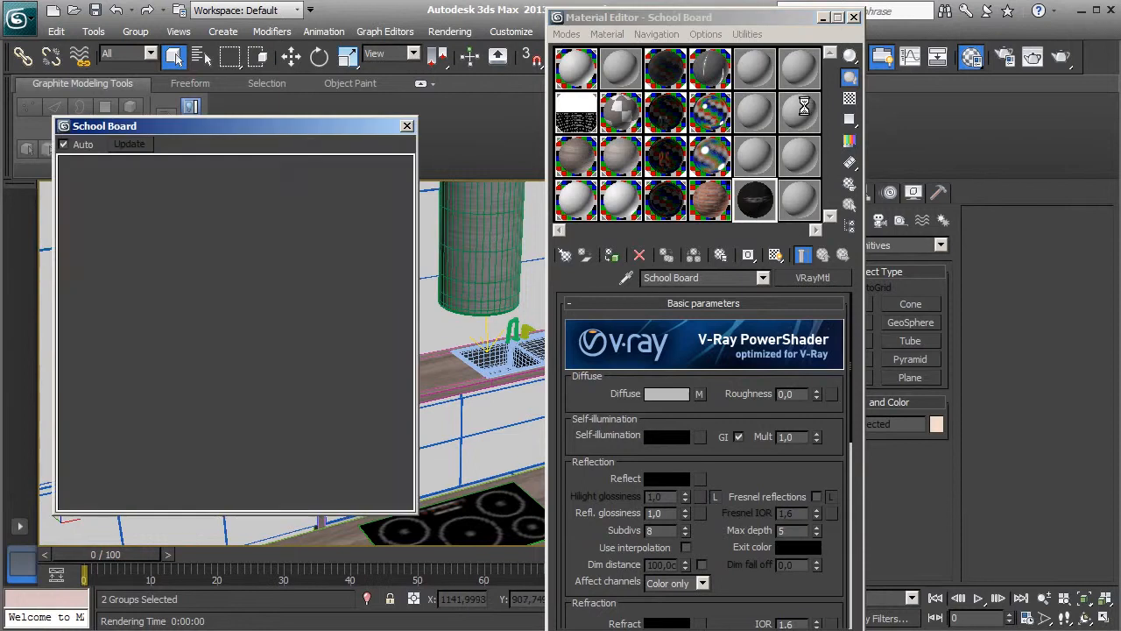
click(844, 98)
Step: Set the reflection color of the School Board material to a very dark gray with a value of 9
scroll(733, 471, down, 2)
click(667, 431)
drag(316, 280, 297, 285)
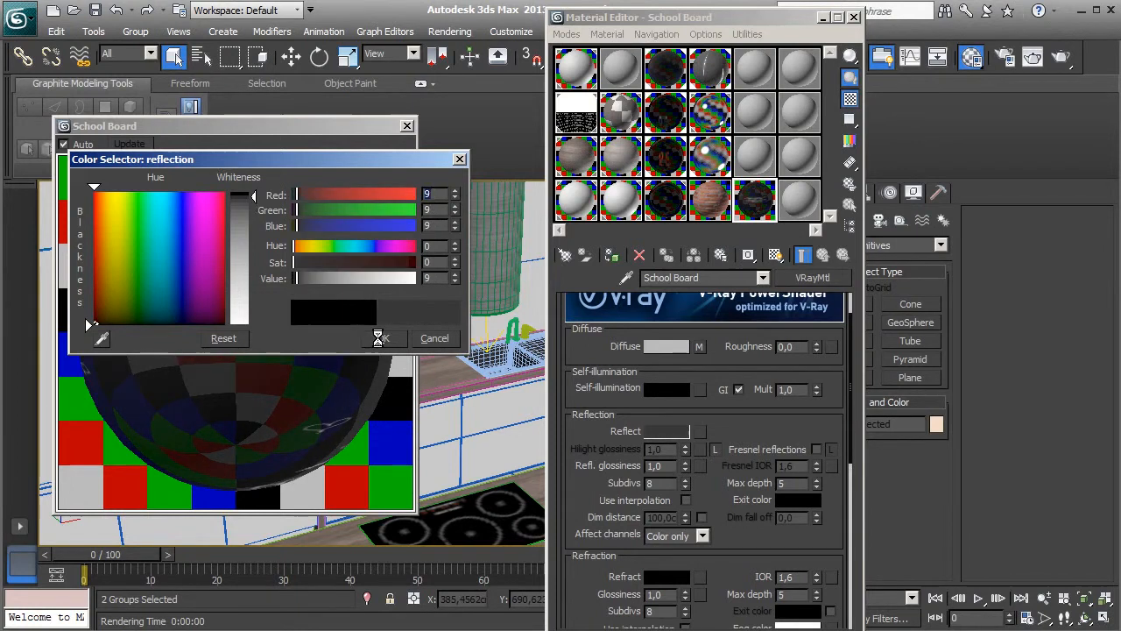
click(378, 339)
Step: Set School Board's reflection glossiness to 0.6 and enable Fresnel reflections
double_click(670, 470)
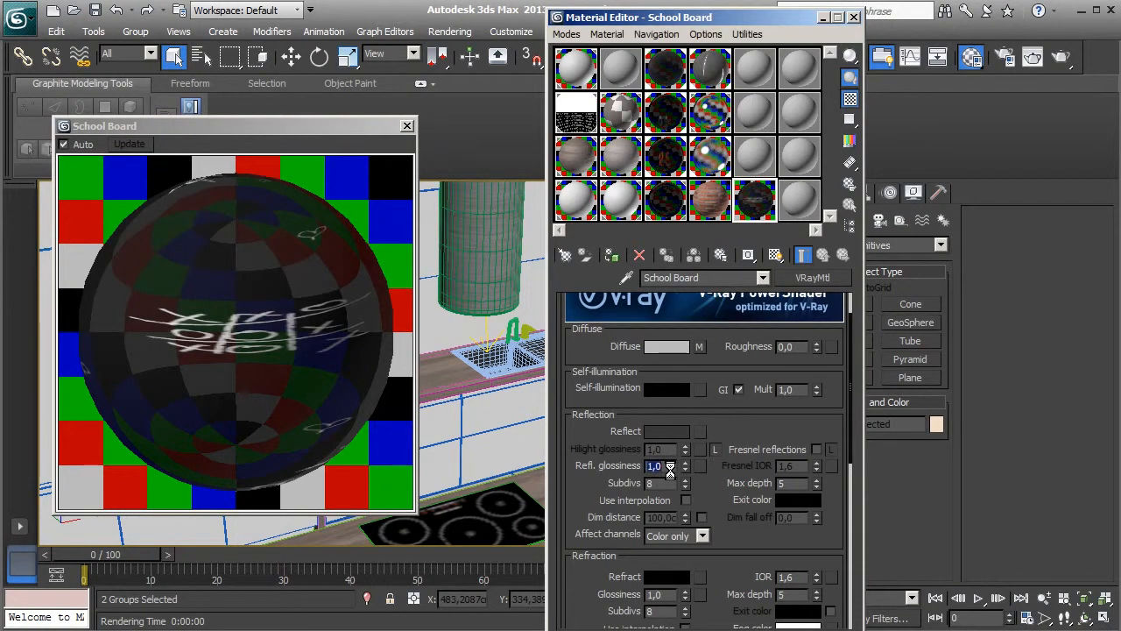
text(0,6)
key(Return)
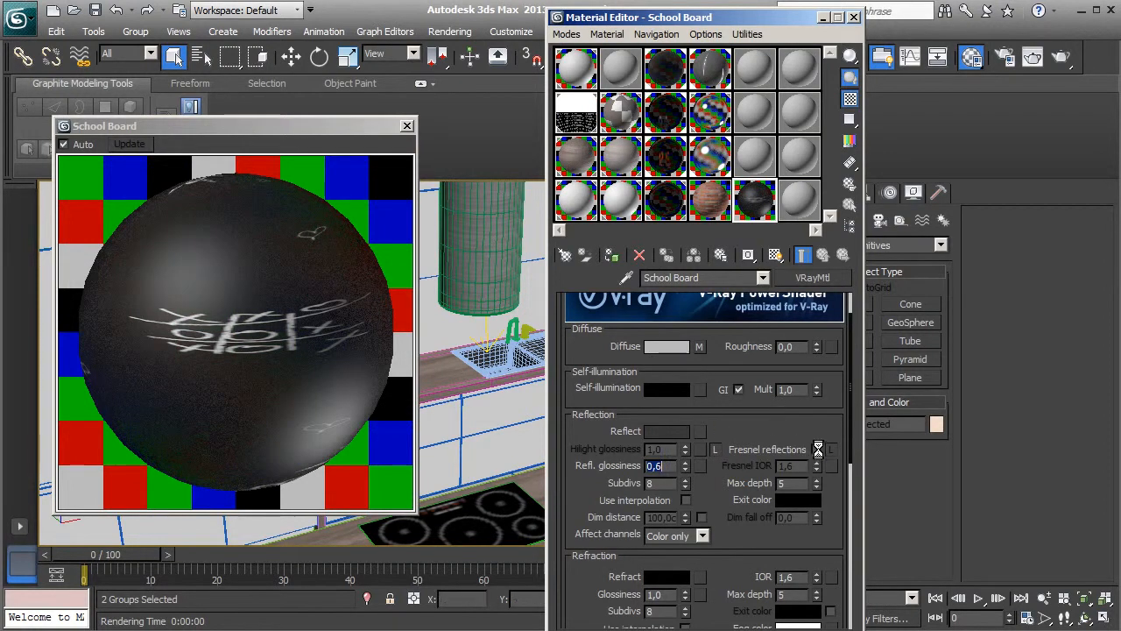
click(815, 448)
Step: Load the school_board_reflection bitmap as the Reflect map of the School Board material
scroll(750, 431, down, 3)
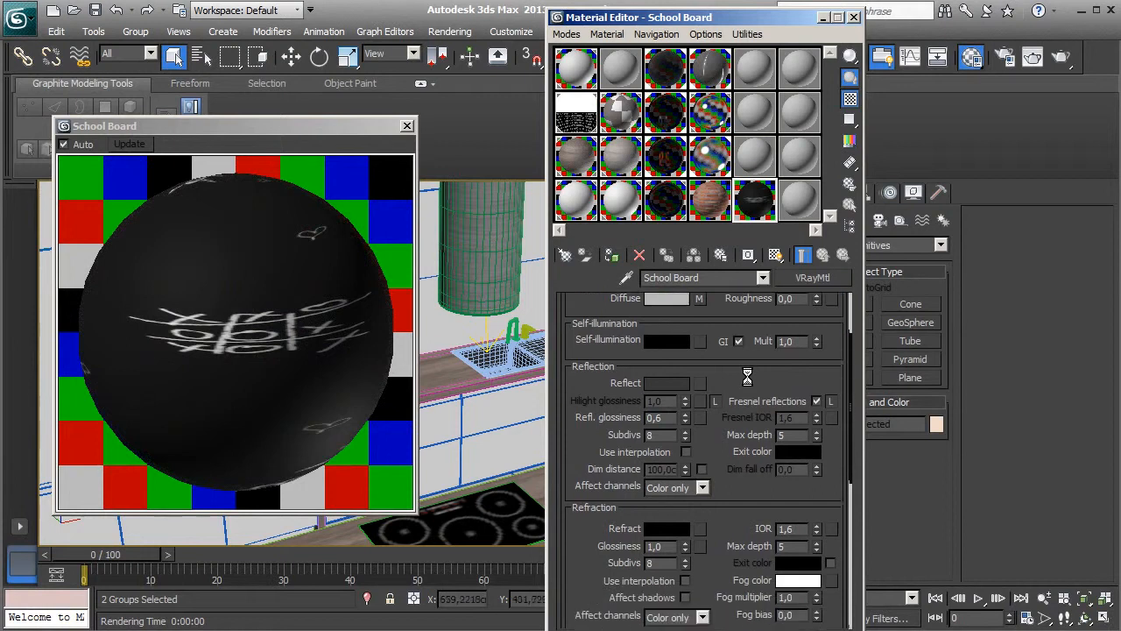
scroll(744, 447, down, 6)
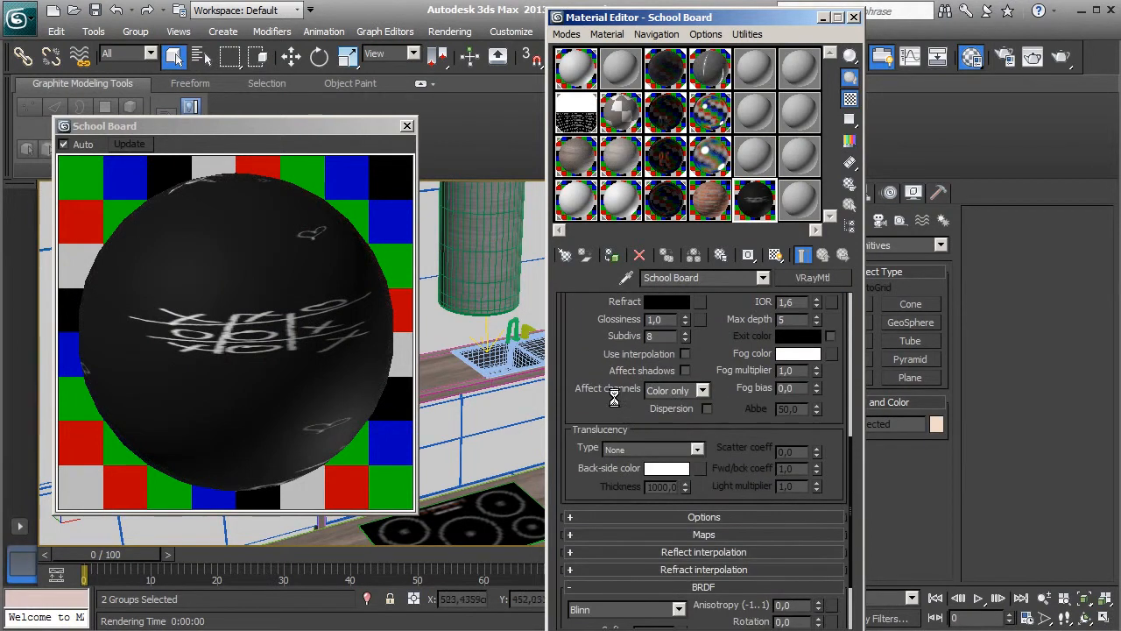
scroll(656, 448, down, 3)
click(681, 444)
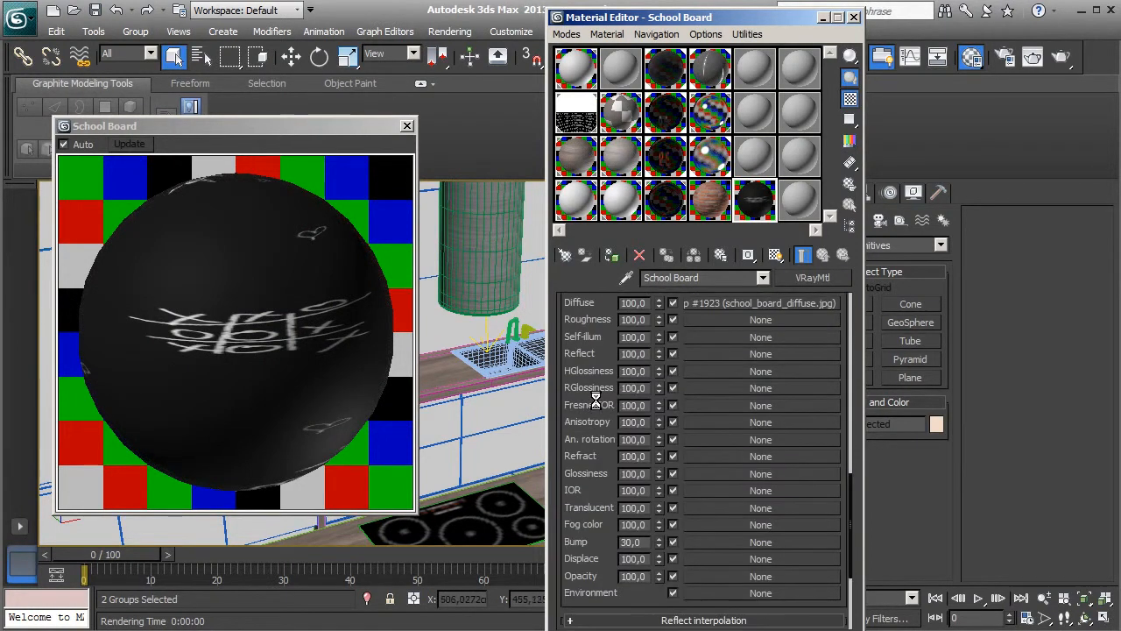
click(728, 354)
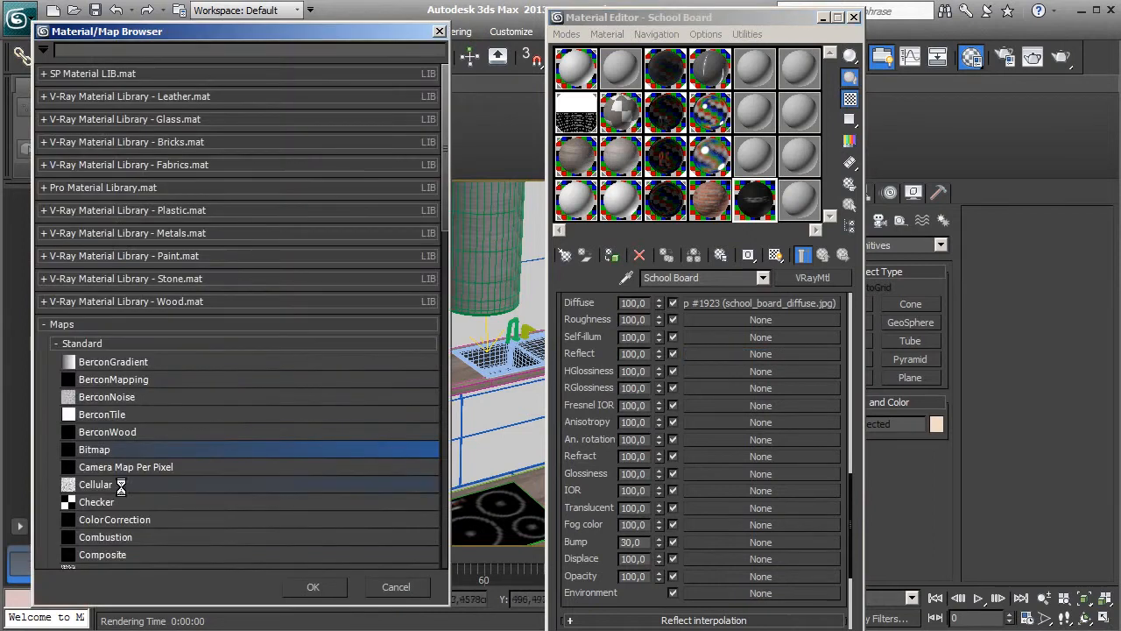
double_click(94, 449)
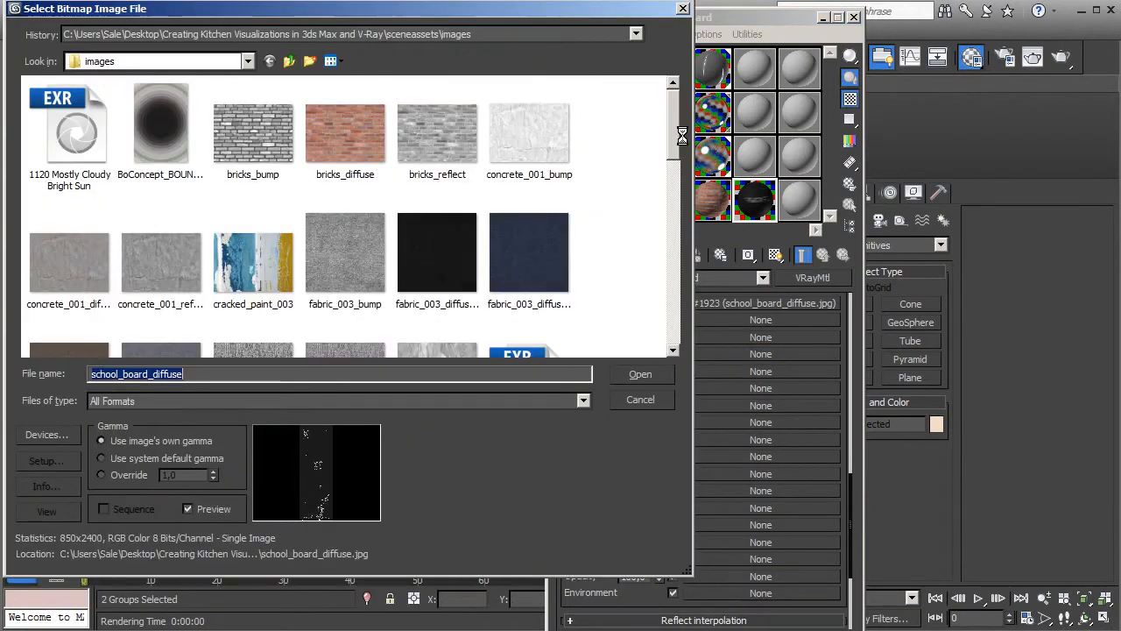
drag(671, 136, 646, 302)
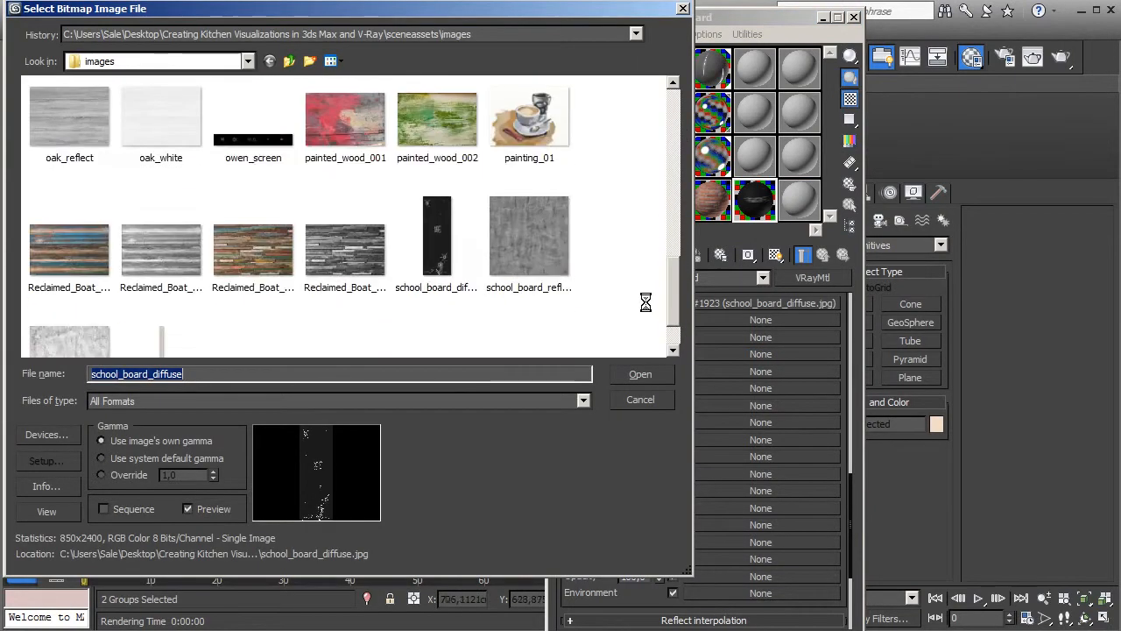
click(552, 267)
click(635, 375)
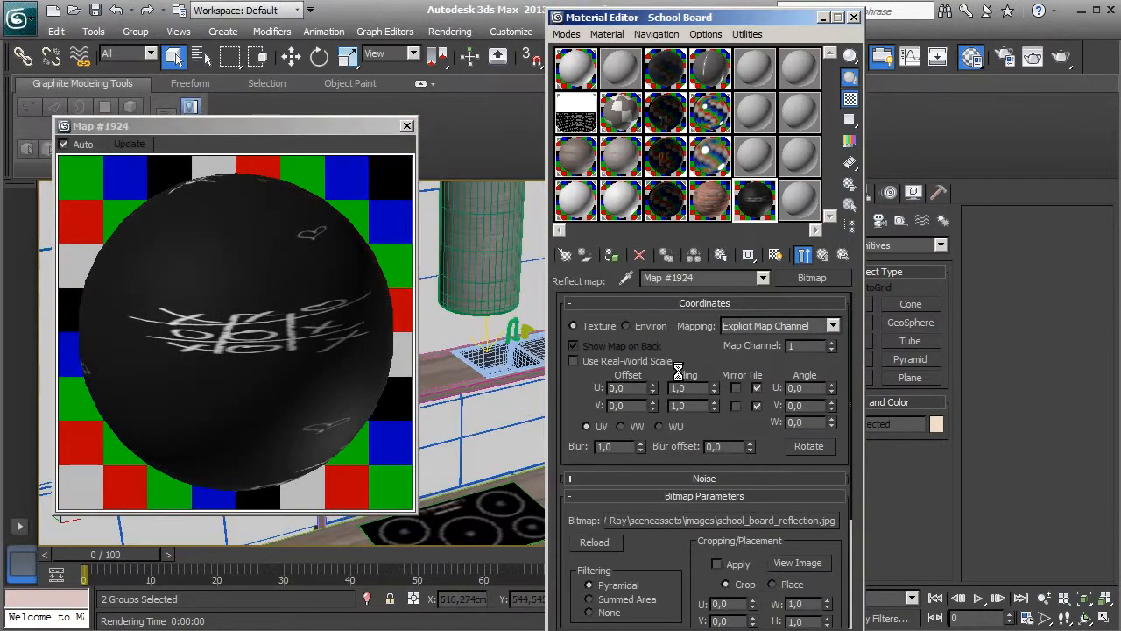
click(806, 255)
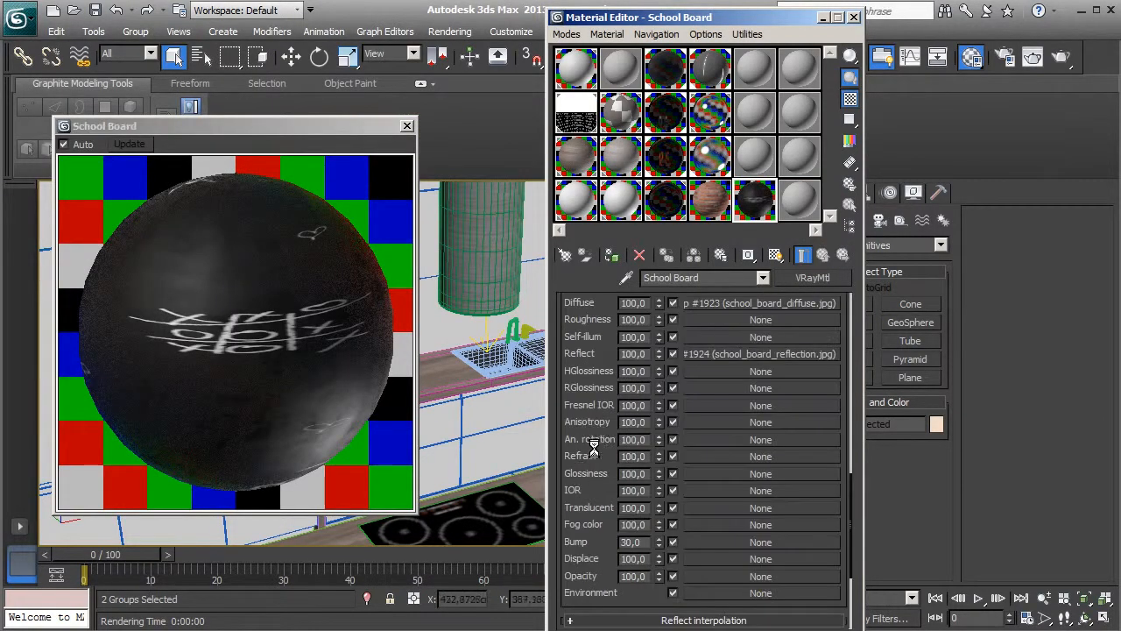
Step: Copy School Board's Reflect map to RGlossiness and Bump as independent copies, and set the bump amount to 3
scroll(706, 342, down, 2)
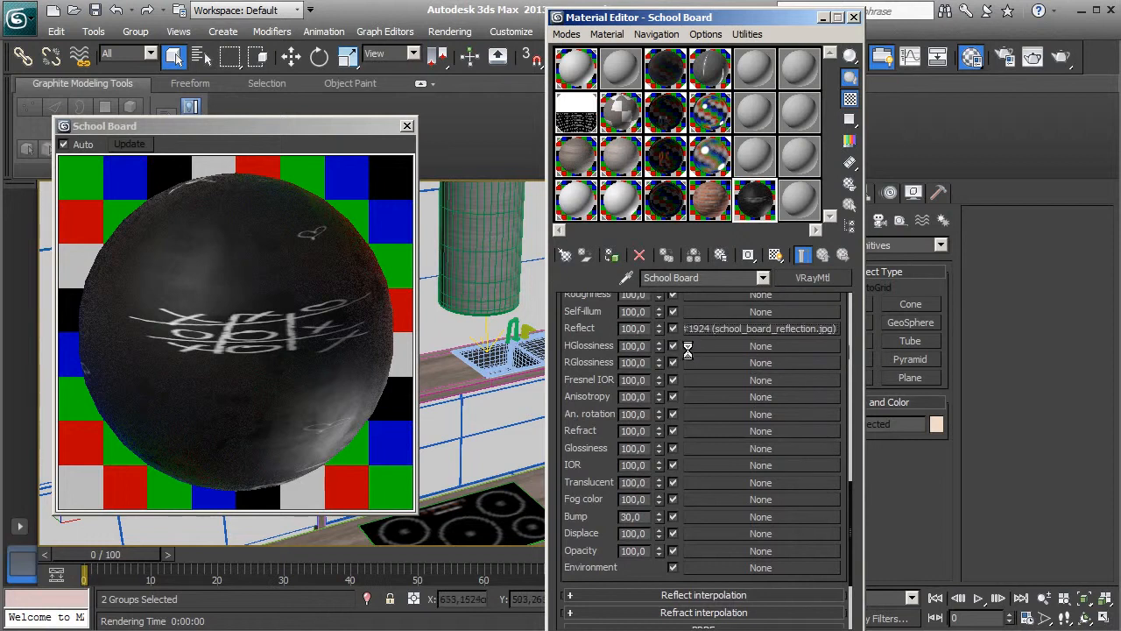
drag(719, 359, 698, 454)
click(663, 373)
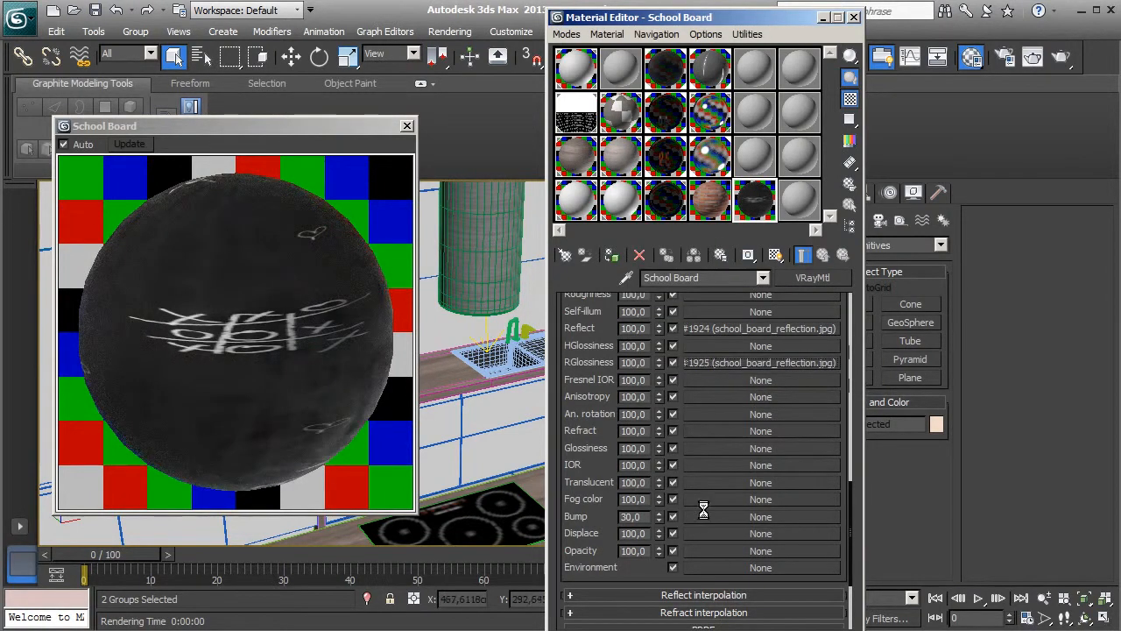
drag(709, 515, 706, 513)
click(663, 375)
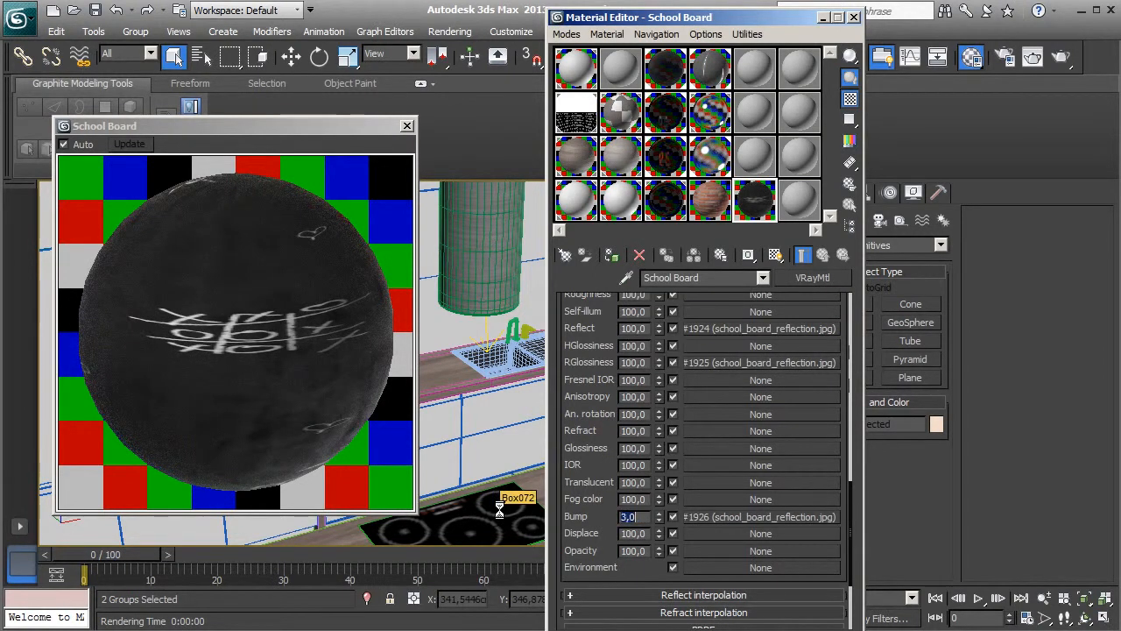
Step: Set School Board's map amounts to 50 for RGlossiness and 40 for Reflect, set its reflection glossiness to 0.55, and close the material editor
drag(595, 347, 587, 465)
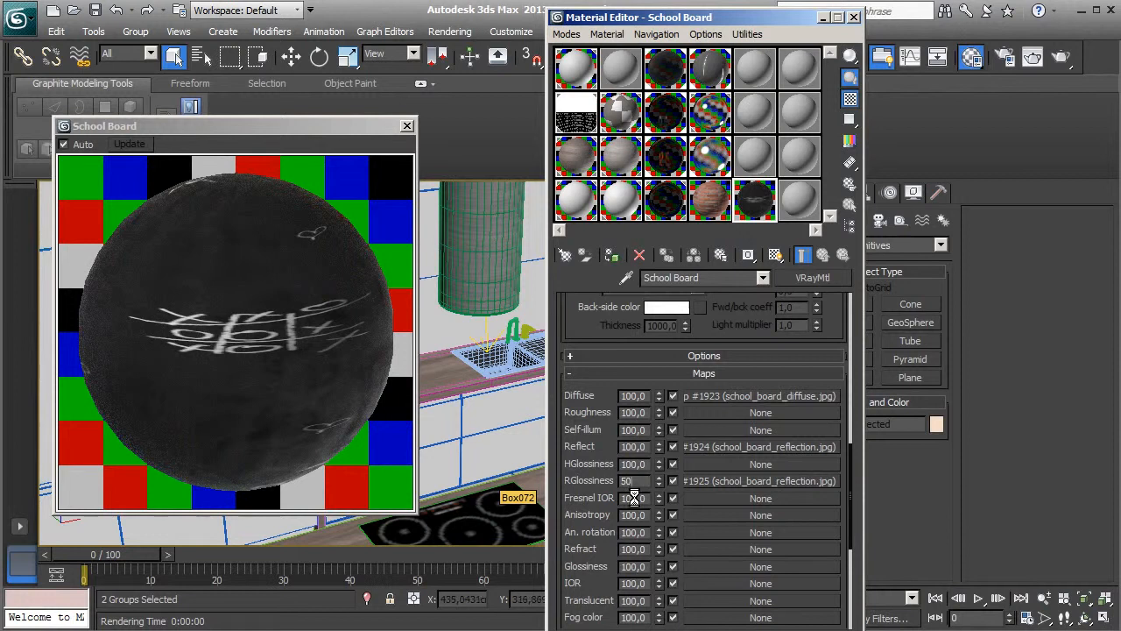
drag(595, 444, 586, 473)
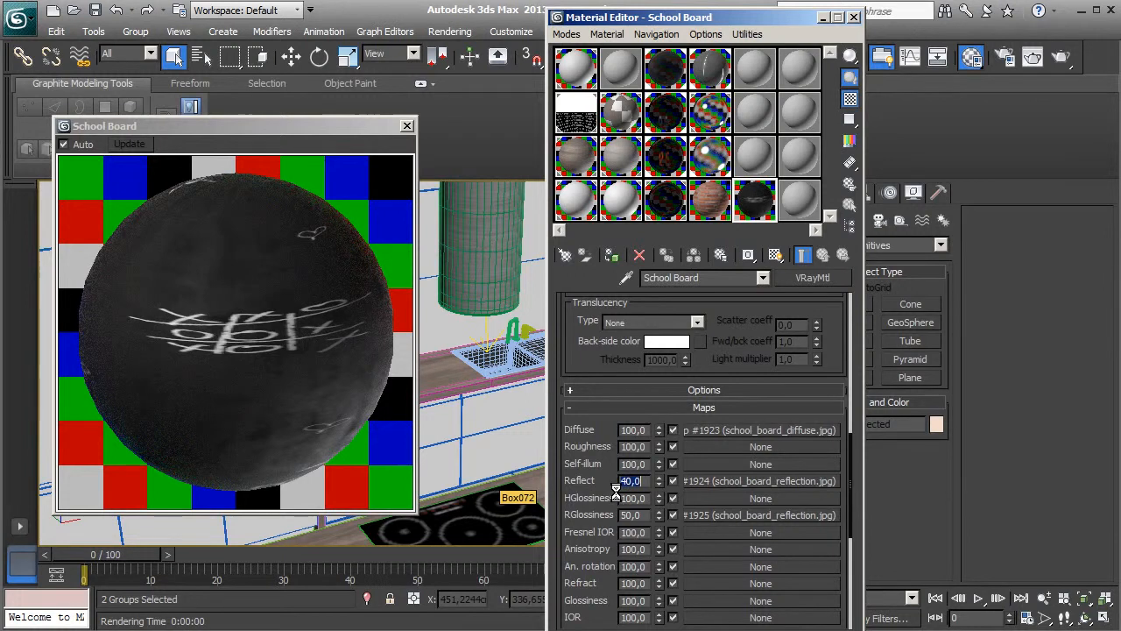
drag(732, 354, 737, 568)
drag(742, 395, 734, 530)
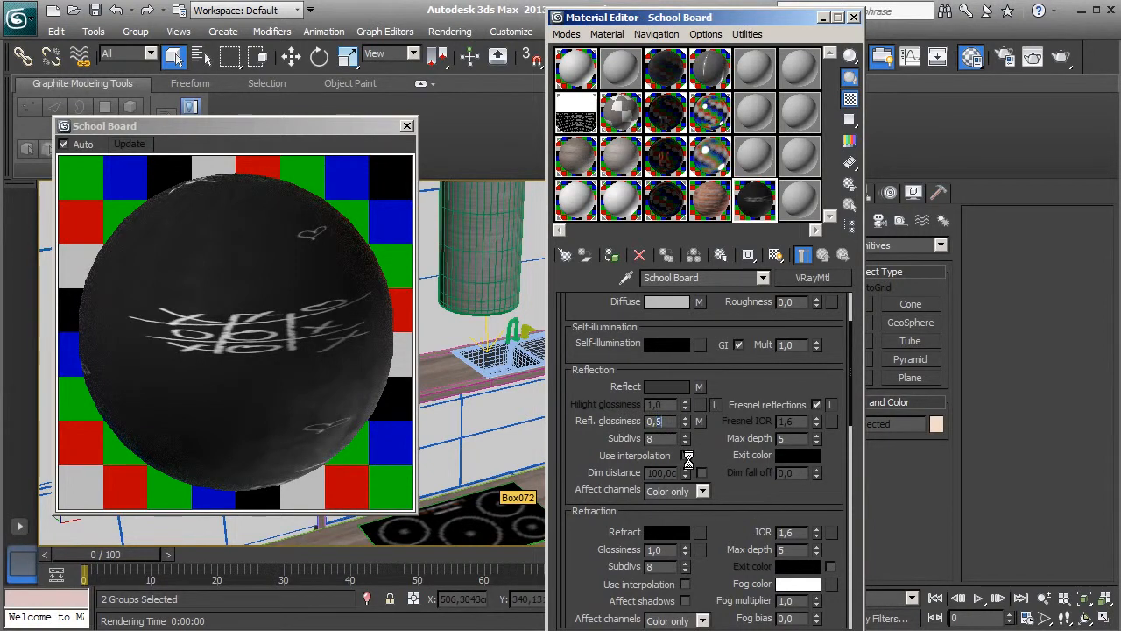
key(Return)
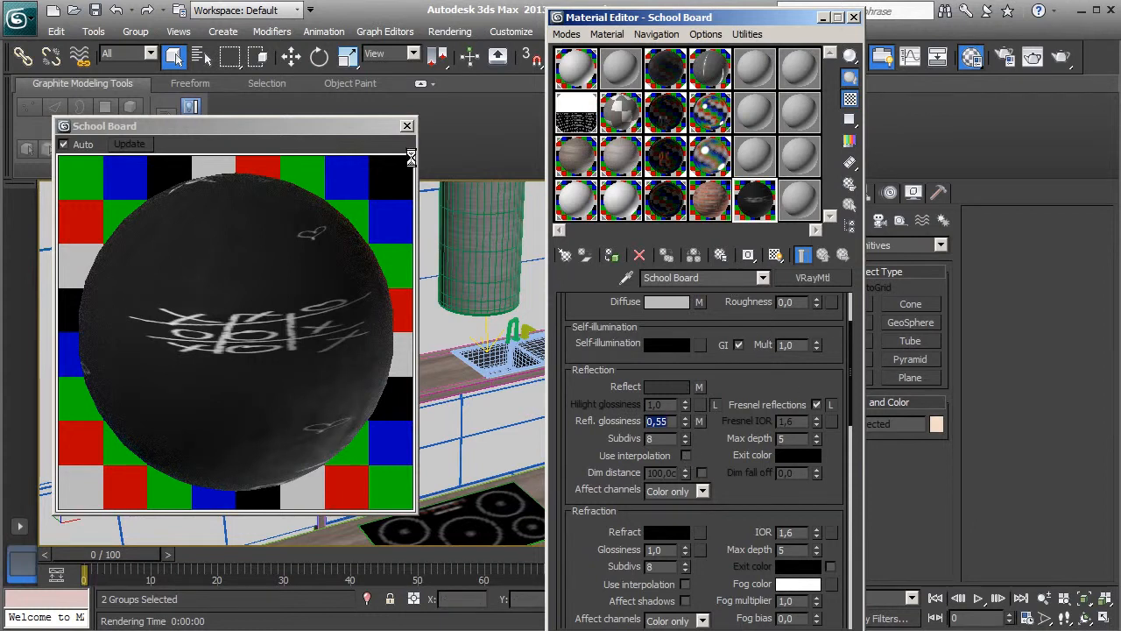
click(408, 126)
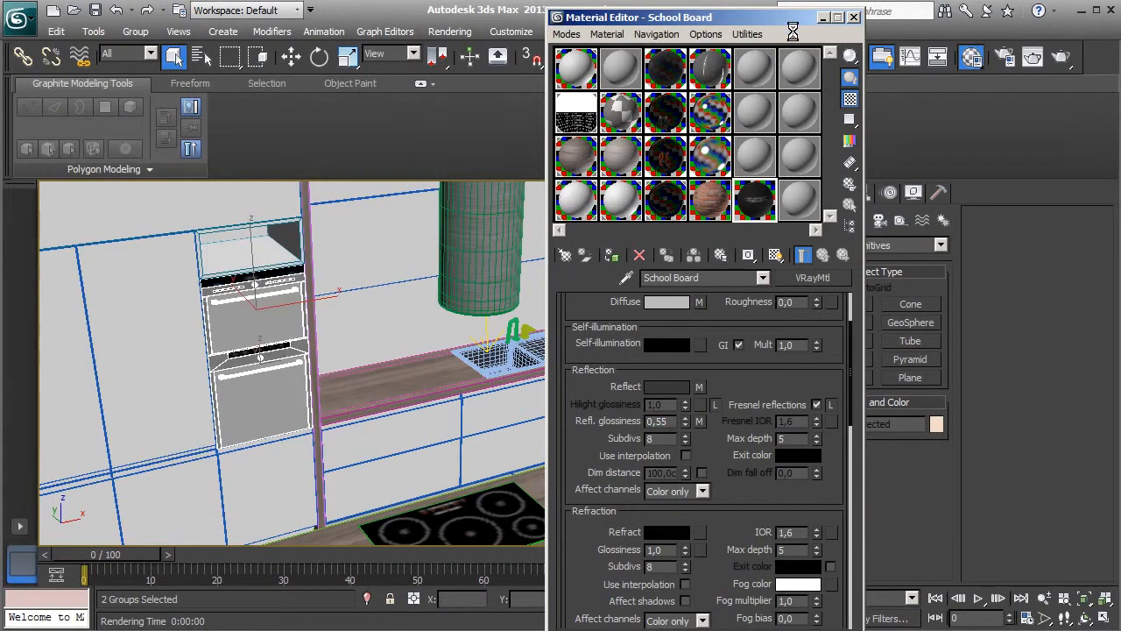
click(853, 16)
Step: Select the five front panels and plinth pieces of the kitchen island below the countertop and isolate them
middle_drag(540, 427, 504, 301)
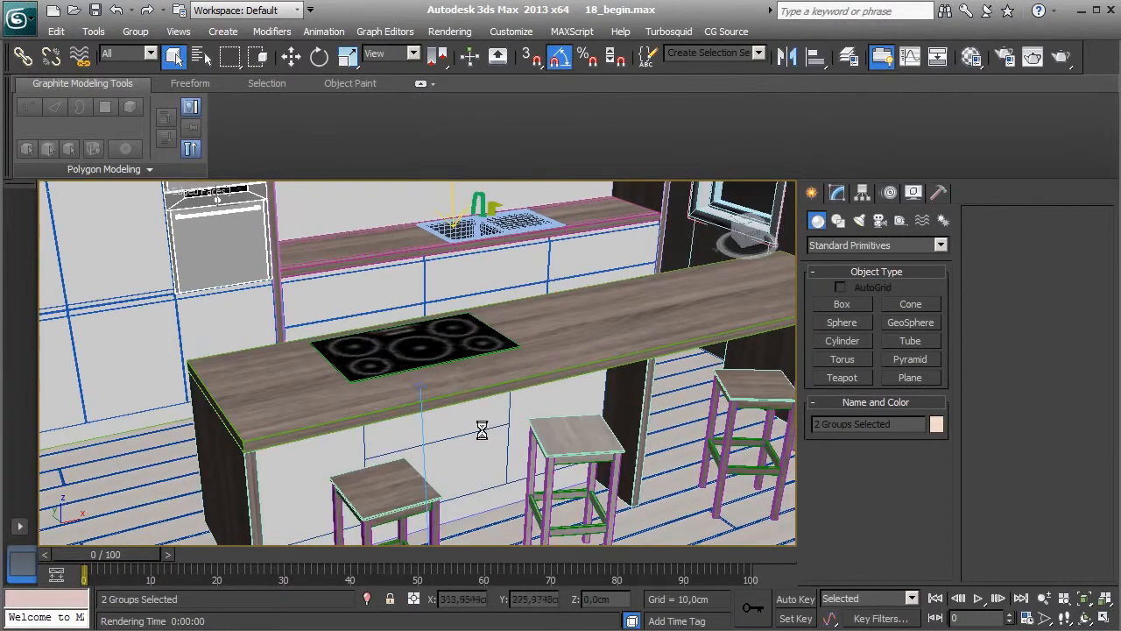
click(474, 440)
alt+middle_drag(474, 440, 454, 387)
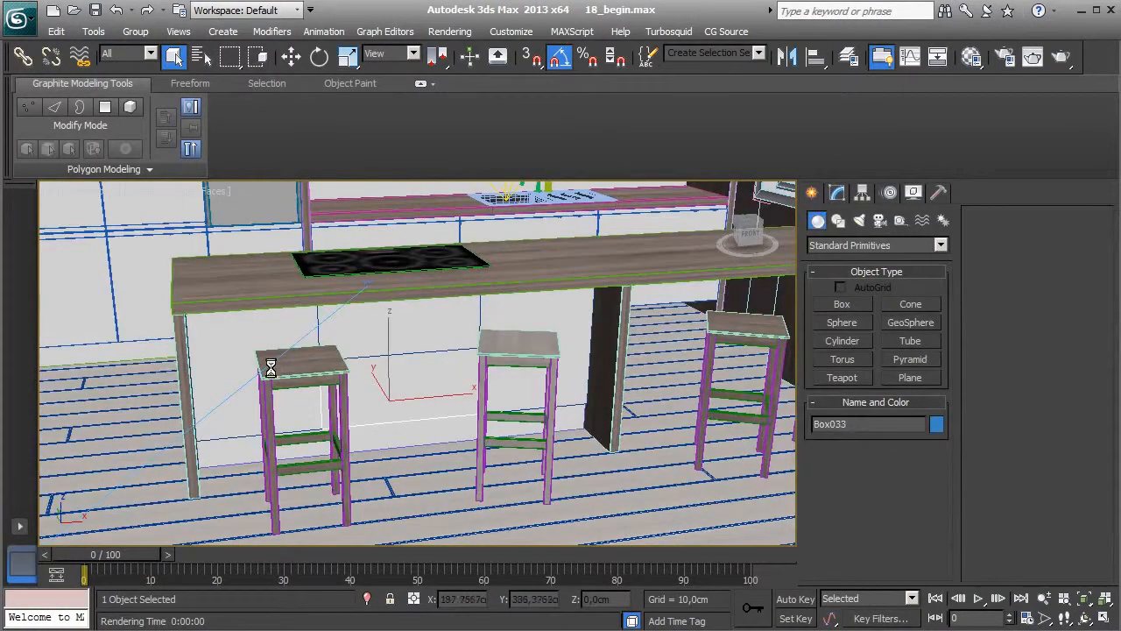
ctrl+click(240, 341)
ctrl+click(394, 331)
ctrl+click(549, 321)
alt+middle_drag(574, 372, 404, 434)
ctrl+click(366, 435)
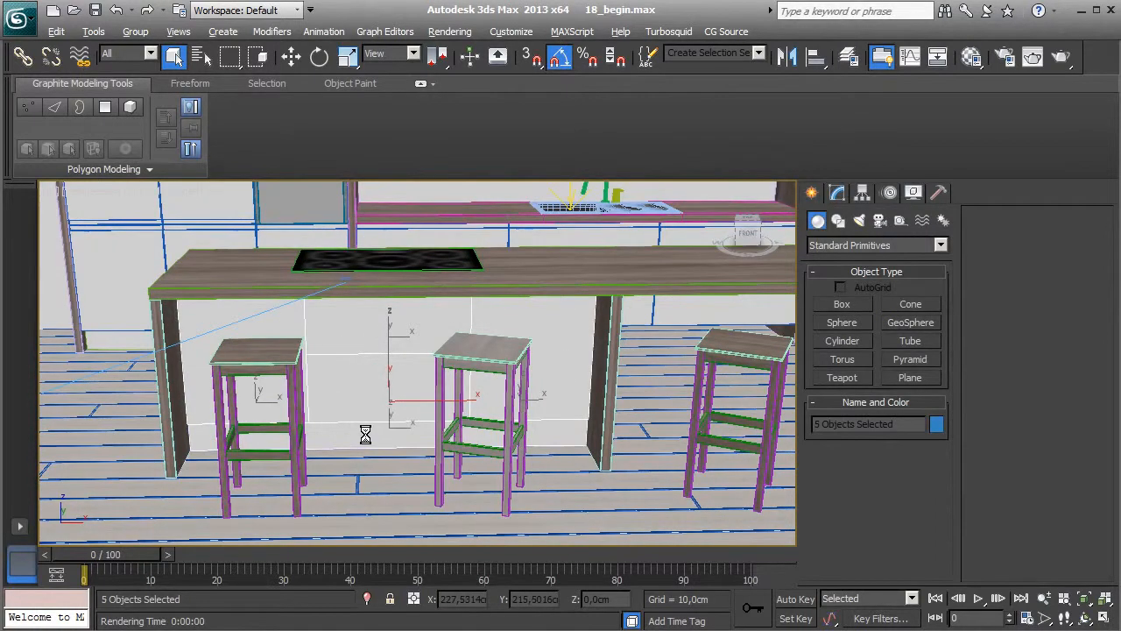
key(alt+q)
Step: Move the island's plinth to Y 221 cm with snapping so it sits flush with the cabinet fronts
scroll(423, 388, down, 3)
alt+middle_drag(423, 388, 467, 430)
click(380, 396)
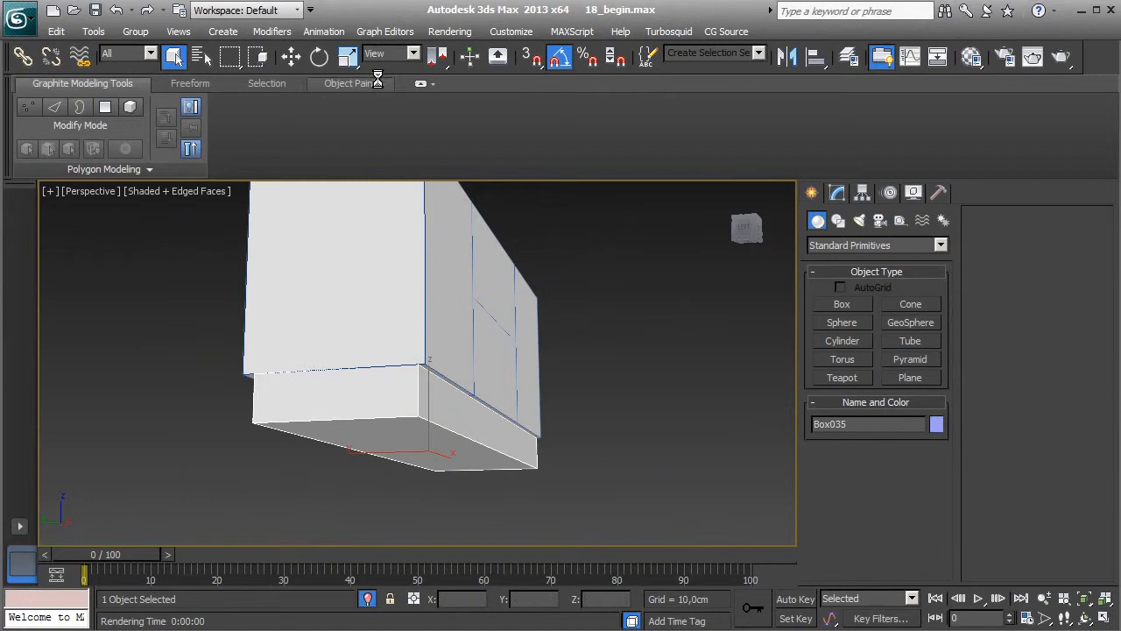
click(292, 57)
scroll(511, 445, up, 3)
middle_drag(508, 500, 534, 476)
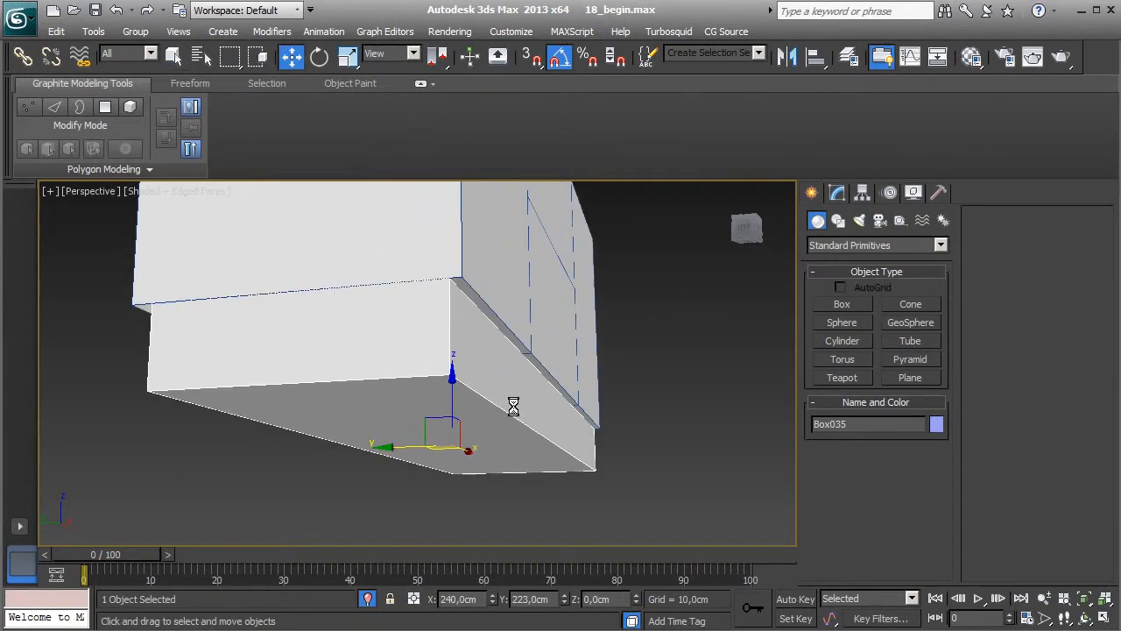
key(s)
drag(445, 288, 452, 286)
middle_drag(625, 325, 508, 388)
scroll(600, 341, down, 3)
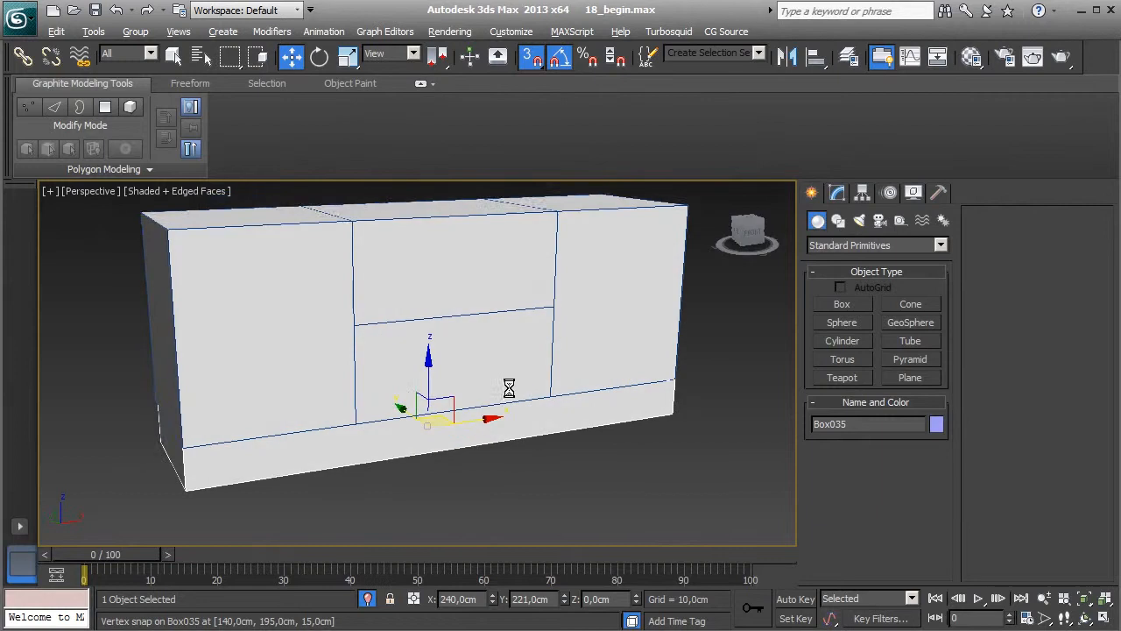
Step: Draw a plane about 128 cm wide on the front face of the kitchen island with AutoGrid enabled
click(911, 378)
click(878, 287)
alt+middle_drag(561, 380, 478, 403)
drag(196, 296, 545, 448)
right_click(594, 434)
Step: Set the plane's length and width segments to 1 and convert it to an Editable Poly
click(838, 193)
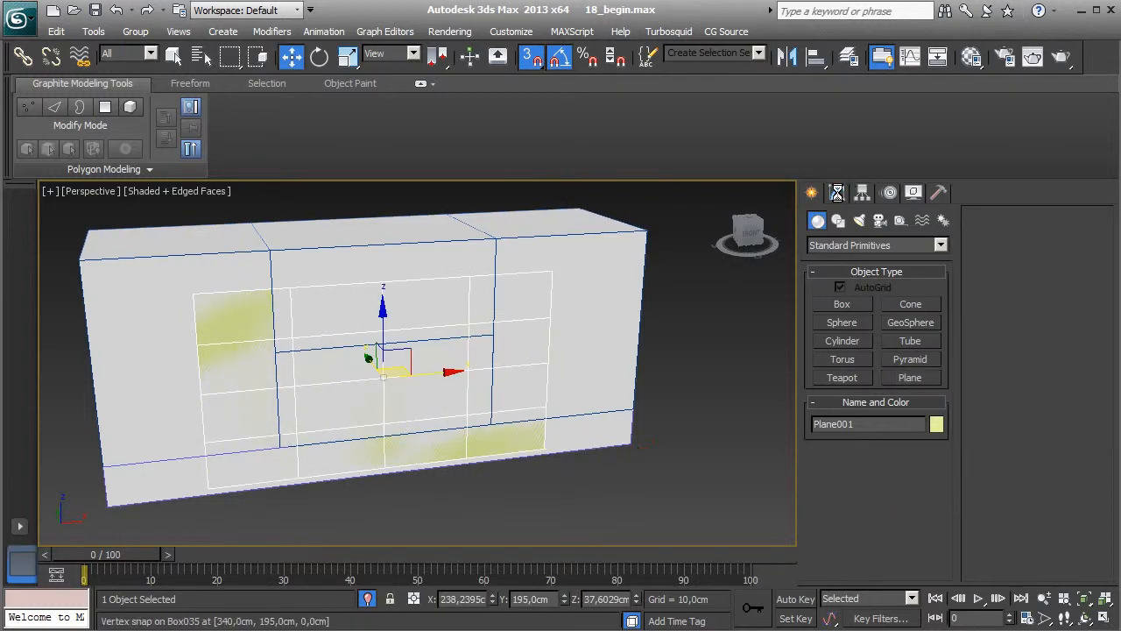
drag(840, 512, 842, 479)
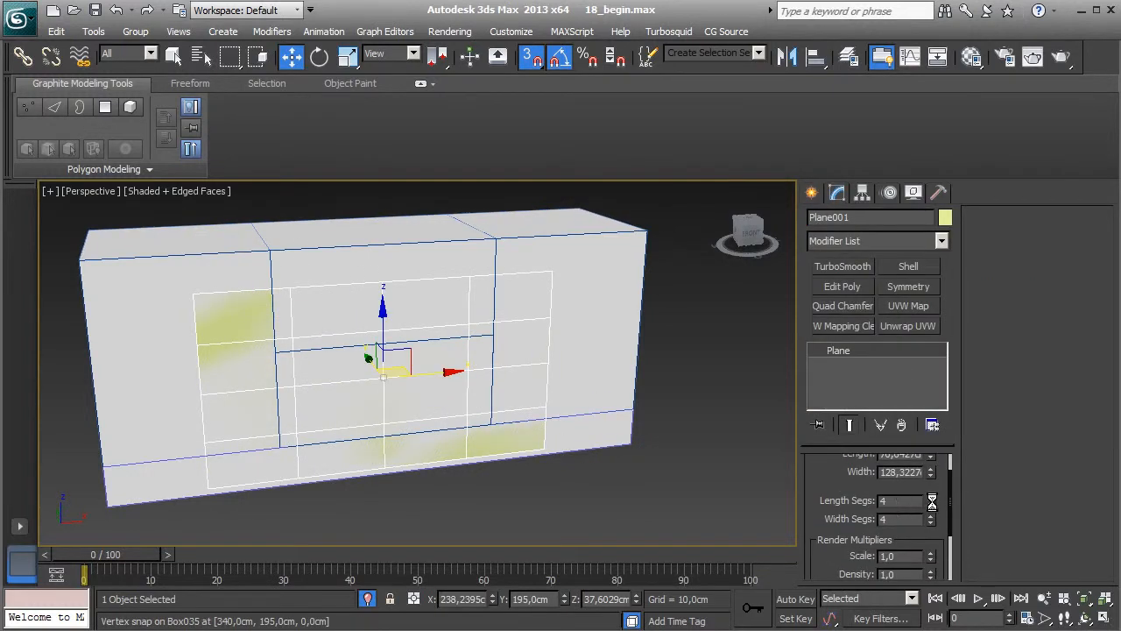
right_click(930, 502)
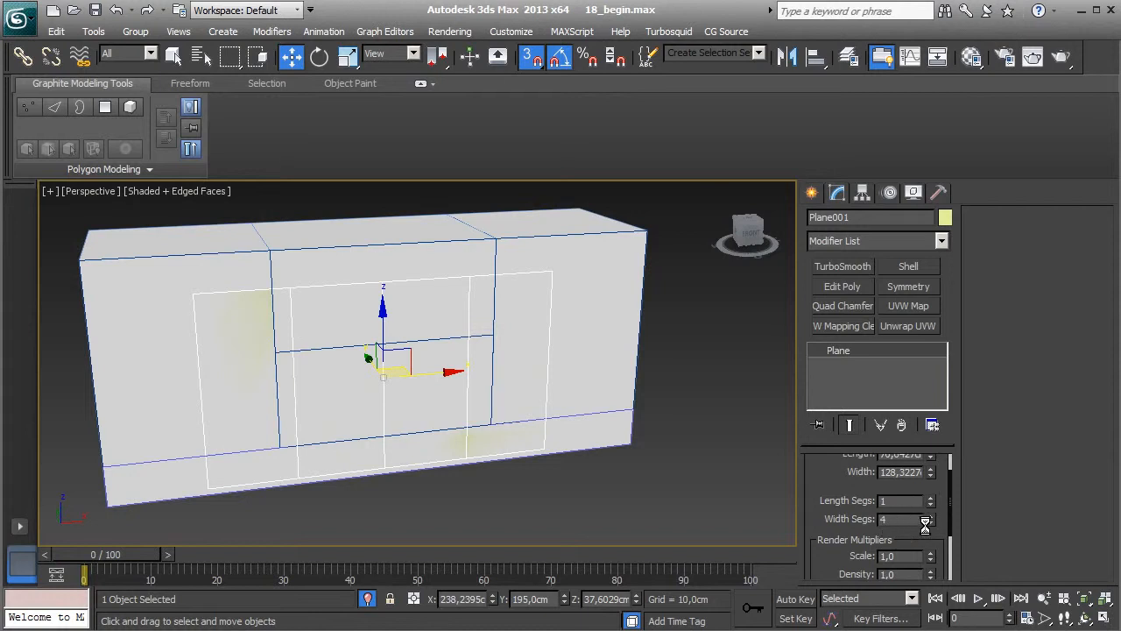
right_click(931, 520)
alt+middle_drag(618, 438, 629, 427)
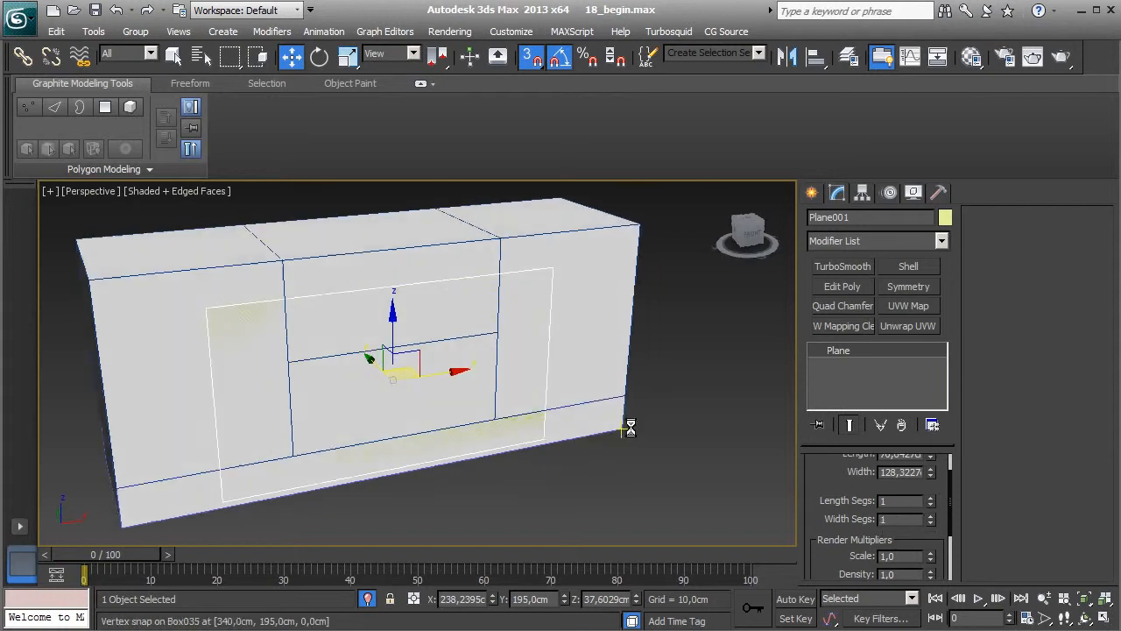
right_click(864, 352)
click(904, 470)
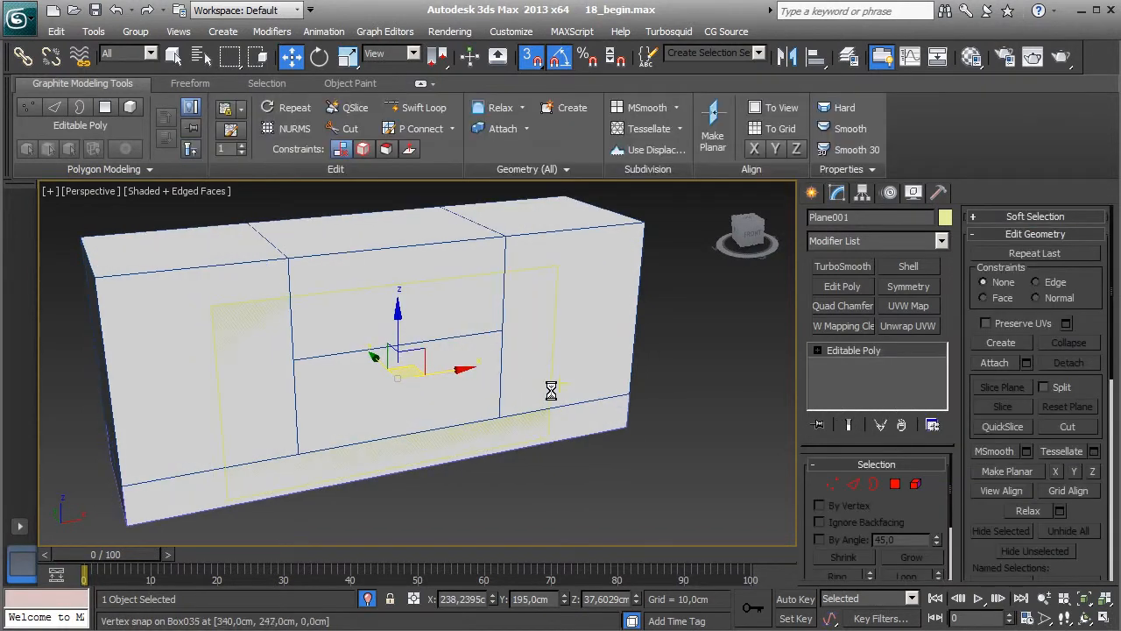
Step: Snap the plane's four corner vertices to the outer corners of the island front, including the plinth, and turn snapping off
middle_drag(479, 393, 539, 400)
click(832, 484)
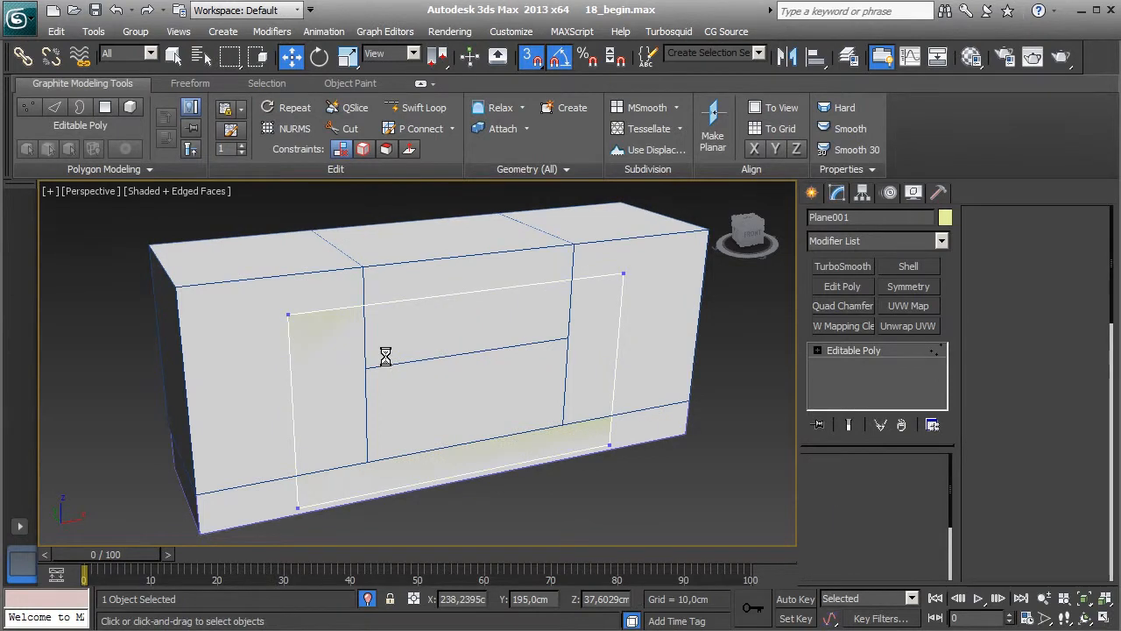
click(290, 314)
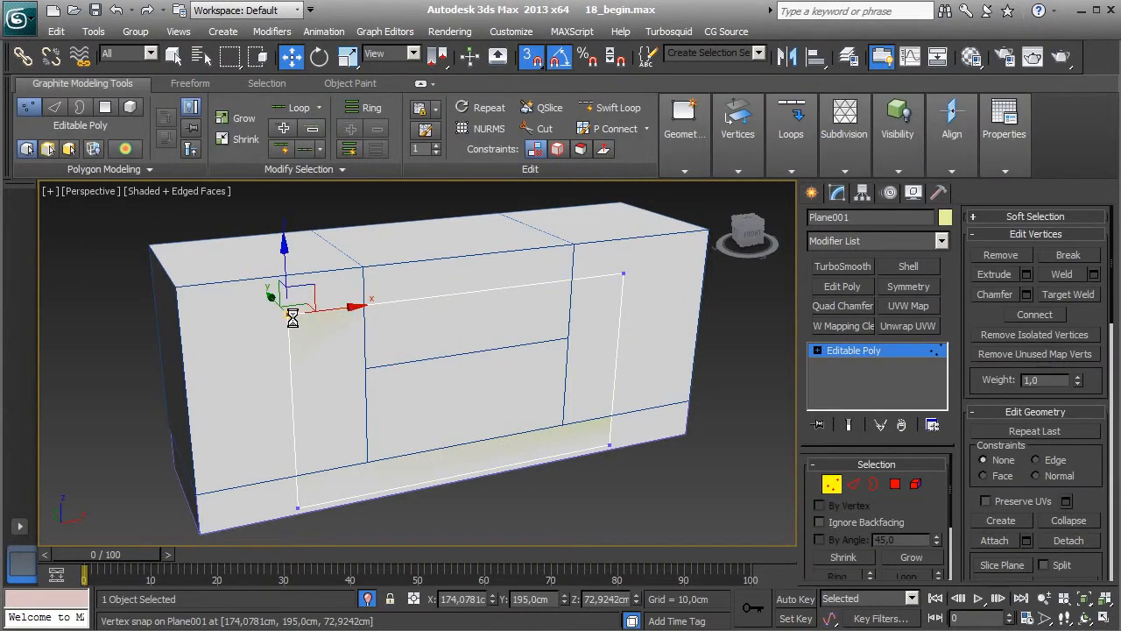
drag(291, 315, 177, 287)
middle_drag(304, 487, 305, 380)
click(301, 401)
drag(301, 399, 203, 424)
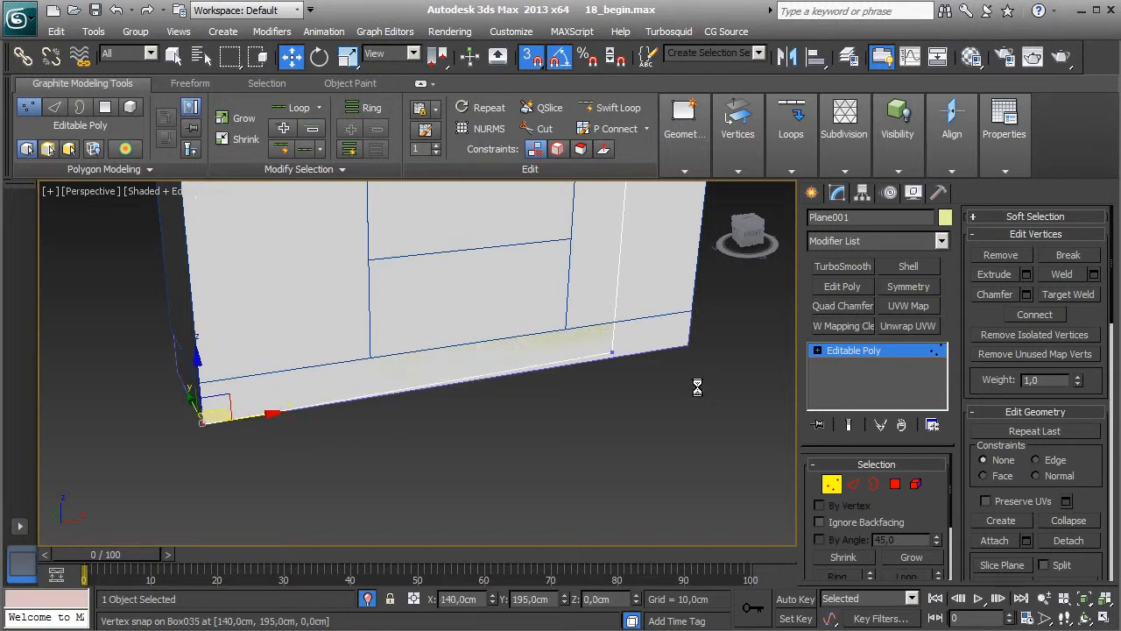
middle_drag(726, 394, 598, 463)
click(491, 418)
drag(491, 417, 572, 405)
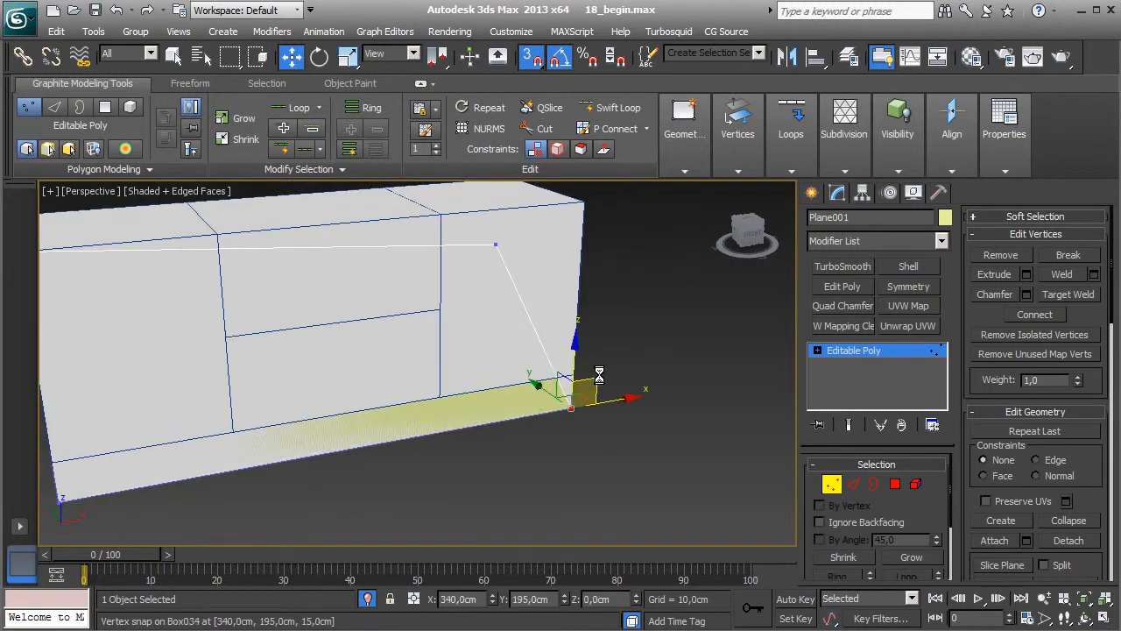
middle_drag(604, 335, 602, 383)
drag(469, 263, 584, 253)
click(831, 483)
key(s)
Step: Move the plane about 2 cm outward from the island front along Y and leave isolation mode
alt+middle_drag(508, 366, 476, 369)
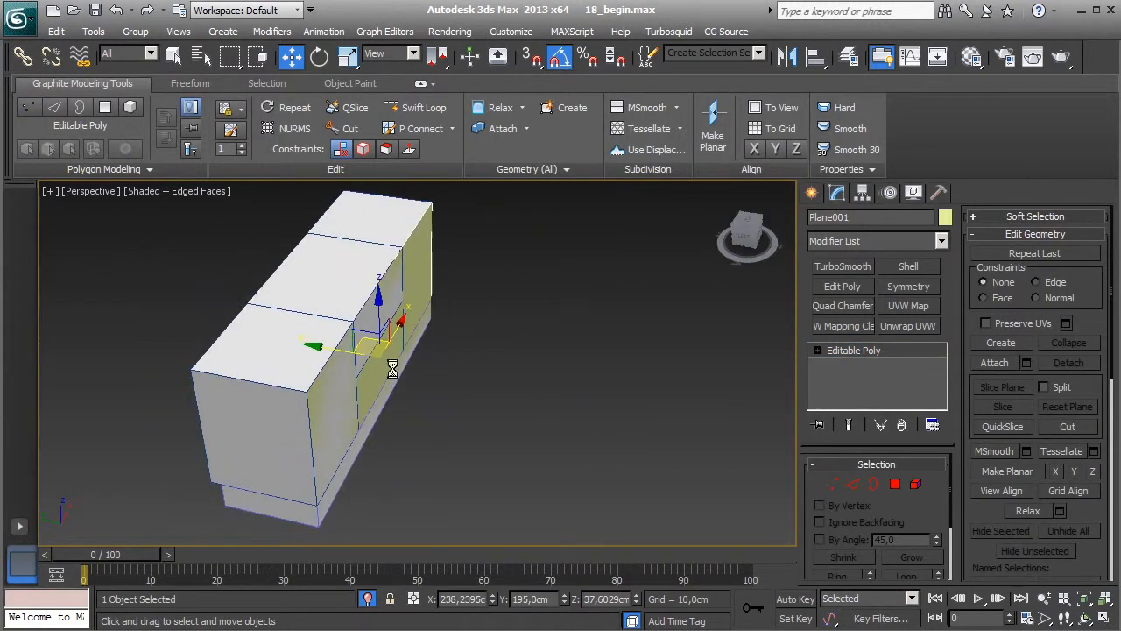
drag(327, 347, 331, 348)
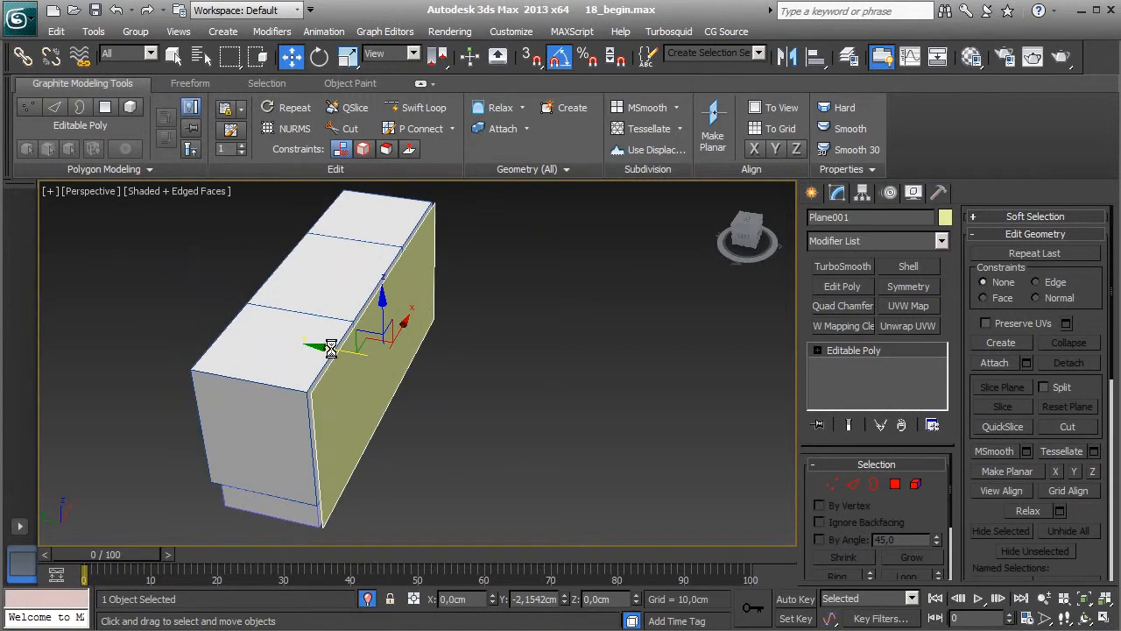
key(alt+q)
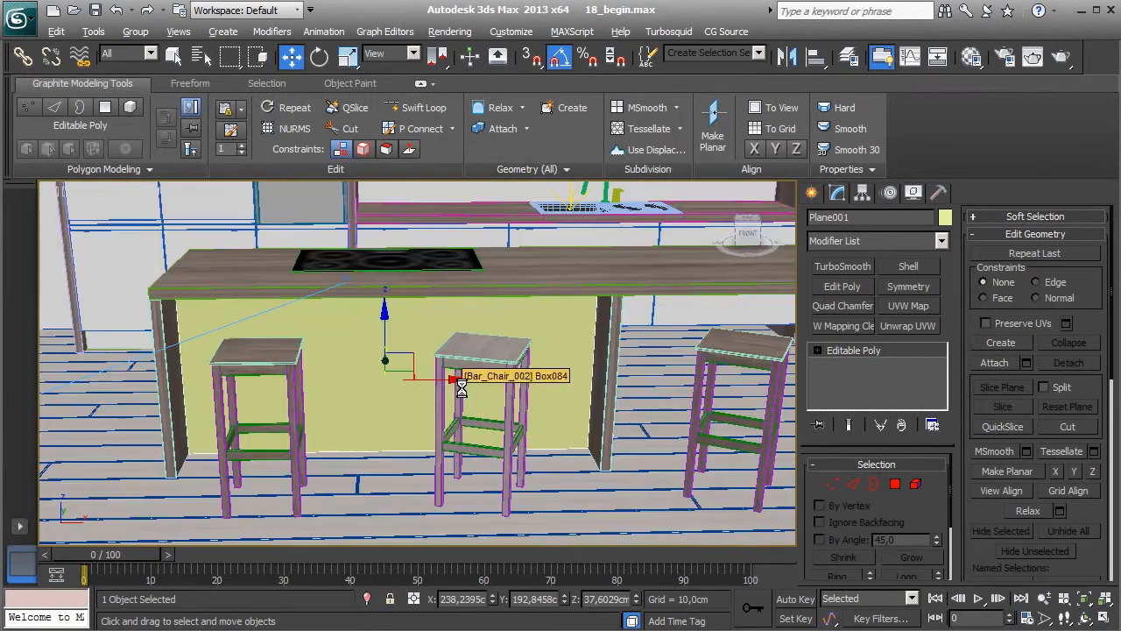
Step: Assign the Bricks material to the island's front plane, show its map in the viewport, and close the material editor
key(m)
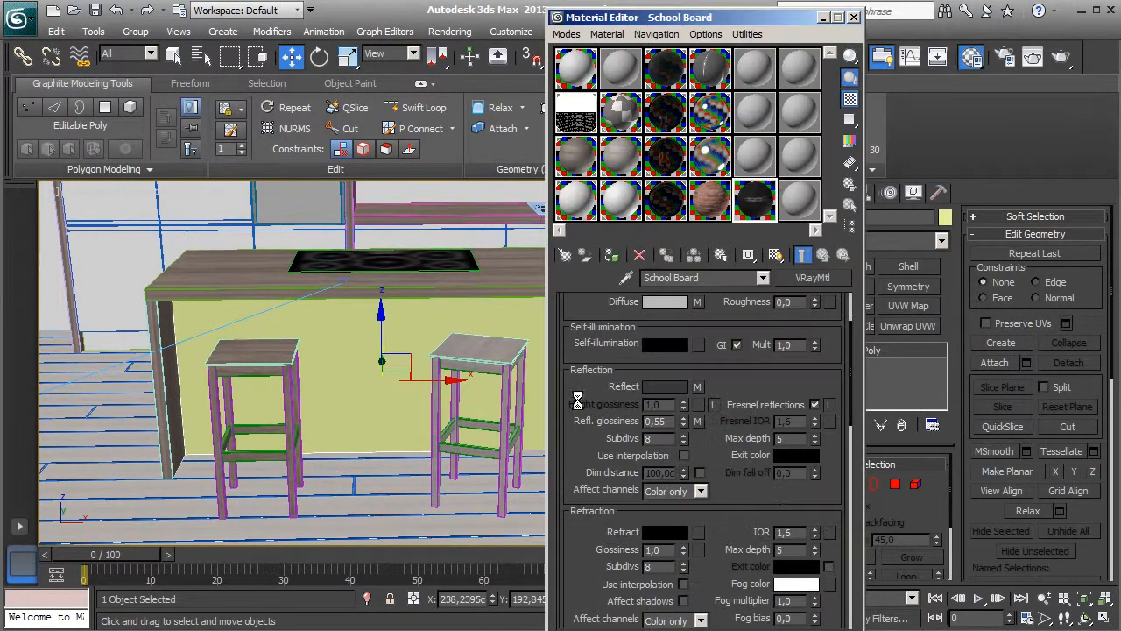
click(705, 201)
click(611, 255)
middle_drag(375, 331, 343, 333)
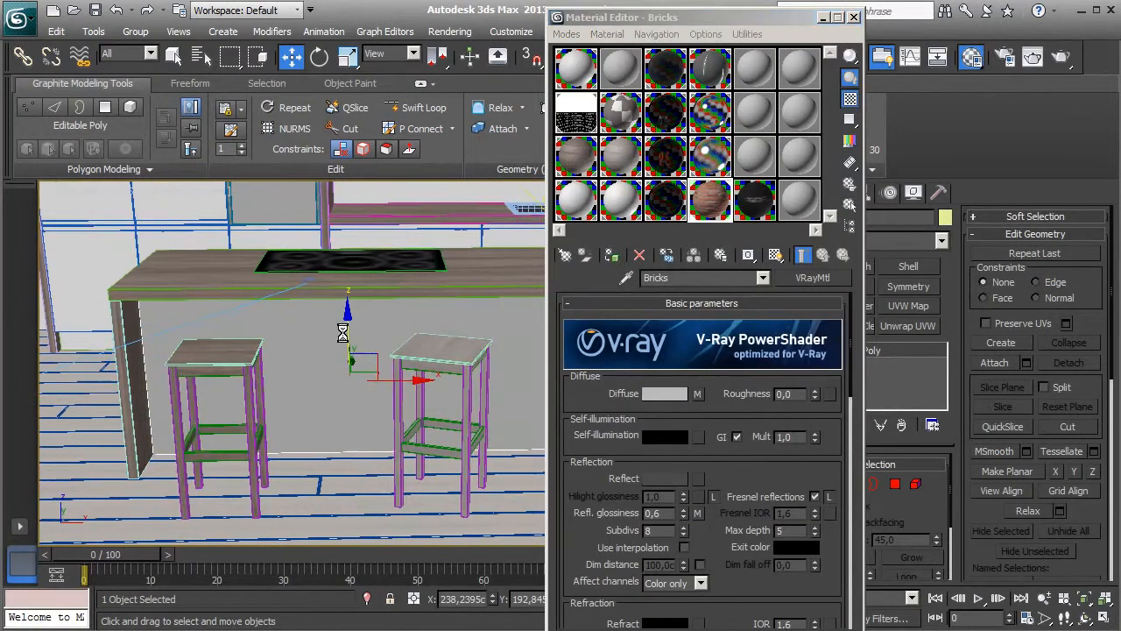
click(775, 254)
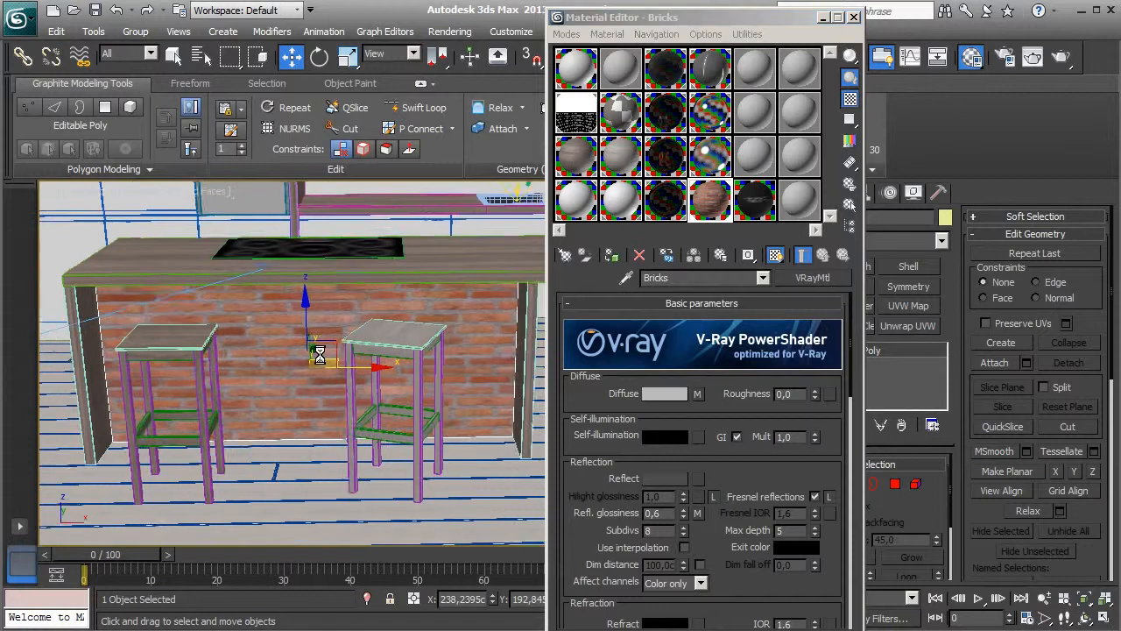
click(849, 17)
Step: Isolate the brick plane and add a planar UVW Map with width 160 cm and length 100 cm
key(alt+q)
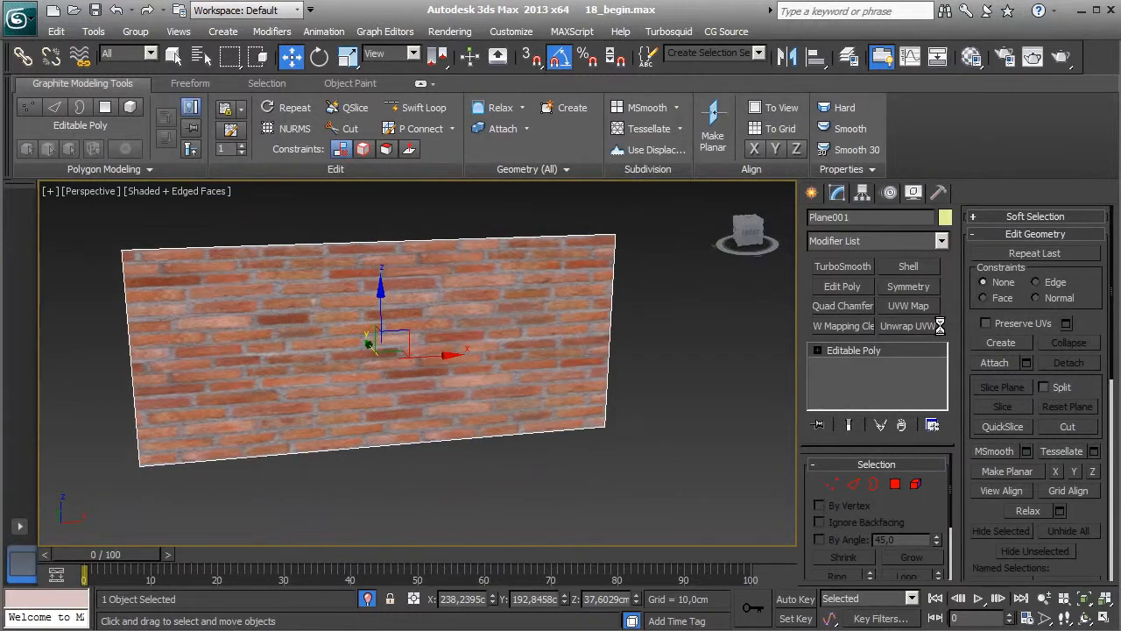
click(908, 305)
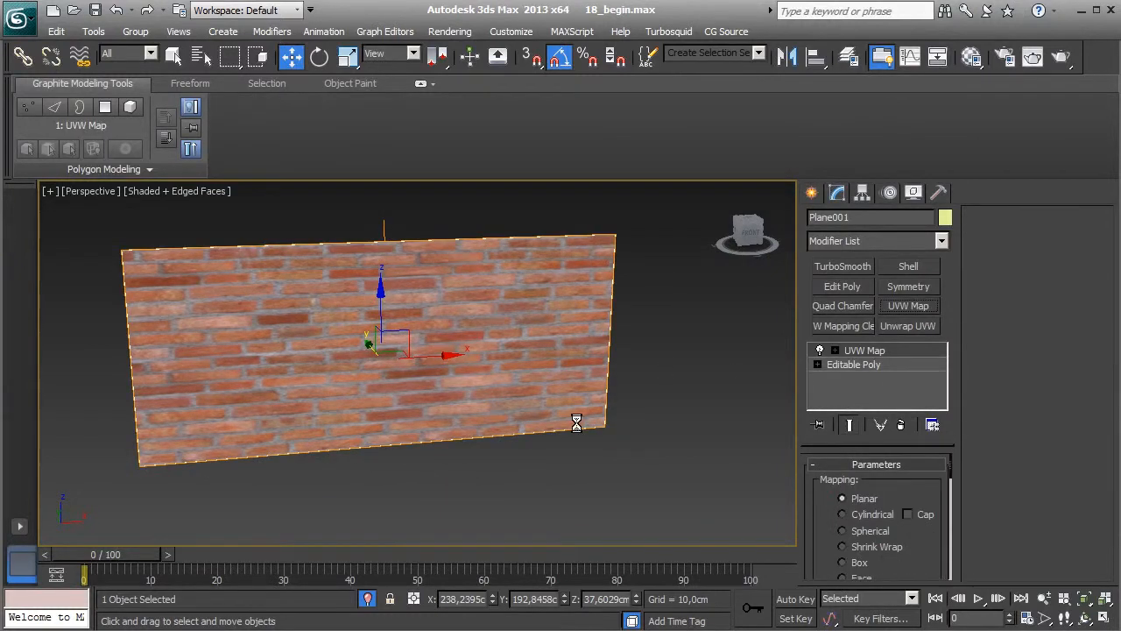
scroll(908, 560, down, 4)
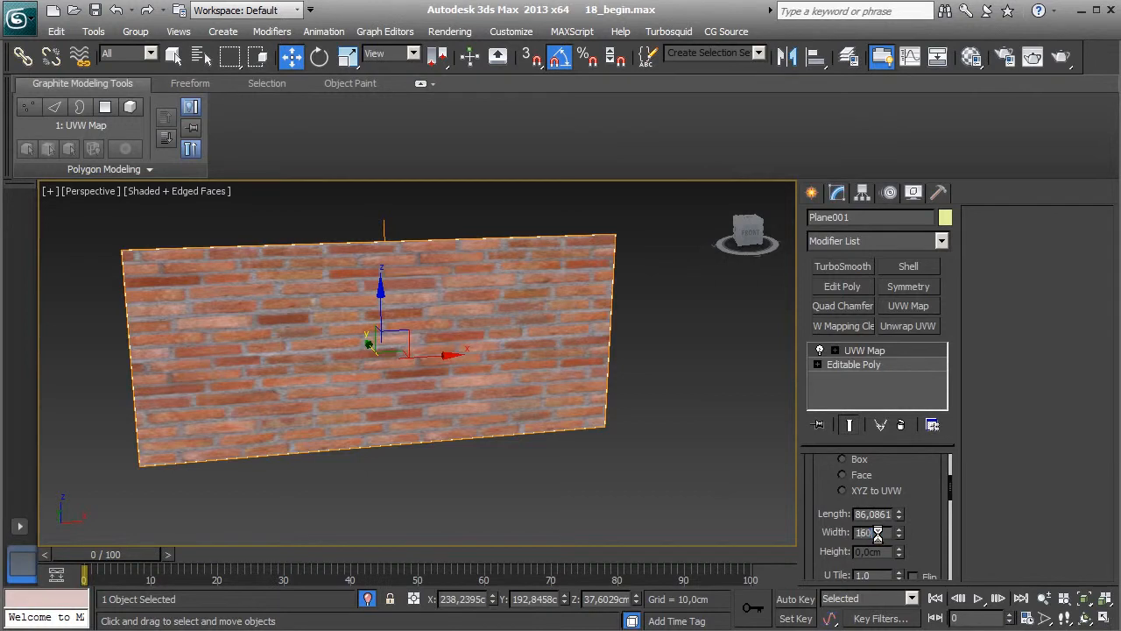
text(0)
key(Return)
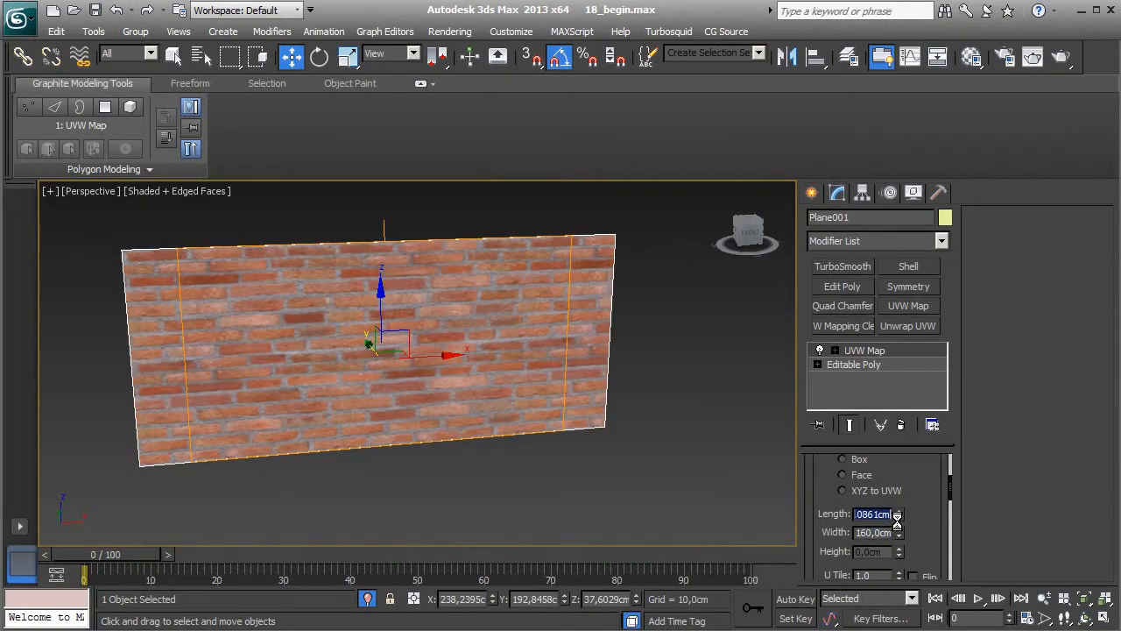
text(90)
key(Return)
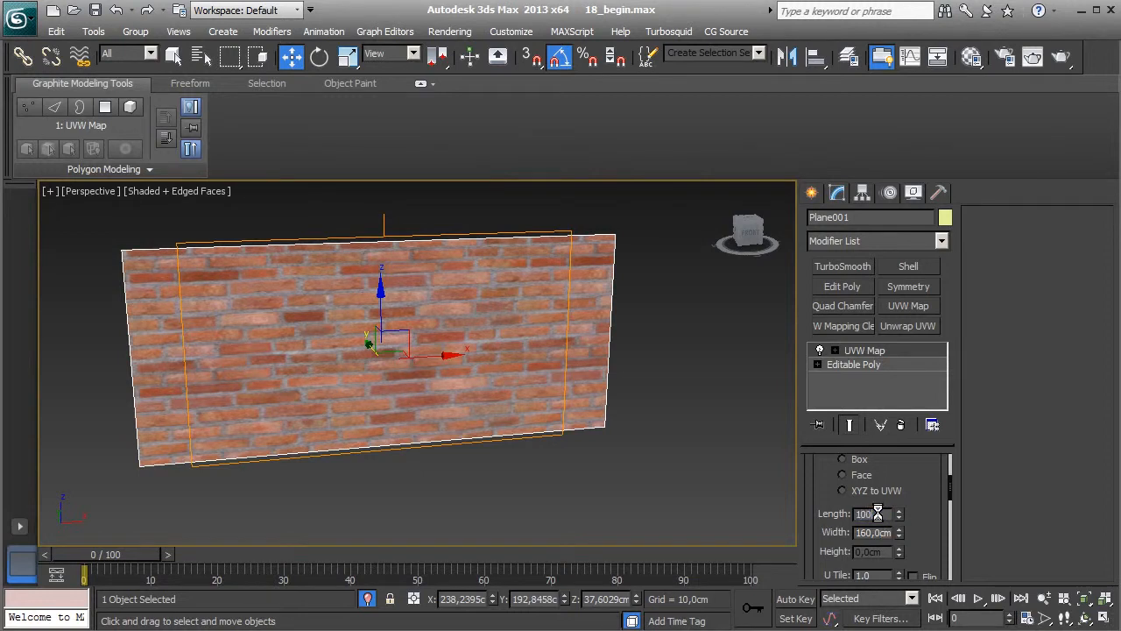
key(Return)
Step: Shift the UVW Map gizmo vertically to about Z 43.7 cm to align the bricks on the plane
click(887, 354)
alt+middle_drag(455, 345, 521, 390)
scroll(531, 321, up, 3)
drag(482, 210, 482, 208)
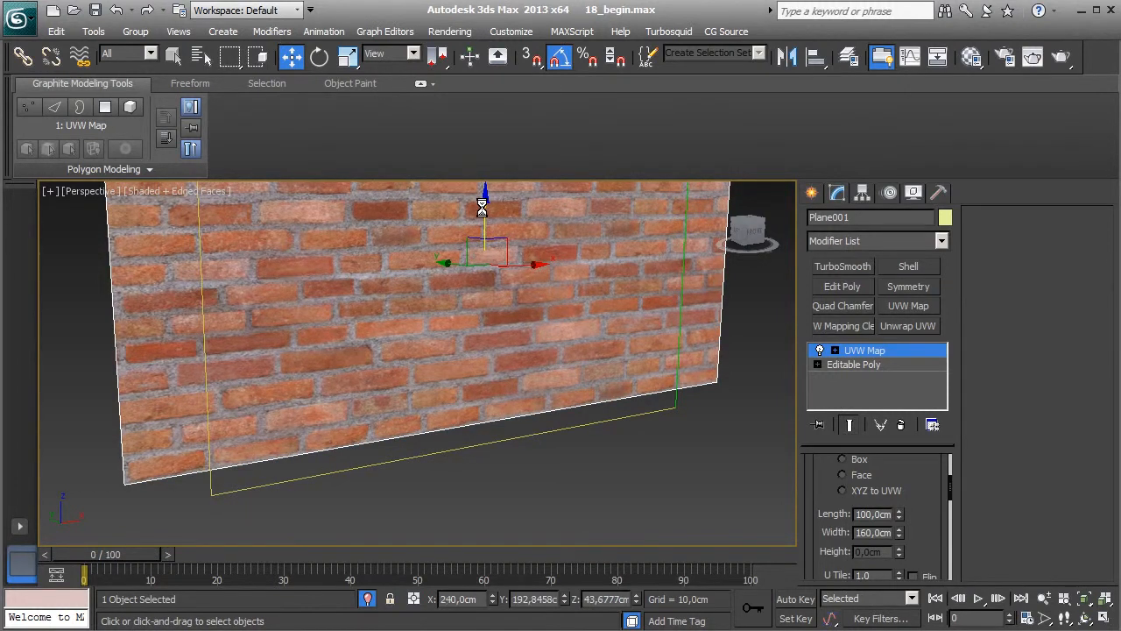
Step: Collapse the brick plane's whole modifier stack and leave isolation mode
right_click(878, 352)
click(916, 179)
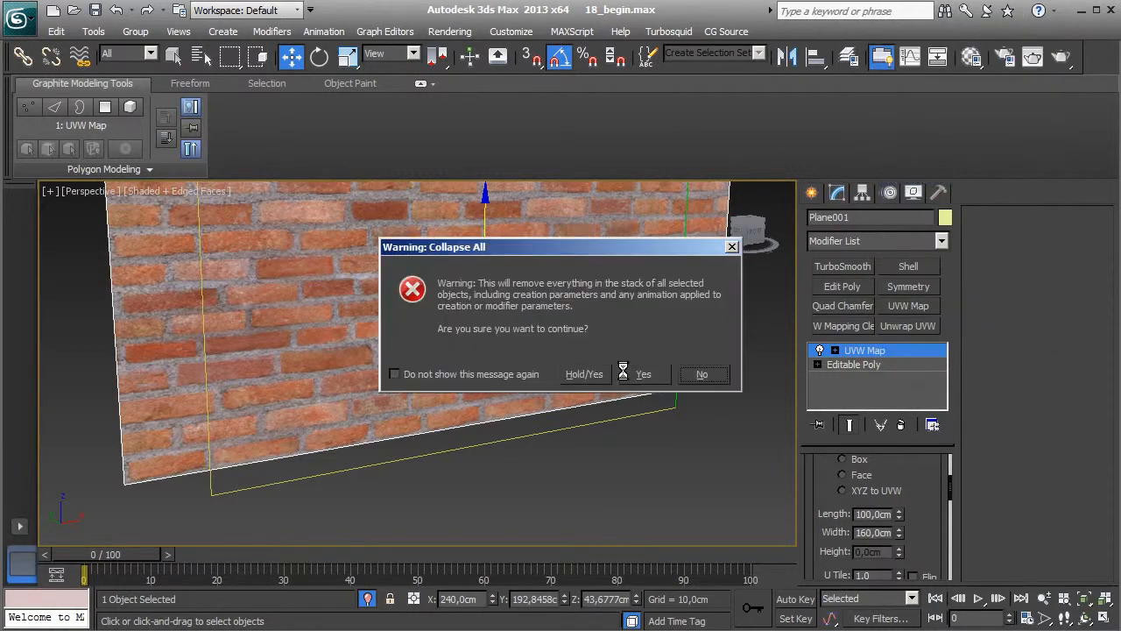
click(622, 374)
key(alt+q)
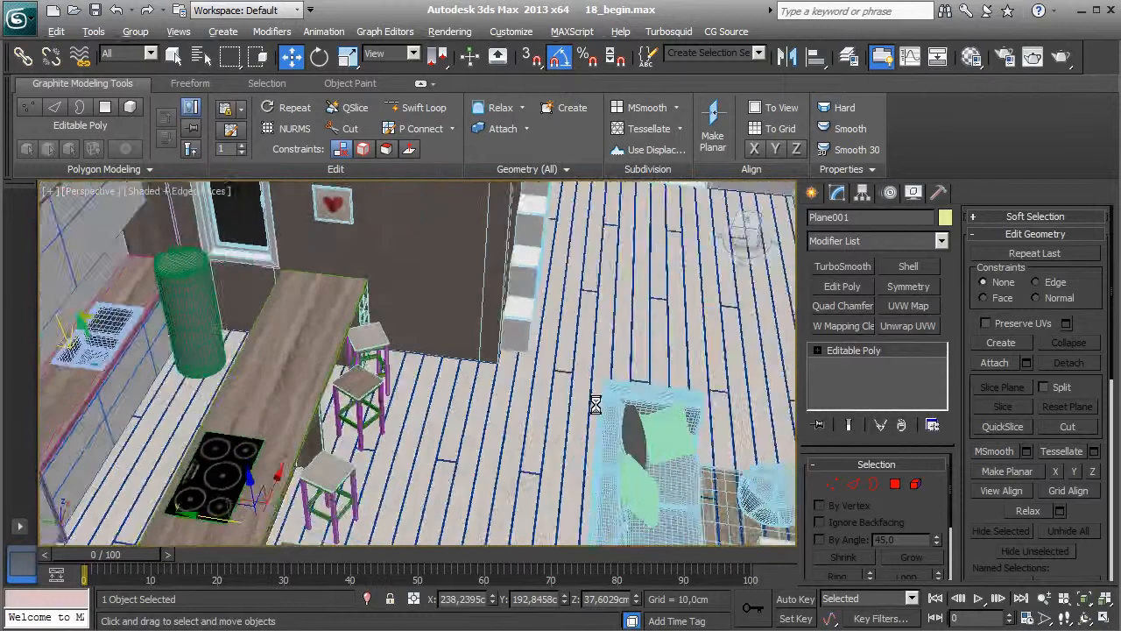
Step: Draw a thin AutoGrid box about 248 x 77 x 2.4 cm on the dark wall beside the two small pictures
click(812, 192)
click(843, 304)
drag(372, 289, 449, 476)
click(449, 475)
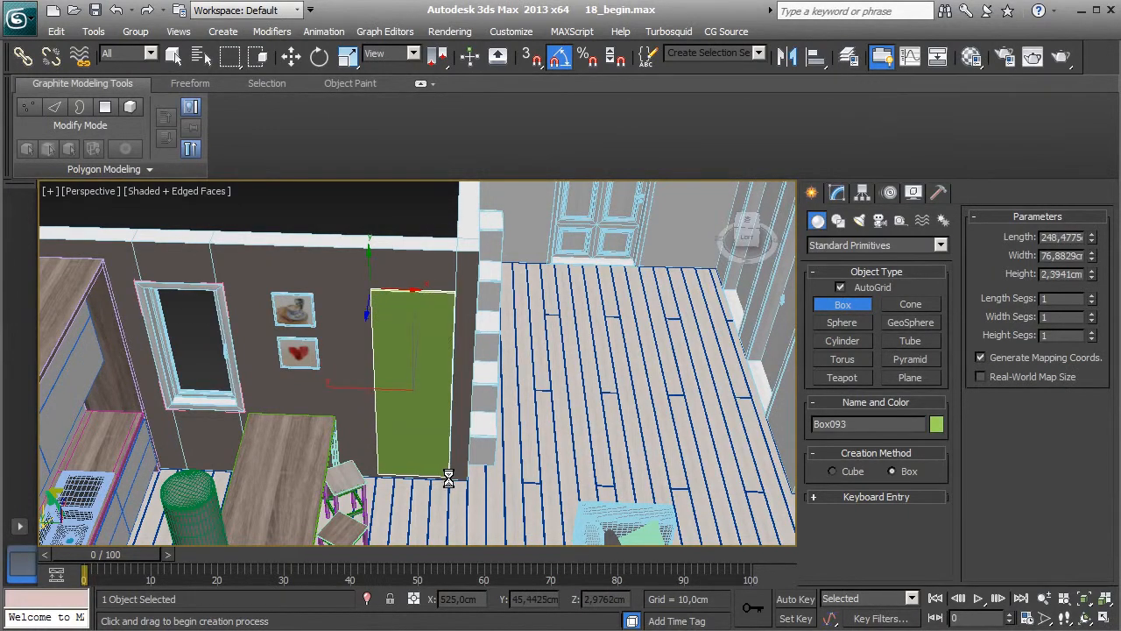
right_click(484, 466)
Step: Set the wall box's length to 240 cm, width to 90 cm and height to 1 cm
click(837, 194)
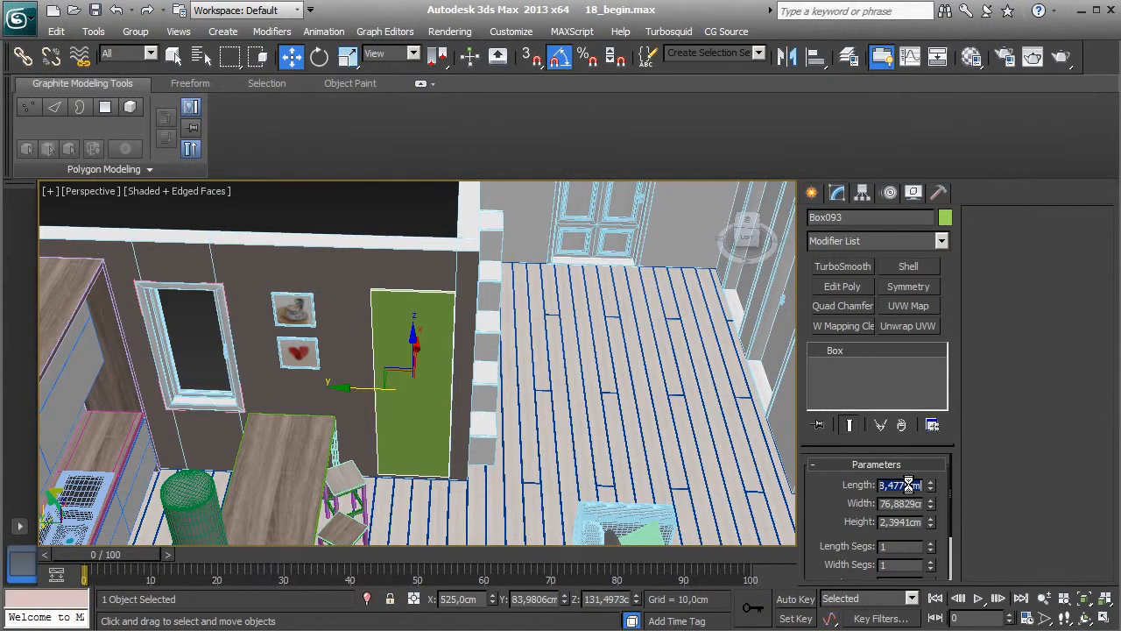
key(Tab)
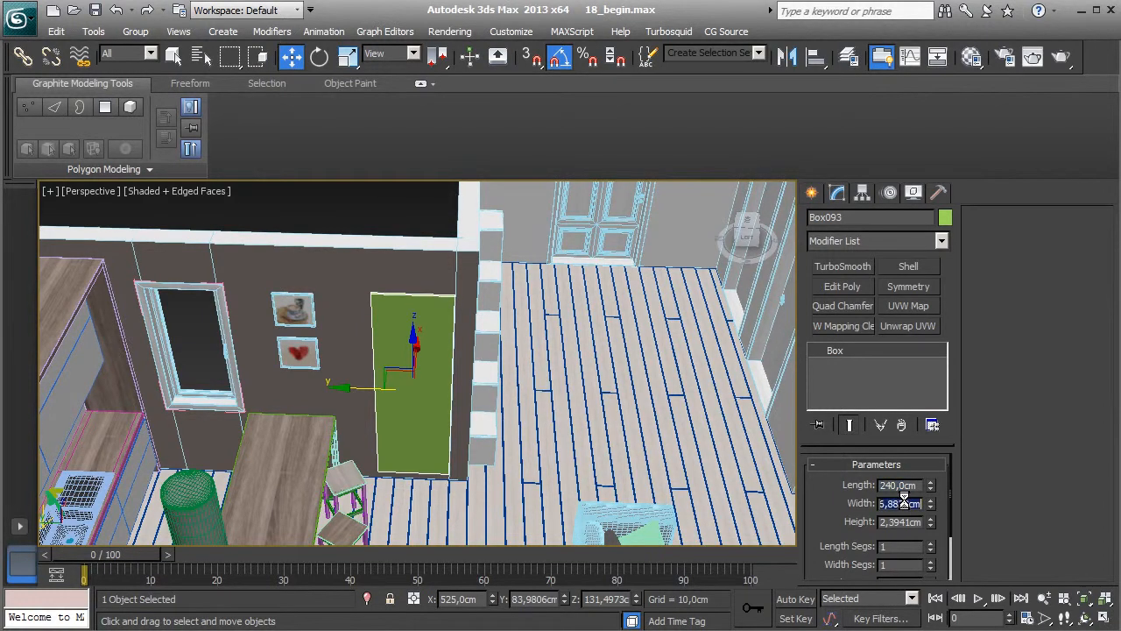
text(90)
key(Return)
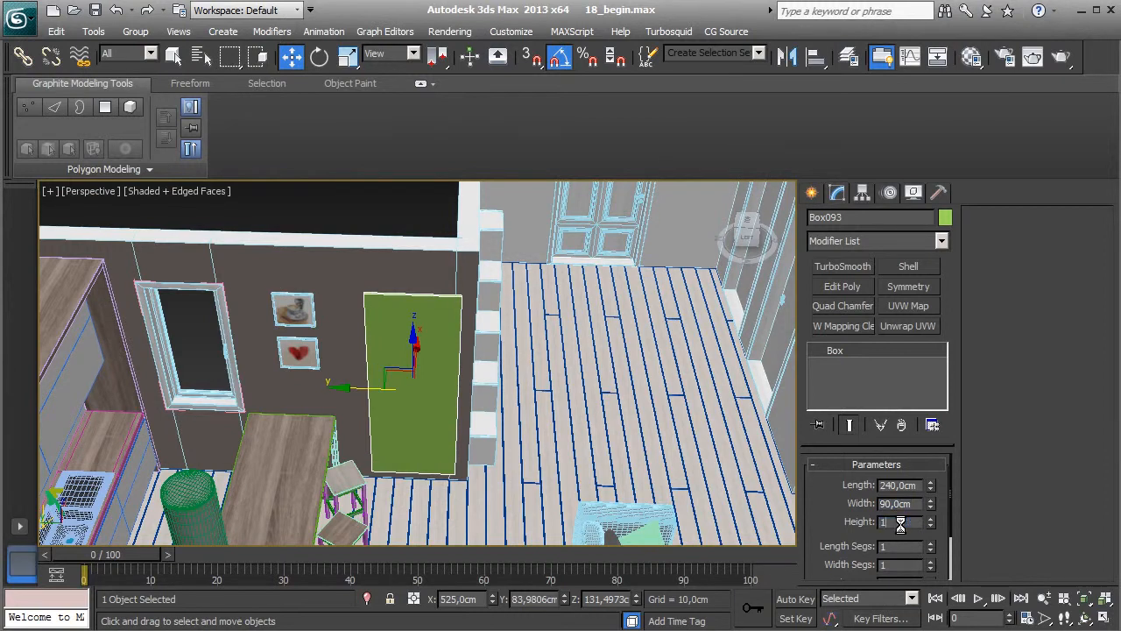
click(900, 524)
text(1)
key(Return)
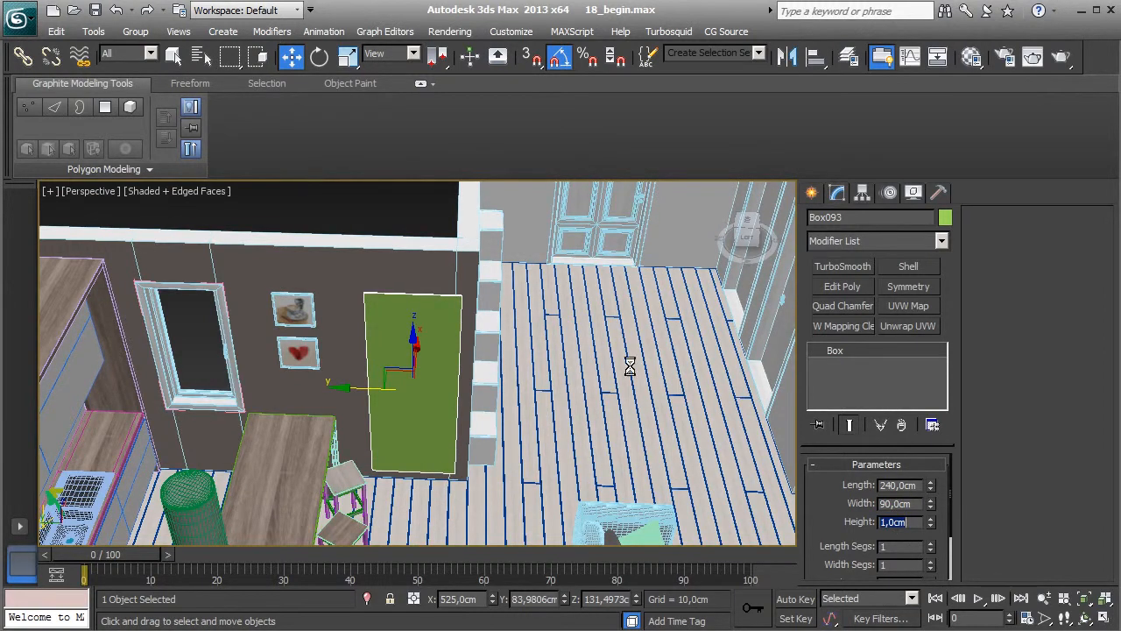
Step: Convert the wall board to an Editable Poly and position it at about Y 105 cm and Z 140 cm
right_click(853, 368)
click(854, 462)
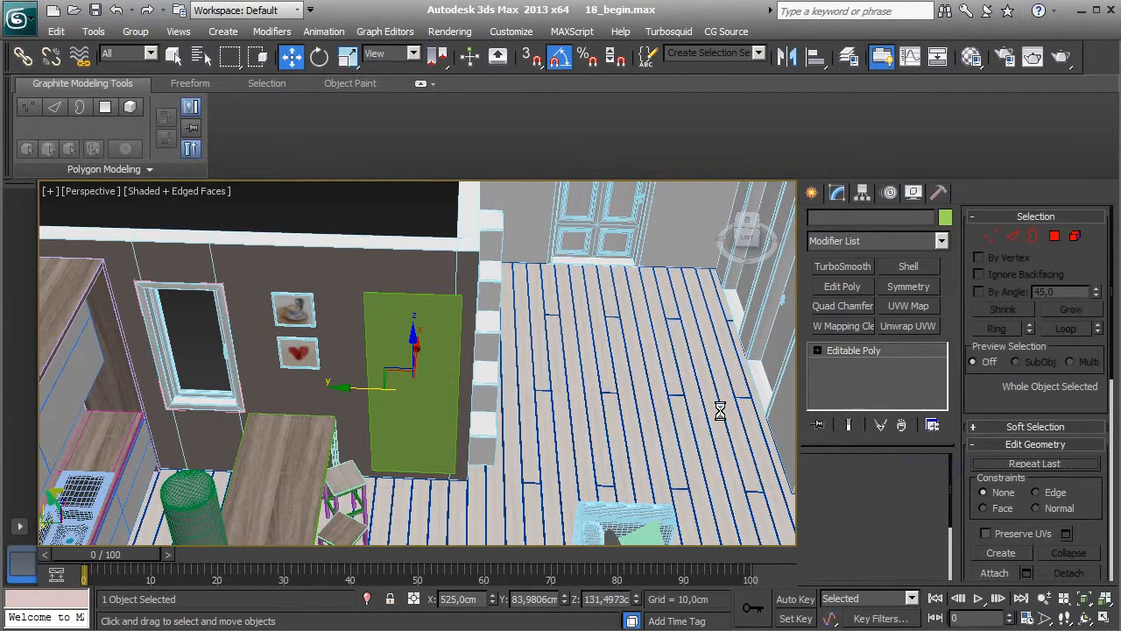
middle_drag(487, 428, 520, 400)
scroll(520, 400, up, 2)
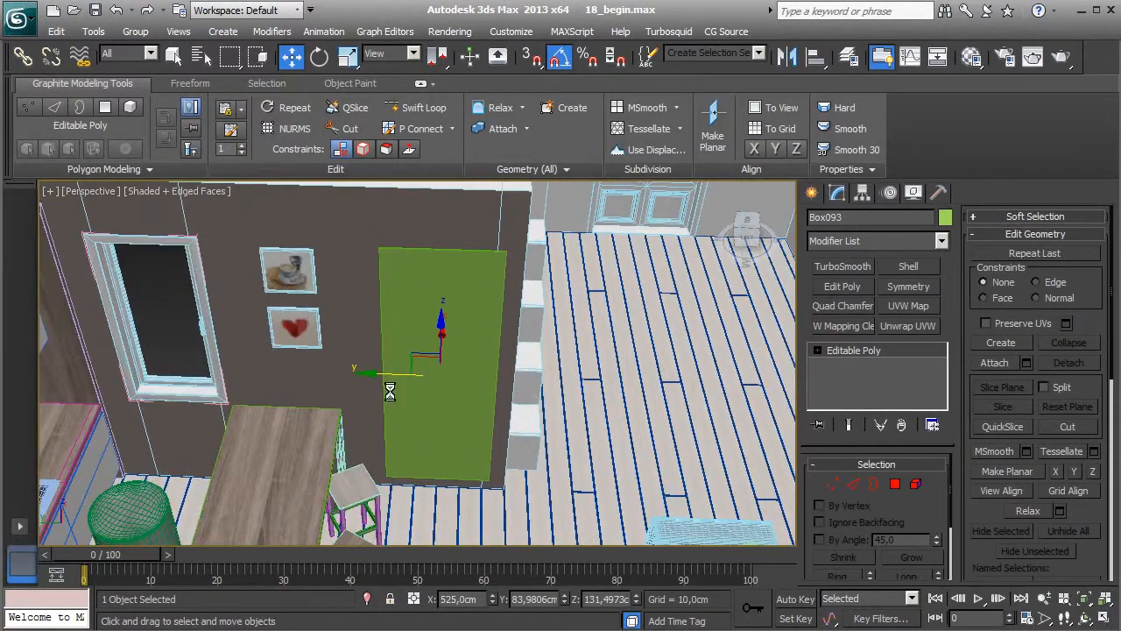
drag(384, 373, 358, 366)
alt+middle_drag(447, 400, 440, 366)
drag(417, 317, 416, 308)
double_click(610, 600)
text(140)
key(Return)
Step: Select all edges of the wall board and apply a Quad Chamfer with amount 0.1 and 2 iterations
alt+middle_drag(523, 410, 596, 437)
click(856, 484)
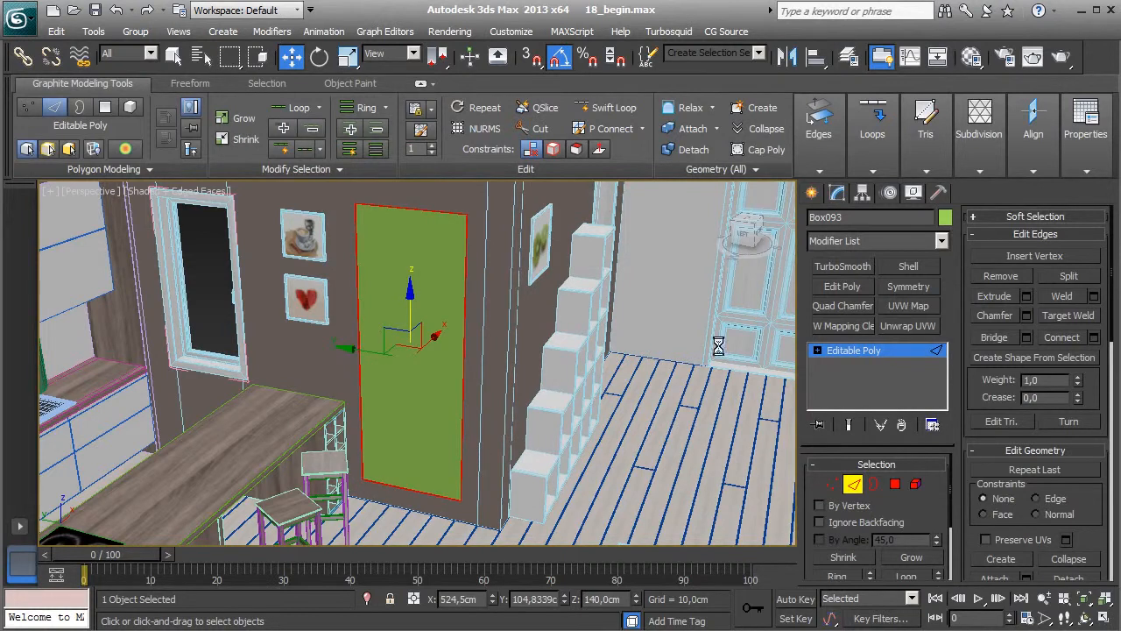
click(842, 306)
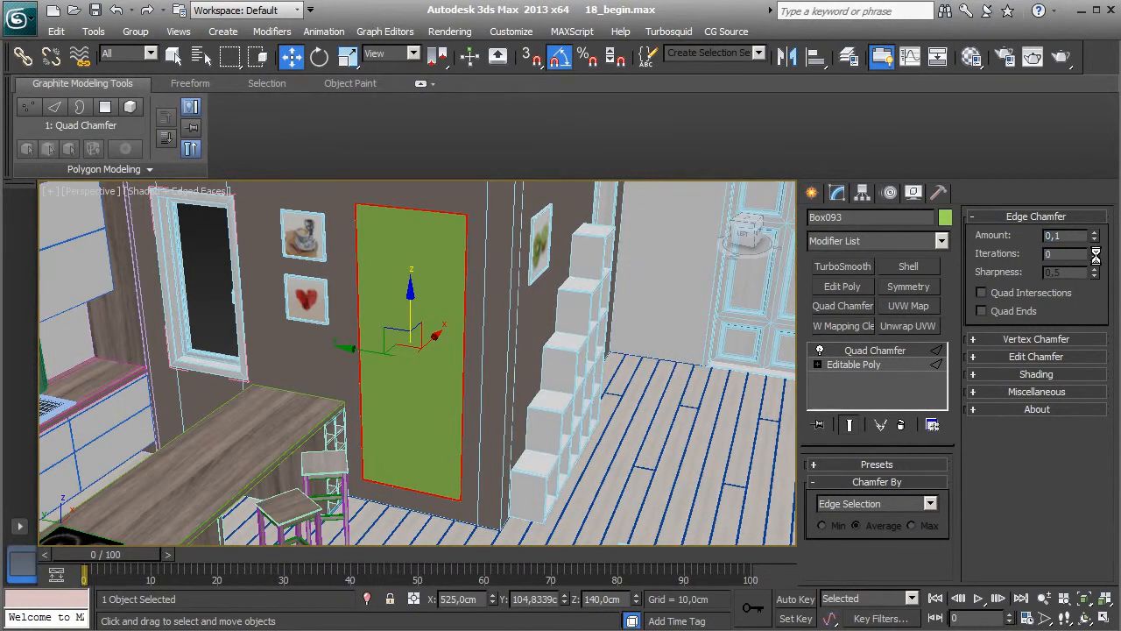
click(1095, 251)
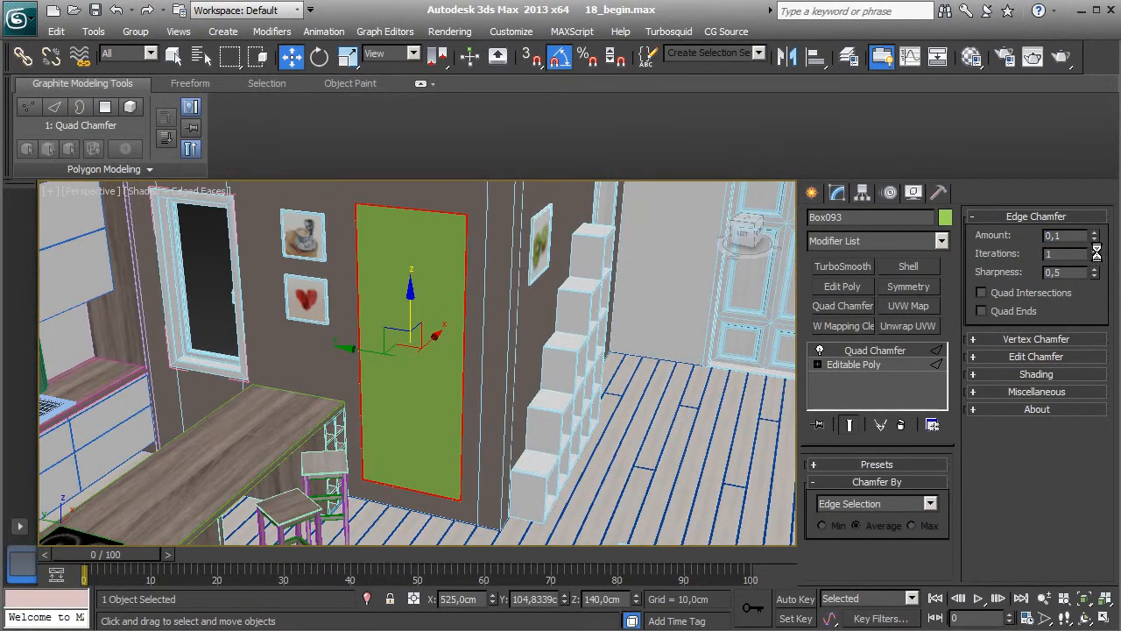
Step: Collapse the chamfered wall board's whole modifier stack
right_click(850, 349)
click(898, 189)
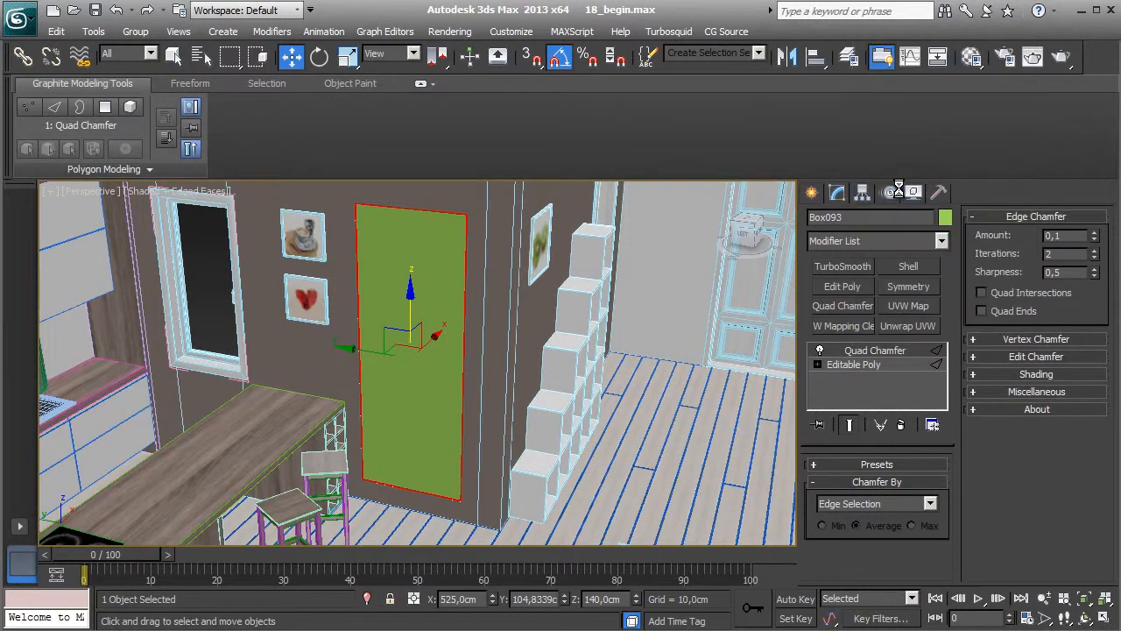
right_click(885, 359)
click(915, 182)
click(641, 374)
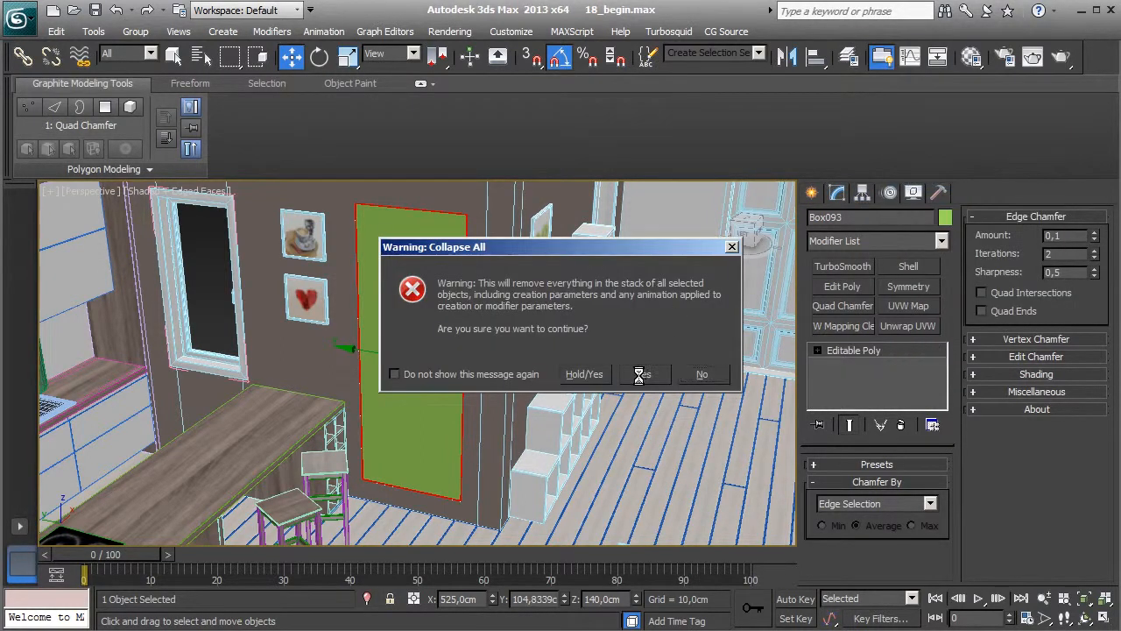
Step: Assign the School Board material to the selected wall board and show its texture in the viewport
key(m)
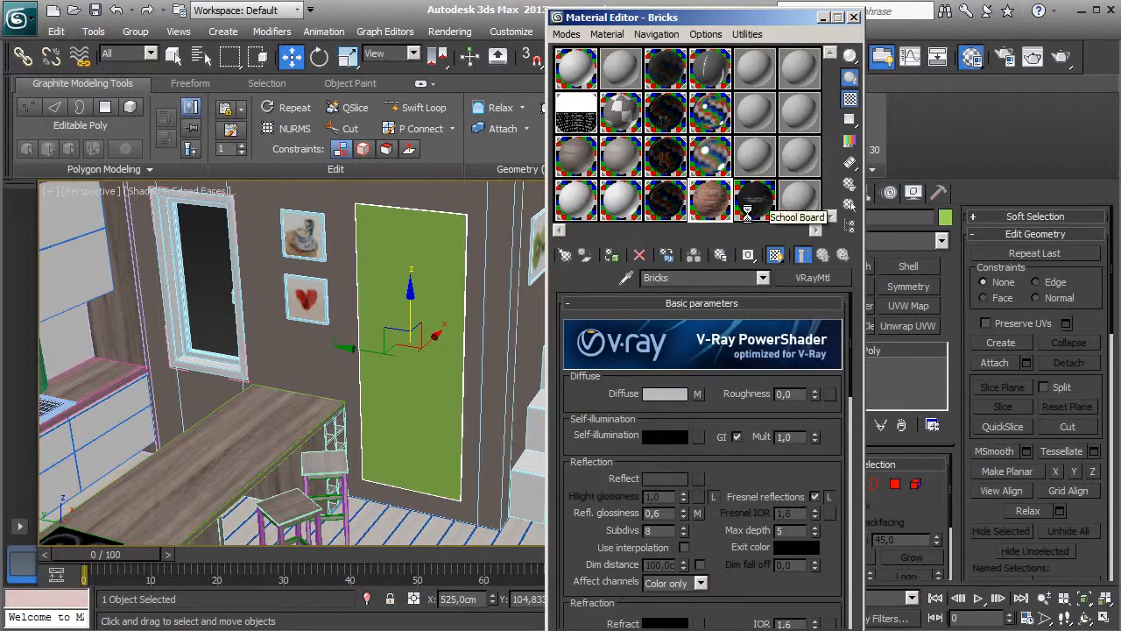
click(759, 204)
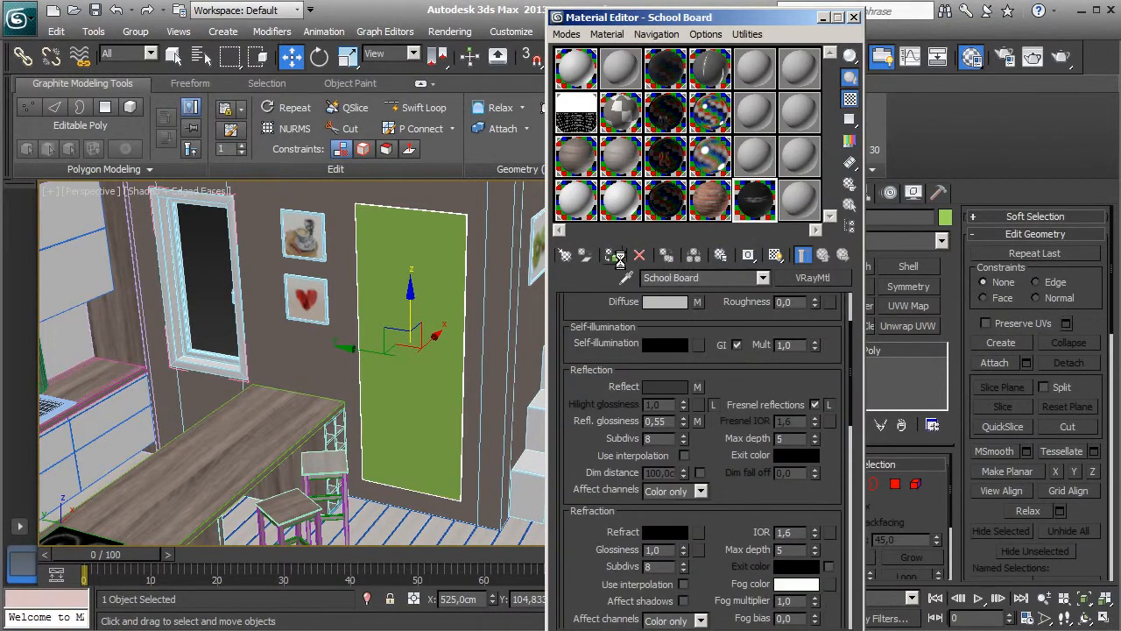
click(775, 255)
alt+middle_drag(481, 327, 455, 324)
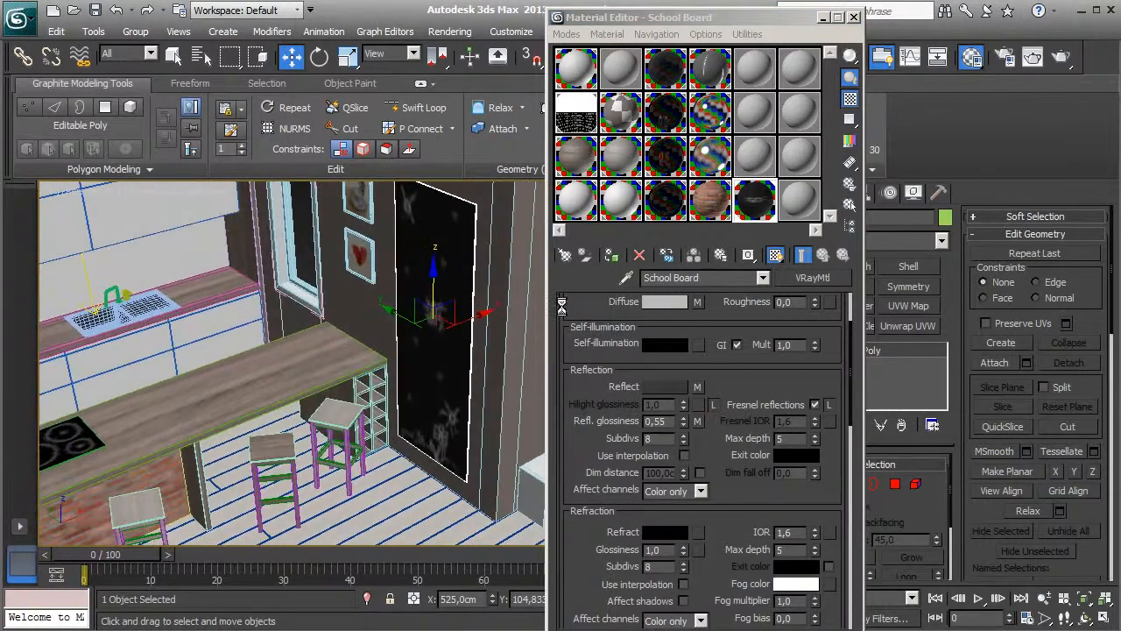
Step: Set the Bricks material's reflection glossiness to 0.55 and its RGlossiness map amount to 50
double_click(709, 198)
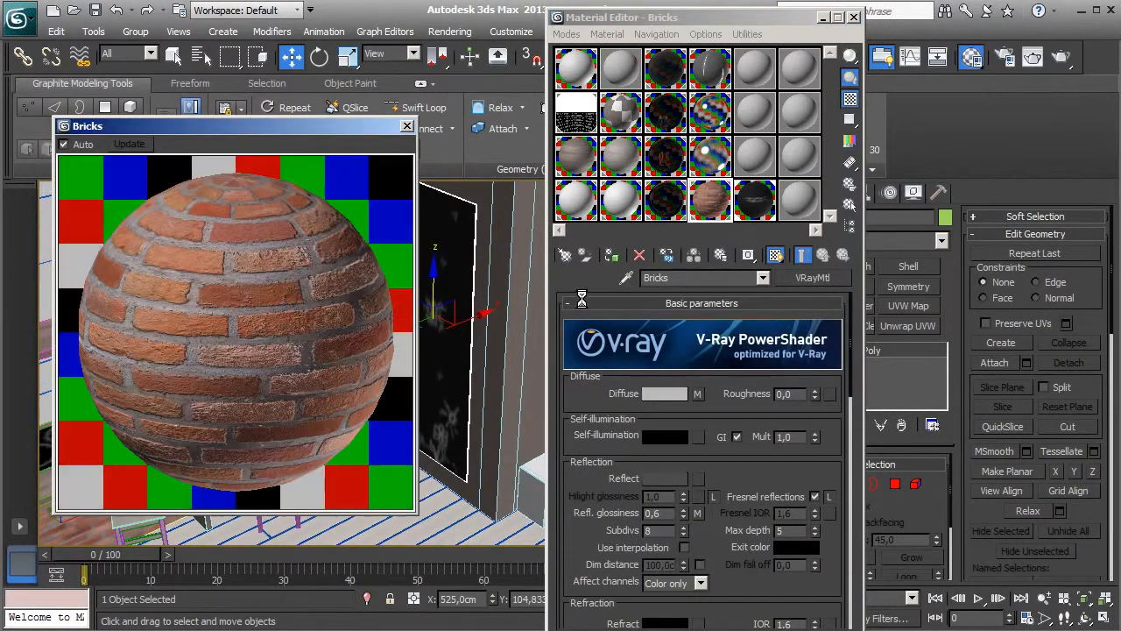
click(710, 430)
scroll(710, 429, down, 3)
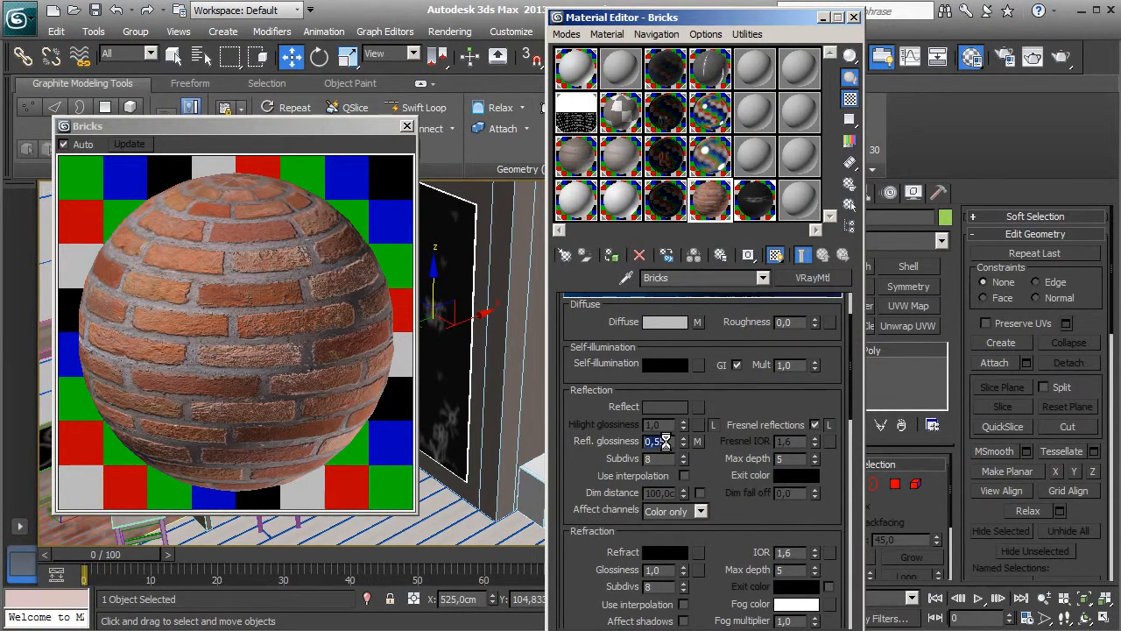
drag(748, 512, 744, 310)
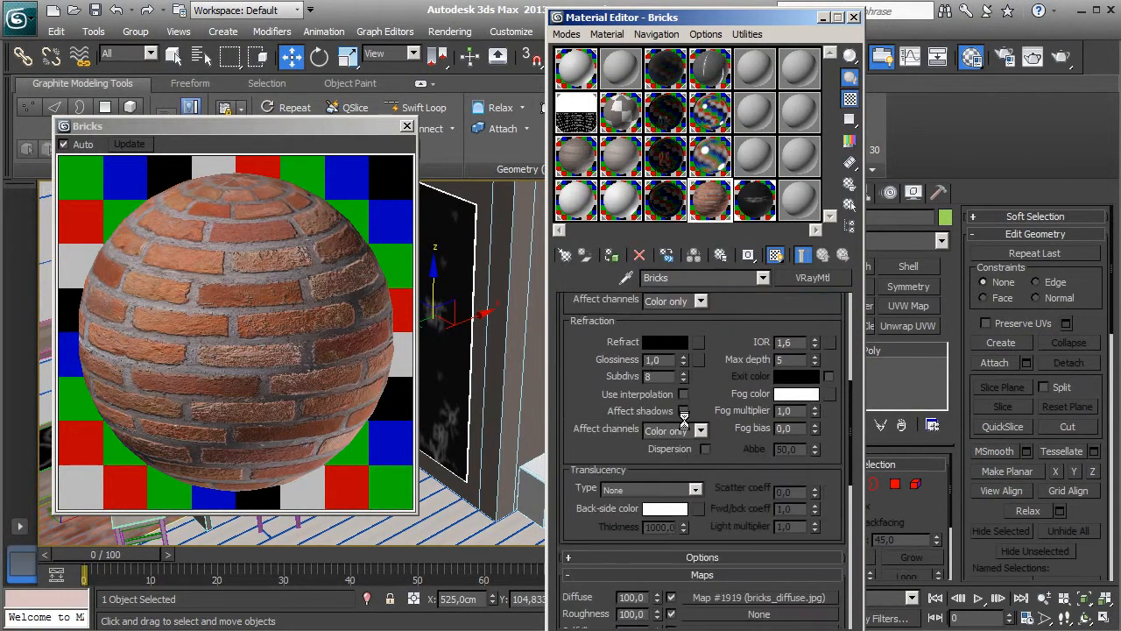
scroll(611, 485, down, 3)
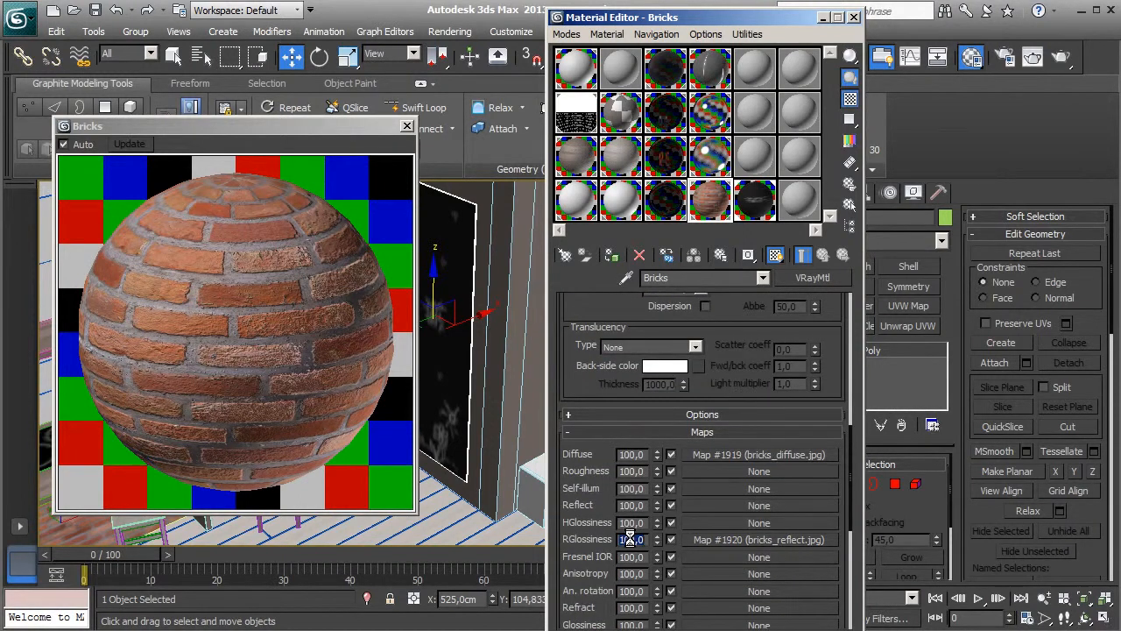
text(0)
key(Return)
Step: Copy the Bricks material's bricks_reflect.jpg map from RGlossiness to Reflect, set the Reflect amount to 40, and close the enlarged material preview
scroll(587, 491, down, 1)
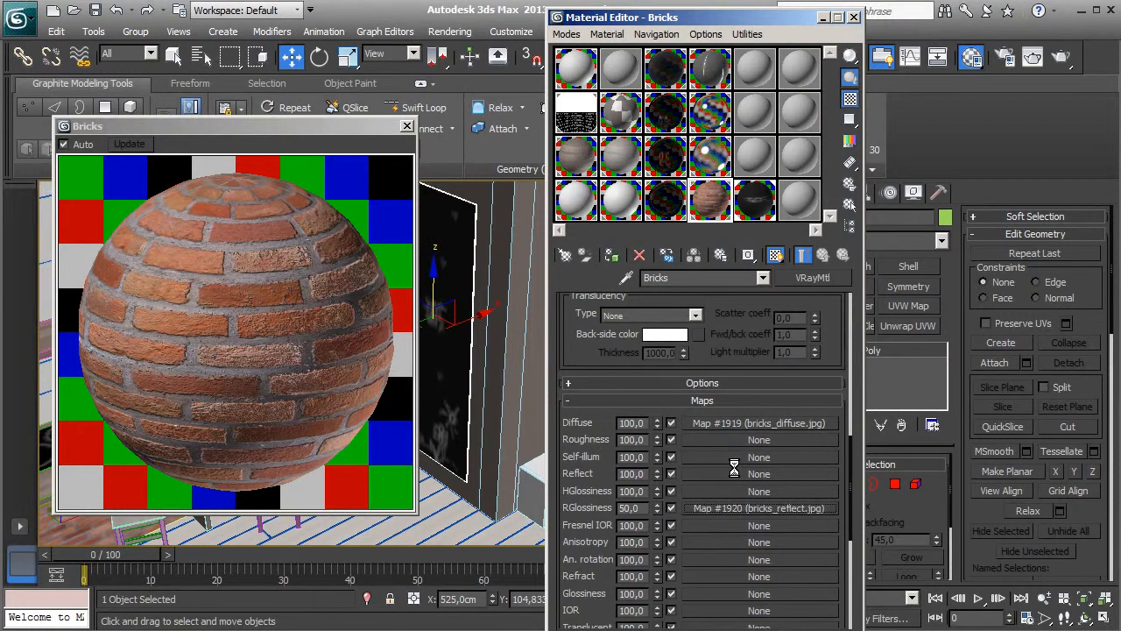
drag(734, 468, 734, 473)
click(666, 376)
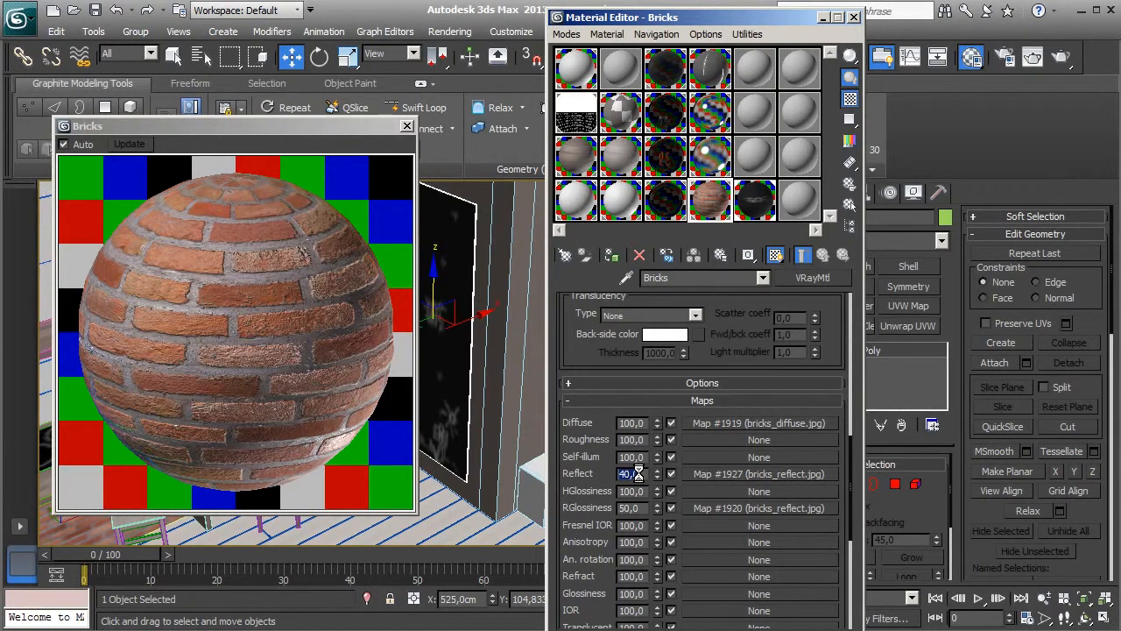
drag(718, 325, 743, 475)
scroll(744, 475, up, 5)
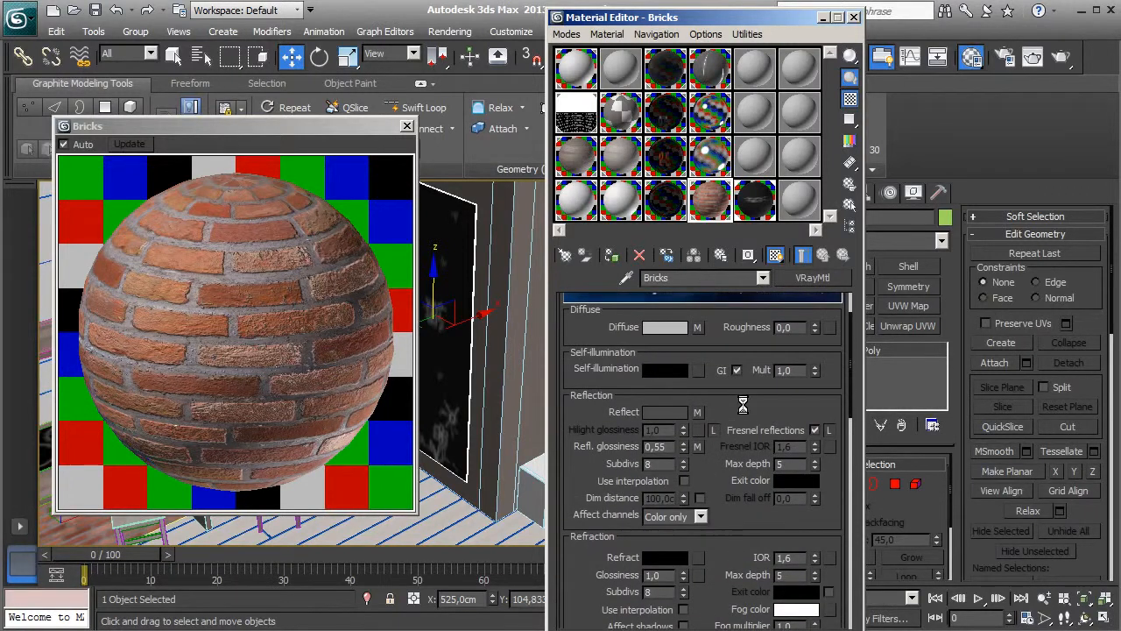
scroll(741, 410, up, 2)
click(407, 125)
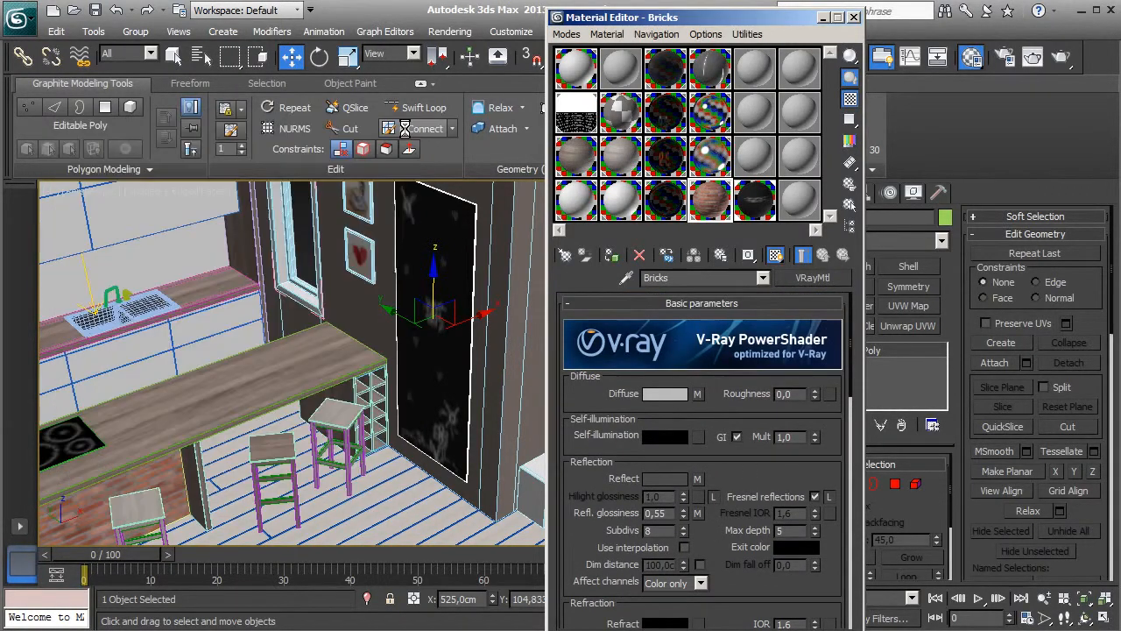